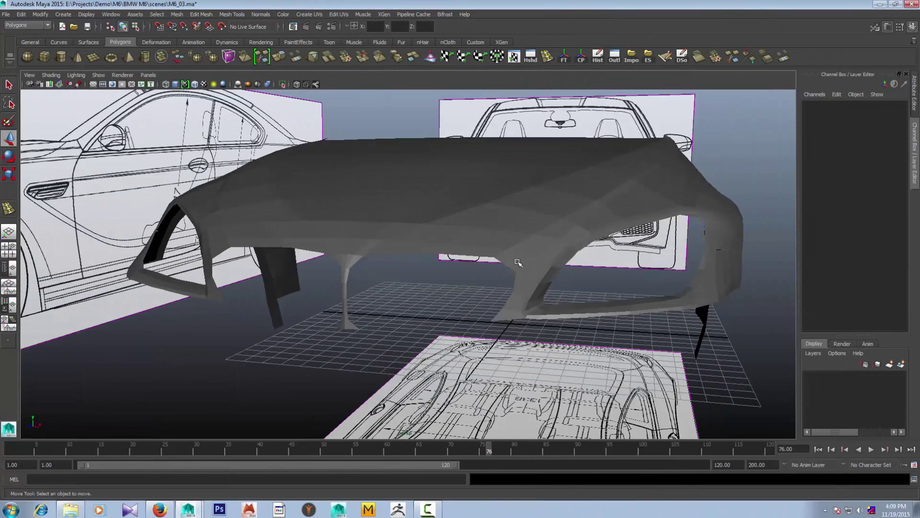
# Select bumper mesh polySurface7 and zoom the maximised front view onto the grille blueprint
pyautogui.click(724, 316)
pyautogui.press('space')
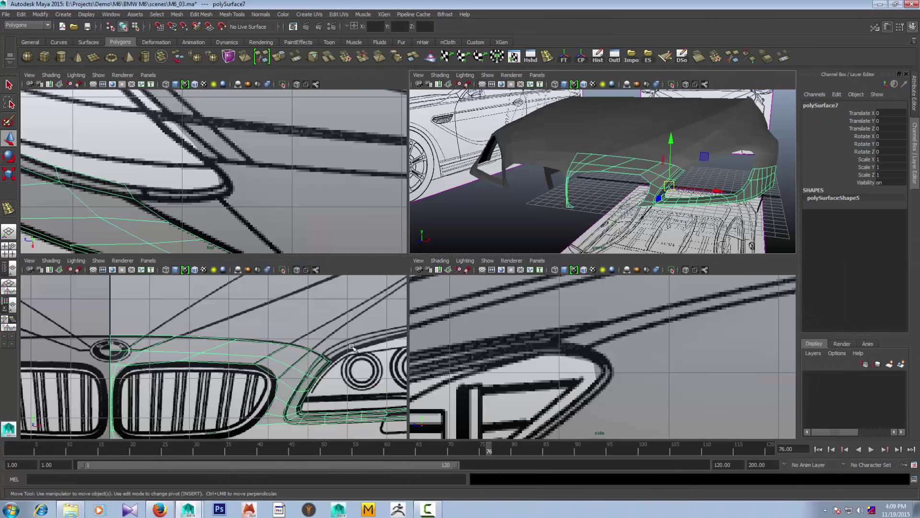
pyautogui.press('space')
pyautogui.keyDown('alt'); pyautogui.moveTo(352, 284); pyautogui.dragTo(397, 292, button='right'); pyautogui.keyUp('alt')
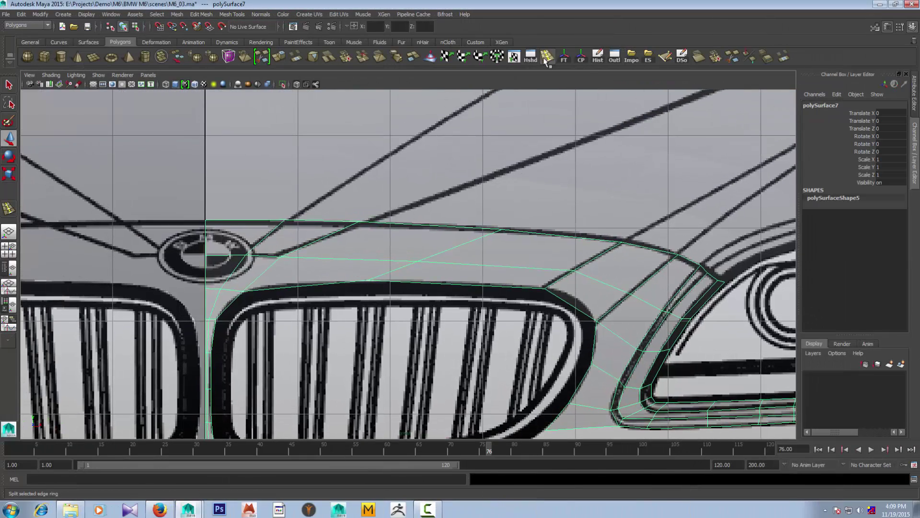
pyautogui.click(547, 56)
# Insert an edge loop across the bumper above the grille and drop its first vertex onto the grille outline
pyautogui.click(349, 262)
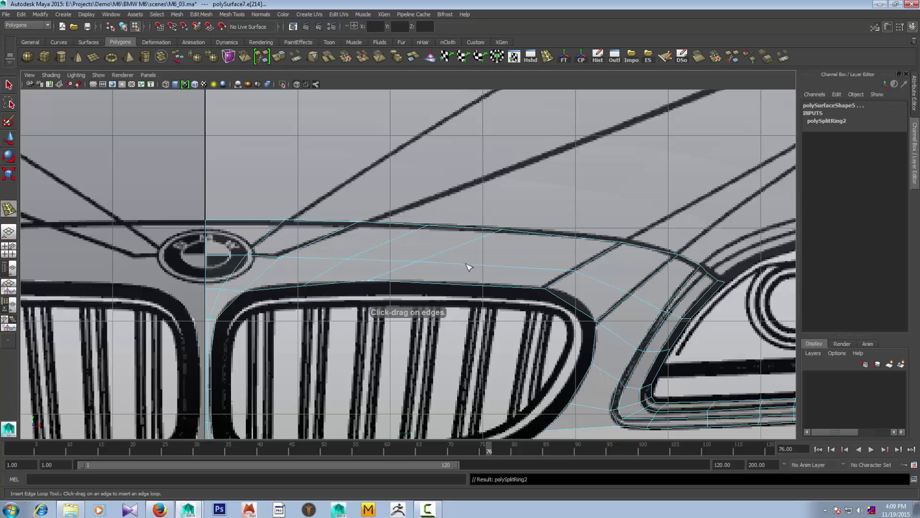
pyautogui.press('w')
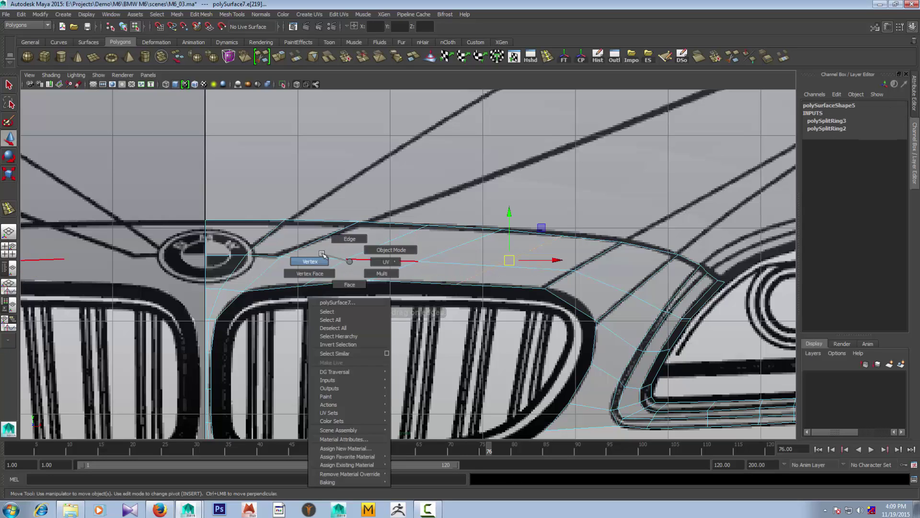
pyautogui.moveTo(349, 262); pyautogui.dragTo(308, 261, button='right')
pyautogui.click(294, 281)
pyautogui.moveTo(293, 282); pyautogui.dragTo(277, 284)
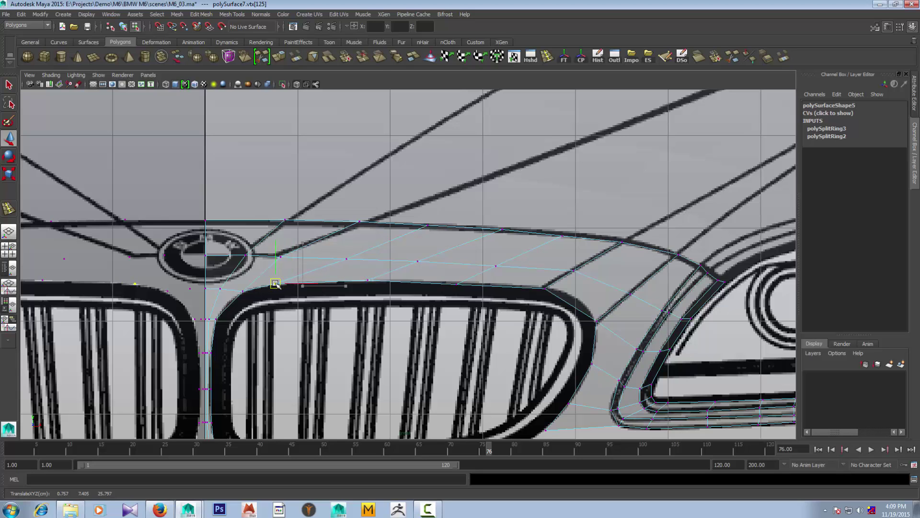
# Move the new loop's remaining vertices onto the blueprint's grille and hood lines
pyautogui.moveTo(399, 221)
pyautogui.mouseDown()
pyautogui.moveTo(428, 232)
pyautogui.moveTo(391, 225)
pyautogui.mouseUp()
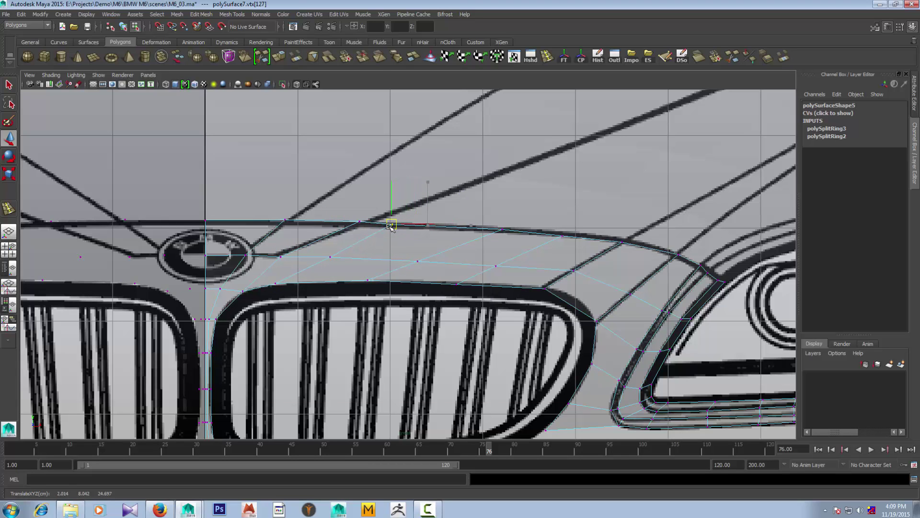
pyautogui.moveTo(442, 275); pyautogui.dragTo(451, 287)
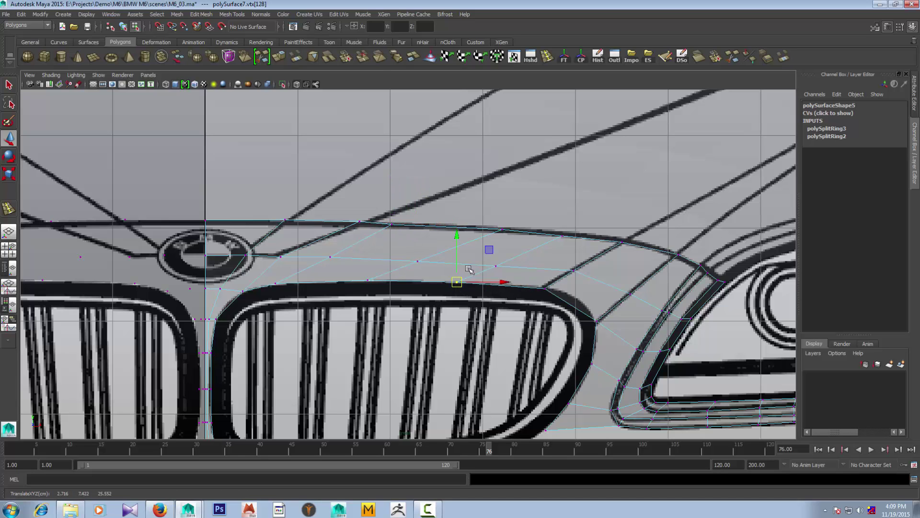
pyautogui.click(496, 265)
pyautogui.click(562, 235)
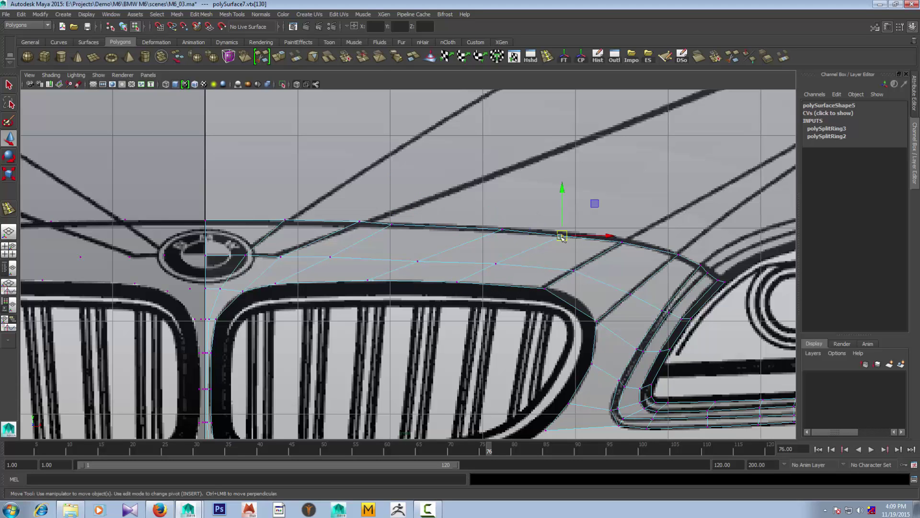
pyautogui.moveTo(562, 237); pyautogui.dragTo(563, 236)
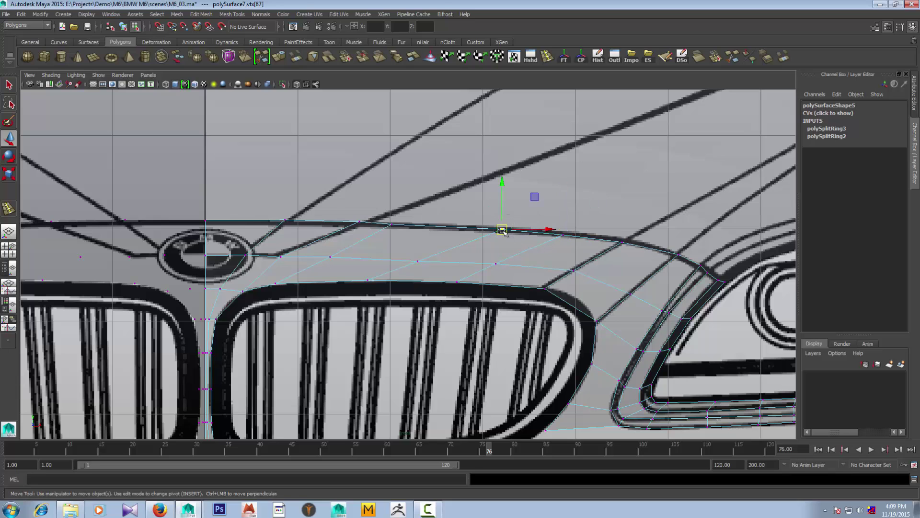
pyautogui.keyDown('shift'); pyautogui.moveTo(526, 242); pyautogui.dragTo(370, 259, button='right'); pyautogui.keyUp('shift')
# Insert a second edge loop across the bumper and snap its lower vertex to the grille outline
pyautogui.moveTo(369, 260); pyautogui.dragTo(368, 262)
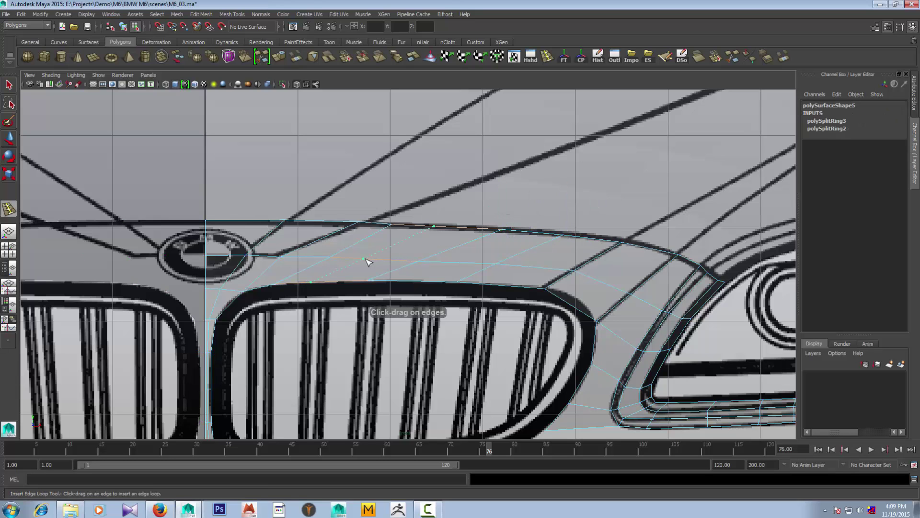
pyautogui.press('w')
pyautogui.moveTo(376, 258); pyautogui.dragTo(335, 271, button='right')
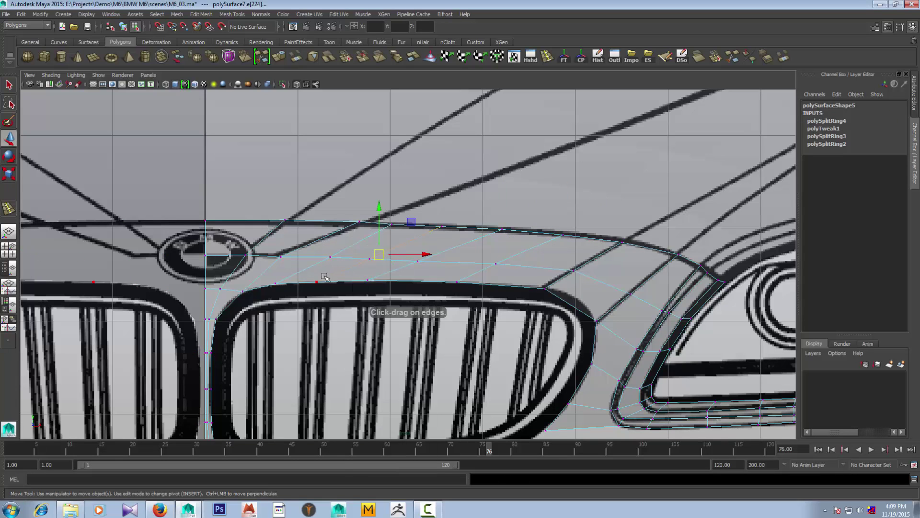
pyautogui.click(319, 283)
pyautogui.press('F9')
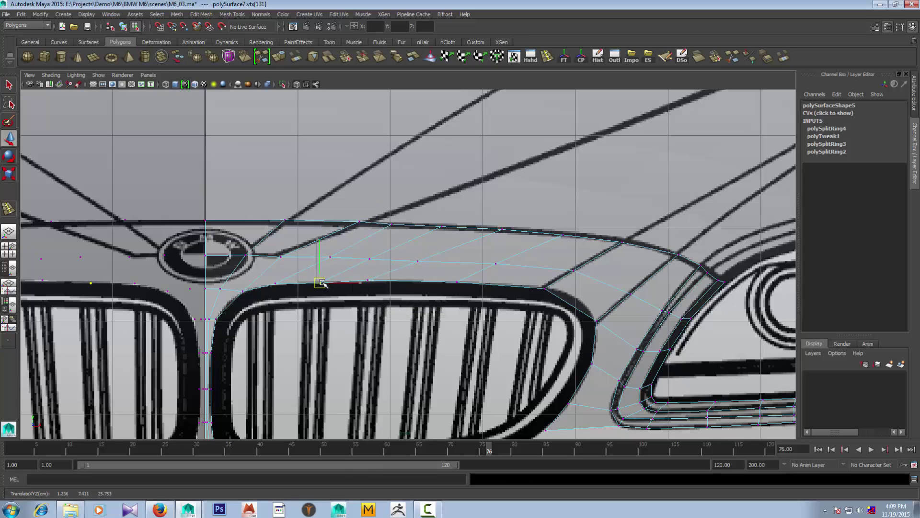
pyautogui.moveTo(322, 283); pyautogui.dragTo(322, 282)
# Align the second loop's vertices with the hood line, then bring up the side view
pyautogui.click(370, 259)
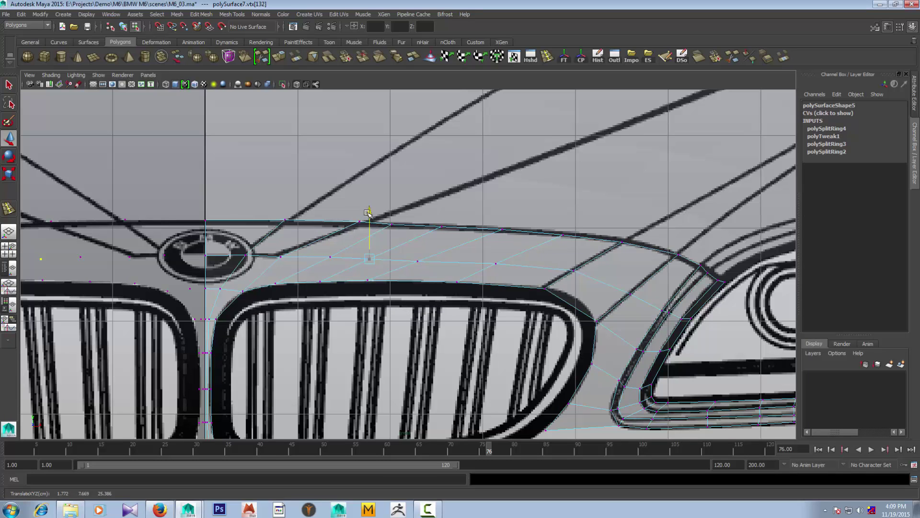
pyautogui.click(441, 227)
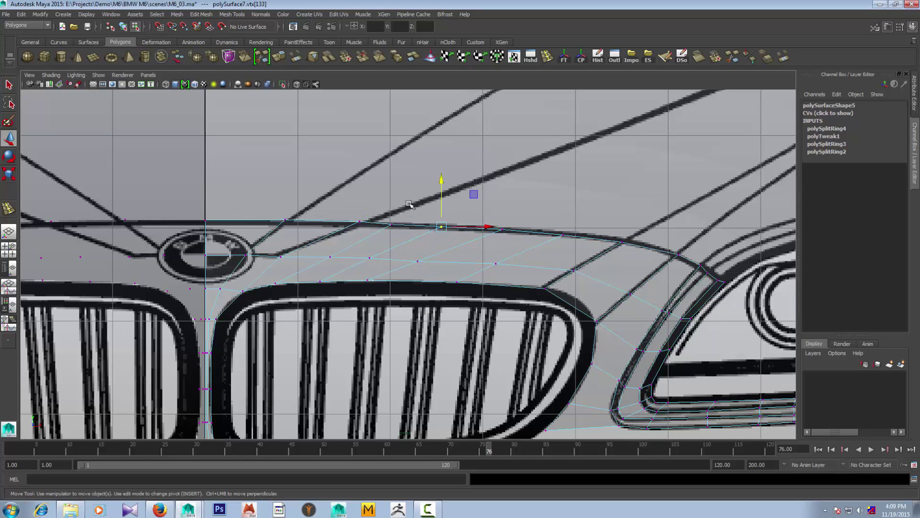
pyautogui.click(360, 222)
pyautogui.moveTo(359, 176); pyautogui.dragTo(359, 174)
pyautogui.scroll(-3, 269, 279)
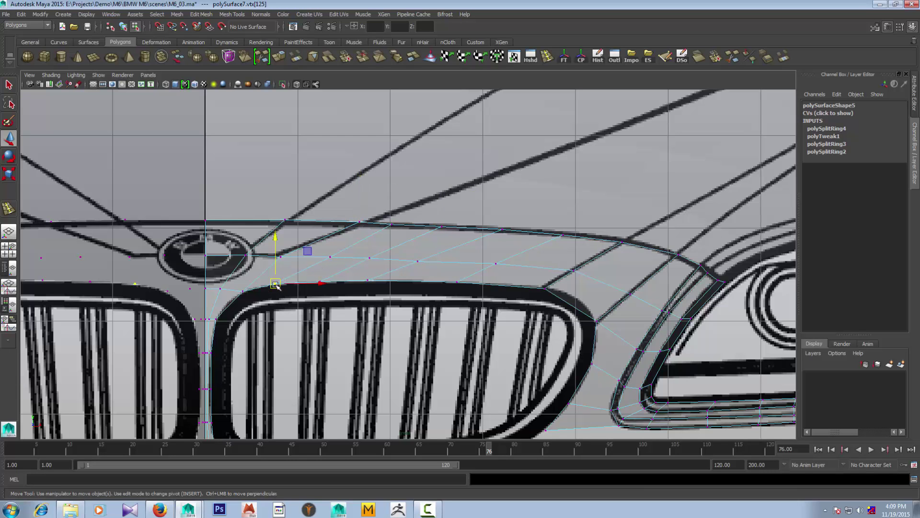
pyautogui.press('space')
pyautogui.press('space')
pyautogui.scroll(-5, 459, 307)
# Shift a loop vertex onto the bumper outline in the side view
pyautogui.scroll(3, 391, 263)
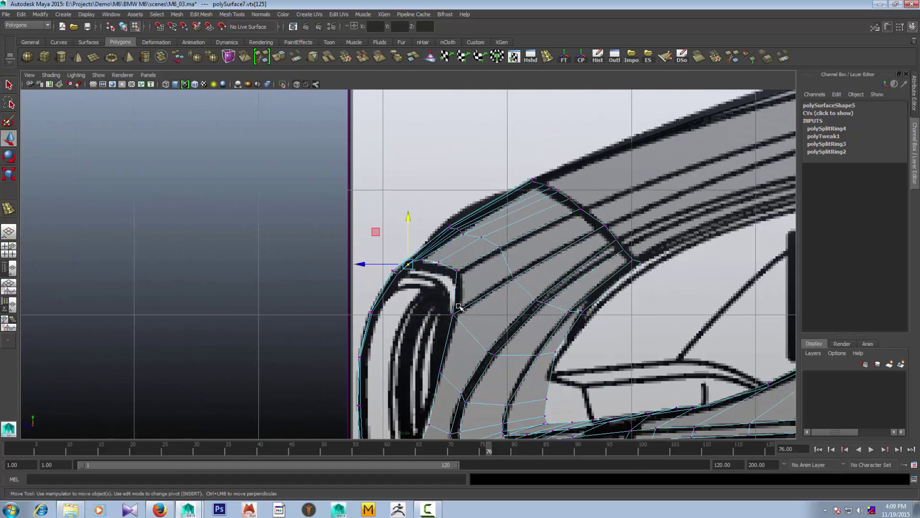
pyautogui.scroll(3, 392, 262)
pyautogui.scroll(3, 392, 263)
pyautogui.moveTo(360, 263); pyautogui.dragTo(360, 264)
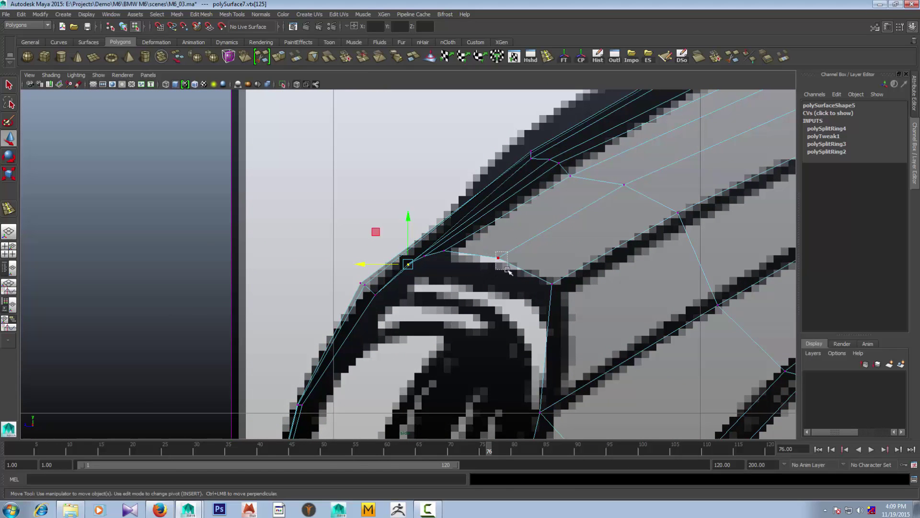
pyautogui.click(498, 258)
# In the top view, move loop vertices onto the bumper outline toward the badge area
pyautogui.press('space')
pyautogui.press('space')
pyautogui.press('space')
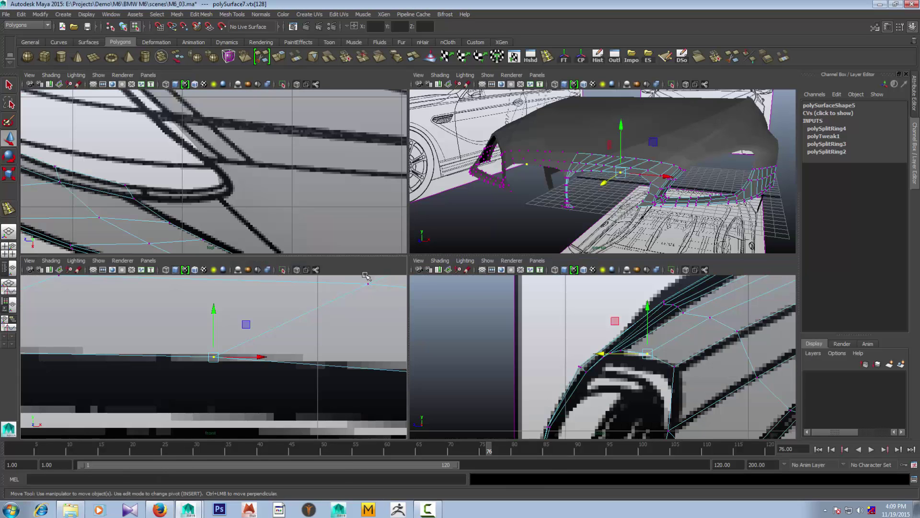
pyautogui.press('space')
pyautogui.press('f')
pyautogui.scroll(3, 309, 221)
pyautogui.scroll(3, 328, 224)
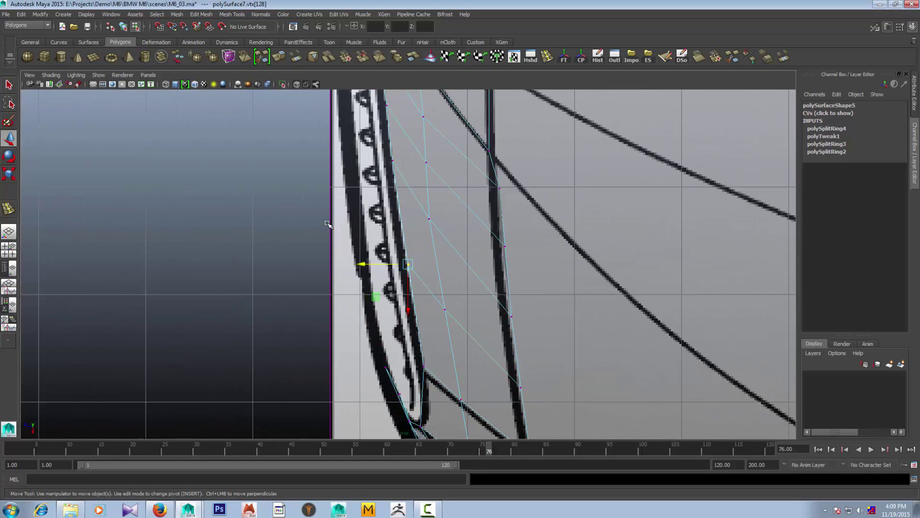
pyautogui.moveTo(365, 264); pyautogui.dragTo(363, 265)
pyautogui.click(392, 161)
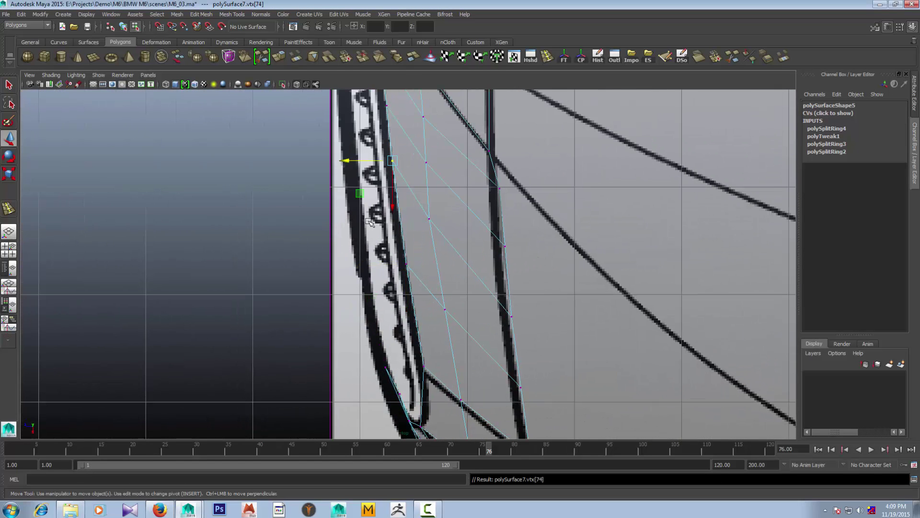
pyautogui.keyDown('alt'); pyautogui.moveTo(394, 165); pyautogui.dragTo(420, 251, button='middle'); pyautogui.keyUp('alt')
pyautogui.click(407, 213)
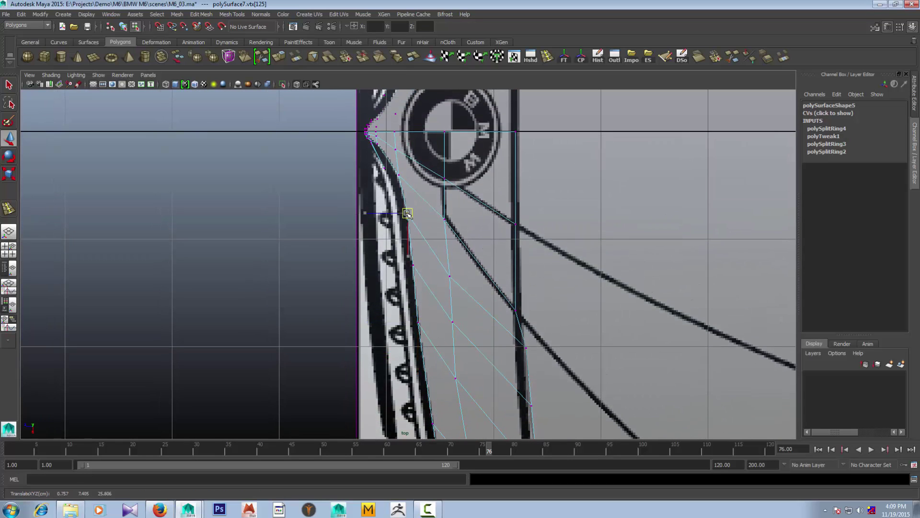
pyautogui.press('space')
pyautogui.press('space')
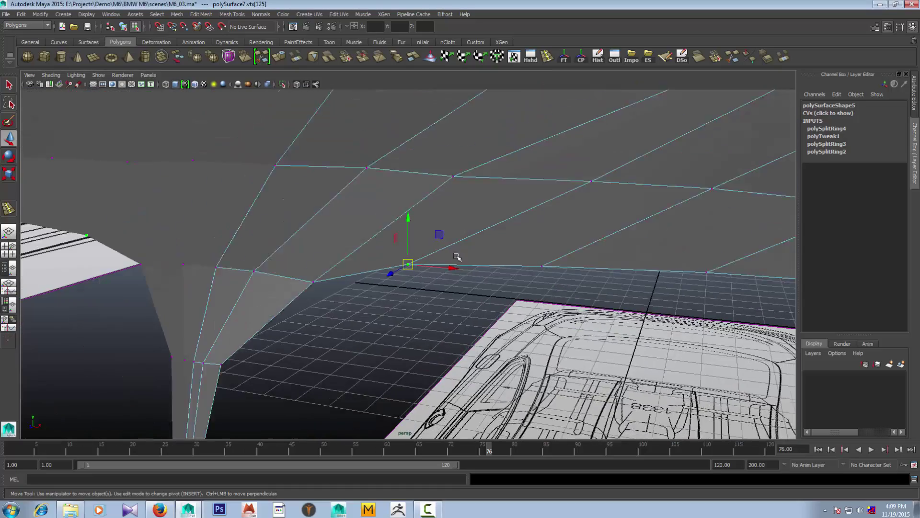
# Raise a bumper vertex in the perspective view while orbiting around the front of the car
pyautogui.moveTo(456, 257)
pyautogui.keyDown('alt'); pyautogui.mouseDown()
pyautogui.moveTo(432, 304)
pyautogui.moveTo(491, 294)
pyautogui.moveTo(420, 254)
pyautogui.mouseUp(); pyautogui.keyUp('alt')
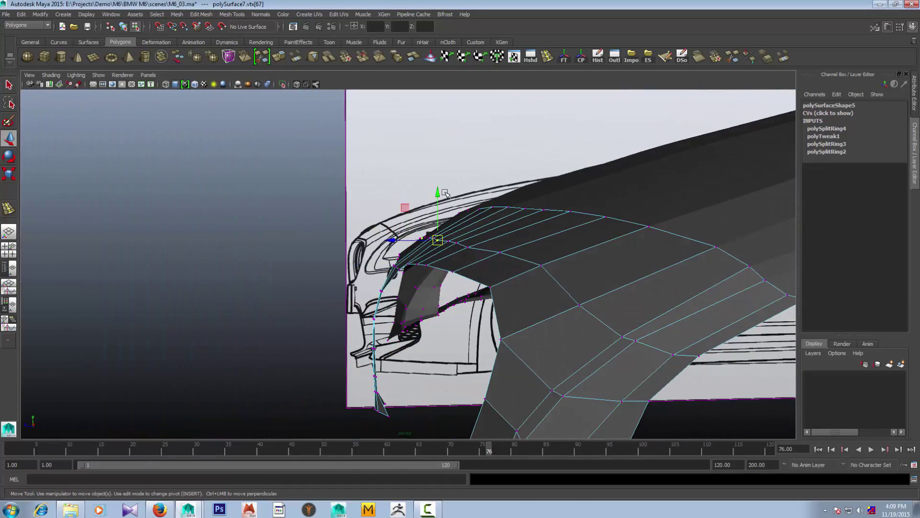
pyautogui.moveTo(445, 192); pyautogui.dragTo(440, 194)
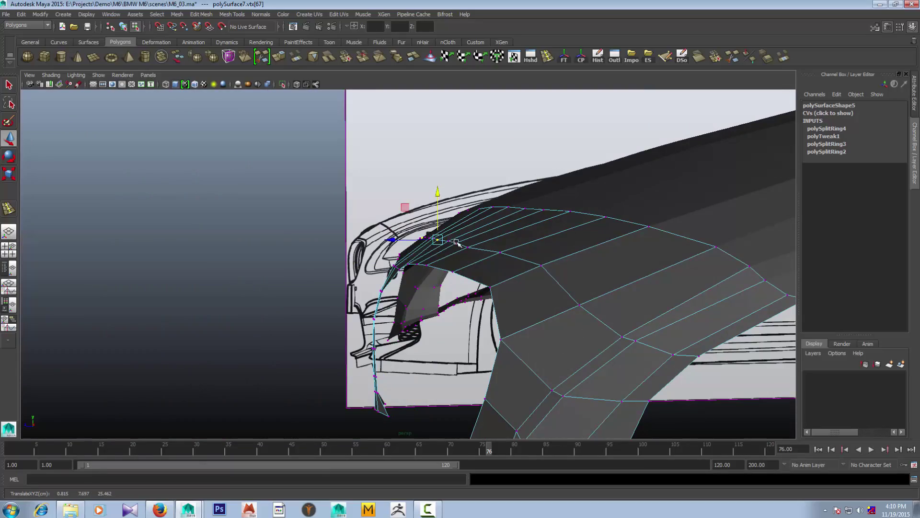
pyautogui.moveTo(457, 243)
pyautogui.keyDown('alt'); pyautogui.mouseDown()
pyautogui.moveTo(538, 246)
pyautogui.moveTo(497, 255)
pyautogui.mouseUp(); pyautogui.keyUp('alt')
pyautogui.moveTo(497, 254); pyautogui.dragTo(571, 311, button='right')
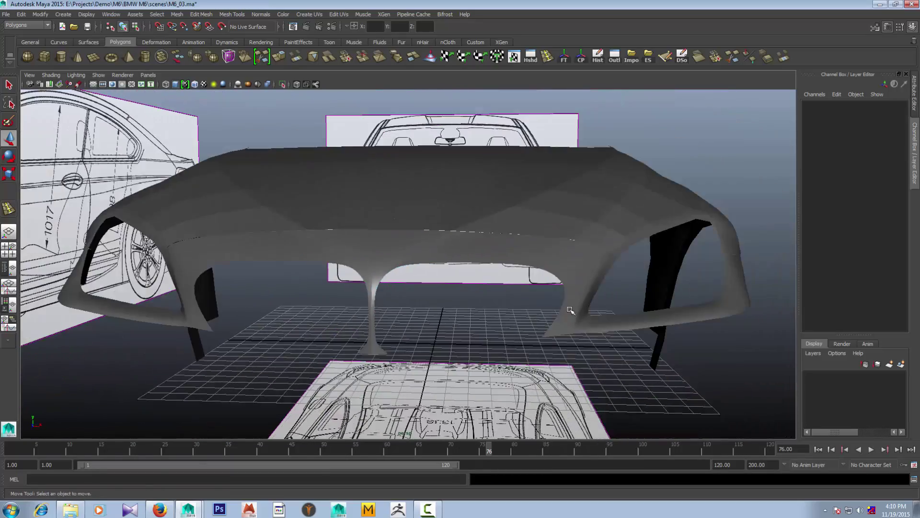
pyautogui.moveTo(570, 311)
pyautogui.keyDown('alt'); pyautogui.mouseDown()
pyautogui.moveTo(549, 356)
pyautogui.moveTo(477, 276)
pyautogui.moveTo(474, 261)
pyautogui.moveTo(518, 230)
pyautogui.moveTo(493, 242)
pyautogui.moveTo(487, 235)
pyautogui.mouseUp(); pyautogui.keyUp('alt')
# Raise the vertices along the bumper's lower edge near the front wheel arch
pyautogui.click(474, 258)
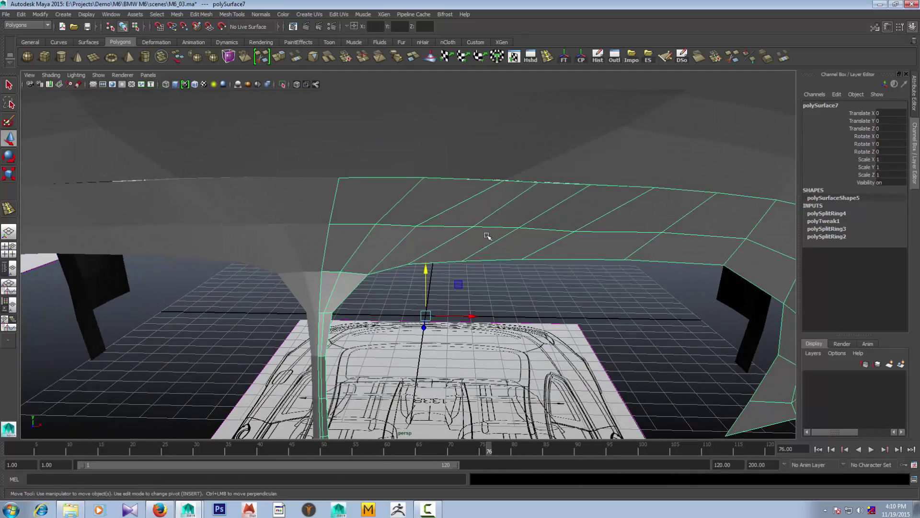
pyautogui.press('F9')
pyautogui.click(417, 227)
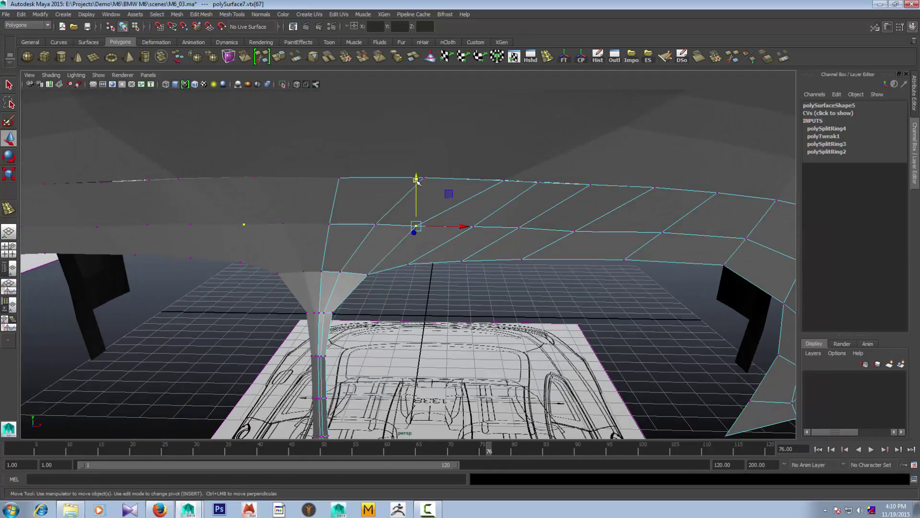
pyautogui.moveTo(417, 180); pyautogui.dragTo(417, 183)
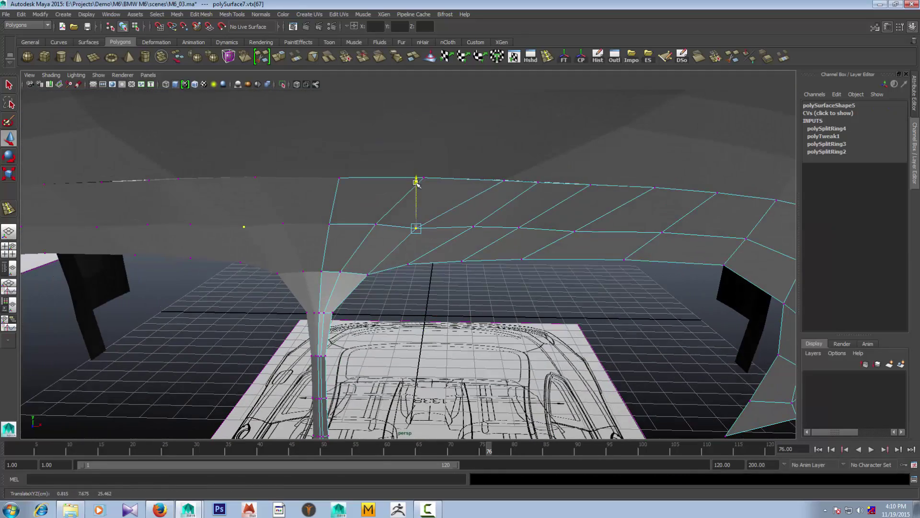
pyautogui.click(376, 225)
pyautogui.keyDown('alt'); pyautogui.moveTo(376, 225); pyautogui.dragTo(412, 185); pyautogui.keyUp('alt')
pyautogui.click(380, 231)
pyautogui.moveTo(380, 231)
pyautogui.keyDown('alt'); pyautogui.mouseDown()
pyautogui.moveTo(438, 240)
pyautogui.moveTo(447, 215)
pyautogui.mouseUp(); pyautogui.keyUp('alt')
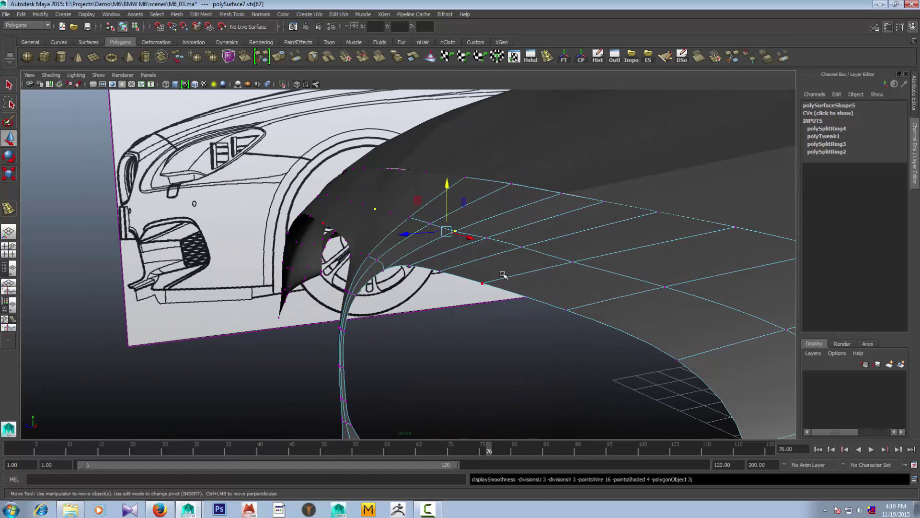
pyautogui.click(499, 394)
pyautogui.moveTo(499, 394)
pyautogui.keyDown('alt'); pyautogui.mouseDown()
pyautogui.moveTo(451, 333)
pyautogui.moveTo(485, 303)
pyautogui.moveTo(459, 279)
pyautogui.mouseUp(); pyautogui.keyUp('alt')
# Check the bumper with smooth mesh preview, then return to vertex editing in four views
pyautogui.click(485, 303)
pyautogui.press('1')
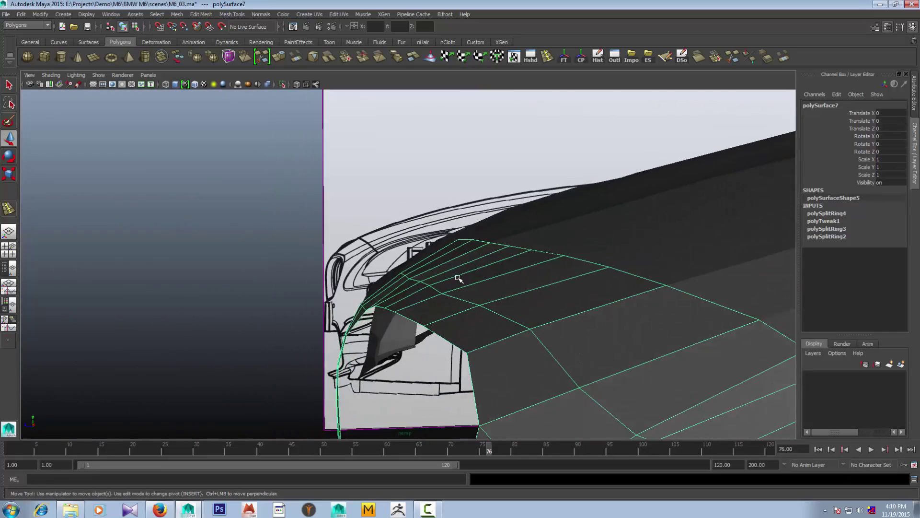
pyautogui.moveTo(459, 279); pyautogui.dragTo(417, 268, button='right')
pyautogui.moveTo(418, 268)
pyautogui.keyDown('alt'); pyautogui.mouseDown()
pyautogui.moveTo(525, 313)
pyautogui.moveTo(463, 281)
pyautogui.mouseUp(); pyautogui.keyUp('alt')
pyautogui.press('space')
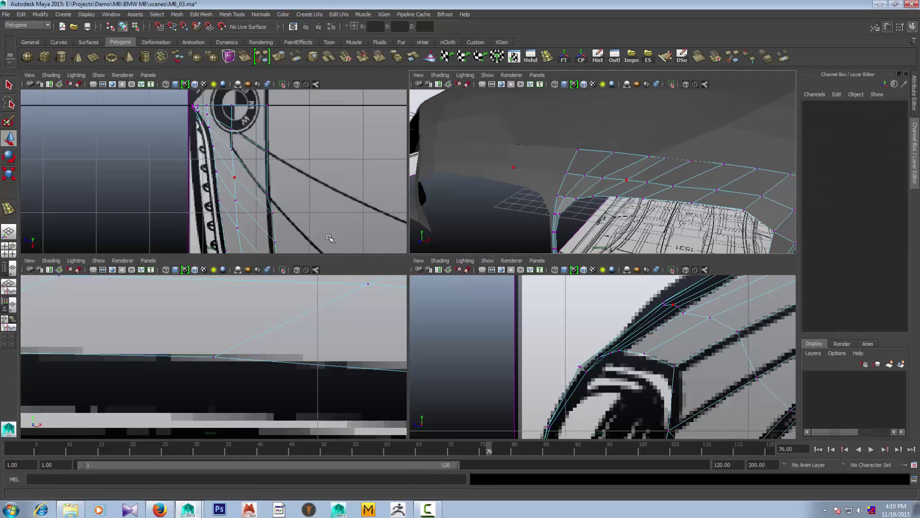
# Zoom the front view in on the grille and select vertices along the hood line
pyautogui.press('space')
pyautogui.scroll(4, 426, 283)
pyautogui.scroll(2, 415, 317)
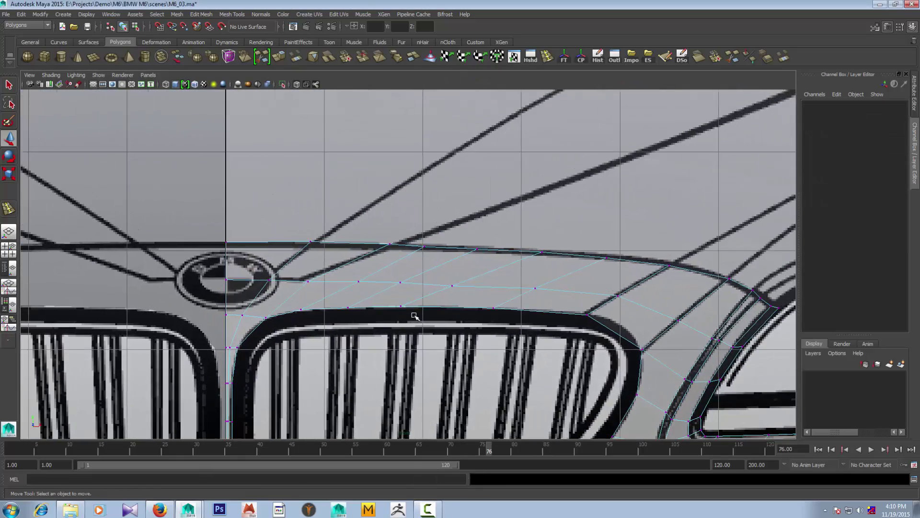
pyautogui.moveTo(303, 272); pyautogui.dragTo(316, 288)
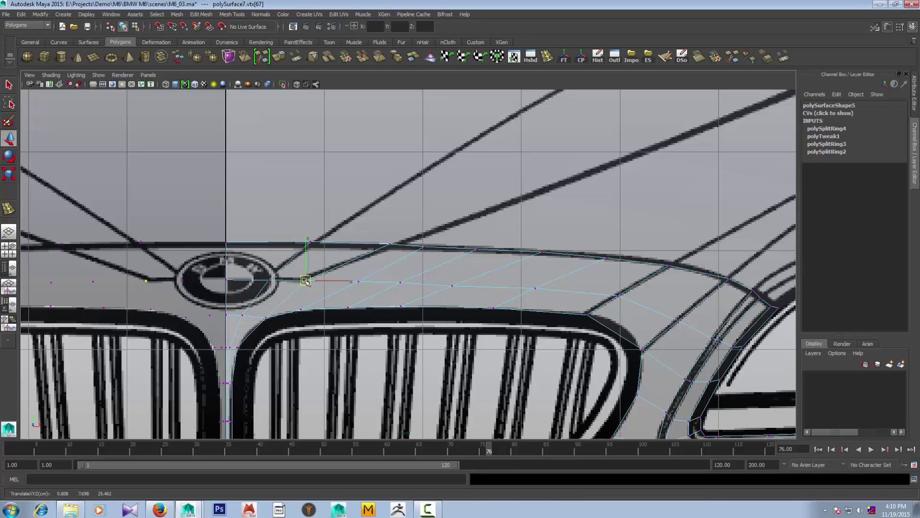
pyautogui.click(301, 309)
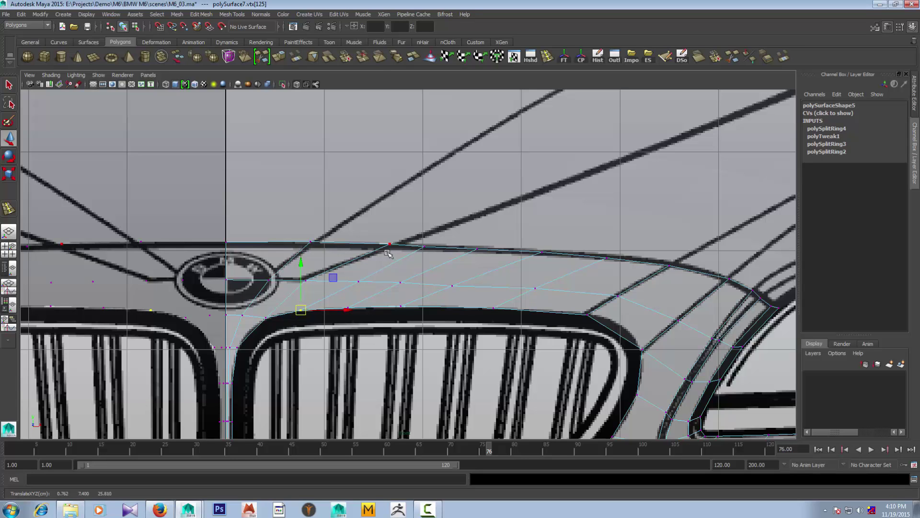
pyautogui.click(359, 282)
# In perspective, raise the bumper's top-row vertices to even out its upper edge
pyautogui.press('space')
pyautogui.press('space')
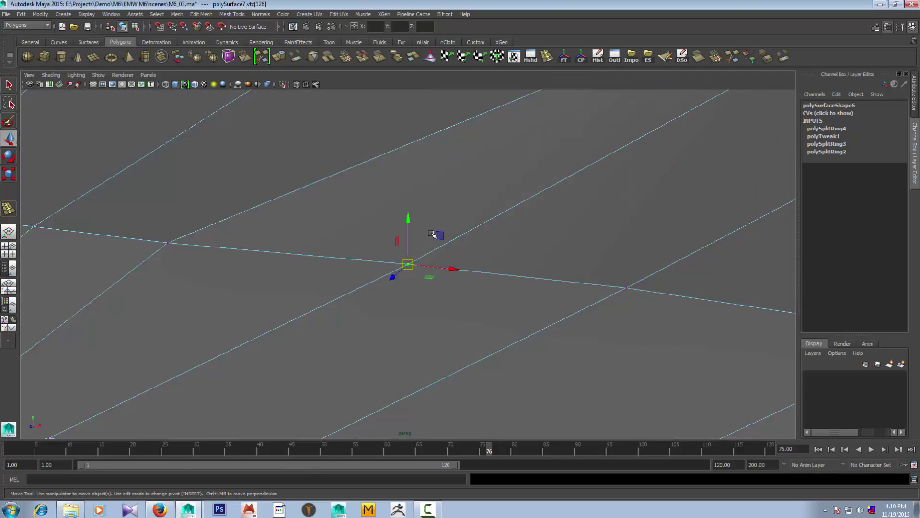
pyautogui.moveTo(479, 239)
pyautogui.keyDown('alt'); pyautogui.mouseDown()
pyautogui.moveTo(446, 263)
pyautogui.moveTo(434, 256)
pyautogui.mouseUp(); pyautogui.keyUp('alt')
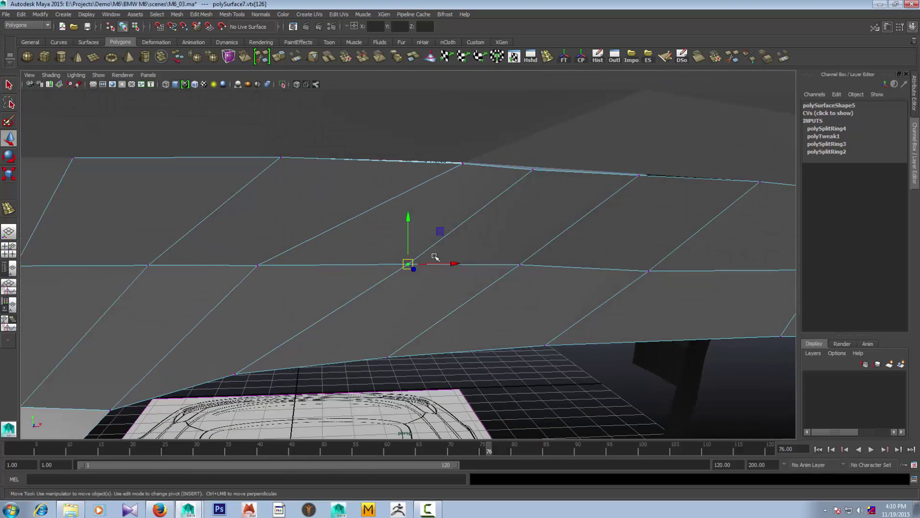
pyautogui.moveTo(409, 217); pyautogui.dragTo(409, 212)
pyautogui.click(520, 264)
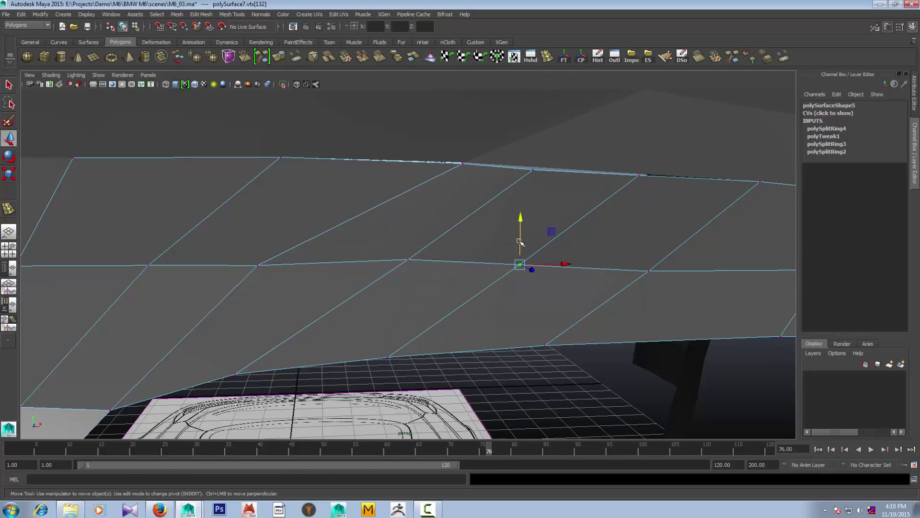
pyautogui.moveTo(520, 217); pyautogui.dragTo(520, 277)
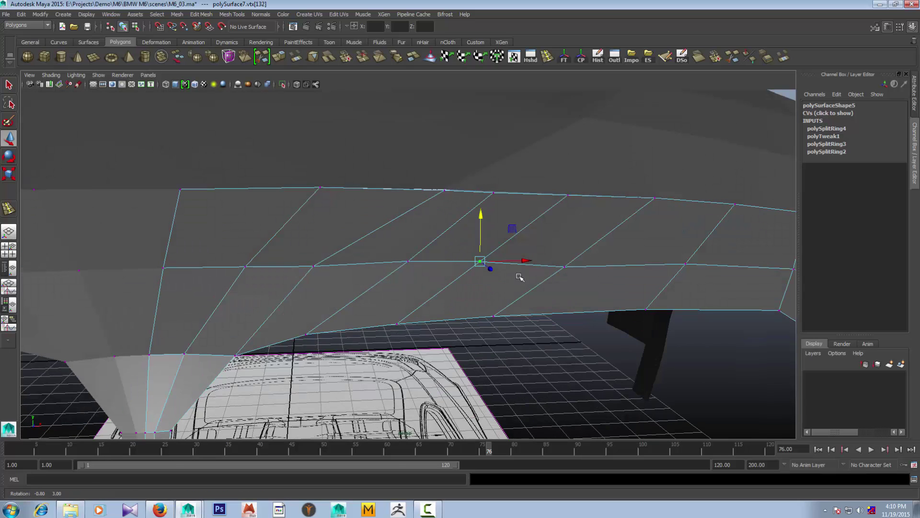
pyautogui.click(446, 191)
pyautogui.moveTo(449, 196)
pyautogui.keyDown('alt'); pyautogui.mouseDown()
pyautogui.moveTo(469, 226)
pyautogui.moveTo(504, 182)
pyautogui.mouseUp(); pyautogui.keyUp('alt')
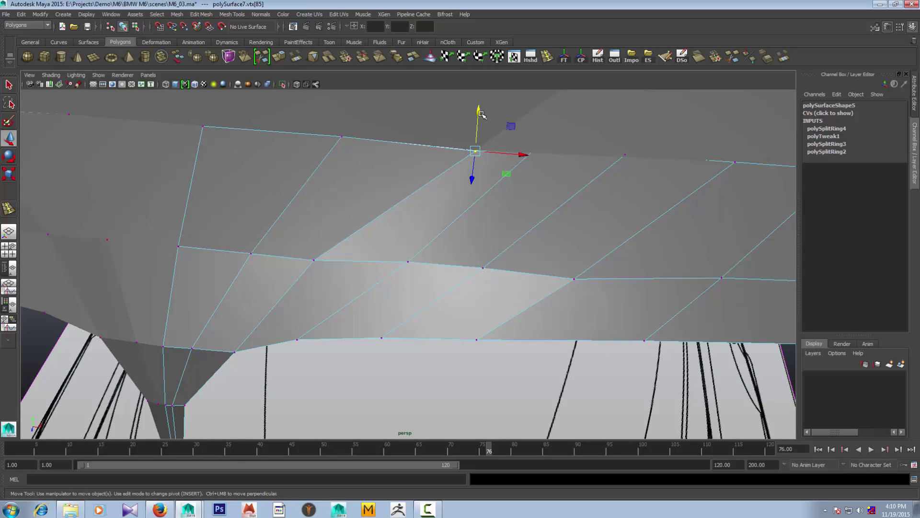
pyautogui.moveTo(482, 114); pyautogui.dragTo(482, 113)
# Preview the smoothed mesh and view the whole hood over the blueprint
pyautogui.press('3')
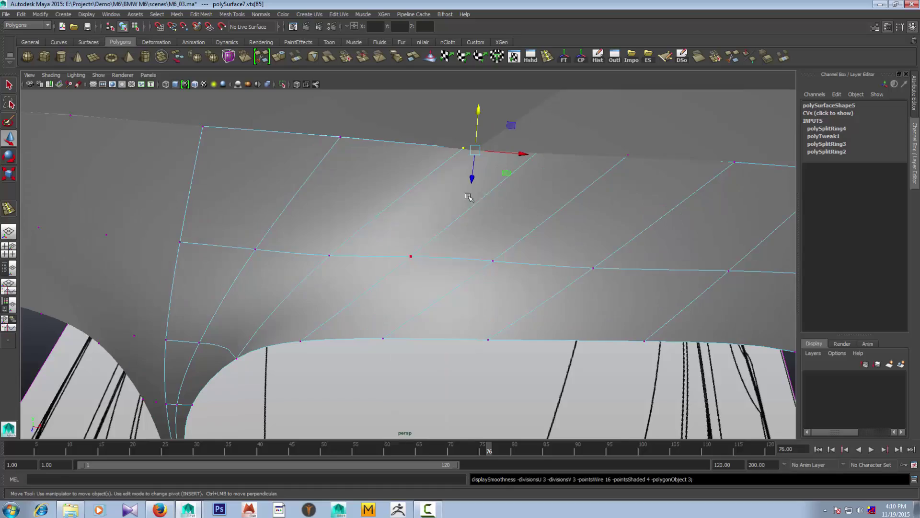
pyautogui.scroll(-5, 475, 269)
pyautogui.moveTo(486, 353)
pyautogui.keyDown('alt'); pyautogui.mouseDown()
pyautogui.moveTo(462, 353)
pyautogui.moveTo(596, 370)
pyautogui.moveTo(506, 382)
pyautogui.moveTo(449, 285)
pyautogui.mouseUp(); pyautogui.keyUp('alt')
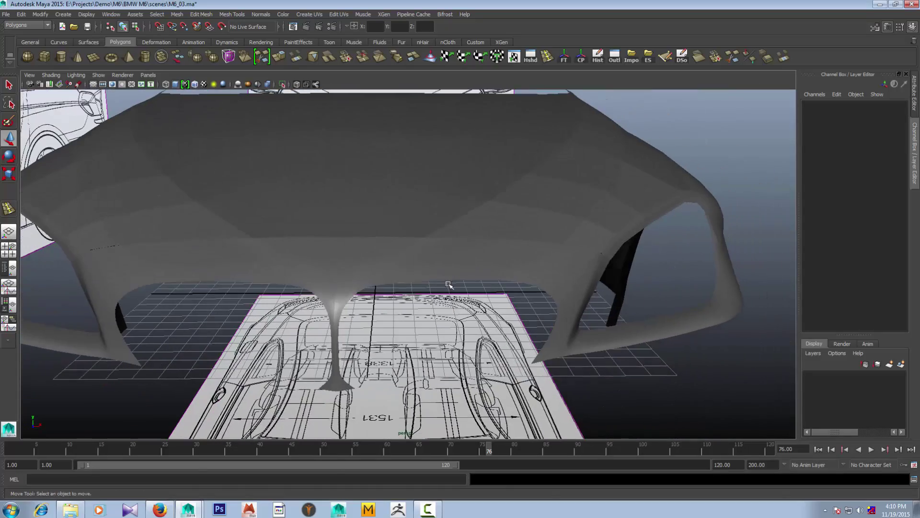
pyautogui.scroll(1, 459, 269)
pyautogui.scroll(4, 455, 270)
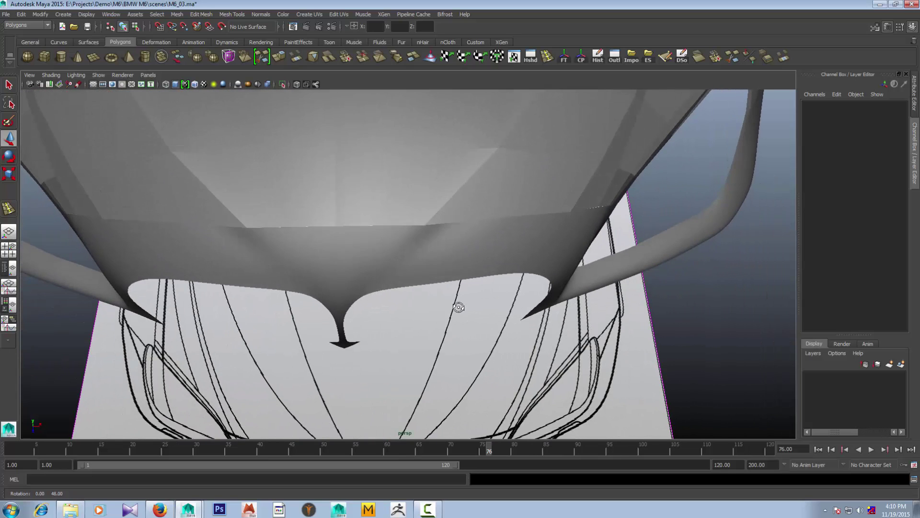
pyautogui.scroll(2, 453, 272)
# Turn off smoothing and lower an upper-edge vertex onto the hood line
pyautogui.click(444, 271)
pyautogui.press('1')
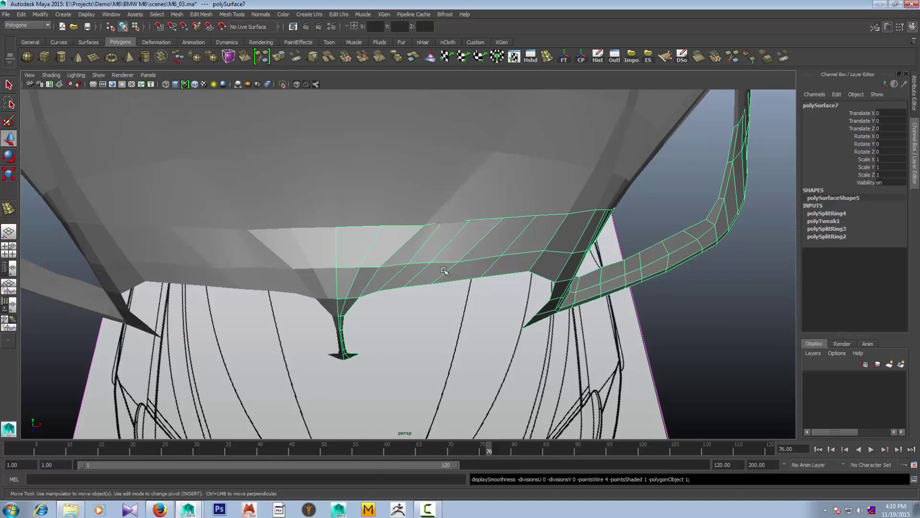
pyautogui.moveTo(457, 211); pyautogui.dragTo(414, 210, button='right')
pyautogui.click(433, 206)
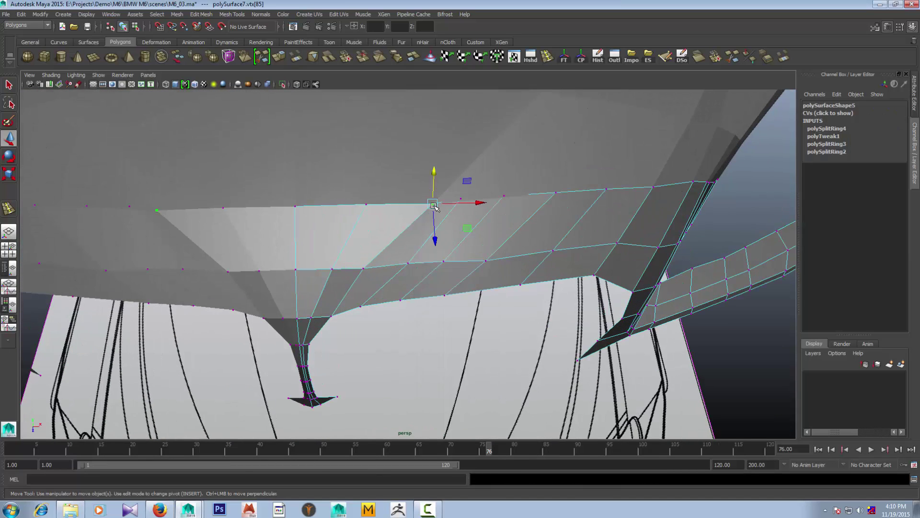
pyautogui.press('space')
pyautogui.press('space')
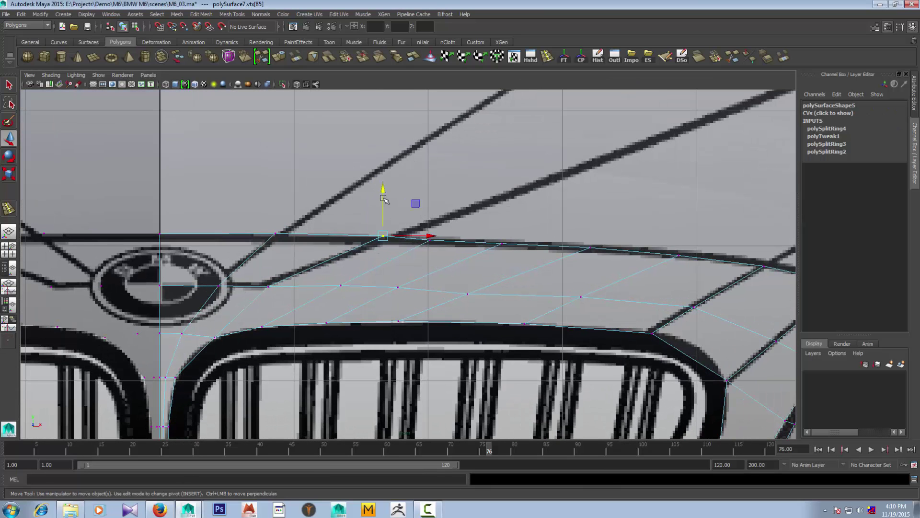
pyautogui.moveTo(383, 186); pyautogui.dragTo(382, 189)
pyautogui.click(434, 240)
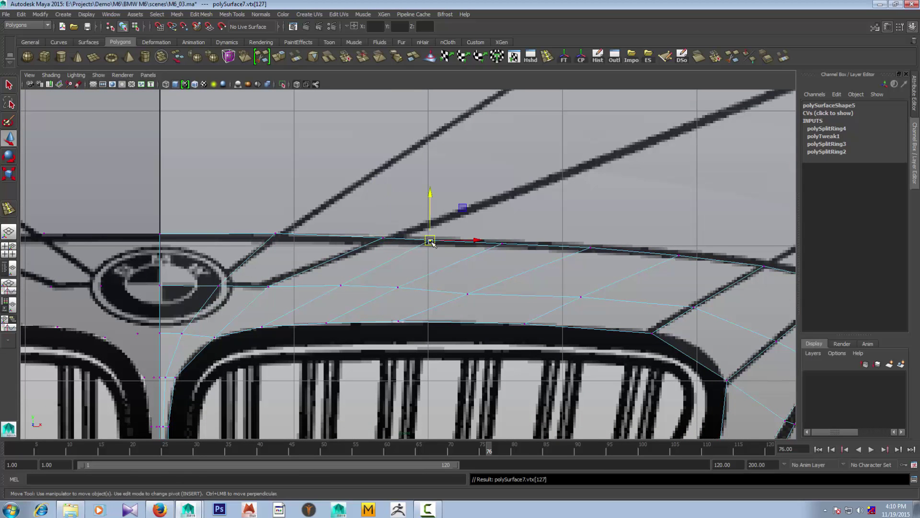
# Shift the wheel-arch corner vertex sideways onto the blueprint curve
pyautogui.press('space')
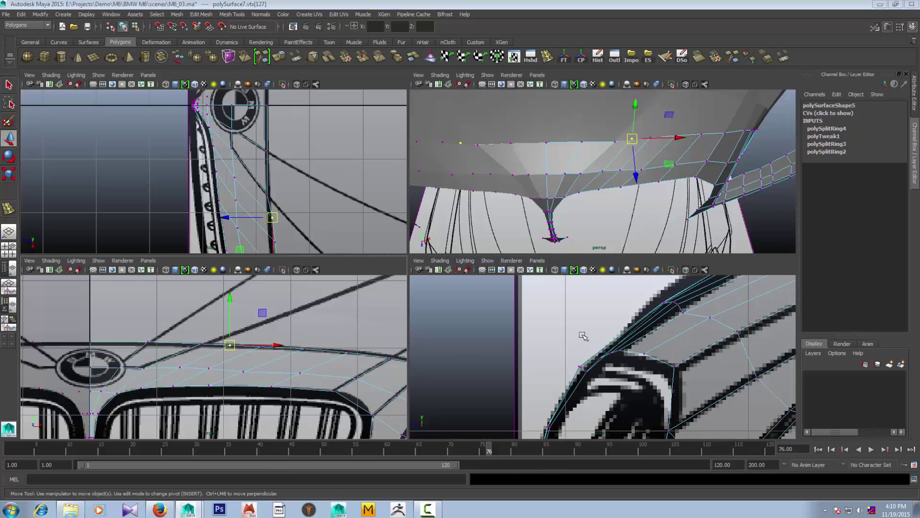
pyautogui.press('space')
pyautogui.scroll(3, 576, 308)
pyautogui.scroll(2, 542, 337)
pyautogui.scroll(2, 535, 210)
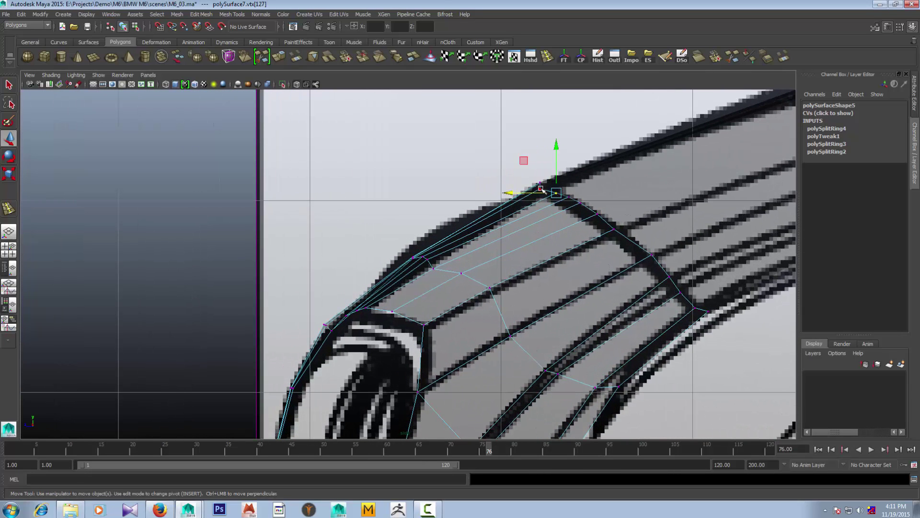
pyautogui.hotkey('ctrl', 'z')
pyautogui.moveTo(505, 192); pyautogui.dragTo(510, 192)
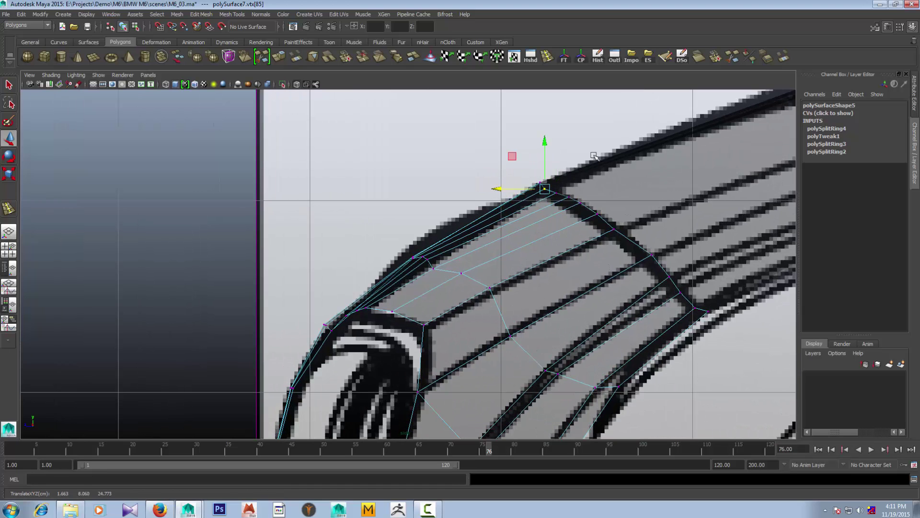
pyautogui.moveTo(544, 141); pyautogui.dragTo(544, 141)
# Check the smoothed bumper from above, then reselect polySurface7 in object mode with smoothing off
pyautogui.scroll(-3, 545, 140)
pyautogui.press('space')
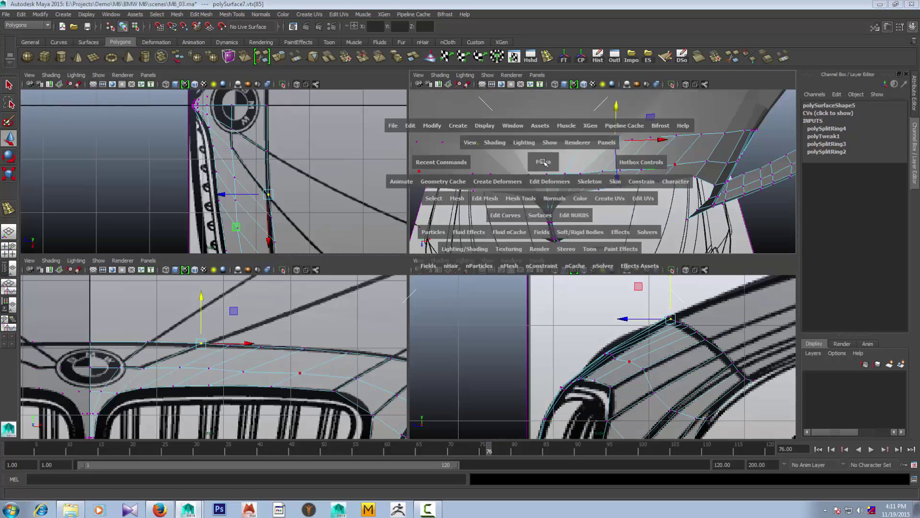
pyautogui.press('3')
pyautogui.moveTo(545, 246); pyautogui.dragTo(580, 235, button='right')
pyautogui.moveTo(575, 239)
pyautogui.keyDown('alt'); pyautogui.mouseDown()
pyautogui.moveTo(539, 312)
pyautogui.moveTo(531, 299)
pyautogui.moveTo(427, 286)
pyautogui.moveTo(447, 262)
pyautogui.moveTo(516, 242)
pyautogui.mouseUp(); pyautogui.keyUp('alt')
pyautogui.click(427, 286)
pyautogui.press('1')
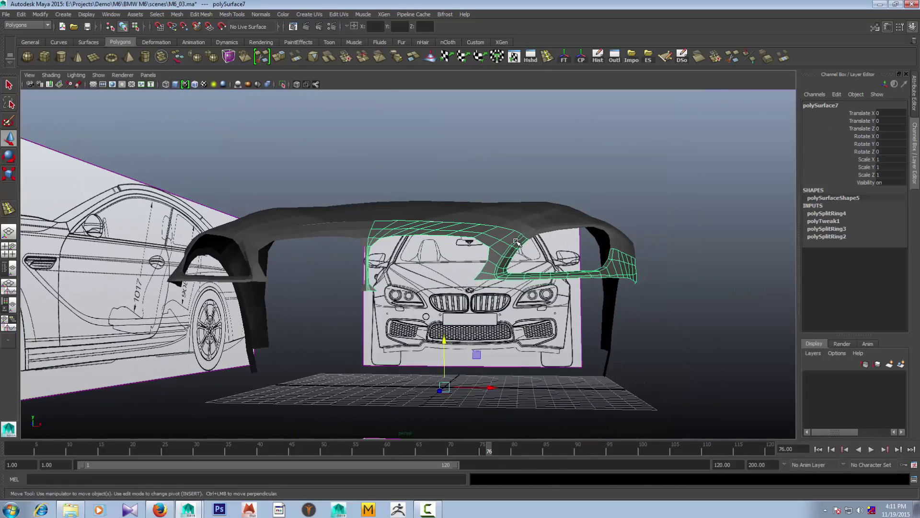
# Zoom the front view in close on the bumper's headlight area
pyautogui.scroll(2, 517, 242)
pyautogui.scroll(1, 517, 242)
pyautogui.scroll(1, 351, 306)
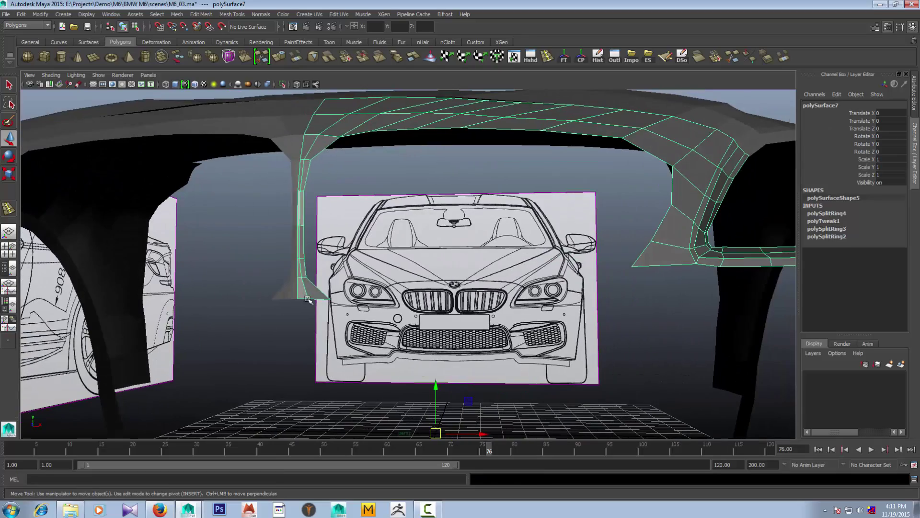
pyautogui.press('space')
pyautogui.press('space')
pyautogui.scroll(1, 356, 264)
pyautogui.scroll(1, 356, 264)
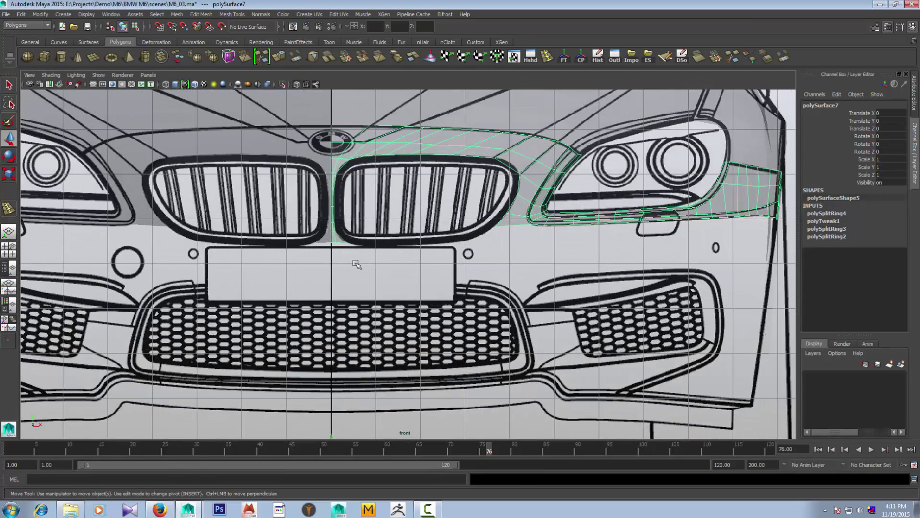
pyautogui.scroll(-3, 356, 264)
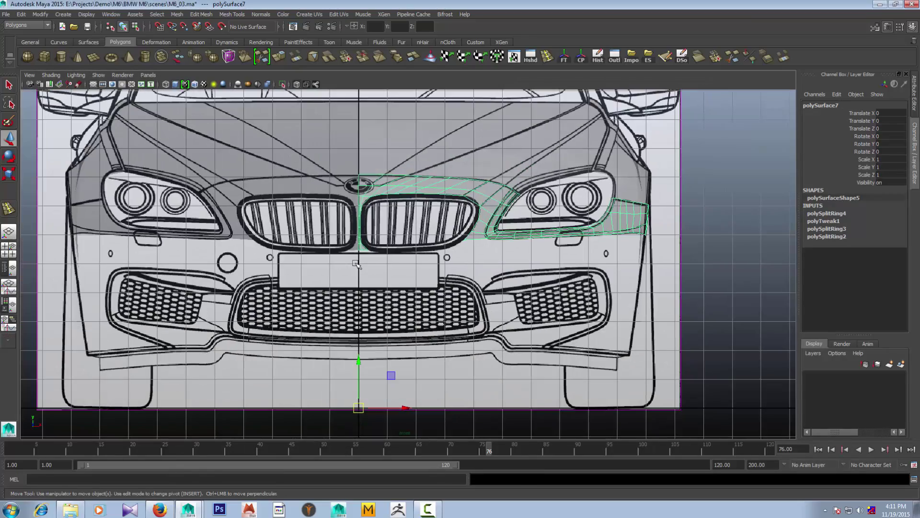
pyautogui.scroll(1, 357, 264)
pyautogui.scroll(1, 356, 264)
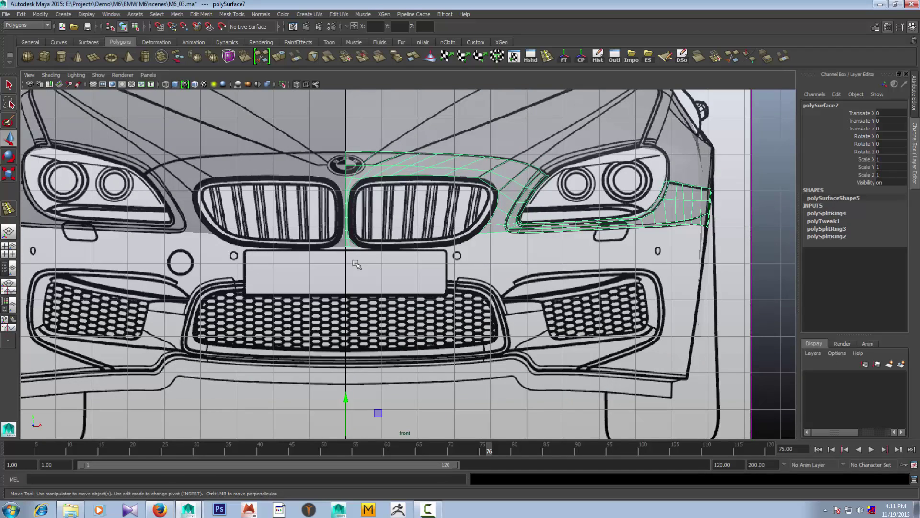
pyautogui.scroll(1, 356, 264)
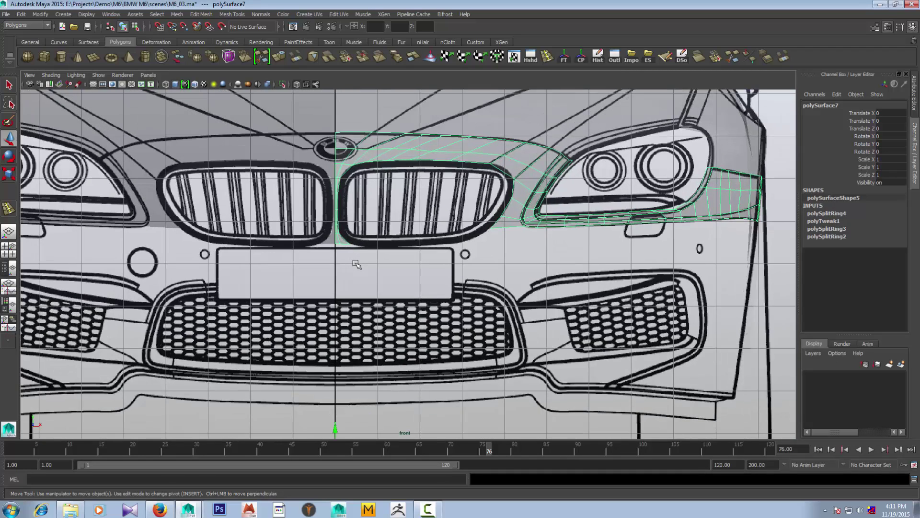
pyautogui.scroll(1, 356, 265)
pyautogui.scroll(1, 325, 289)
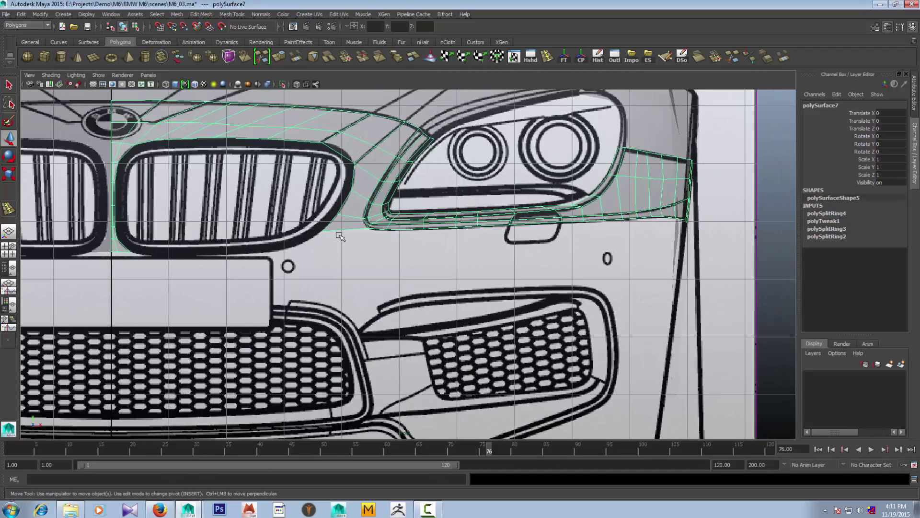
# Extrude the lower side edge below the headlight into a new strip of faces
pyautogui.moveTo(343, 230); pyautogui.dragTo(343, 211, button='right')
pyautogui.click(344, 229)
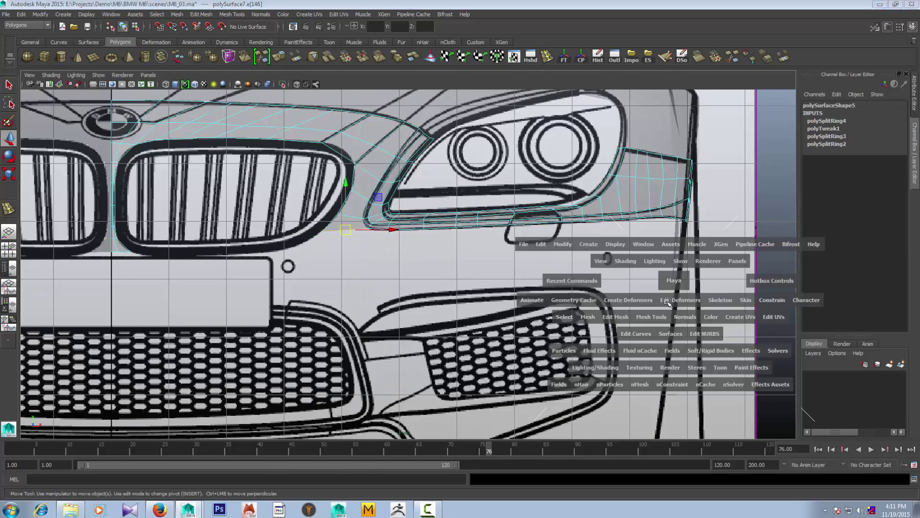
pyautogui.press('f')
pyautogui.scroll(-5, 623, 326)
pyautogui.scroll(2, 484, 288)
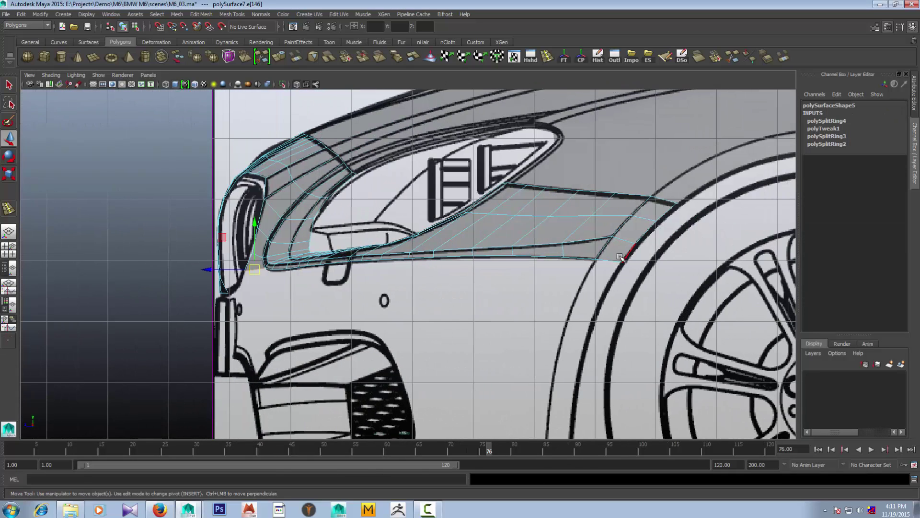
pyautogui.click(610, 258)
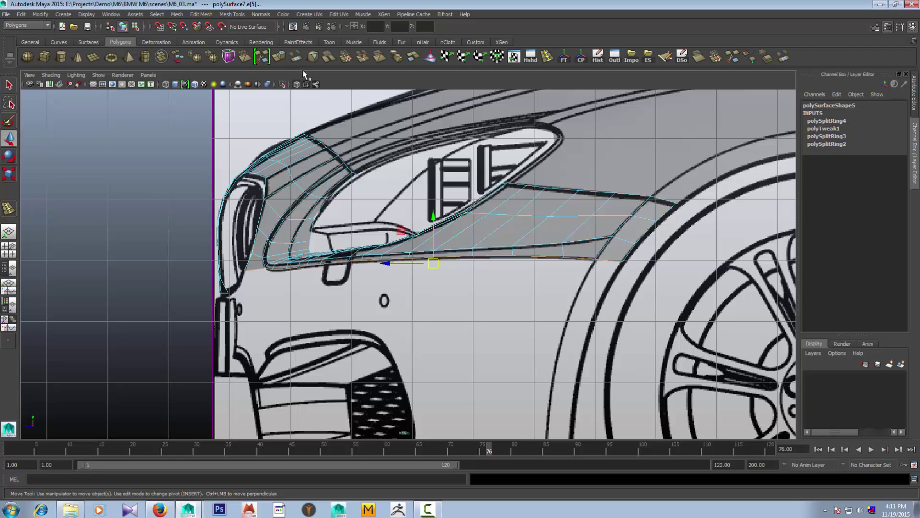
pyautogui.click(279, 58)
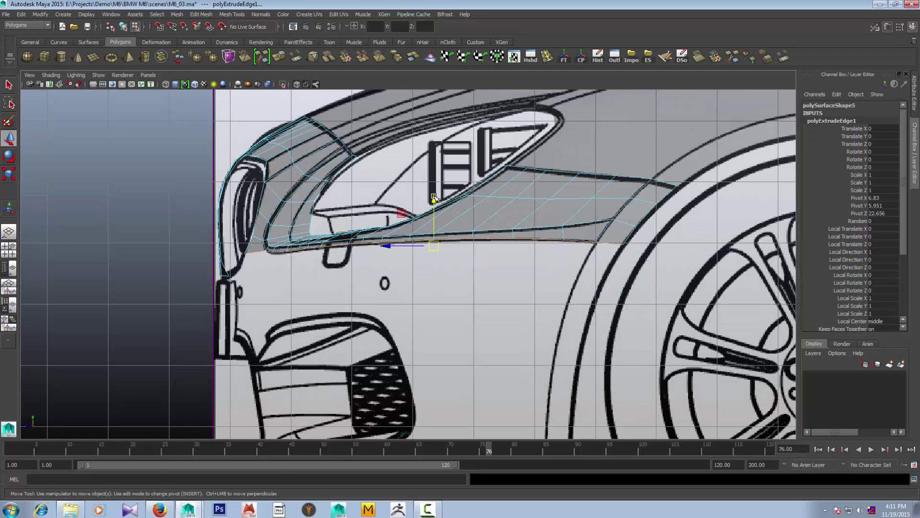
# Align the extruded strip with the side and front blueprints, then check the BMW reference photo
pyautogui.moveTo(434, 199); pyautogui.dragTo(413, 245)
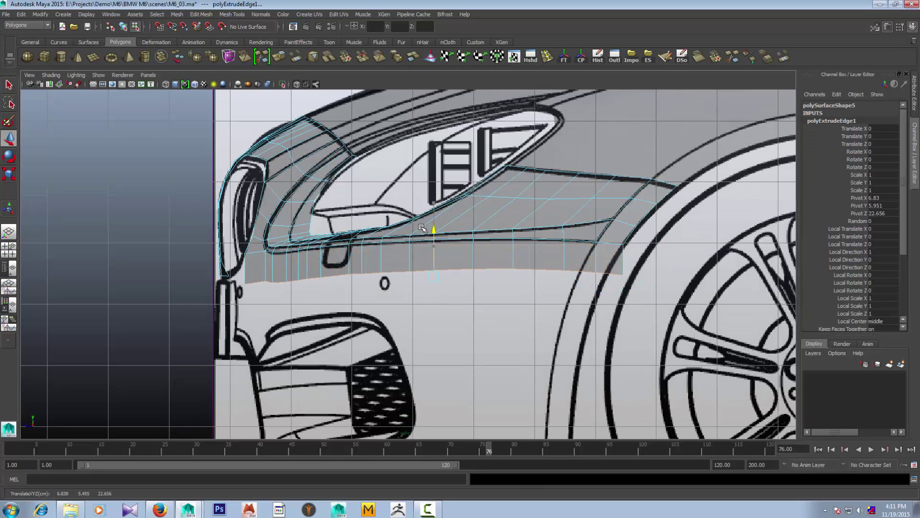
pyautogui.moveTo(389, 279); pyautogui.dragTo(369, 284)
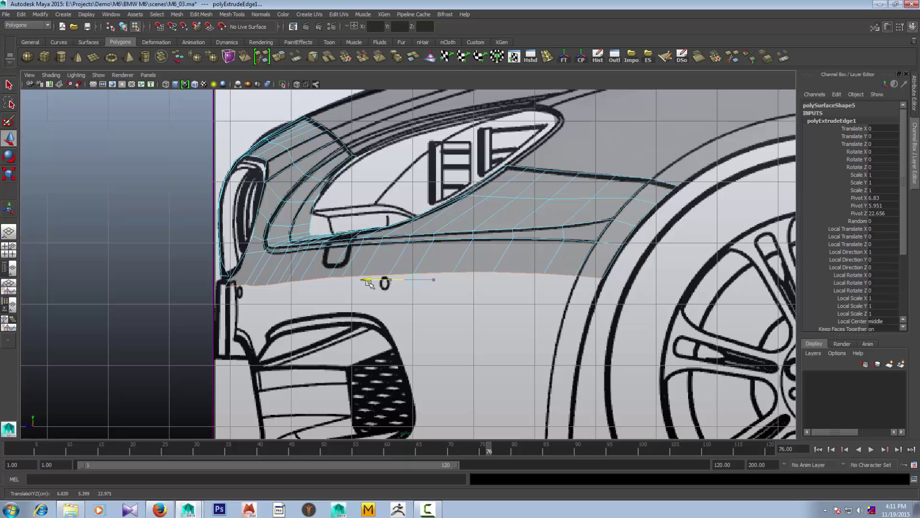
pyautogui.press('space')
pyautogui.press('space')
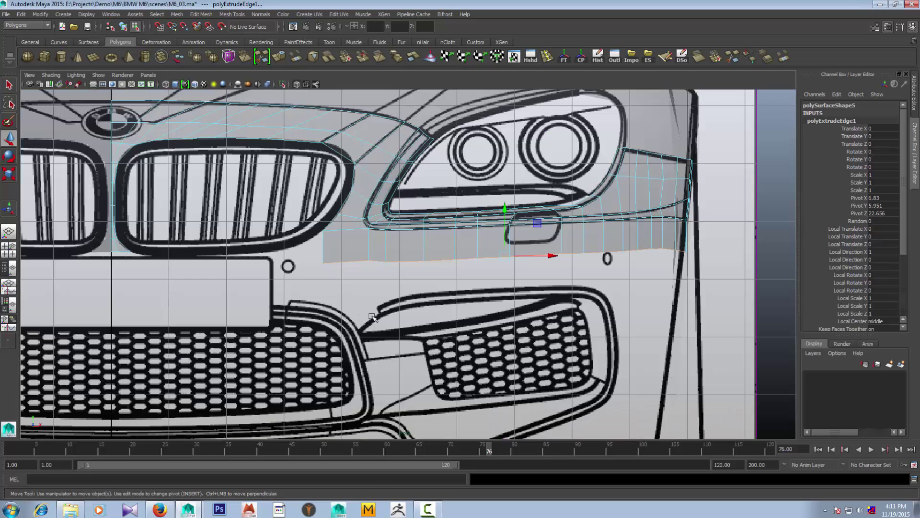
pyautogui.moveTo(555, 254); pyautogui.dragTo(547, 257)
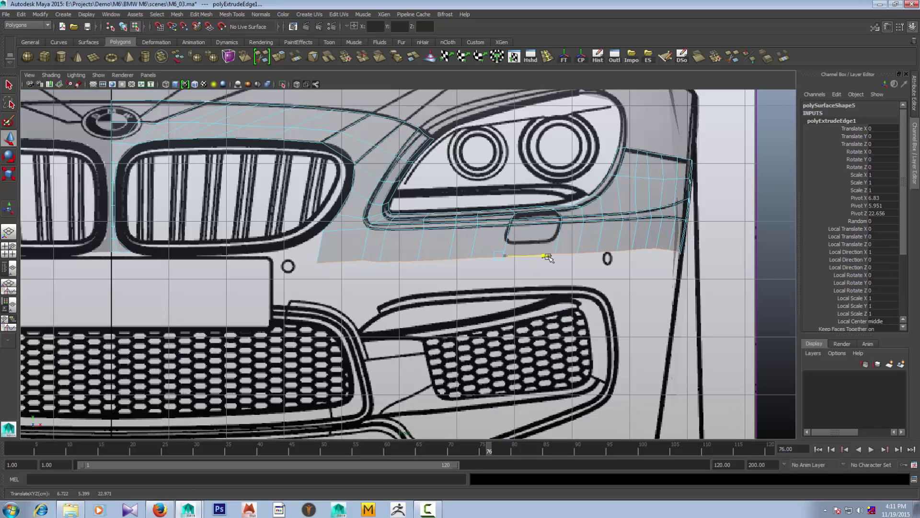
pyautogui.press('space')
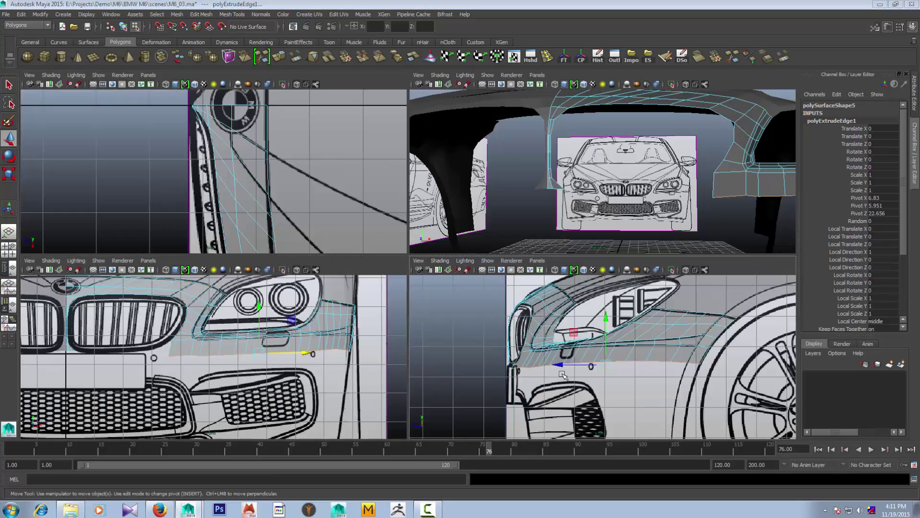
pyautogui.hotkey('alt', 'Tab')
pyautogui.hotkey('alt', 'Tab')
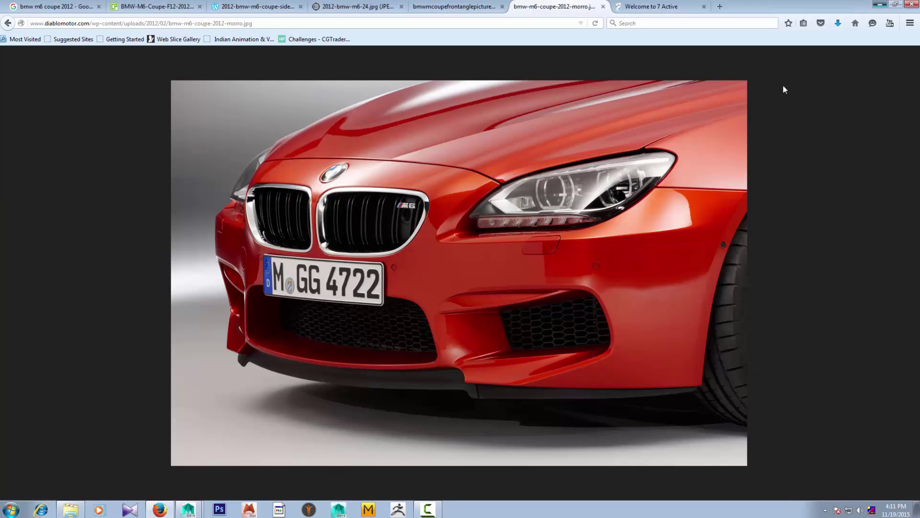
pyautogui.scroll(-2, 473, 324)
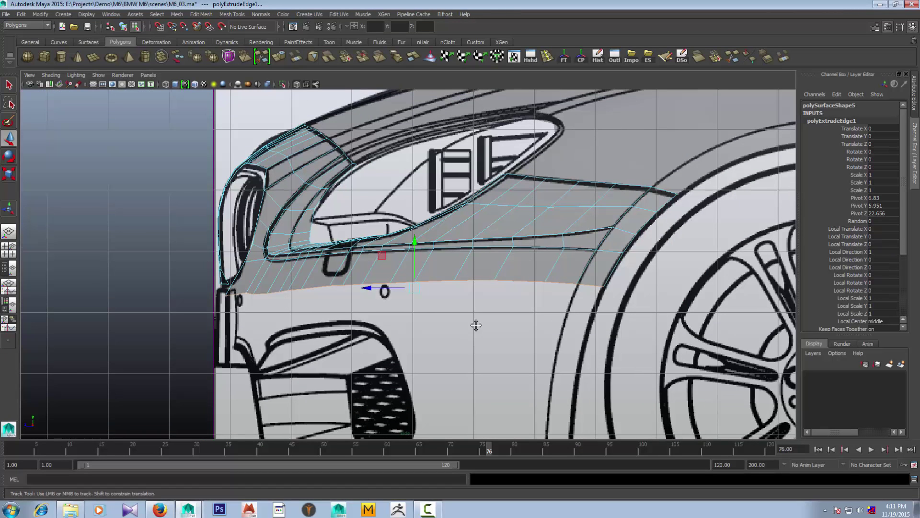
# Zoom the side pane onto the extruded strip at the front wheel arch
pyautogui.press('space')
pyautogui.press('space')
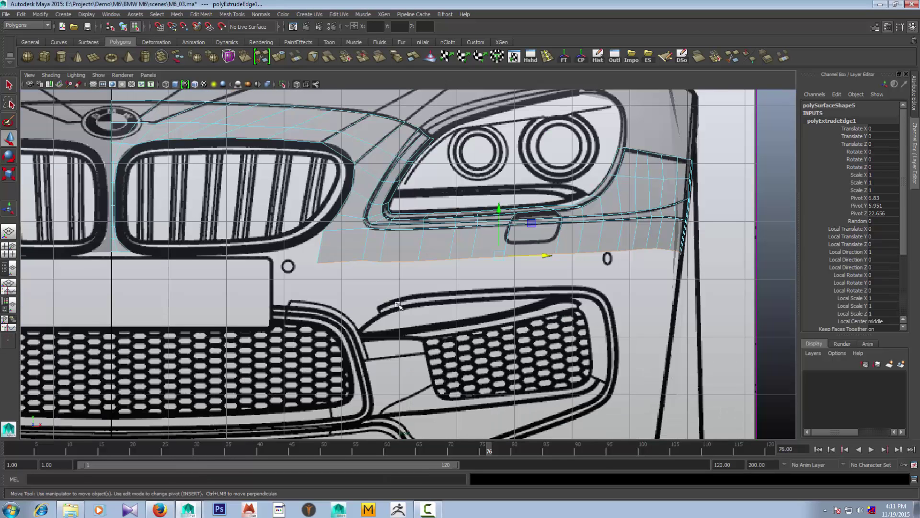
pyautogui.scroll(-1, 469, 316)
pyautogui.press('space')
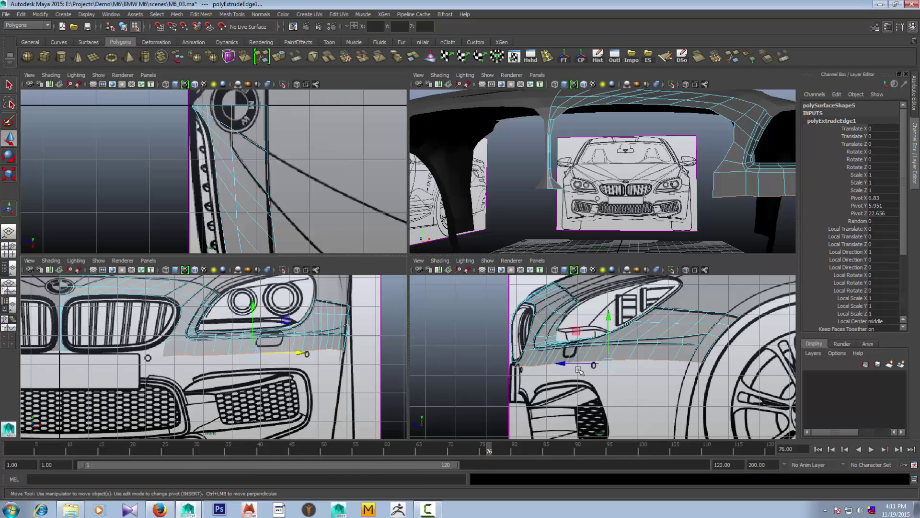
pyautogui.scroll(1, 580, 371)
pyautogui.scroll(2, 546, 363)
pyautogui.scroll(1, 511, 355)
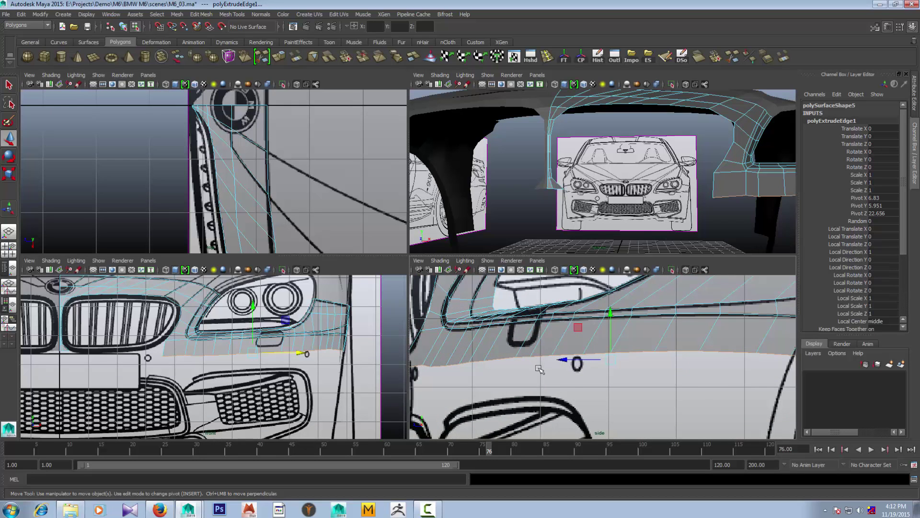
pyautogui.scroll(-2, 540, 369)
pyautogui.scroll(2, 541, 367)
# In vertex mode, nudge the first bottom-edge vertices of the strip onto the side blueprint
pyautogui.rightClick(479, 334)
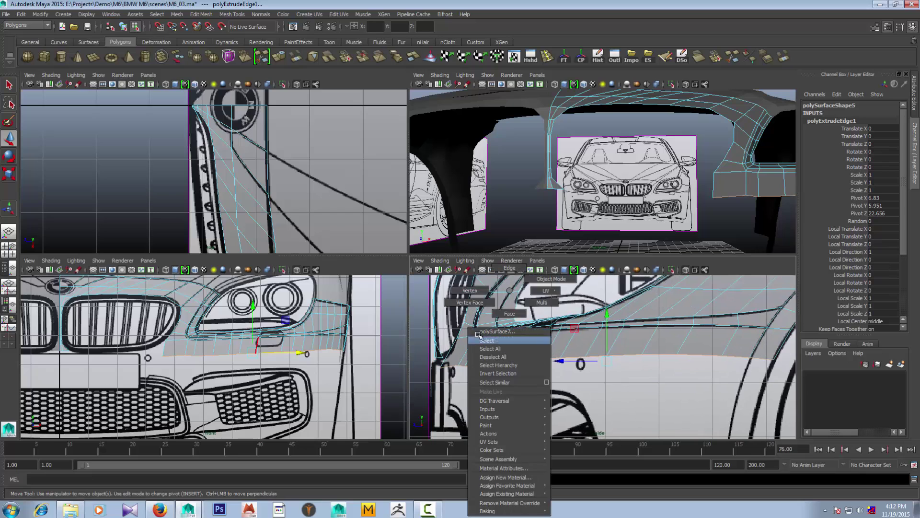
pyautogui.click(470, 290)
pyautogui.click(511, 361)
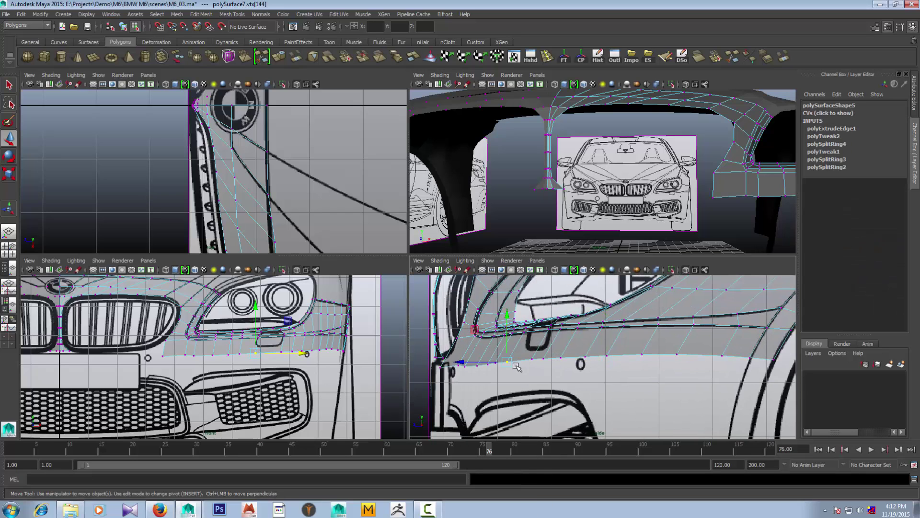
pyautogui.moveTo(461, 362); pyautogui.dragTo(463, 360)
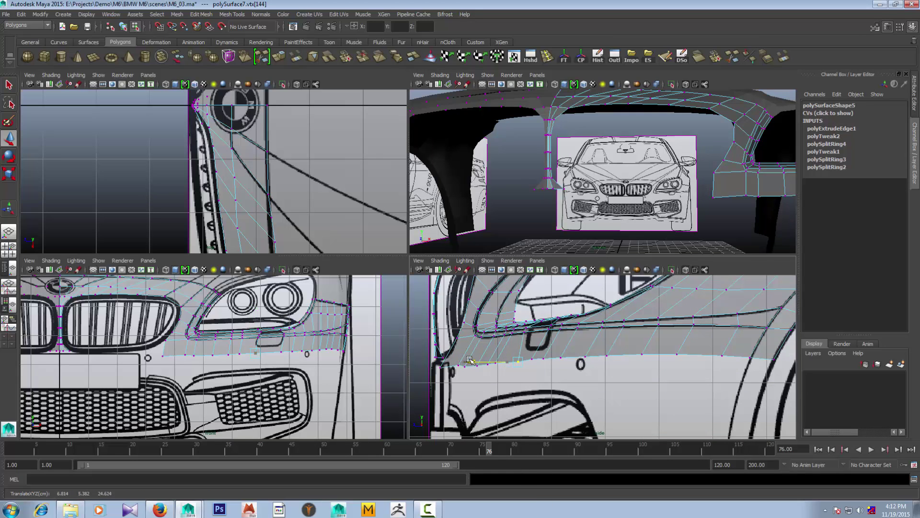
pyautogui.press('Right')
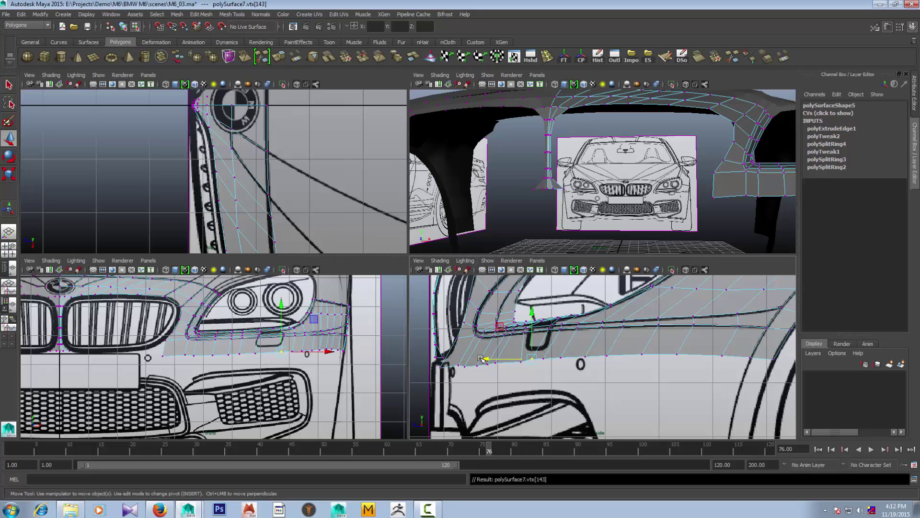
pyautogui.moveTo(483, 359); pyautogui.dragTo(486, 361)
pyautogui.moveTo(493, 362); pyautogui.dragTo(514, 363)
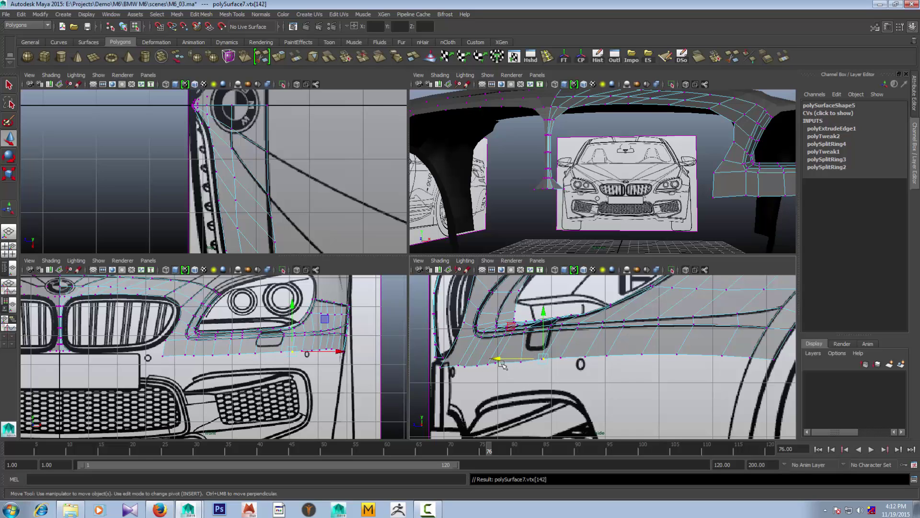
# Slide the next bottom-edge vertices right along the bumper line and shift the bottom vertex row
pyautogui.click(529, 357)
pyautogui.moveTo(529, 357); pyautogui.dragTo(543, 357)
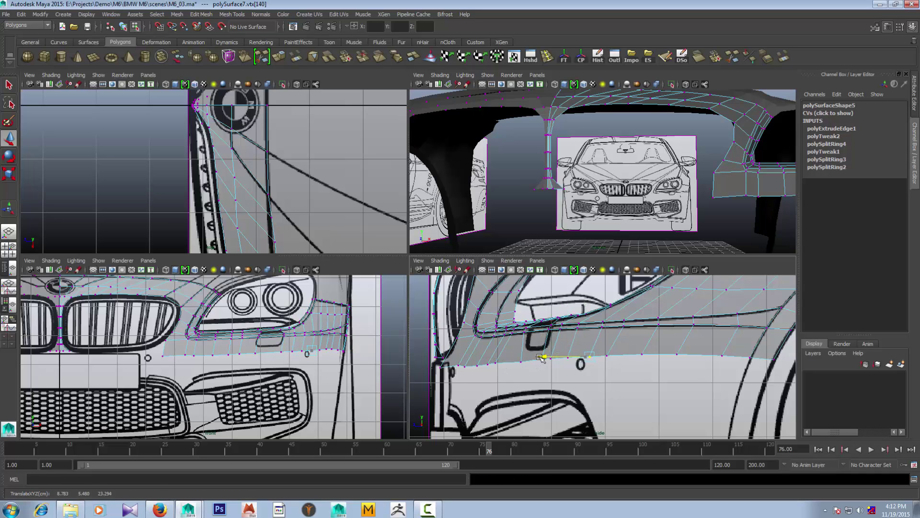
pyautogui.click(557, 357)
pyautogui.moveTo(557, 357); pyautogui.dragTo(635, 354)
pyautogui.click(642, 354)
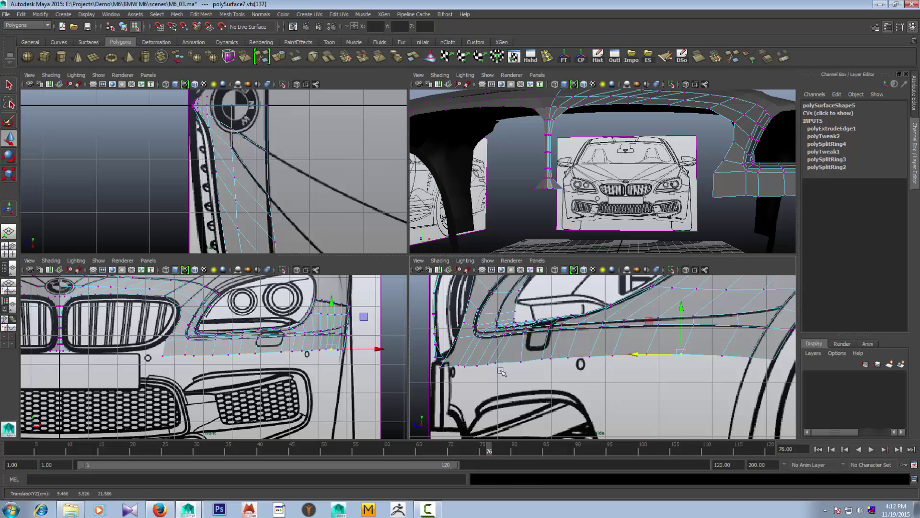
pyautogui.click(440, 367)
pyautogui.keyDown('shift'); pyautogui.doubleClick(494, 364); pyautogui.keyUp('shift')
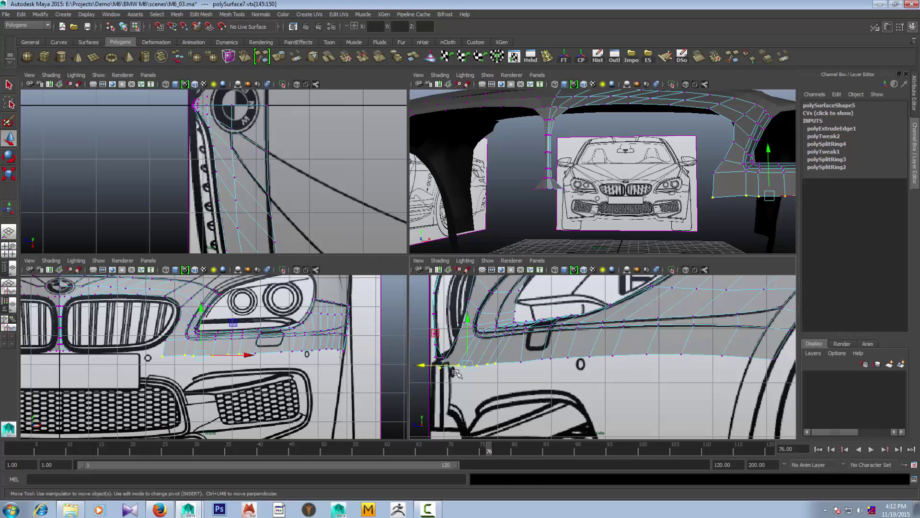
pyautogui.moveTo(421, 366); pyautogui.dragTo(440, 366)
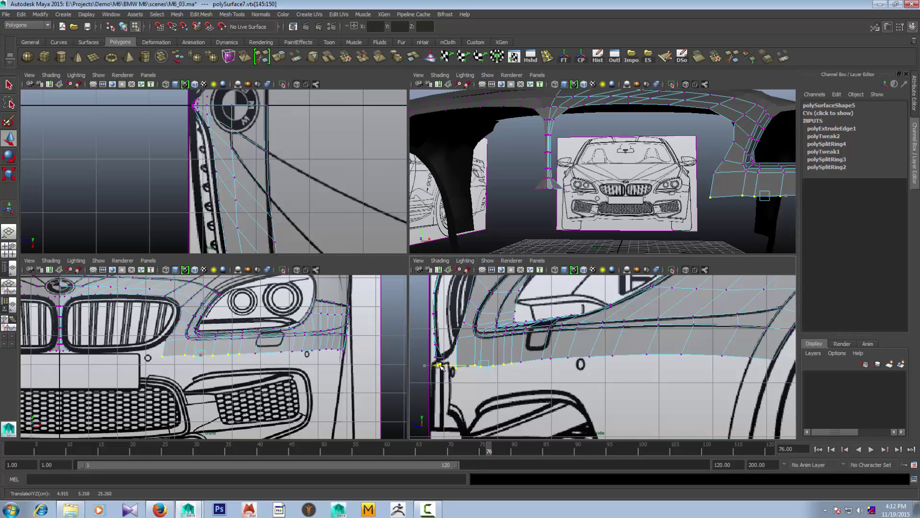
# Check the bumper in perspective, then slide and fine-tune a bottom vertex in the side view
pyautogui.click(604, 217)
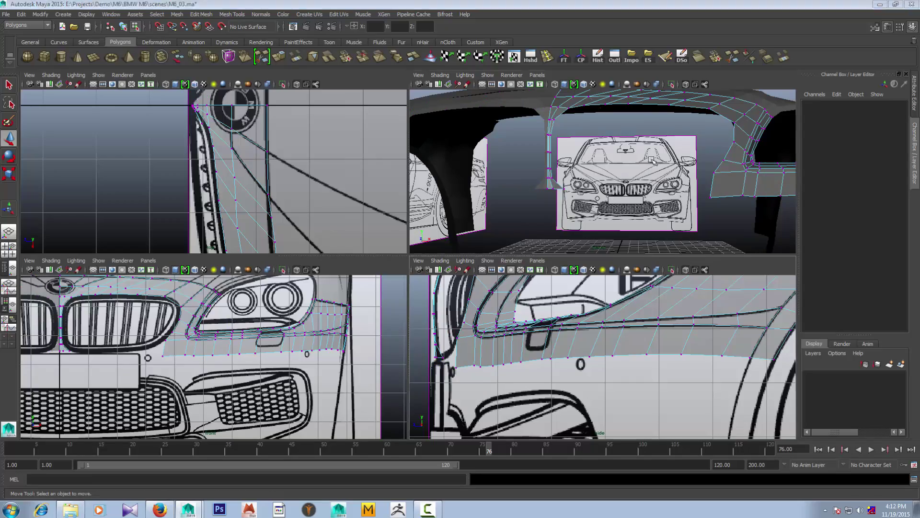
pyautogui.press('space')
pyautogui.moveTo(634, 293)
pyautogui.keyDown('alt'); pyautogui.mouseDown()
pyautogui.moveTo(518, 237)
pyautogui.moveTo(487, 292)
pyautogui.moveTo(528, 302)
pyautogui.moveTo(450, 236)
pyautogui.moveTo(477, 274)
pyautogui.mouseUp(); pyautogui.keyUp('alt')
pyautogui.press('space')
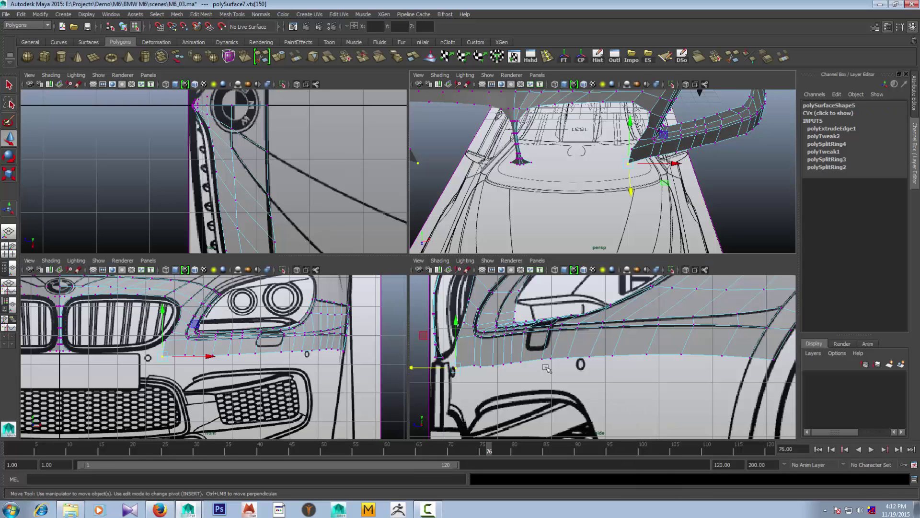
pyautogui.keyDown('alt'); pyautogui.moveTo(485, 367); pyautogui.dragTo(485, 352, button='middle'); pyautogui.keyUp('alt')
pyautogui.moveTo(437, 352); pyautogui.dragTo(442, 352)
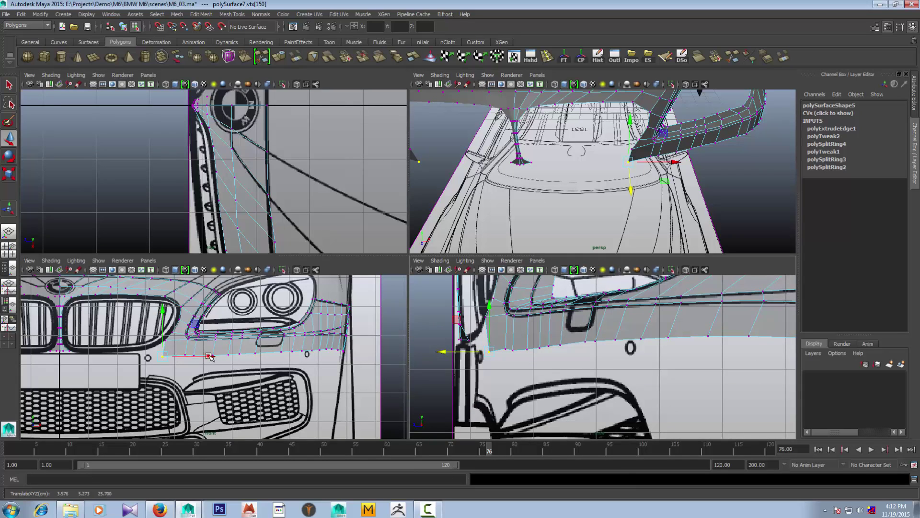
pyautogui.moveTo(210, 356); pyautogui.dragTo(211, 357)
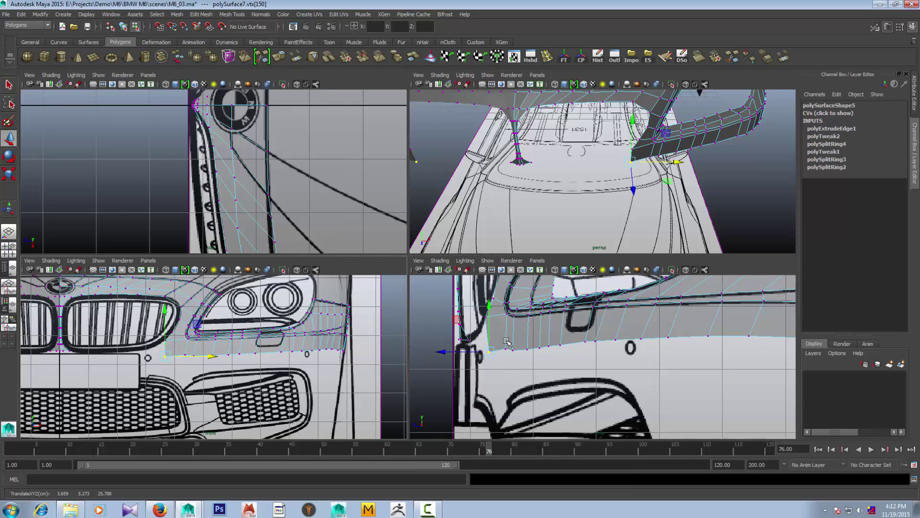
pyautogui.click(459, 346)
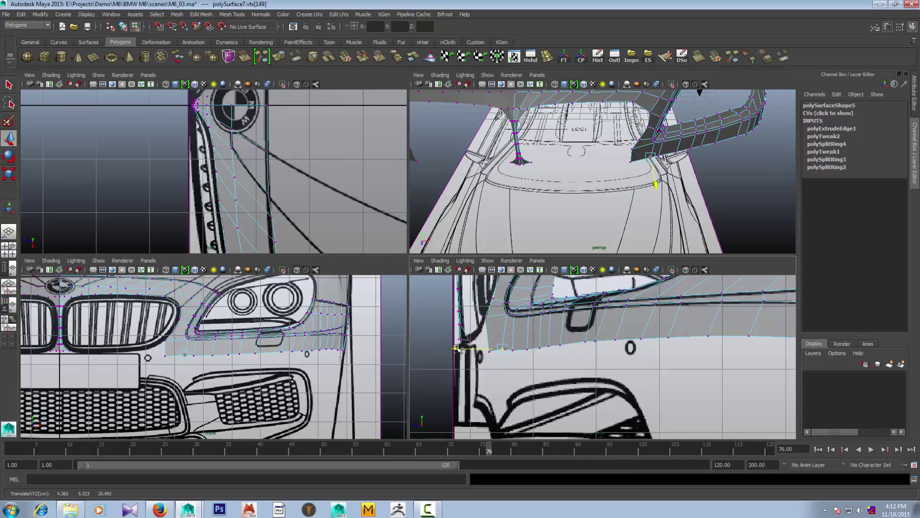
# Move the front-most bottom vertex onto the blueprint outline in the top view
pyautogui.press('space')
pyautogui.moveTo(551, 216)
pyautogui.keyDown('alt'); pyautogui.mouseDown()
pyautogui.moveTo(501, 243)
pyautogui.moveTo(479, 240)
pyautogui.mouseUp(); pyautogui.keyUp('alt')
pyautogui.press('space')
pyautogui.press('space')
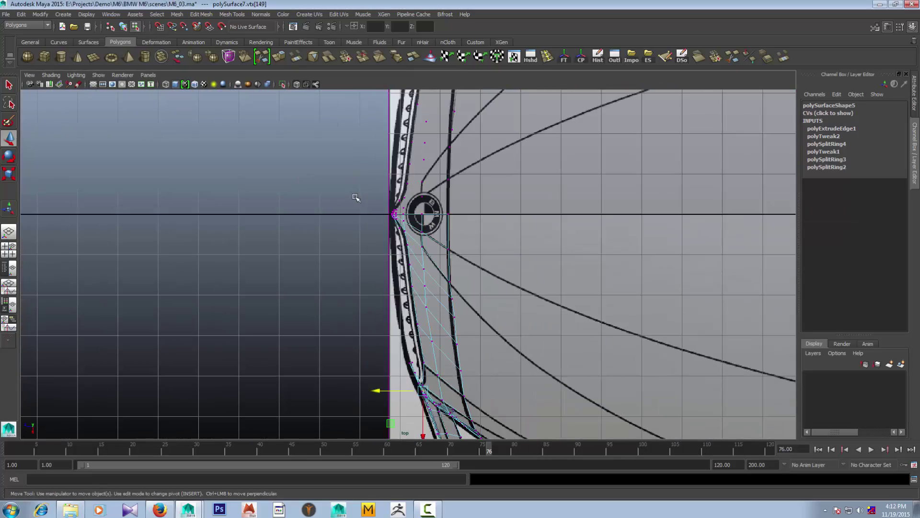
pyautogui.moveTo(379, 228)
pyautogui.keyDown('alt'); pyautogui.mouseDown(button='middle')
pyautogui.moveTo(382, 261)
pyautogui.moveTo(386, 158)
pyautogui.mouseUp(button='middle'); pyautogui.keyUp('alt')
pyautogui.press('space')
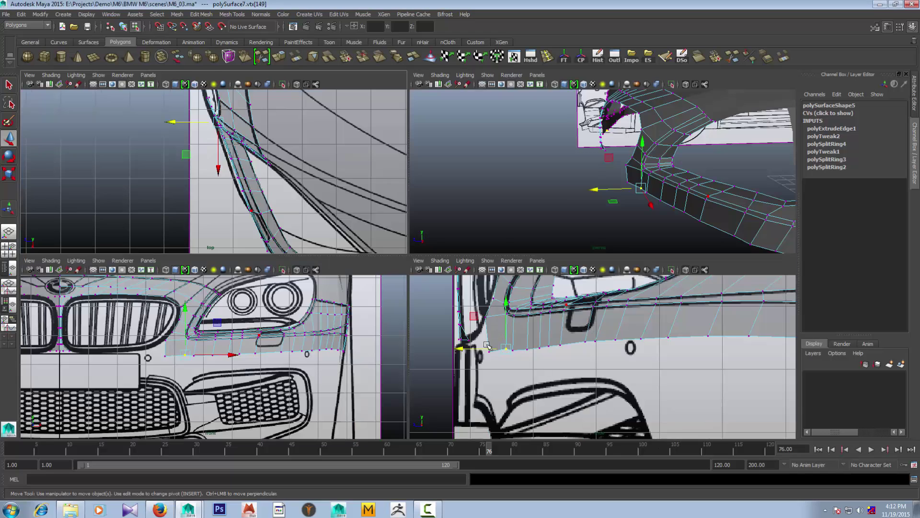
pyautogui.click(482, 341)
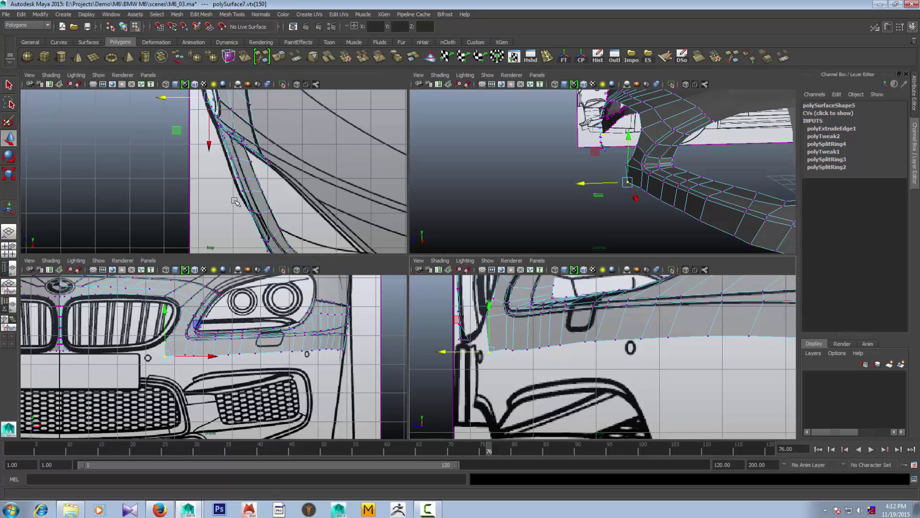
pyautogui.press('space')
pyautogui.keyDown('alt'); pyautogui.moveTo(346, 336); pyautogui.dragTo(382, 337, button='middle'); pyautogui.keyUp('alt')
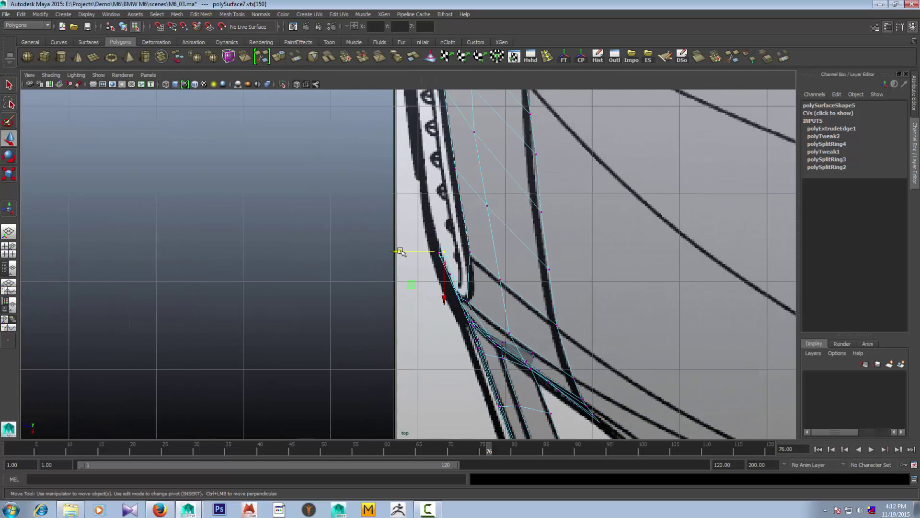
pyautogui.moveTo(400, 251); pyautogui.dragTo(397, 251)
# Zoom and reframe the top view to check the vertex against the blueprint
pyautogui.scroll(-2, 394, 255)
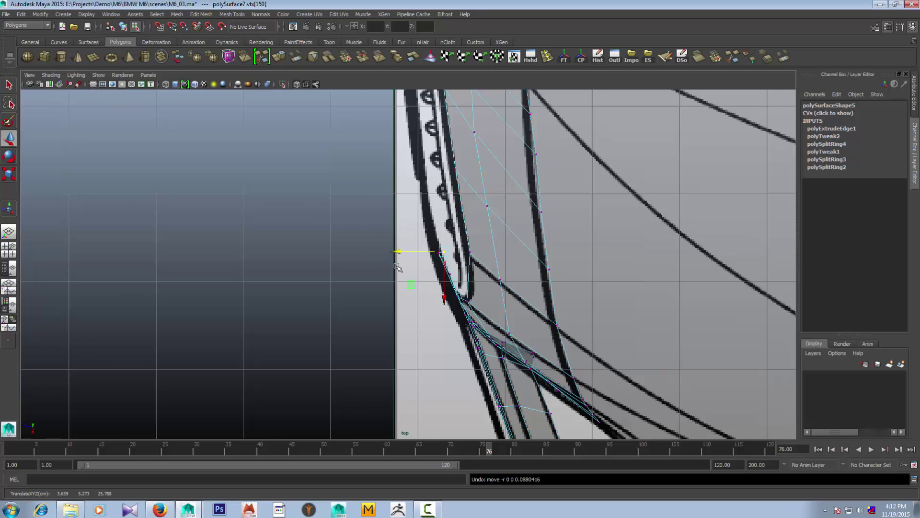
pyautogui.scroll(-3, 401, 257)
pyautogui.keyDown('alt'); pyautogui.moveTo(384, 259); pyautogui.dragTo(384, 197, button='middle'); pyautogui.keyUp('alt')
pyautogui.press('space')
pyautogui.press('space')
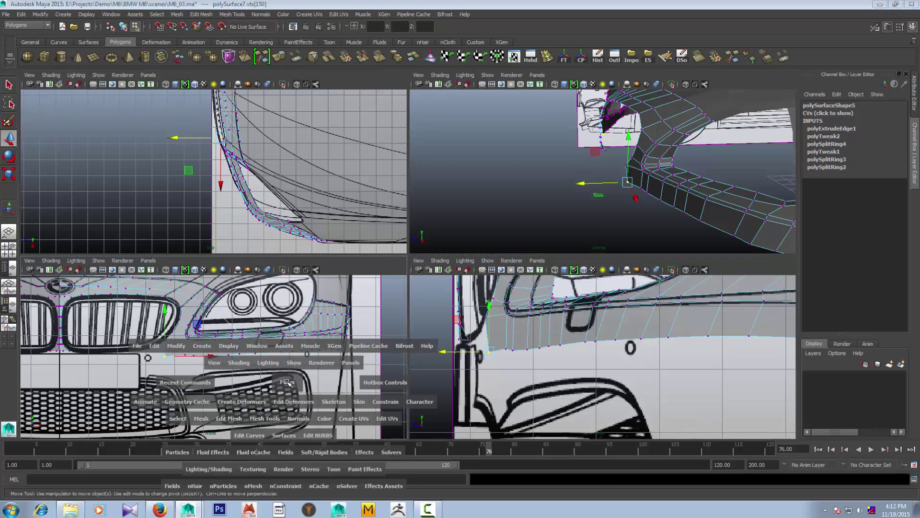
pyautogui.scroll(-2, 328, 360)
pyautogui.scroll(3, 328, 360)
pyautogui.scroll(1, 328, 360)
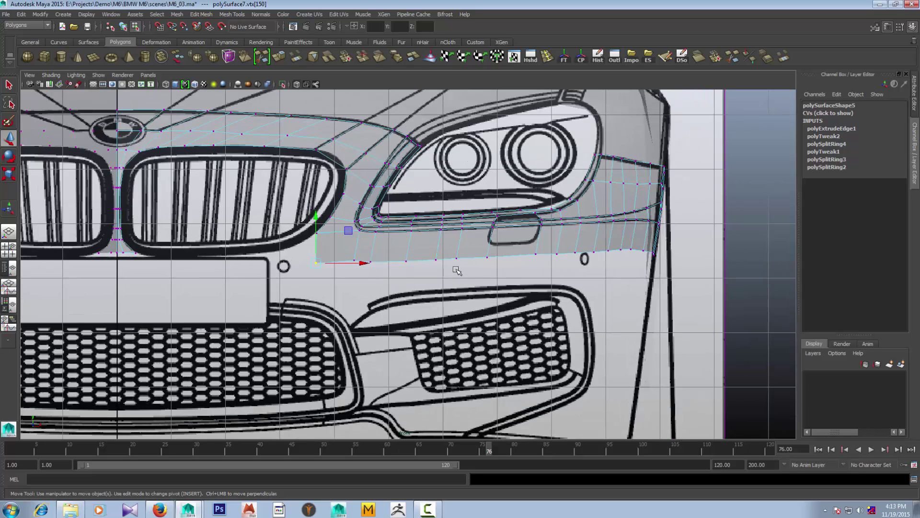
pyautogui.press('space')
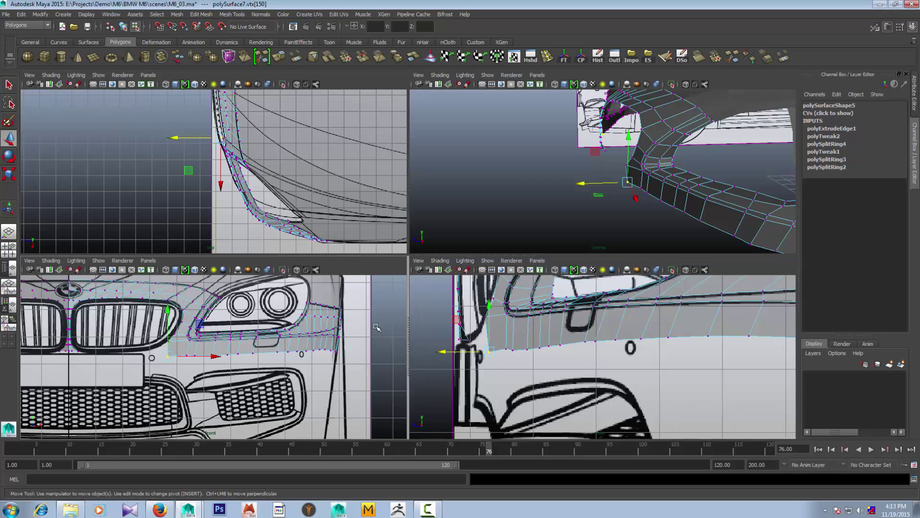
# Select the lower fender vertices near the headlight in the enlarged front view
pyautogui.press('space')
pyautogui.press('space')
pyautogui.press('space')
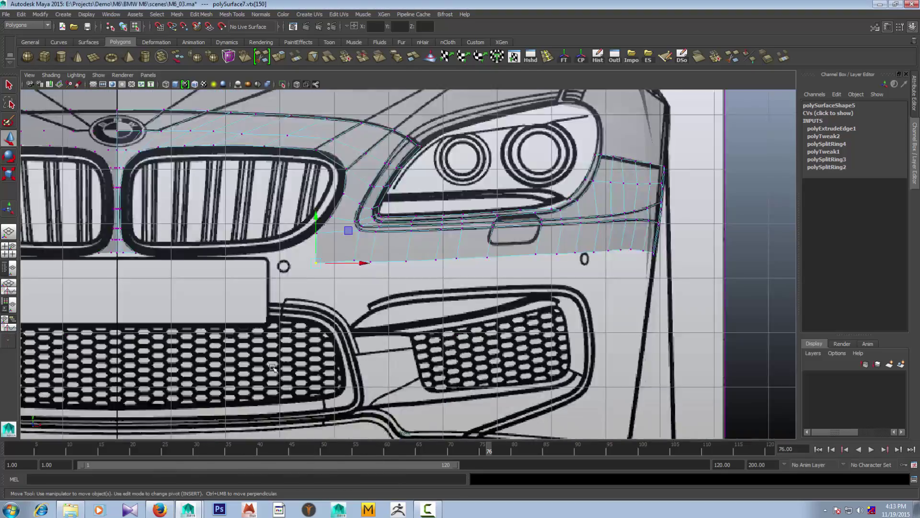
pyautogui.press('space')
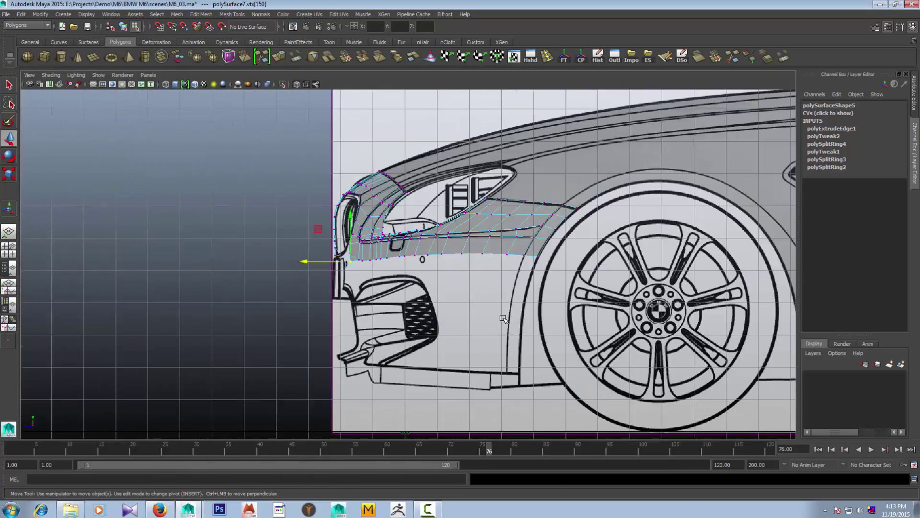
pyautogui.scroll(3, 458, 315)
pyautogui.scroll(2, 480, 335)
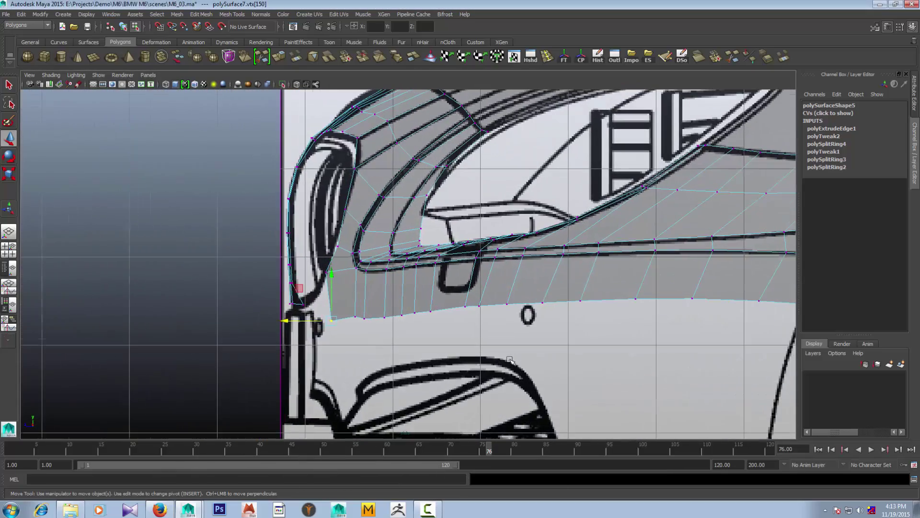
pyautogui.click(365, 317)
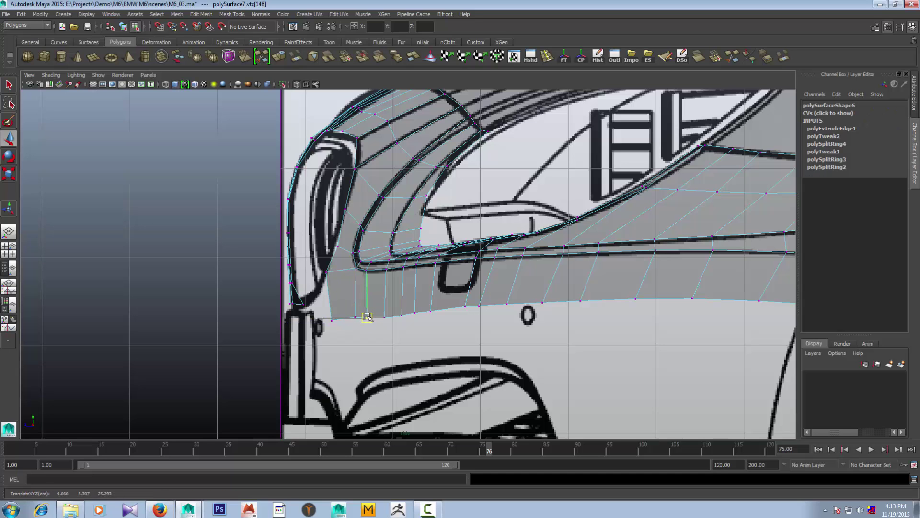
pyautogui.click(352, 318)
pyautogui.scroll(-3, 392, 312)
# Orbit the perspective view and raise the strip's front corner vertex vtx[148] slightly upward
pyautogui.press('space')
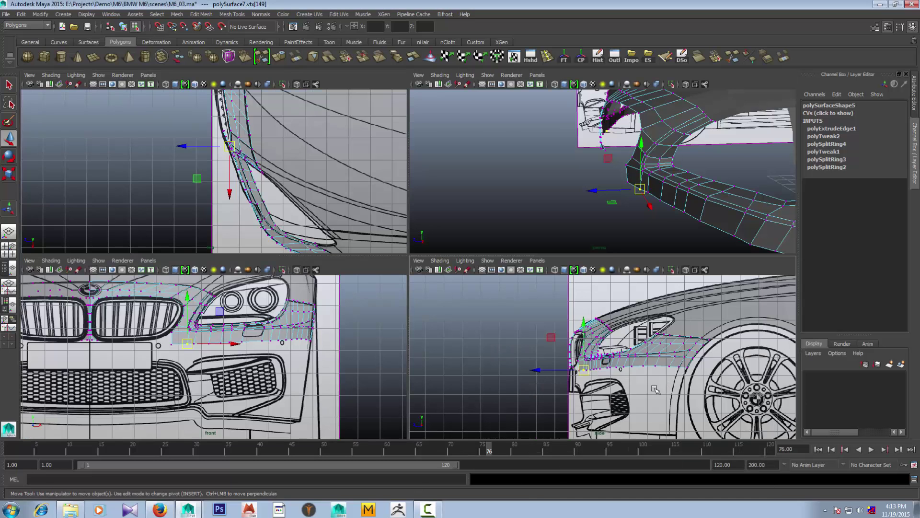
pyautogui.press('space')
pyautogui.scroll(-2, 515, 340)
pyautogui.press('space')
pyautogui.press('space')
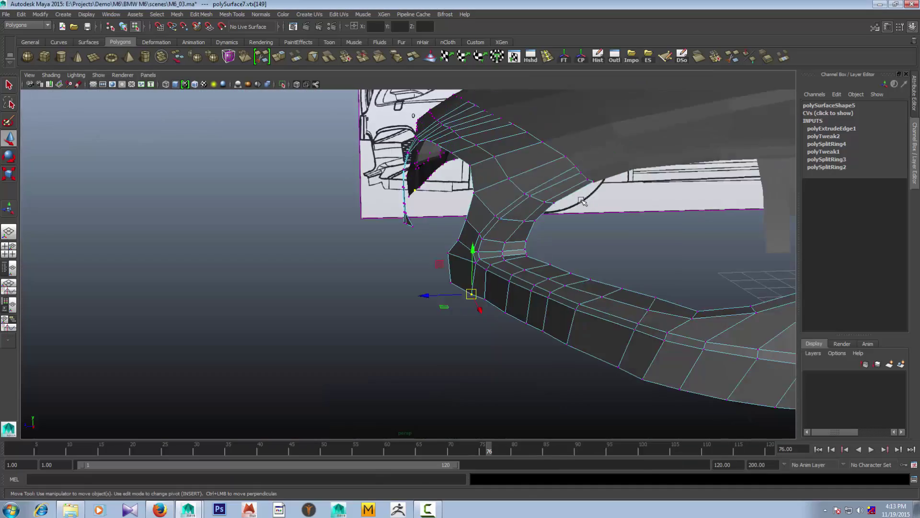
pyautogui.moveTo(566, 249)
pyautogui.keyDown('alt'); pyautogui.mouseDown()
pyautogui.moveTo(622, 249)
pyautogui.moveTo(552, 236)
pyautogui.moveTo(567, 215)
pyautogui.moveTo(663, 177)
pyautogui.mouseUp(); pyautogui.keyUp('alt')
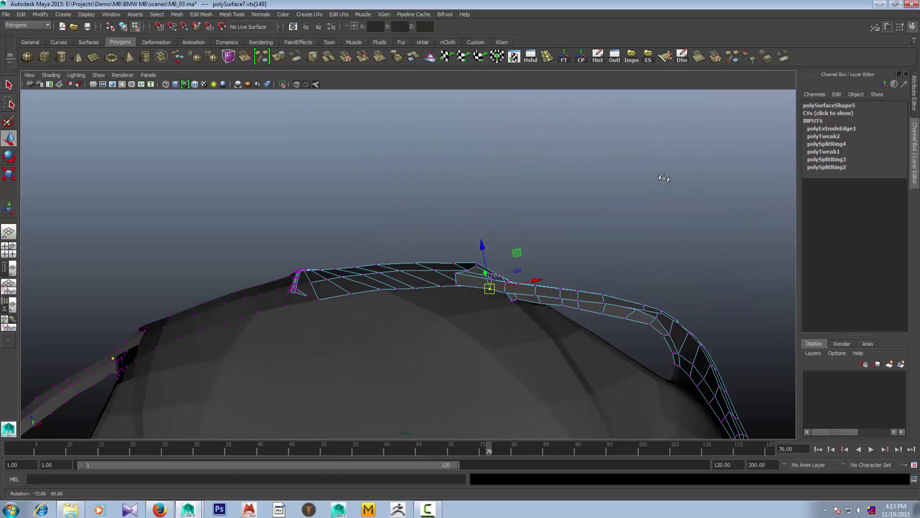
pyautogui.keyDown('alt'); pyautogui.moveTo(635, 226); pyautogui.dragTo(552, 254); pyautogui.keyUp('alt')
pyautogui.click(497, 282)
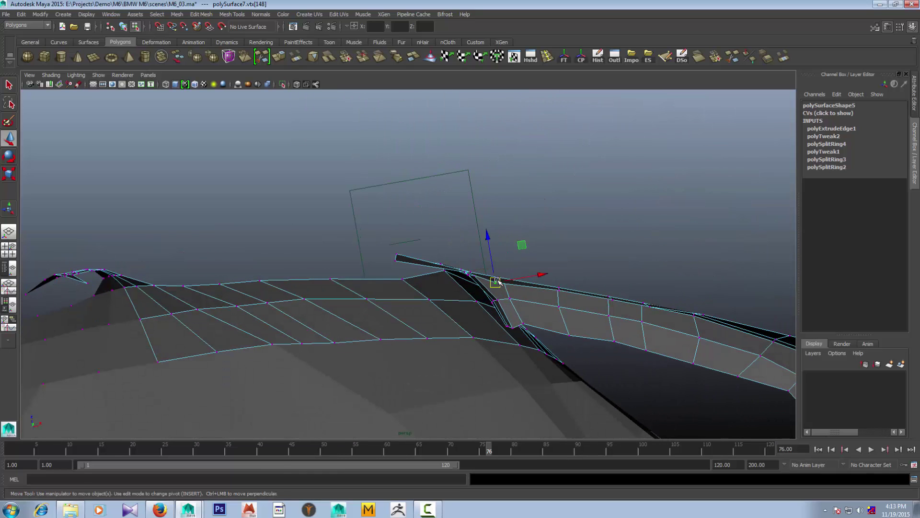
pyautogui.moveTo(489, 237); pyautogui.dragTo(489, 234)
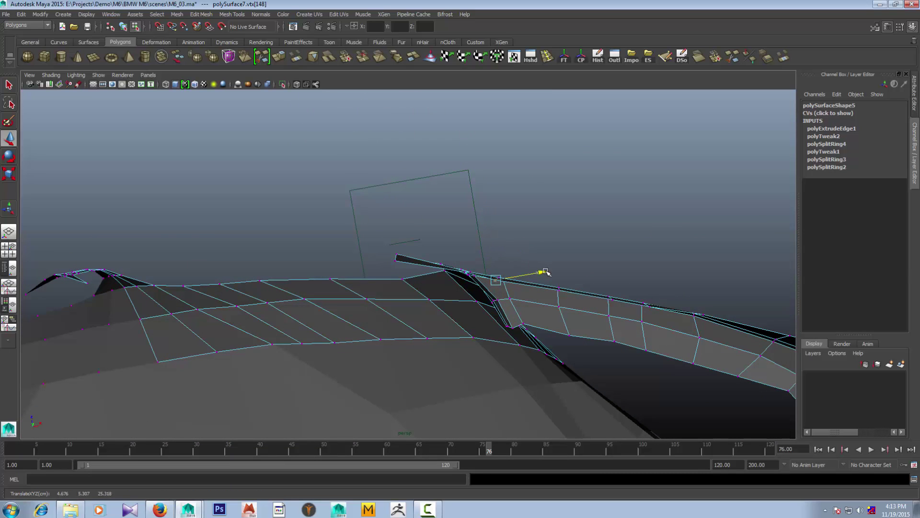
pyautogui.press('f')
pyautogui.scroll(-5, 393, 303)
pyautogui.press('space')
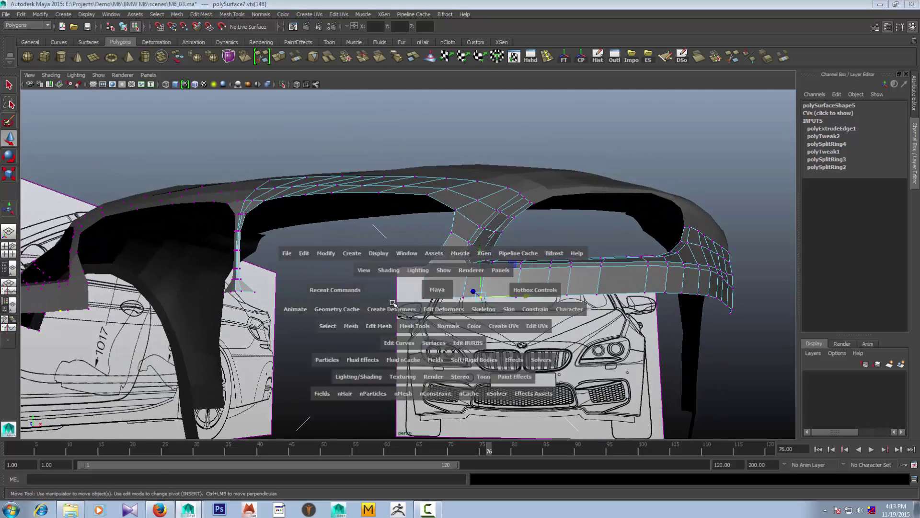
pyautogui.press('space')
pyautogui.scroll(3, 500, 334)
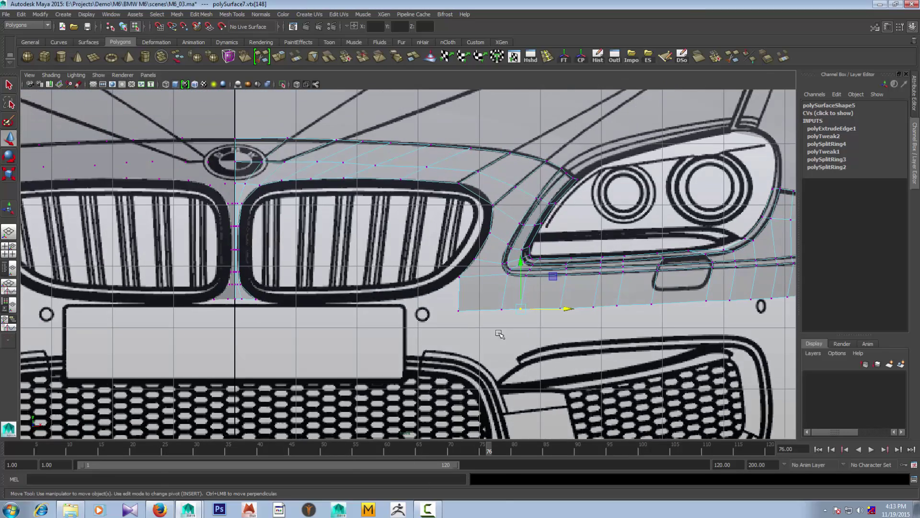
# Extrude border edge e[258] and pull it left toward the grille
pyautogui.moveTo(467, 295); pyautogui.dragTo(467, 271, button='right')
pyautogui.click(459, 293)
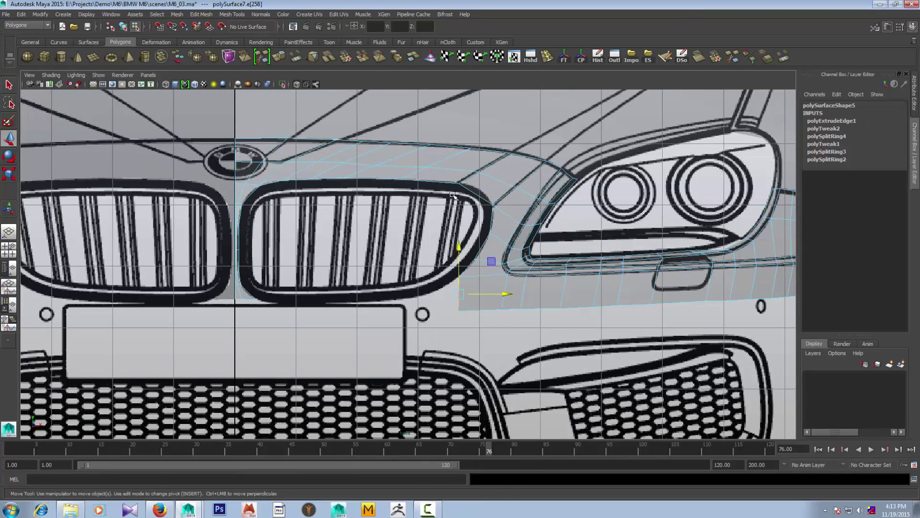
pyautogui.click(281, 58)
pyautogui.scroll(1, 460, 288)
pyautogui.moveTo(482, 297); pyautogui.dragTo(424, 305)
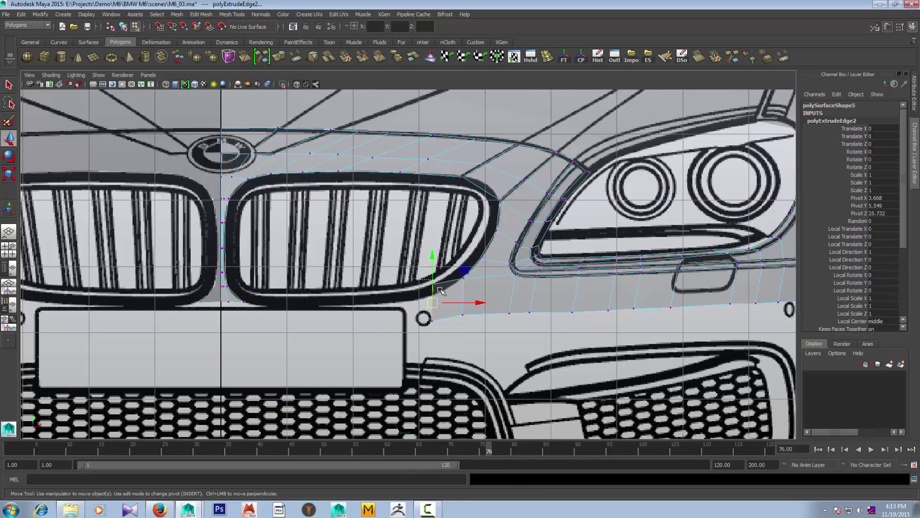
# Select new vertices vtx[151] and vtx[152] and check them against the side blueprint
pyautogui.moveTo(453, 283); pyautogui.dragTo(431, 284, button='right')
pyautogui.click(434, 292)
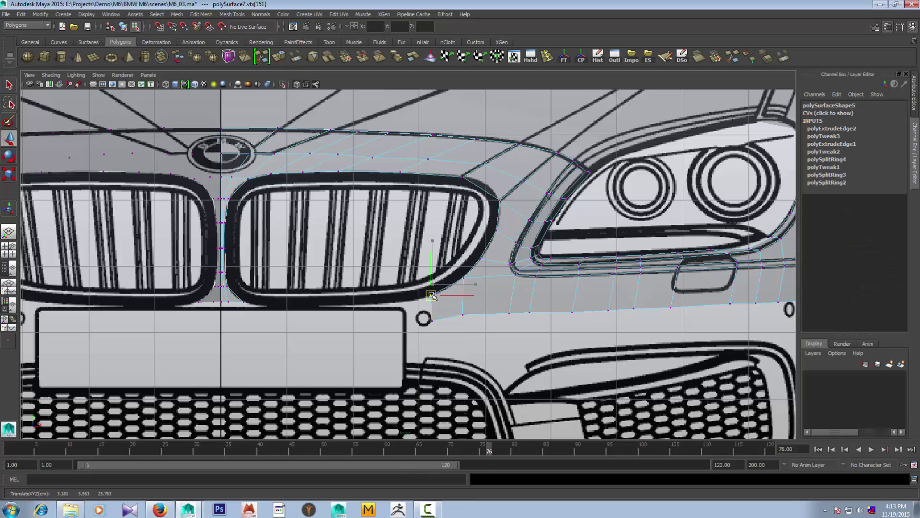
pyautogui.click(425, 318)
pyautogui.press('space')
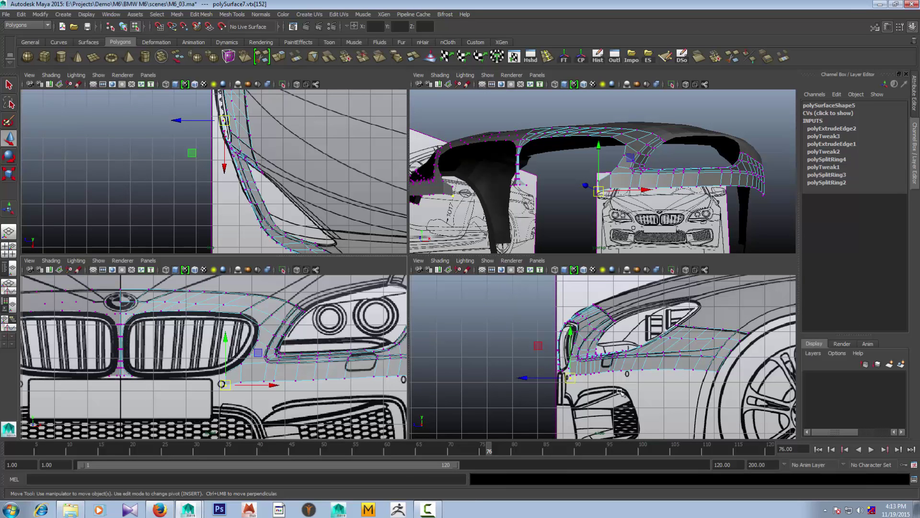
pyautogui.press('space')
pyautogui.keyDown('alt'); pyautogui.moveTo(354, 328); pyautogui.dragTo(421, 323, button='middle'); pyautogui.keyUp('alt')
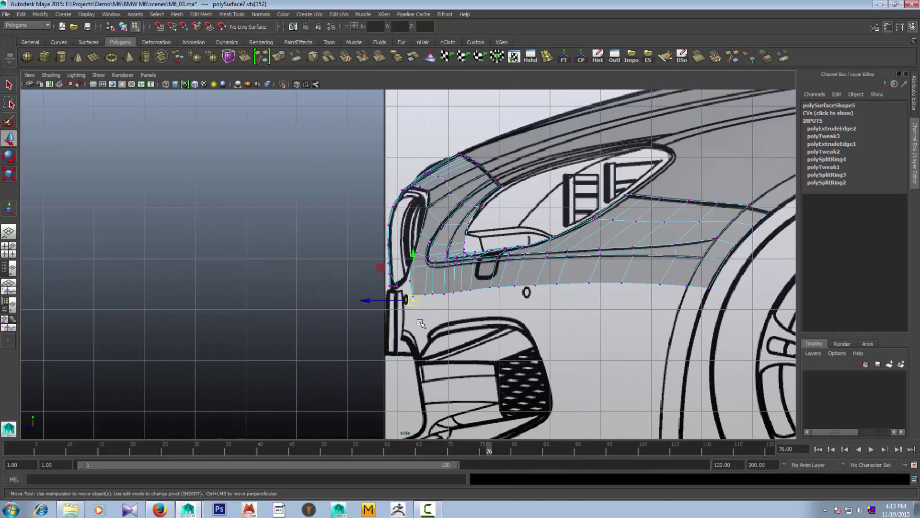
pyautogui.press('Up')
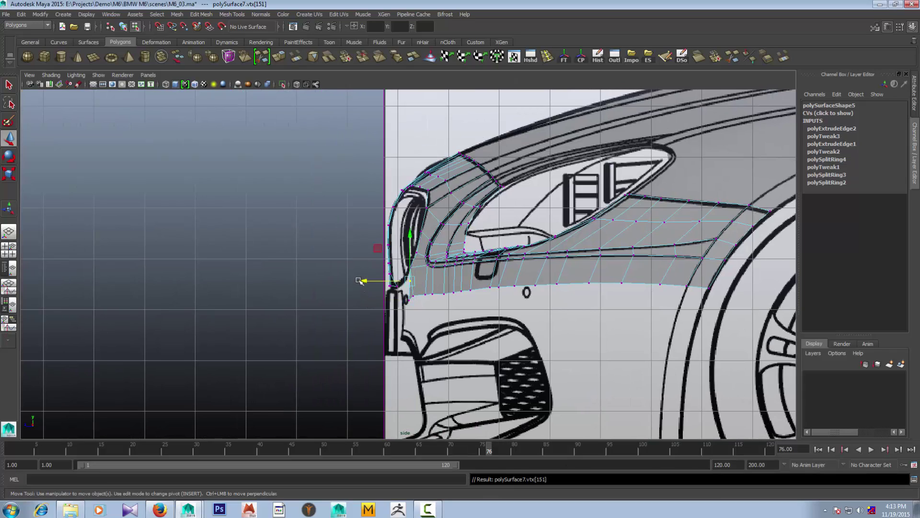
# Check the new grille-side vertices against the front and top blueprints
pyautogui.press('space')
pyautogui.press('space')
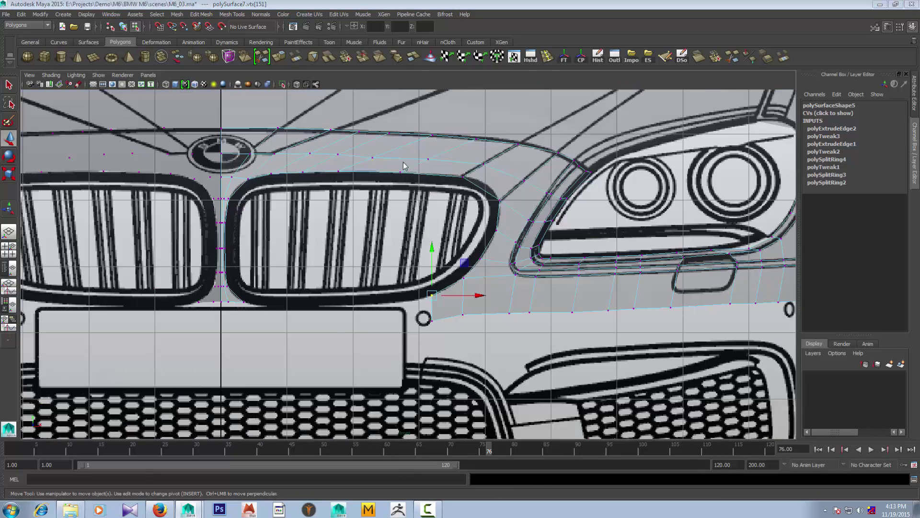
pyautogui.press('space')
pyautogui.press('space')
pyautogui.scroll(2, 304, 203)
pyautogui.scroll(2, 336, 202)
pyautogui.keyDown('alt'); pyautogui.moveTo(365, 197); pyautogui.dragTo(349, 360, button='middle'); pyautogui.keyUp('alt')
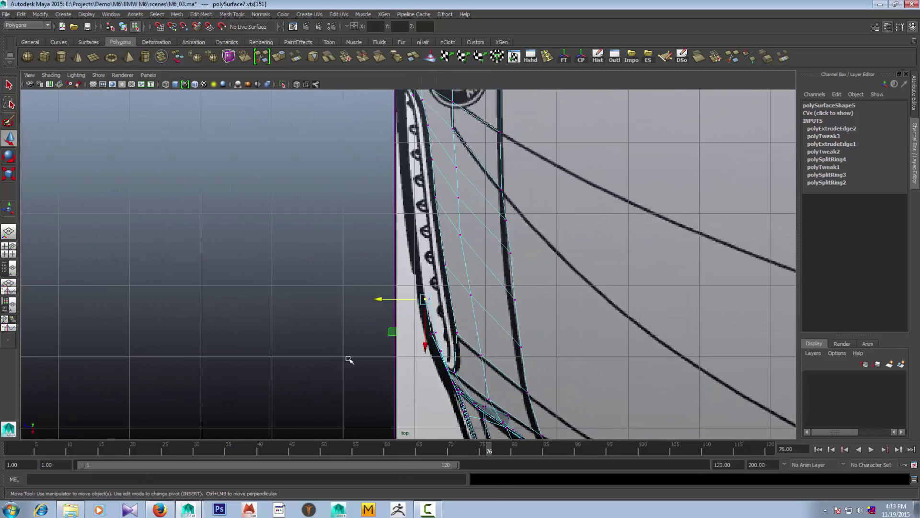
pyautogui.scroll(2, 350, 360)
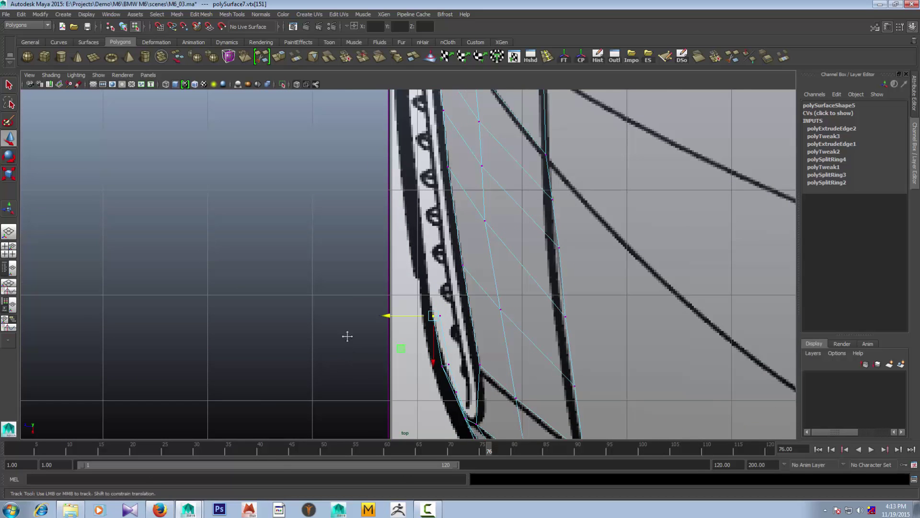
pyautogui.press('space')
pyautogui.press('space')
pyautogui.scroll(2, 418, 334)
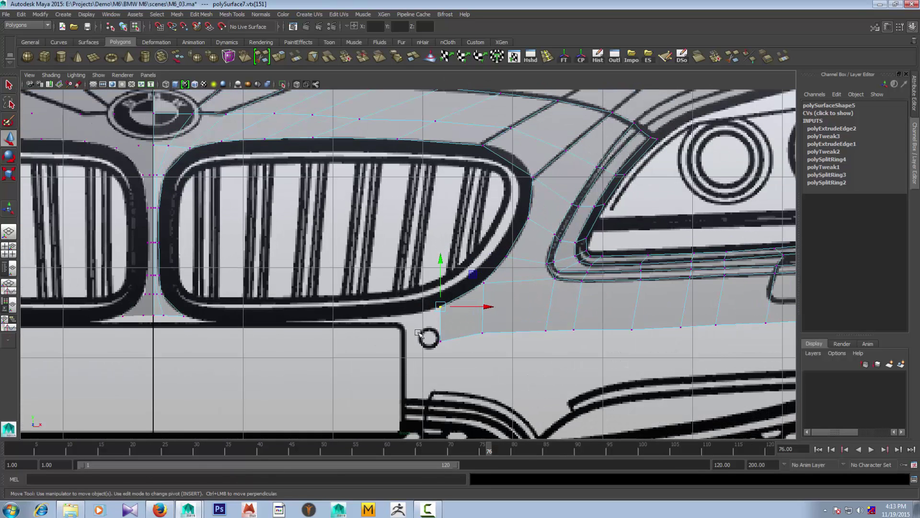
pyautogui.moveTo(444, 330); pyautogui.dragTo(437, 279, button='right')
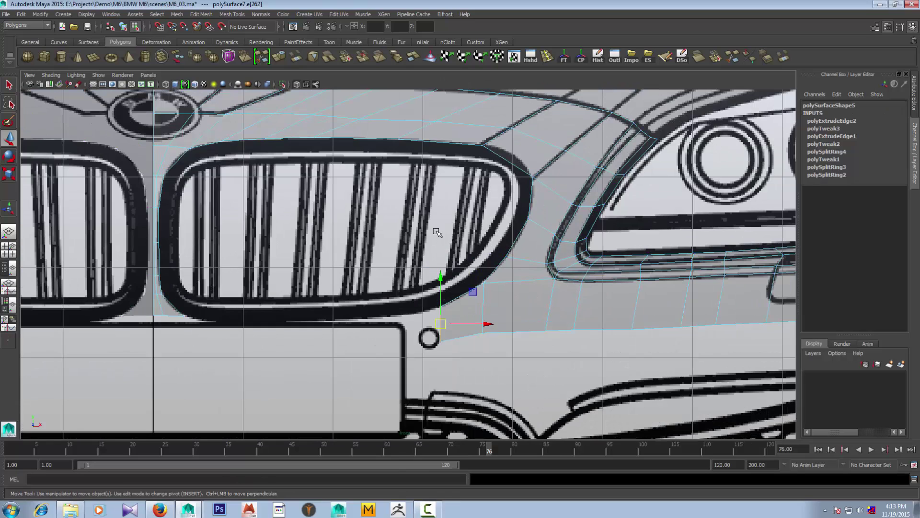
# Extrude edge e[262] beside the grille and move its lower vertex onto the blueprint circle
pyautogui.click(361, 94)
pyautogui.keyDown('shift'); pyautogui.moveTo(451, 336); pyautogui.dragTo(472, 334, button='right'); pyautogui.keyUp('shift')
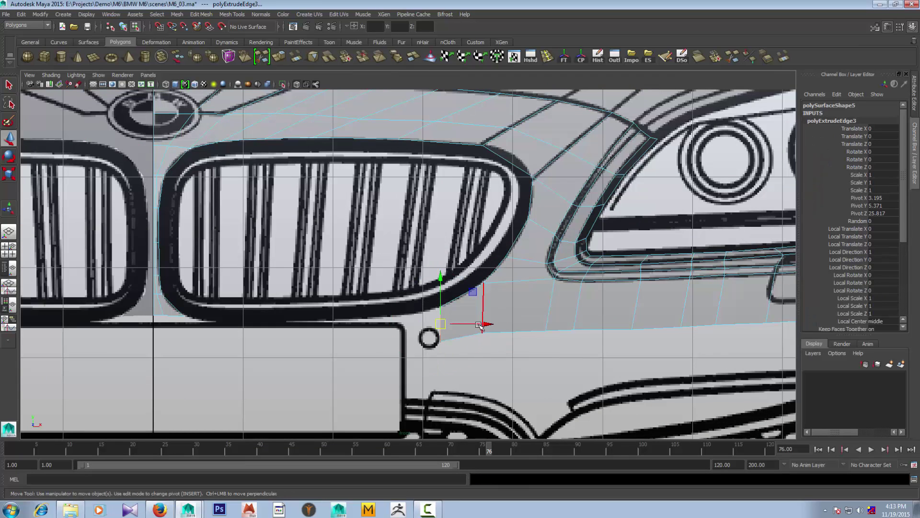
pyautogui.moveTo(479, 324); pyautogui.dragTo(472, 327)
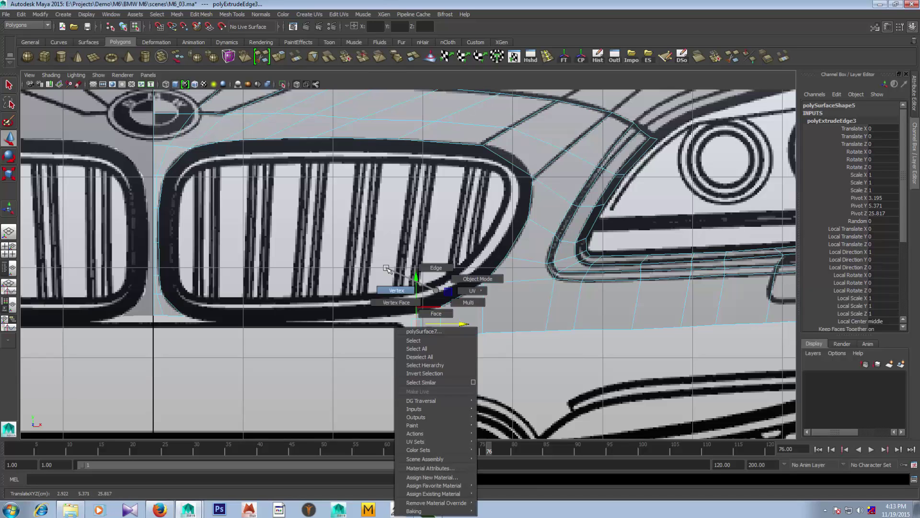
pyautogui.moveTo(404, 287); pyautogui.dragTo(376, 289, button='right')
pyautogui.click(414, 313)
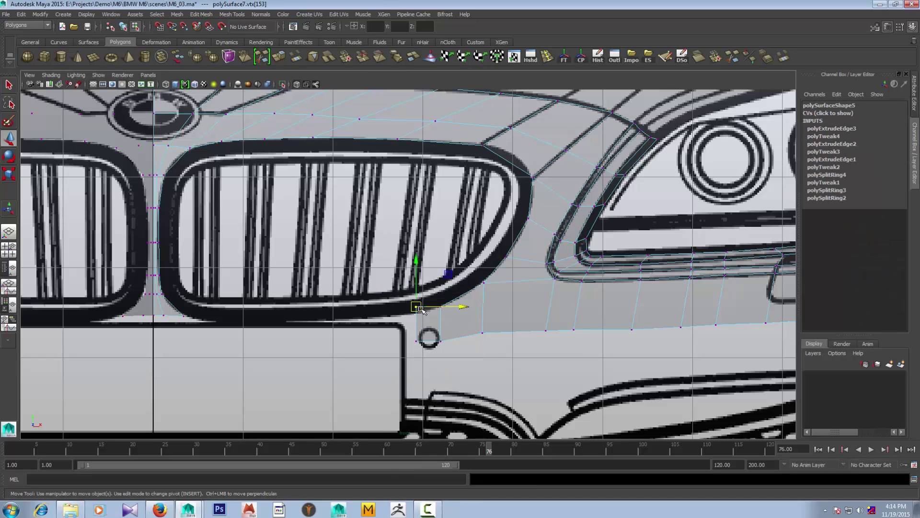
pyautogui.click(416, 341)
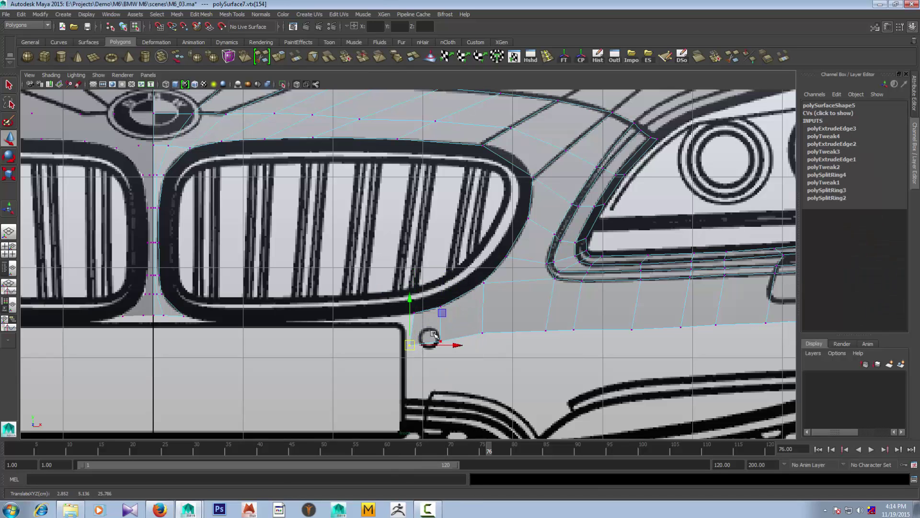
pyautogui.moveTo(411, 346); pyautogui.dragTo(416, 345)
# Push the lower vertex back to match the side blueprint and select the adjacent border edge
pyautogui.press('space')
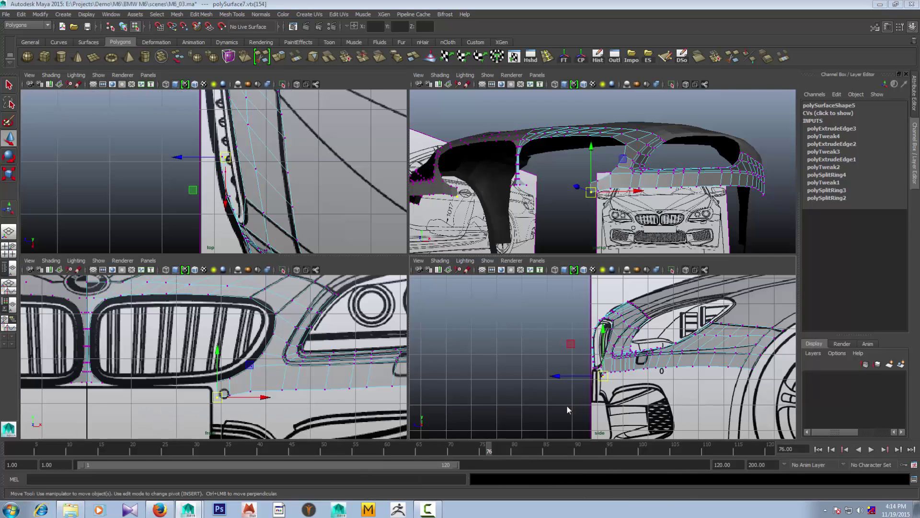
pyautogui.press('space')
pyautogui.moveTo(358, 316); pyautogui.dragTo(354, 293)
pyautogui.press('Up')
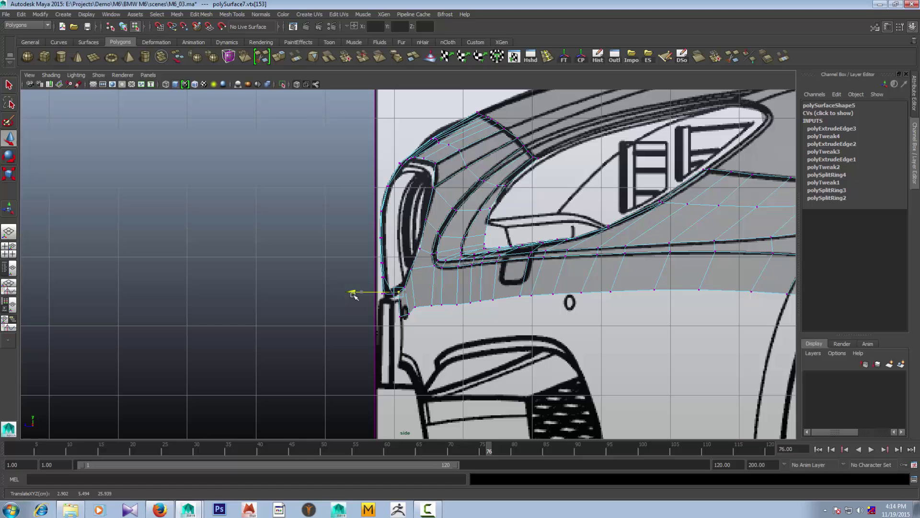
pyautogui.press('space')
pyautogui.press('space')
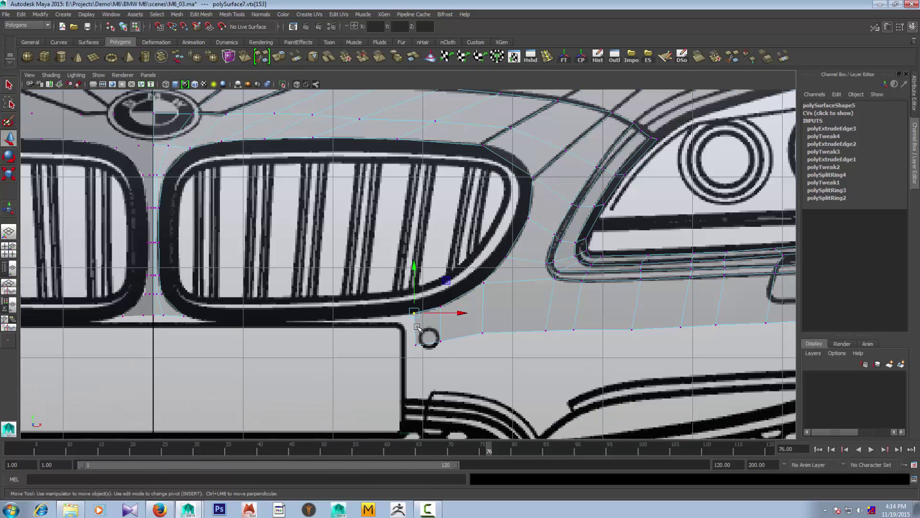
pyautogui.rightClick(417, 327)
pyautogui.click(414, 330)
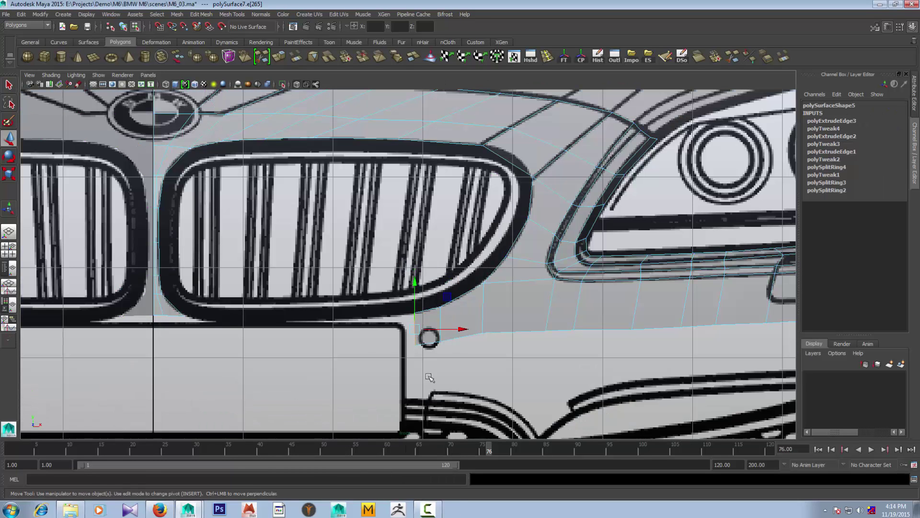
pyautogui.scroll(-3, 417, 326)
pyautogui.scroll(1, 417, 317)
pyautogui.scroll(1, 417, 314)
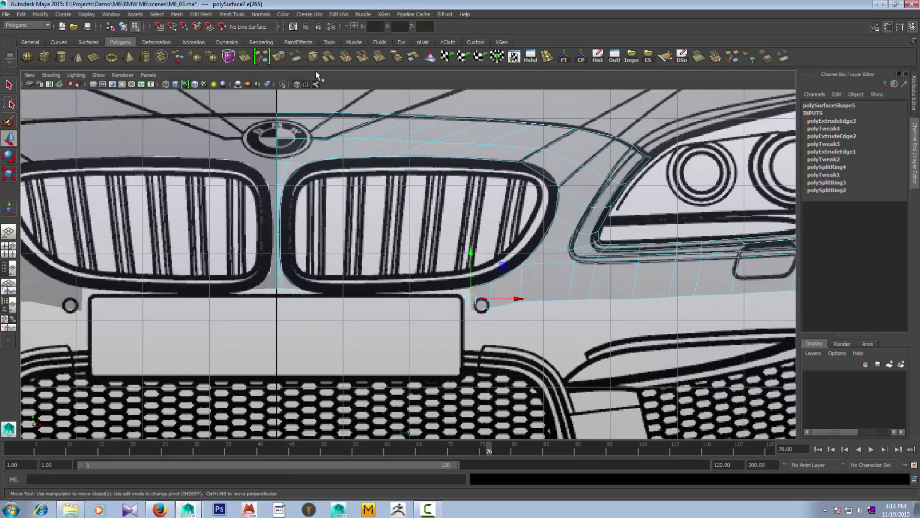
# Extrude the edge left under the grille and align it with the top and side blueprints
pyautogui.click(280, 58)
pyautogui.moveTo(469, 299); pyautogui.dragTo(413, 304)
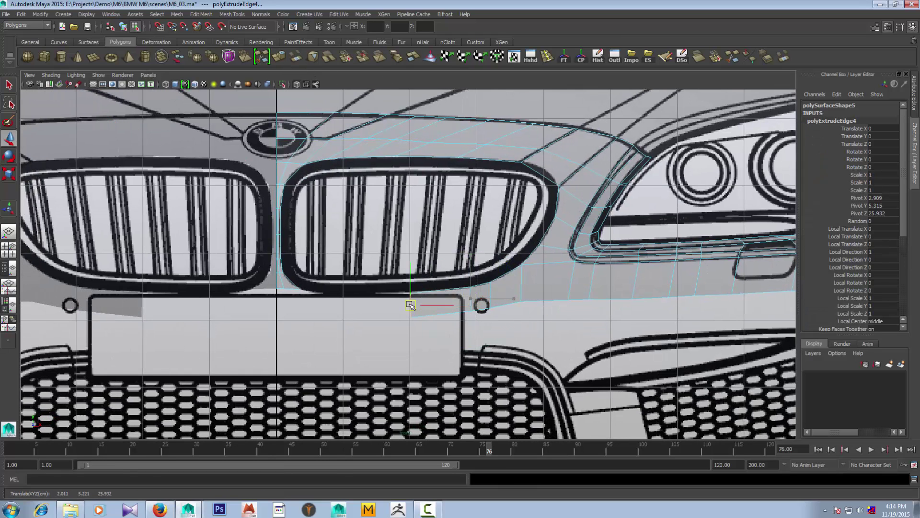
pyautogui.press('w')
pyautogui.press('space')
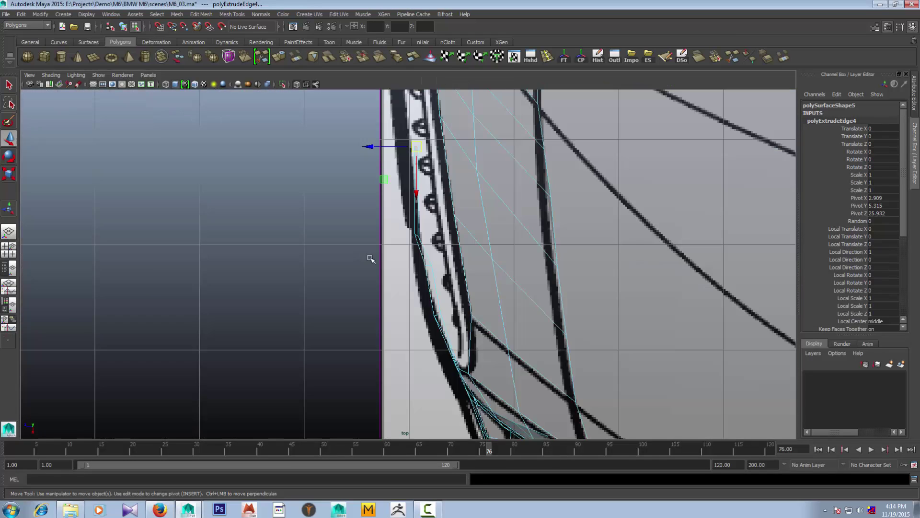
pyautogui.press('f')
pyautogui.moveTo(373, 245); pyautogui.dragTo(366, 245)
pyautogui.press('space')
pyautogui.press('space')
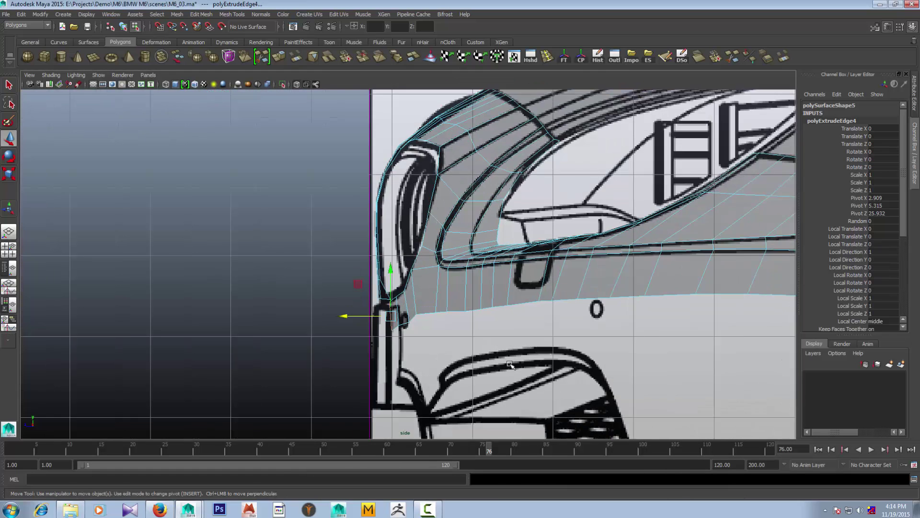
pyautogui.scroll(3, 356, 329)
pyautogui.moveTo(342, 325); pyautogui.dragTo(342, 325)
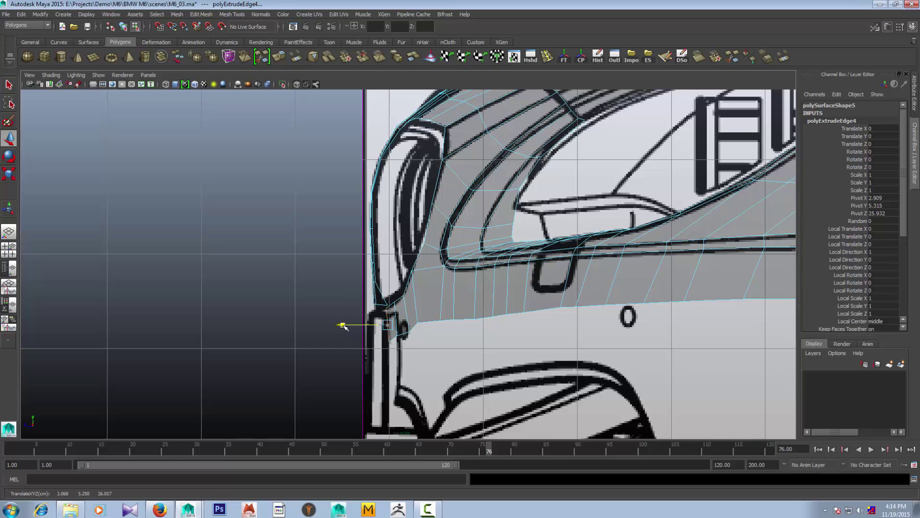
pyautogui.press('space')
pyautogui.press('space')
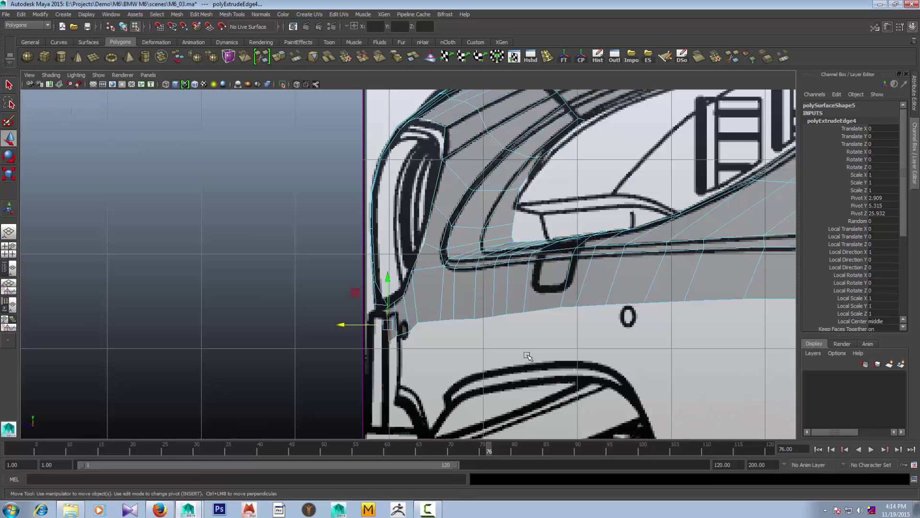
pyautogui.scroll(3, 413, 356)
# Move the bumper corner vertex and the vertex under the grille onto the blueprint lines
pyautogui.moveTo(413, 356); pyautogui.dragTo(382, 360, button='right')
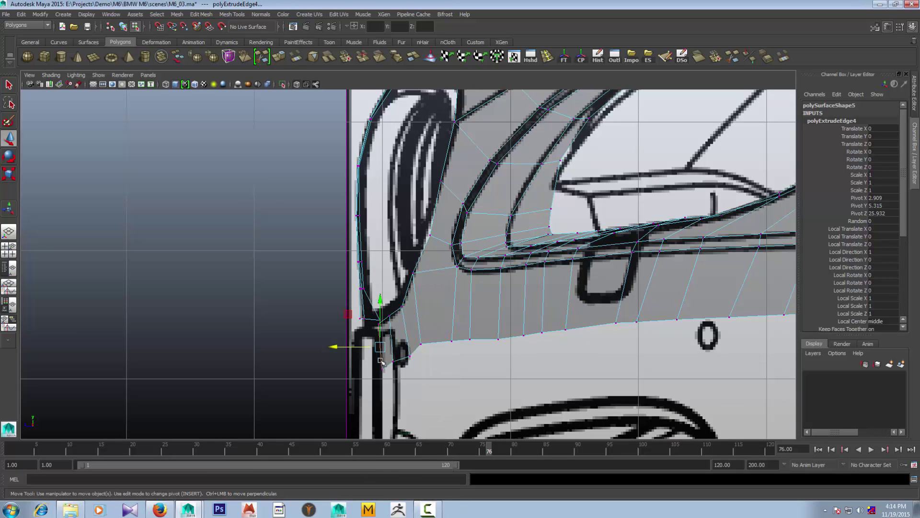
pyautogui.click(391, 363)
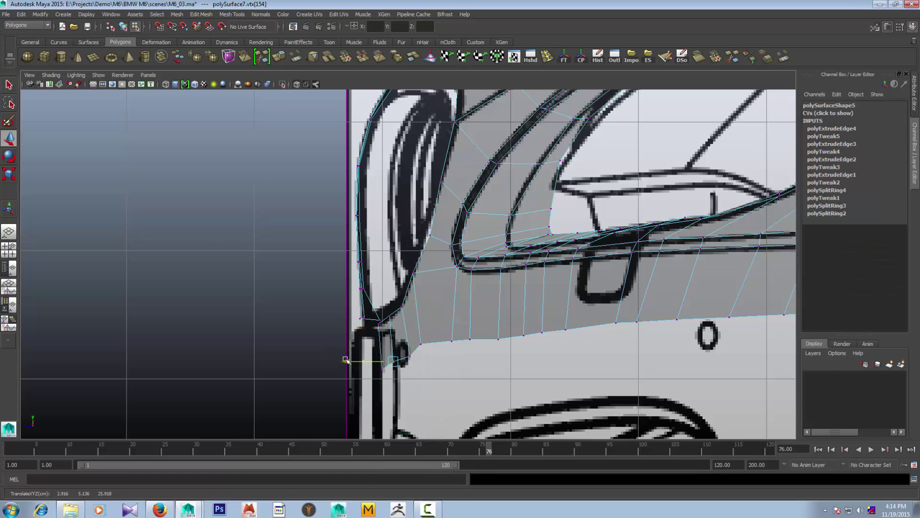
pyautogui.moveTo(346, 362); pyautogui.dragTo(371, 365)
pyautogui.click(383, 370)
pyautogui.press('space')
pyautogui.press('space')
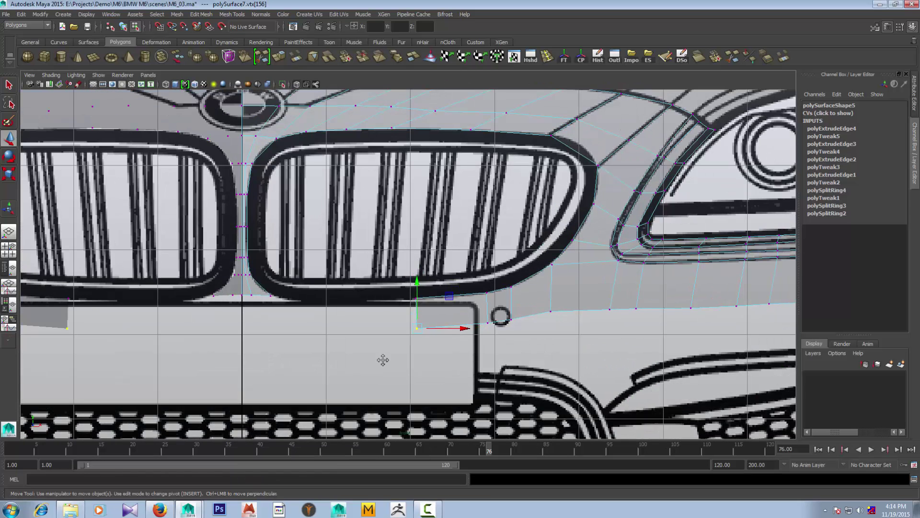
pyautogui.keyDown('alt'); pyautogui.moveTo(382, 360); pyautogui.dragTo(387, 352, button='middle'); pyautogui.keyUp('alt')
pyautogui.moveTo(419, 305); pyautogui.dragTo(420, 282, button='right')
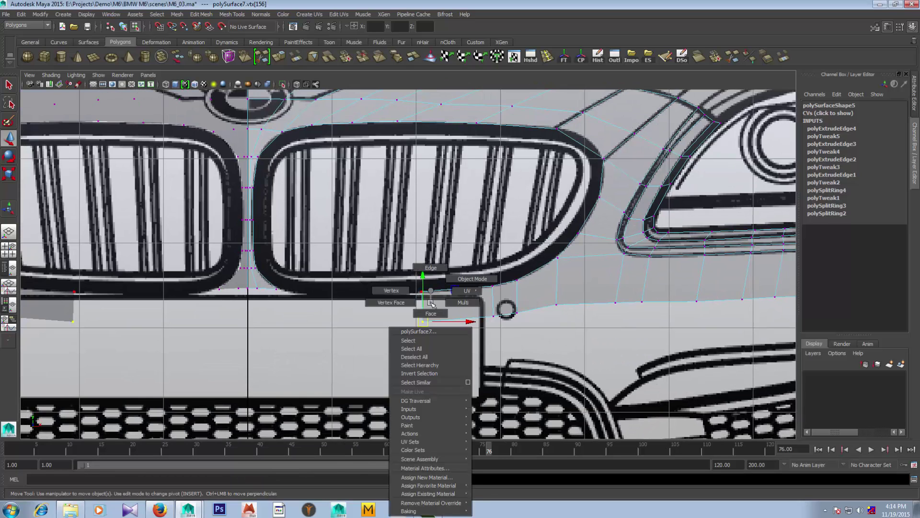
pyautogui.click(421, 309)
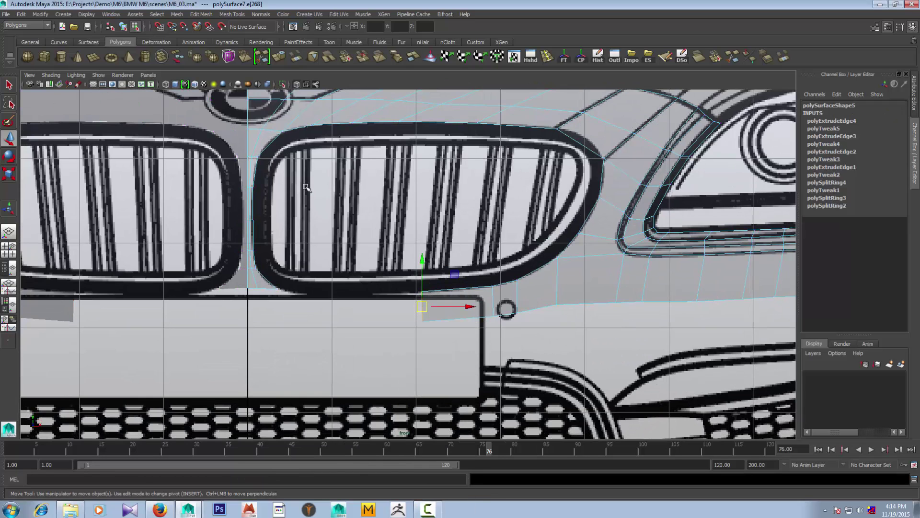
# Extrude the edge under the grille toward the car's centre and align it in the side view
pyautogui.click(279, 56)
pyautogui.moveTo(459, 307); pyautogui.dragTo(401, 311)
pyautogui.press('w')
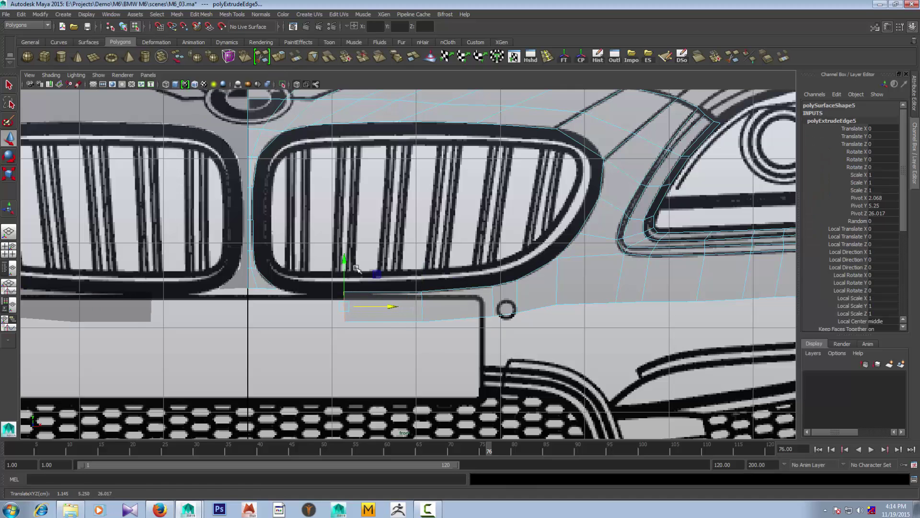
pyautogui.press('space')
pyautogui.press('space')
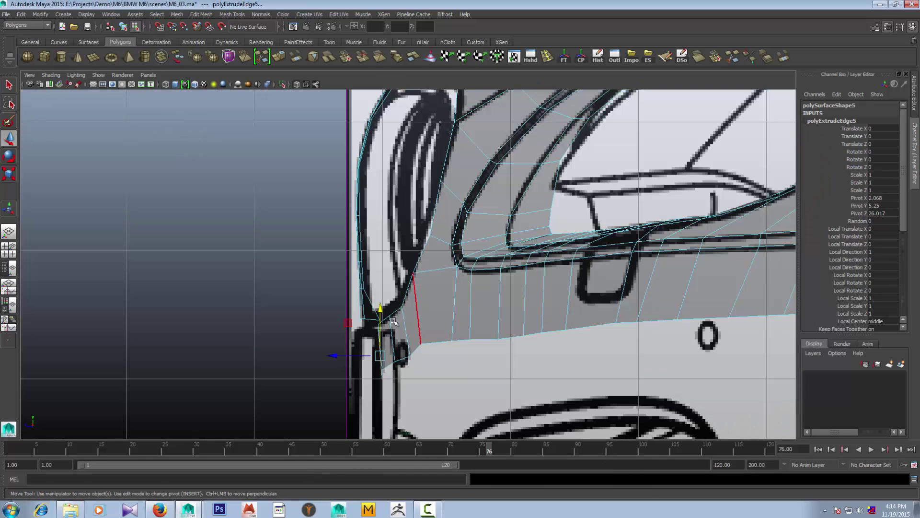
pyautogui.moveTo(330, 354); pyautogui.dragTo(329, 357)
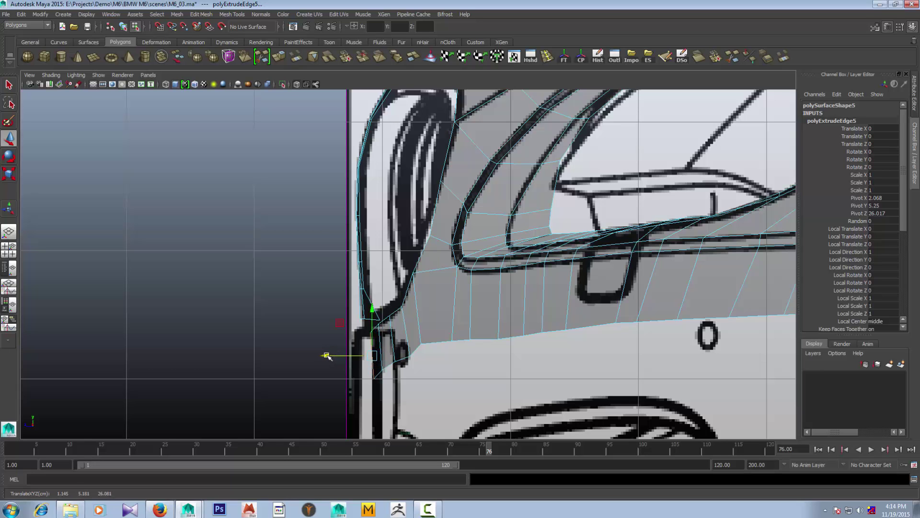
# Align the new edge with the top blueprint and select the newest edge at the strip's end
pyautogui.press('space')
pyautogui.press('space')
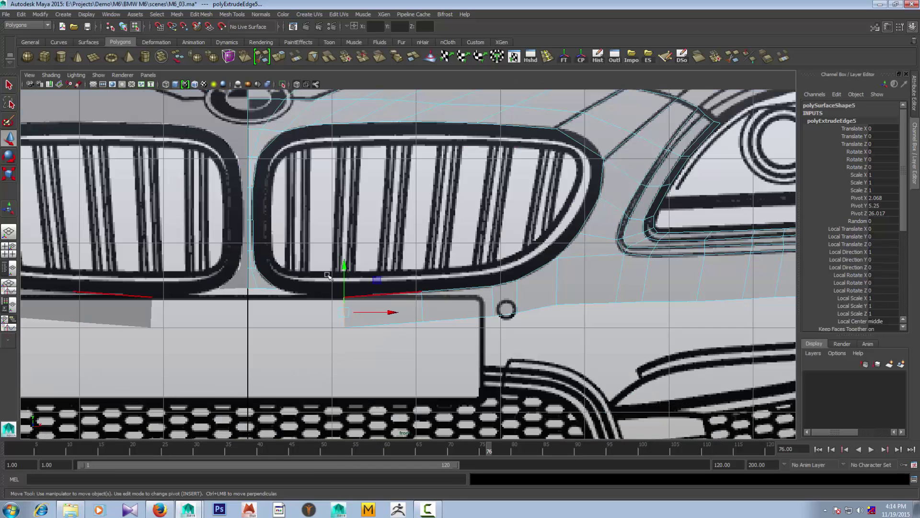
pyautogui.press('space')
pyautogui.press('space')
pyautogui.press('f')
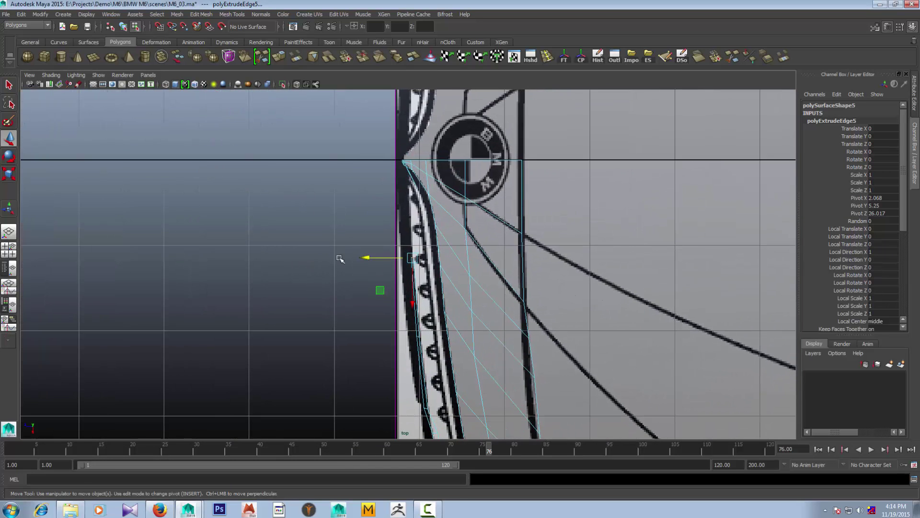
pyautogui.moveTo(373, 255); pyautogui.dragTo(360, 262)
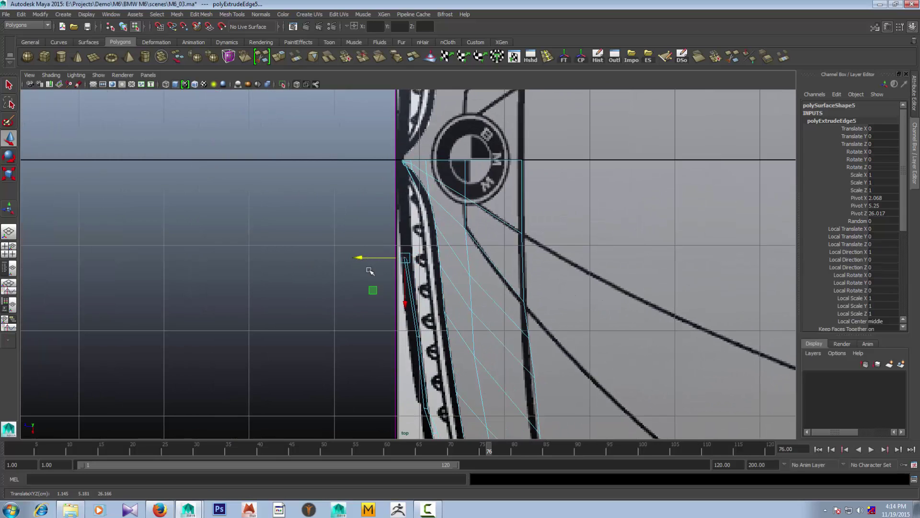
pyautogui.click(418, 337)
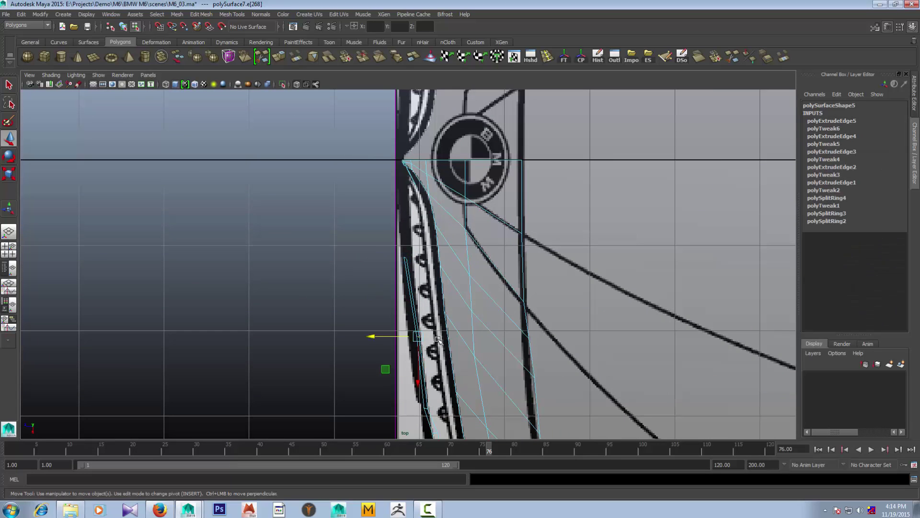
pyautogui.press('space')
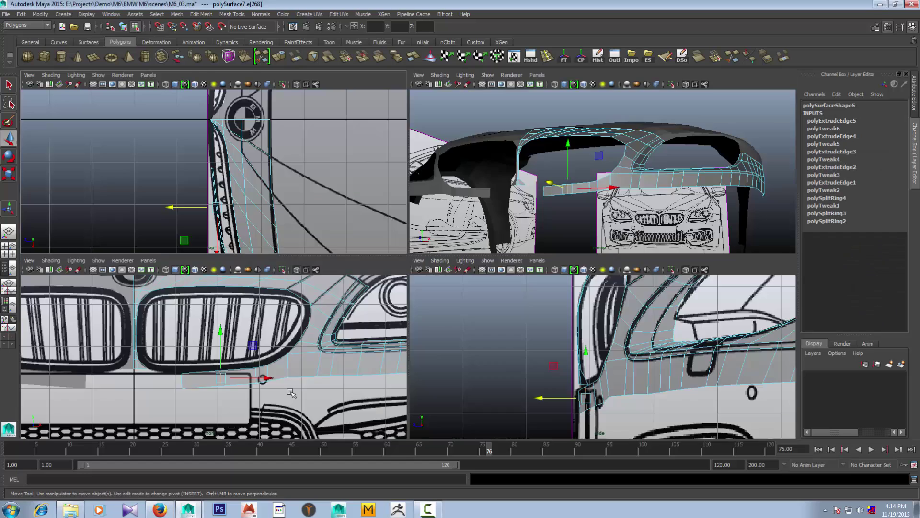
pyautogui.press('space')
# Extrude the strip's end edge and move it to X 0, matching top and side blueprints
pyautogui.click(344, 314)
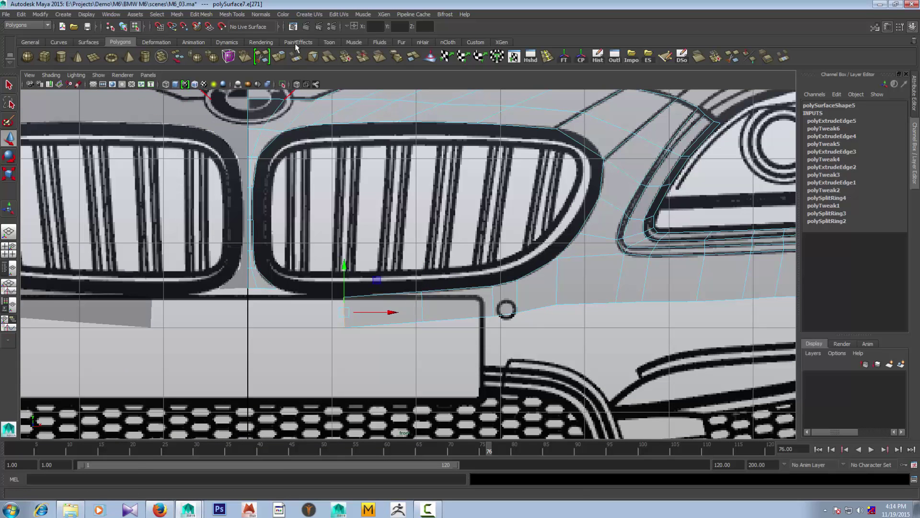
pyautogui.hotkey('ctrl', 'e')
pyautogui.moveTo(391, 312); pyautogui.dragTo(366, 312)
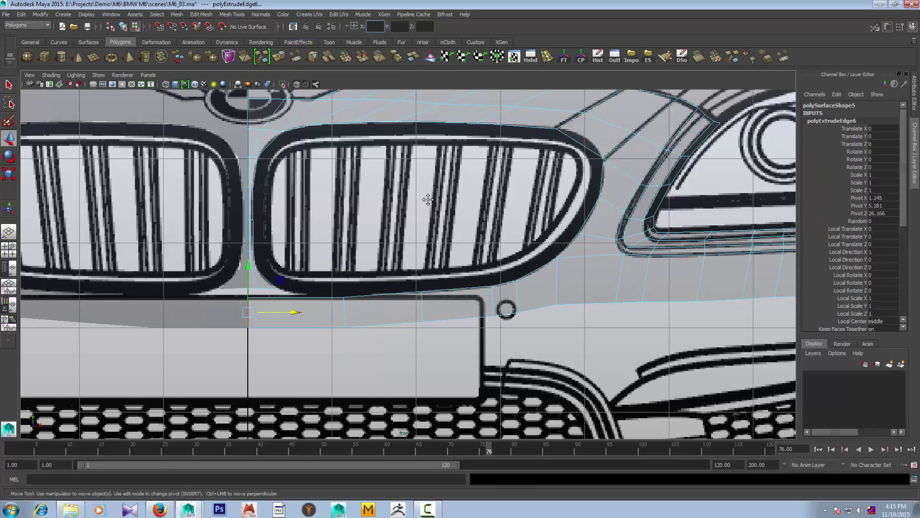
pyautogui.press('space')
pyautogui.press('space')
pyautogui.moveTo(375, 165); pyautogui.dragTo(354, 162)
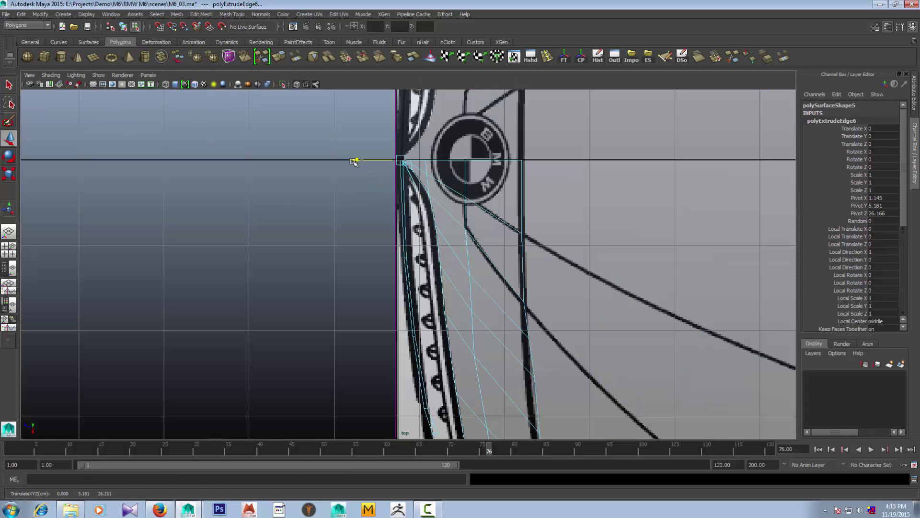
pyautogui.press('space')
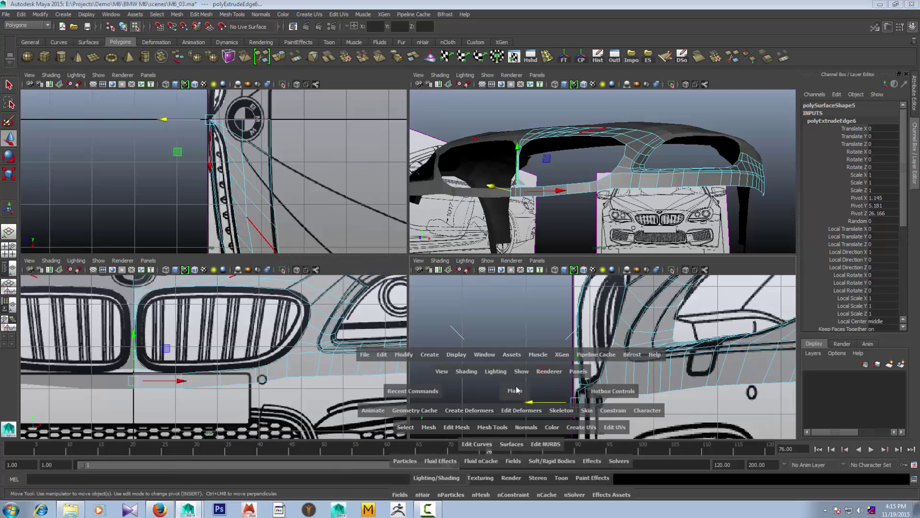
pyautogui.press('space')
pyautogui.moveTo(324, 357); pyautogui.dragTo(312, 357)
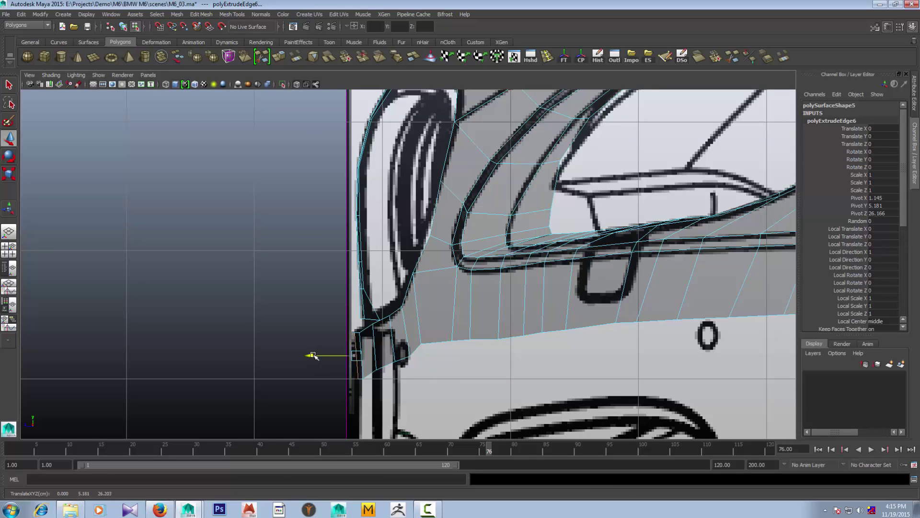
pyautogui.scroll(-5, 288, 268)
pyautogui.scroll(3, 283, 263)
pyautogui.scroll(2, 302, 288)
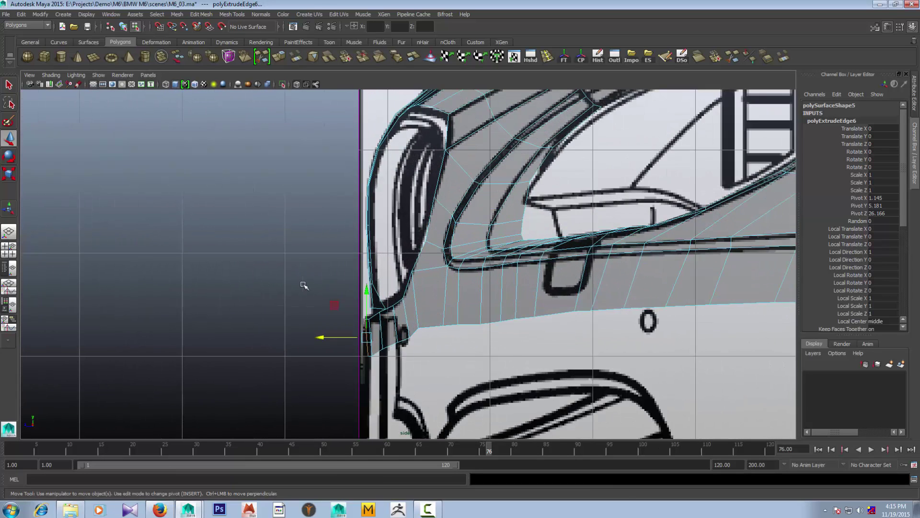
# Select the centre edge below the grille in the front view
pyautogui.press('space')
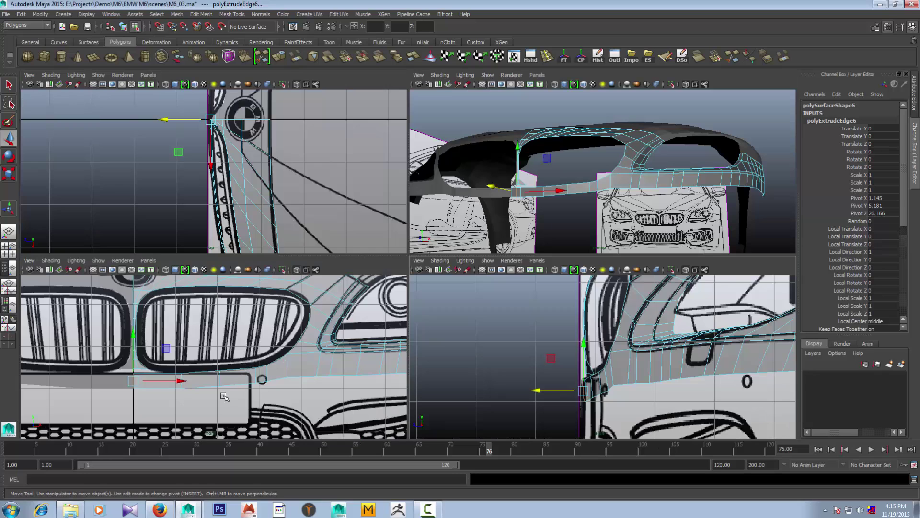
pyautogui.press('space')
pyautogui.scroll(2, 199, 383)
pyautogui.scroll(2, 313, 362)
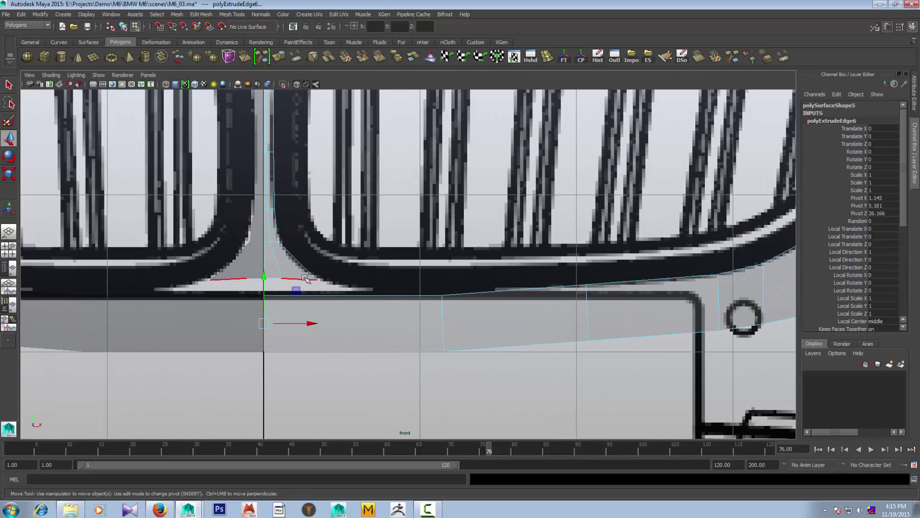
pyautogui.click(293, 279)
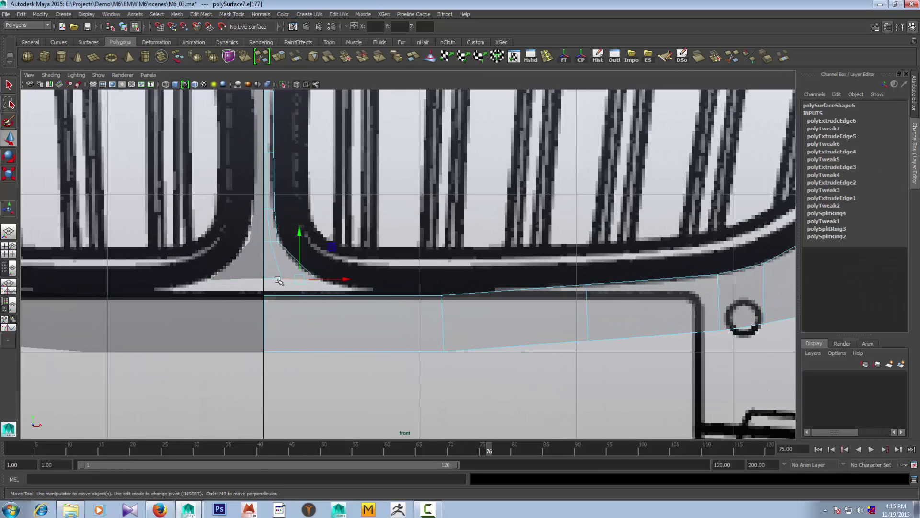
# Extrude the grille-centre edge and move it along Z to match the side blueprint
pyautogui.click(278, 57)
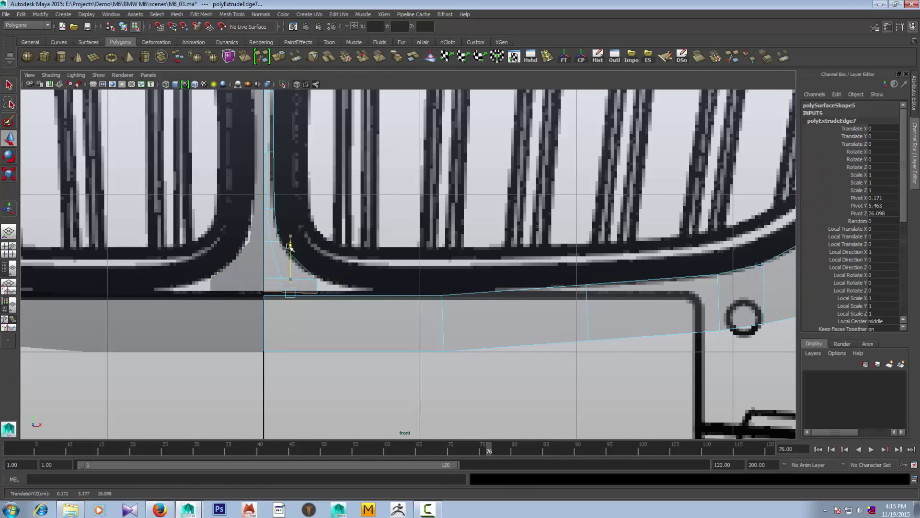
pyautogui.press('w')
pyautogui.press('space')
pyautogui.press('space')
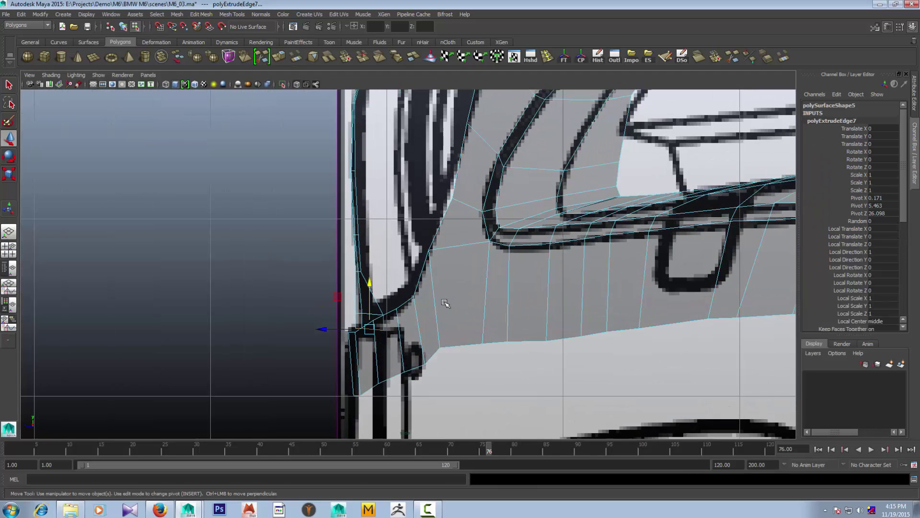
pyautogui.scroll(2, 440, 312)
pyautogui.click(339, 307)
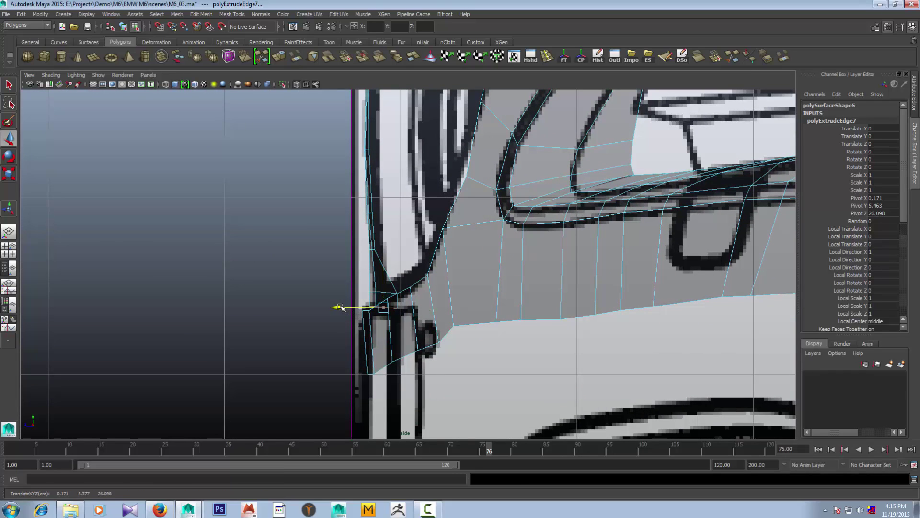
pyautogui.moveTo(341, 307); pyautogui.dragTo(339, 292)
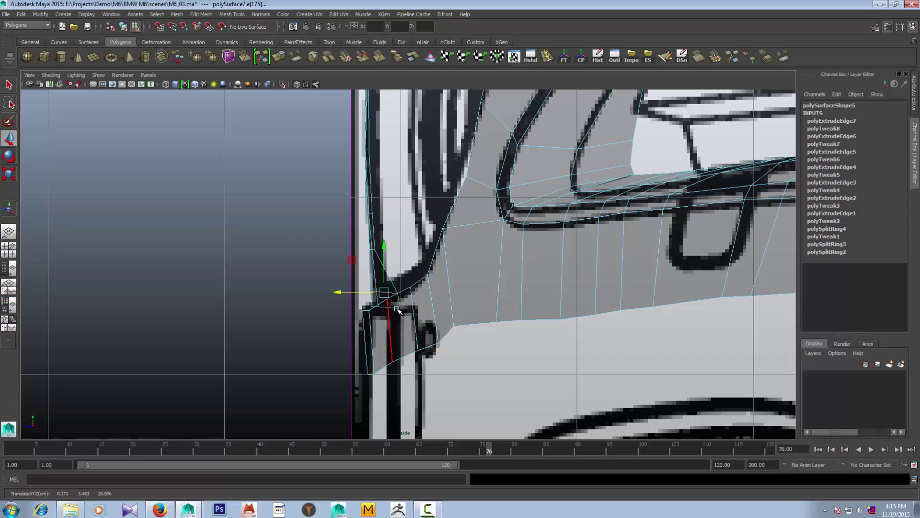
# Check the mesh over the grille in front view, then return to perspective
pyautogui.press('space')
pyautogui.press('space')
pyautogui.keyDown('alt'); pyautogui.moveTo(370, 308); pyautogui.dragTo(440, 293, button='middle'); pyautogui.keyUp('alt')
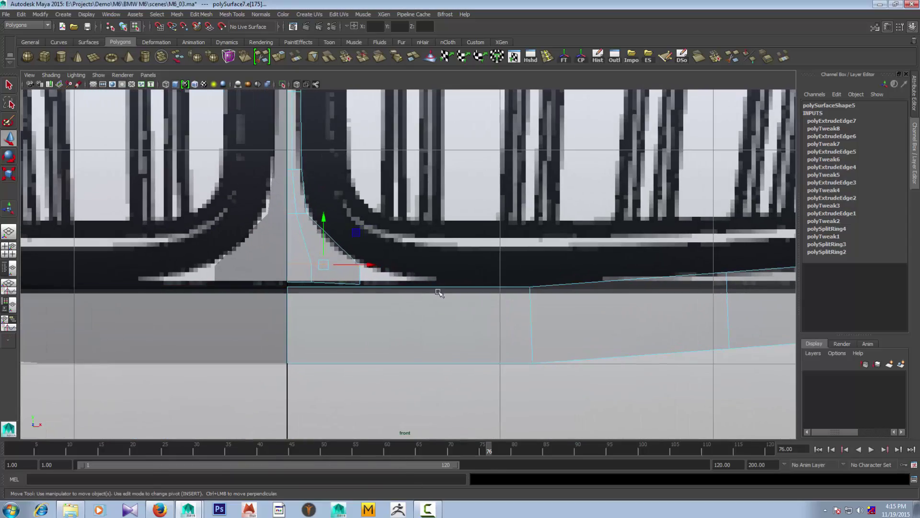
pyautogui.press('space')
pyautogui.moveTo(440, 293)
pyautogui.mouseDown()
pyautogui.moveTo(407, 293)
pyautogui.moveTo(417, 288)
pyautogui.moveTo(387, 267)
pyautogui.moveTo(407, 281)
pyautogui.moveTo(467, 292)
pyautogui.moveTo(530, 261)
pyautogui.moveTo(422, 247)
pyautogui.moveTo(423, 236)
pyautogui.moveTo(413, 318)
pyautogui.mouseUp()
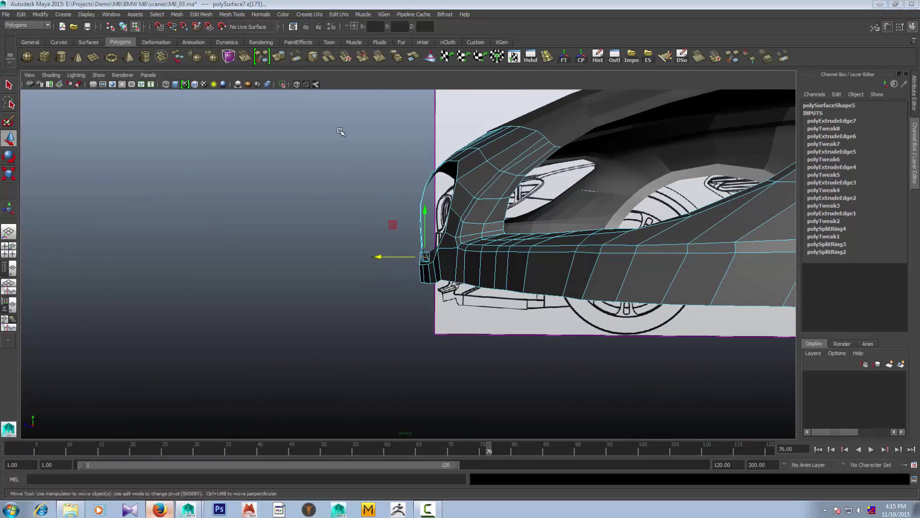
# Review the BMW M6 side-view and front three-quarter reference photos in Firefox
pyautogui.hotkey('alt', 'Tab')
pyautogui.click(154, 6)
pyautogui.click(237, 11)
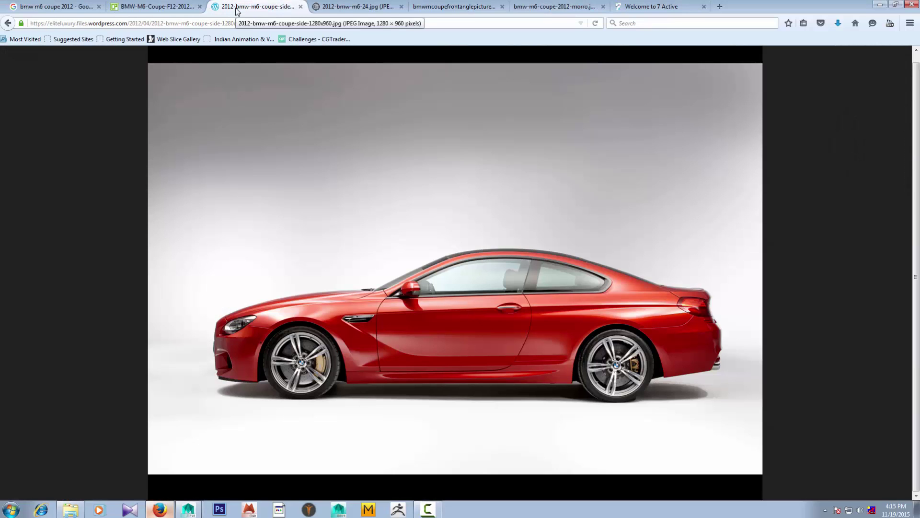
pyautogui.click(155, 6)
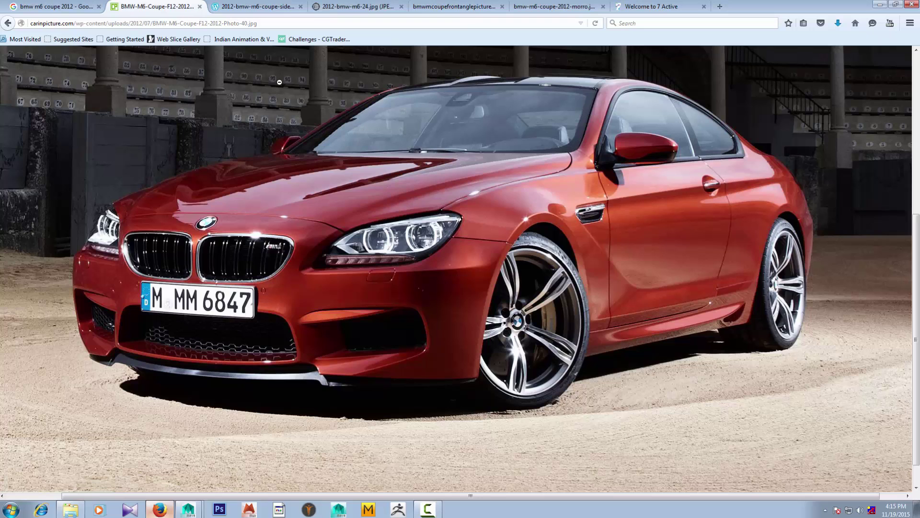
# Return to Maya and orbit the perspective view onto the bumper strip under the grille
pyautogui.click(879, 5)
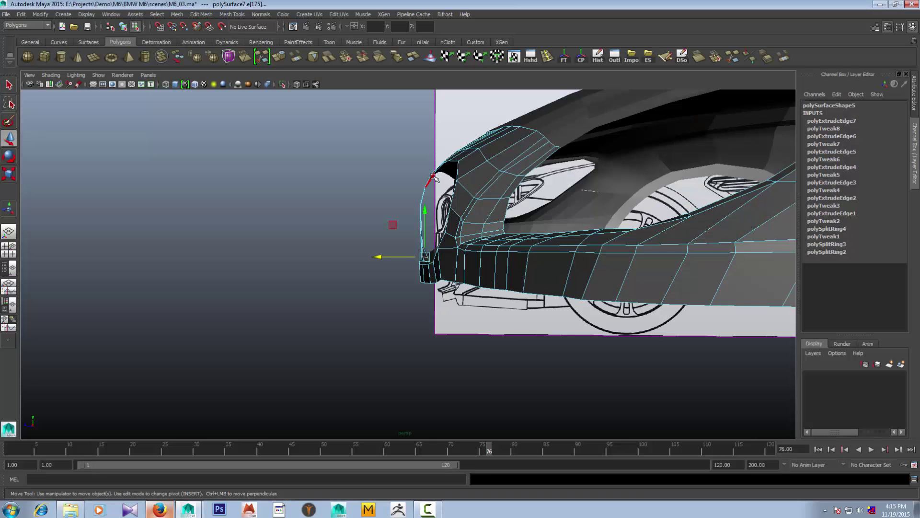
pyautogui.moveTo(335, 302)
pyautogui.keyDown('alt'); pyautogui.mouseDown()
pyautogui.moveTo(513, 308)
pyautogui.moveTo(542, 369)
pyautogui.moveTo(593, 269)
pyautogui.mouseUp(); pyautogui.keyUp('alt')
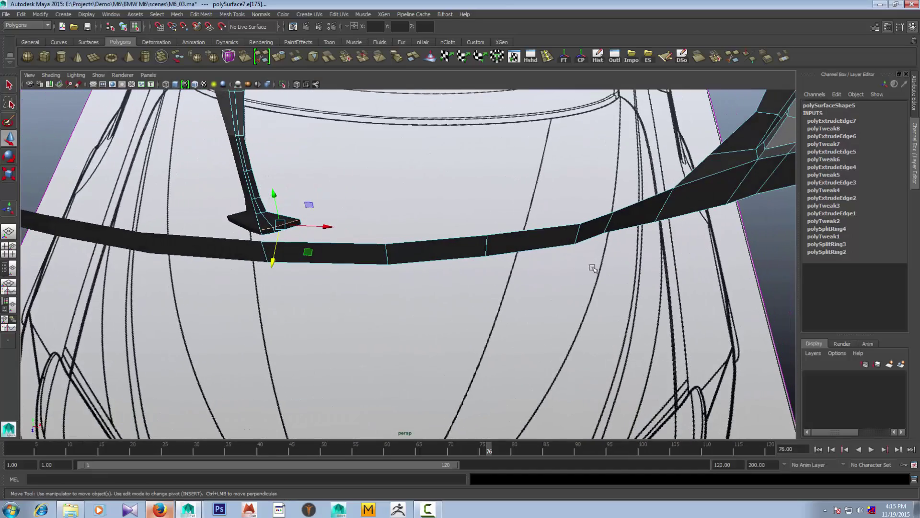
pyautogui.click(581, 235)
pyautogui.keyDown('alt'); pyautogui.moveTo(581, 235); pyautogui.dragTo(585, 264); pyautogui.keyUp('alt')
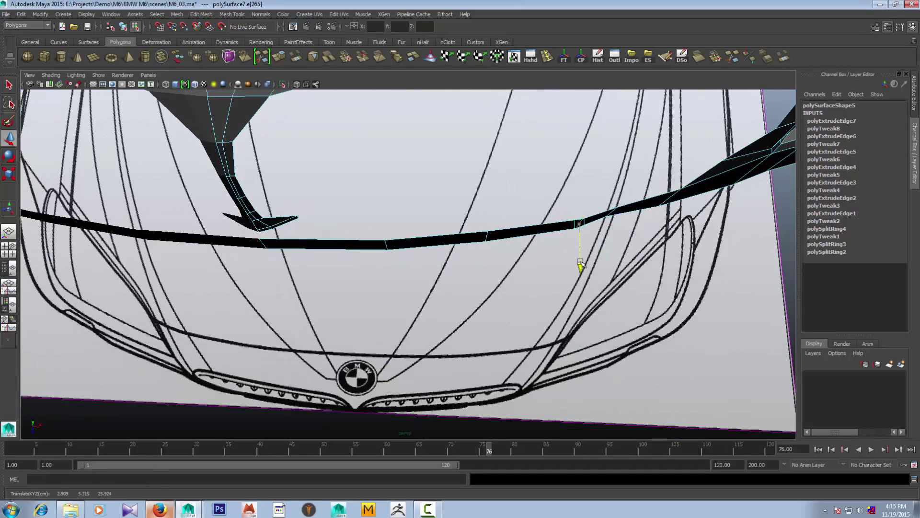
pyautogui.click(611, 214)
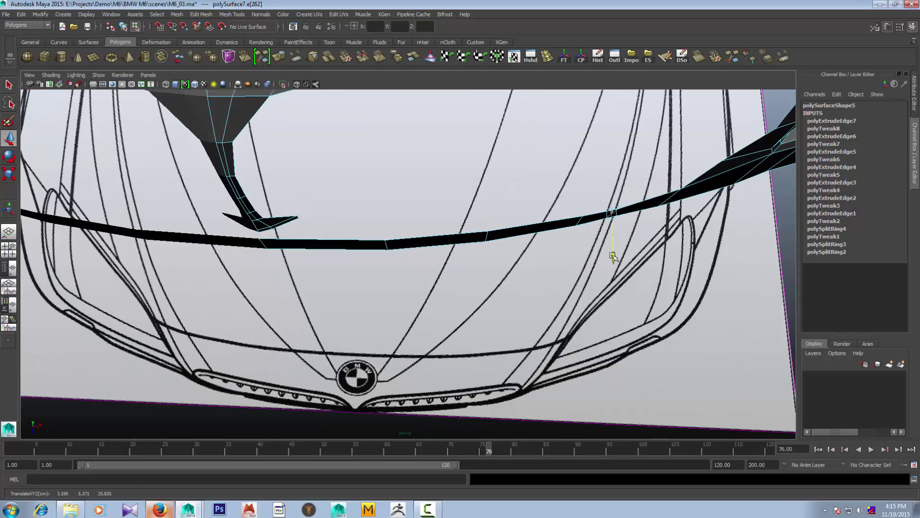
pyautogui.moveTo(451, 267)
pyautogui.keyDown('alt'); pyautogui.mouseDown()
pyautogui.moveTo(336, 228)
pyautogui.moveTo(431, 271)
pyautogui.moveTo(397, 248)
pyautogui.moveTo(332, 263)
pyautogui.moveTo(377, 273)
pyautogui.moveTo(410, 273)
pyautogui.moveTo(526, 232)
pyautogui.moveTo(489, 261)
pyautogui.moveTo(443, 230)
pyautogui.moveTo(498, 231)
pyautogui.mouseUp(); pyautogui.keyUp('alt')
# Insert two edge loops across the strip, then pick a vertex where divider meets strip
pyautogui.click(547, 57)
pyautogui.scroll(2, 362, 266)
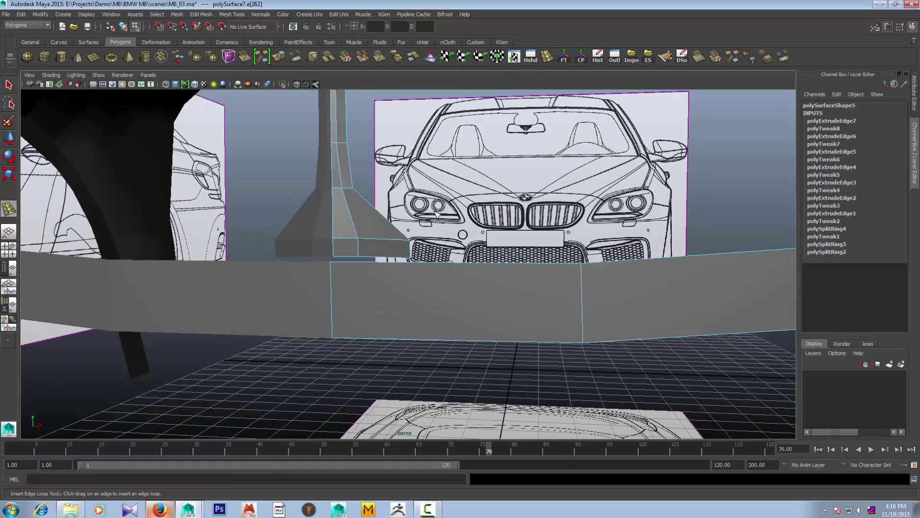
pyautogui.click(359, 265)
pyautogui.click(411, 264)
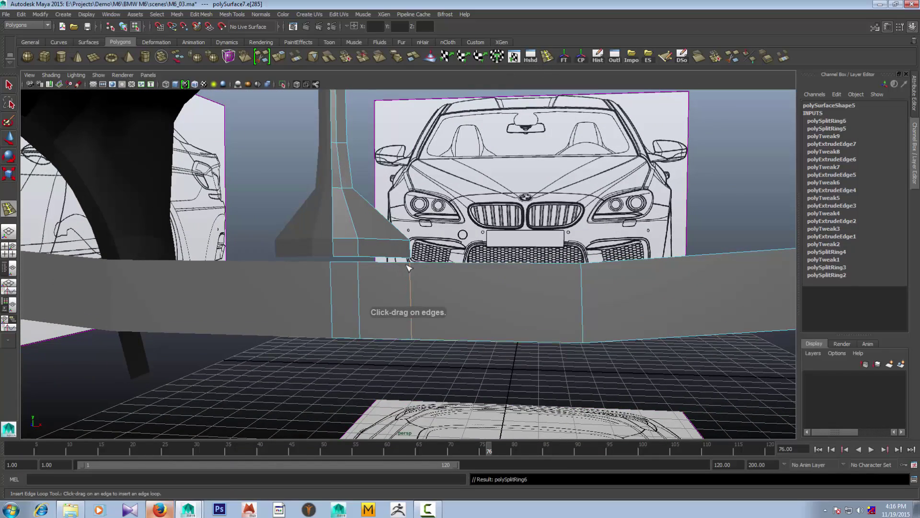
pyautogui.press('w')
pyautogui.scroll(2, 342, 251)
pyautogui.moveTo(343, 250)
pyautogui.keyDown('alt'); pyautogui.mouseDown()
pyautogui.moveTo(311, 240)
pyautogui.moveTo(338, 238)
pyautogui.mouseUp(); pyautogui.keyUp('alt')
pyautogui.press('F9')
pyautogui.click(311, 235)
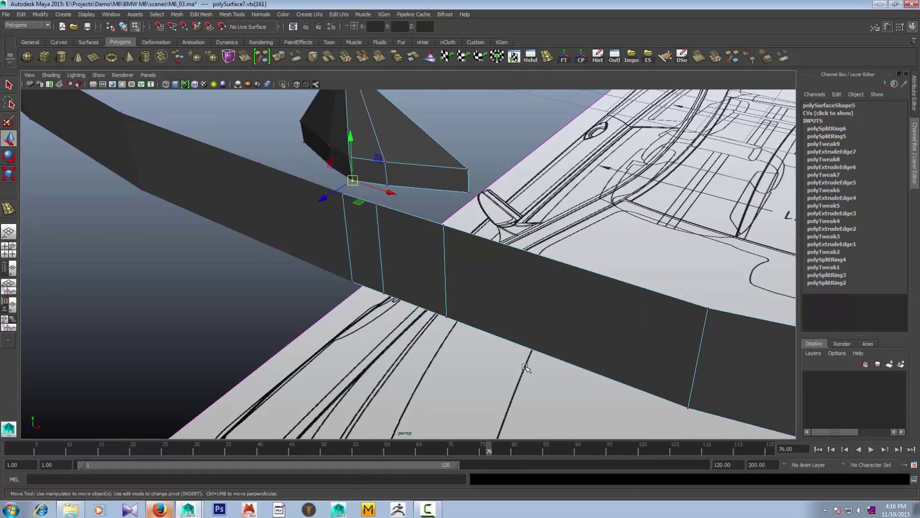
# Slide the divider-base vertex sideways along the strip to follow the blueprint
pyautogui.press('space')
pyautogui.scroll(1, 428, 327)
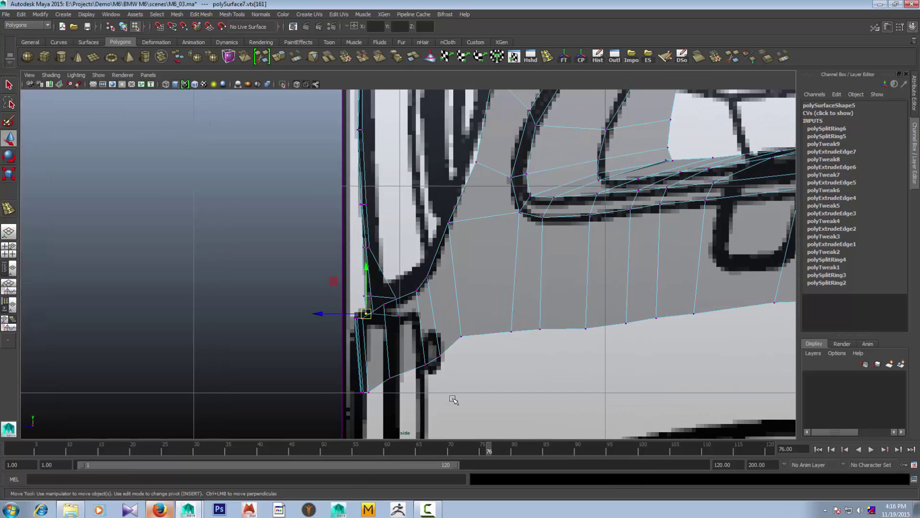
pyautogui.scroll(-2, 453, 400)
pyautogui.press('space')
pyautogui.press('space')
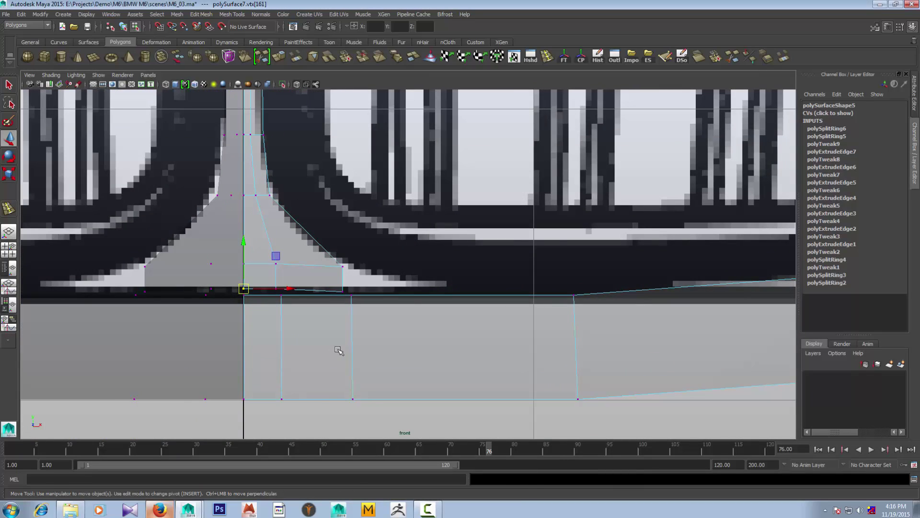
pyautogui.scroll(-5, 338, 351)
pyautogui.press('space')
pyautogui.press('space')
pyautogui.keyDown('alt'); pyautogui.moveTo(460, 239); pyautogui.dragTo(501, 220); pyautogui.keyUp('alt')
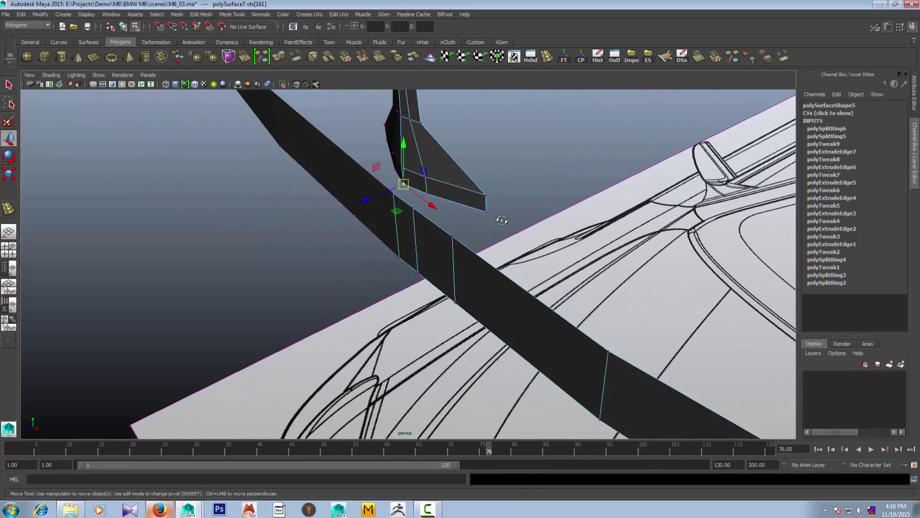
pyautogui.click(396, 196)
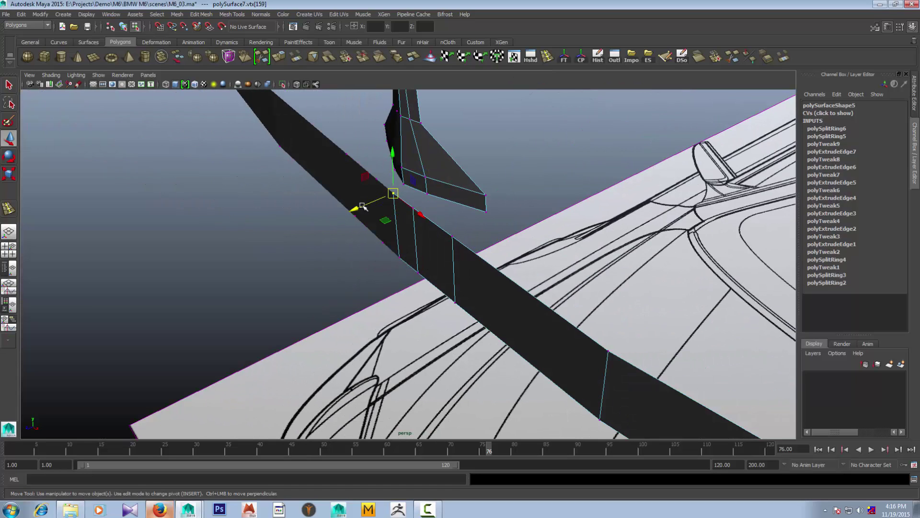
pyautogui.moveTo(356, 211)
pyautogui.mouseDown()
pyautogui.moveTo(393, 250)
pyautogui.moveTo(378, 240)
pyautogui.mouseUp()
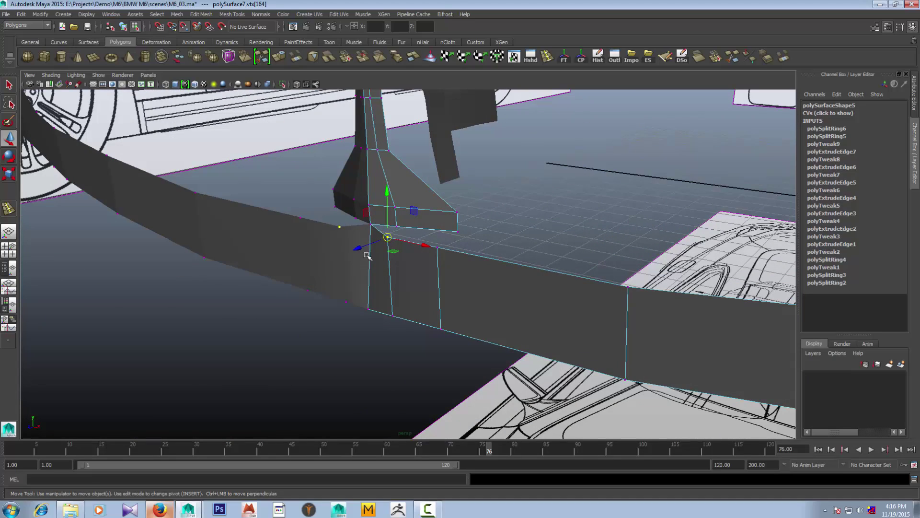
# Align the bumper-nose vertices to the side blueprint line, undoing one wrong move
pyautogui.click(396, 226)
pyautogui.click(437, 249)
pyautogui.moveTo(437, 251)
pyautogui.keyDown('alt'); pyautogui.mouseDown()
pyautogui.moveTo(533, 217)
pyautogui.moveTo(504, 279)
pyautogui.moveTo(477, 296)
pyautogui.mouseUp(); pyautogui.keyUp('alt')
pyautogui.click(497, 287)
pyautogui.press('space')
pyautogui.press('space')
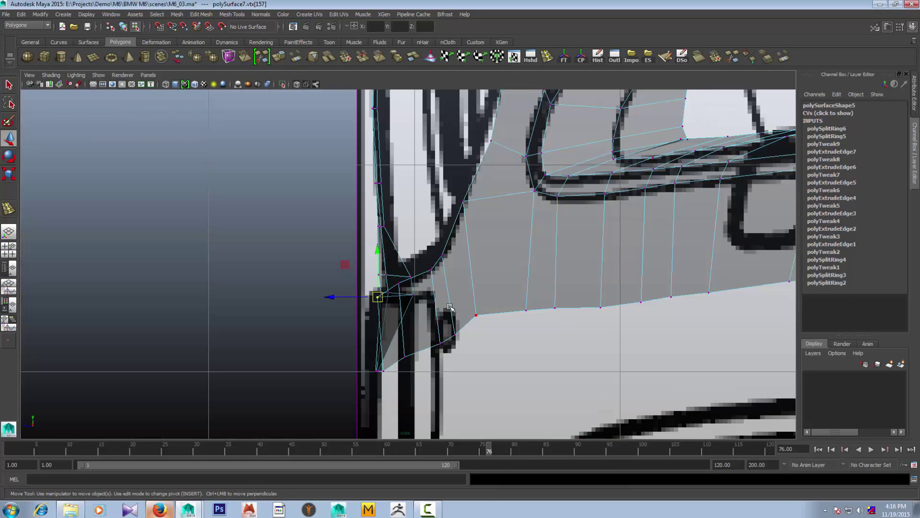
pyautogui.moveTo(330, 297); pyautogui.dragTo(376, 298)
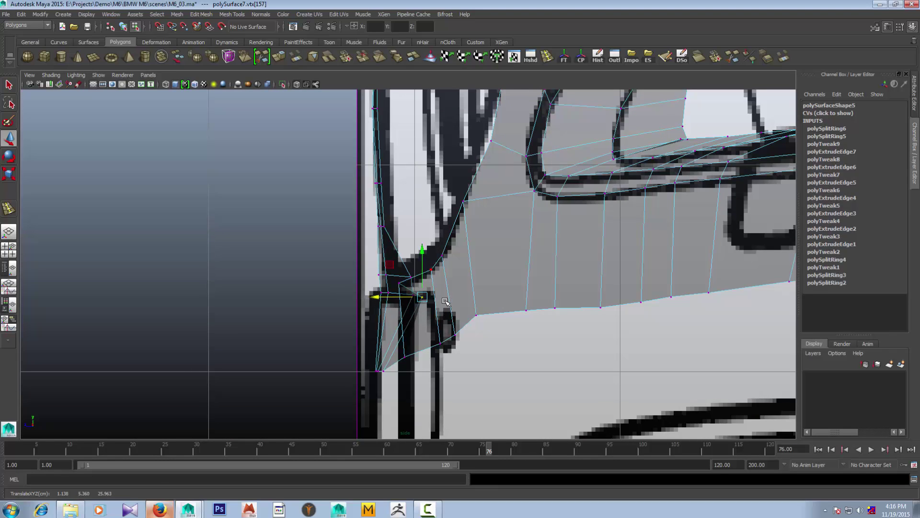
pyautogui.hotkey('ctrl', 'z')
pyautogui.hotkey('ctrl', 'z')
pyautogui.hotkey('ctrl', 'z')
pyautogui.hotkey('ctrl', 'z')
pyautogui.hotkey('ctrl', 'z')
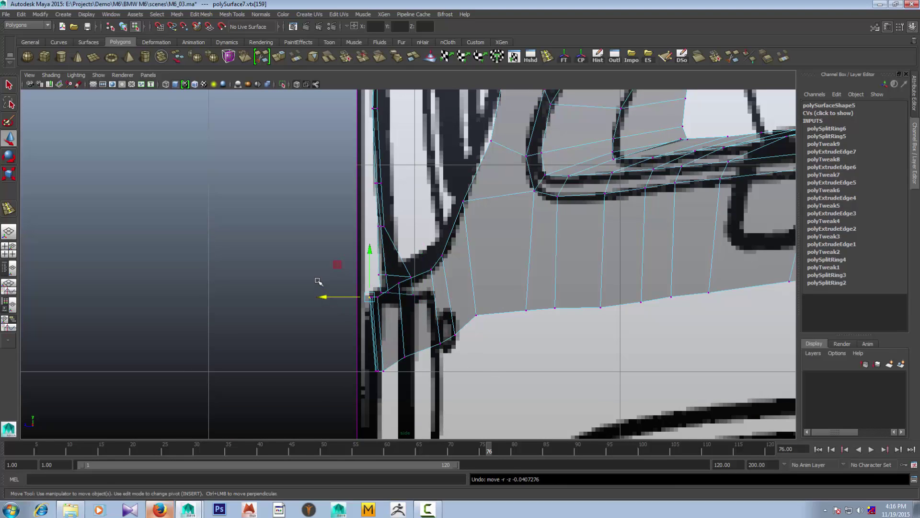
pyautogui.moveTo(324, 297); pyautogui.dragTo(425, 303)
pyautogui.keyDown('shift'); pyautogui.click(415, 293); pyautogui.keyUp('shift')
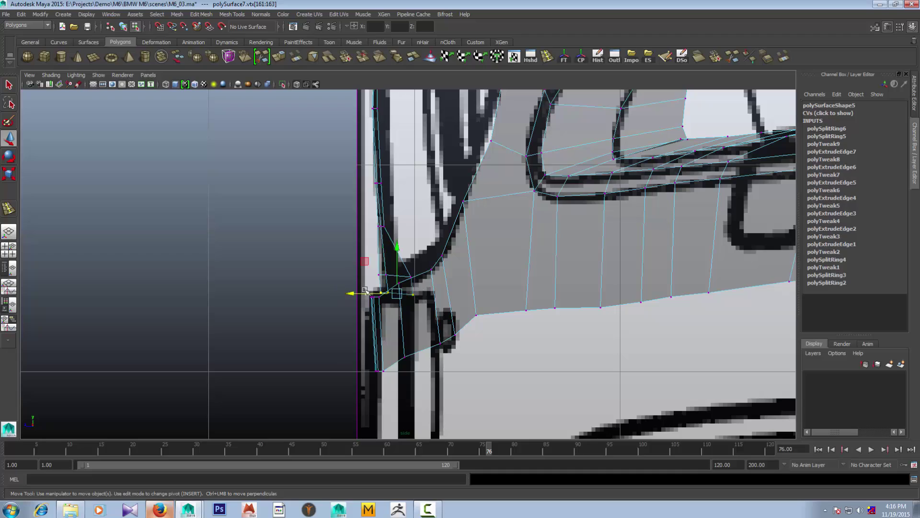
pyautogui.moveTo(357, 293); pyautogui.dragTo(350, 292)
# Orbit the perspective view to the car's side and restore the previous vertex selection
pyautogui.press('space')
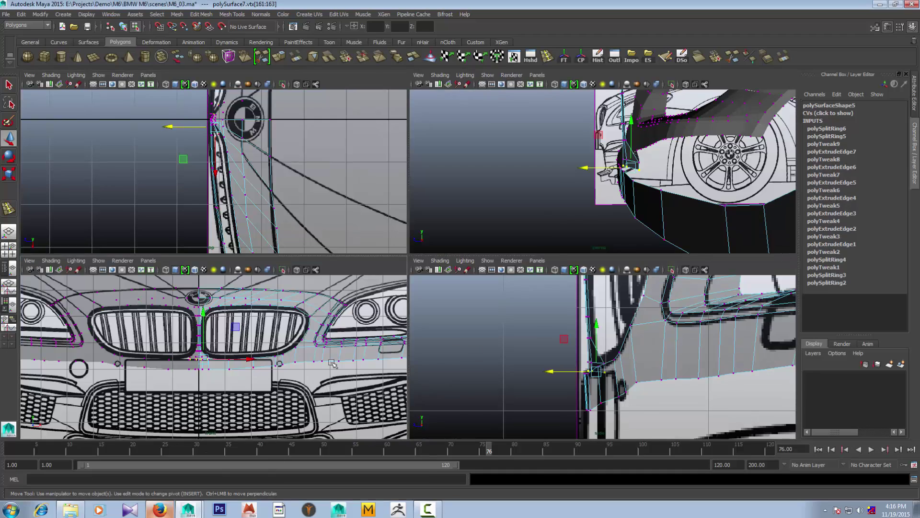
pyautogui.press('space')
pyautogui.scroll(3, 438, 293)
pyautogui.press('space')
pyautogui.press('space')
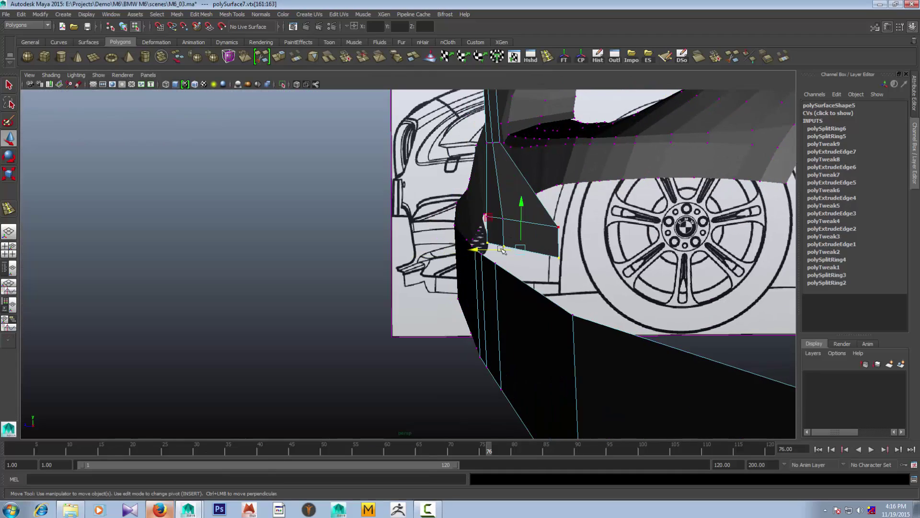
pyautogui.moveTo(479, 249)
pyautogui.keyDown('alt'); pyautogui.mouseDown()
pyautogui.moveTo(415, 256)
pyautogui.moveTo(474, 355)
pyautogui.moveTo(493, 329)
pyautogui.moveTo(431, 330)
pyautogui.mouseUp(); pyautogui.keyUp('alt')
pyautogui.click(415, 256)
pyautogui.hotkey('ctrl', 'z')
# Pull the divider bracket's three bottom vertices down onto the bumper strip
pyautogui.click(398, 244)
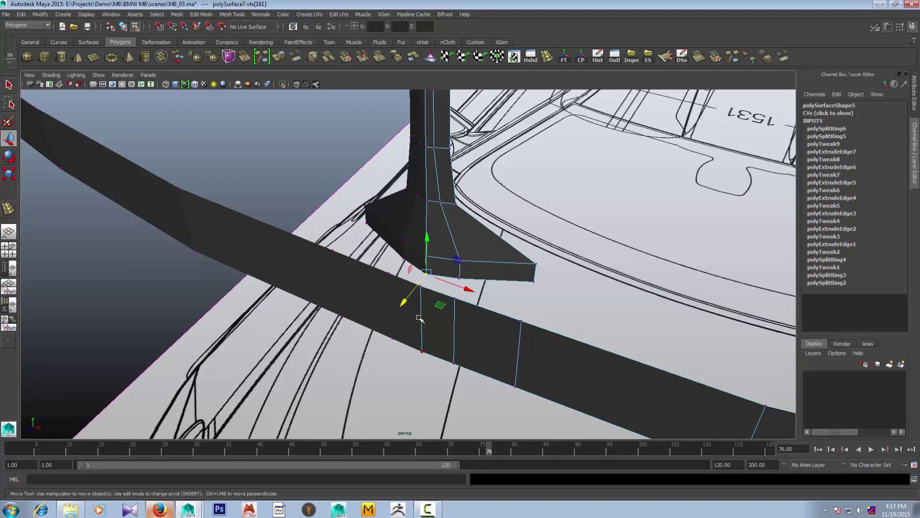
pyautogui.moveTo(425, 276); pyautogui.dragTo(420, 286)
pyautogui.click(454, 298)
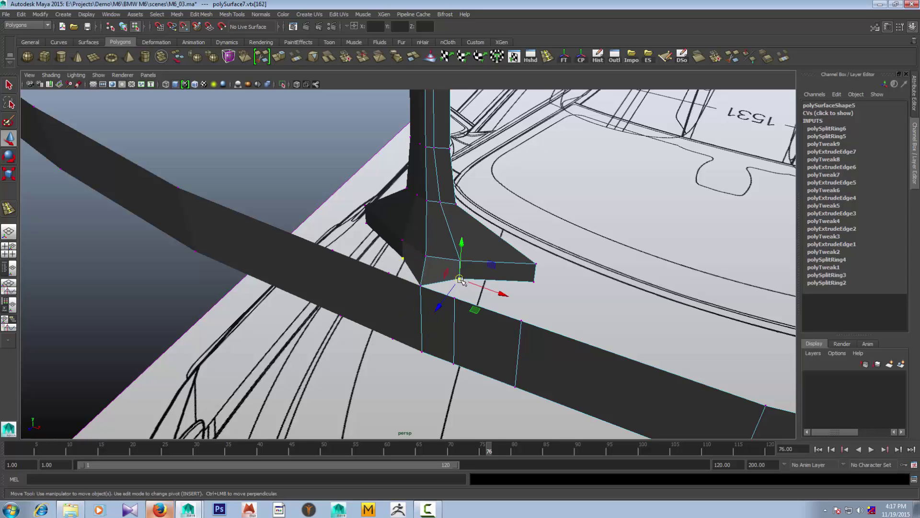
pyautogui.click(534, 282)
pyautogui.moveTo(534, 282)
pyautogui.mouseDown()
pyautogui.moveTo(525, 311)
pyautogui.moveTo(495, 266)
pyautogui.moveTo(550, 289)
pyautogui.mouseUp()
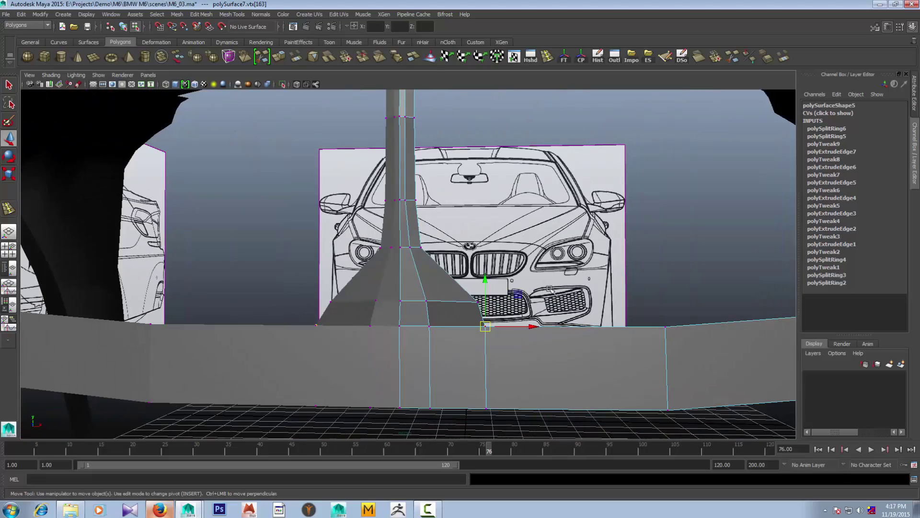
pyautogui.press('F10')
pyautogui.click(427, 302)
pyautogui.moveTo(427, 302)
pyautogui.keyDown('alt'); pyautogui.mouseDown()
pyautogui.moveTo(415, 319)
pyautogui.moveTo(460, 312)
pyautogui.moveTo(459, 320)
pyautogui.moveTo(487, 300)
pyautogui.mouseUp(); pyautogui.keyUp('alt')
# Nudge a centre-line vertex in front view and undo the stray bracket-vertex move
pyautogui.press('F9')
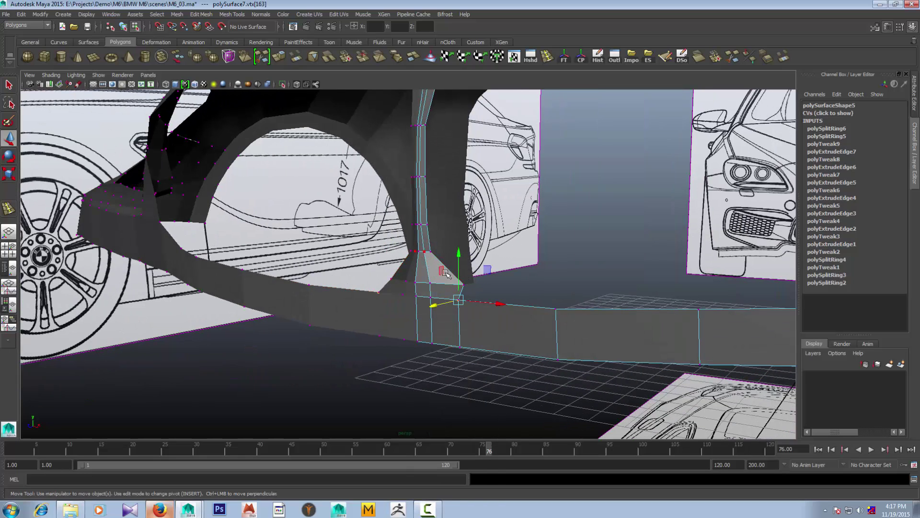
pyautogui.click(442, 272)
pyautogui.press('space')
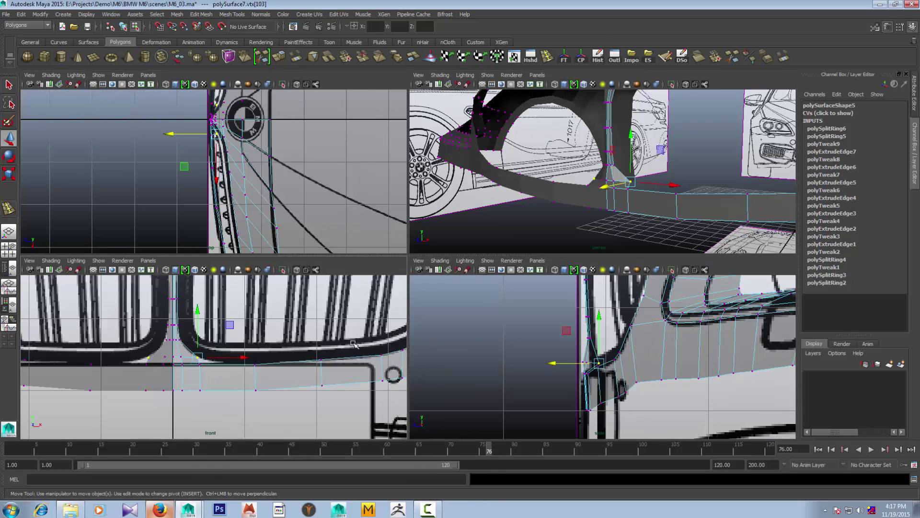
pyautogui.press('space')
pyautogui.moveTo(367, 268); pyautogui.dragTo(369, 266)
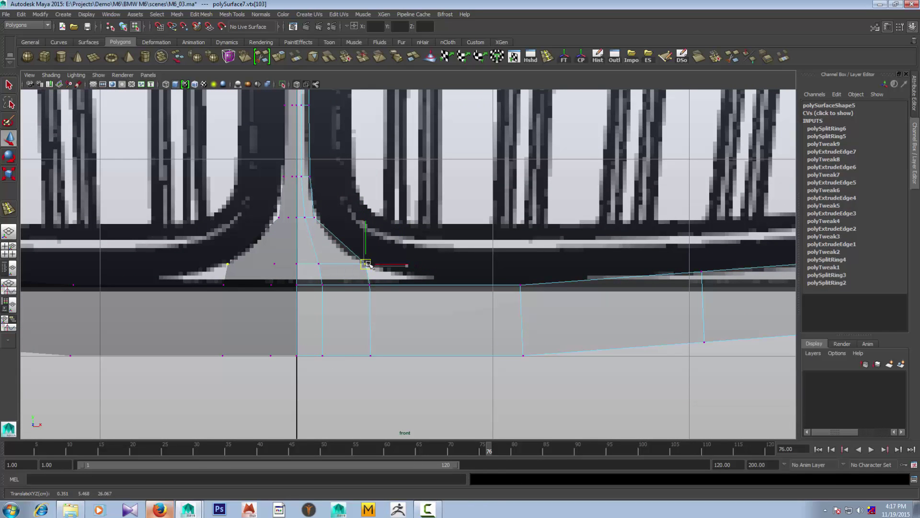
pyautogui.click(370, 285)
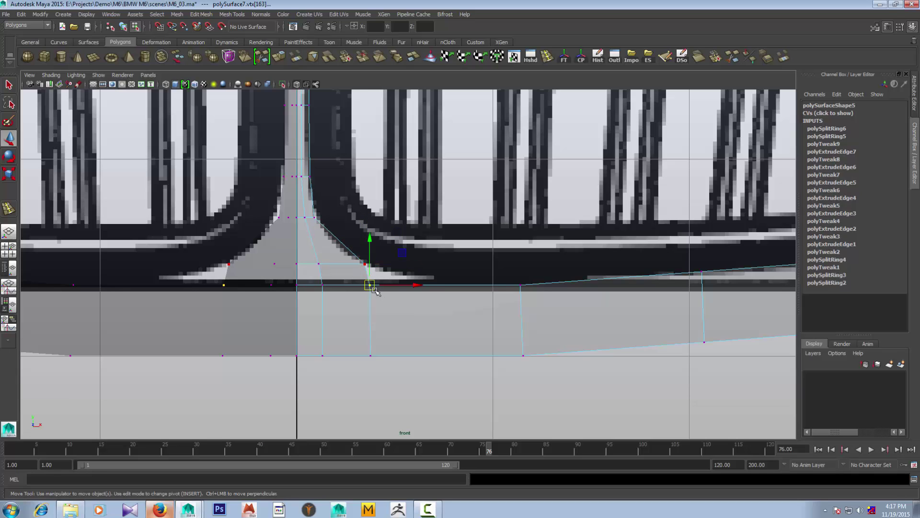
pyautogui.moveTo(370, 285); pyautogui.dragTo(389, 274)
pyautogui.hotkey('ctrl', 'z')
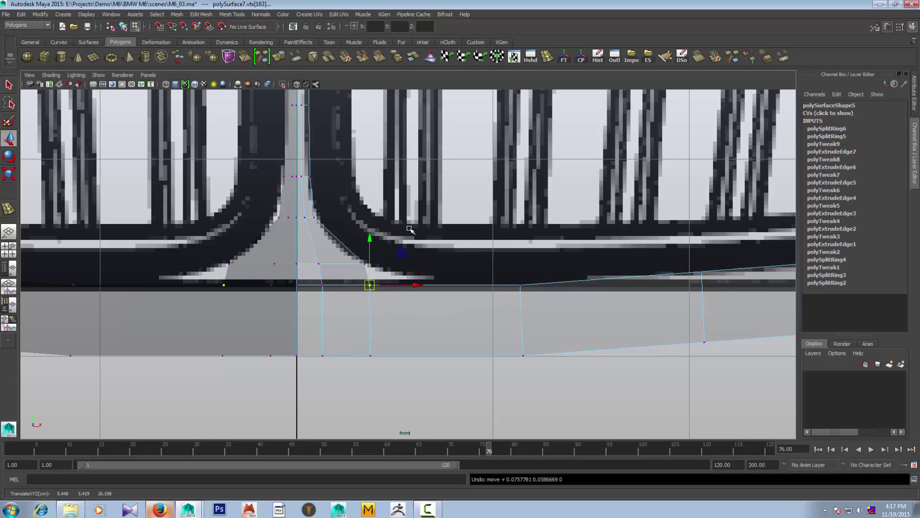
pyautogui.click(341, 273)
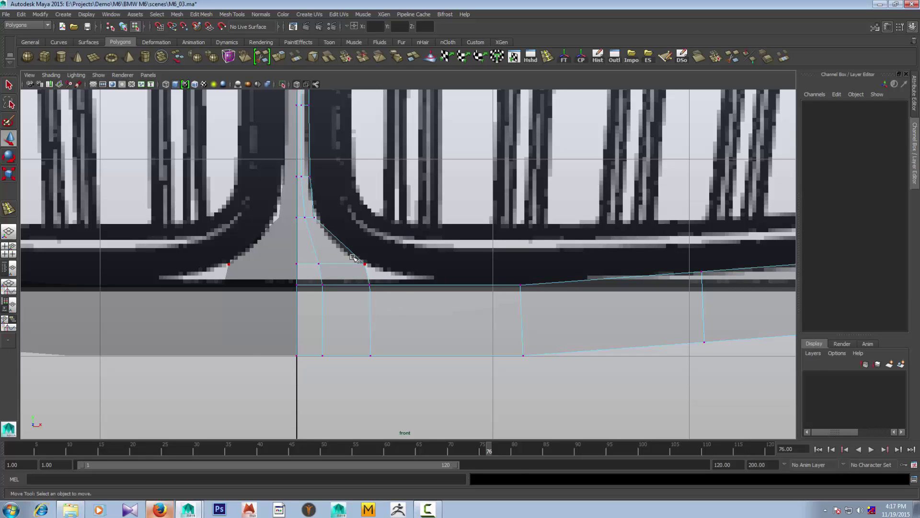
# Insert an edge loop beside the grille's centre seam and select one of its vertices
pyautogui.scroll(-4, 354, 258)
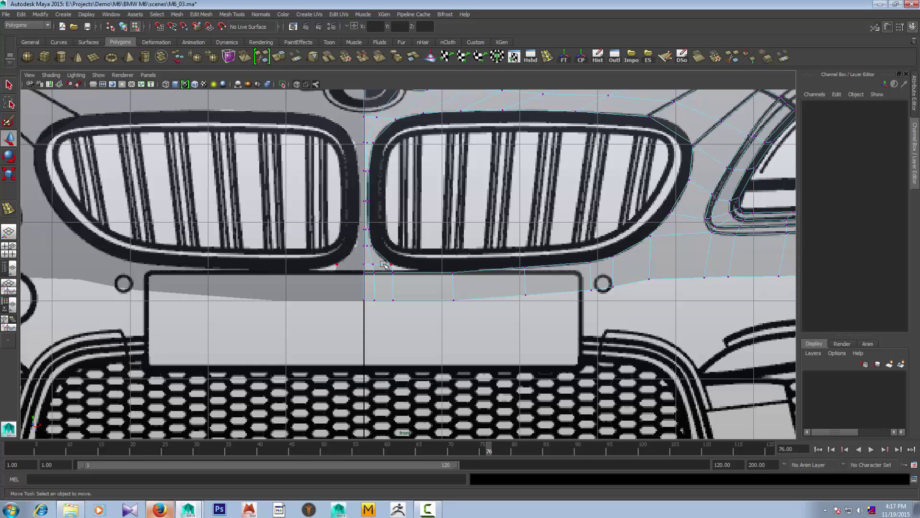
pyautogui.scroll(-4, 382, 261)
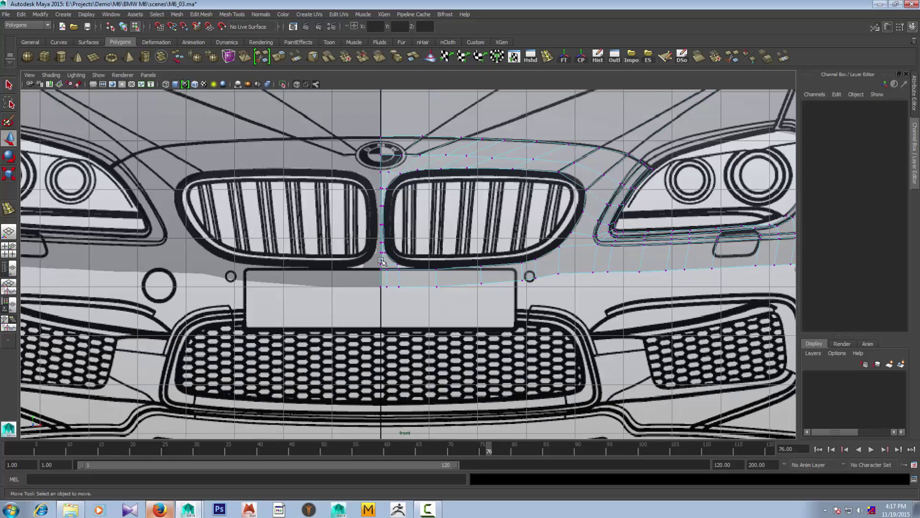
pyautogui.scroll(4, 384, 264)
pyautogui.scroll(2, 388, 266)
pyautogui.scroll(3, 401, 272)
pyautogui.scroll(1, 407, 276)
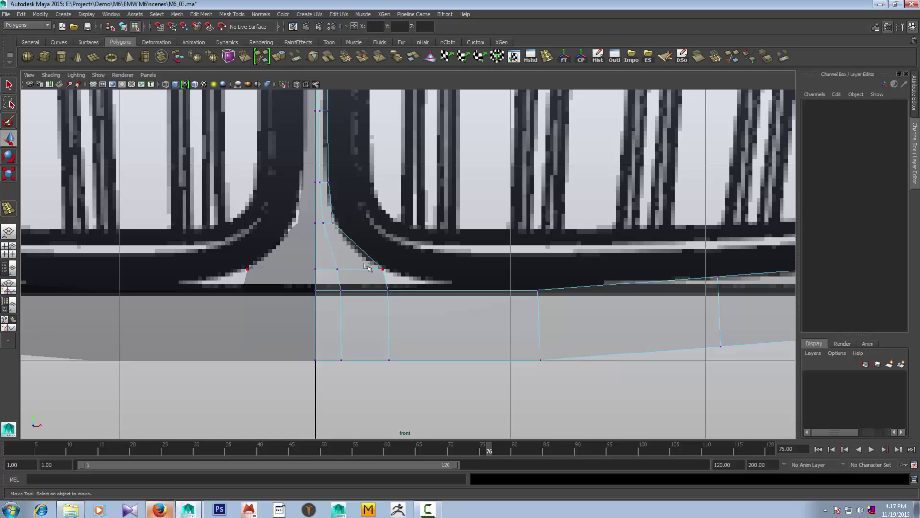
pyautogui.click(547, 57)
pyautogui.click(359, 251)
pyautogui.scroll(1, 354, 252)
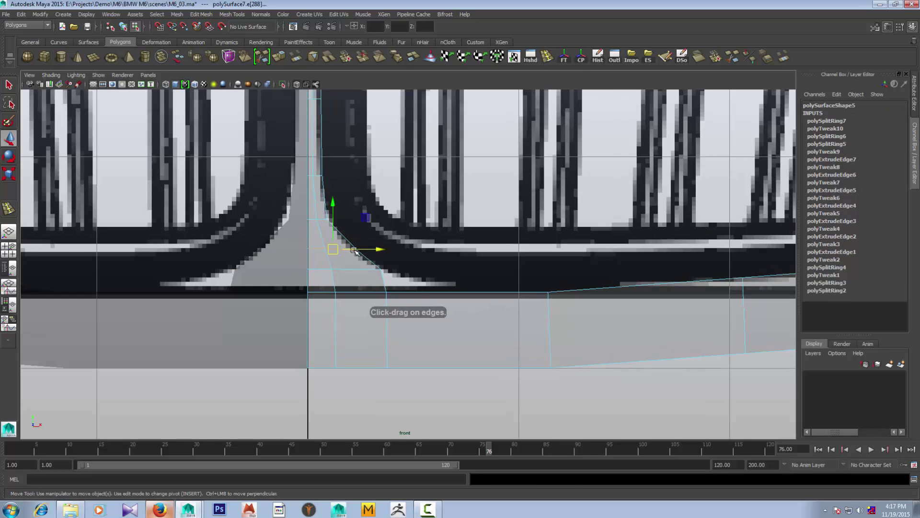
pyautogui.press('w')
pyautogui.moveTo(319, 253); pyautogui.dragTo(288, 252, button='right')
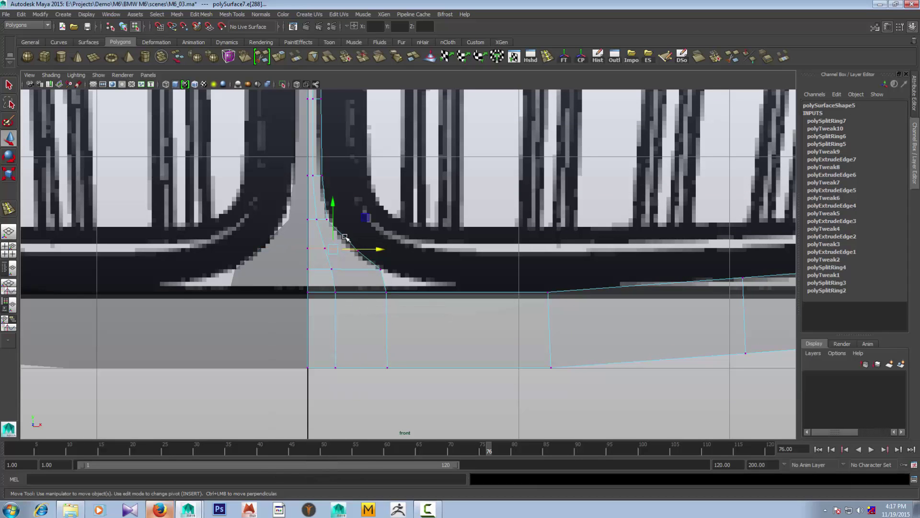
pyautogui.click(353, 251)
# In side view, slide the new loop's vertices onto the blueprint outline
pyautogui.press('space')
pyautogui.press('space')
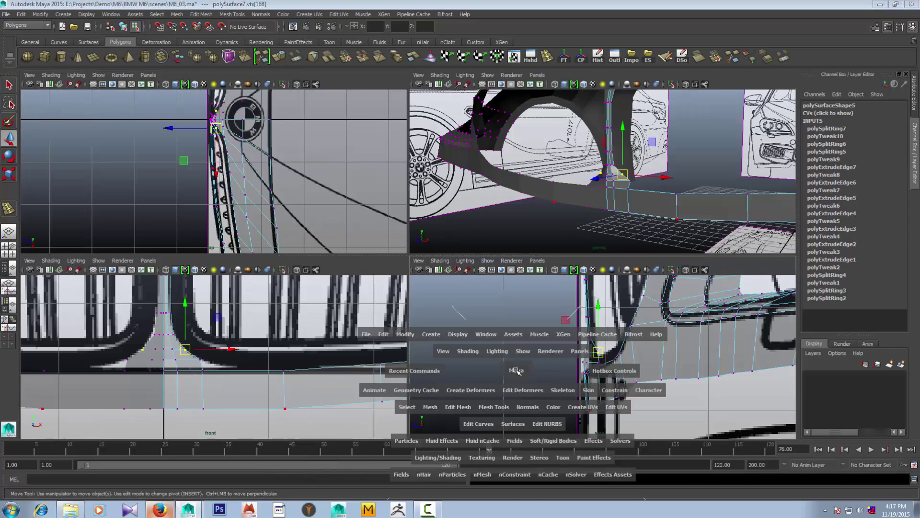
pyautogui.scroll(-5, 457, 310)
pyautogui.scroll(2, 457, 310)
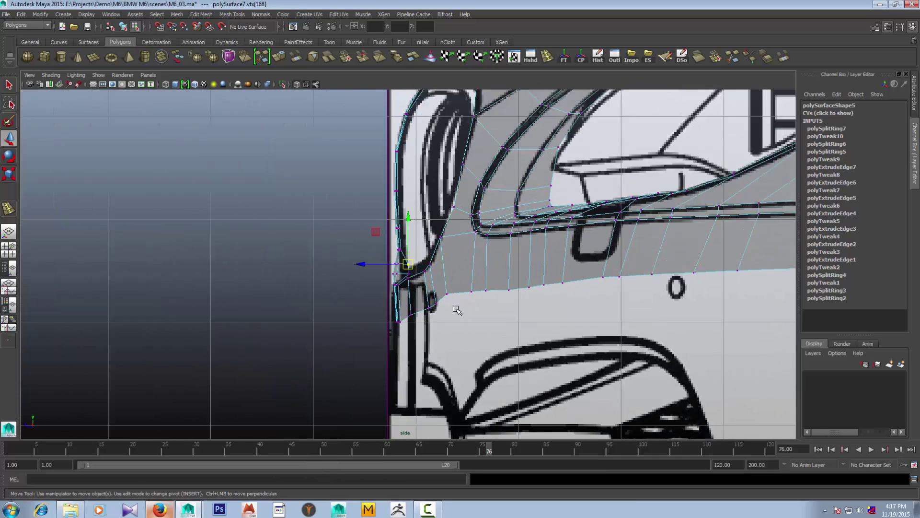
pyautogui.scroll(2, 456, 311)
pyautogui.scroll(2, 371, 263)
pyautogui.moveTo(372, 263); pyautogui.dragTo(350, 267)
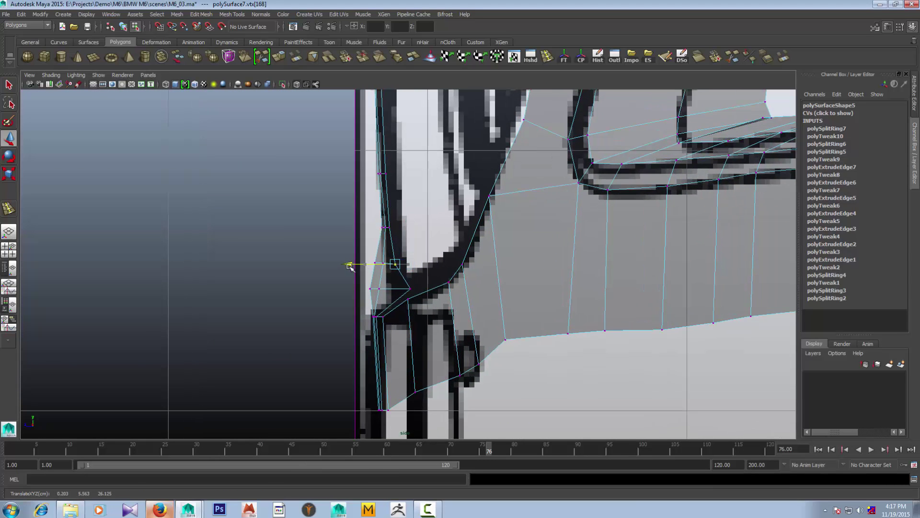
pyautogui.click(365, 288)
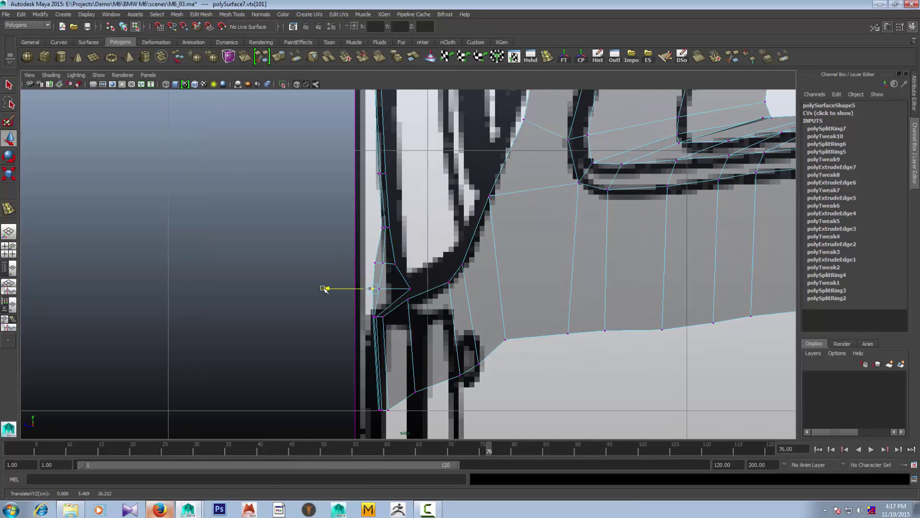
pyautogui.click(382, 262)
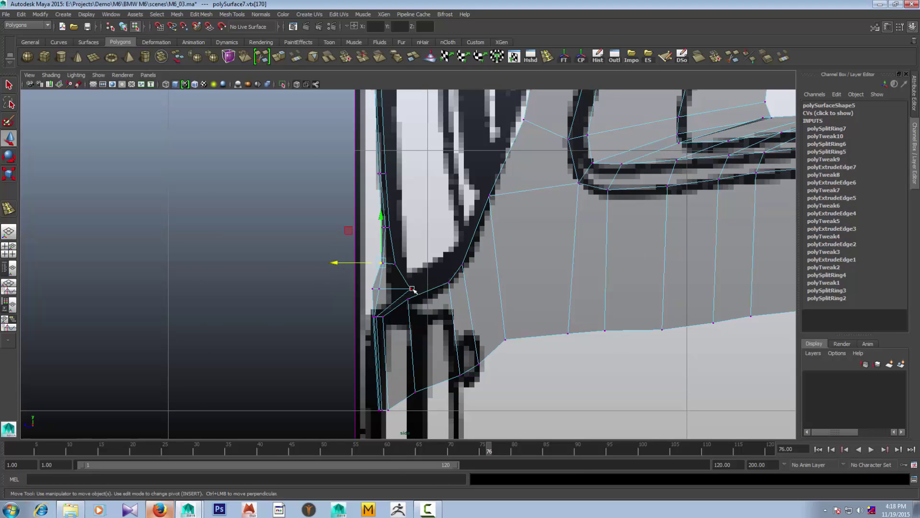
pyautogui.click(393, 287)
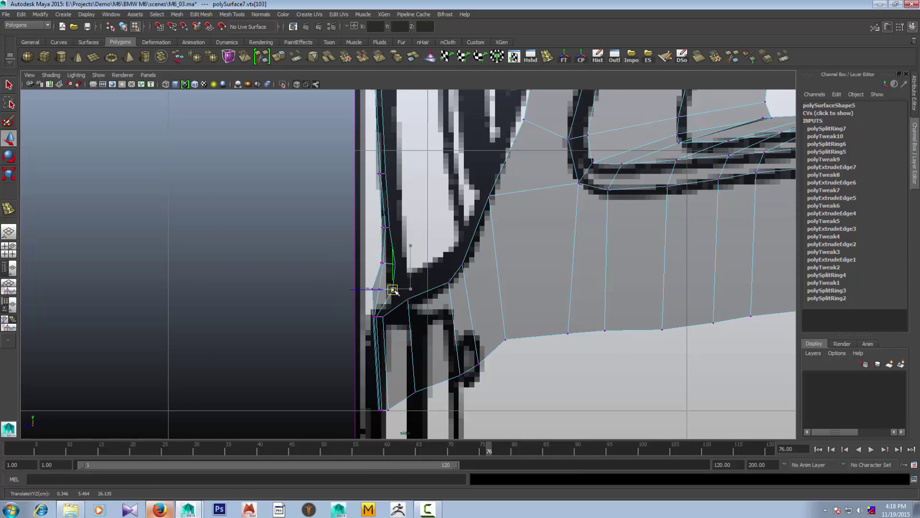
pyautogui.scroll(-5, 393, 290)
pyautogui.scroll(-3, 393, 290)
# Inspect the fender joint in perspective and front views, reselecting the new loop's vertex
pyautogui.press('space')
pyautogui.press('space')
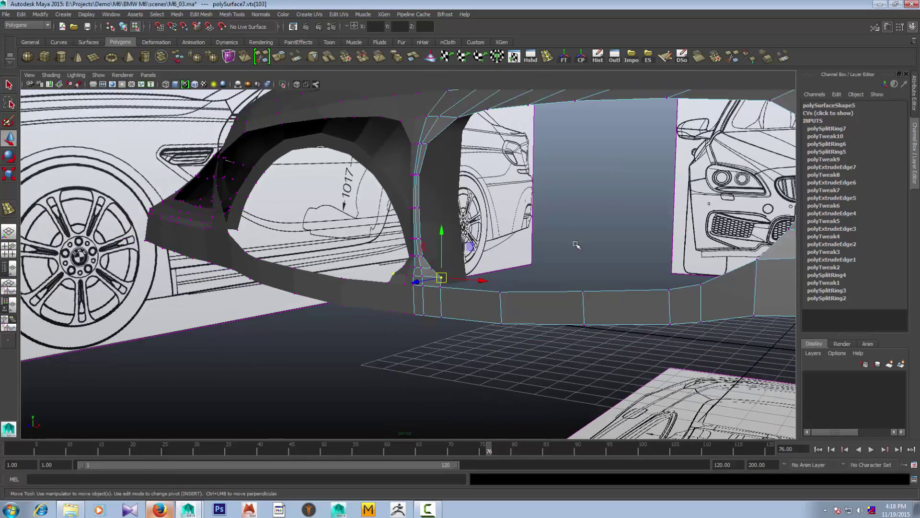
pyautogui.moveTo(577, 245)
pyautogui.keyDown('alt'); pyautogui.mouseDown()
pyautogui.moveTo(586, 274)
pyautogui.moveTo(507, 302)
pyautogui.moveTo(409, 298)
pyautogui.moveTo(425, 295)
pyautogui.mouseUp(); pyautogui.keyUp('alt')
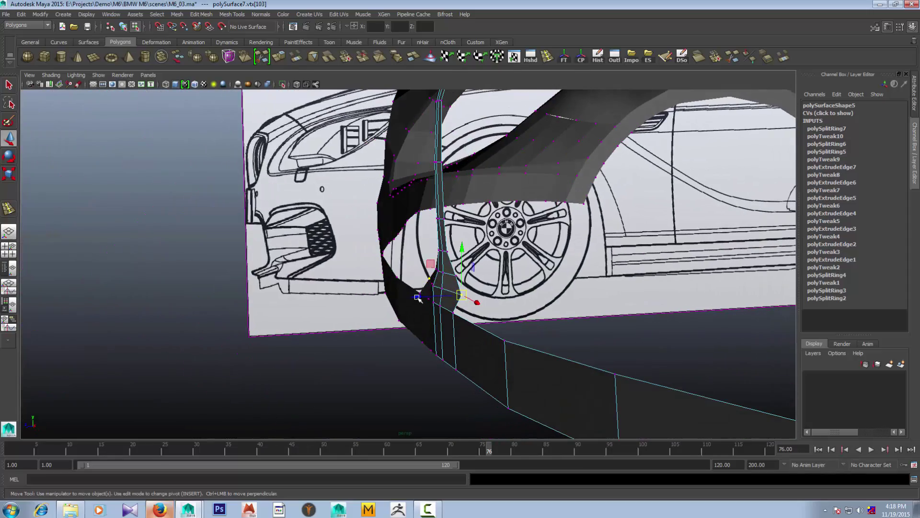
pyautogui.click(450, 276)
pyautogui.press('space')
pyautogui.press('space')
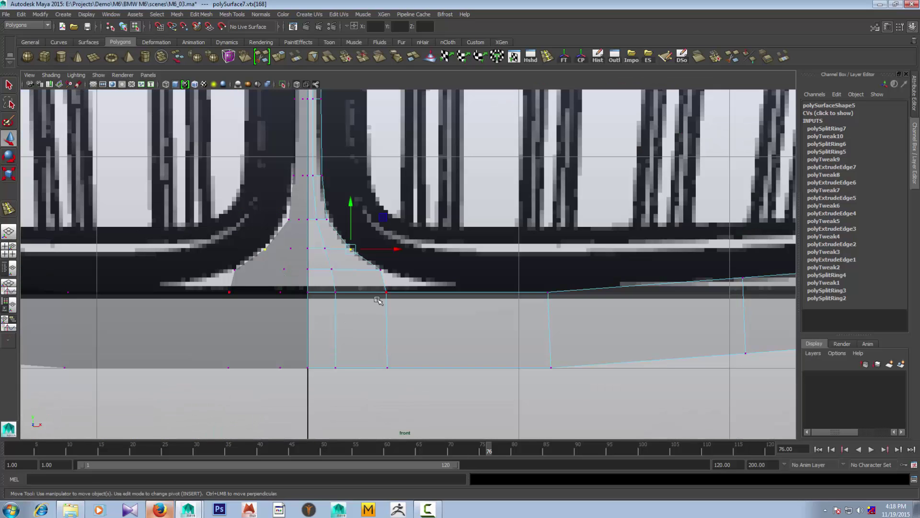
pyautogui.press('space')
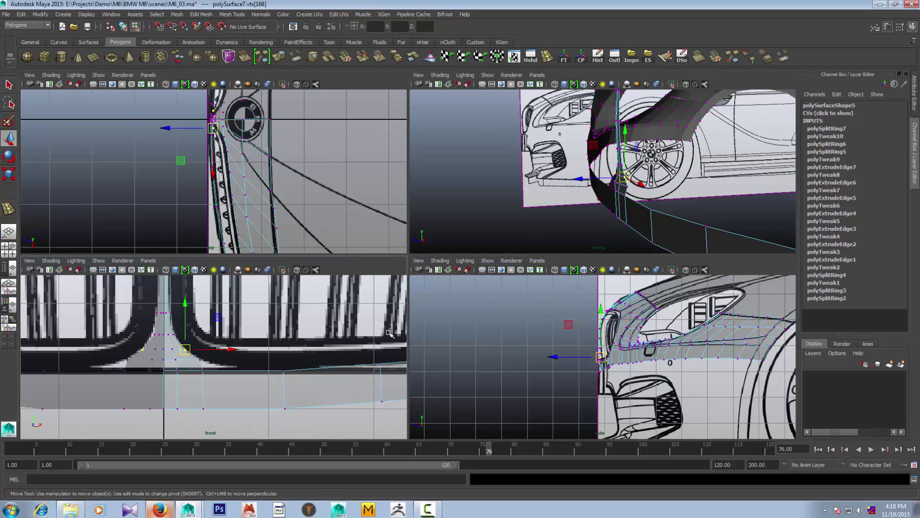
pyautogui.press('space')
pyautogui.scroll(3, 472, 321)
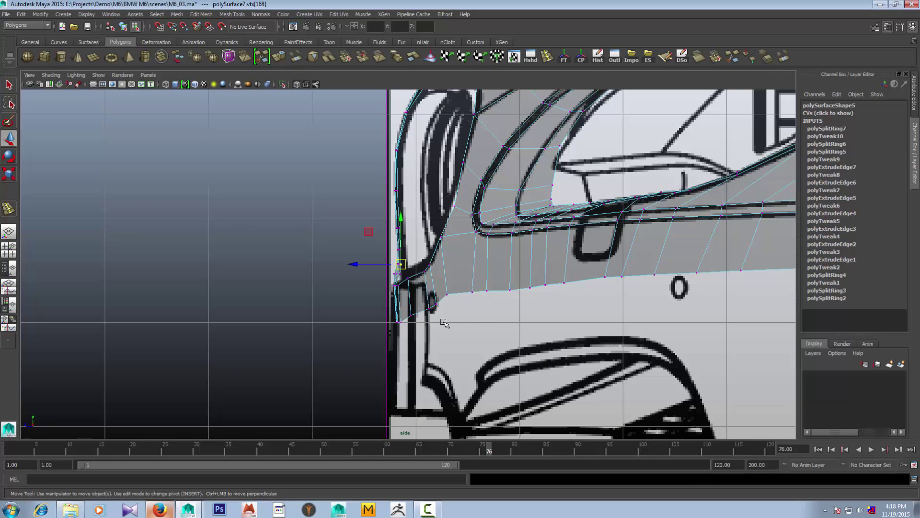
pyautogui.scroll(2, 453, 332)
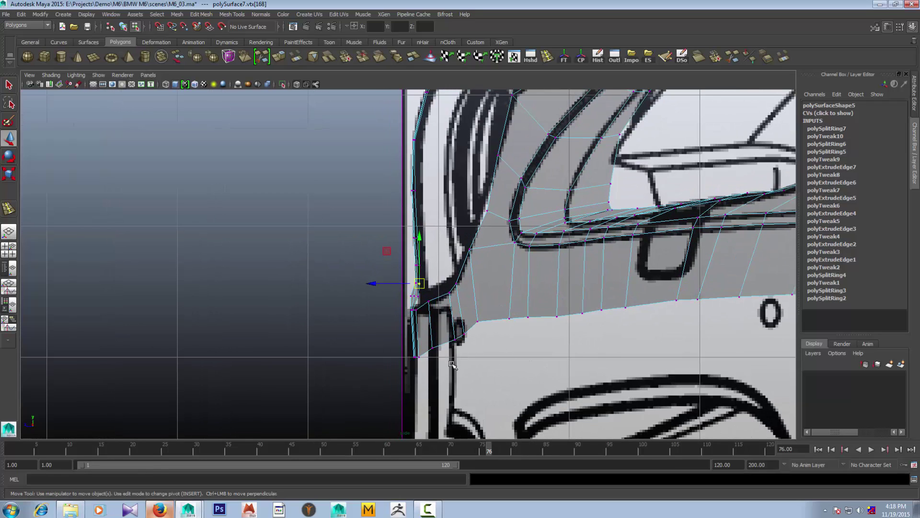
pyautogui.click(358, 324)
pyautogui.scroll(1, 357, 325)
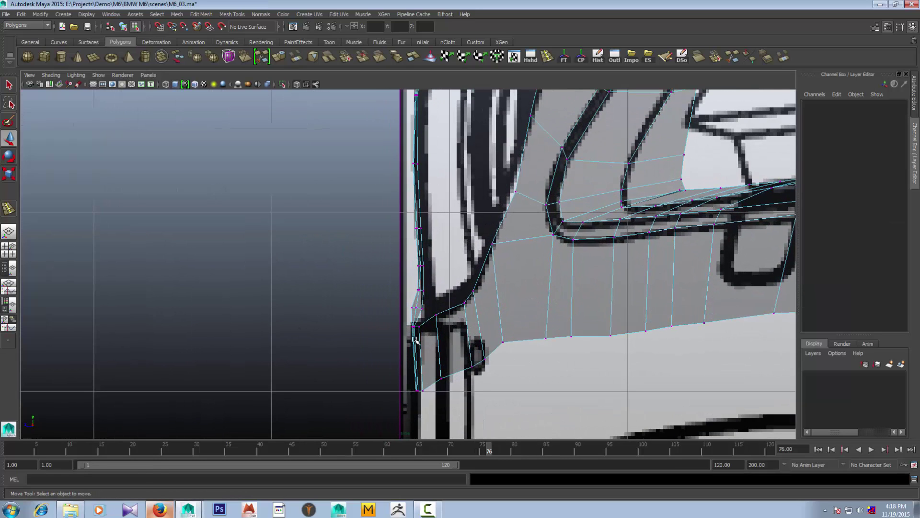
# Move the corner vertex near the fender edge and its neighbour onto the blueprint line
pyautogui.click(438, 317)
pyautogui.moveTo(438, 318); pyautogui.dragTo(420, 327)
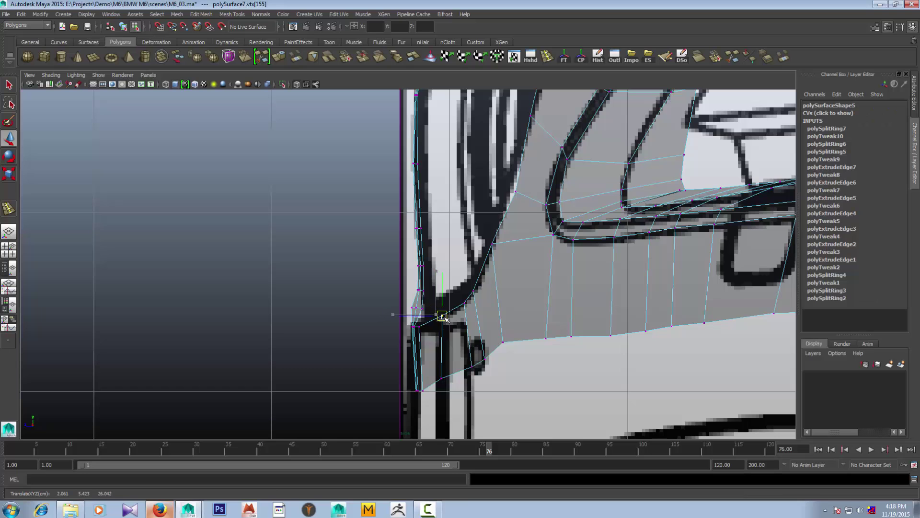
pyautogui.click(420, 328)
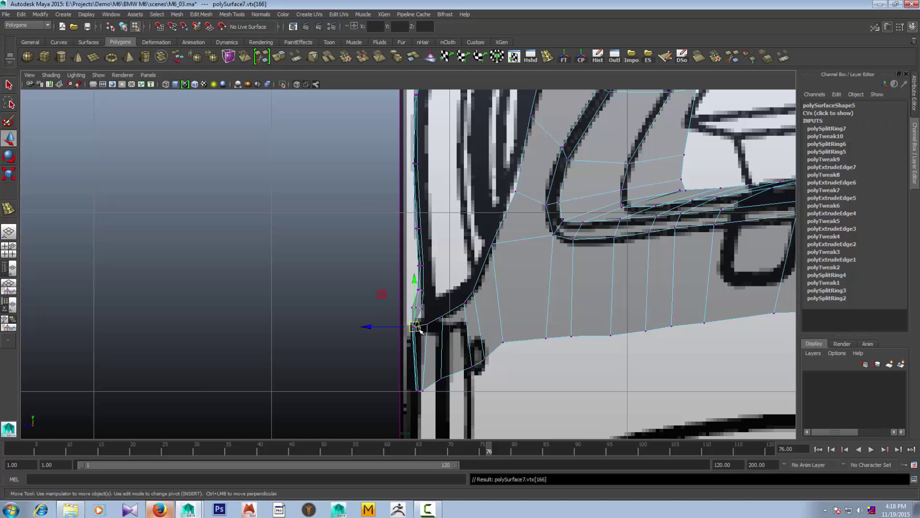
pyautogui.moveTo(420, 328); pyautogui.dragTo(423, 328)
pyautogui.press('space')
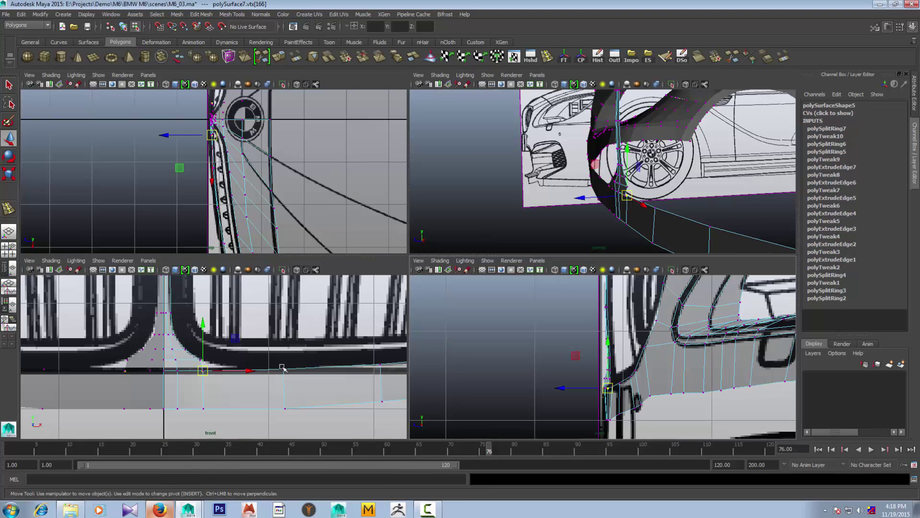
pyautogui.press('space')
pyautogui.press('space')
pyautogui.press('space')
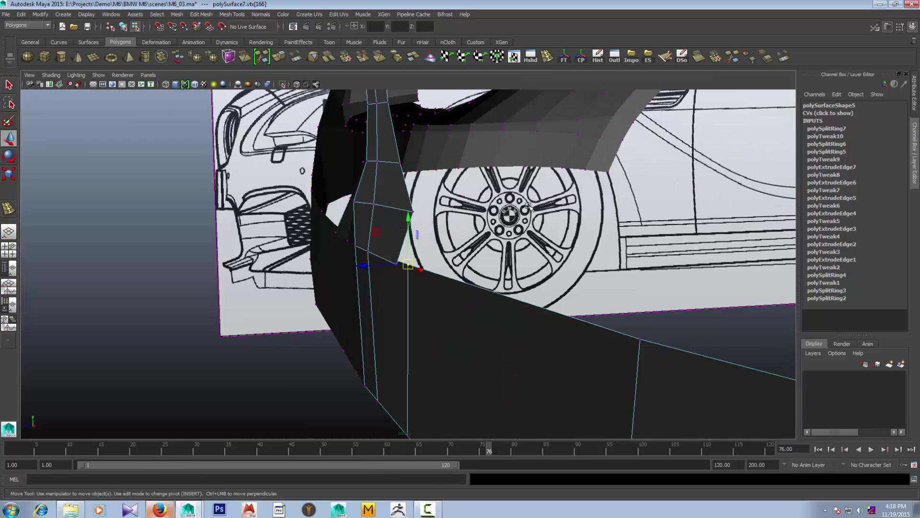
# Merge the overlapping vertex pairs at the bumper corner into the strip below
pyautogui.moveTo(549, 170)
pyautogui.keyDown('alt'); pyautogui.mouseDown()
pyautogui.moveTo(511, 273)
pyautogui.moveTo(499, 262)
pyautogui.moveTo(455, 273)
pyautogui.moveTo(407, 268)
pyautogui.moveTo(416, 289)
pyautogui.moveTo(427, 279)
pyautogui.moveTo(401, 259)
pyautogui.mouseUp(); pyautogui.keyUp('alt')
pyautogui.click(404, 261)
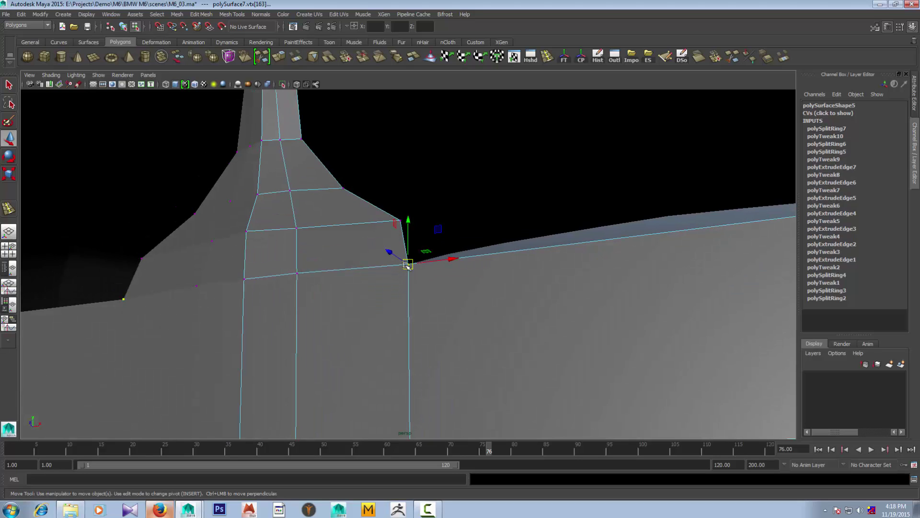
pyautogui.keyDown('shift'); pyautogui.moveTo(407, 266); pyautogui.dragTo(354, 225, button='right'); pyautogui.keyUp('shift')
pyautogui.click(297, 273)
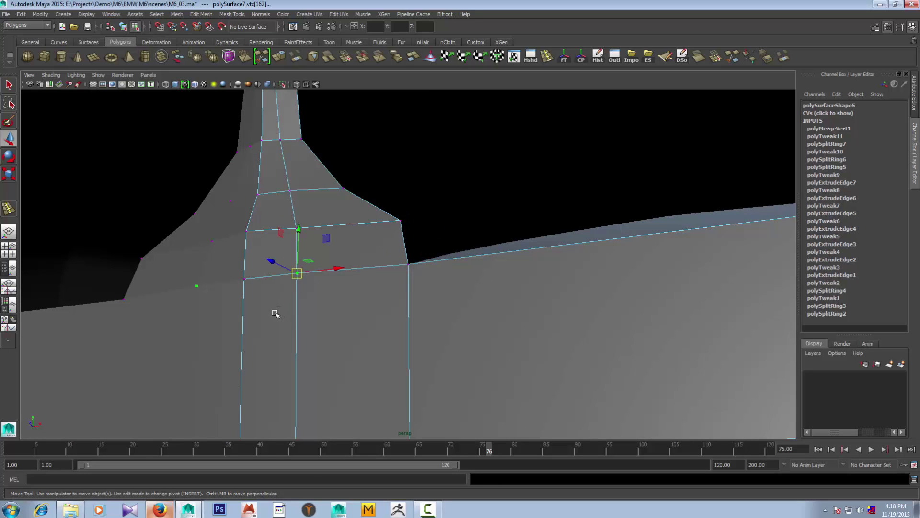
pyautogui.keyDown('shift'); pyautogui.moveTo(276, 314); pyautogui.dragTo(259, 302, button='right'); pyautogui.keyUp('shift')
pyautogui.moveTo(314, 314)
pyautogui.keyDown('alt'); pyautogui.mouseDown()
pyautogui.moveTo(362, 314)
pyautogui.moveTo(354, 346)
pyautogui.mouseUp(); pyautogui.keyUp('alt')
# In the enlarged side view, slide the grille's inner-corner vertex sideways onto the blueprint outline
pyautogui.press('space')
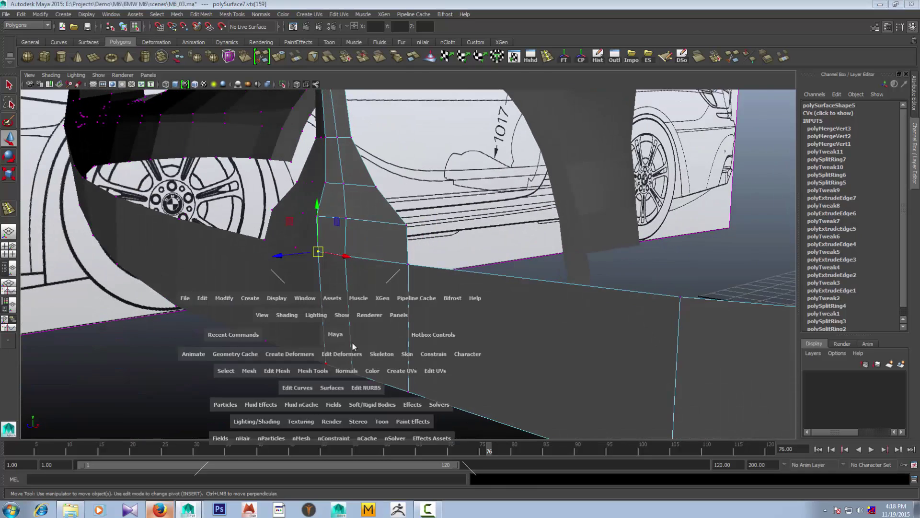
pyautogui.press('space')
pyautogui.press('space')
pyautogui.press('space')
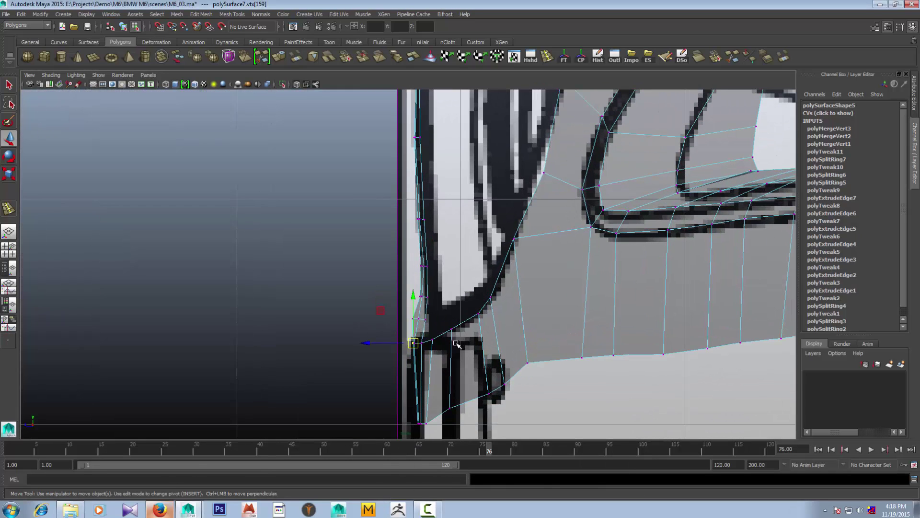
pyautogui.moveTo(372, 346); pyautogui.dragTo(370, 343)
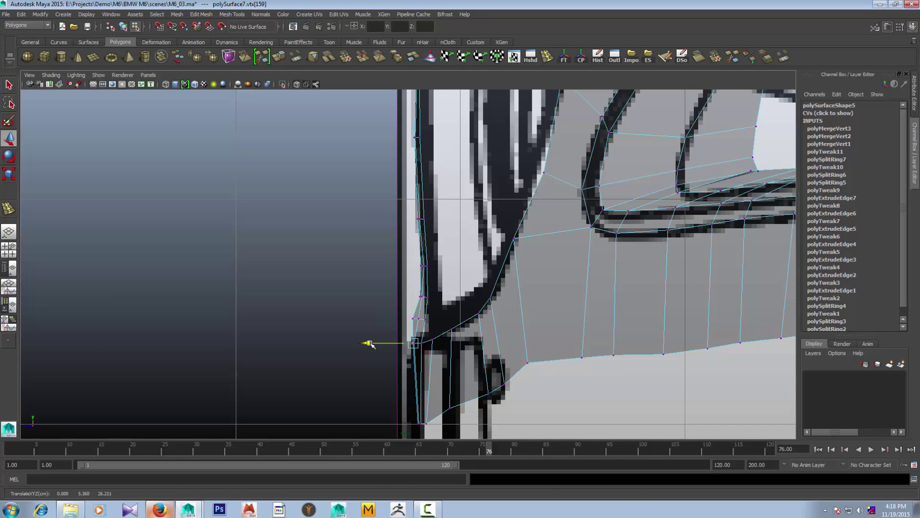
pyautogui.moveTo(432, 326); pyautogui.dragTo(406, 312)
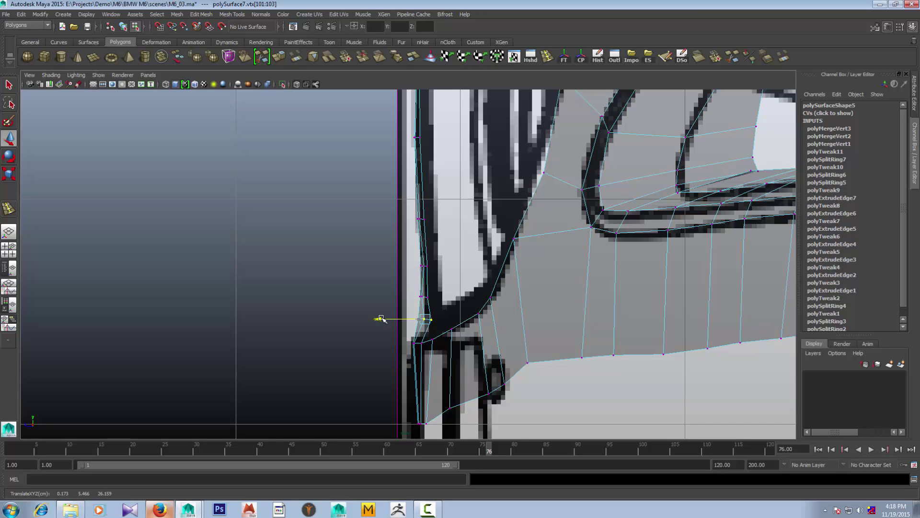
pyautogui.press('Up')
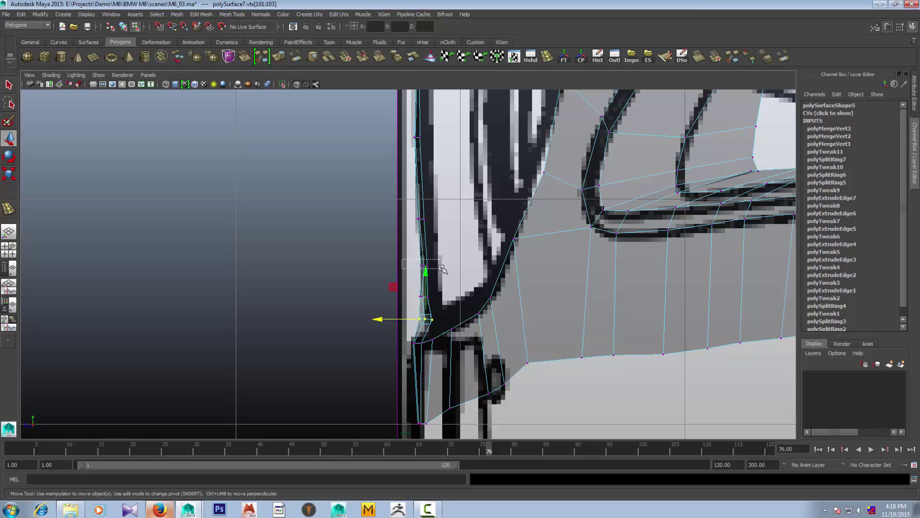
pyautogui.keyDown('alt'); pyautogui.moveTo(377, 265); pyautogui.dragTo(371, 248, button='middle'); pyautogui.keyUp('alt')
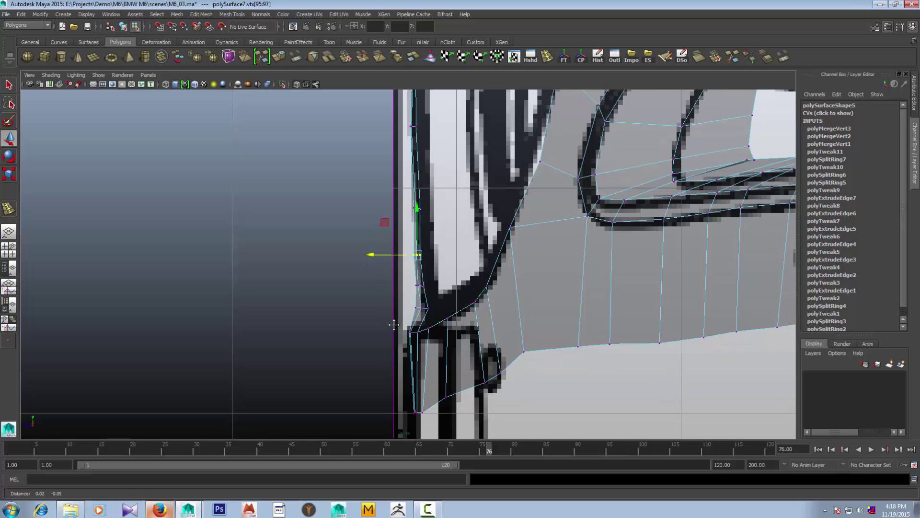
# Nudge the next vertices near the fender and grille corners onto the outline, then restore four views
pyautogui.click(407, 328)
pyautogui.moveTo(407, 330); pyautogui.dragTo(415, 330)
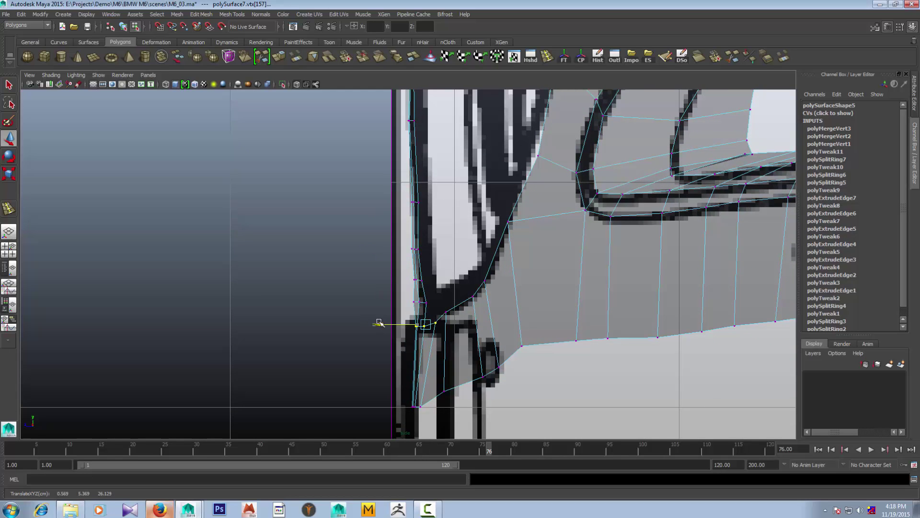
pyautogui.click(416, 302)
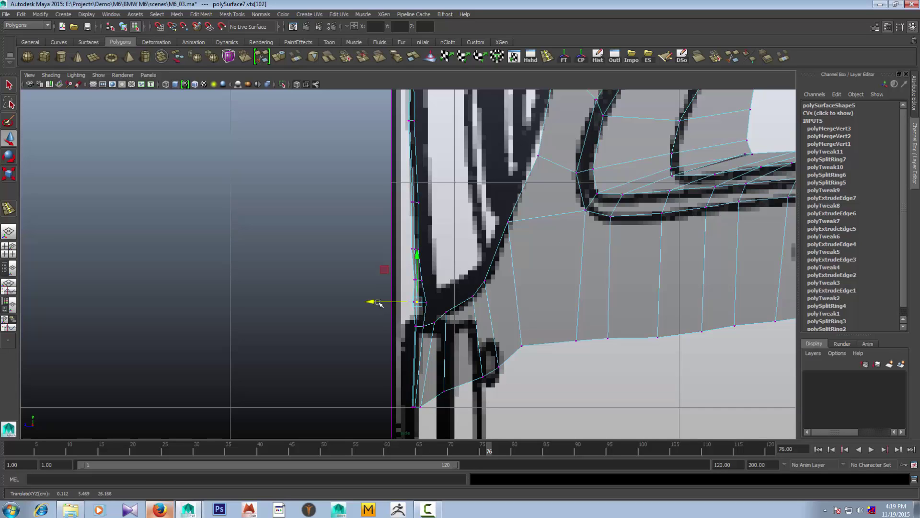
pyautogui.moveTo(374, 302); pyautogui.dragTo(380, 302)
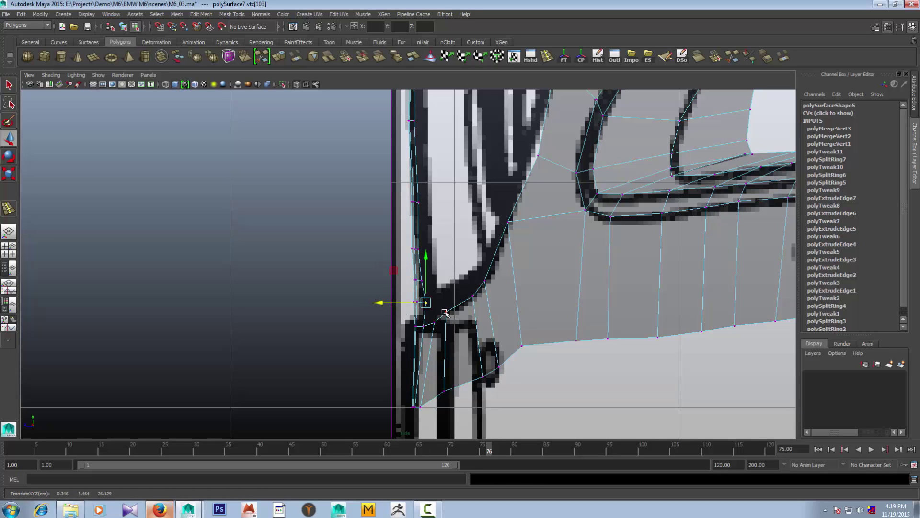
pyautogui.click(445, 312)
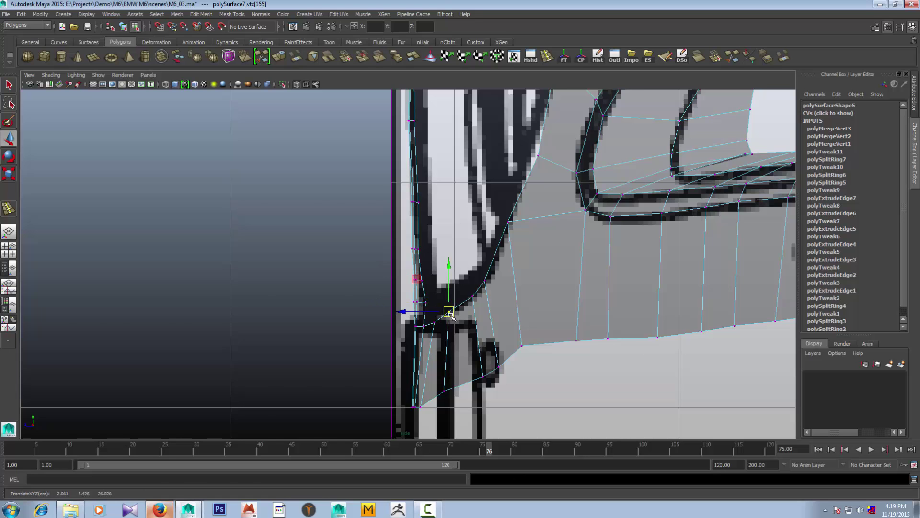
pyautogui.scroll(-10, 446, 311)
pyautogui.press('space')
pyautogui.press('space')
# Check the grille strip up close, save the M6_03 scene, and return polySurface7 to object mode
pyautogui.scroll(-5, 405, 353)
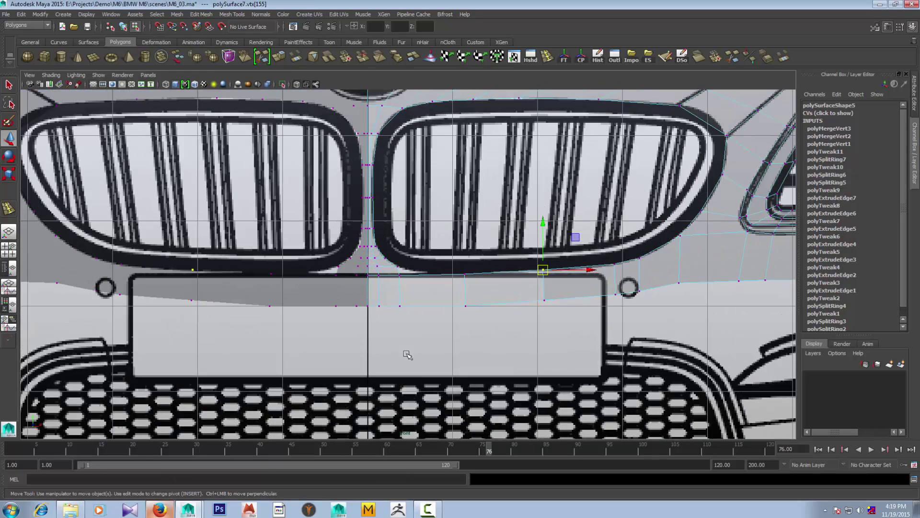
pyautogui.scroll(3, 409, 354)
pyautogui.scroll(2, 407, 353)
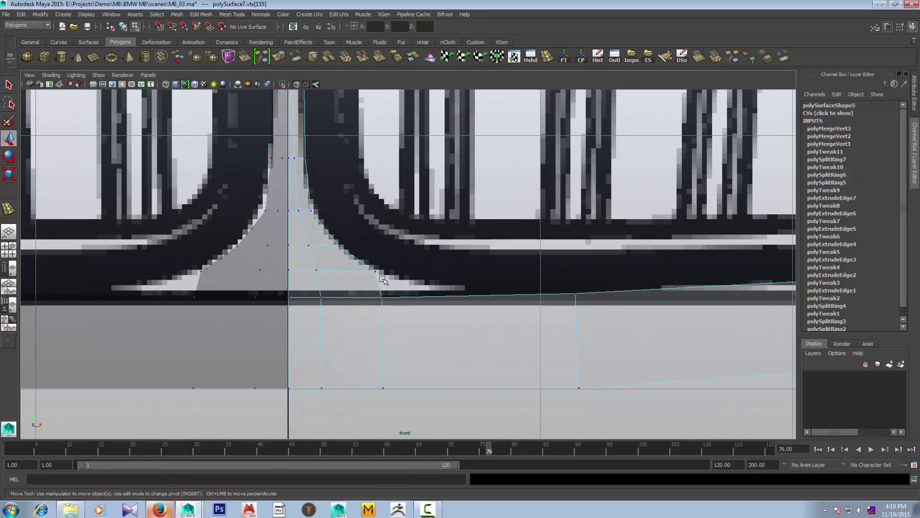
pyautogui.scroll(-5, 449, 288)
pyautogui.scroll(2, 448, 287)
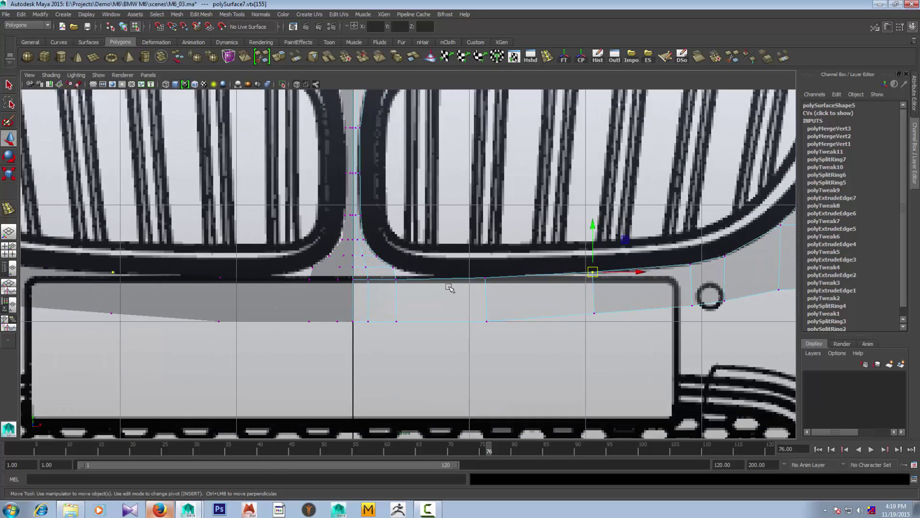
pyautogui.scroll(2, 447, 287)
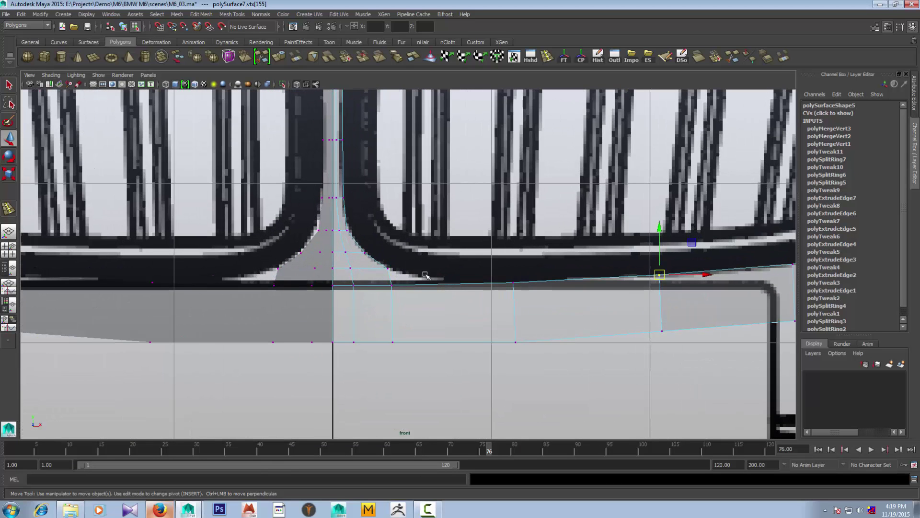
pyautogui.scroll(-3, 463, 286)
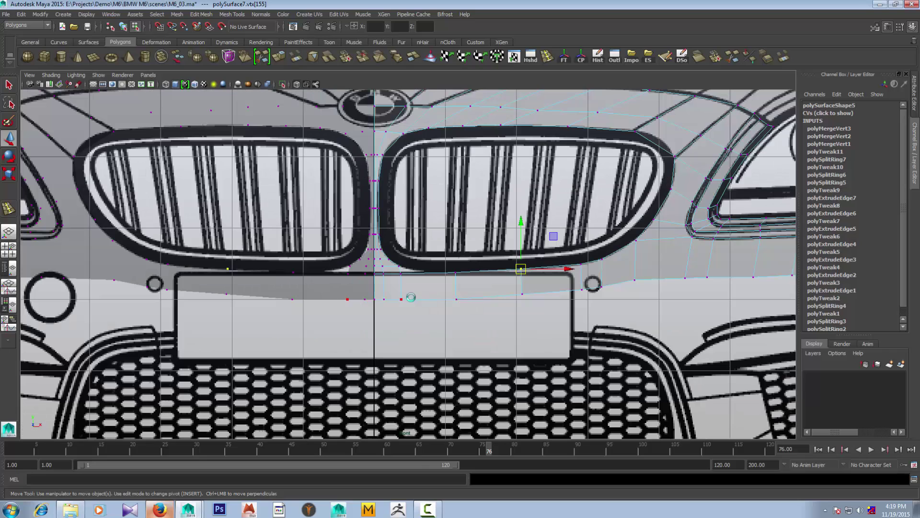
pyautogui.hotkey('ctrl', 's')
pyautogui.press('F8')
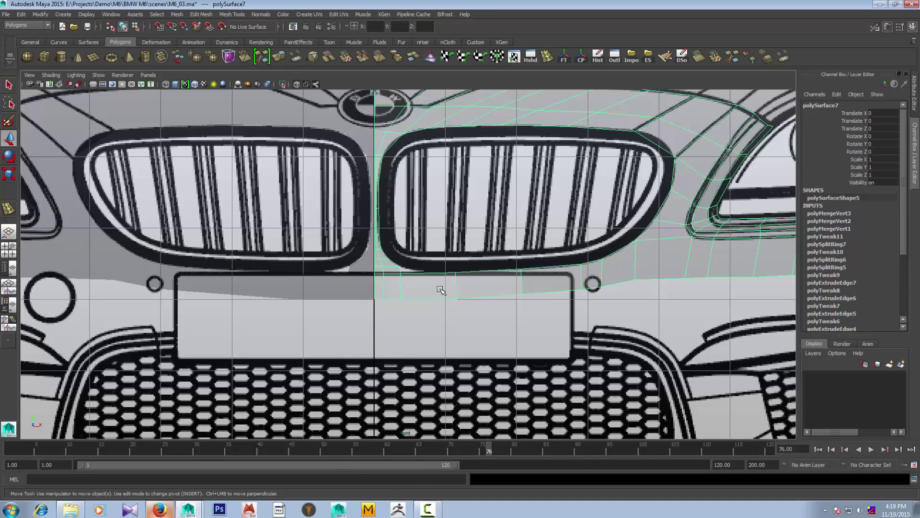
# Pan and zoom the front view onto the right grille's lower inner corner
pyautogui.scroll(-3, 441, 290)
pyautogui.scroll(-2, 519, 294)
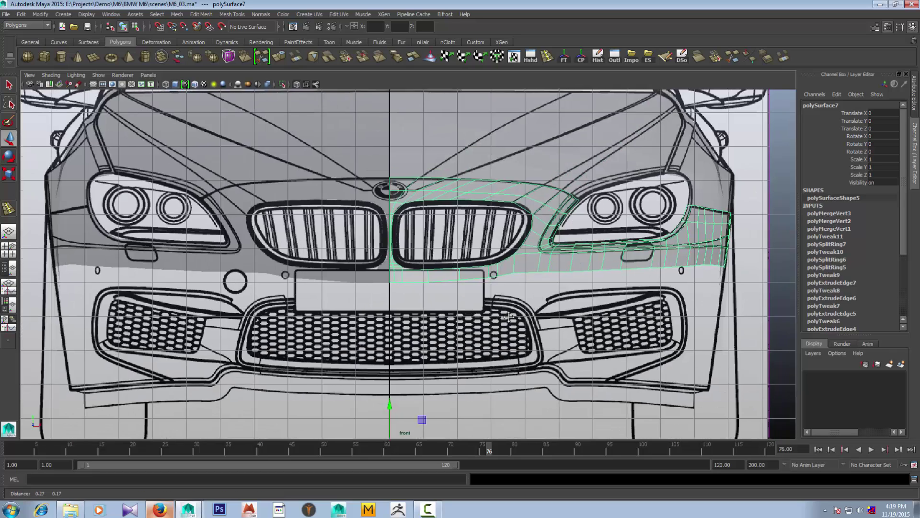
pyautogui.scroll(2, 485, 329)
pyautogui.keyDown('alt'); pyautogui.moveTo(445, 324); pyautogui.dragTo(468, 310, button='middle'); pyautogui.keyUp('alt')
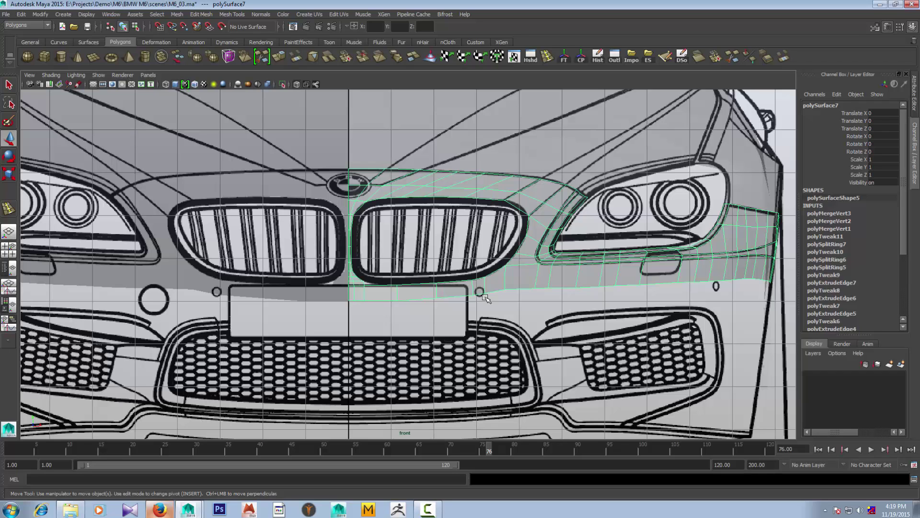
pyautogui.scroll(1, 486, 298)
pyautogui.scroll(2, 431, 302)
pyautogui.scroll(1, 422, 316)
pyautogui.scroll(1, 415, 322)
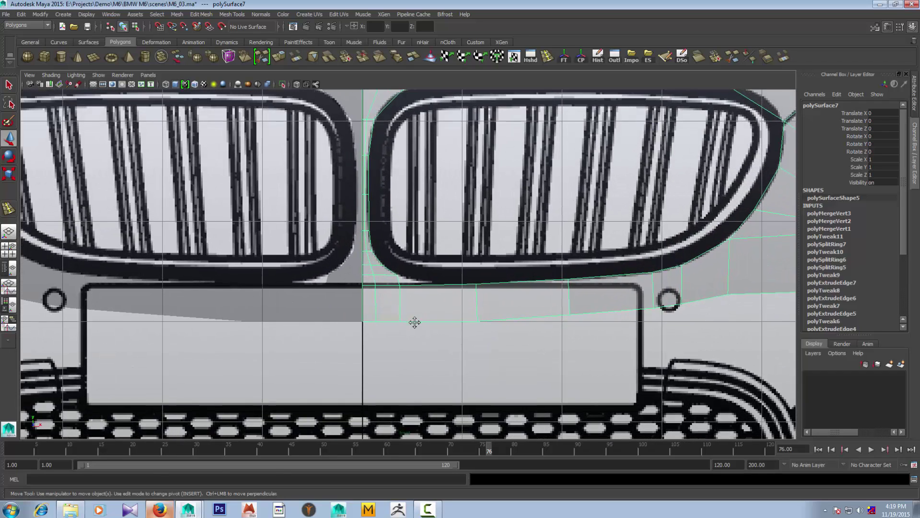
pyautogui.scroll(1, 415, 322)
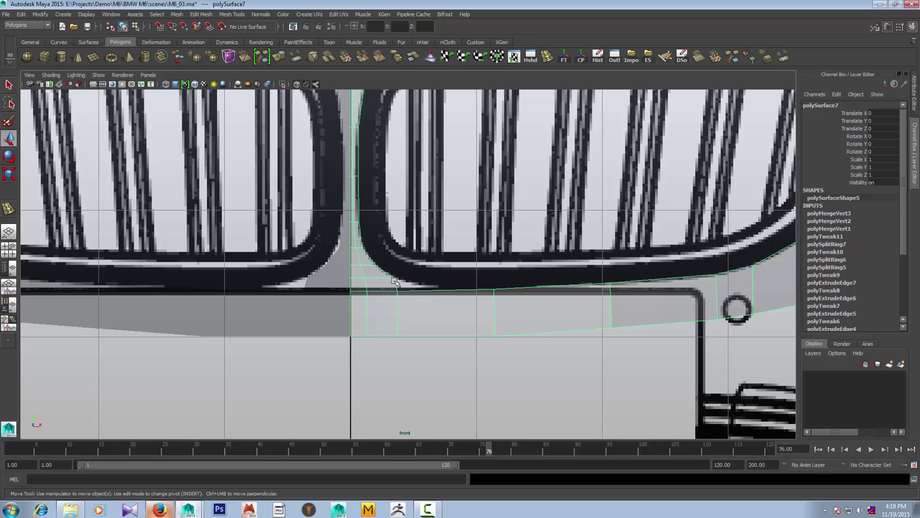
# Move vtx[162] up and right onto the grille outline, then return to object mode
pyautogui.press('F9')
pyautogui.click(394, 282)
pyautogui.scroll(1, 394, 303)
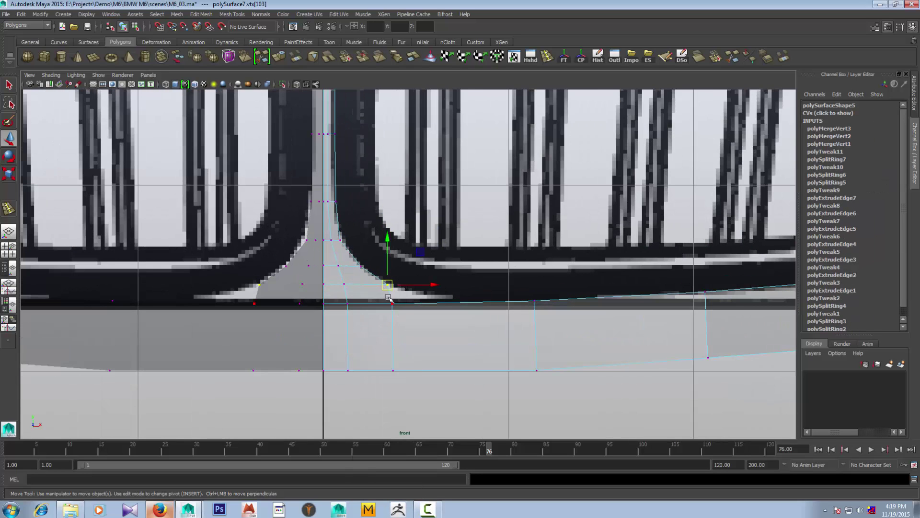
pyautogui.click(392, 303)
pyautogui.moveTo(392, 303); pyautogui.dragTo(410, 292)
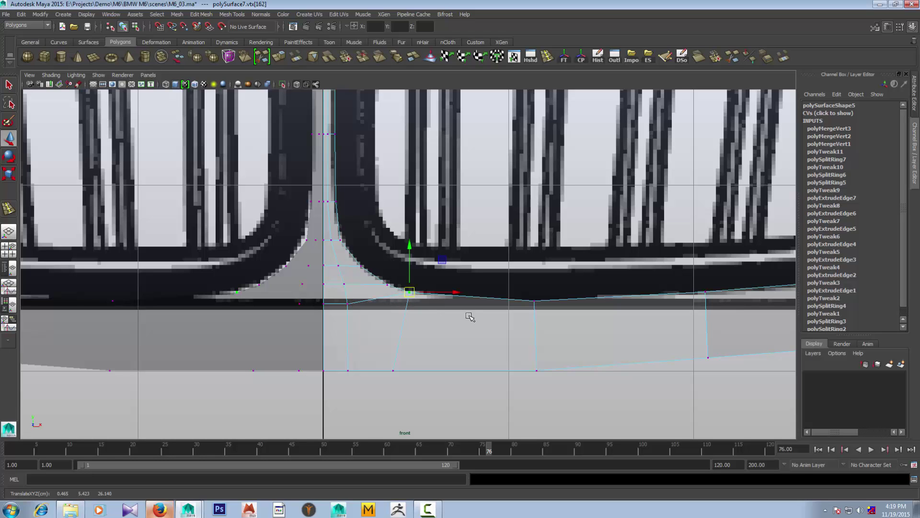
pyautogui.moveTo(438, 320); pyautogui.dragTo(472, 291, button='right')
# Maximise the perspective view facing the car front and put the bumper mesh into vertex mode
pyautogui.press('space')
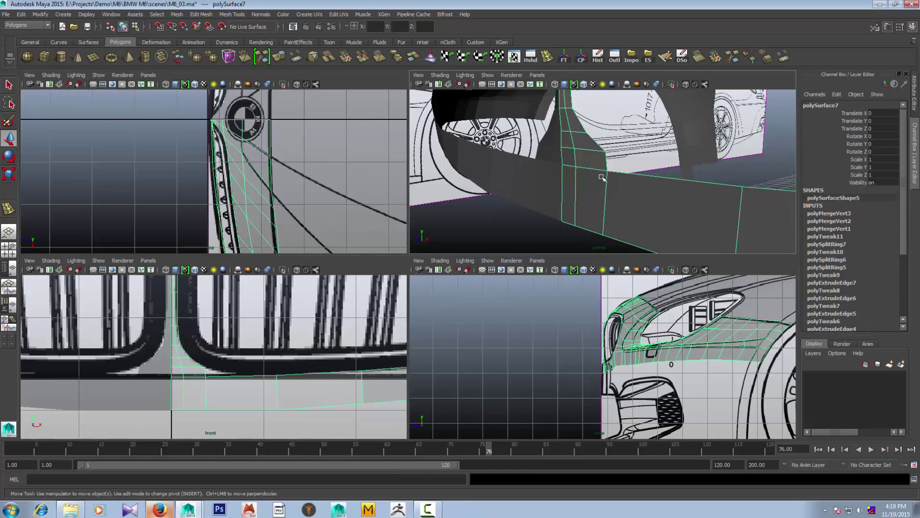
pyautogui.press('space')
pyautogui.moveTo(602, 178)
pyautogui.keyDown('alt'); pyautogui.mouseDown()
pyautogui.moveTo(514, 297)
pyautogui.moveTo(499, 268)
pyautogui.moveTo(422, 288)
pyautogui.mouseUp(); pyautogui.keyUp('alt')
pyautogui.scroll(3, 415, 278)
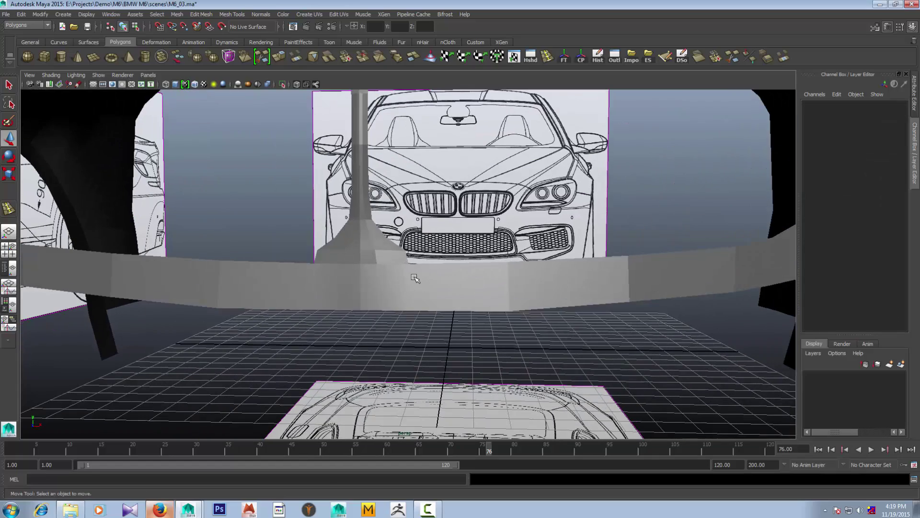
pyautogui.click(415, 279)
pyautogui.moveTo(415, 283); pyautogui.dragTo(415, 259, button='right')
# Slide three bumper-strip vertices near the centre line right along X to sit under the grille
pyautogui.click(409, 264)
pyautogui.moveTo(409, 263); pyautogui.dragTo(463, 265)
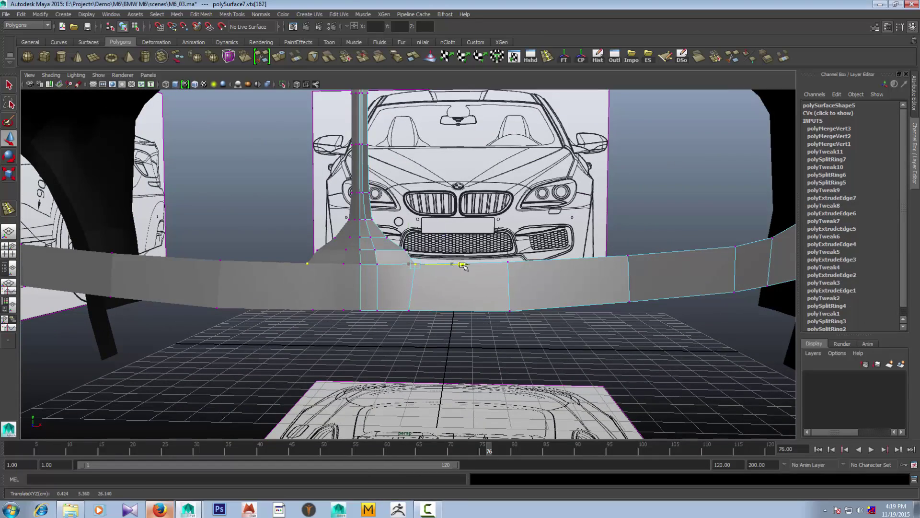
pyautogui.click(399, 250)
pyautogui.moveTo(405, 249); pyautogui.dragTo(437, 250)
pyautogui.click(409, 311)
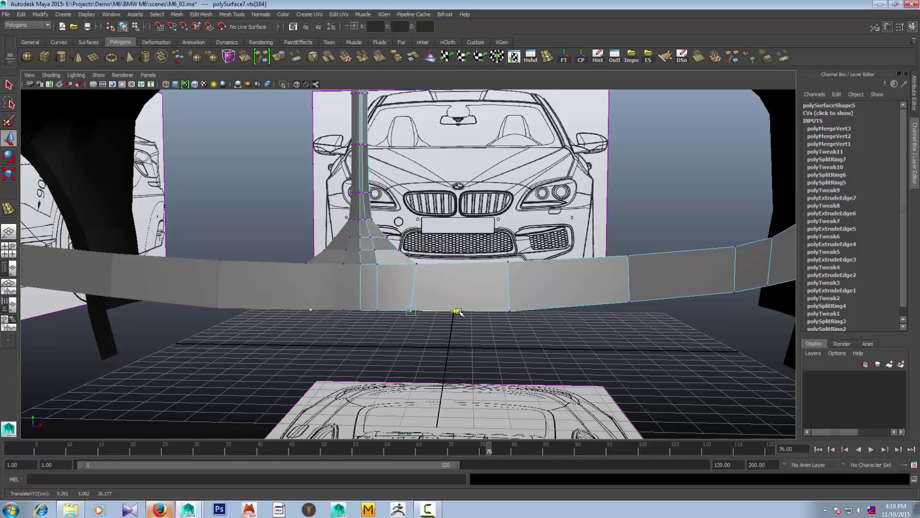
pyautogui.moveTo(458, 313); pyautogui.dragTo(470, 314)
# Check the vertex under the grille corner in the front view, then reselect the whole bumper mesh
pyautogui.press('space')
pyautogui.press('space')
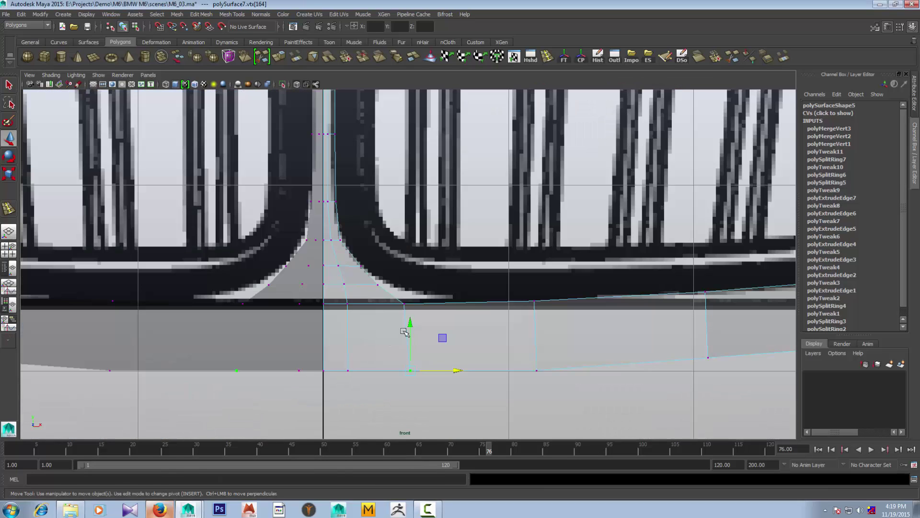
pyautogui.click(404, 302)
pyautogui.scroll(-5, 450, 336)
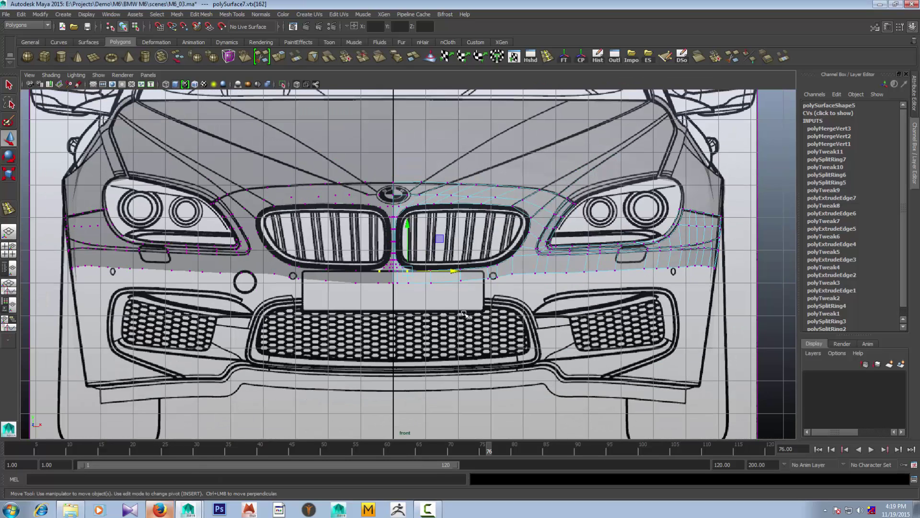
pyautogui.click(527, 278)
pyautogui.click(529, 269)
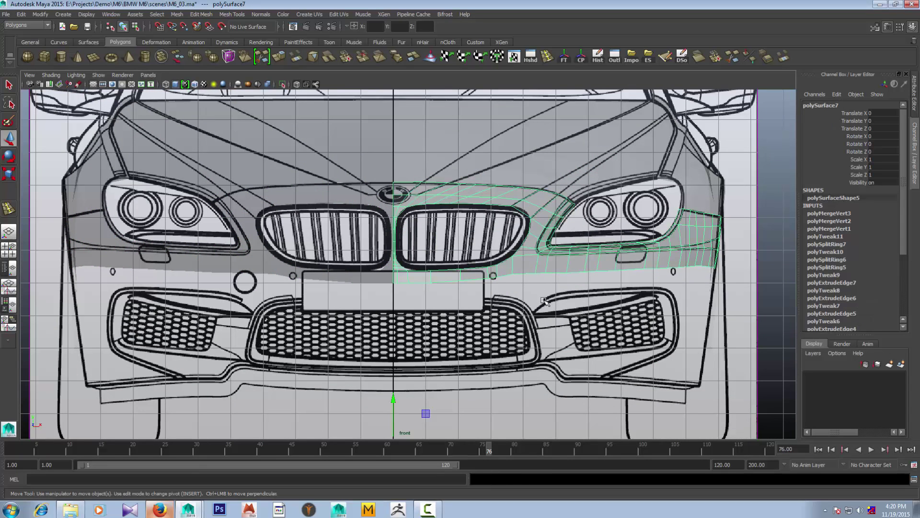
pyautogui.scroll(2, 545, 301)
pyautogui.scroll(2, 424, 294)
# Extrude the front fender's lower edge downward in the side view as polyExtrudeEdge8
pyautogui.moveTo(344, 282); pyautogui.dragTo(331, 285, button='right')
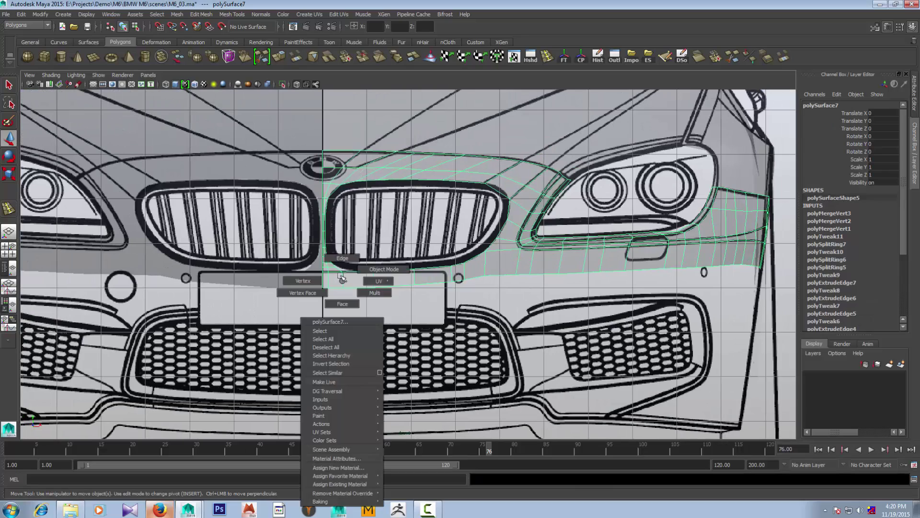
pyautogui.click(330, 282)
pyautogui.press('space')
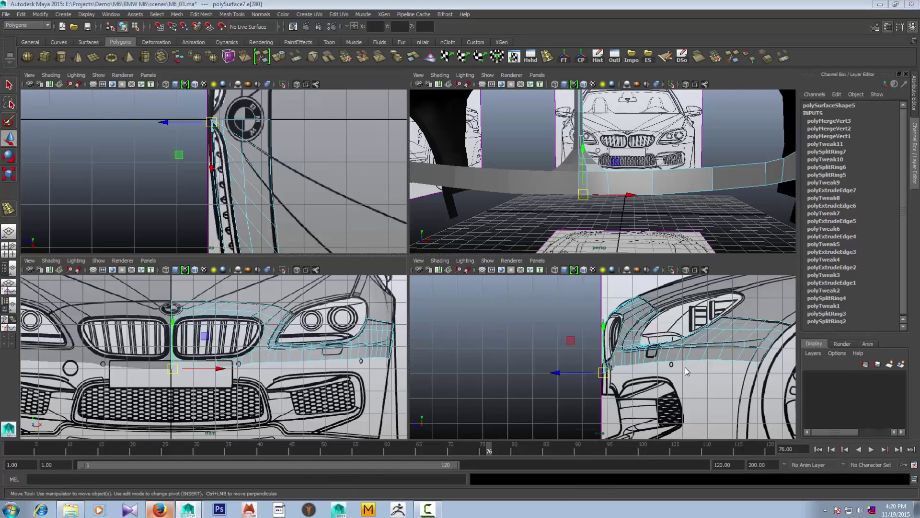
pyautogui.press('space')
pyautogui.scroll(2, 607, 316)
pyautogui.scroll(2, 607, 302)
pyautogui.click(603, 255)
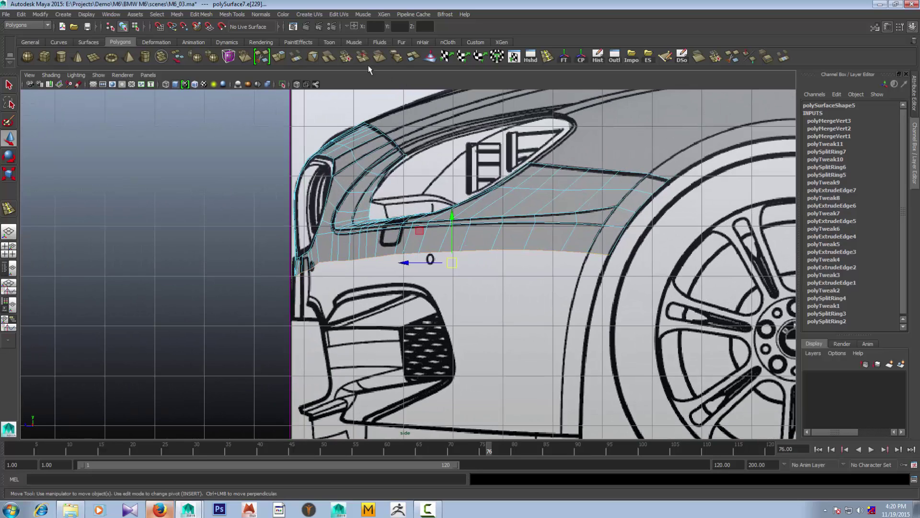
pyautogui.click(280, 57)
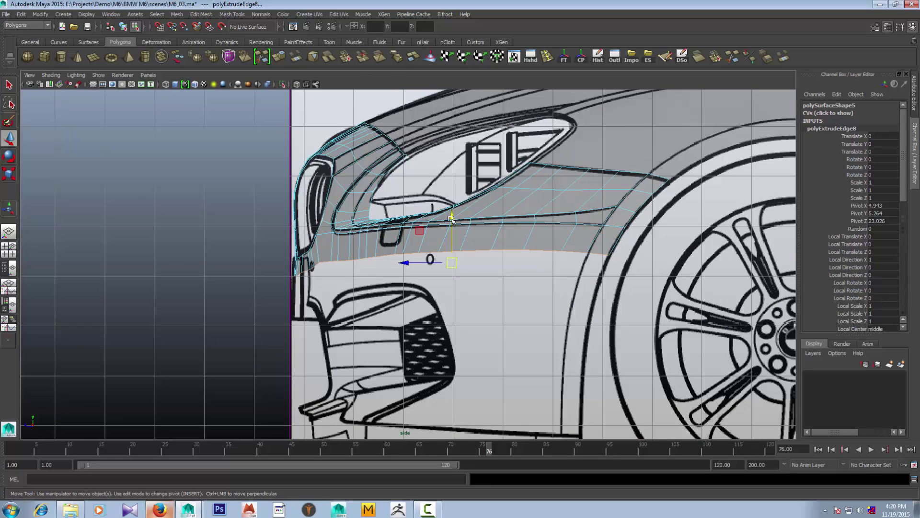
pyautogui.moveTo(451, 218); pyautogui.dragTo(451, 246)
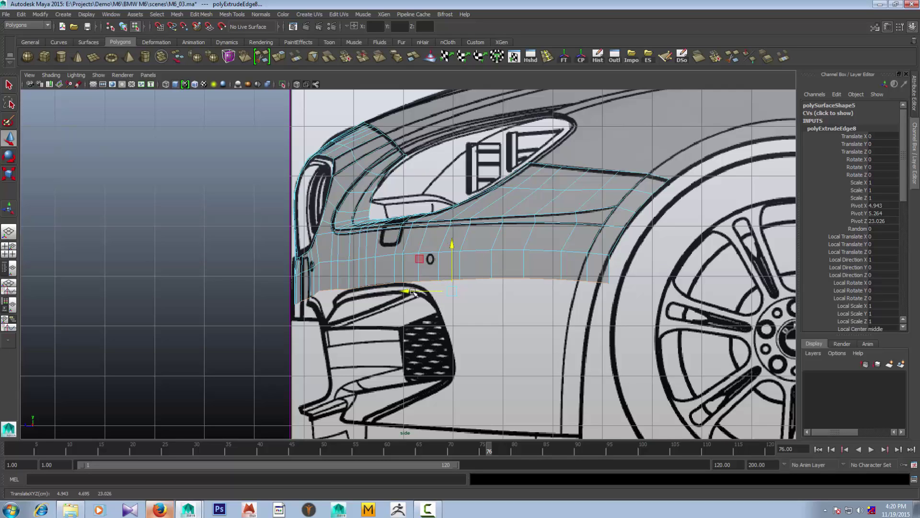
# Undo the edge strip's move and pan the front view from the grille toward the headlight
pyautogui.moveTo(405, 291); pyautogui.dragTo(397, 292)
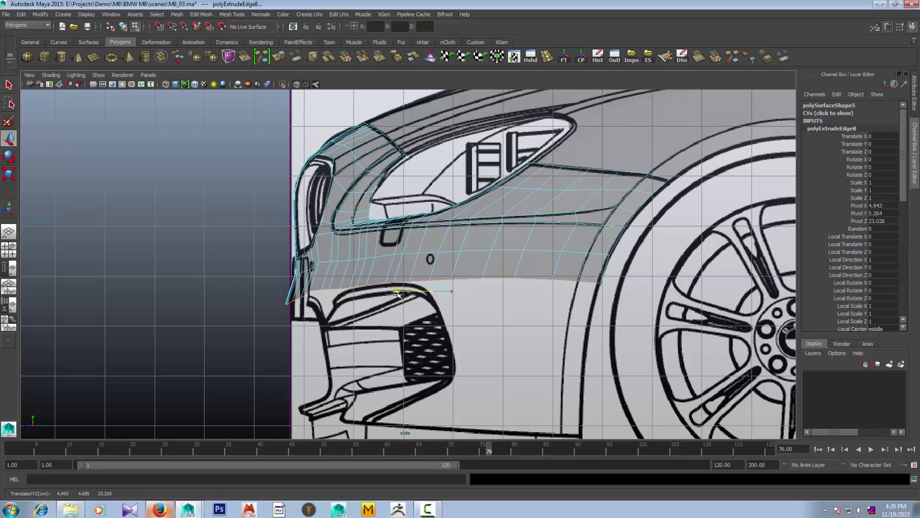
pyautogui.hotkey('ctrl', 'z')
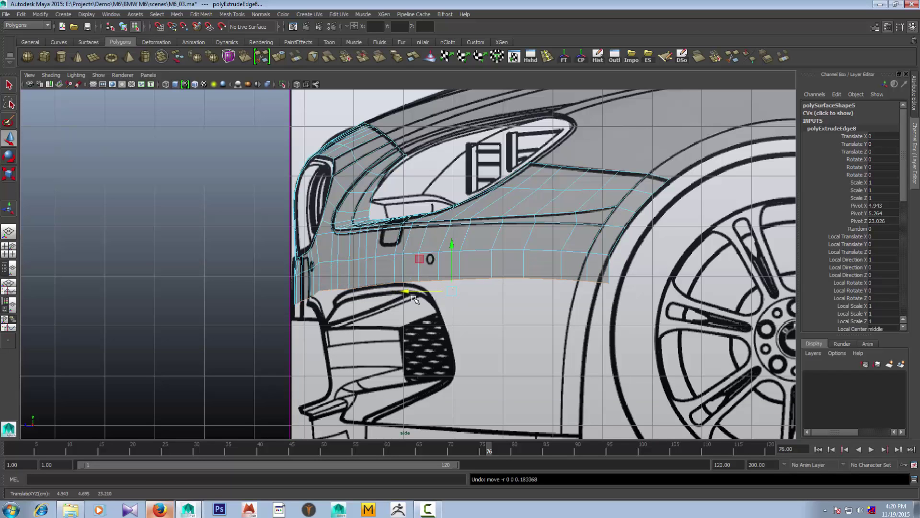
pyautogui.press('space')
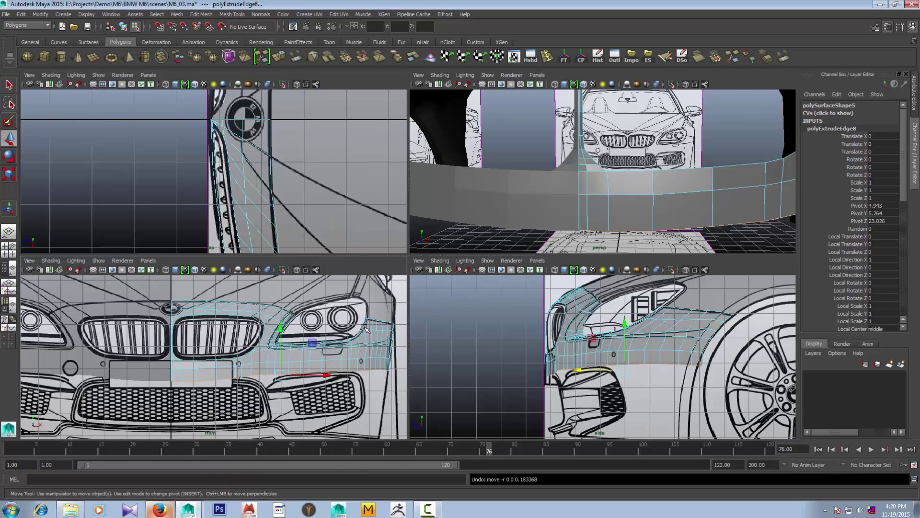
pyautogui.press('space')
pyautogui.keyDown('alt'); pyautogui.moveTo(411, 312); pyautogui.dragTo(380, 312, button='middle'); pyautogui.keyUp('alt')
pyautogui.keyDown('alt'); pyautogui.moveTo(539, 311); pyautogui.dragTo(375, 311, button='middle'); pyautogui.keyUp('alt')
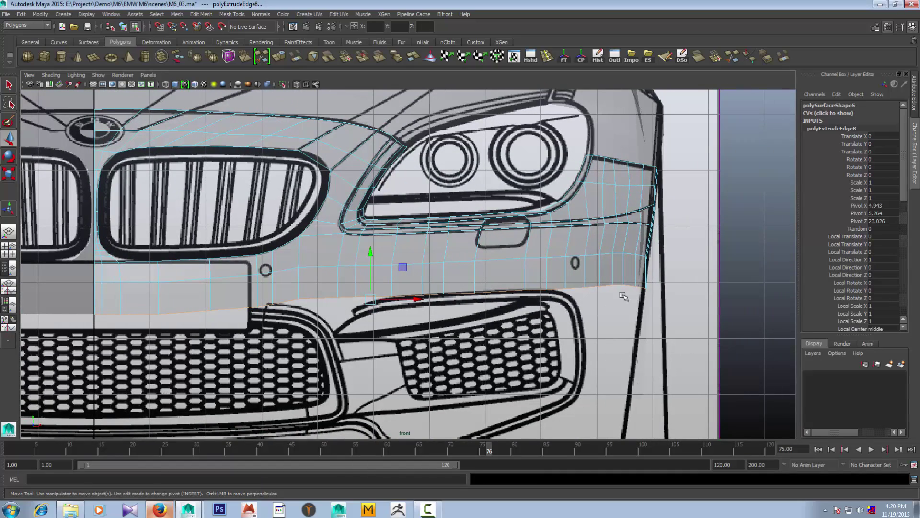
# In the side view, select the fender's lower-edge vertices and slide them toward the car front
pyautogui.moveTo(627, 286); pyautogui.dragTo(593, 279, button='right')
pyautogui.press('space')
pyautogui.press('space')
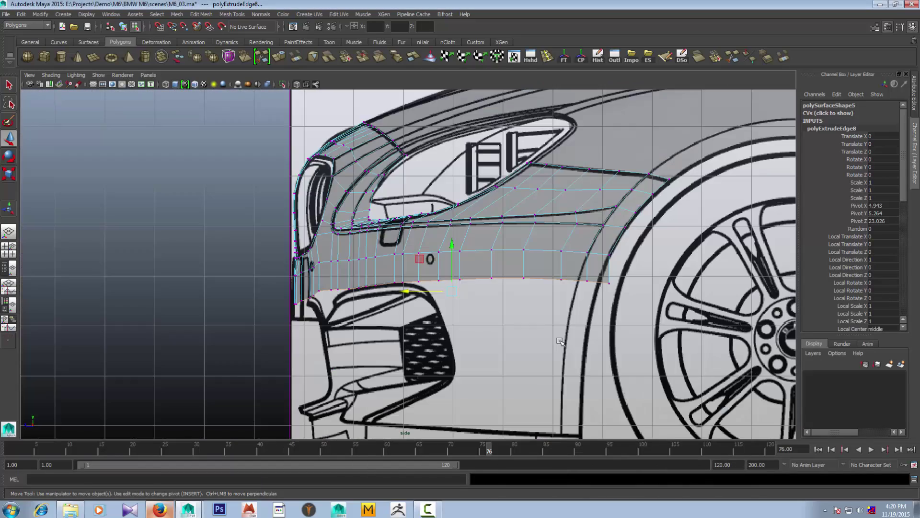
pyautogui.keyDown('alt'); pyautogui.moveTo(608, 331); pyautogui.dragTo(541, 327, button='middle'); pyautogui.keyUp('alt')
pyautogui.moveTo(459, 270); pyautogui.dragTo(623, 290)
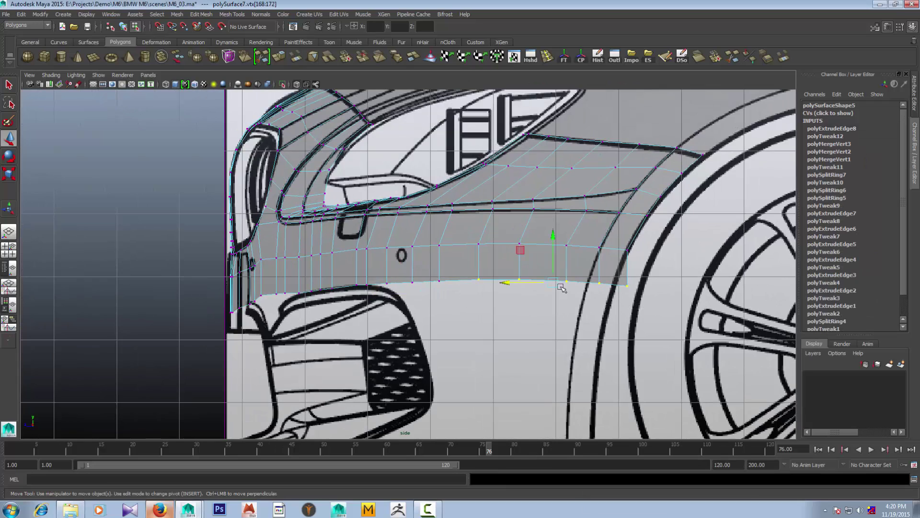
pyautogui.moveTo(556, 284); pyautogui.dragTo(538, 284)
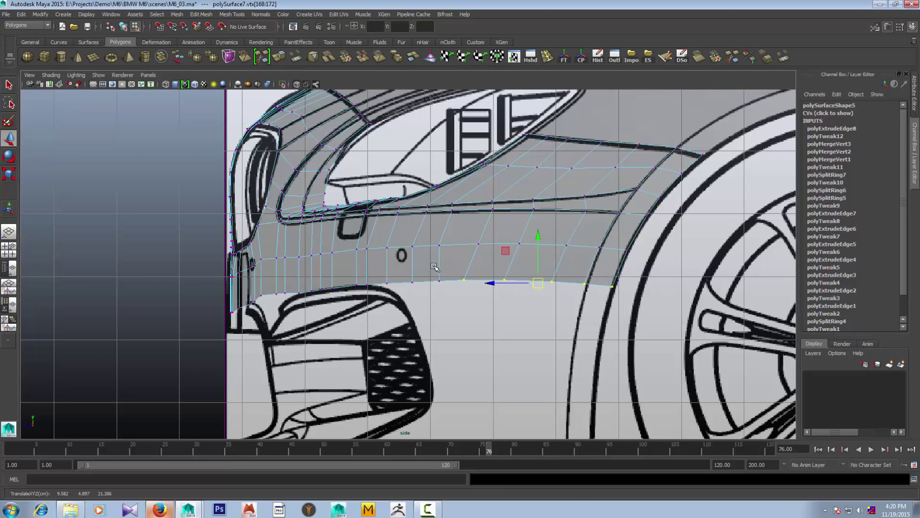
# Select lower-edge vertices 173, 175 and 176 one at a time, stepping along the edge
pyautogui.click(388, 281)
pyautogui.click(386, 282)
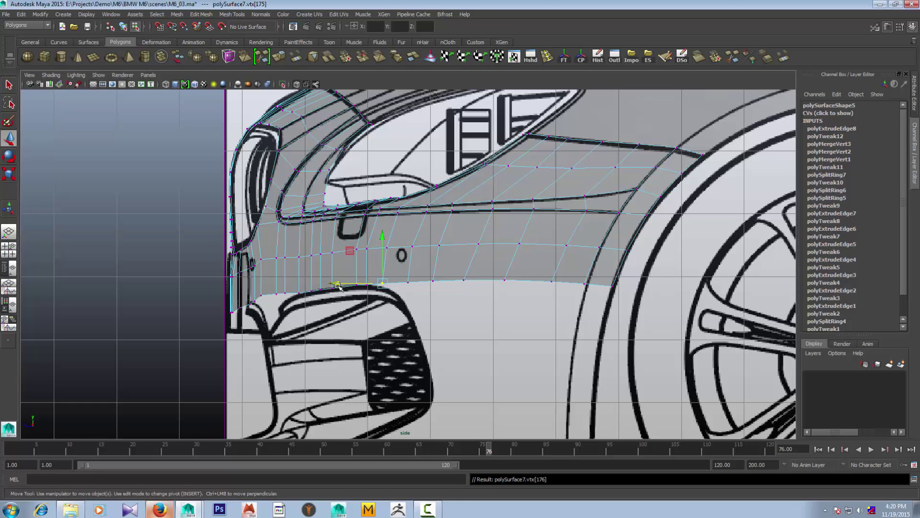
pyautogui.click(365, 284)
pyautogui.press('Left')
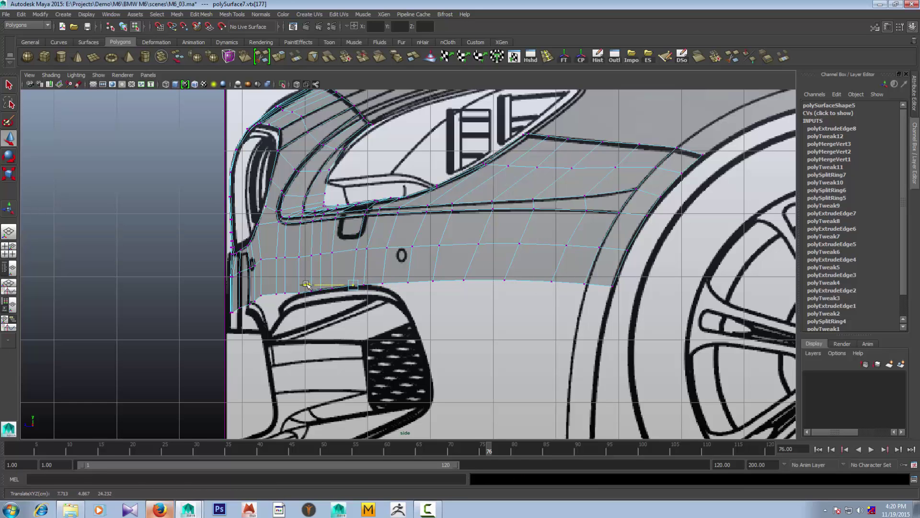
# In the front view, frame the selected vertex and step through lower-edge vertices to 176
pyautogui.press('Right')
pyautogui.press('Right')
pyautogui.press('space')
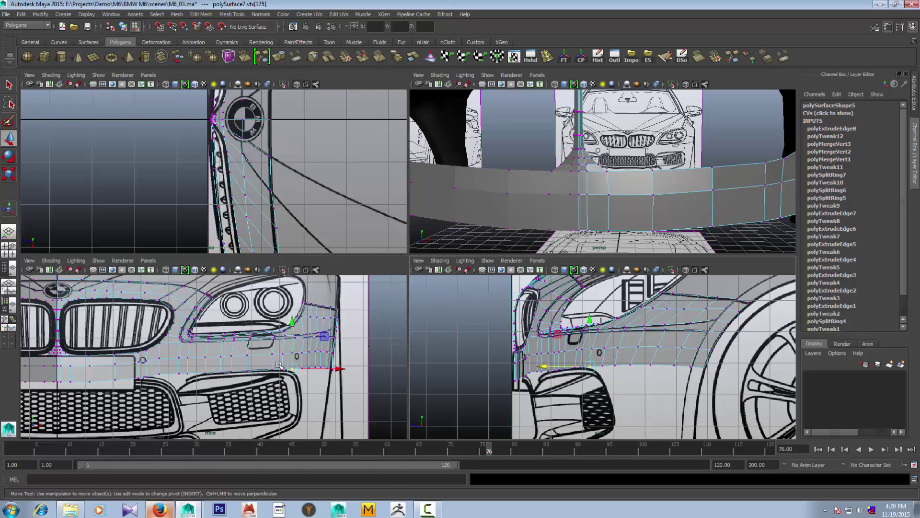
pyautogui.press('space')
pyautogui.press('f')
pyautogui.scroll(-5, 471, 302)
pyautogui.scroll(2, 450, 278)
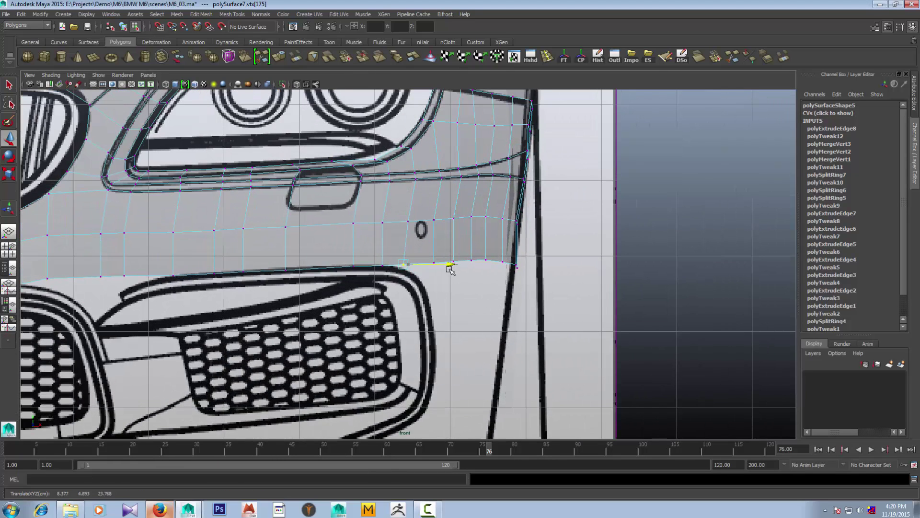
pyautogui.press('Left')
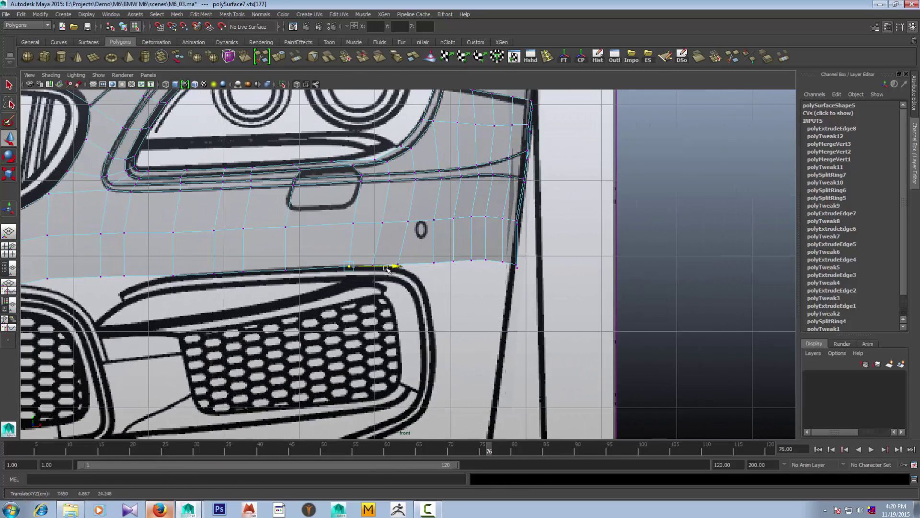
pyautogui.press('Left')
pyautogui.press('Left')
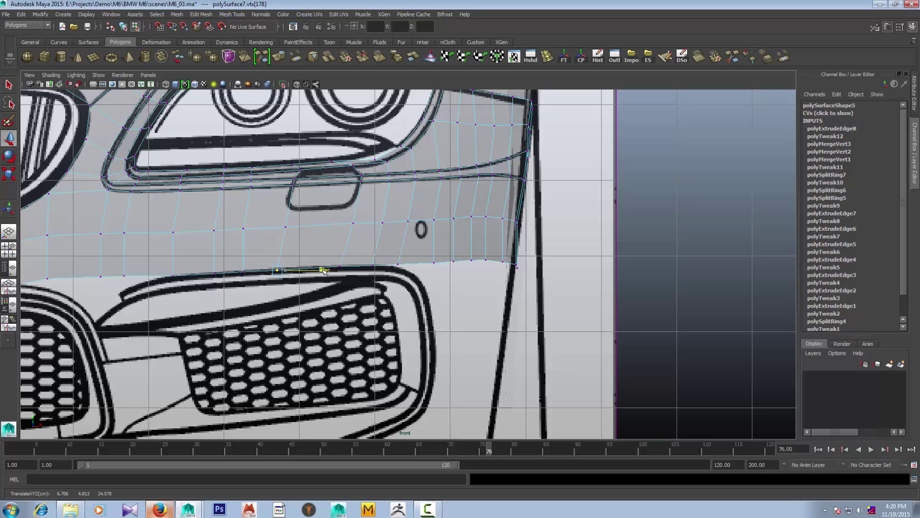
pyautogui.press('Right')
pyautogui.press('Right')
# Shift vertices 168–174 slightly left onto the blueprint, then move vertex 175 along X in side view
pyautogui.moveTo(539, 278); pyautogui.dragTo(420, 254)
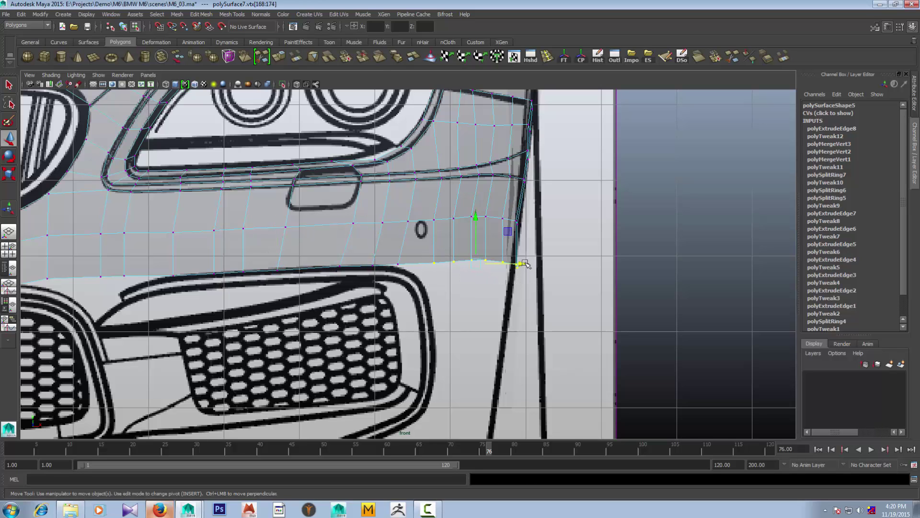
pyautogui.moveTo(518, 264); pyautogui.dragTo(512, 270)
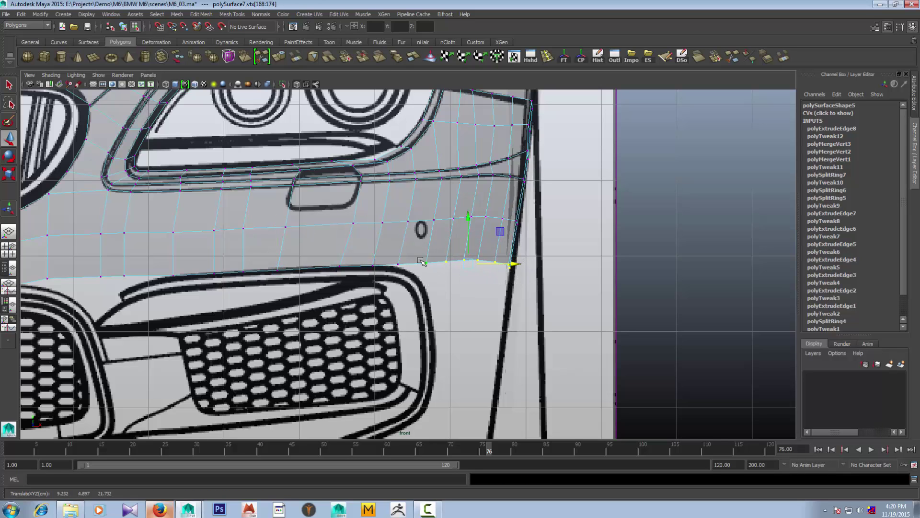
pyautogui.click(399, 264)
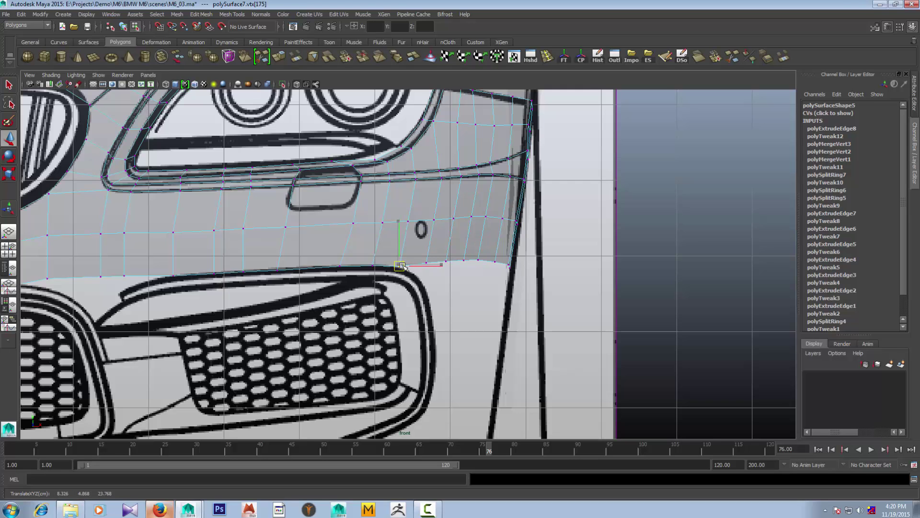
pyautogui.press('space')
pyautogui.moveTo(463, 316); pyautogui.dragTo(489, 318)
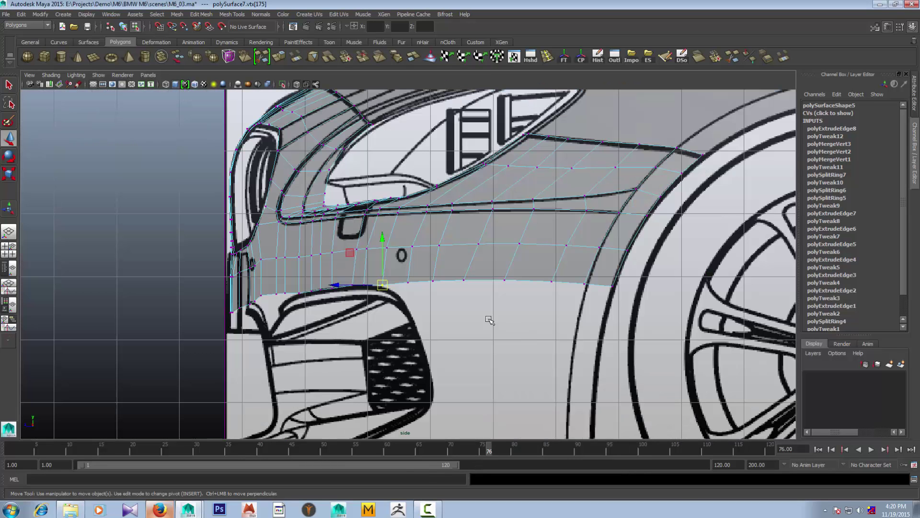
pyautogui.click(384, 253)
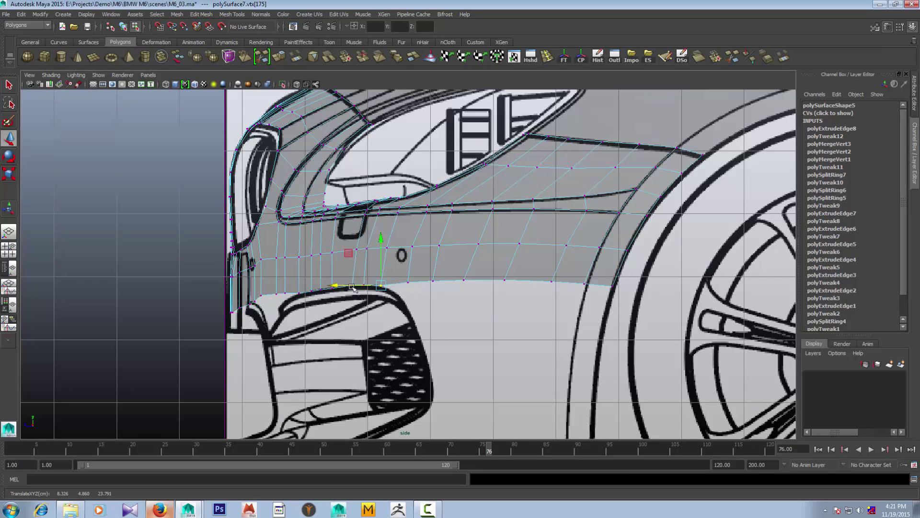
# Select vertices 168–169, then pan the side view and select front-end vertices 180–191
pyautogui.moveTo(573, 273); pyautogui.dragTo(621, 295)
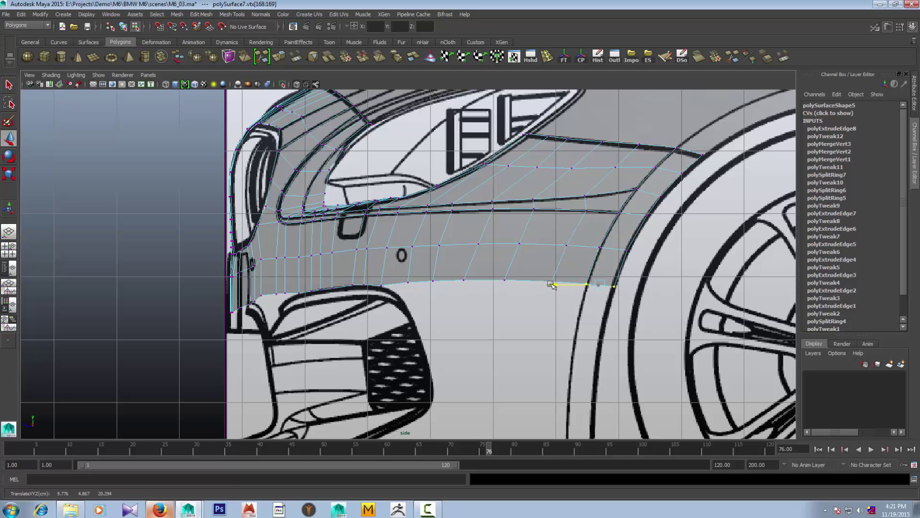
pyautogui.keyDown('alt'); pyautogui.moveTo(550, 285); pyautogui.dragTo(615, 269, button='middle'); pyautogui.keyUp('alt')
pyautogui.scroll(2, 325, 280)
pyautogui.keyDown('alt'); pyautogui.moveTo(335, 301); pyautogui.dragTo(347, 298, button='middle'); pyautogui.keyUp('alt')
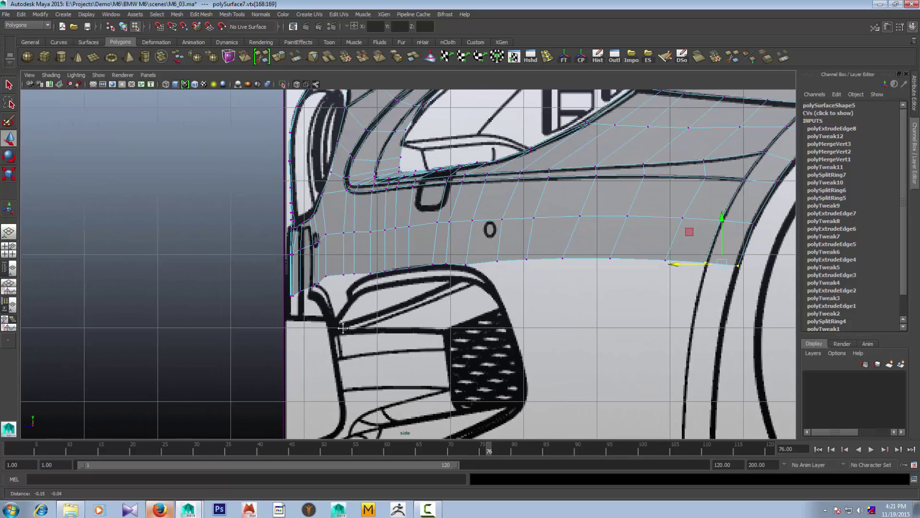
pyautogui.moveTo(259, 269); pyautogui.dragTo(292, 301)
# Return to four views and inspect the front view around the grille and headlight
pyautogui.press('space')
pyautogui.press('space')
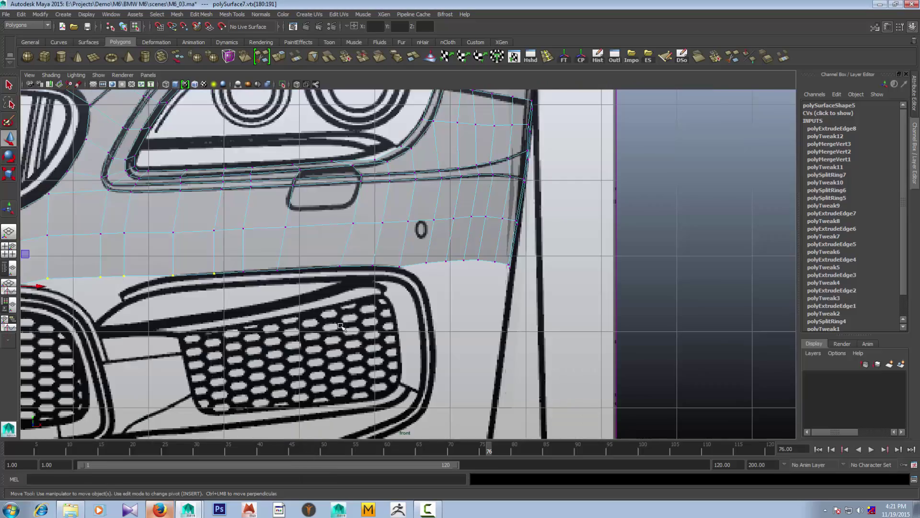
pyautogui.scroll(-2, 417, 324)
pyautogui.scroll(2, 418, 324)
pyautogui.moveTo(384, 335)
pyautogui.keyDown('alt'); pyautogui.mouseDown(button='middle')
pyautogui.moveTo(417, 325)
pyautogui.moveTo(494, 325)
pyautogui.mouseUp(button='middle'); pyautogui.keyUp('alt')
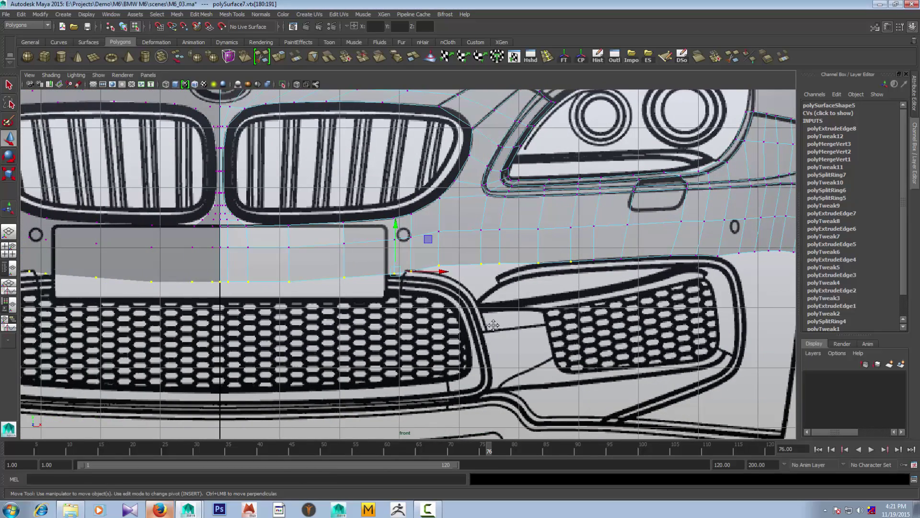
pyautogui.scroll(-4, 494, 326)
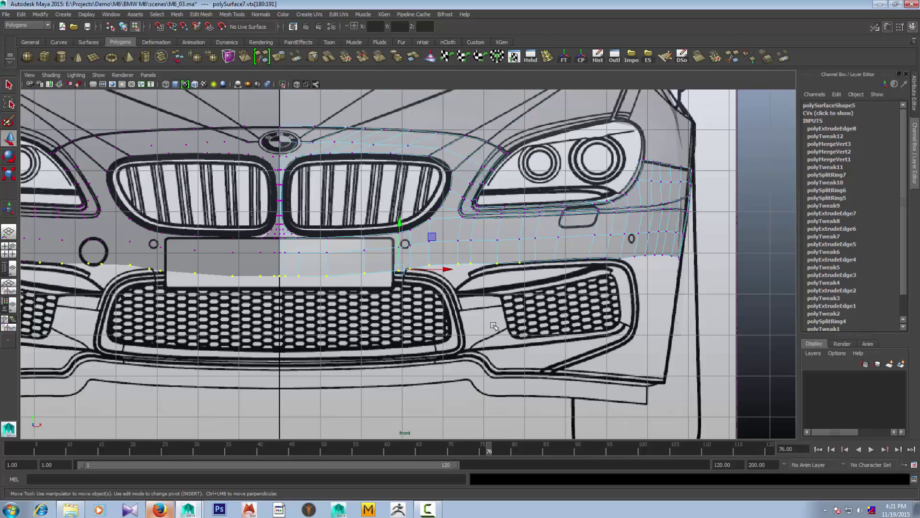
pyautogui.scroll(2, 494, 326)
pyautogui.scroll(2, 493, 326)
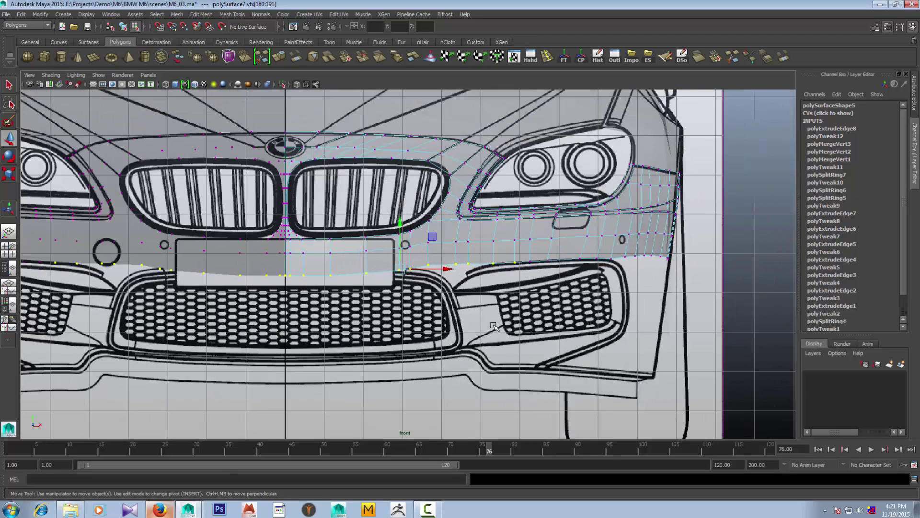
pyautogui.scroll(-1, 494, 326)
# Bring up Firefox and view the M6 side-view photo, then the front-view photo
pyautogui.click(160, 509)
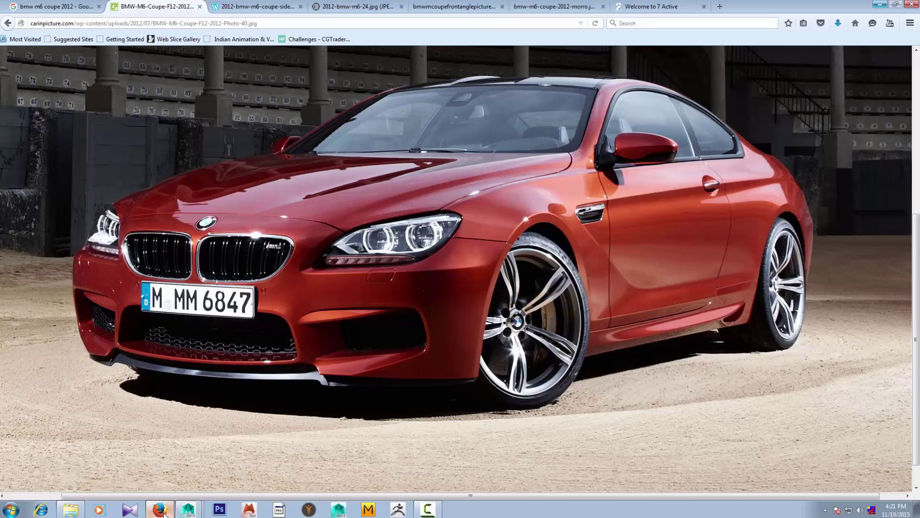
pyautogui.click(283, 6)
pyautogui.click(363, 4)
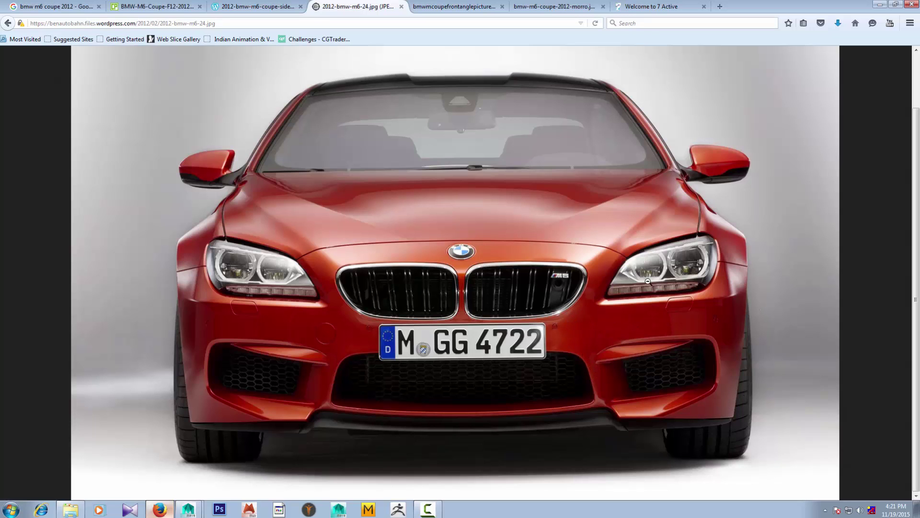
# Back in Maya, try lowering front-end vertex 182 onto the blueprint line, then undo it
pyautogui.click(880, 5)
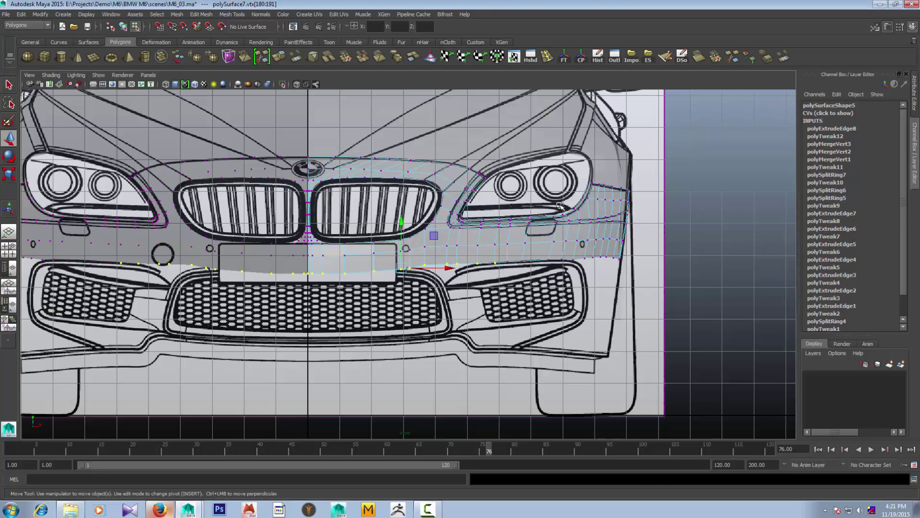
pyautogui.scroll(1, 541, 239)
pyautogui.scroll(2, 546, 244)
pyautogui.scroll(1, 555, 253)
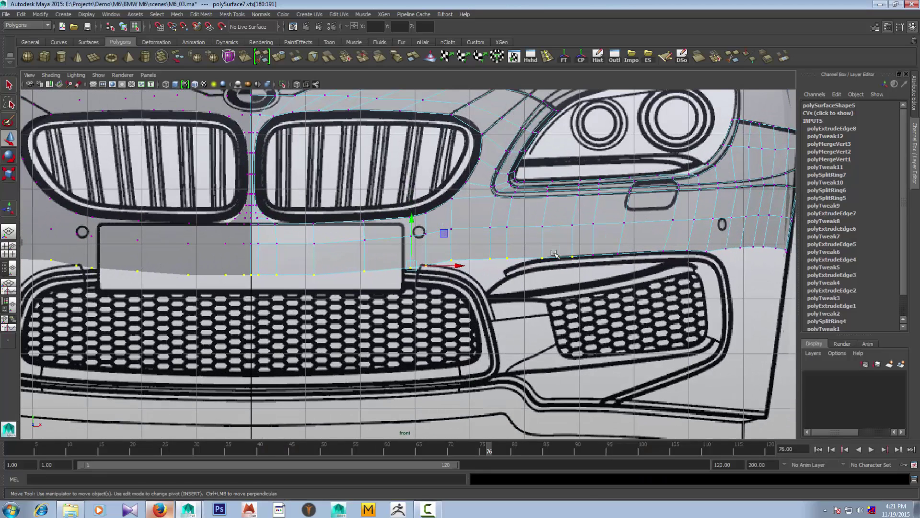
pyautogui.click(507, 259)
pyautogui.moveTo(508, 216); pyautogui.dragTo(509, 224)
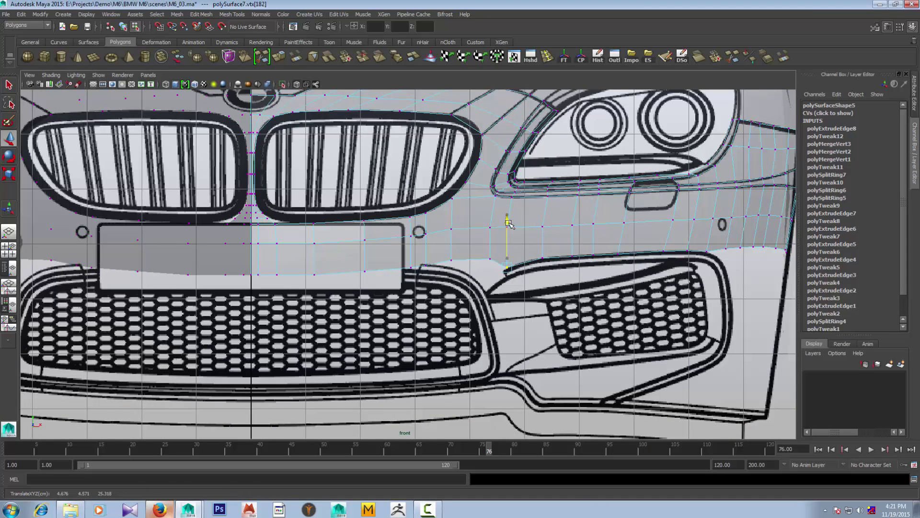
pyautogui.hotkey('ctrl', 'z')
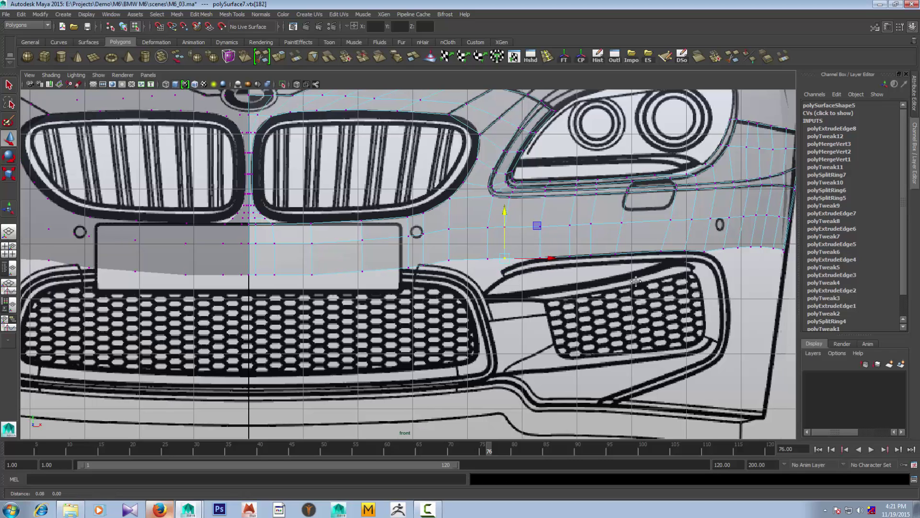
# Raise the bumper's bottom vertex row under the headlight onto the blueprint line
pyautogui.keyDown('alt'); pyautogui.moveTo(676, 280); pyautogui.dragTo(572, 285, button='middle'); pyautogui.keyUp('alt')
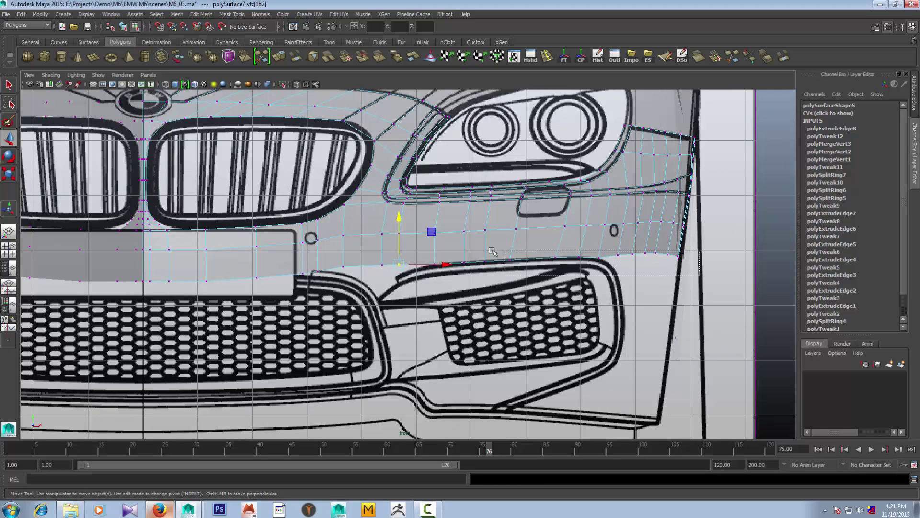
pyautogui.moveTo(323, 247); pyautogui.dragTo(688, 273)
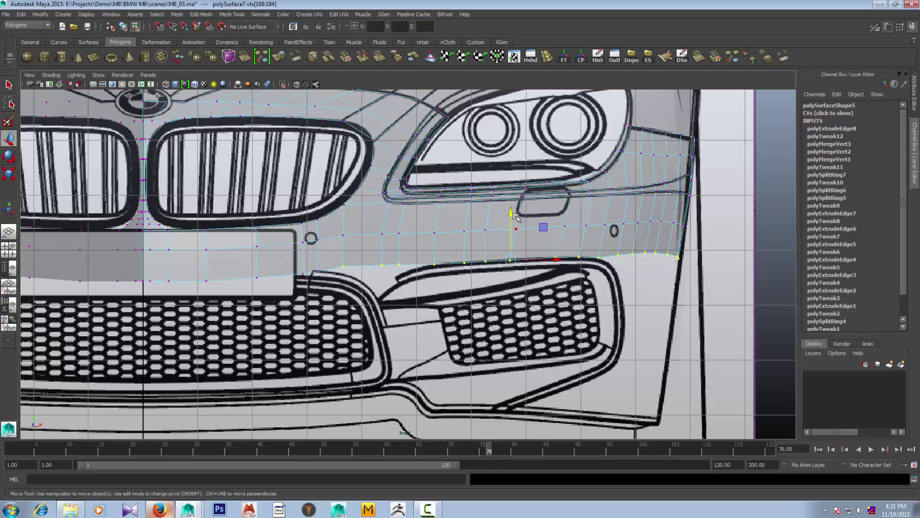
pyautogui.moveTo(512, 212); pyautogui.dragTo(514, 209)
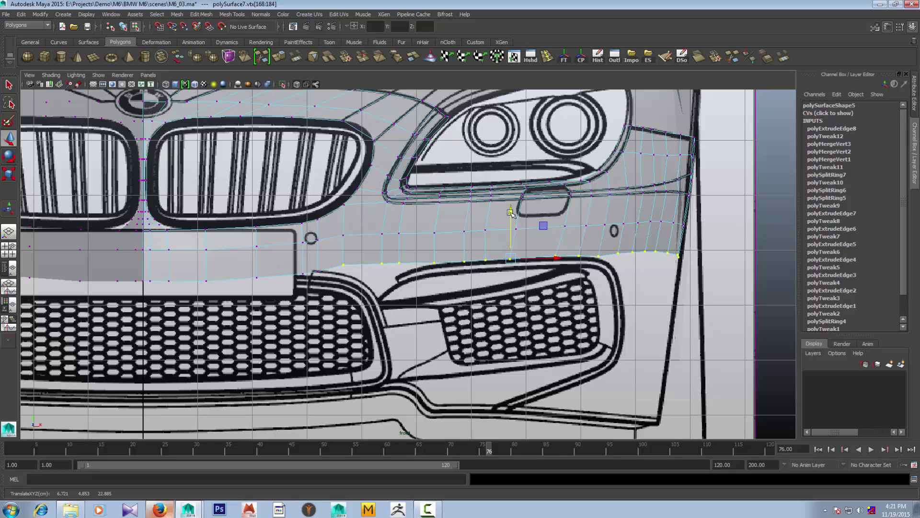
pyautogui.moveTo(511, 214); pyautogui.dragTo(517, 207)
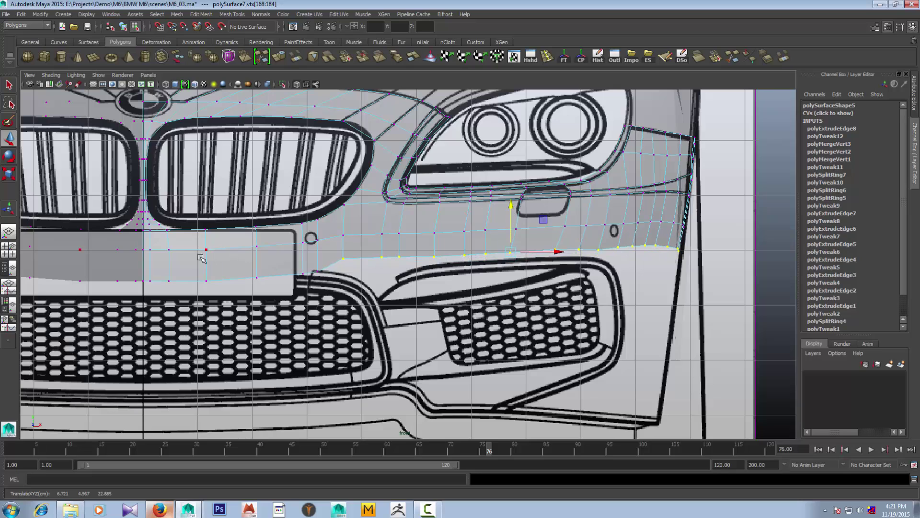
# Raise the bottom vertices and top-edge vertices around the license plate, then return to object mode
pyautogui.moveTo(137, 274); pyautogui.dragTo(328, 288)
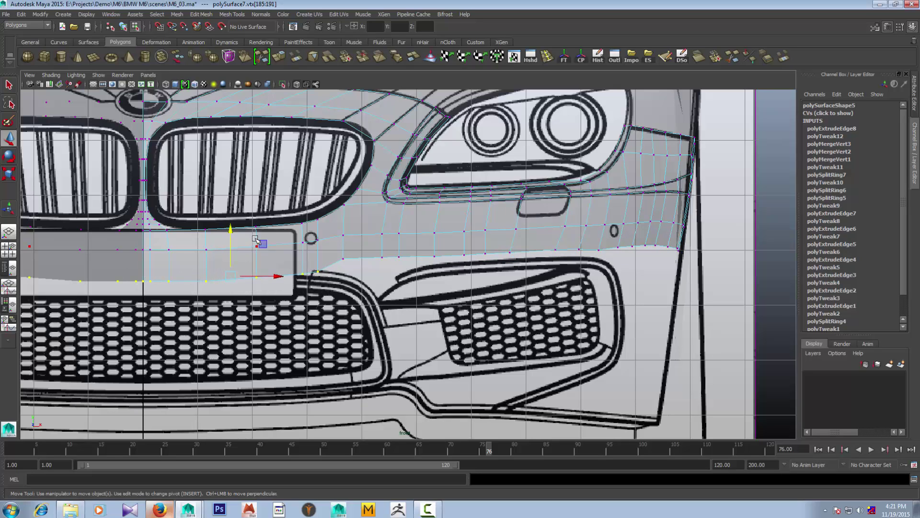
pyautogui.moveTo(233, 234); pyautogui.dragTo(234, 224)
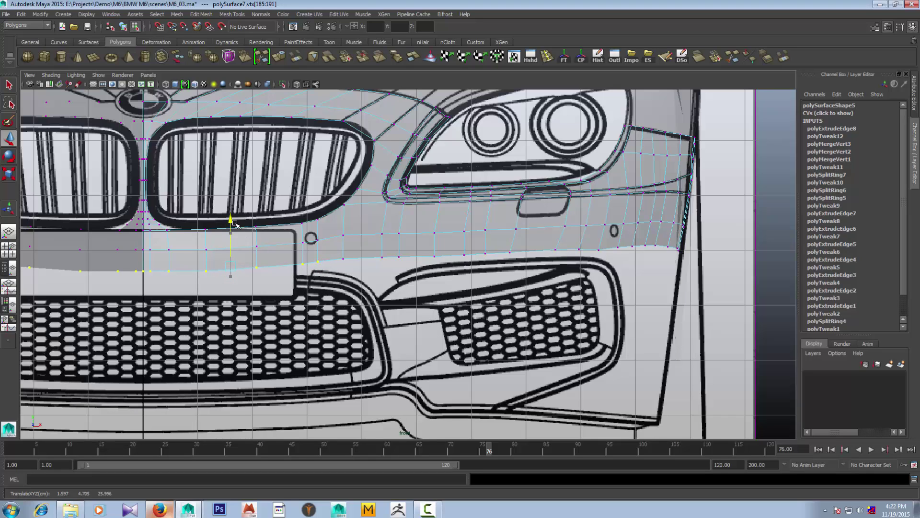
pyautogui.moveTo(326, 248)
pyautogui.mouseDown()
pyautogui.moveTo(143, 249)
pyautogui.moveTo(259, 249)
pyautogui.mouseUp()
pyautogui.moveTo(139, 244)
pyautogui.mouseDown()
pyautogui.moveTo(319, 253)
pyautogui.moveTo(312, 244)
pyautogui.mouseUp()
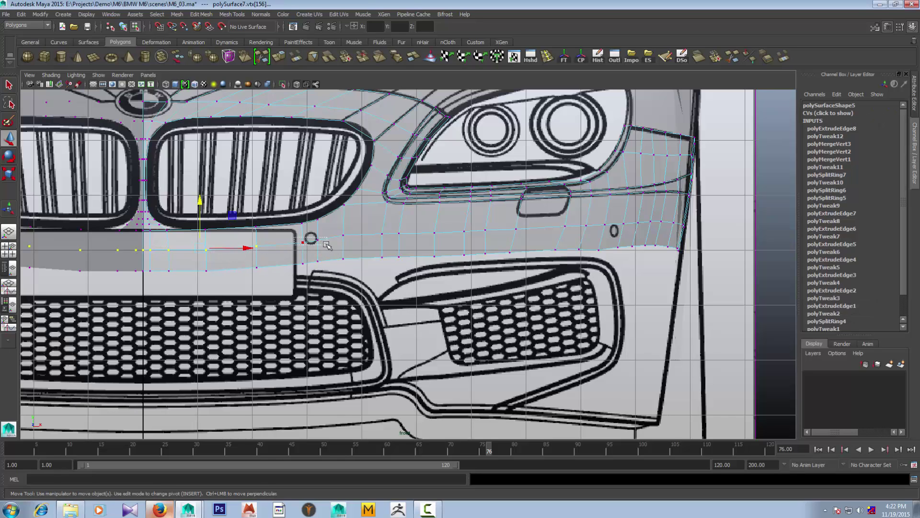
pyautogui.keyDown('shift'); pyautogui.click(303, 242); pyautogui.keyUp('shift')
pyautogui.click(230, 198)
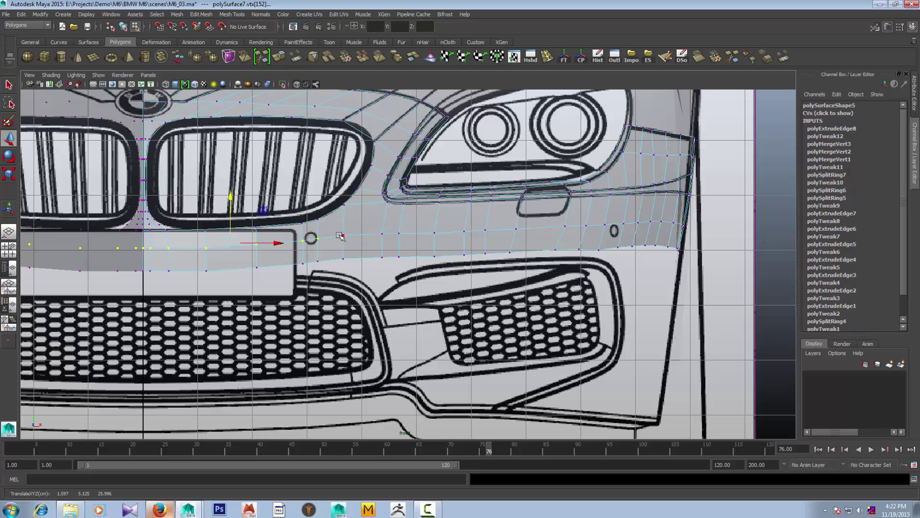
pyautogui.press('F8')
pyautogui.press('space')
pyautogui.press('space')
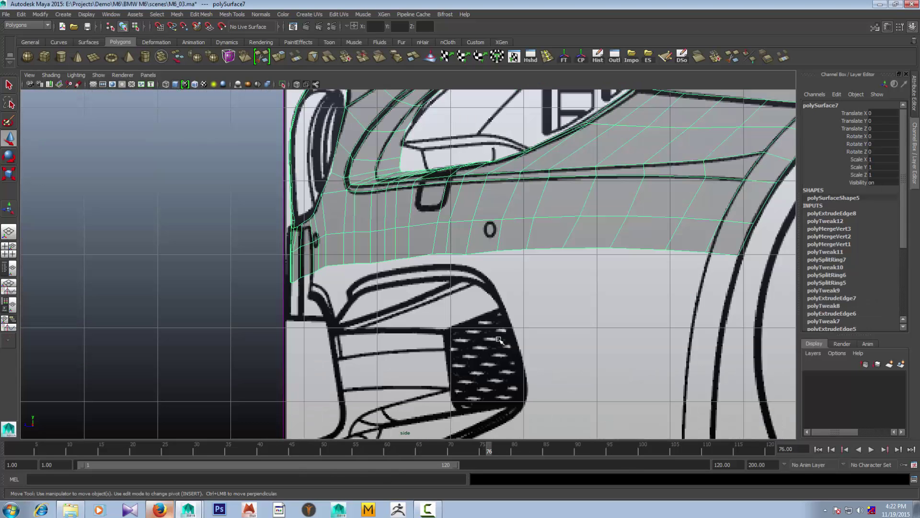
# In vertex mode, select the bumper's single front-corner vertex in the side view
pyautogui.scroll(2, 340, 293)
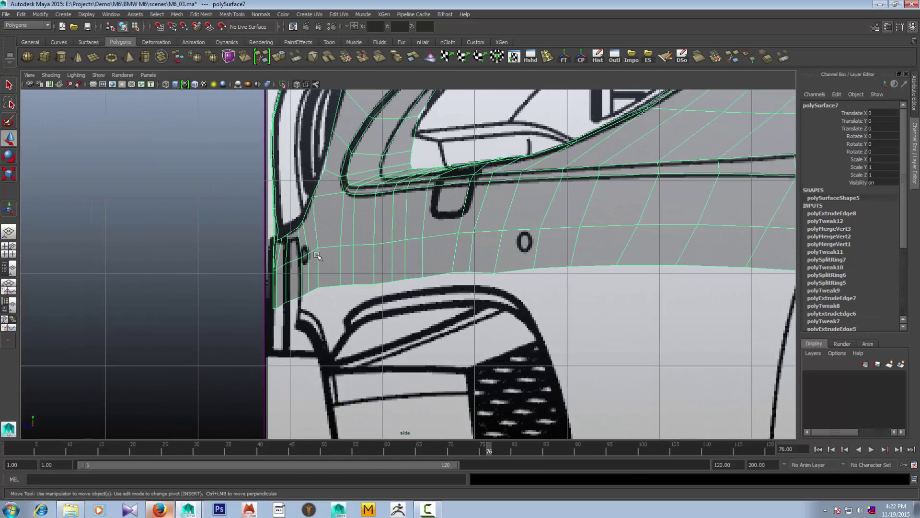
pyautogui.press('F9')
pyautogui.click(307, 254)
pyautogui.click(308, 255)
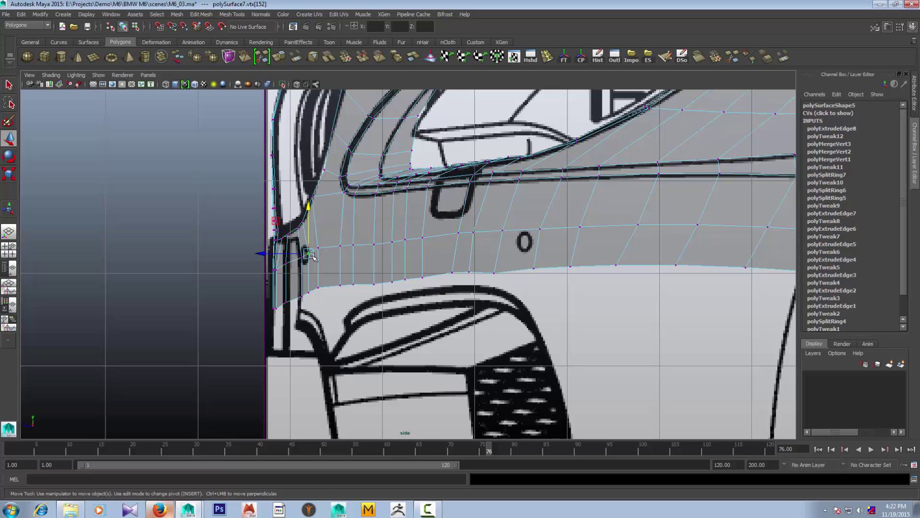
pyautogui.scroll(-3, 310, 259)
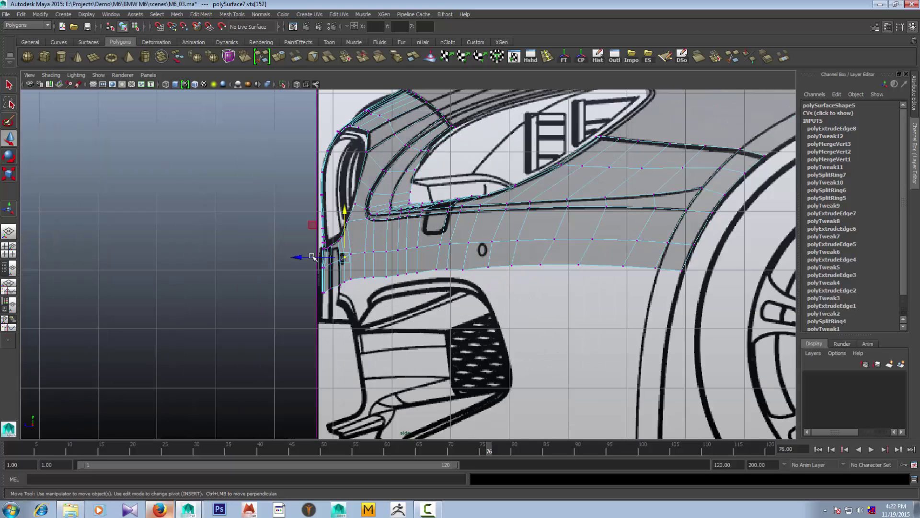
pyautogui.scroll(2, 319, 278)
pyautogui.scroll(2, 331, 292)
pyautogui.scroll(2, 326, 303)
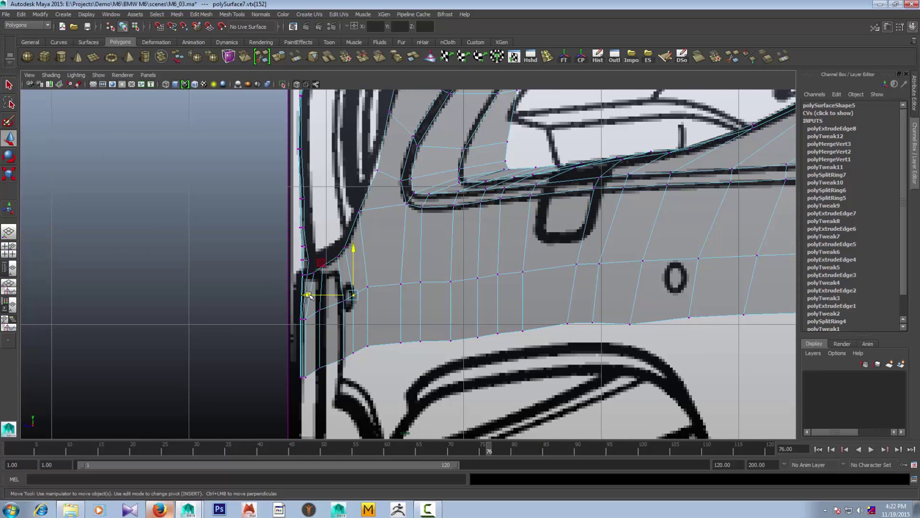
# Snap the front-edge corner vertex onto its neighbour, then select further vertices along the bottom
pyautogui.click(312, 297)
pyautogui.moveTo(302, 300); pyautogui.dragTo(369, 286)
pyautogui.hotkey('ctrl', 'z')
pyautogui.click(371, 287)
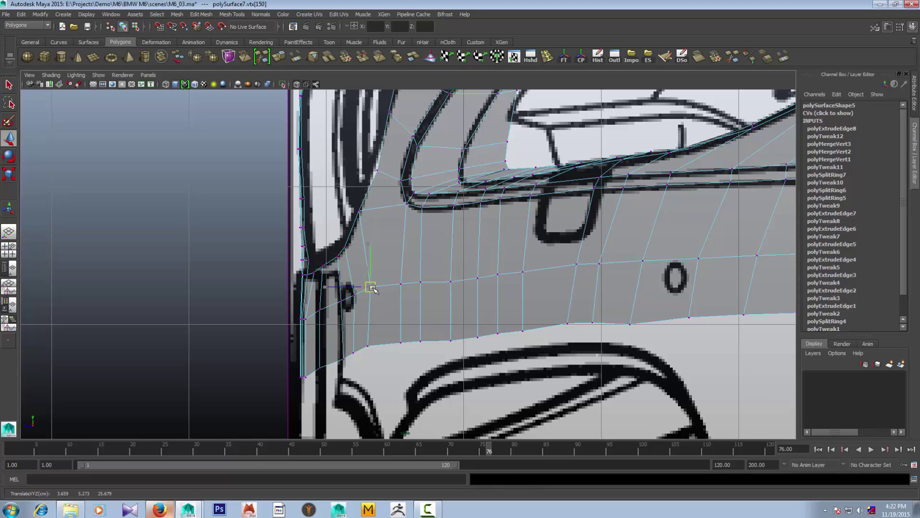
pyautogui.click(341, 302)
pyautogui.click(305, 319)
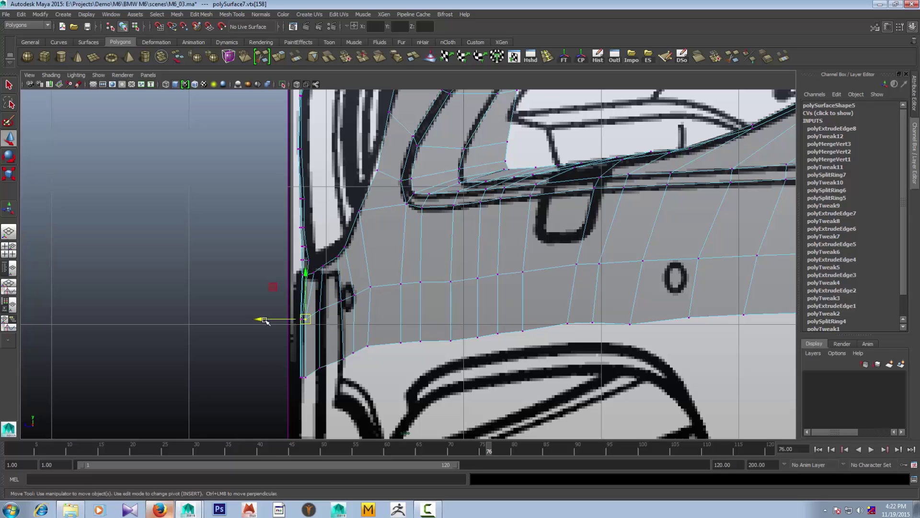
# In the front view, select an edge on the bumper's bottom border in edge mode
pyautogui.press('space')
pyautogui.press('space')
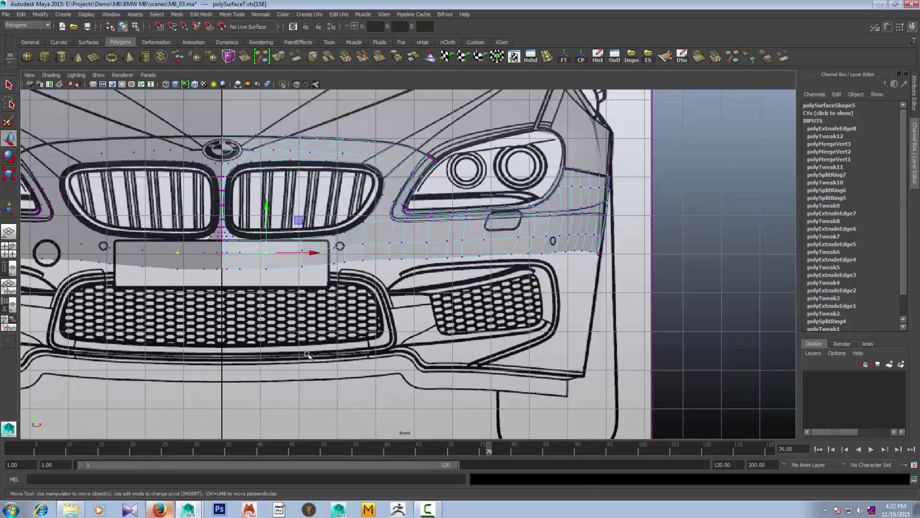
pyautogui.scroll(-1, 352, 314)
pyautogui.scroll(1, 354, 314)
pyautogui.scroll(1, 355, 314)
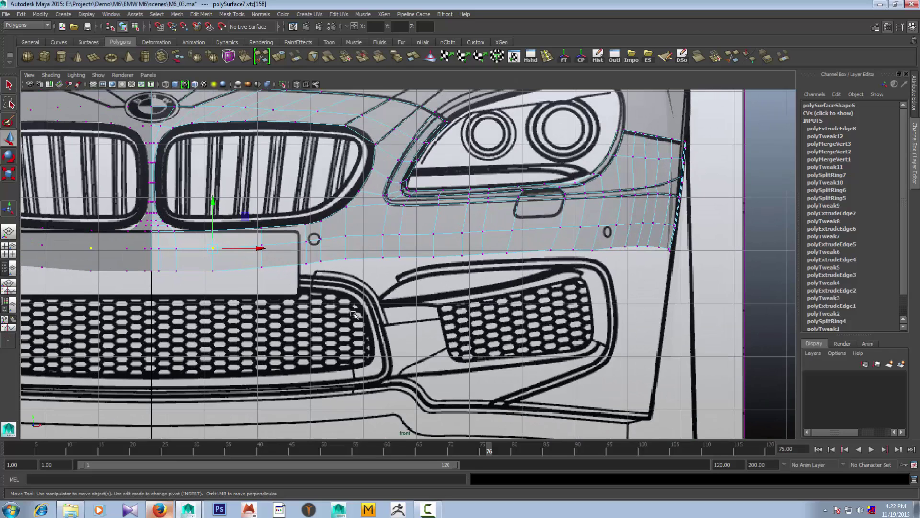
pyautogui.scroll(1, 354, 314)
pyautogui.moveTo(431, 232); pyautogui.dragTo(429, 207, button='right')
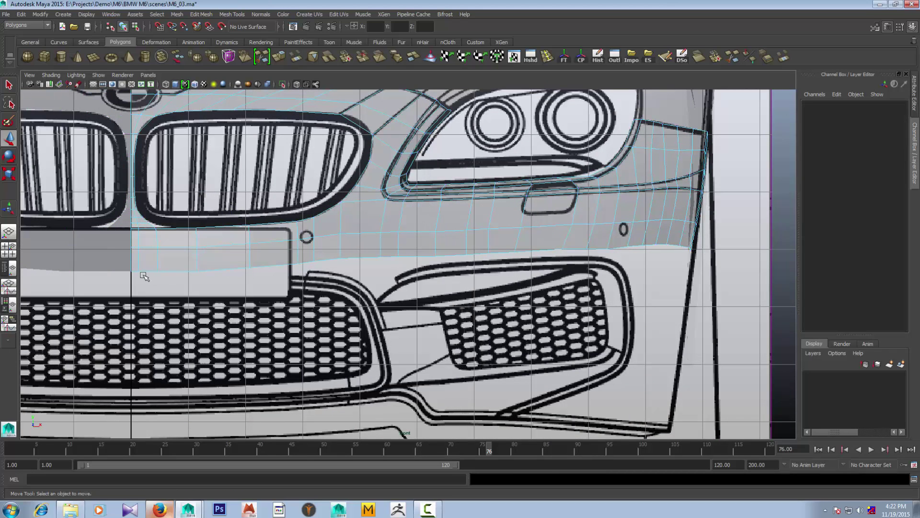
pyautogui.click(144, 272)
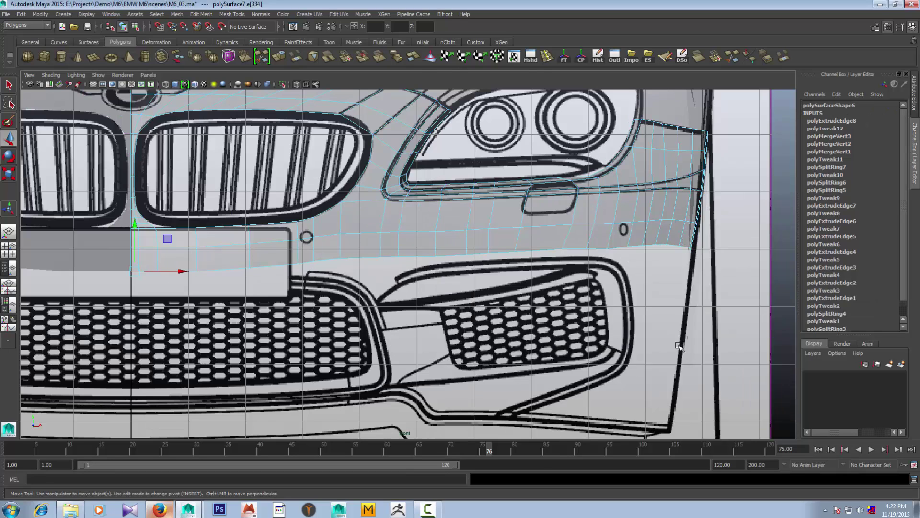
pyautogui.press('space')
pyautogui.press('space')
pyautogui.scroll(-1, 594, 320)
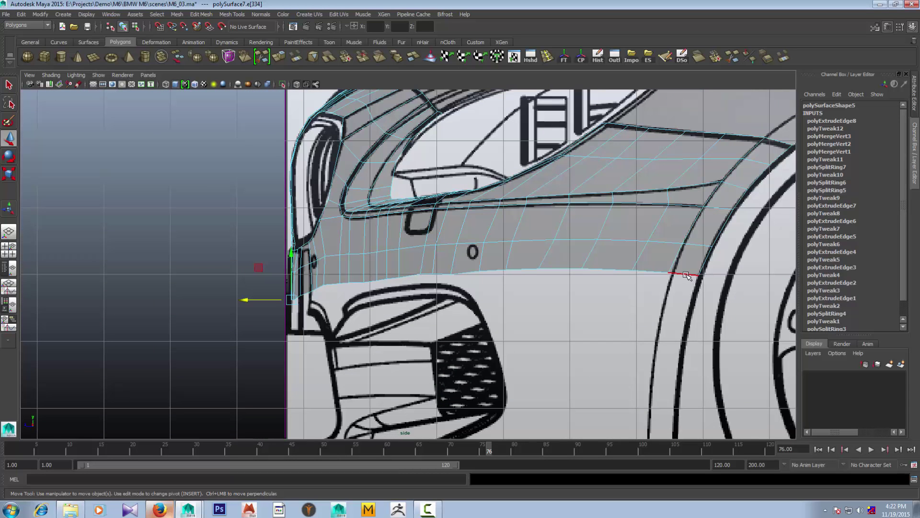
# Extrude the bumper's bottom edge loop and pull the new edges downward
pyautogui.doubleClick(686, 274)
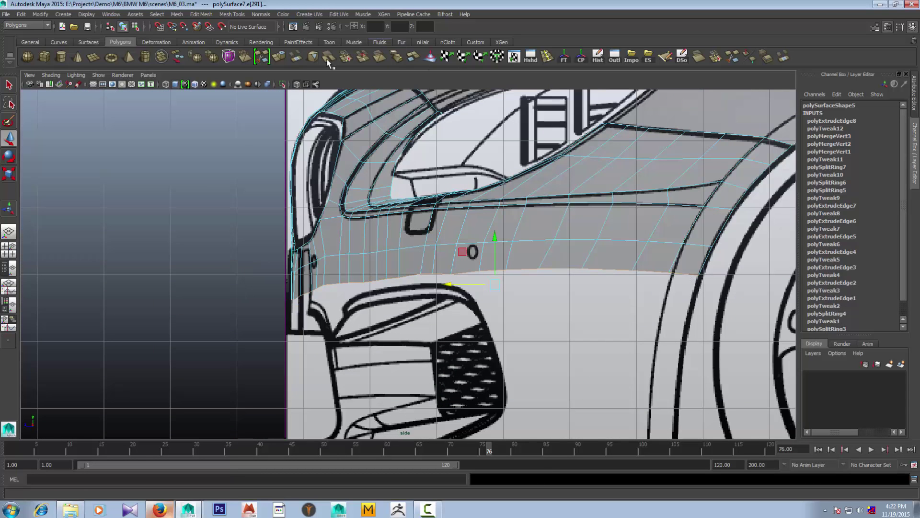
pyautogui.click(279, 56)
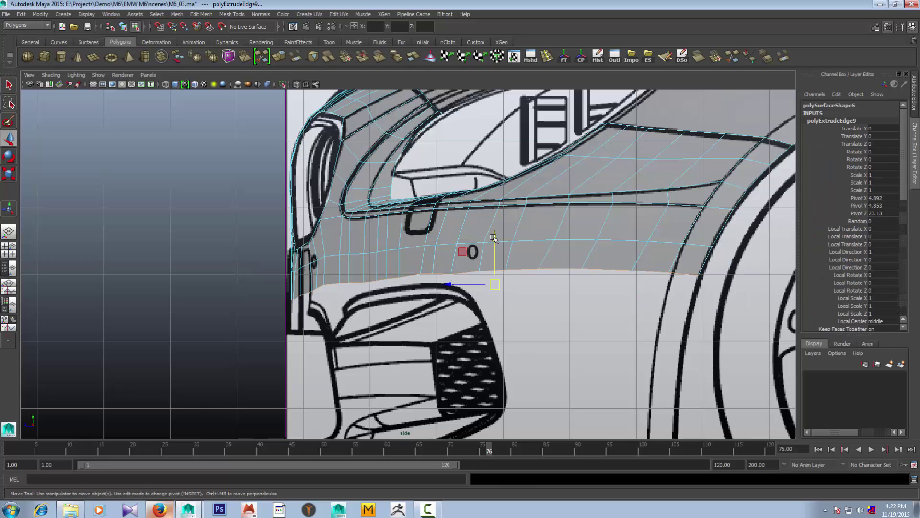
pyautogui.moveTo(495, 246); pyautogui.dragTo(495, 249)
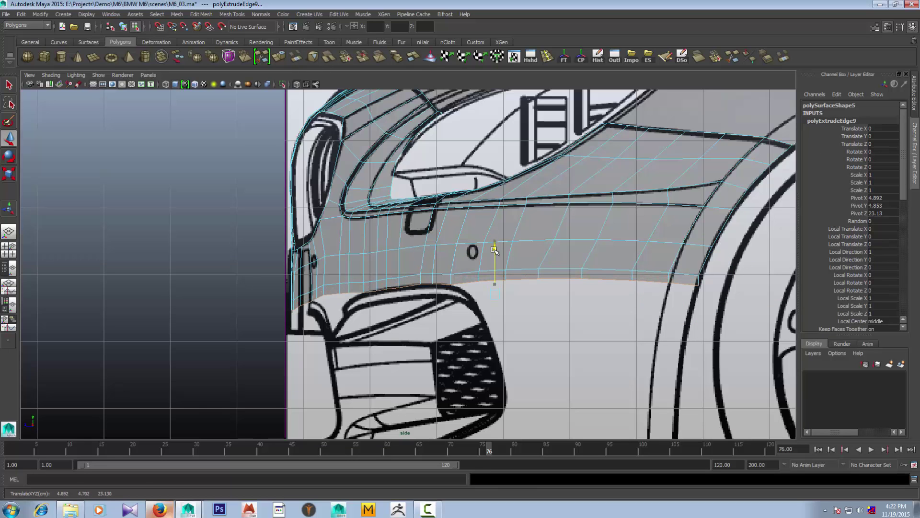
pyautogui.scroll(2, 495, 250)
pyautogui.keyDown('alt'); pyautogui.moveTo(495, 249); pyautogui.dragTo(428, 249, button='middle'); pyautogui.keyUp('alt')
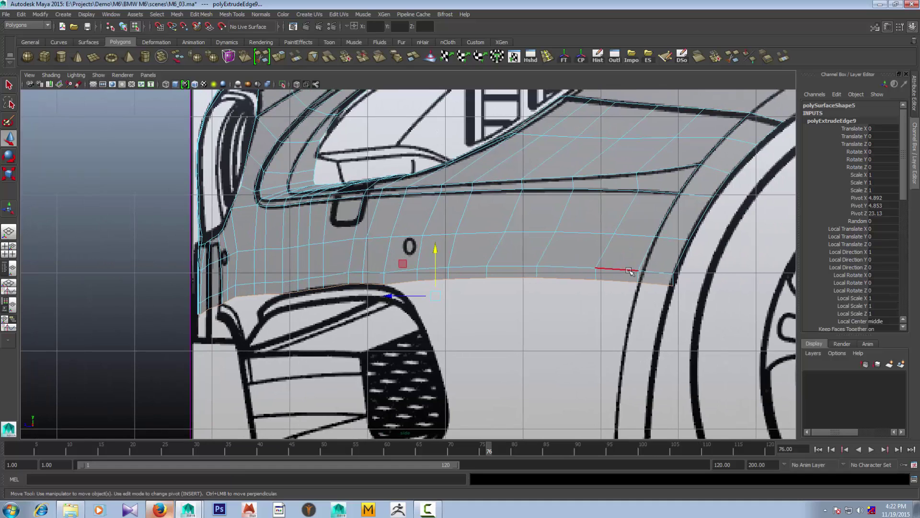
# In vertex mode, select the new edge's end vertices and a group along the bottom edge
pyautogui.press('F9')
pyautogui.moveTo(633, 262); pyautogui.dragTo(685, 283)
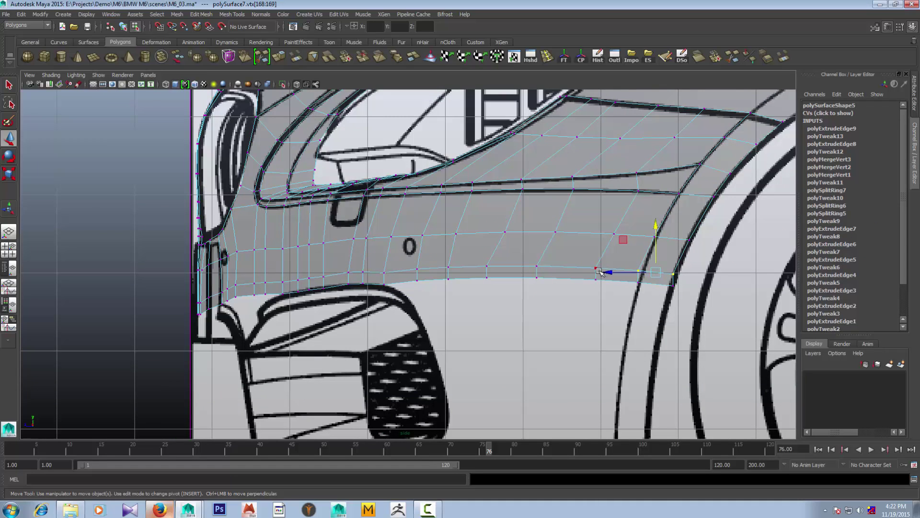
pyautogui.moveTo(623, 271)
pyautogui.mouseDown()
pyautogui.moveTo(545, 267)
pyautogui.moveTo(612, 290)
pyautogui.mouseUp()
pyautogui.click(596, 267)
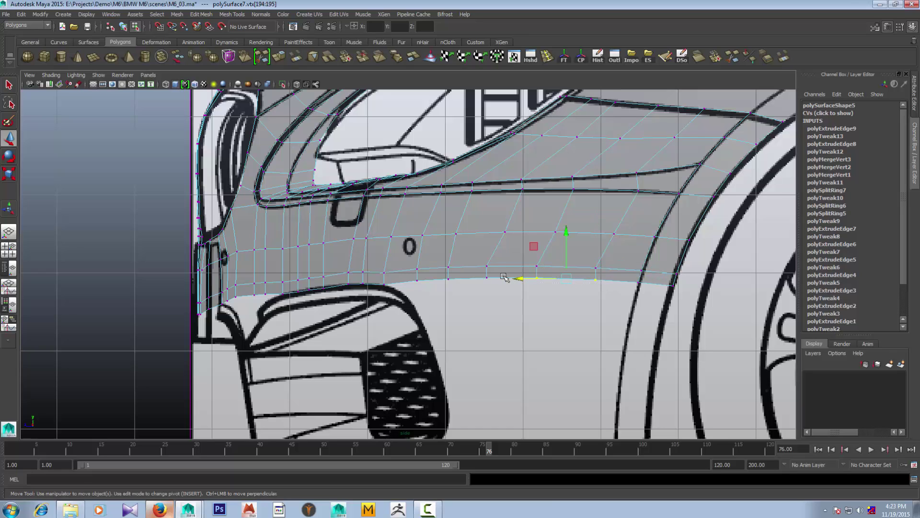
pyautogui.moveTo(500, 272); pyautogui.dragTo(393, 283)
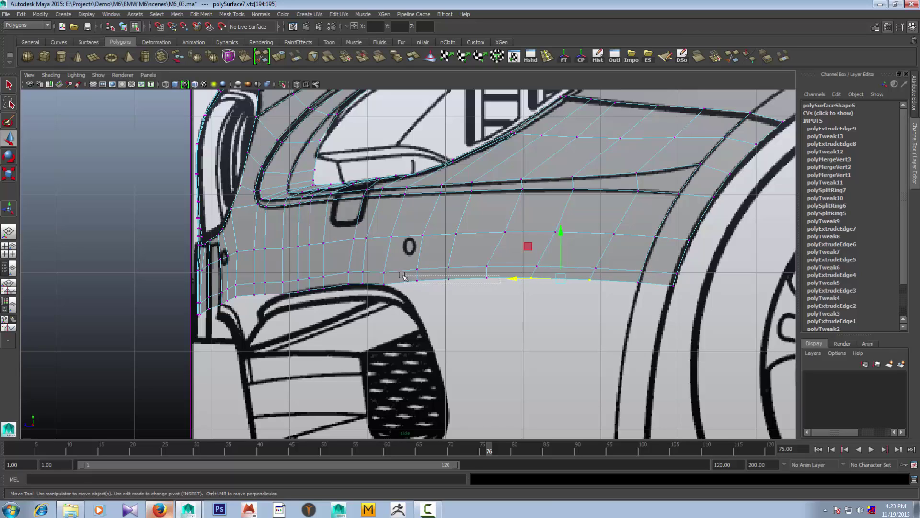
pyautogui.click(392, 283)
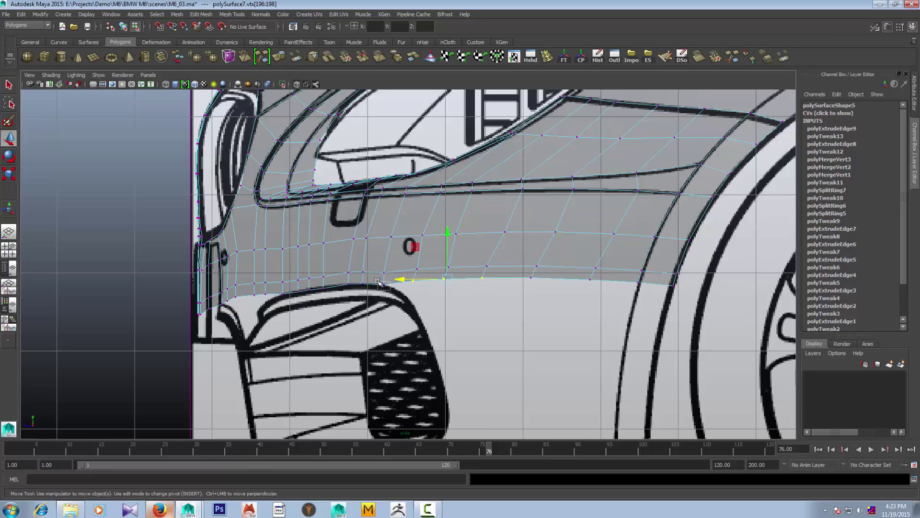
pyautogui.press('space')
pyautogui.press('space')
# Box-select the bottom-edge vertices and the bumper's outer bottom corner vertex
pyautogui.scroll(2, 654, 285)
pyautogui.scroll(2, 654, 284)
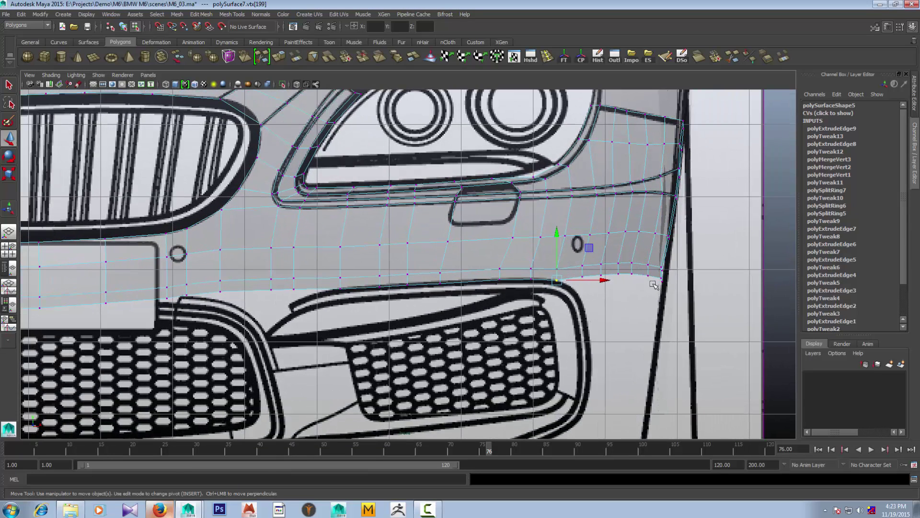
pyautogui.moveTo(579, 269); pyautogui.dragTo(674, 292)
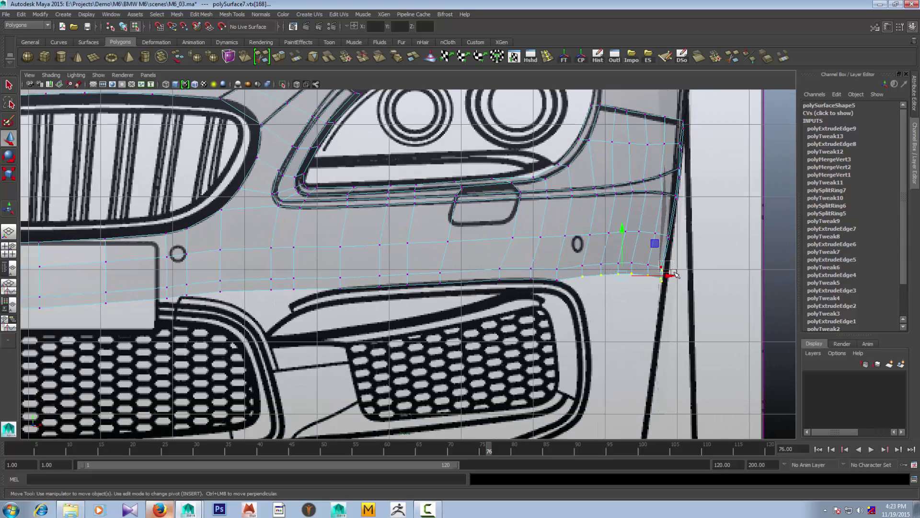
pyautogui.click(632, 263)
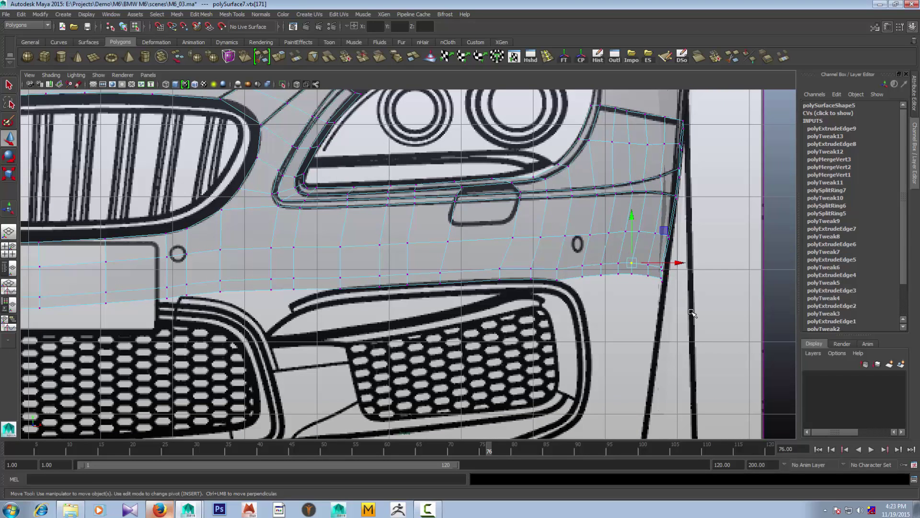
pyautogui.scroll(3, 694, 313)
pyautogui.keyDown('alt'); pyautogui.moveTo(694, 313); pyautogui.dragTo(517, 291, button='middle'); pyautogui.keyUp('alt')
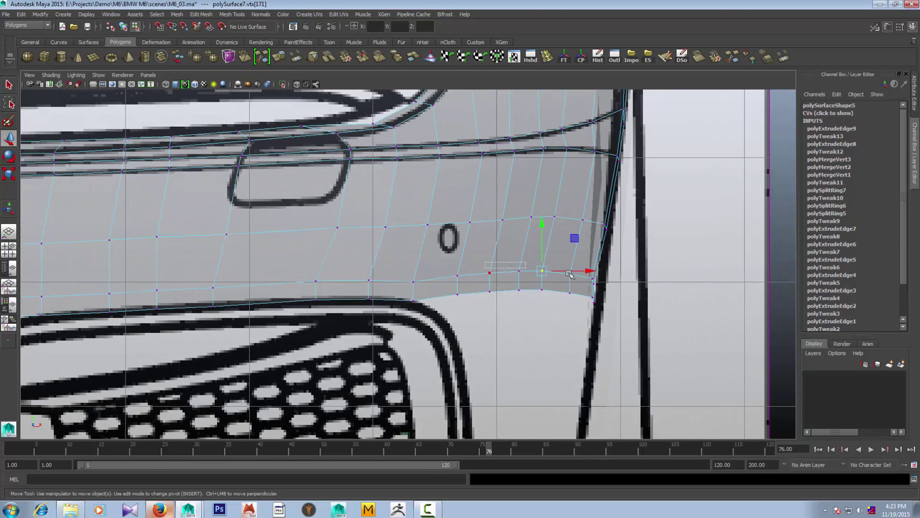
# Nudge the bottom-edge and corner vertices along X onto the front blueprint outline
pyautogui.moveTo(485, 263)
pyautogui.mouseDown()
pyautogui.moveTo(608, 282)
pyautogui.moveTo(601, 287)
pyautogui.mouseUp()
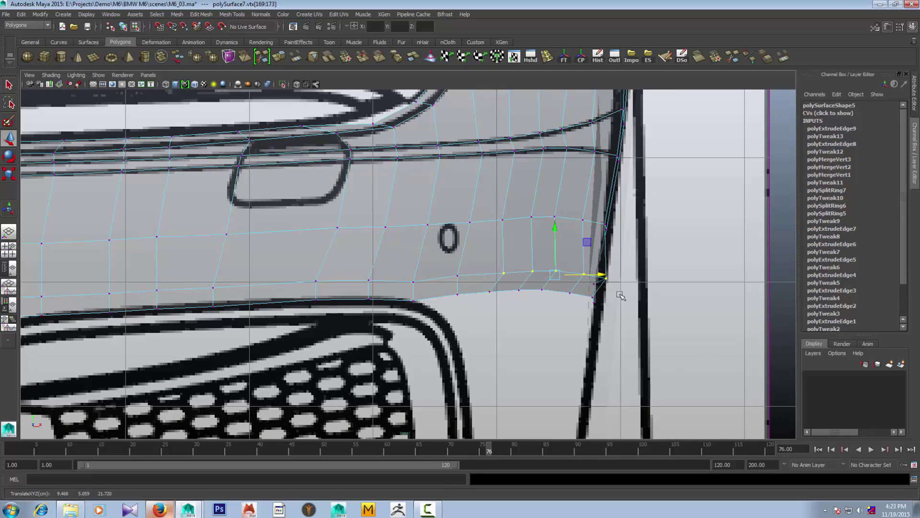
pyautogui.hotkey('ctrl', 'z')
pyautogui.keyDown('shift'); pyautogui.click(594, 283); pyautogui.keyUp('shift')
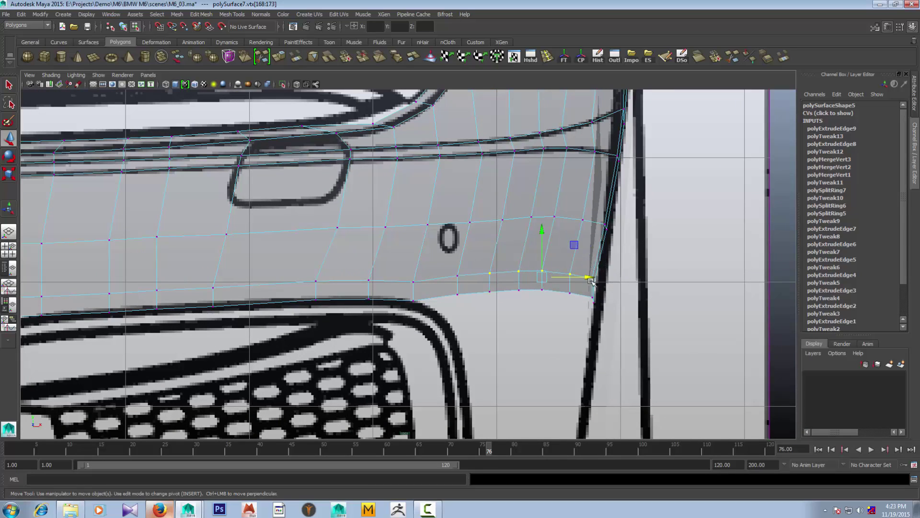
pyautogui.moveTo(592, 277); pyautogui.dragTo(595, 277)
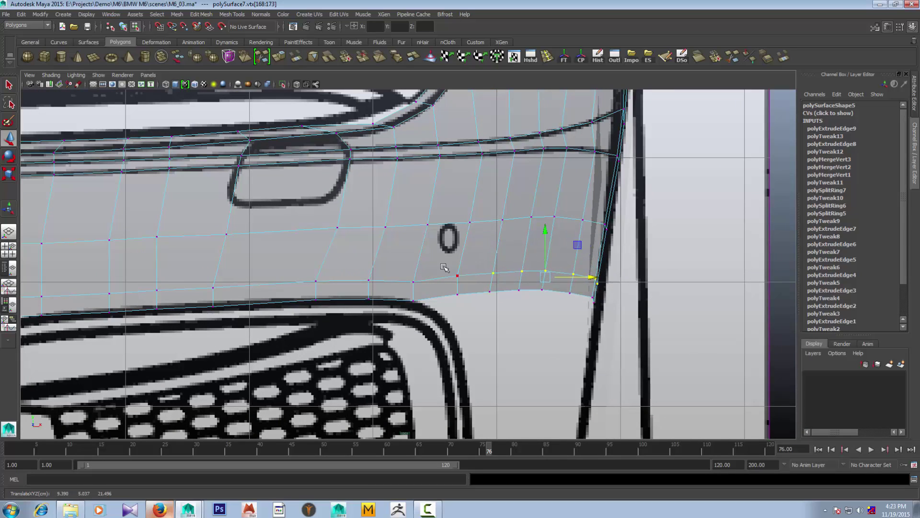
pyautogui.click(458, 275)
pyautogui.moveTo(489, 277); pyautogui.dragTo(493, 277)
# Pull the bumper's inner lower-edge vertices down onto the grille outline in front view
pyautogui.scroll(-3, 494, 277)
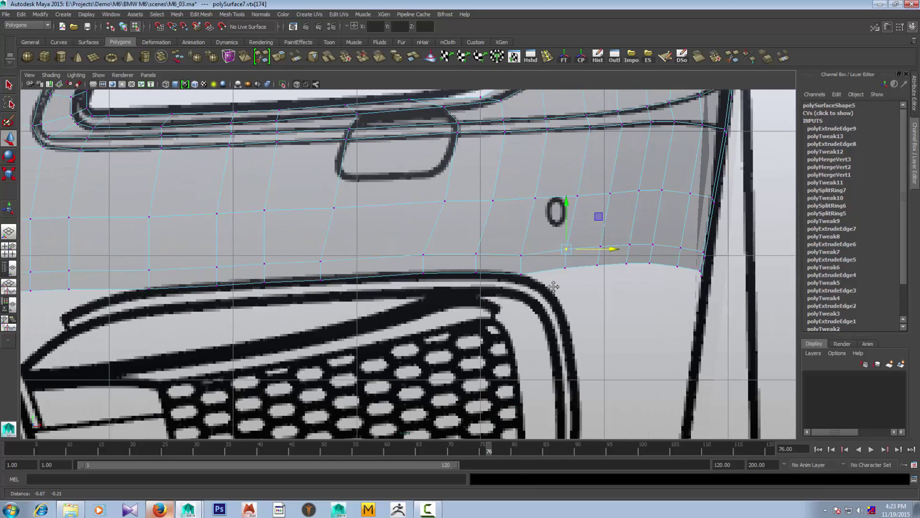
pyautogui.scroll(-1, 393, 295)
pyautogui.keyDown('alt'); pyautogui.moveTo(393, 294); pyautogui.dragTo(505, 283, button='middle'); pyautogui.keyUp('alt')
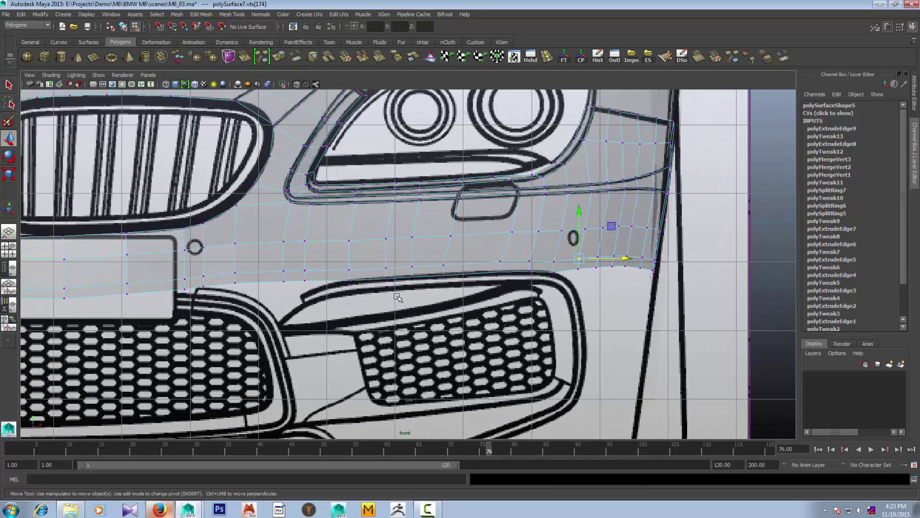
pyautogui.scroll(2, 505, 283)
pyautogui.click(408, 259)
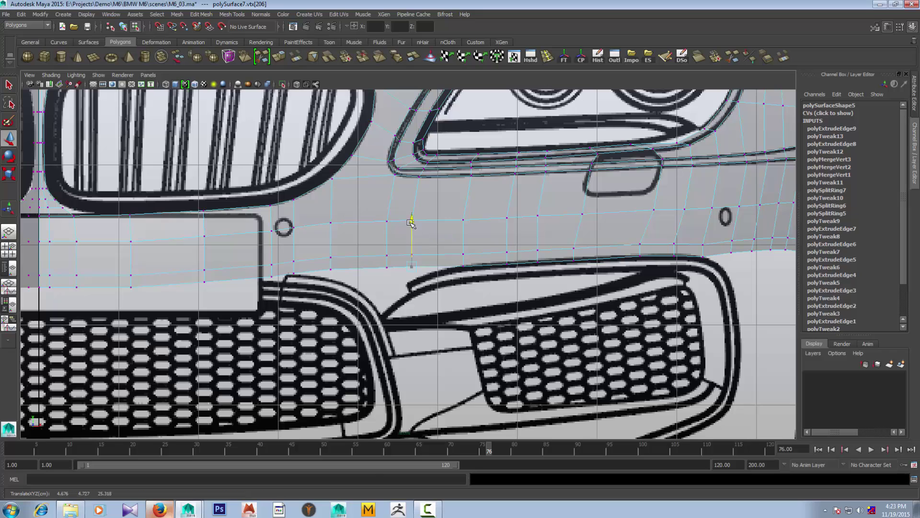
pyautogui.moveTo(412, 228); pyautogui.dragTo(381, 282)
pyautogui.click(387, 267)
pyautogui.click(331, 269)
pyautogui.moveTo(330, 269); pyautogui.dragTo(330, 280)
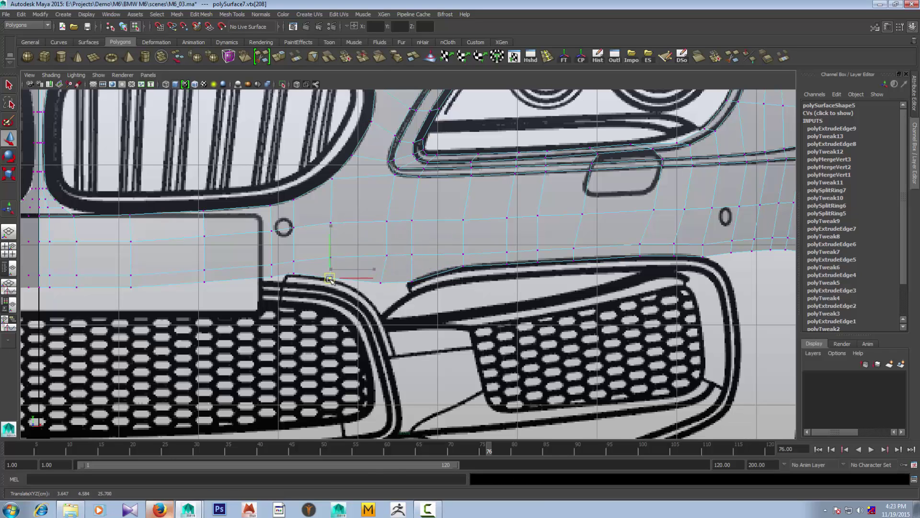
pyautogui.click(380, 283)
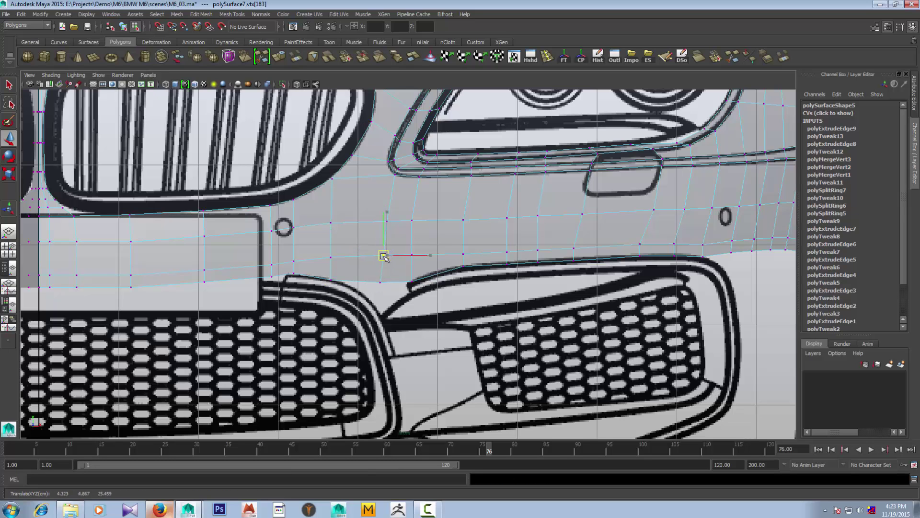
pyautogui.click(412, 282)
# In side view, move the bottom front vertices forward and match their heights to the outline
pyautogui.scroll(-3, 556, 336)
pyautogui.scroll(-2, 352, 300)
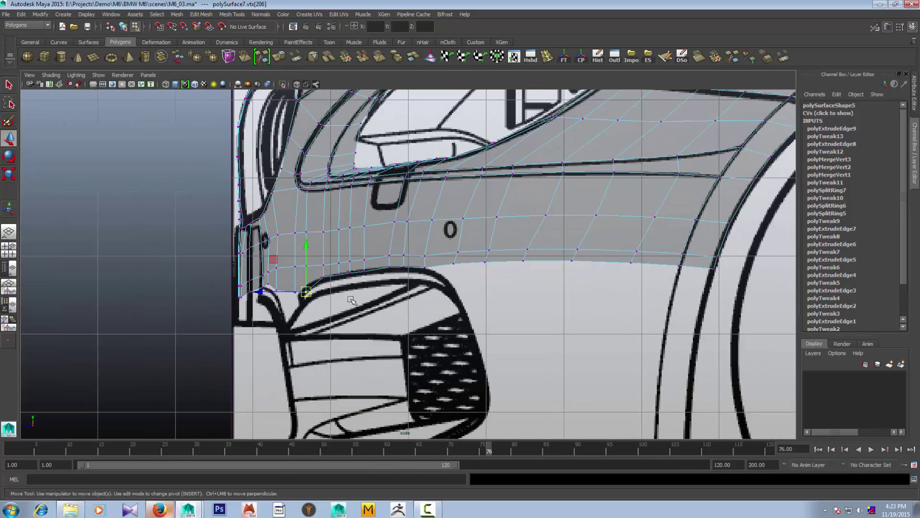
pyautogui.click(295, 292)
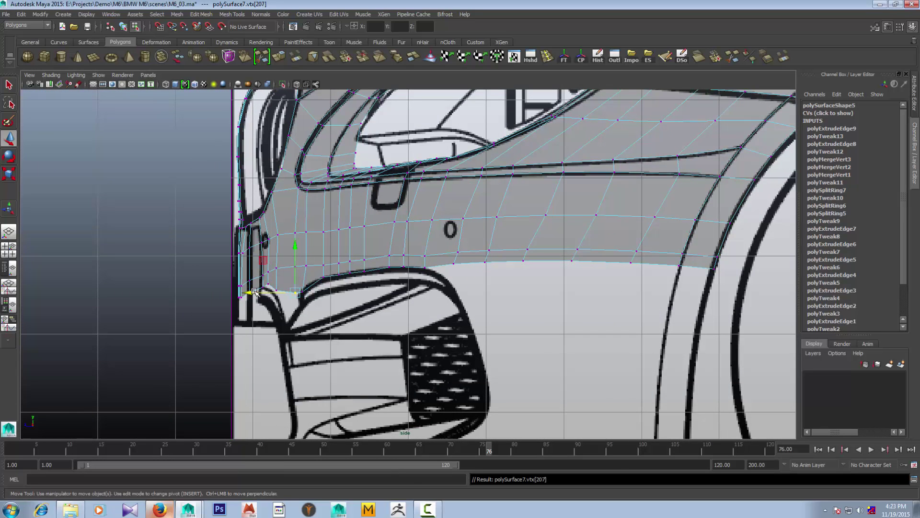
pyautogui.moveTo(249, 291); pyautogui.dragTo(229, 289)
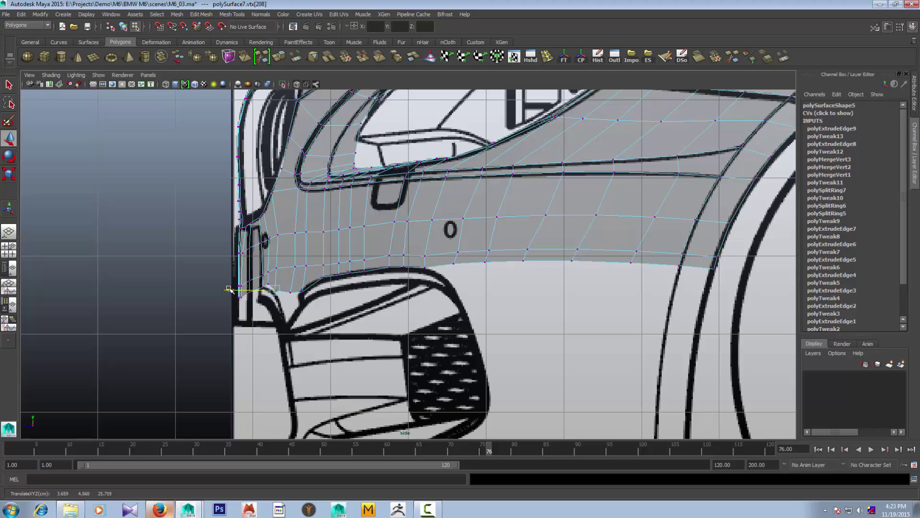
pyautogui.click(276, 268)
pyautogui.click(267, 286)
pyautogui.moveTo(267, 286); pyautogui.dragTo(269, 289)
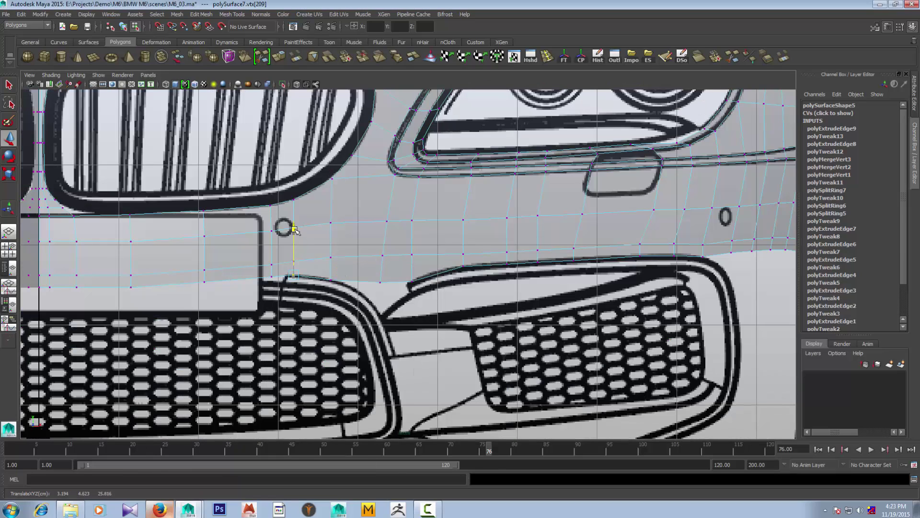
# Nudge the vertices above the plate outline vertically onto the plate's edges
pyautogui.keyDown('alt'); pyautogui.moveTo(278, 279); pyautogui.dragTo(378, 265, button='middle'); pyautogui.keyUp('alt')
pyautogui.scroll(-5, 387, 282)
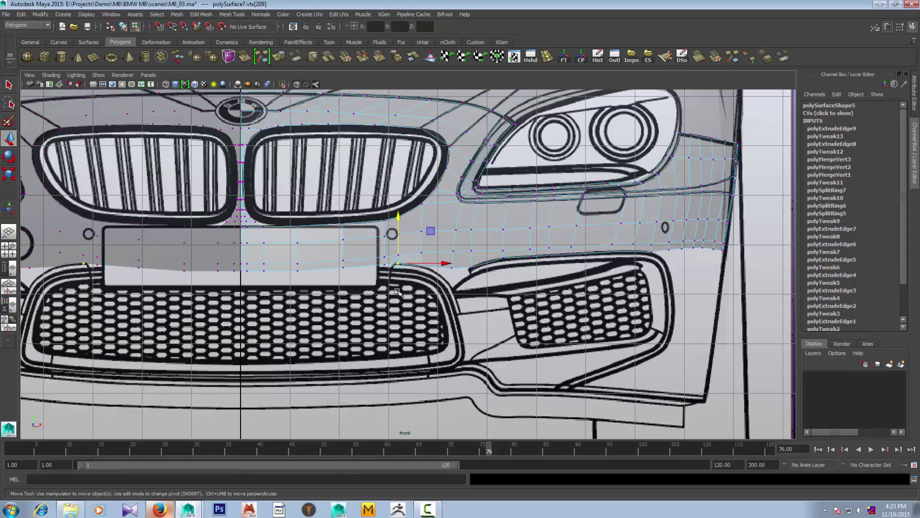
pyautogui.scroll(1, 377, 276)
pyautogui.scroll(4, 365, 269)
pyautogui.click(319, 259)
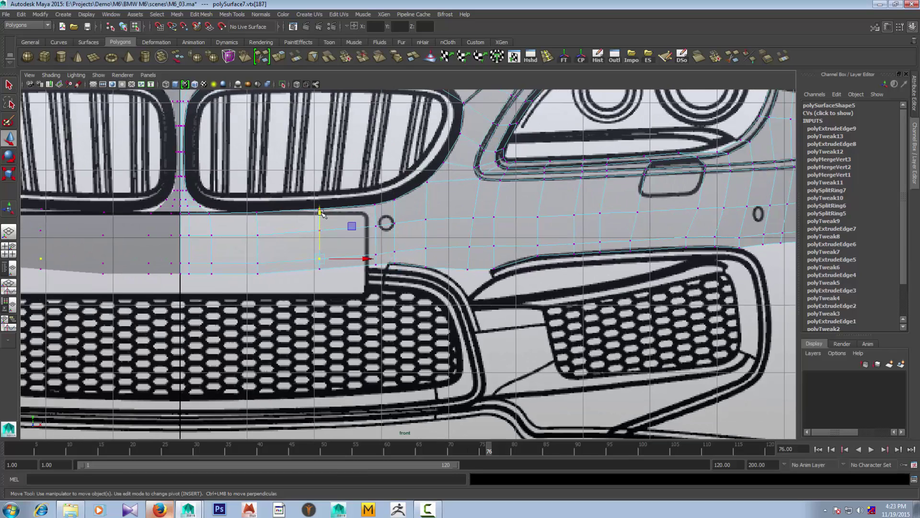
pyautogui.click(320, 212)
pyautogui.click(258, 262)
pyautogui.click(257, 213)
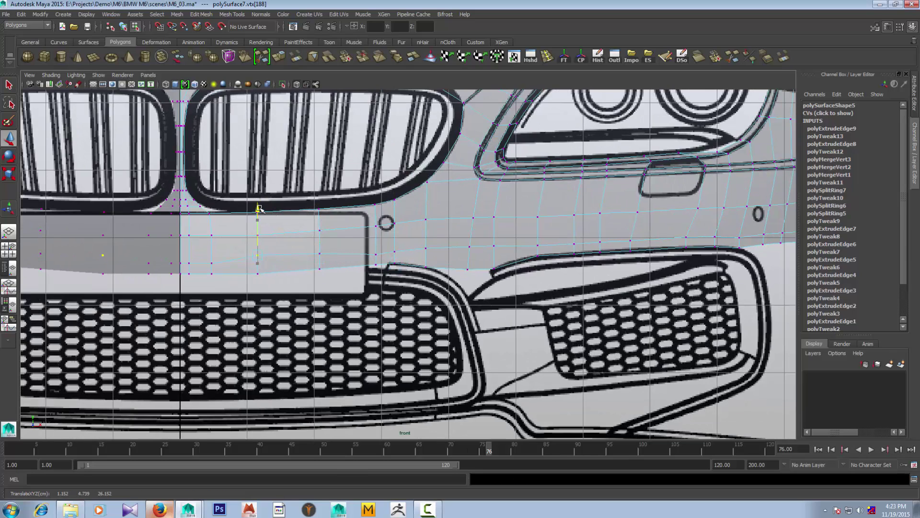
# Align the vertices toward the centre line and beside the circle marker with the plate edges
pyautogui.click(212, 263)
pyautogui.click(212, 211)
pyautogui.click(190, 263)
pyautogui.click(190, 211)
pyautogui.click(179, 257)
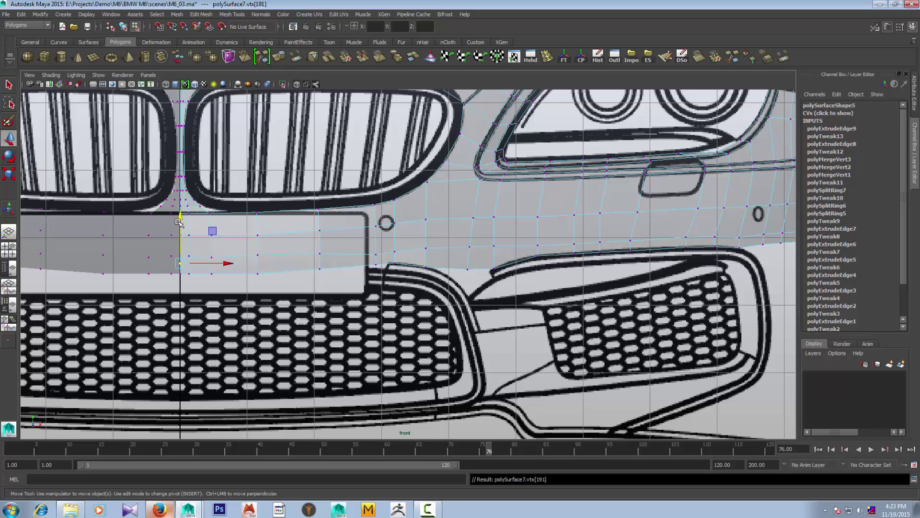
pyautogui.click(374, 253)
pyautogui.click(375, 204)
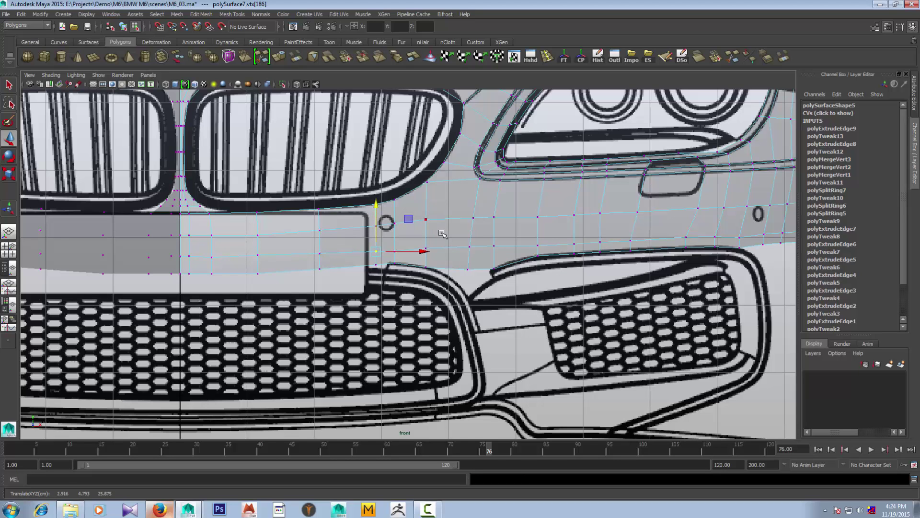
pyautogui.press('F8')
pyautogui.press('space')
pyautogui.press('space')
# Orbit around the bumper in perspective and adjust its front corner vertex
pyautogui.scroll(3, 646, 245)
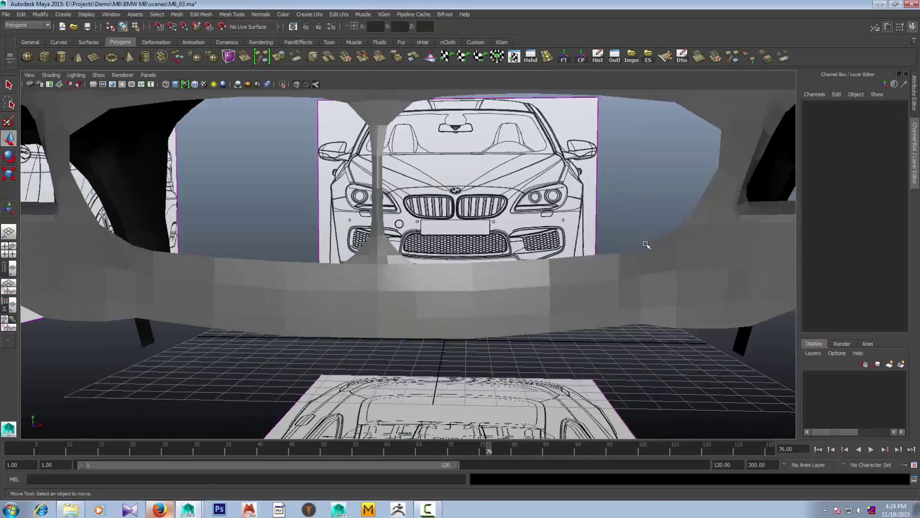
pyautogui.moveTo(647, 245)
pyautogui.keyDown('alt'); pyautogui.mouseDown()
pyautogui.moveTo(593, 294)
pyautogui.moveTo(577, 291)
pyautogui.moveTo(491, 249)
pyautogui.moveTo(604, 278)
pyautogui.moveTo(583, 253)
pyautogui.moveTo(524, 242)
pyautogui.moveTo(495, 221)
pyautogui.moveTo(501, 235)
pyautogui.moveTo(476, 274)
pyautogui.moveTo(567, 249)
pyautogui.moveTo(551, 269)
pyautogui.mouseUp(); pyautogui.keyUp('alt')
pyautogui.scroll(5, 594, 266)
pyautogui.click(563, 220)
pyautogui.moveTo(563, 220)
pyautogui.keyDown('alt'); pyautogui.mouseDown()
pyautogui.moveTo(564, 248)
pyautogui.moveTo(442, 277)
pyautogui.moveTo(427, 259)
pyautogui.mouseUp(); pyautogui.keyUp('alt')
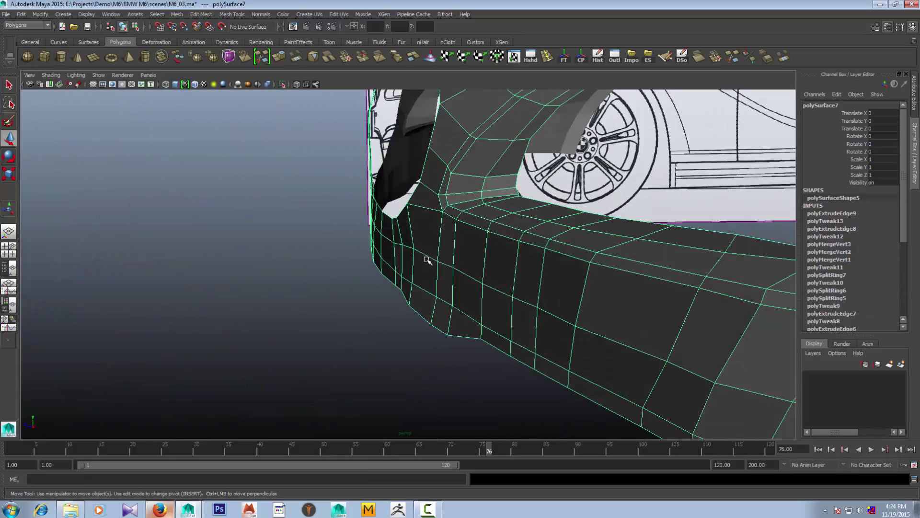
pyautogui.press('F9')
pyautogui.click(384, 261)
pyautogui.moveTo(363, 240)
pyautogui.keyDown('alt'); pyautogui.mouseDown()
pyautogui.moveTo(381, 259)
pyautogui.moveTo(379, 227)
pyautogui.moveTo(334, 222)
pyautogui.mouseUp(); pyautogui.keyUp('alt')
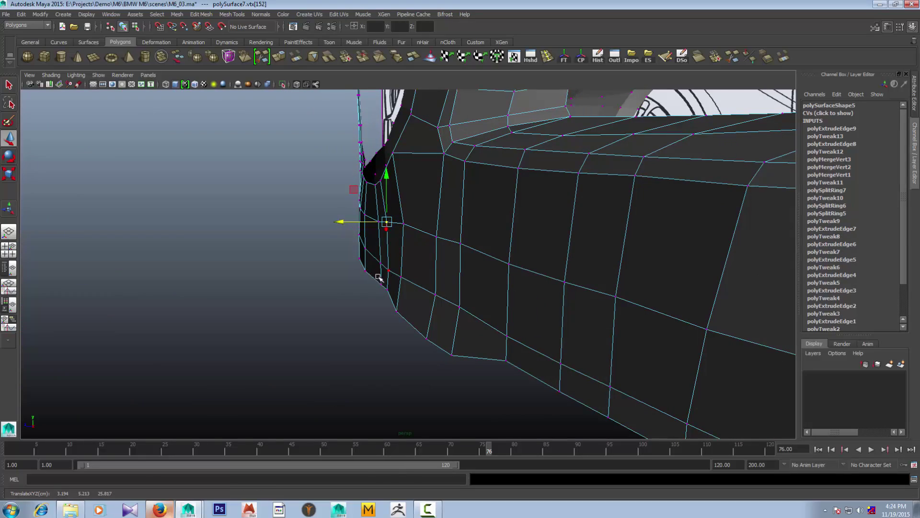
pyautogui.moveTo(378, 278)
pyautogui.keyDown('alt'); pyautogui.mouseDown()
pyautogui.moveTo(429, 314)
pyautogui.moveTo(485, 325)
pyautogui.moveTo(431, 330)
pyautogui.mouseUp(); pyautogui.keyUp('alt')
# Return to the front blueprint view with the bumper selected and bring up the M6 photo in Firefox
pyautogui.press('space')
pyautogui.press('space')
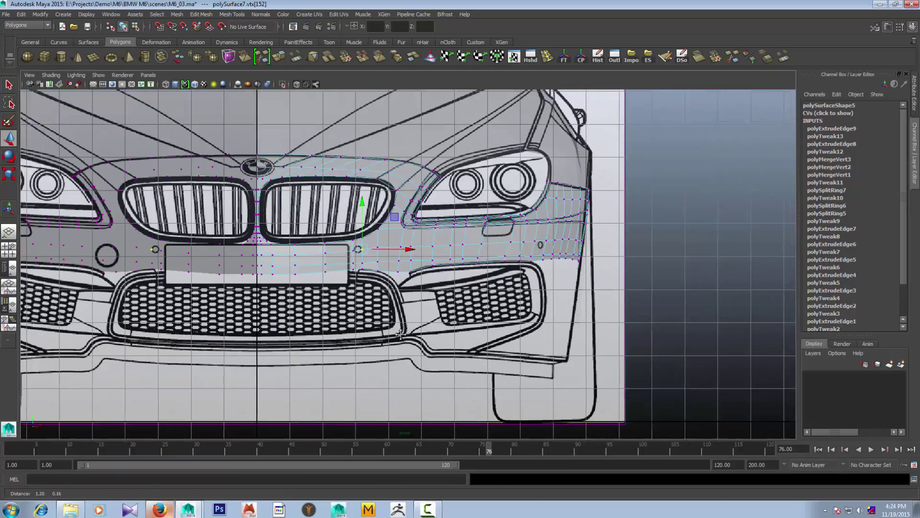
pyautogui.click(400, 334)
pyautogui.keyDown('alt'); pyautogui.moveTo(400, 334); pyautogui.dragTo(372, 341, button='middle'); pyautogui.keyUp('alt')
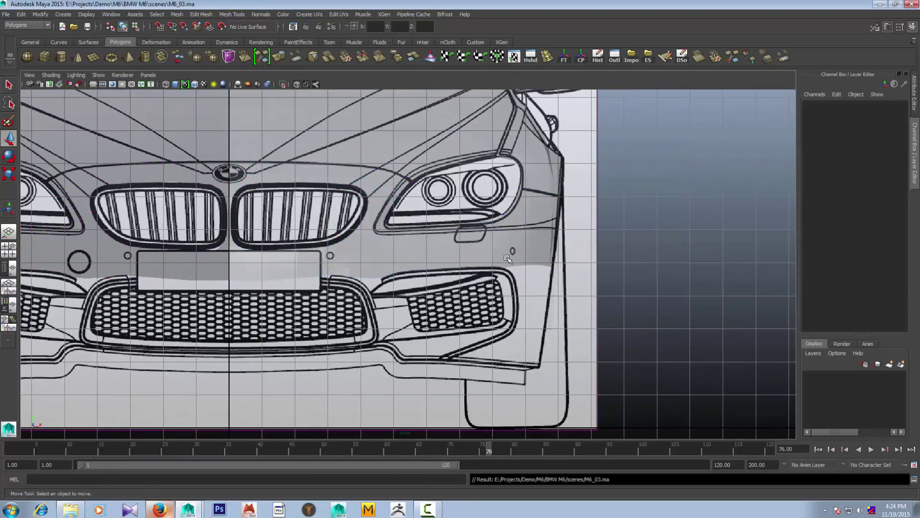
pyautogui.click(515, 273)
pyautogui.scroll(2, 515, 273)
pyautogui.scroll(3, 582, 276)
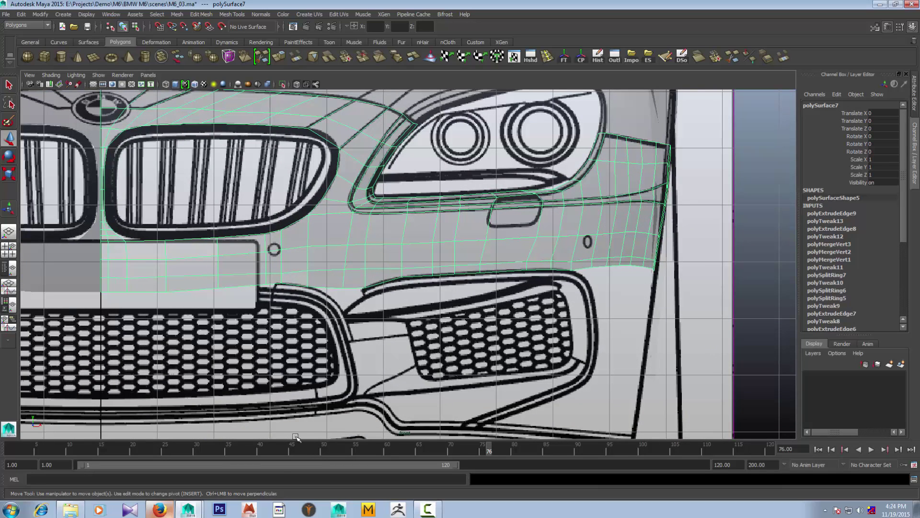
pyautogui.click(159, 509)
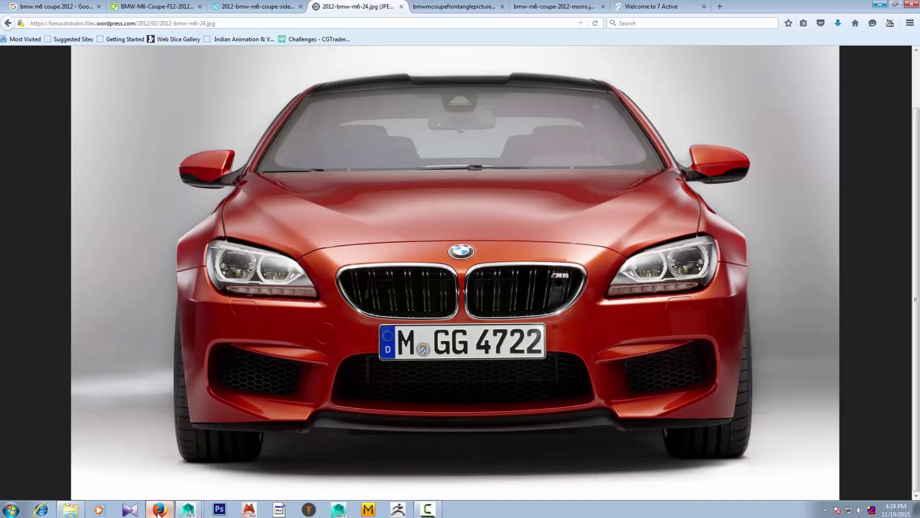
# Toggle the red M6 front photo on and off against the bumper mesh, then hide it
pyautogui.click(159, 510)
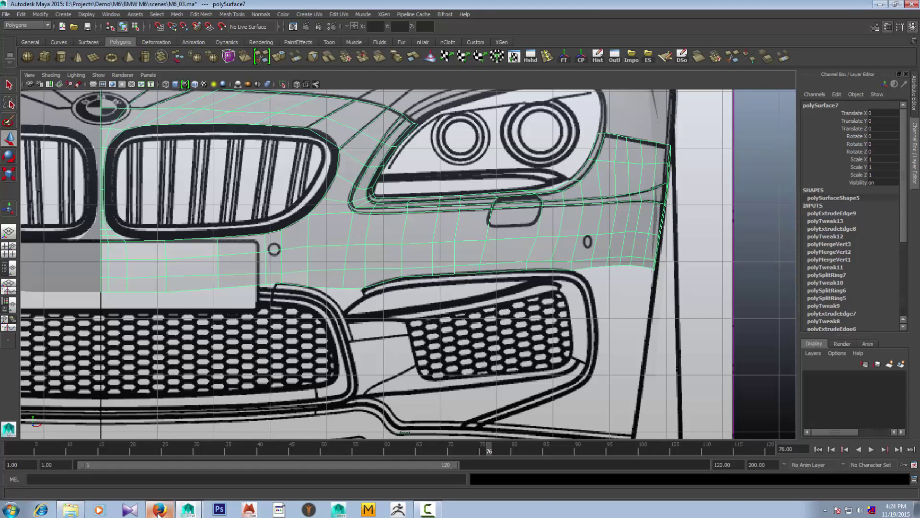
pyautogui.click(158, 510)
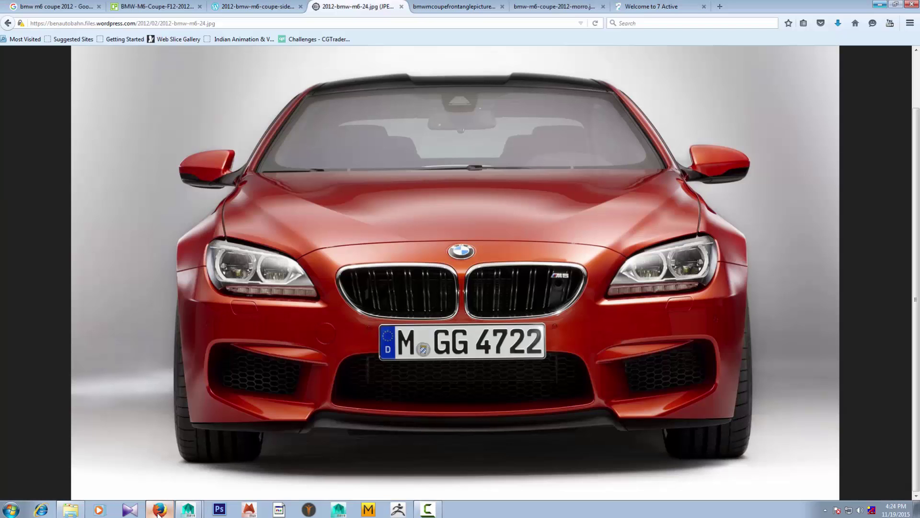
pyautogui.click(158, 509)
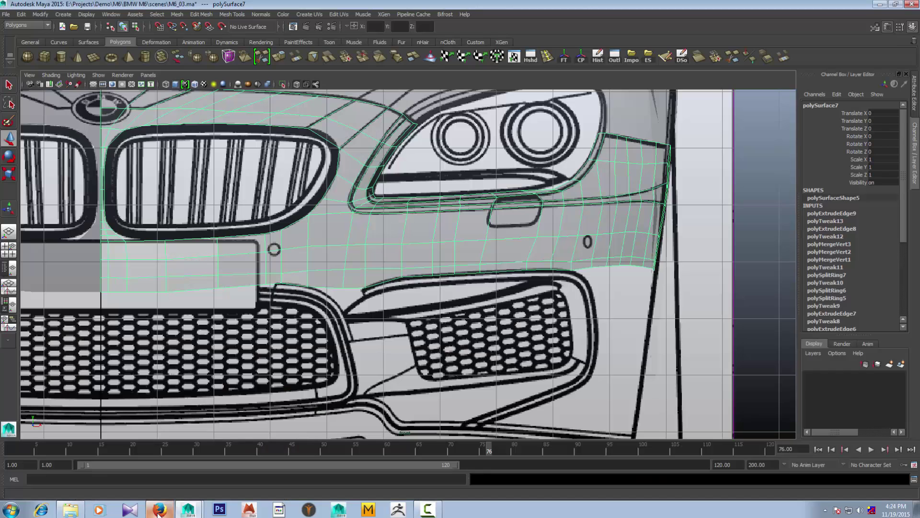
pyautogui.click(158, 509)
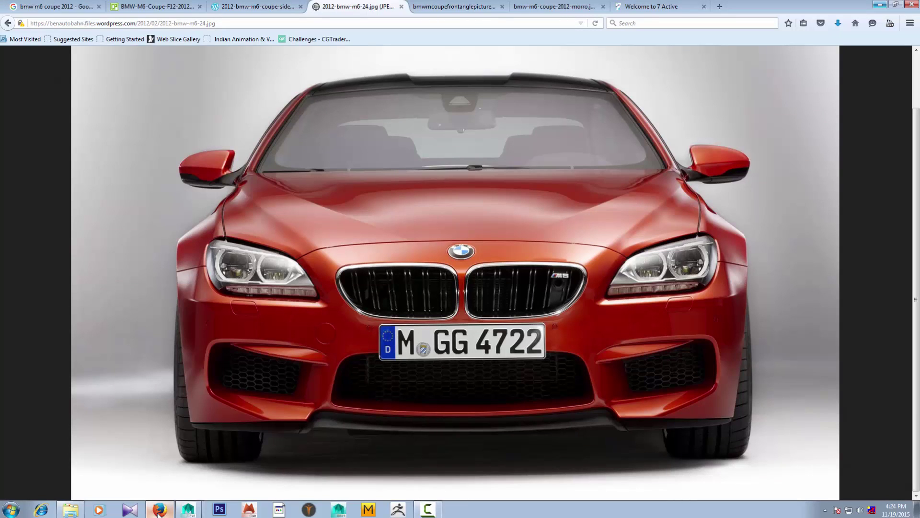
pyautogui.click(158, 511)
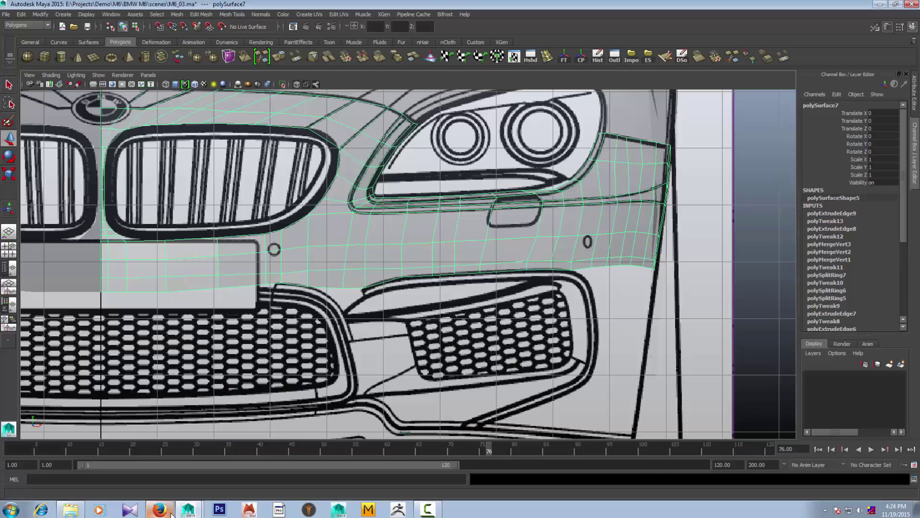
pyautogui.scroll(-3, 552, 319)
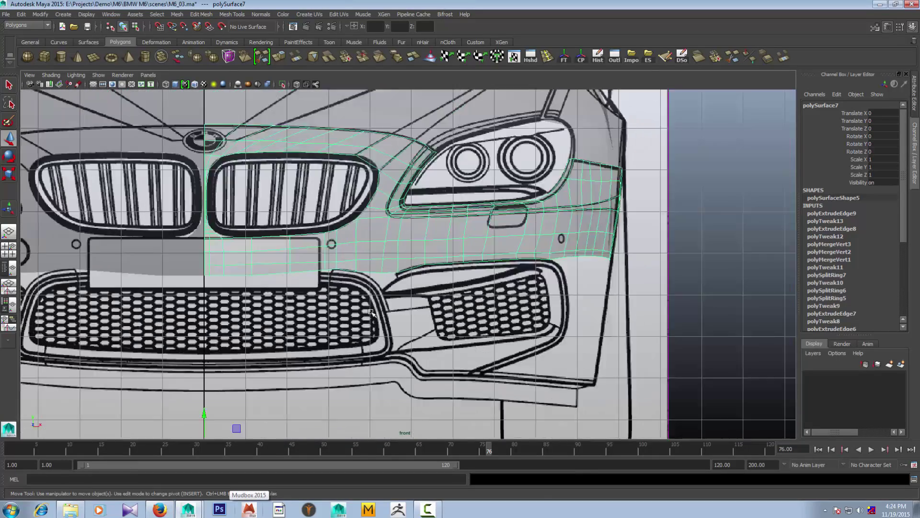
# Step along the plate-area vertices from the centre line, nudging each down into line
pyautogui.scroll(1, 454, 316)
pyautogui.scroll(1, 454, 317)
pyautogui.scroll(2, 446, 283)
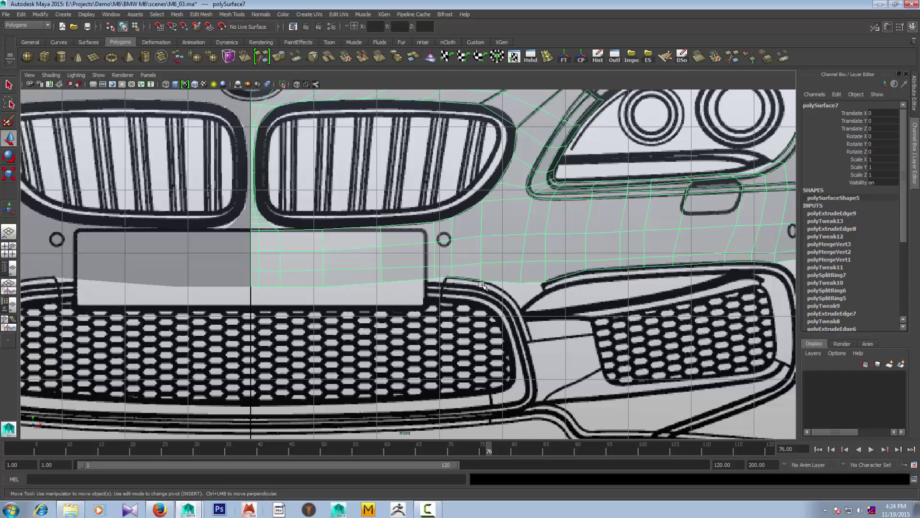
pyautogui.keyDown('alt'); pyautogui.moveTo(428, 298); pyautogui.dragTo(452, 290, button='middle'); pyautogui.keyUp('alt')
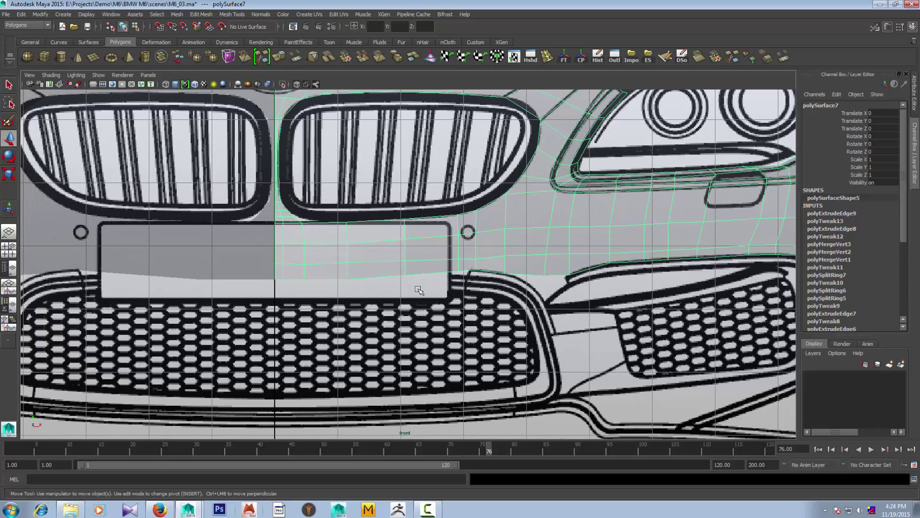
pyautogui.moveTo(285, 282); pyautogui.dragTo(270, 281, button='right')
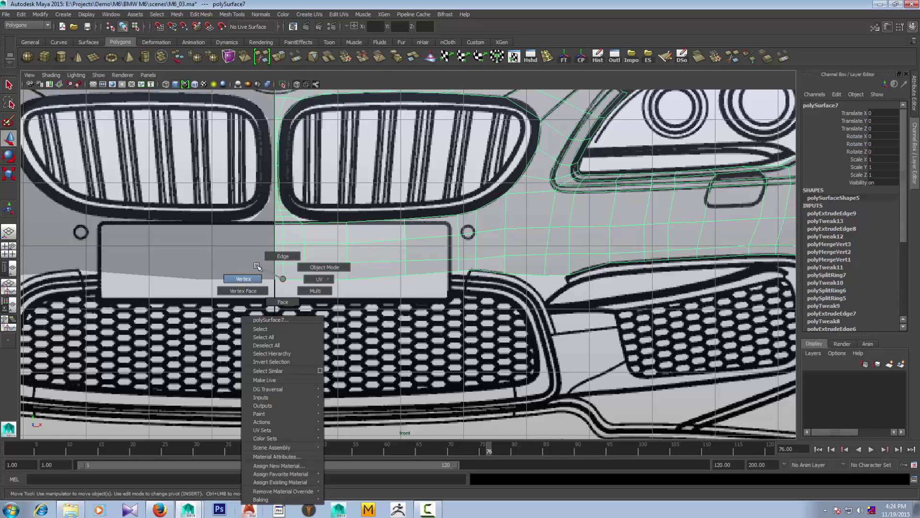
pyautogui.moveTo(262, 273); pyautogui.dragTo(276, 285)
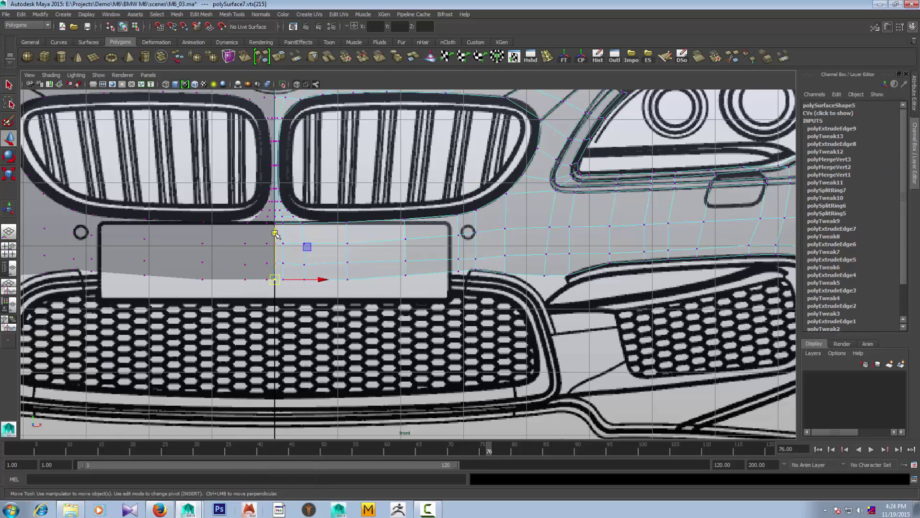
pyautogui.press('Right')
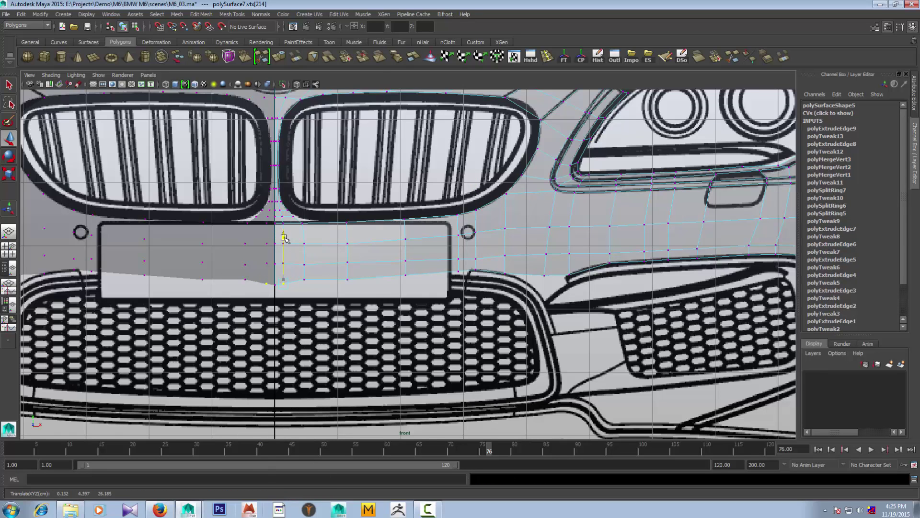
pyautogui.press('Right')
pyautogui.moveTo(304, 238); pyautogui.dragTo(347, 239)
pyautogui.press('Right')
pyautogui.press('Right')
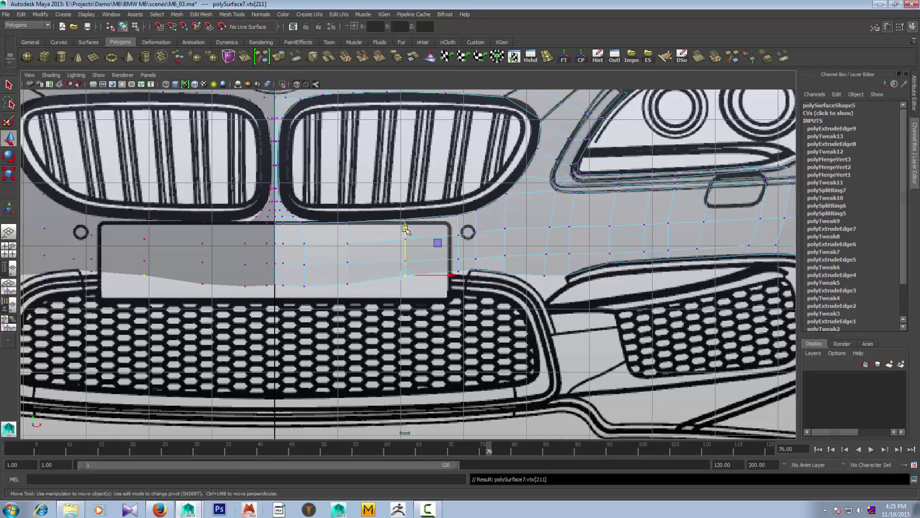
pyautogui.moveTo(405, 230); pyautogui.dragTo(406, 234)
pyautogui.press('Right')
pyautogui.press('Right')
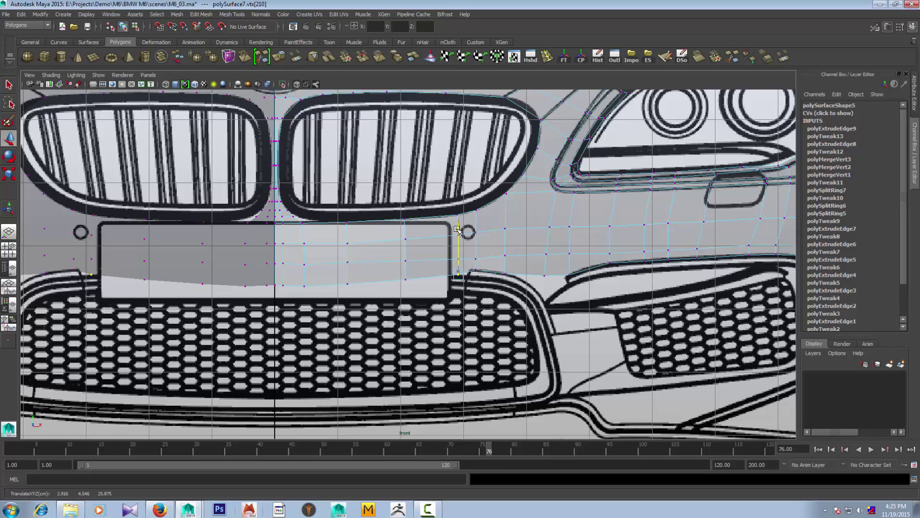
pyautogui.moveTo(478, 271); pyautogui.dragTo(508, 279)
pyautogui.press('Right')
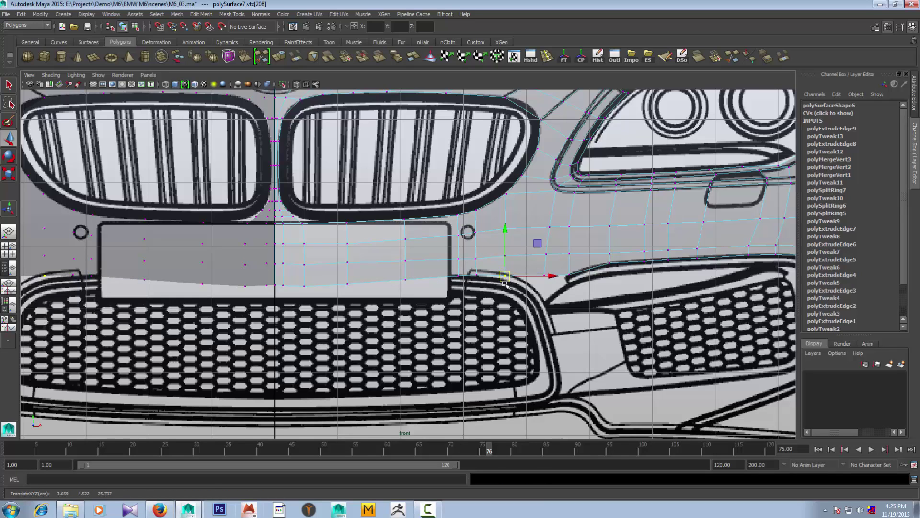
# Scale the bottom row of plate vertices flat in Y, raise it slightly, and switch to side view
pyautogui.moveTo(266, 278); pyautogui.dragTo(418, 293)
pyautogui.press('t')
pyautogui.press('r')
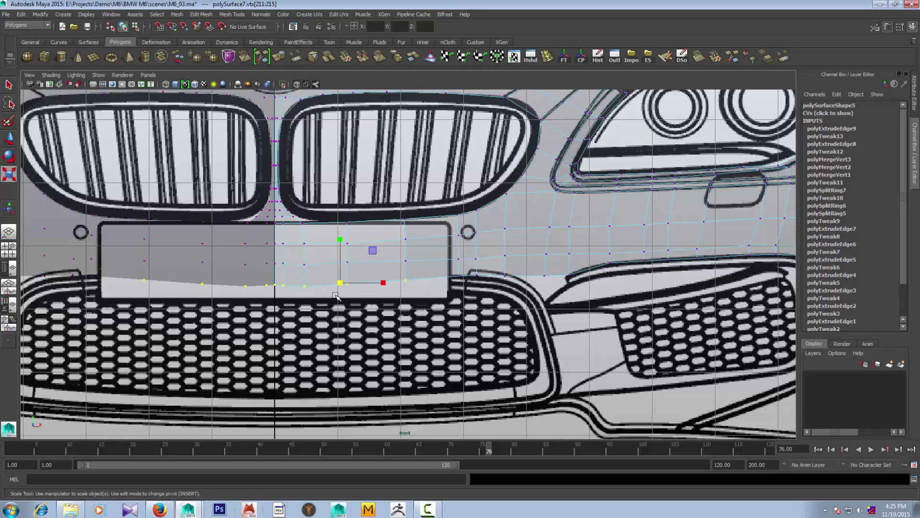
pyautogui.moveTo(340, 240); pyautogui.dragTo(344, 278)
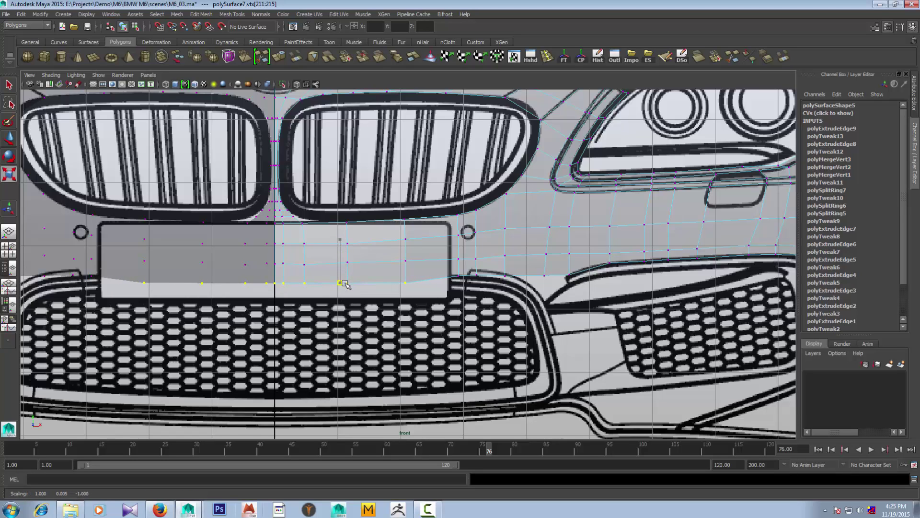
pyautogui.press('w')
pyautogui.moveTo(341, 237); pyautogui.dragTo(341, 233)
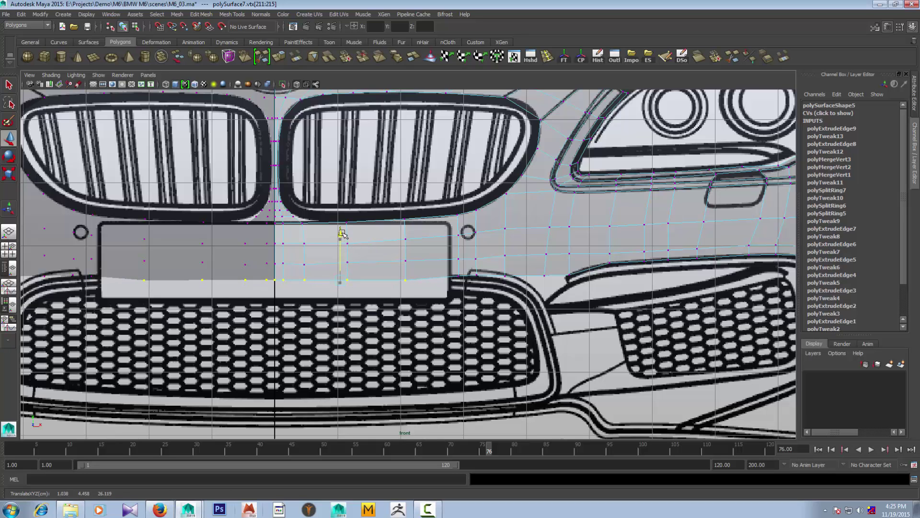
pyautogui.press('space')
pyautogui.press('space')
pyautogui.scroll(2, 340, 351)
# Shift the front-edge vertex column slightly outward and fit the top vertex to the nose outline
pyautogui.scroll(3, 444, 340)
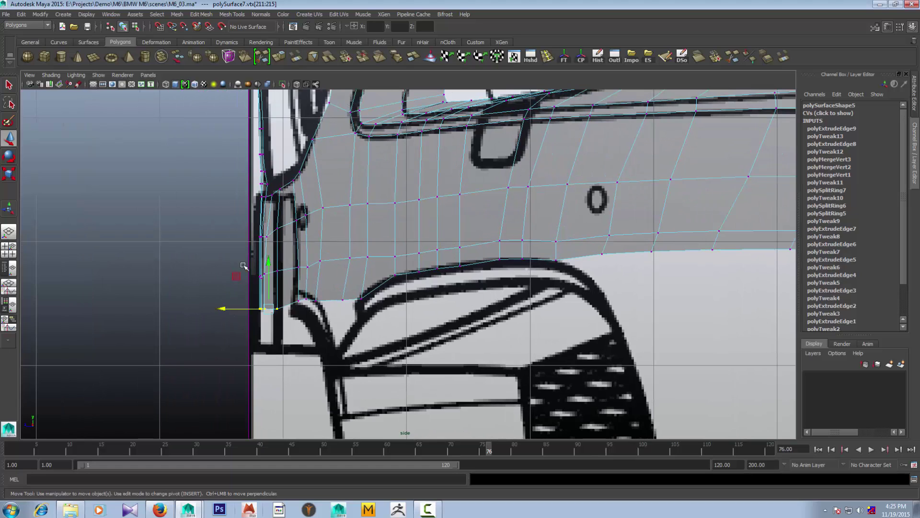
pyautogui.moveTo(224, 260); pyautogui.dragTo(283, 281)
pyautogui.moveTo(228, 274); pyautogui.dragTo(224, 274)
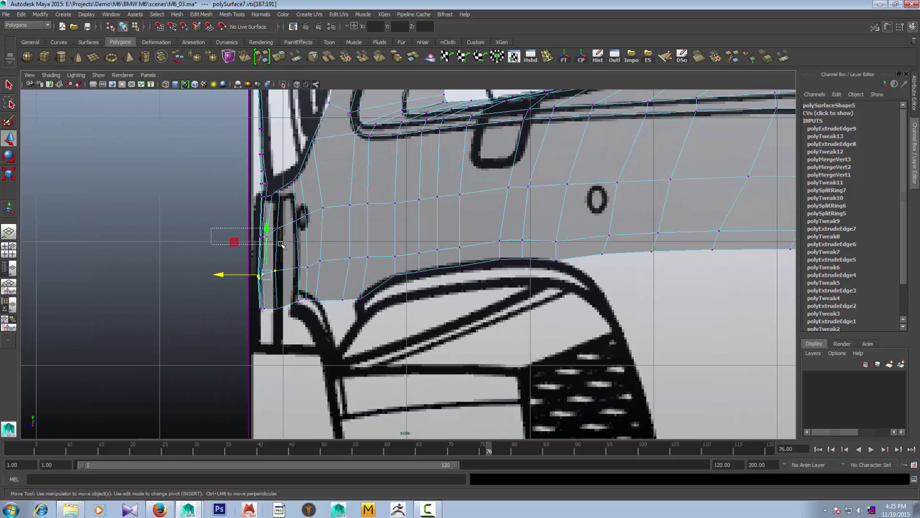
pyautogui.click(261, 236)
pyautogui.moveTo(221, 235); pyautogui.dragTo(220, 234)
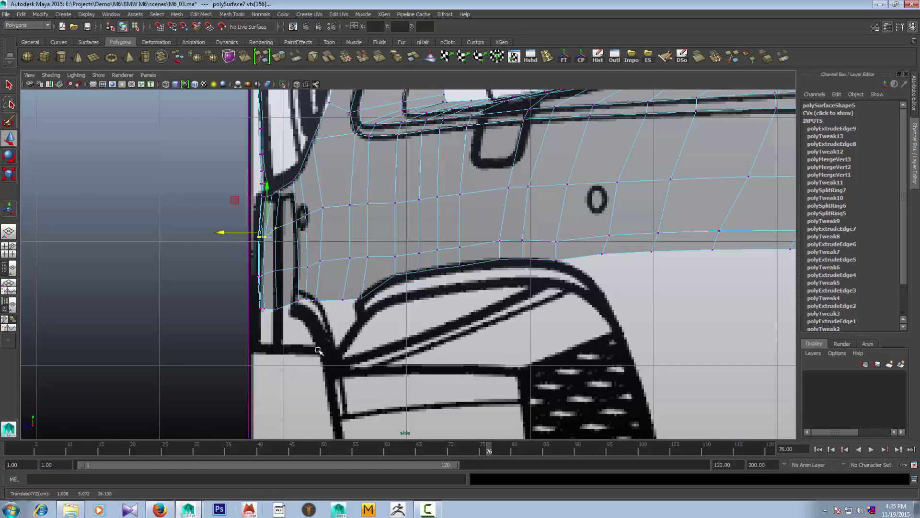
# Select the lower front corner vertex, check the fender, and go back to the front view
pyautogui.moveTo(295, 305); pyautogui.dragTo(311, 294)
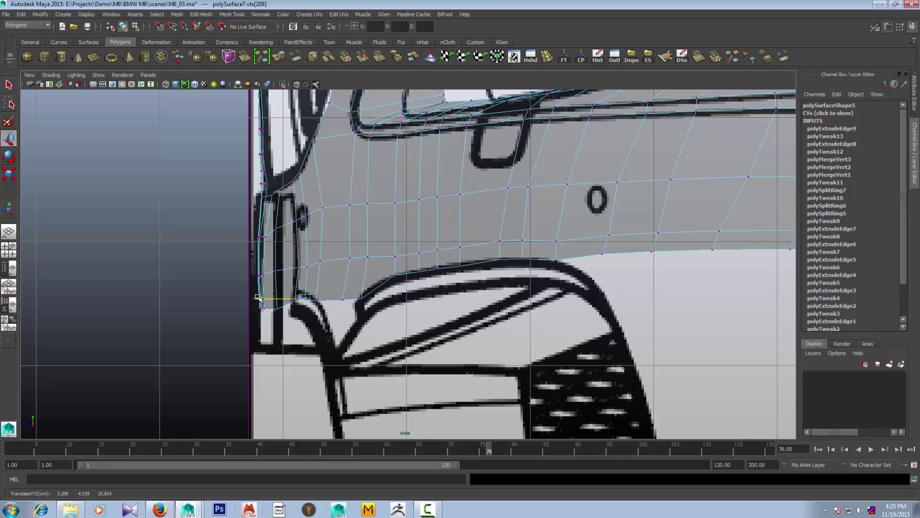
pyautogui.scroll(-3, 372, 349)
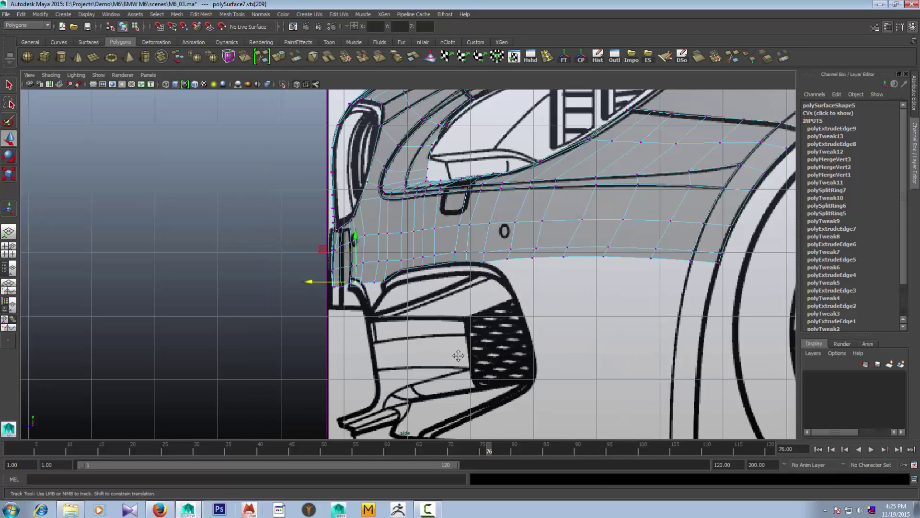
pyautogui.keyDown('alt'); pyautogui.moveTo(457, 355); pyautogui.dragTo(428, 351, button='middle'); pyautogui.keyUp('alt')
pyautogui.scroll(-3, 422, 357)
pyautogui.scroll(2, 422, 357)
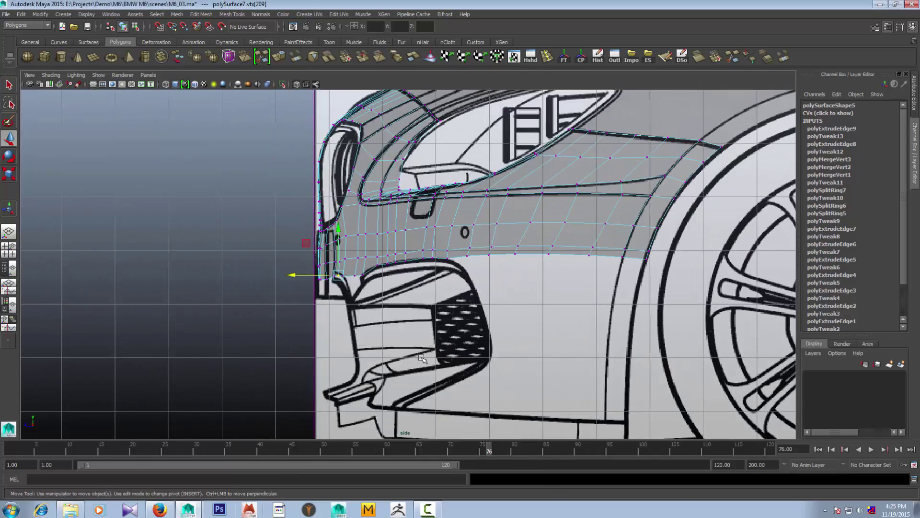
pyautogui.press('space')
pyautogui.scroll(3, 286, 350)
pyautogui.scroll(-2, 285, 350)
# Select the bumper object and orbit the perspective view to a side-front angle
pyautogui.press('F8')
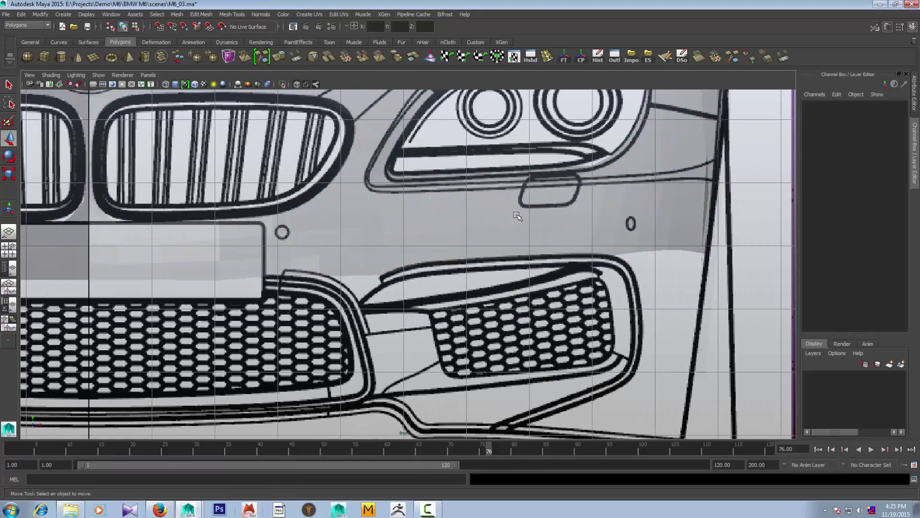
pyautogui.click(564, 223)
pyautogui.press('space')
pyautogui.press('space')
pyautogui.click(678, 287)
pyautogui.moveTo(678, 288)
pyautogui.keyDown('alt'); pyautogui.mouseDown()
pyautogui.moveTo(603, 307)
pyautogui.moveTo(610, 318)
pyautogui.moveTo(592, 354)
pyautogui.moveTo(566, 288)
pyautogui.mouseUp(); pyautogui.keyUp('alt')
pyautogui.click(611, 318)
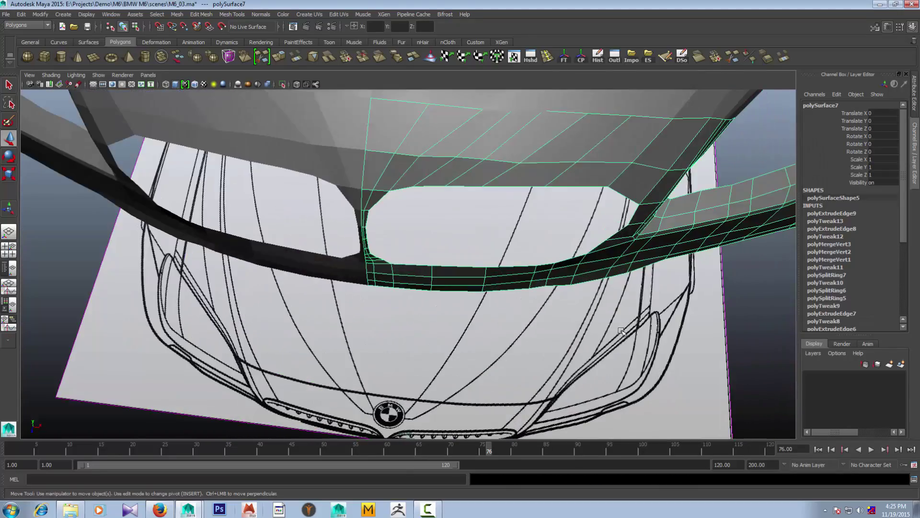
pyautogui.scroll(5, 544, 218)
# Move the bumper's lower-edge vertices under the headlight vertically to fit the outline
pyautogui.press('F9')
pyautogui.moveTo(544, 218)
pyautogui.keyDown('alt'); pyautogui.mouseDown()
pyautogui.moveTo(596, 236)
pyautogui.moveTo(544, 205)
pyautogui.mouseUp(); pyautogui.keyUp('alt')
pyautogui.click(541, 222)
pyautogui.keyDown('alt'); pyautogui.moveTo(570, 288); pyautogui.dragTo(573, 329); pyautogui.keyUp('alt')
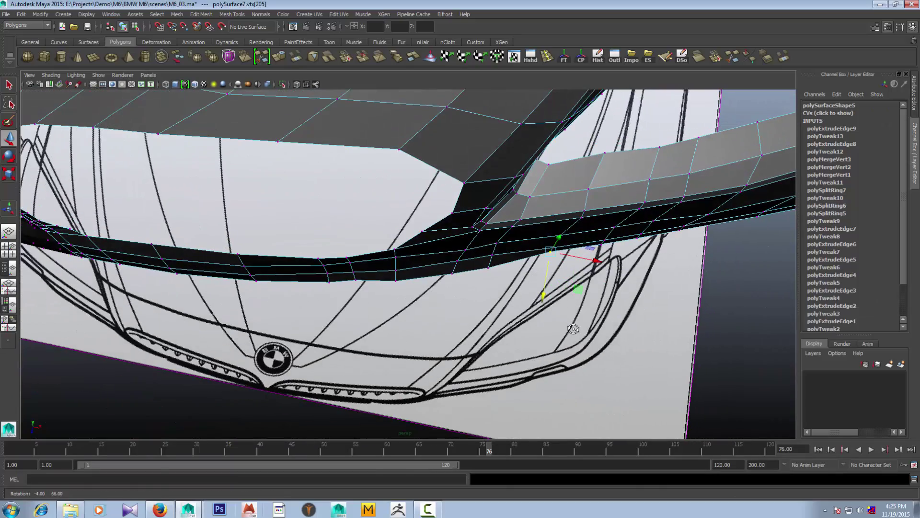
pyautogui.click(492, 255)
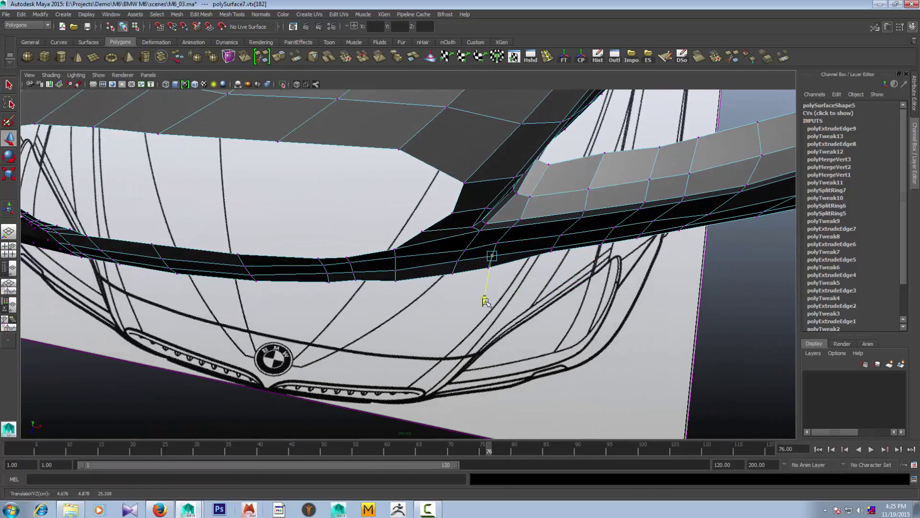
pyautogui.press('Left')
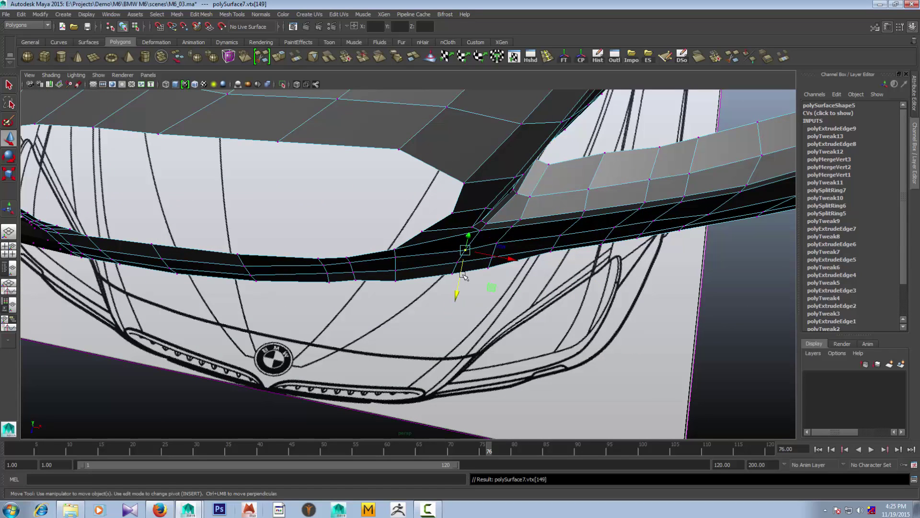
pyautogui.press('Up')
pyautogui.moveTo(493, 283); pyautogui.dragTo(487, 288)
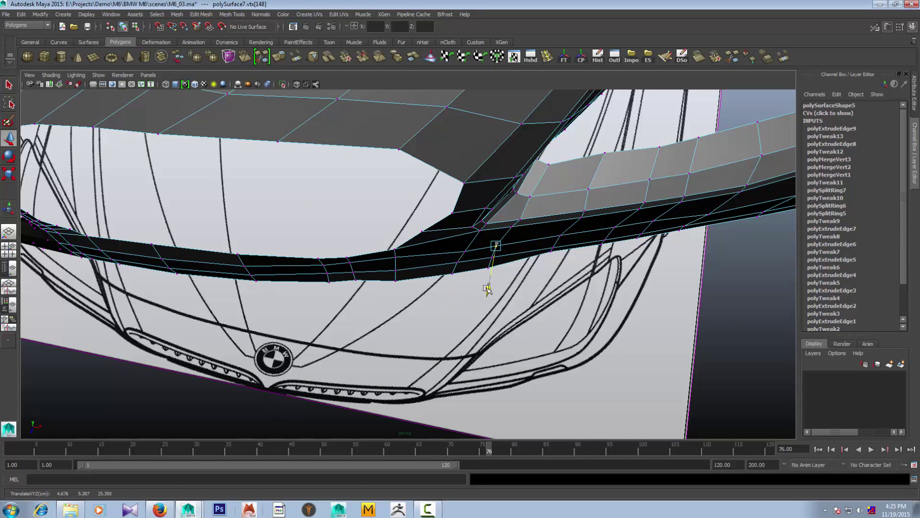
# View the whole bumper object from below, then maximize the side blueprint view
pyautogui.press('F8')
pyautogui.click(617, 209)
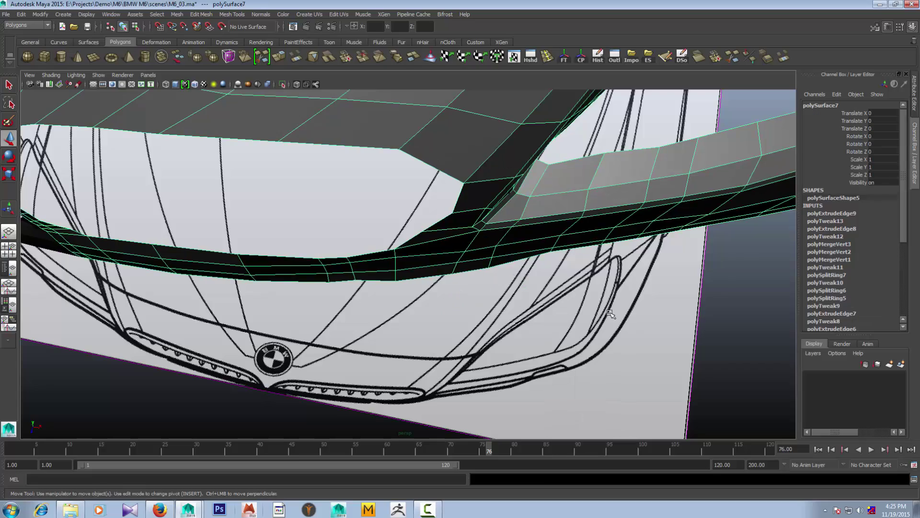
pyautogui.keyDown('alt'); pyautogui.moveTo(616, 209); pyautogui.dragTo(531, 336); pyautogui.keyUp('alt')
pyautogui.press('space')
pyautogui.press('space')
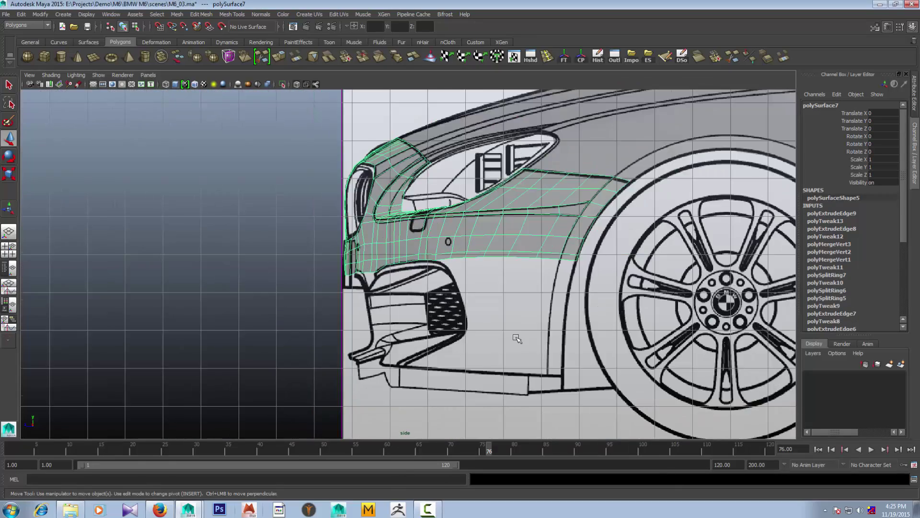
# Select the fender's two bottom corner edges in edge mode
pyautogui.press('F10')
pyautogui.click(457, 254)
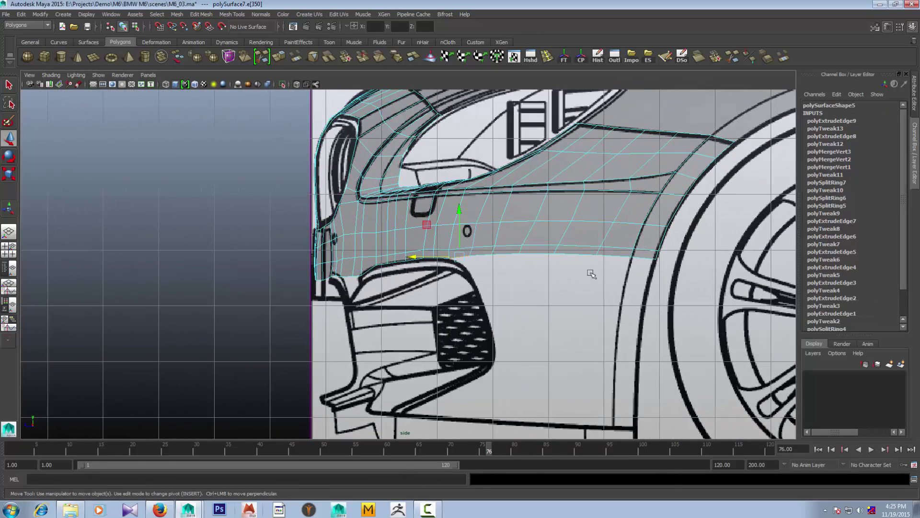
pyautogui.keyDown('shift'); pyautogui.click(651, 259); pyautogui.keyUp('shift')
pyautogui.press('space')
pyautogui.press('space')
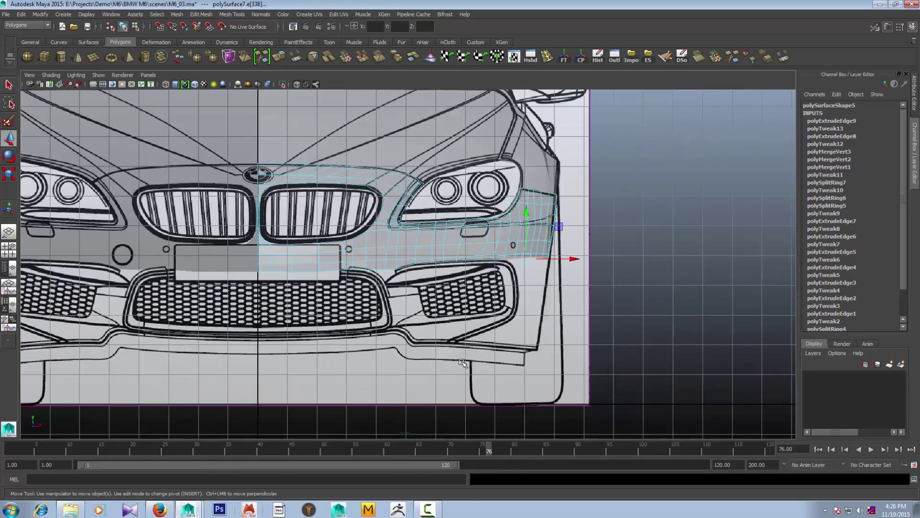
pyautogui.scroll(2, 309, 362)
pyautogui.scroll(1, 309, 361)
pyautogui.scroll(2, 370, 353)
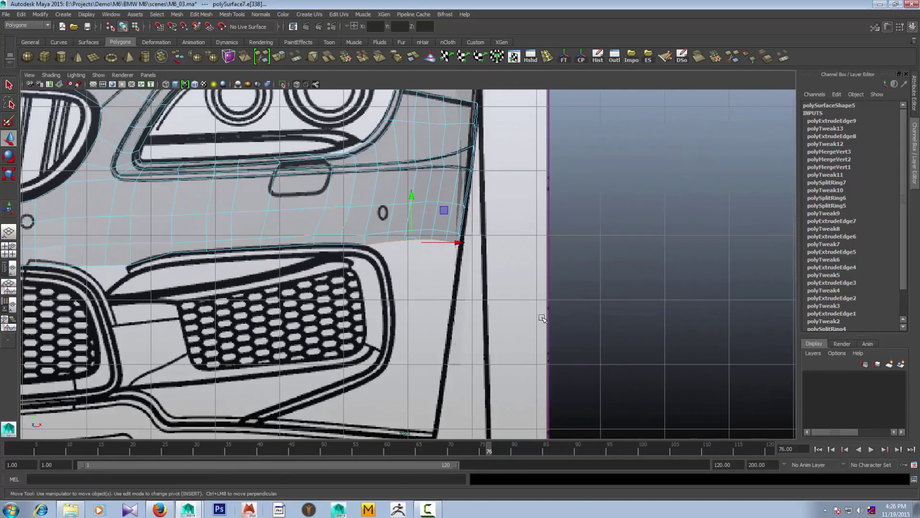
# Frame the bumper's outer corner in front view and compare it with the red M6 photo
pyautogui.press('space')
pyautogui.press('space')
pyautogui.scroll(-2, 479, 312)
pyautogui.keyDown('alt'); pyautogui.moveTo(364, 312); pyautogui.dragTo(450, 310, button='middle'); pyautogui.keyUp('alt')
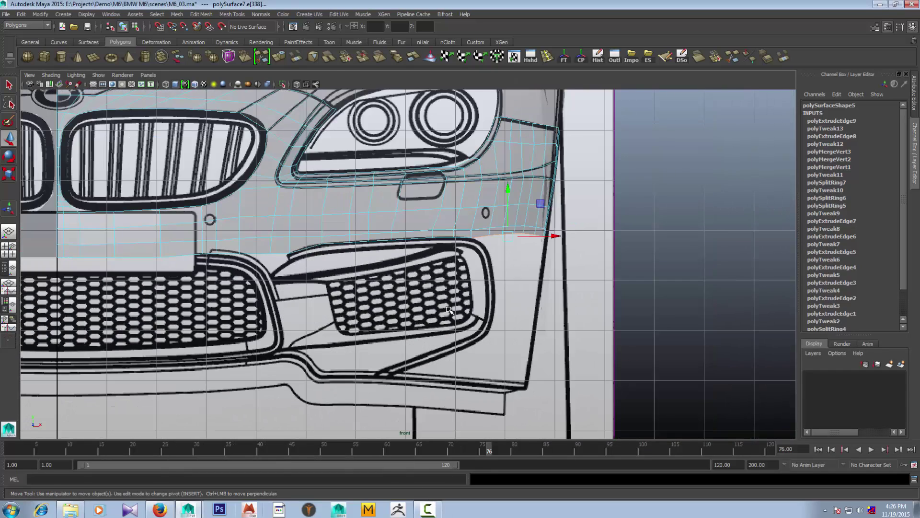
pyautogui.scroll(1, 449, 311)
pyautogui.click(160, 509)
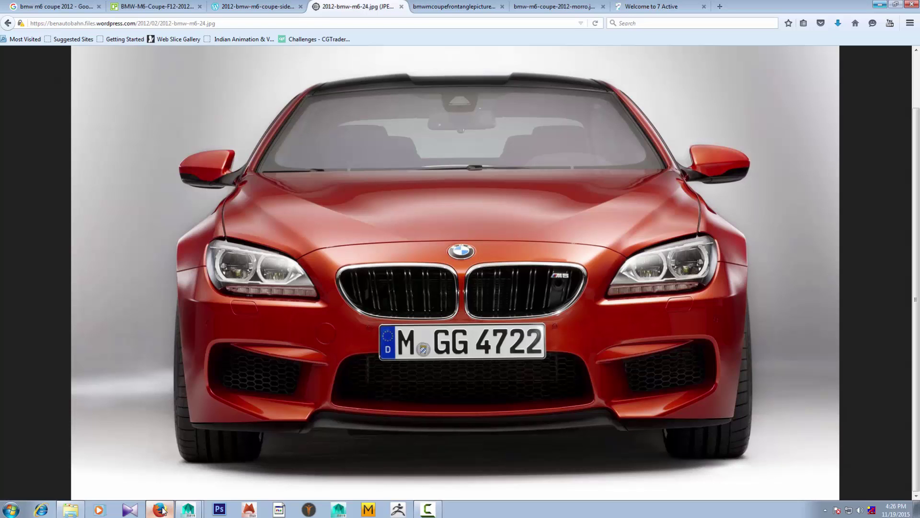
pyautogui.click(188, 510)
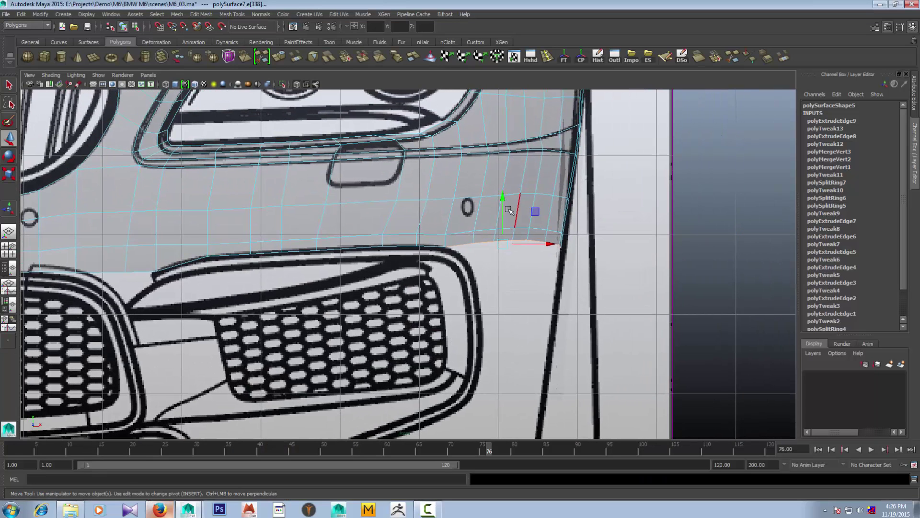
# Extrude the bumper's bottom edge and drag it down and forward in side view
pyautogui.click(279, 56)
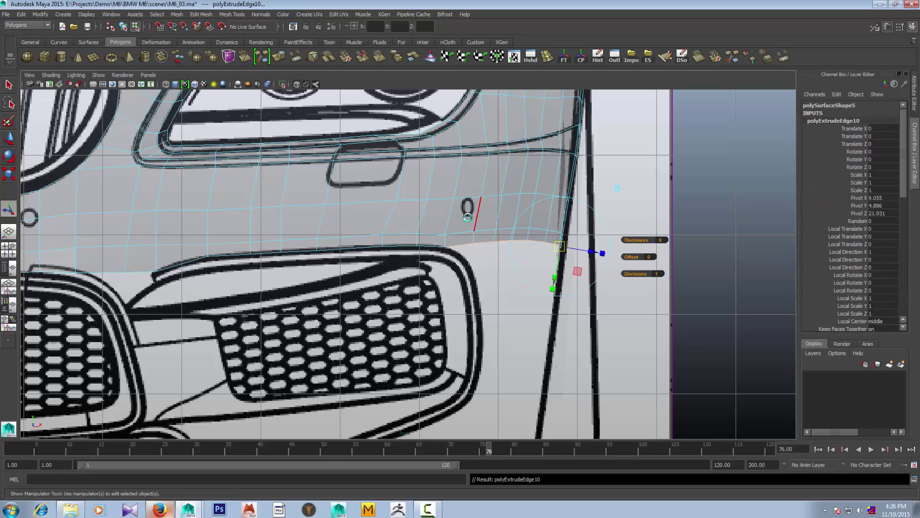
pyautogui.moveTo(511, 248); pyautogui.dragTo(497, 332)
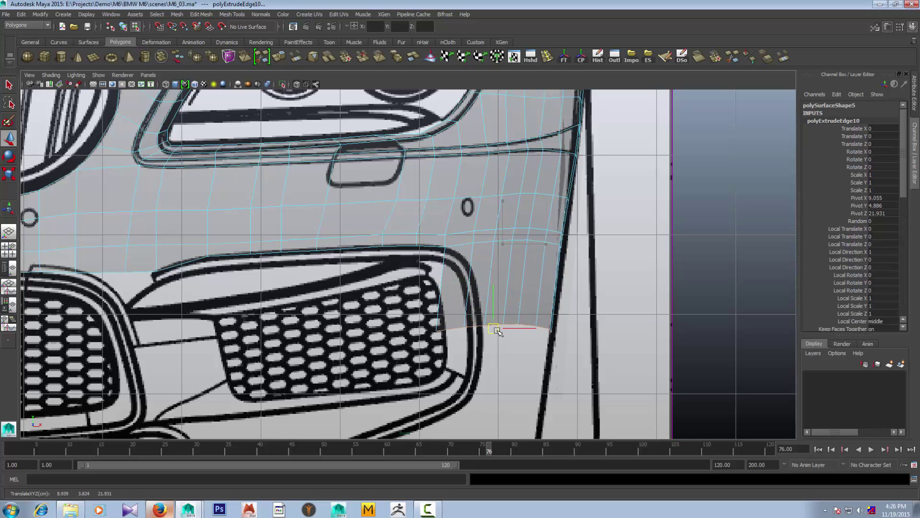
pyautogui.press('space')
pyautogui.moveTo(566, 366); pyautogui.dragTo(590, 367)
pyautogui.keyDown('alt'); pyautogui.moveTo(590, 367); pyautogui.dragTo(574, 352, button='middle'); pyautogui.keyUp('alt')
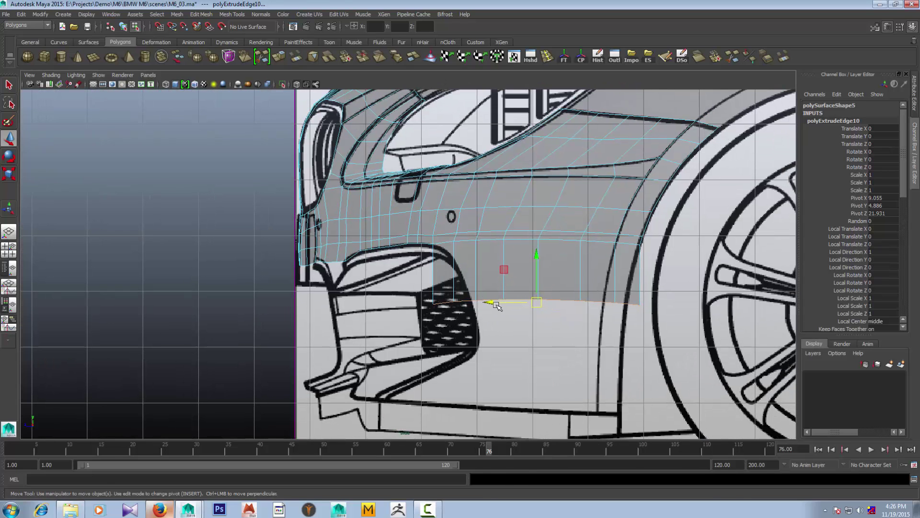
pyautogui.moveTo(488, 302); pyautogui.dragTo(475, 302)
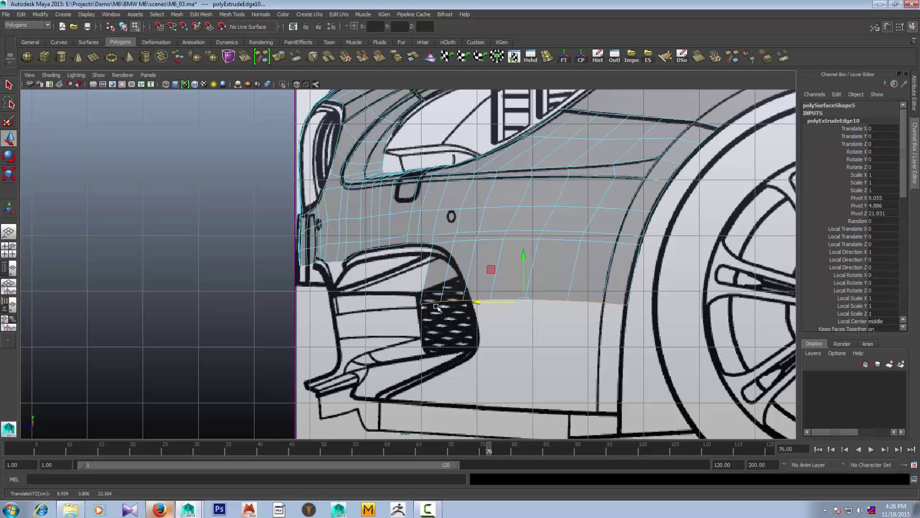
# Align the new bottom vertex row and individual edge vertices with the side blueprint line
pyautogui.moveTo(442, 288); pyautogui.dragTo(392, 291, button='right')
pyautogui.moveTo(383, 270); pyautogui.dragTo(579, 315)
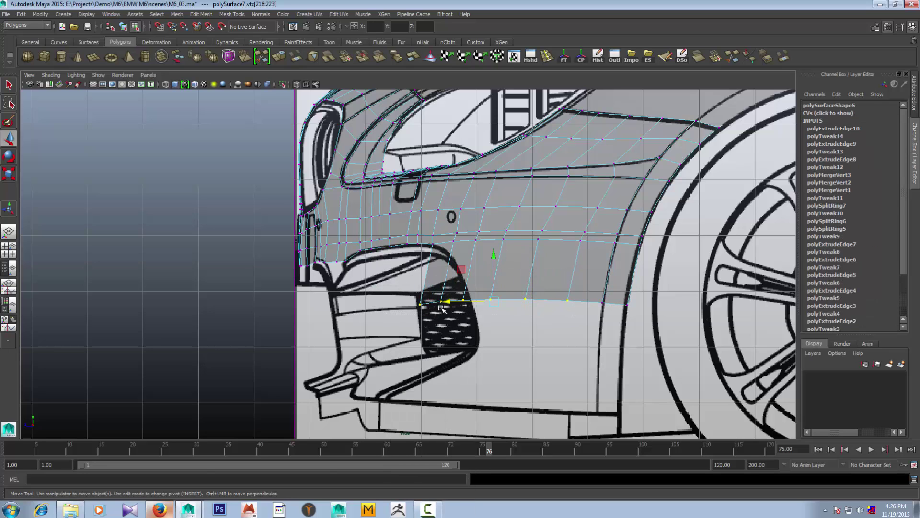
pyautogui.moveTo(450, 302)
pyautogui.mouseDown()
pyautogui.moveTo(478, 314)
pyautogui.moveTo(465, 301)
pyautogui.moveTo(444, 304)
pyautogui.mouseUp()
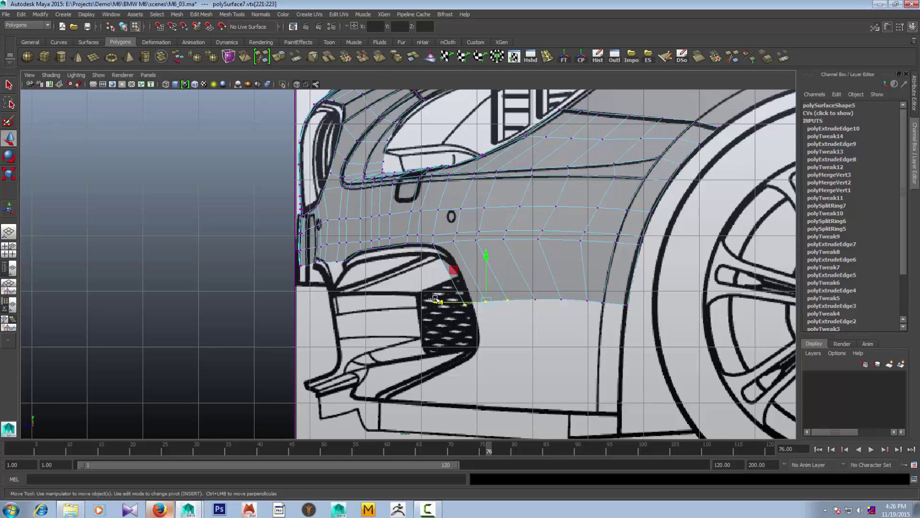
pyautogui.moveTo(435, 299); pyautogui.dragTo(453, 299)
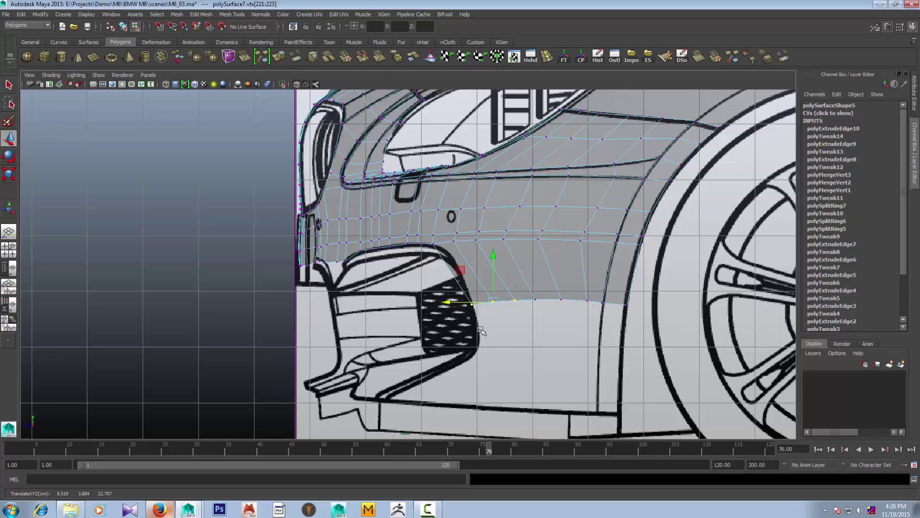
pyautogui.click(492, 298)
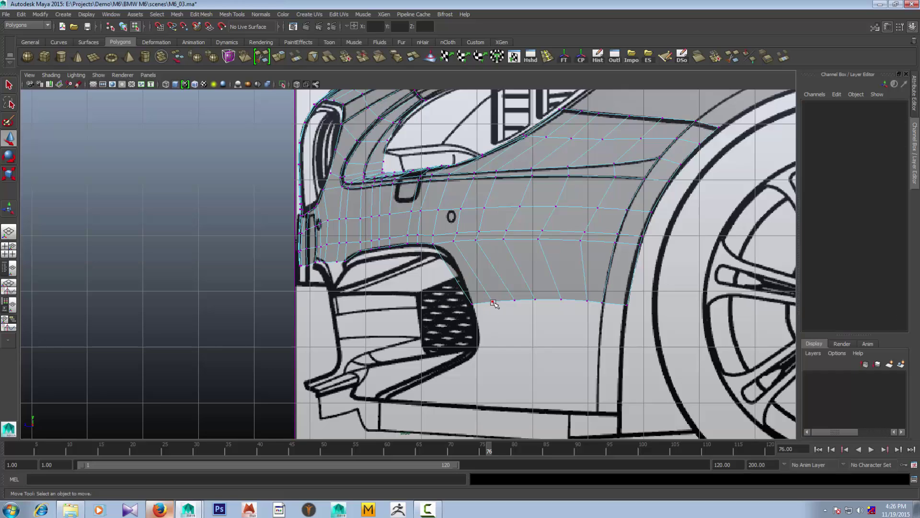
pyautogui.click(493, 302)
pyautogui.moveTo(493, 302)
pyautogui.mouseDown()
pyautogui.moveTo(465, 298)
pyautogui.moveTo(508, 299)
pyautogui.mouseUp()
pyautogui.click(489, 301)
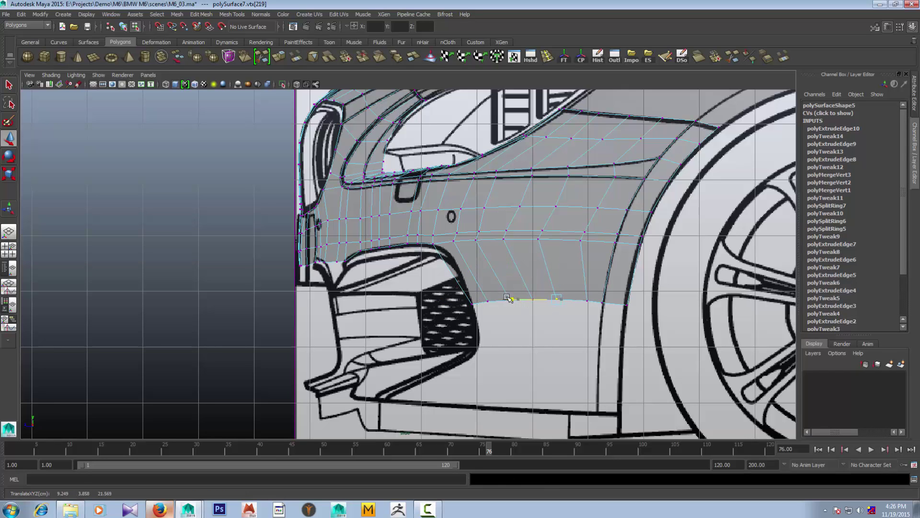
pyautogui.click(572, 301)
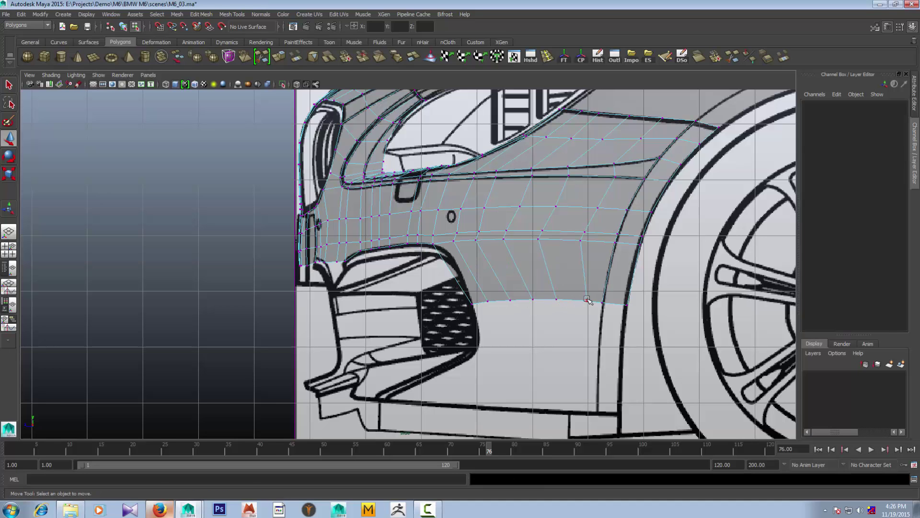
pyautogui.click(586, 298)
pyautogui.press('space')
pyautogui.press('space')
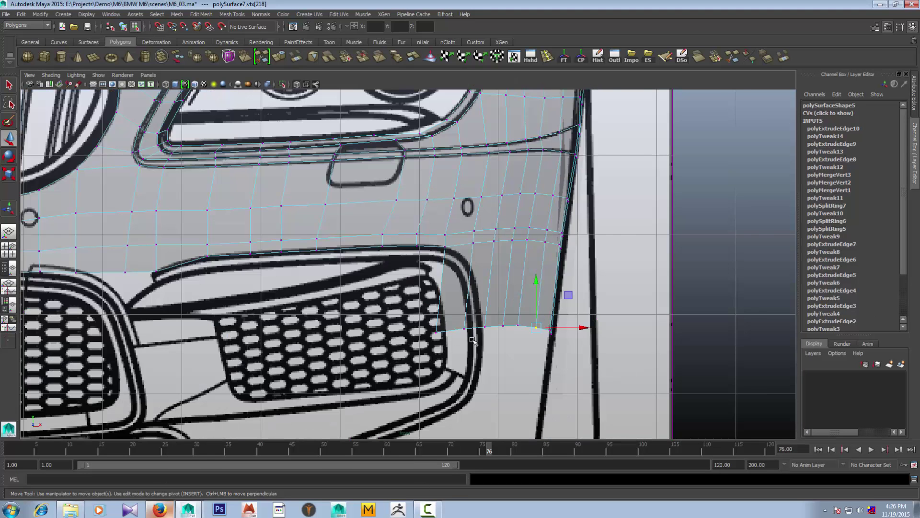
# Step along the bottom-edge vertices in front view, shifting them right onto the air-intake outline
pyautogui.keyDown('alt'); pyautogui.moveTo(473, 341); pyautogui.dragTo(426, 341, button='middle'); pyautogui.keyUp('alt')
pyautogui.moveTo(534, 327); pyautogui.dragTo(484, 330)
pyautogui.press('Left')
pyautogui.press('Left')
pyautogui.press('Left')
pyautogui.press('Left')
pyautogui.press('Left')
pyautogui.press('Left')
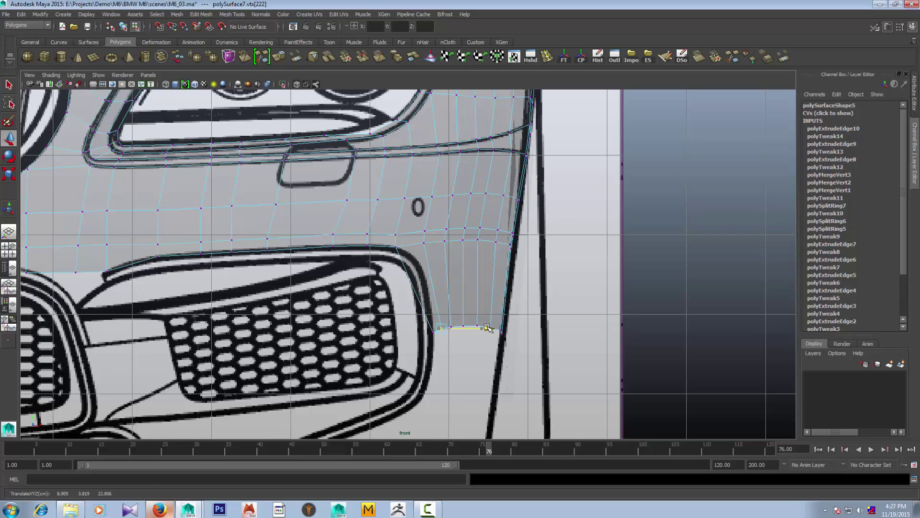
pyautogui.press('Left')
pyautogui.moveTo(498, 328); pyautogui.dragTo(540, 327)
pyautogui.press('Left')
pyautogui.press('Left')
pyautogui.press('Left')
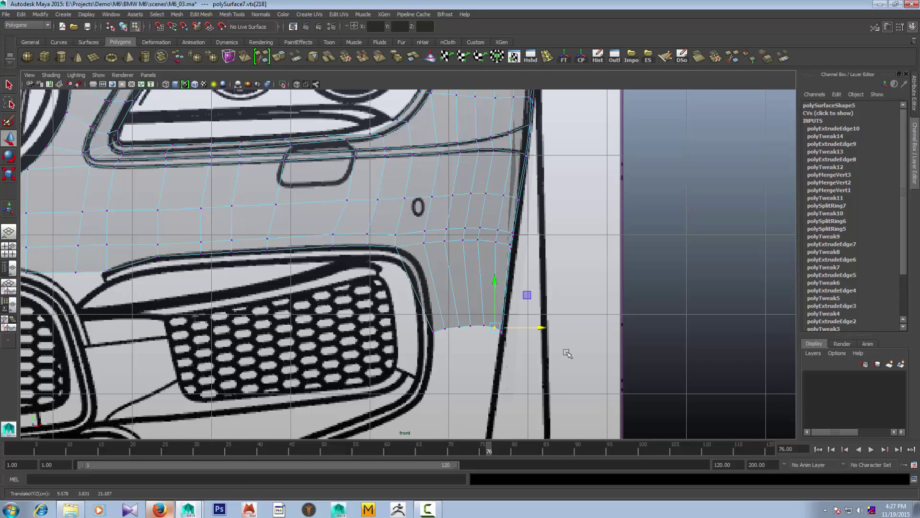
# Check the bumper shape in perspective and top views, then select the bottom border edge loop
pyautogui.press('space')
pyautogui.press('space')
pyautogui.moveTo(612, 201)
pyautogui.keyDown('alt'); pyautogui.mouseDown()
pyautogui.moveTo(676, 256)
pyautogui.moveTo(576, 259)
pyautogui.moveTo(531, 350)
pyautogui.mouseUp(); pyautogui.keyUp('alt')
pyautogui.press('space')
pyautogui.press('space')
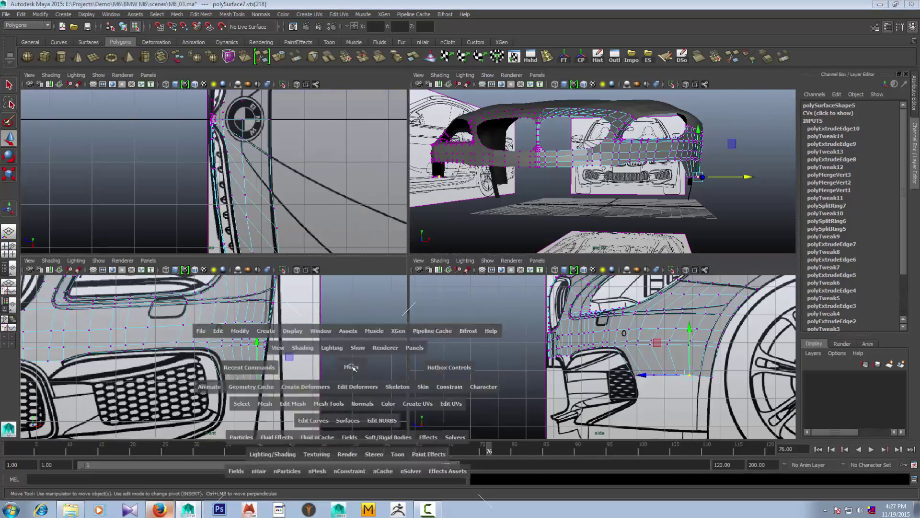
pyautogui.press('space')
pyautogui.press('space')
pyautogui.press('space')
pyautogui.scroll(-2, 378, 298)
pyautogui.keyDown('alt'); pyautogui.moveTo(379, 297); pyautogui.dragTo(380, 231, button='middle'); pyautogui.keyUp('alt')
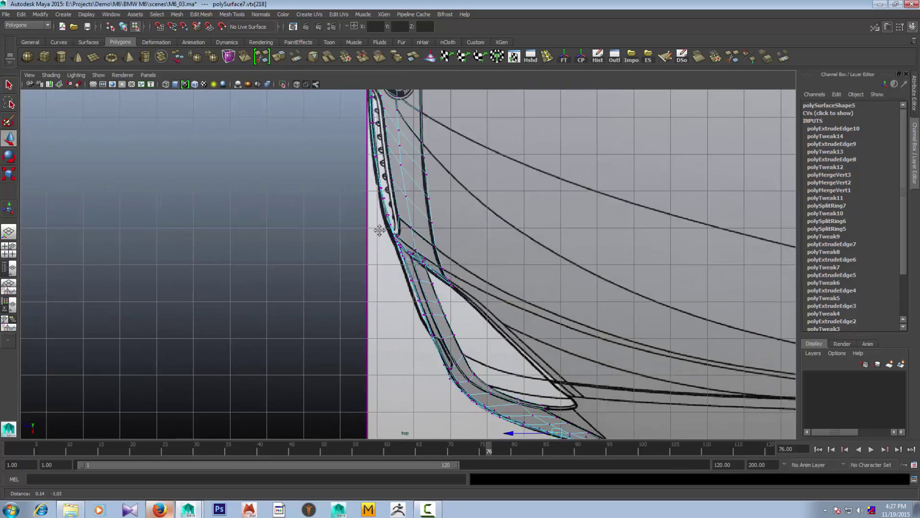
pyautogui.press('space')
pyautogui.press('space')
pyautogui.scroll(3, 570, 361)
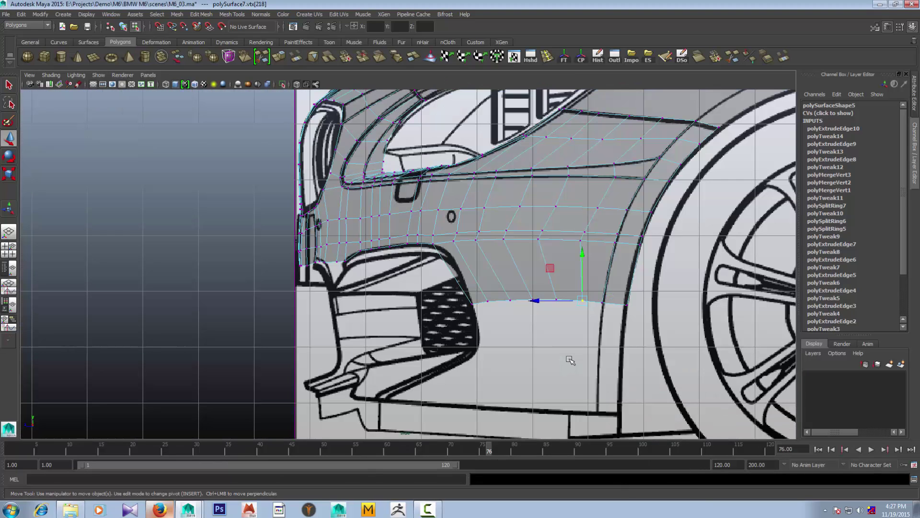
pyautogui.click(476, 297)
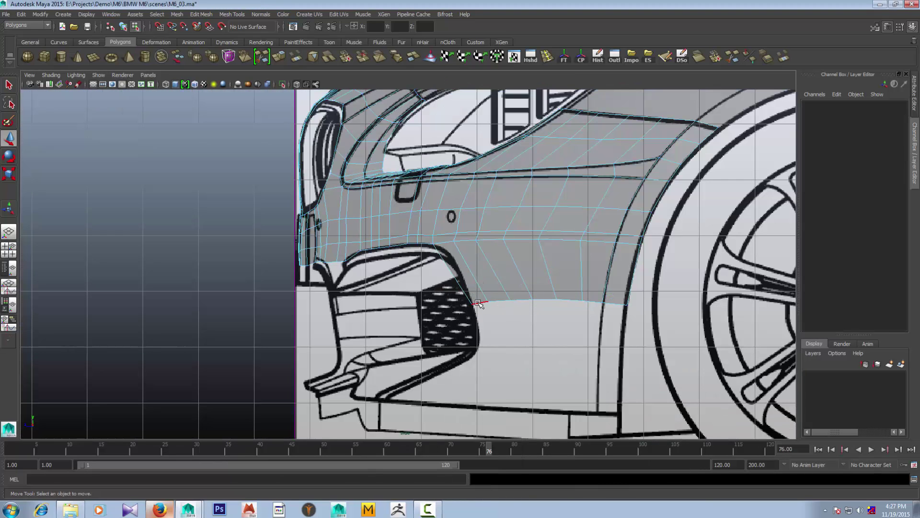
pyautogui.doubleClick(479, 303)
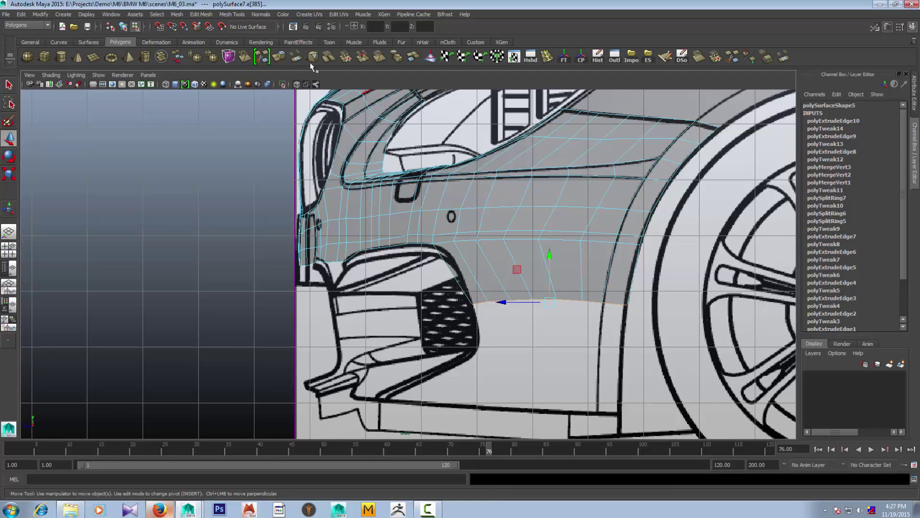
# Extrude the bottom border loop downward and move its new vertices onto the side blueprint line
pyautogui.click(279, 57)
pyautogui.keyDown('alt'); pyautogui.moveTo(554, 307); pyautogui.dragTo(541, 282, button='middle'); pyautogui.keyUp('alt')
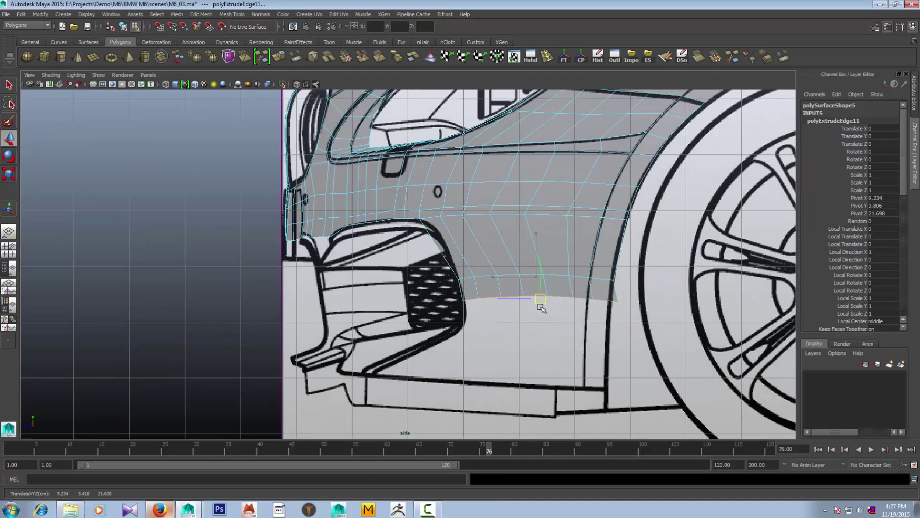
pyautogui.moveTo(539, 306); pyautogui.dragTo(533, 329)
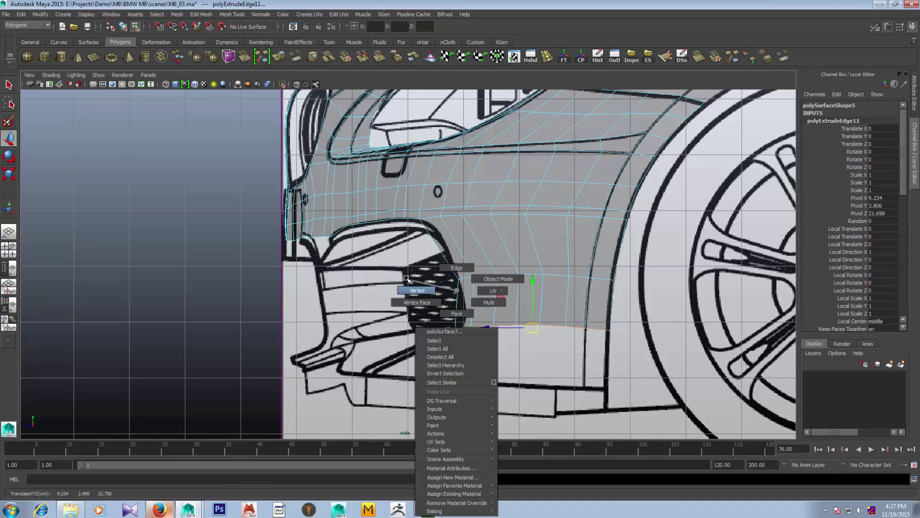
pyautogui.moveTo(458, 331); pyautogui.dragTo(431, 307, button='right')
pyautogui.click(460, 327)
pyautogui.moveTo(474, 319); pyautogui.dragTo(482, 327)
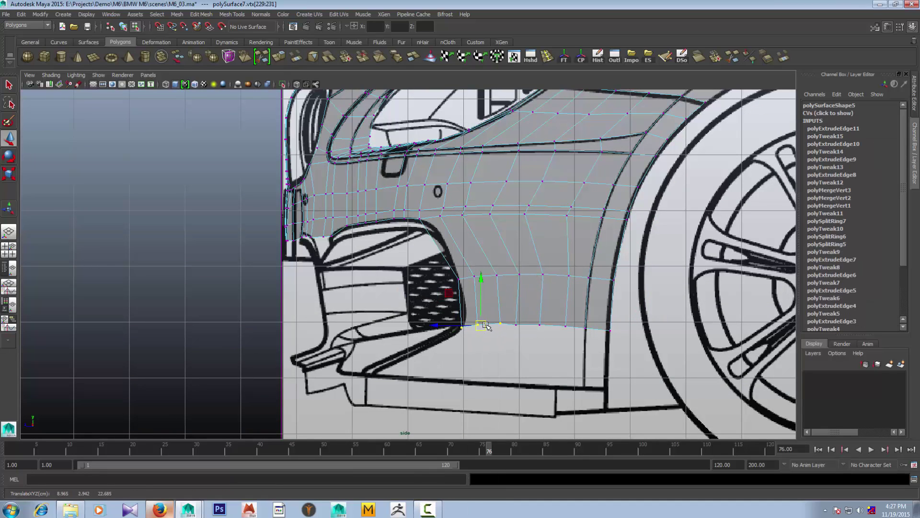
pyautogui.click(521, 323)
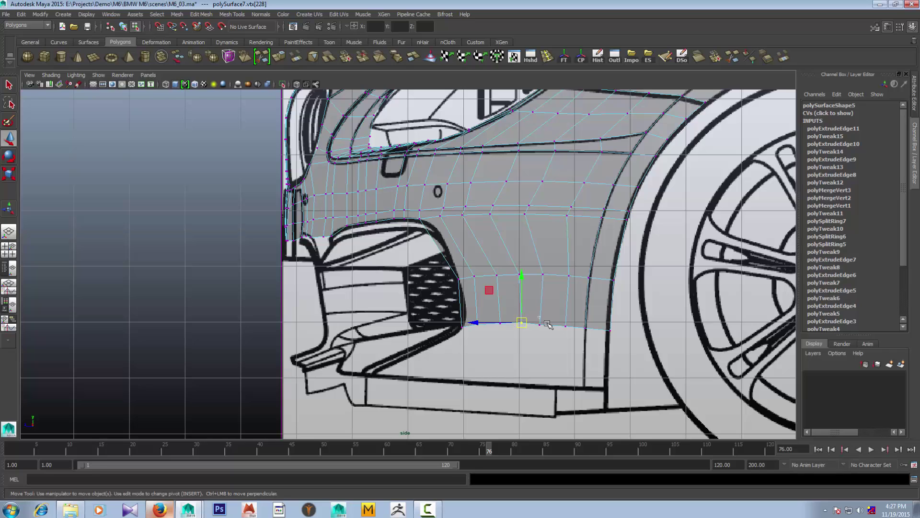
pyautogui.moveTo(548, 322); pyautogui.dragTo(560, 331)
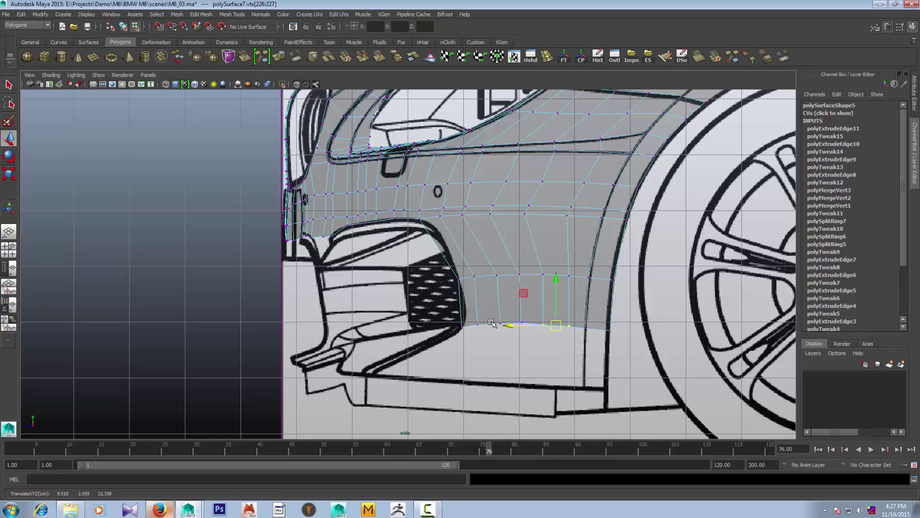
pyautogui.moveTo(480, 332)
pyautogui.mouseDown()
pyautogui.moveTo(464, 314)
pyautogui.moveTo(506, 330)
pyautogui.mouseUp()
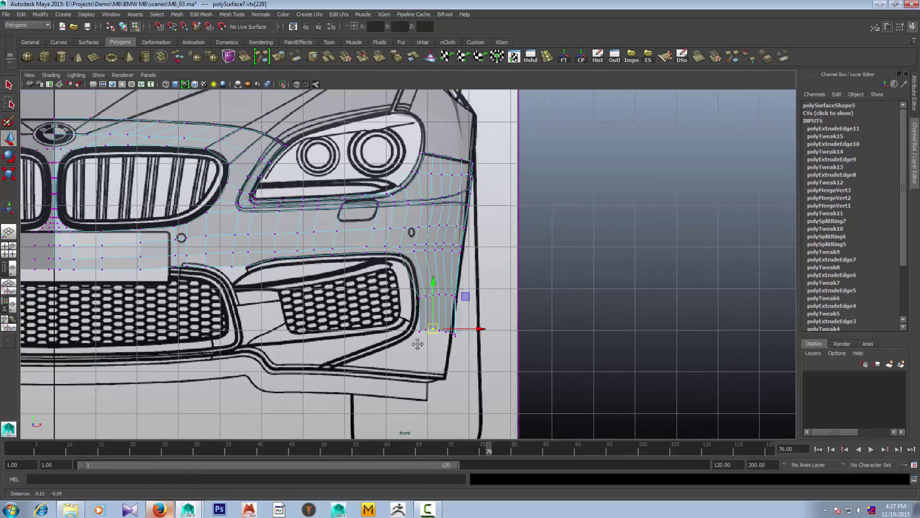
# Scale the bottom vertex row flat in front view, push its end to the outline, and return to object mode
pyautogui.scroll(3, 418, 343)
pyautogui.scroll(3, 418, 344)
pyautogui.moveTo(408, 337)
pyautogui.mouseDown()
pyautogui.moveTo(411, 324)
pyautogui.moveTo(402, 324)
pyautogui.moveTo(497, 354)
pyautogui.mouseUp()
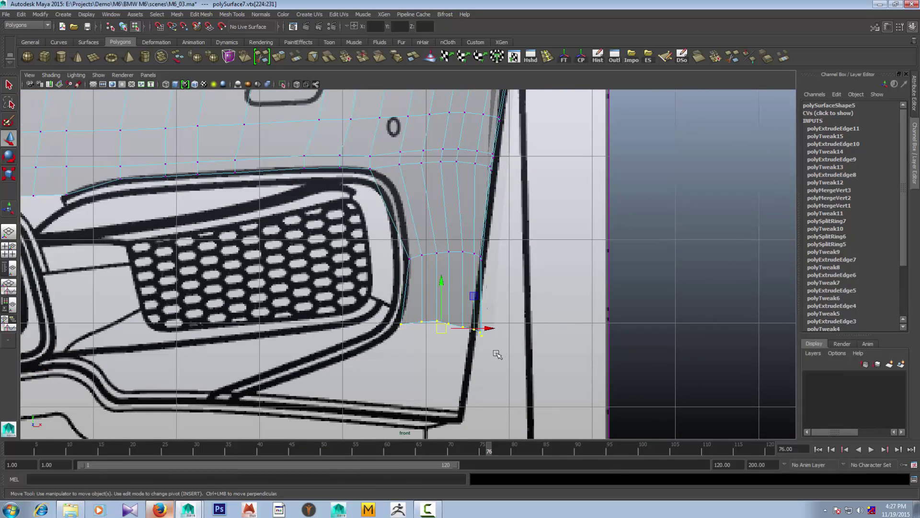
pyautogui.press('r')
pyautogui.moveTo(441, 285); pyautogui.dragTo(444, 330)
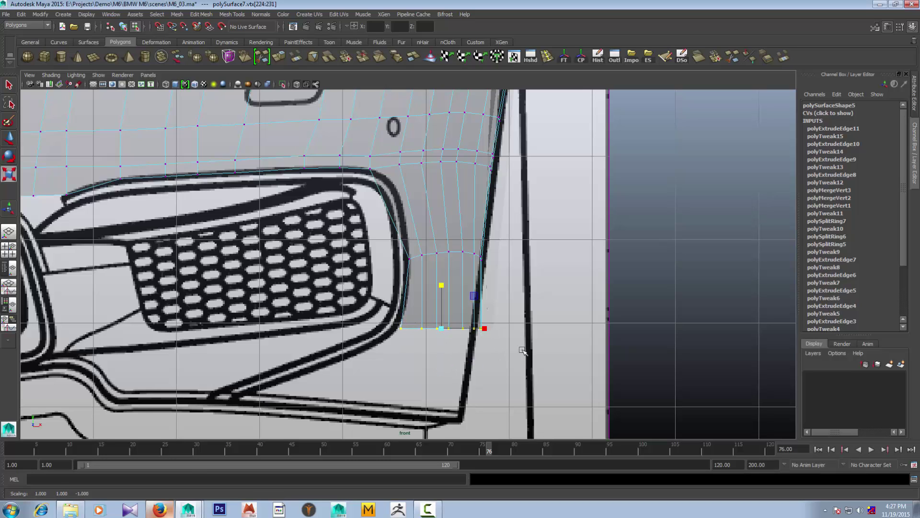
pyautogui.press('w')
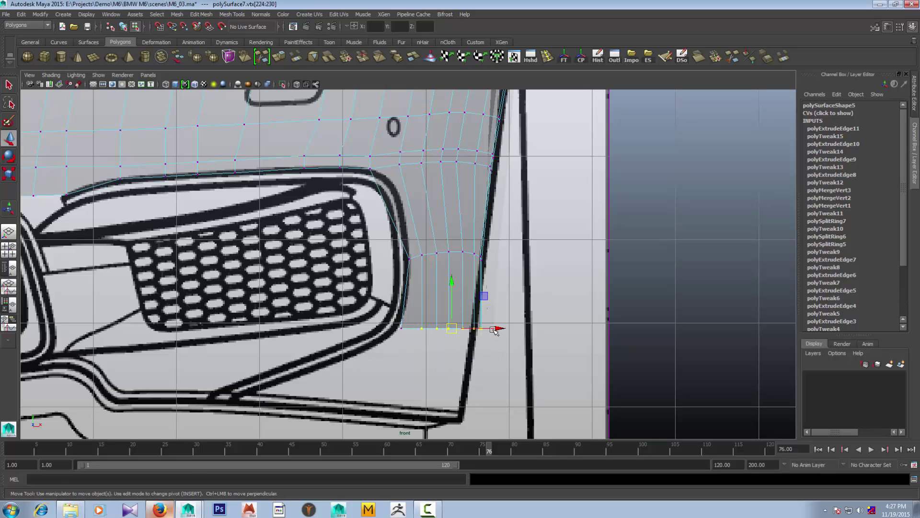
pyautogui.moveTo(485, 328); pyautogui.dragTo(493, 329)
pyautogui.keyDown('ctrl'); pyautogui.moveTo(431, 317); pyautogui.dragTo(409, 338); pyautogui.keyUp('ctrl')
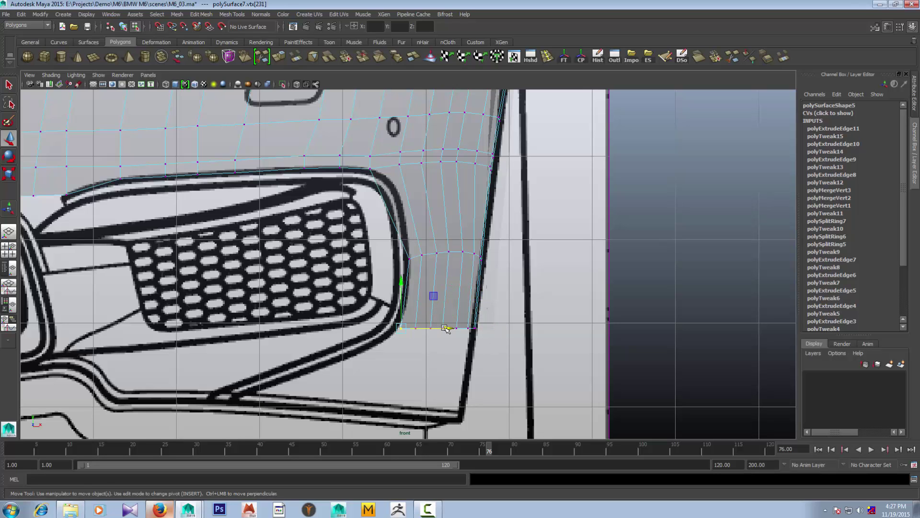
pyautogui.press('space')
pyautogui.press('space')
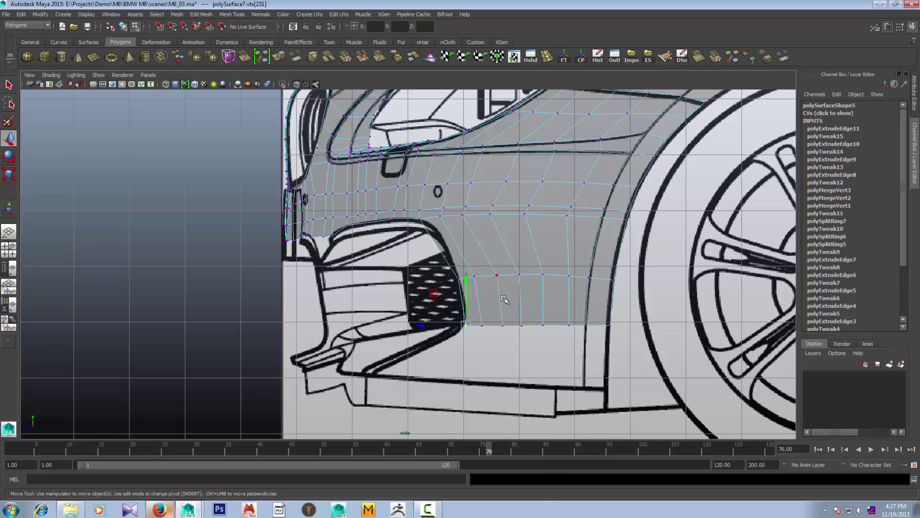
pyautogui.press('F8')
pyautogui.click(526, 294)
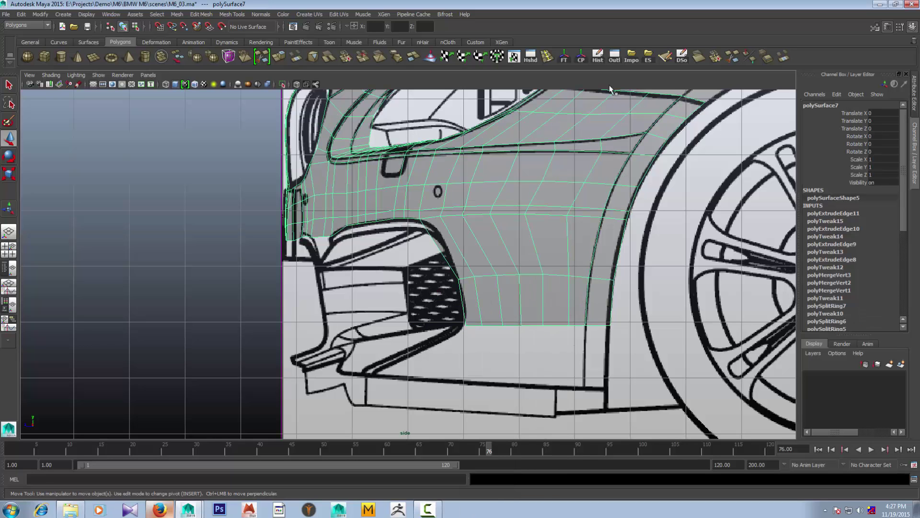
# Insert an edge loop across the fender below the marker light, redoing it at a better height
pyautogui.click(547, 57)
pyautogui.moveTo(534, 237); pyautogui.dragTo(537, 248)
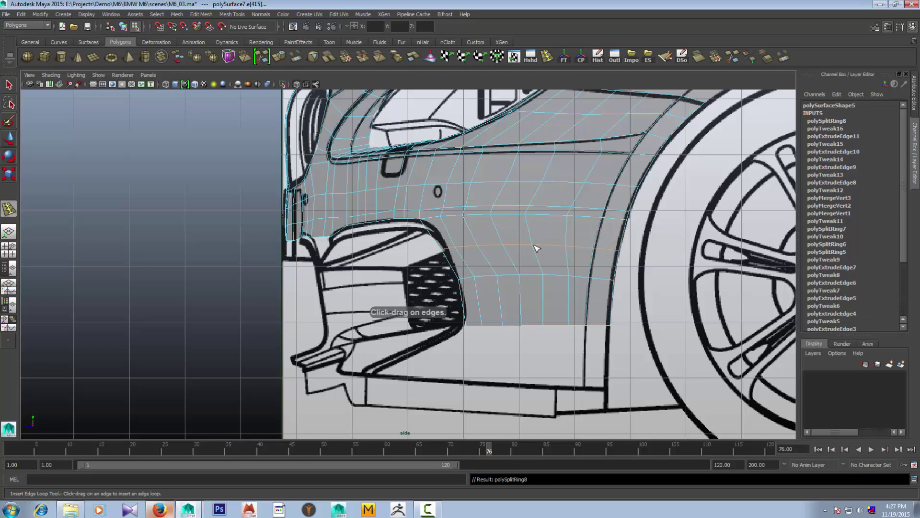
pyautogui.scroll(2, 532, 248)
pyautogui.hotkey('ctrl', 'z')
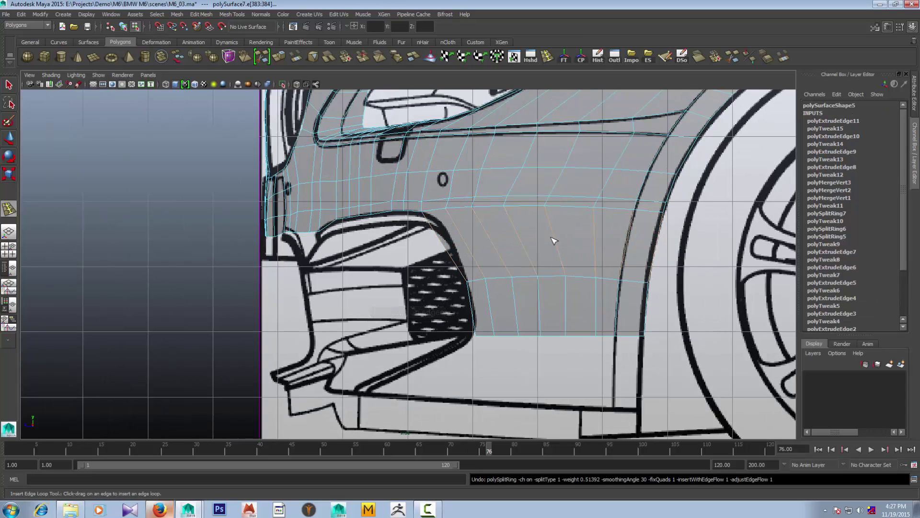
pyautogui.moveTo(553, 241); pyautogui.dragTo(432, 242)
pyautogui.press('w')
# Nudge the new loop's vertices in side view to follow the blueprint line
pyautogui.press('F9')
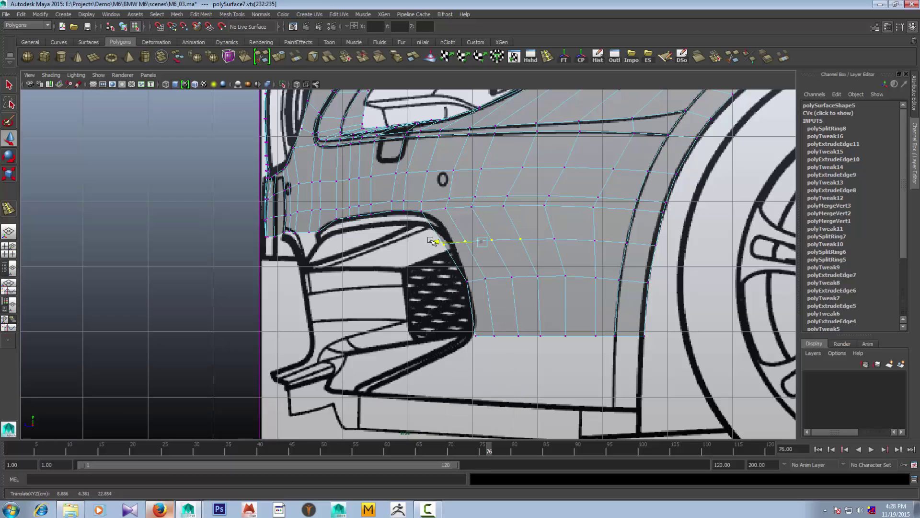
pyautogui.click(555, 239)
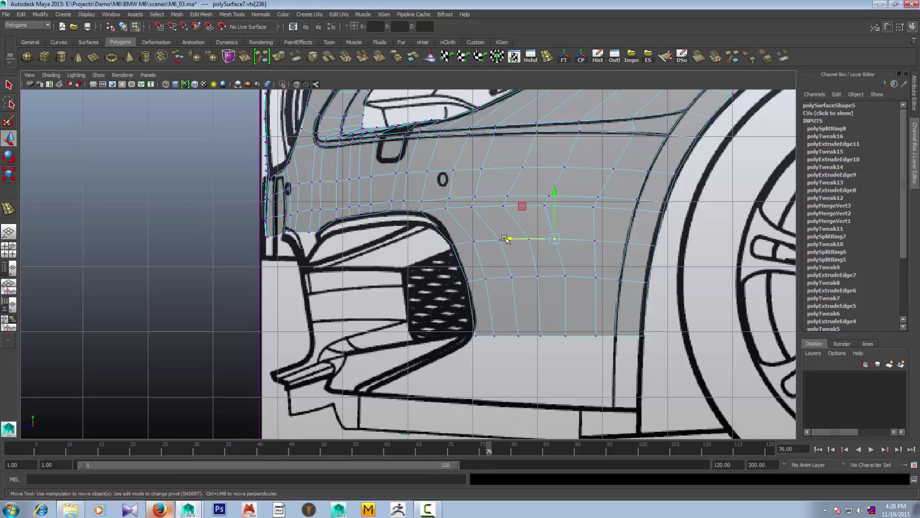
pyautogui.moveTo(506, 238); pyautogui.dragTo(514, 239)
pyautogui.moveTo(616, 230); pyautogui.dragTo(661, 254)
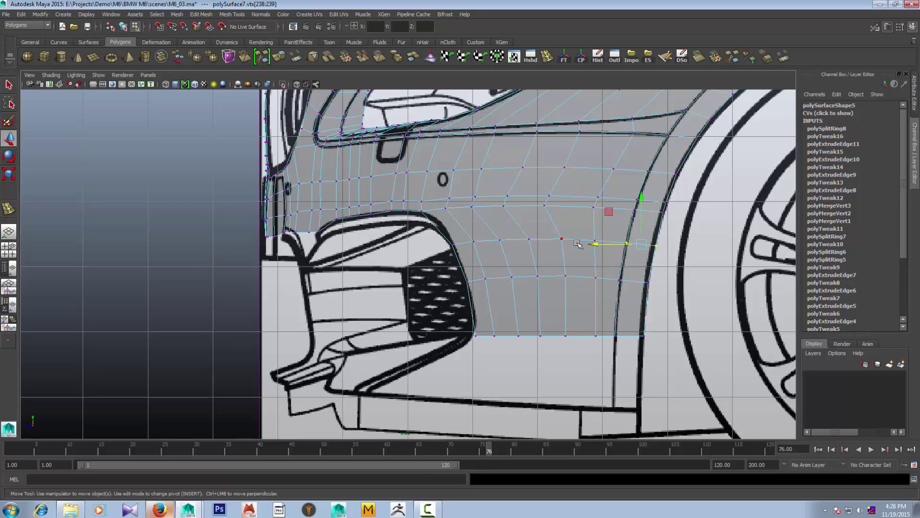
pyautogui.click(594, 241)
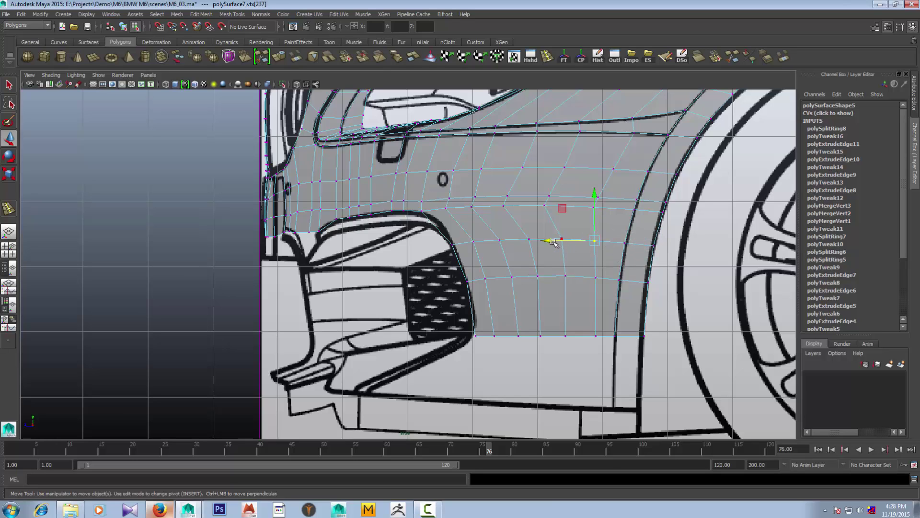
pyautogui.moveTo(552, 240); pyautogui.dragTo(549, 241)
pyautogui.click(594, 278)
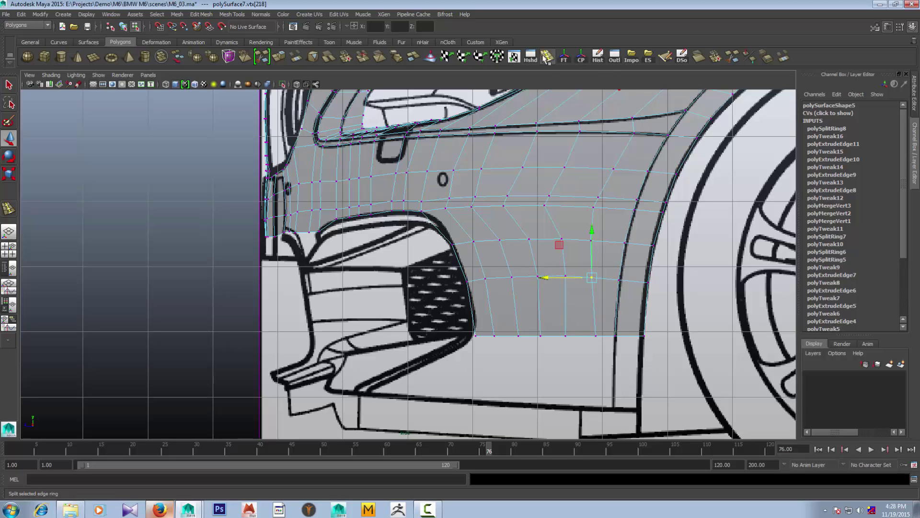
# Insert an edge loop lower on the bumper and shift its vertex row slightly right
pyautogui.click(547, 56)
pyautogui.click(599, 308)
pyautogui.press('w')
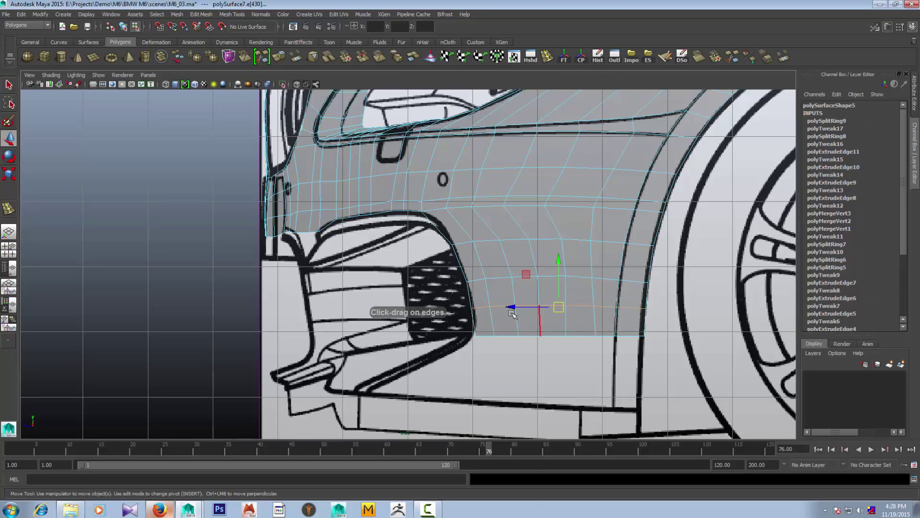
pyautogui.moveTo(497, 307); pyautogui.dragTo(466, 312, button='right')
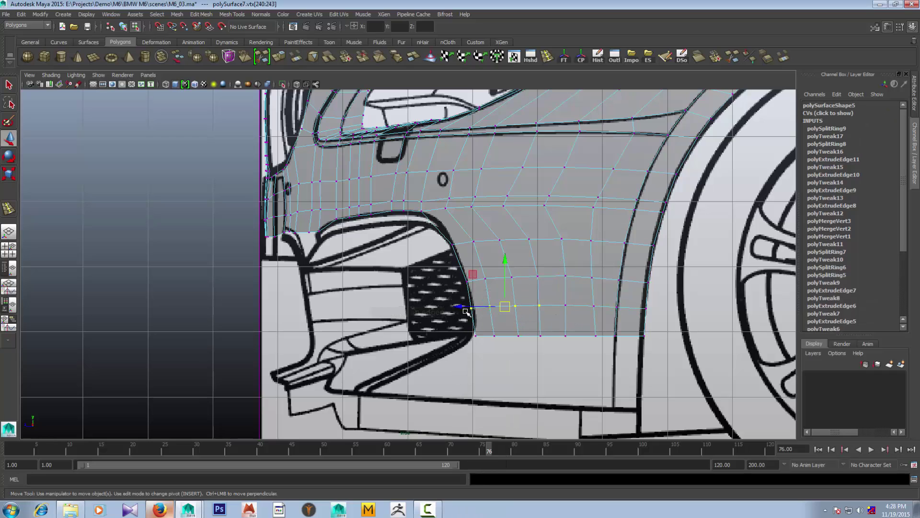
pyautogui.moveTo(463, 308); pyautogui.dragTo(464, 308)
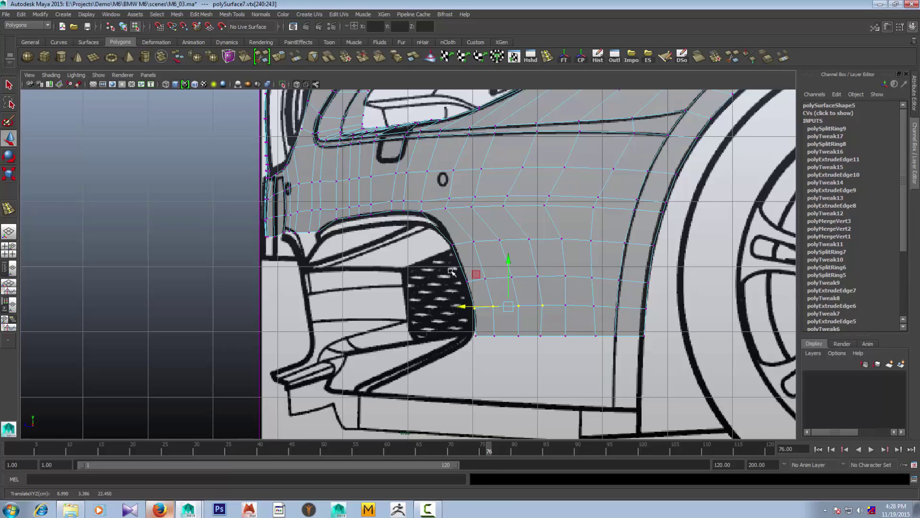
pyautogui.moveTo(522, 268); pyautogui.dragTo(452, 284)
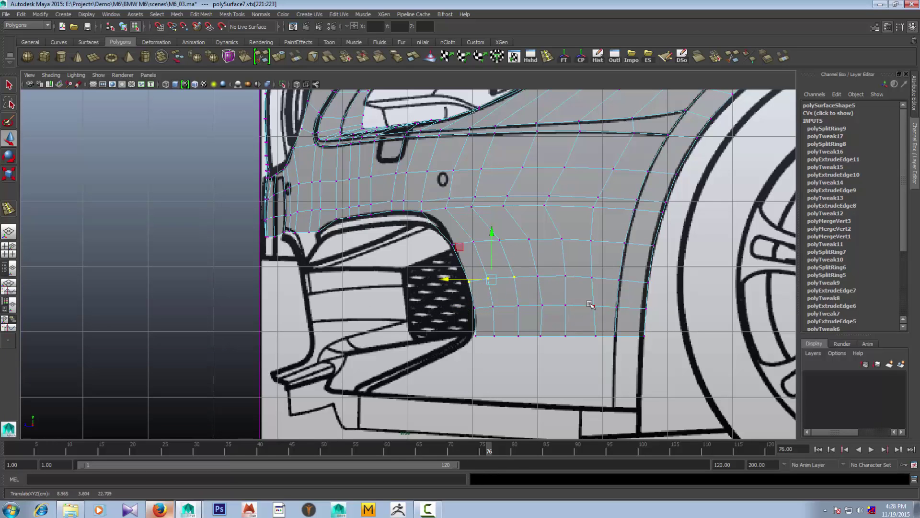
pyautogui.moveTo(589, 296); pyautogui.dragTo(650, 317)
# In the maximized front view, select the vertex row beside the air intake and nudge it outward
pyautogui.press('space')
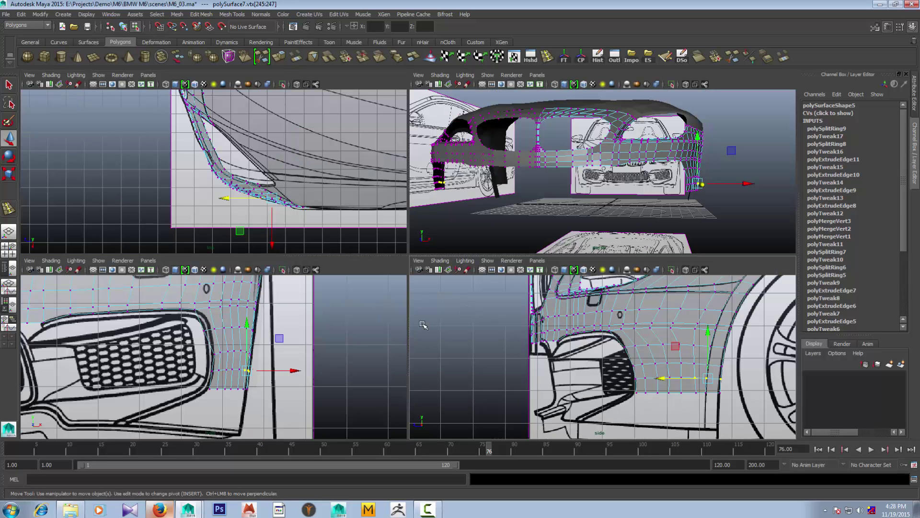
pyautogui.scroll(2, 301, 365)
pyautogui.press('space')
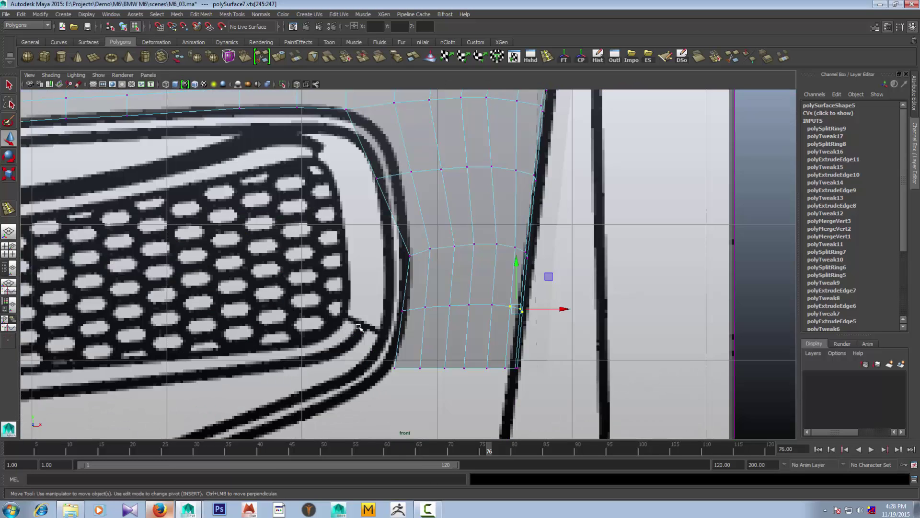
pyautogui.scroll(-2, 353, 377)
pyautogui.scroll(2, 339, 301)
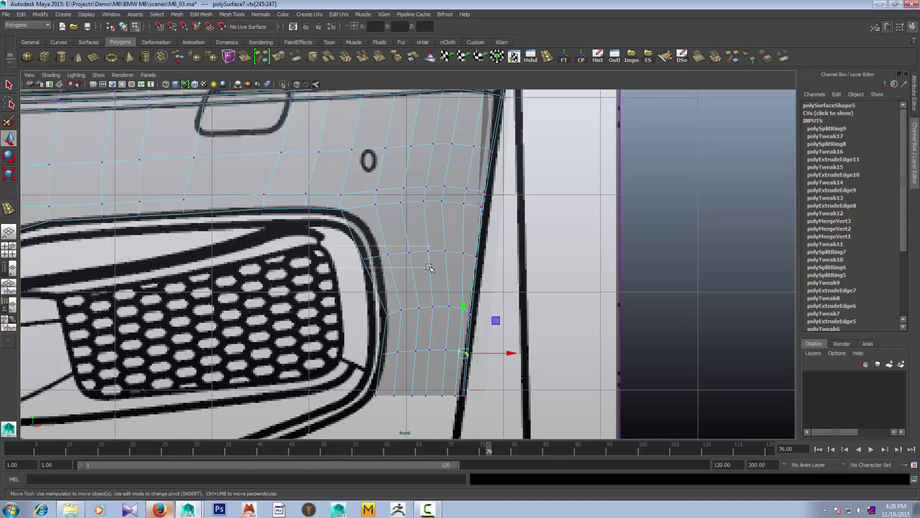
pyautogui.moveTo(429, 267)
pyautogui.mouseDown()
pyautogui.moveTo(458, 255)
pyautogui.moveTo(501, 255)
pyautogui.mouseUp()
pyautogui.click(464, 253)
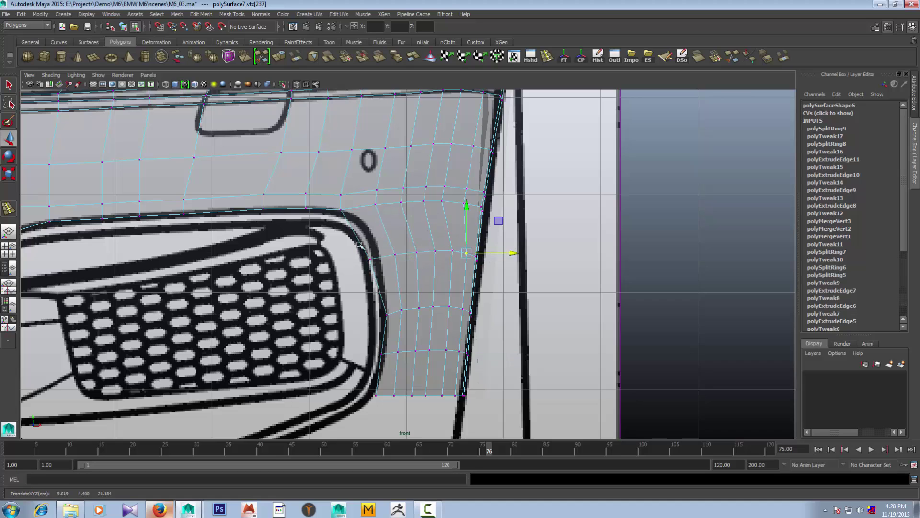
# Adjust the vertices along that row and move the lower vertex row into place
pyautogui.moveTo(434, 267); pyautogui.dragTo(370, 242)
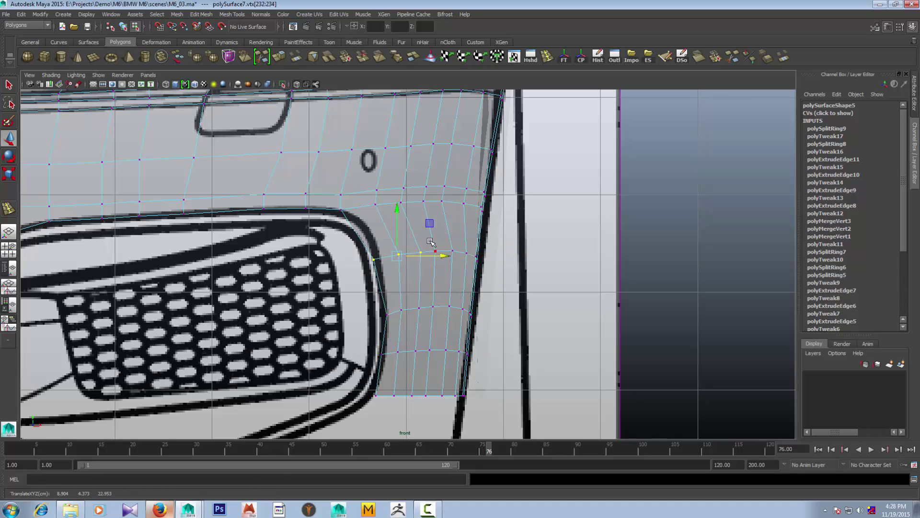
pyautogui.click(435, 251)
pyautogui.click(493, 253)
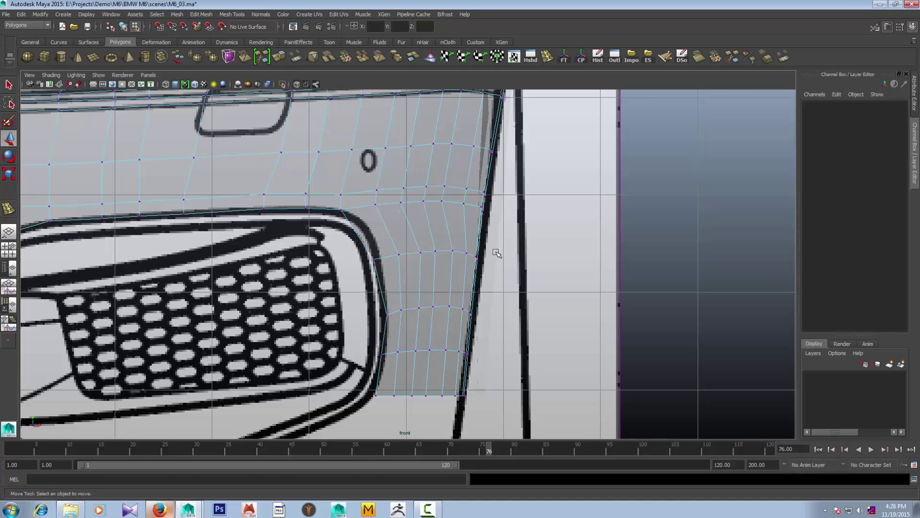
pyautogui.hotkey('ctrl', 'c')
pyautogui.hotkey('ctrl', 'z')
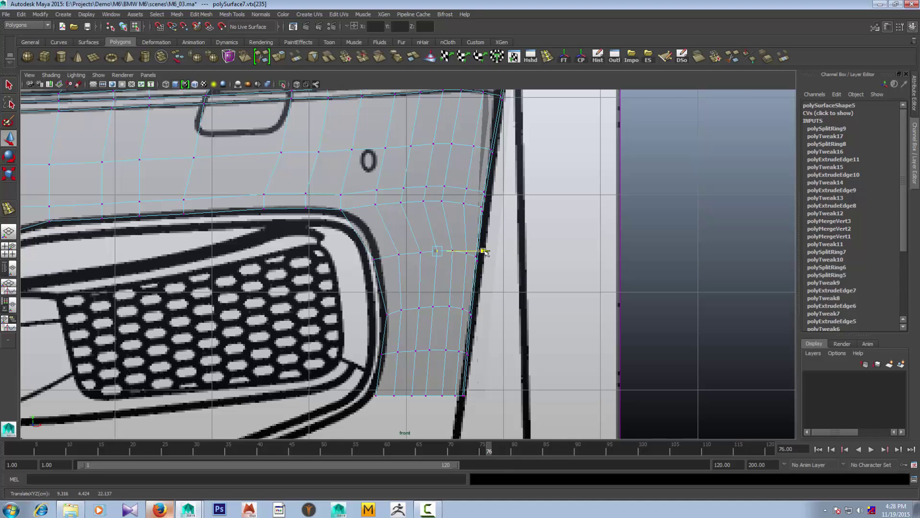
pyautogui.click(379, 256)
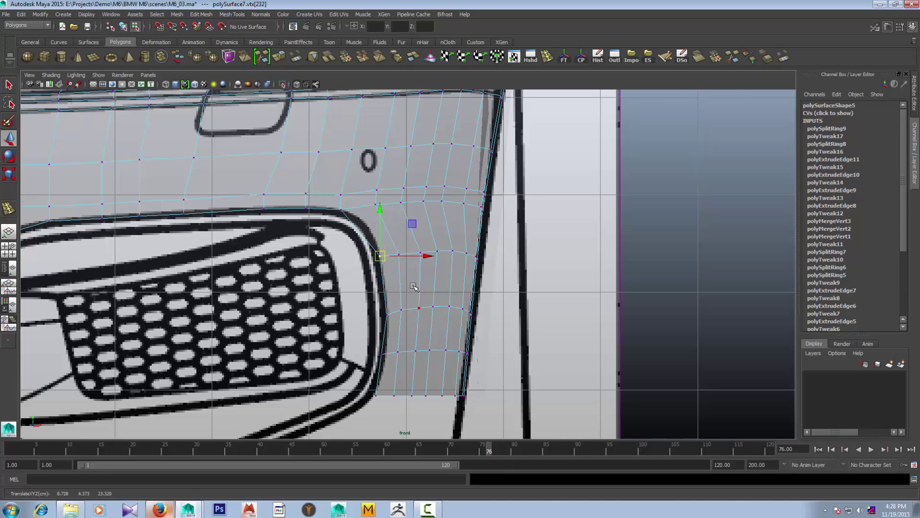
pyautogui.moveTo(363, 346)
pyautogui.mouseDown()
pyautogui.moveTo(460, 359)
pyautogui.moveTo(454, 351)
pyautogui.mouseUp()
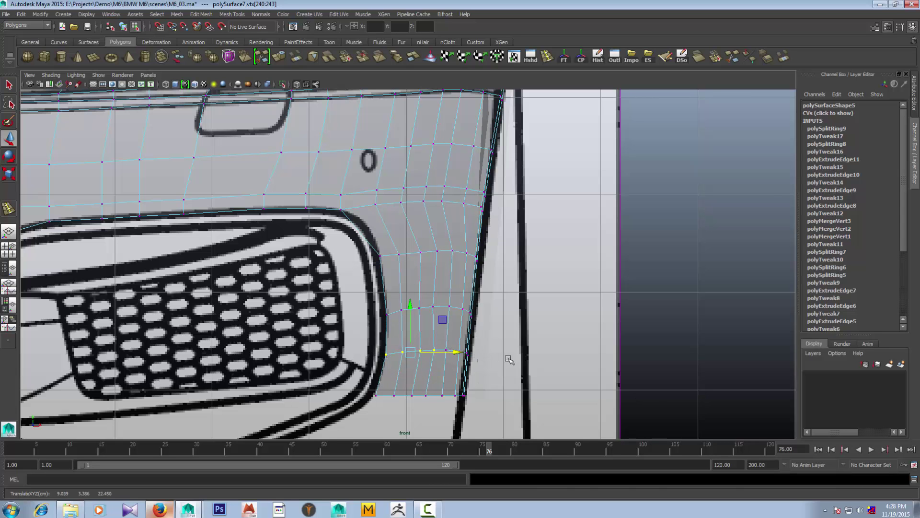
# Clear the selection and pan the front view to the fender corner for another edge loop
pyautogui.press('space')
pyautogui.press('space')
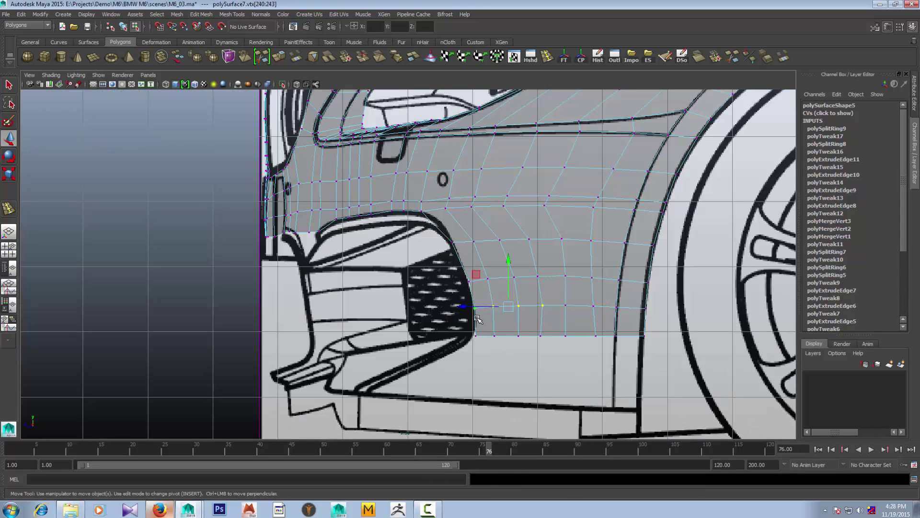
pyautogui.click(478, 349)
pyautogui.scroll(-3, 478, 349)
pyautogui.press('space')
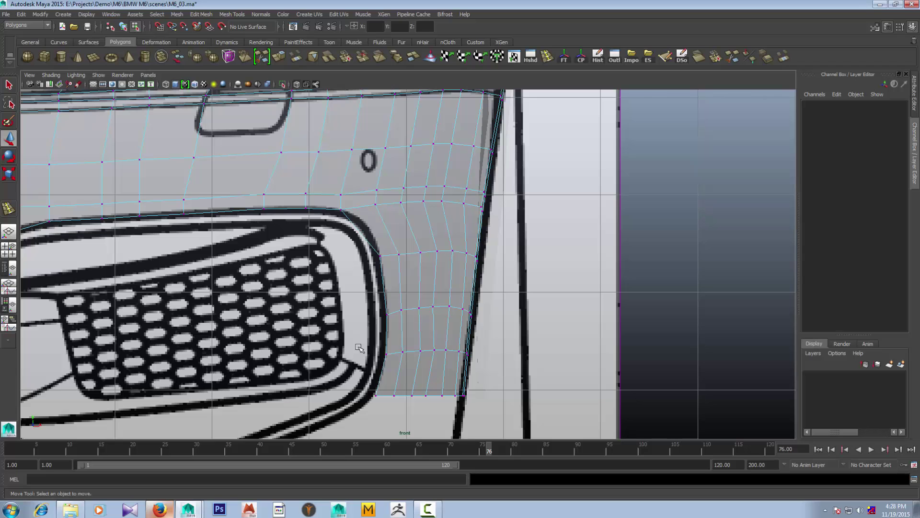
pyautogui.keyDown('alt'); pyautogui.moveTo(359, 349); pyautogui.dragTo(543, 146, button='middle'); pyautogui.keyUp('alt')
pyautogui.click(543, 60)
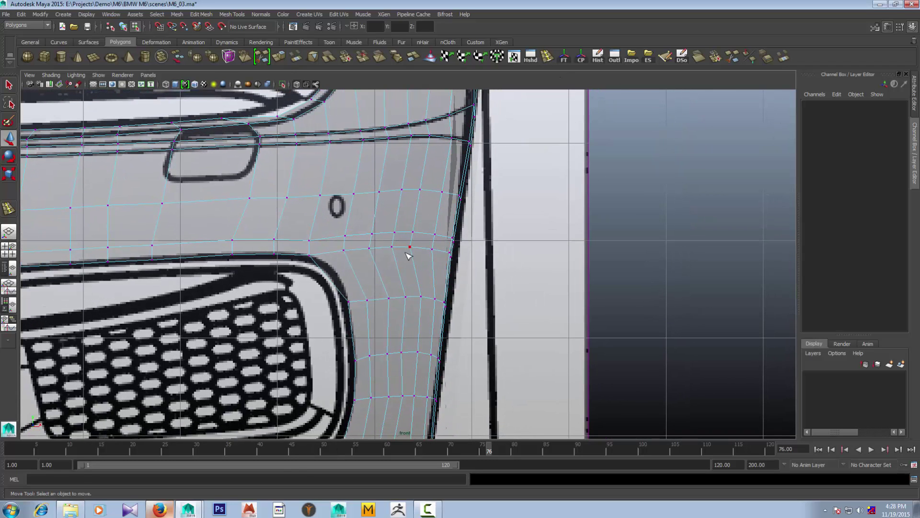
# Add an edge loop across the fender faces and nudge its vertices in front view
pyautogui.click(382, 272)
pyautogui.scroll(2, 383, 272)
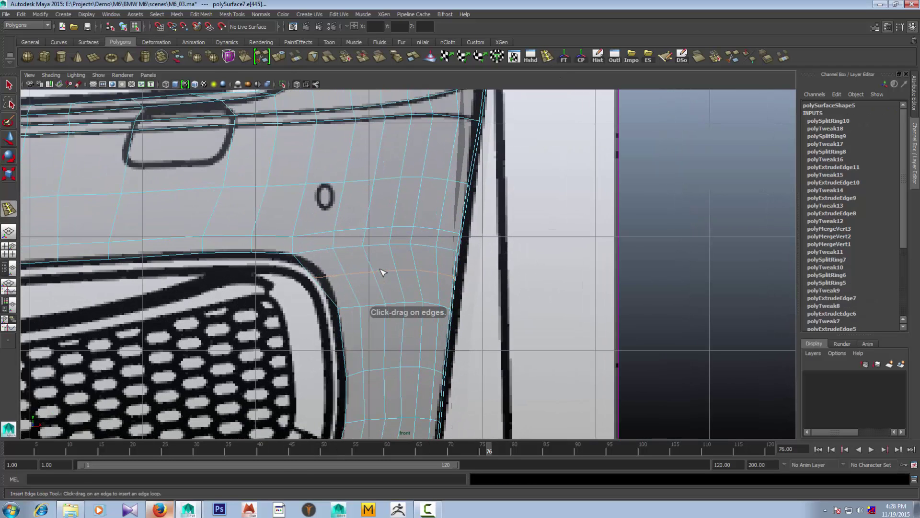
pyautogui.press('w')
pyautogui.moveTo(382, 271); pyautogui.dragTo(297, 266, button='right')
pyautogui.moveTo(297, 266)
pyautogui.mouseDown()
pyautogui.moveTo(330, 283)
pyautogui.moveTo(402, 270)
pyautogui.mouseUp()
pyautogui.click(396, 269)
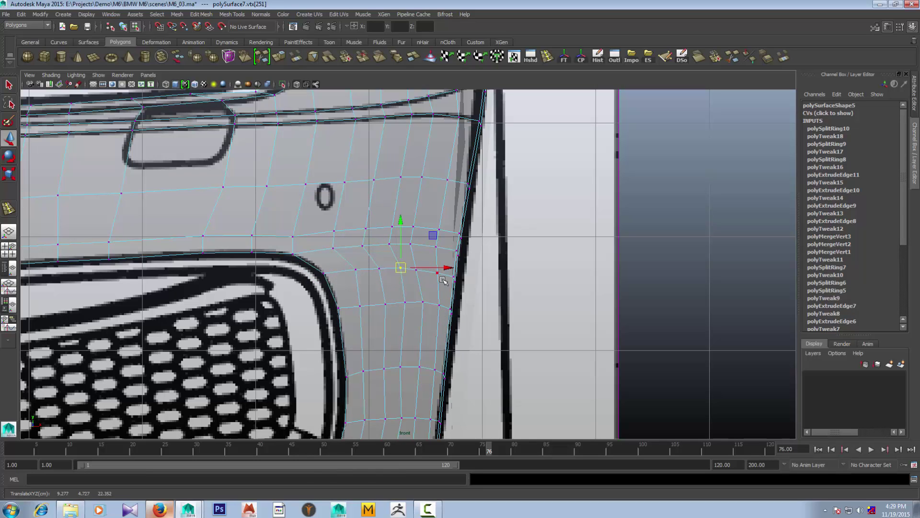
# In side view, reposition the new loop's vertices toward the wheel arch along the blueprint
pyautogui.press('space')
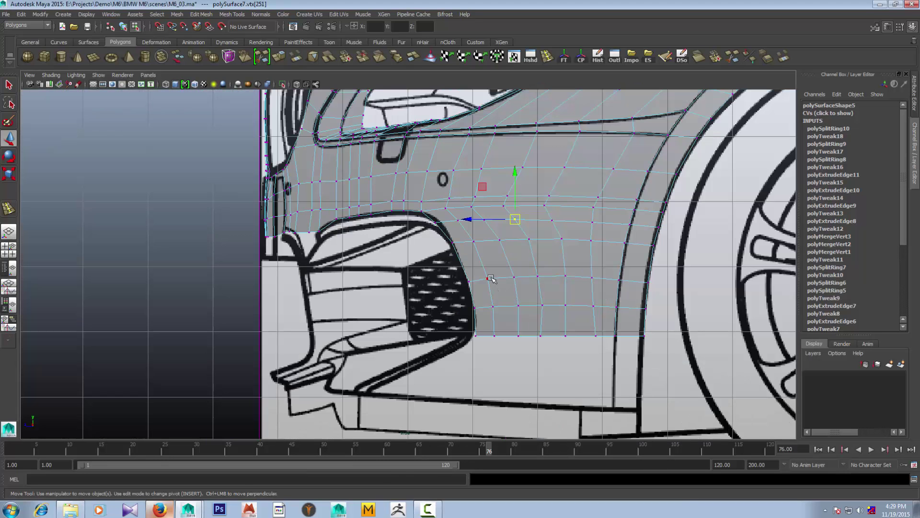
pyautogui.keyDown('alt'); pyautogui.moveTo(489, 281); pyautogui.dragTo(462, 293, button='middle'); pyautogui.keyUp('alt')
pyautogui.moveTo(482, 247); pyautogui.dragTo(419, 240)
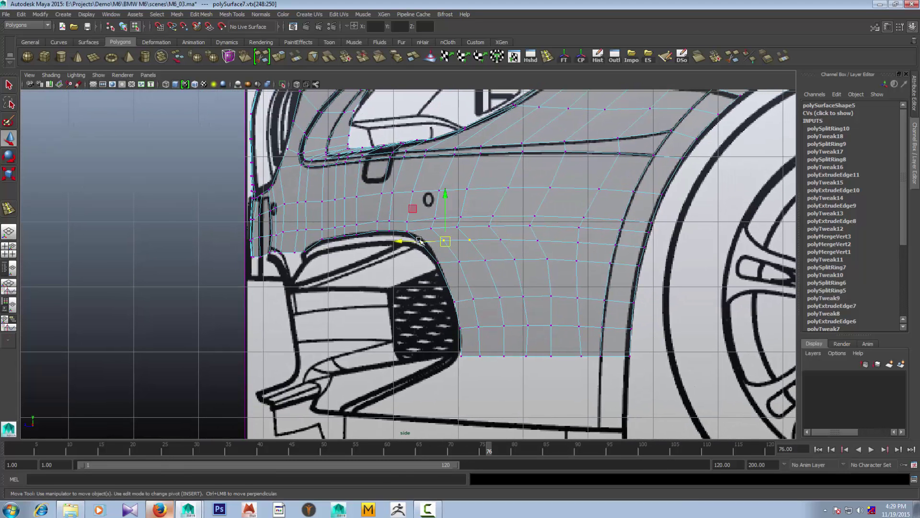
pyautogui.moveTo(398, 241); pyautogui.dragTo(403, 243, button='middle')
pyautogui.moveTo(498, 235); pyautogui.dragTo(556, 254)
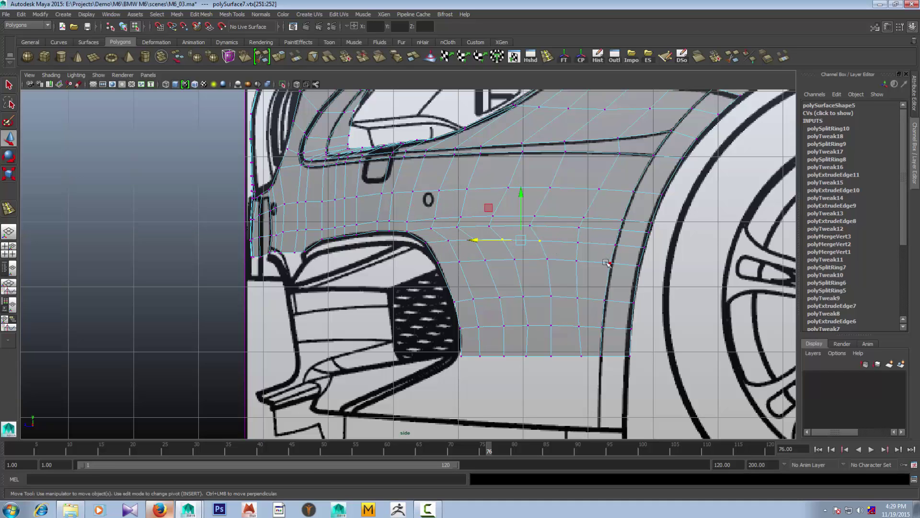
pyautogui.moveTo(645, 275); pyautogui.dragTo(601, 256)
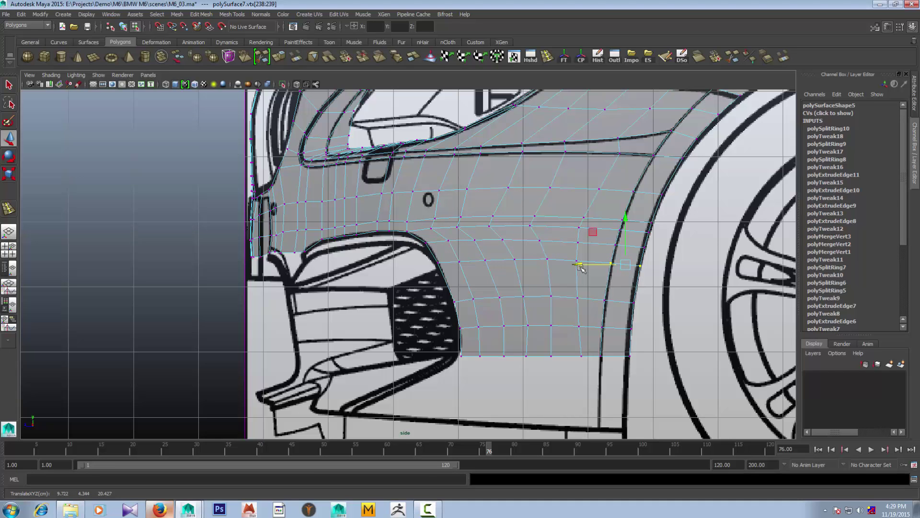
# Level the bottom vertex row above the intake, then select the mesh's bottom border edge
pyautogui.keyDown('alt'); pyautogui.moveTo(568, 304); pyautogui.dragTo(568, 278, button='middle'); pyautogui.keyUp('alt')
pyautogui.scroll(-4, 568, 278)
pyautogui.scroll(3, 537, 273)
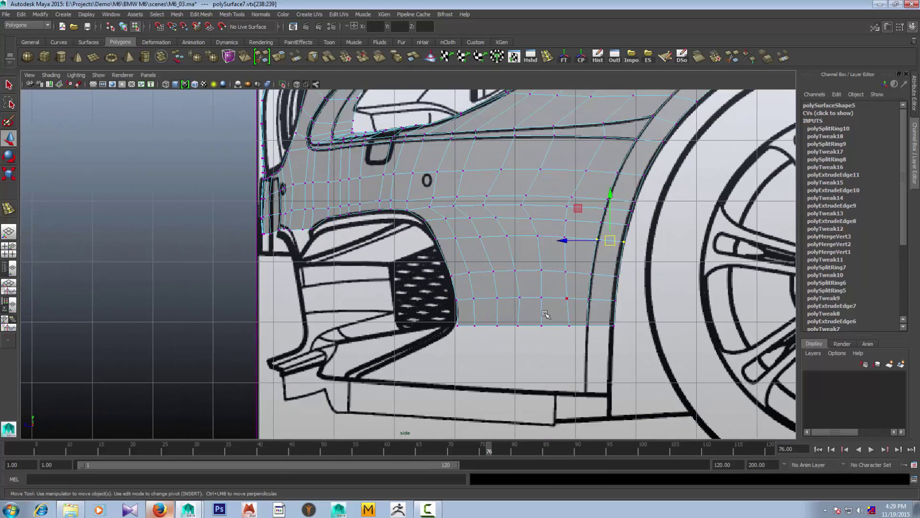
pyautogui.scroll(2, 526, 270)
pyautogui.moveTo(434, 277); pyautogui.dragTo(649, 298)
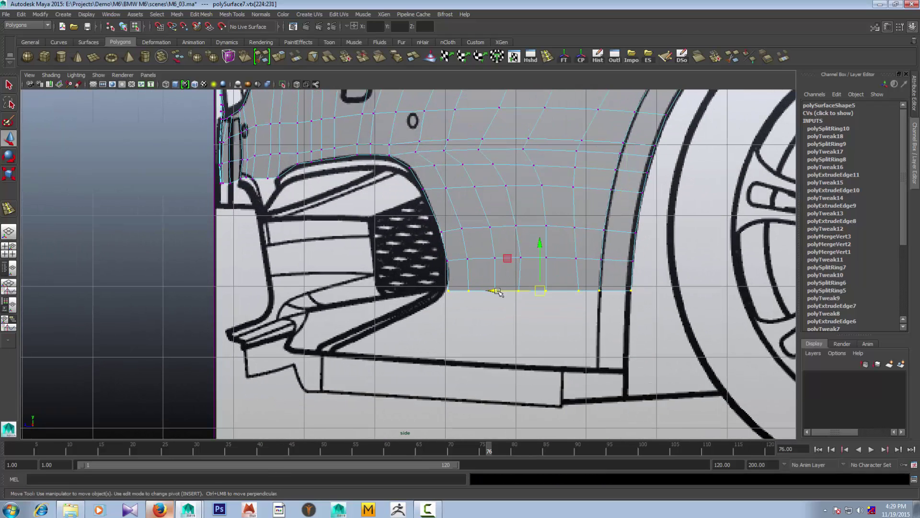
pyautogui.moveTo(494, 289); pyautogui.dragTo(495, 291)
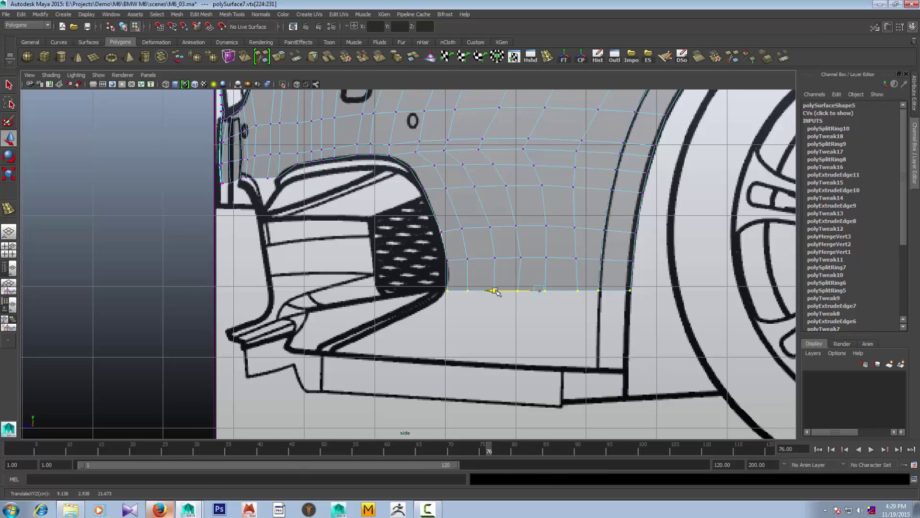
pyautogui.moveTo(457, 293); pyautogui.dragTo(459, 287, button='right')
pyautogui.click(617, 290)
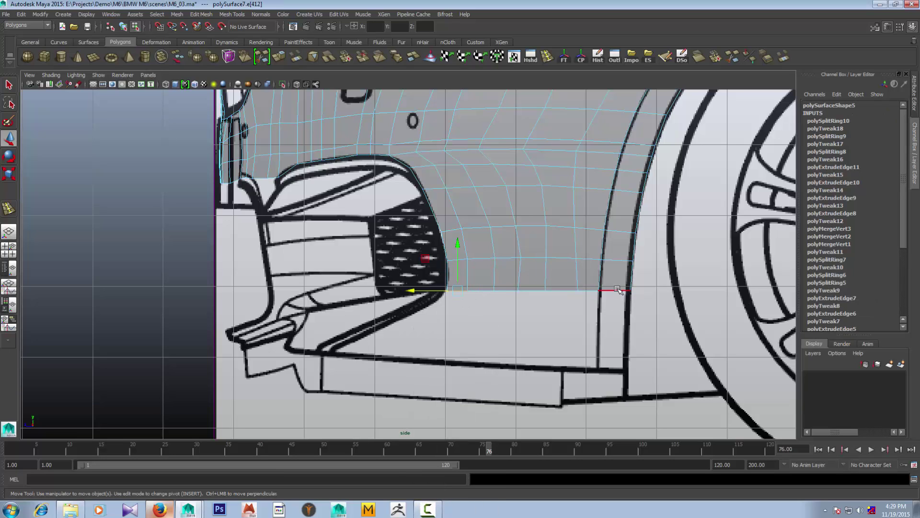
pyautogui.press('space')
pyautogui.press('space')
pyautogui.scroll(3, 476, 321)
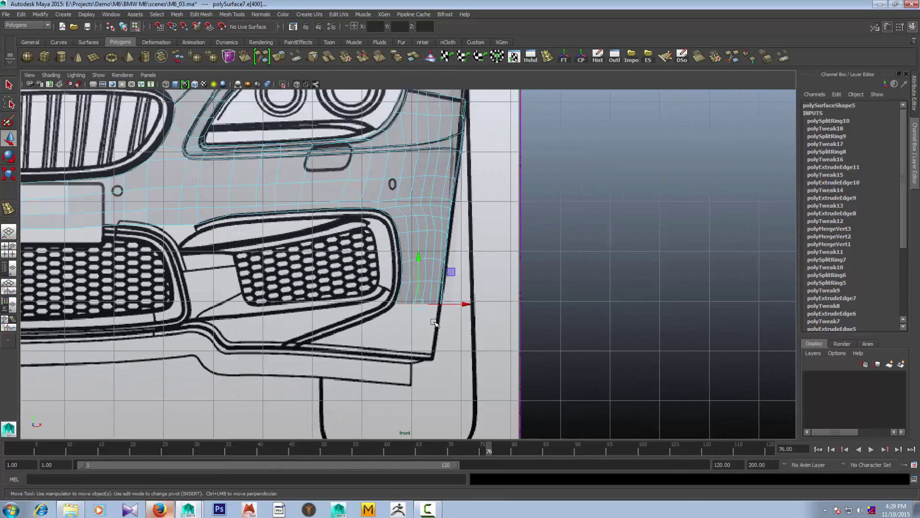
pyautogui.scroll(2, 477, 320)
# Extrude the selected bottom edges and pull them down to the lower bumper line in side view
pyautogui.keyDown('alt'); pyautogui.moveTo(476, 320); pyautogui.dragTo(488, 315, button='middle'); pyautogui.keyUp('alt')
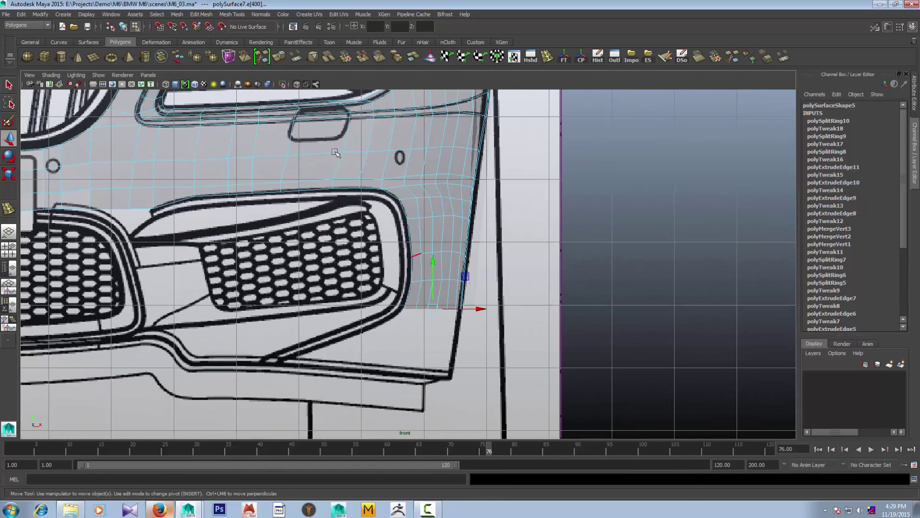
pyautogui.click(281, 58)
pyautogui.press('space')
pyautogui.press('space')
pyautogui.press('w')
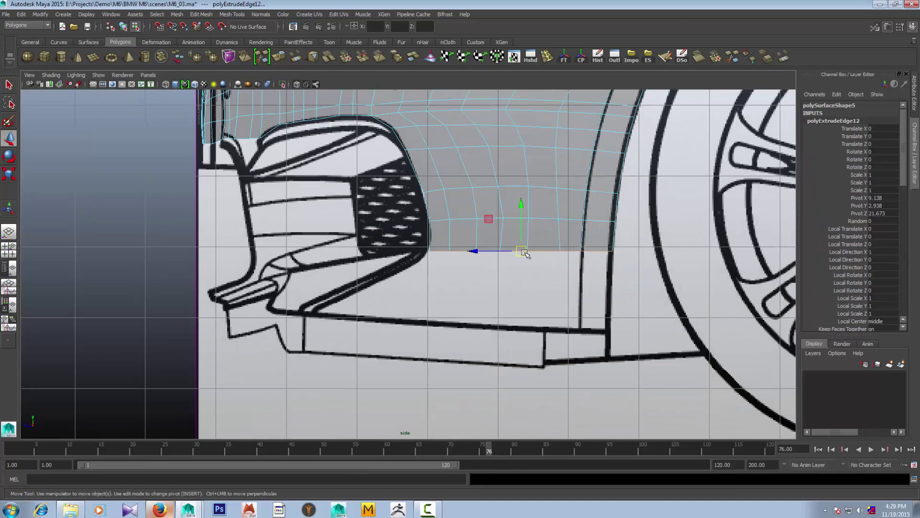
pyautogui.moveTo(525, 254); pyautogui.dragTo(526, 331)
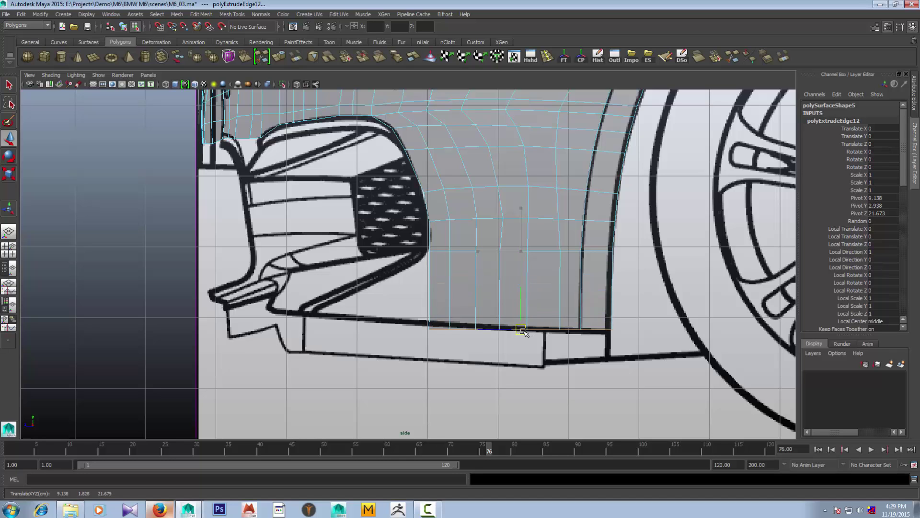
# Move the new bottom-row vertices one by one onto the side blueprint outline
pyautogui.moveTo(435, 330); pyautogui.dragTo(398, 312, button='right')
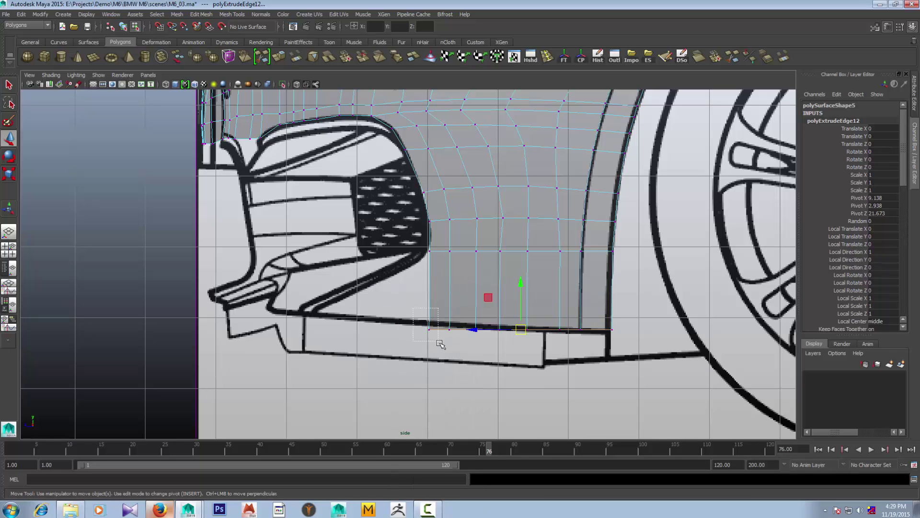
pyautogui.click(431, 330)
pyautogui.moveTo(434, 332)
pyautogui.mouseDown()
pyautogui.moveTo(416, 328)
pyautogui.moveTo(495, 330)
pyautogui.mouseUp()
pyautogui.click(449, 330)
pyautogui.click(475, 330)
pyautogui.click(500, 329)
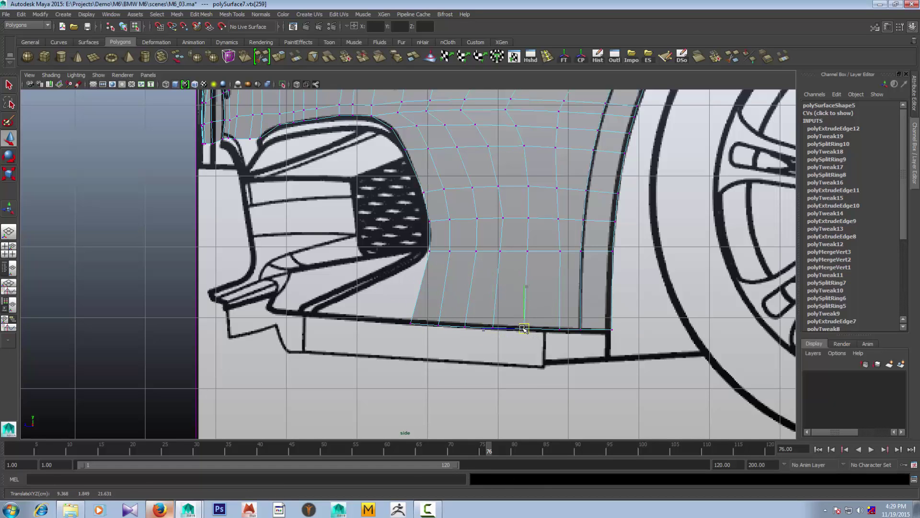
pyautogui.click(560, 330)
pyautogui.moveTo(560, 330); pyautogui.dragTo(557, 330)
pyautogui.click(411, 323)
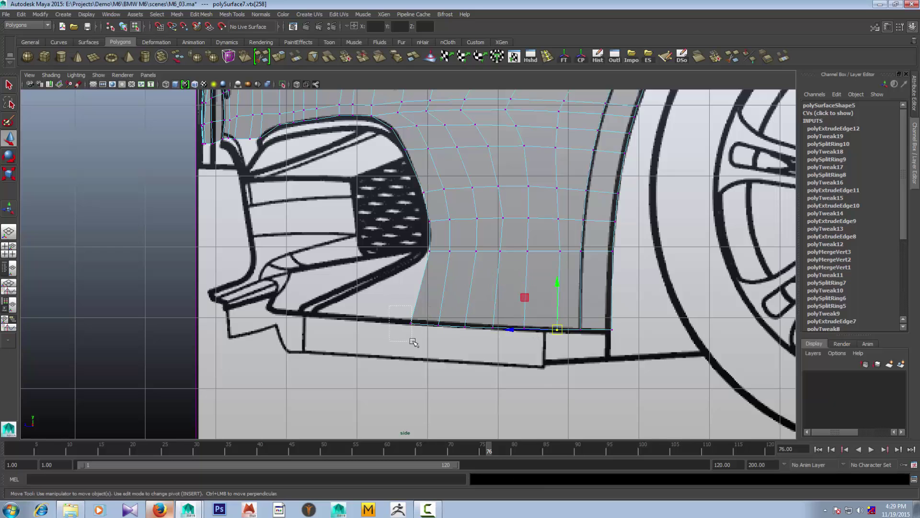
# Push the bottom corner vertex left to the front blueprint's outer corner, then check all four views
pyautogui.press('space')
pyautogui.press('space')
pyautogui.scroll(2, 402, 337)
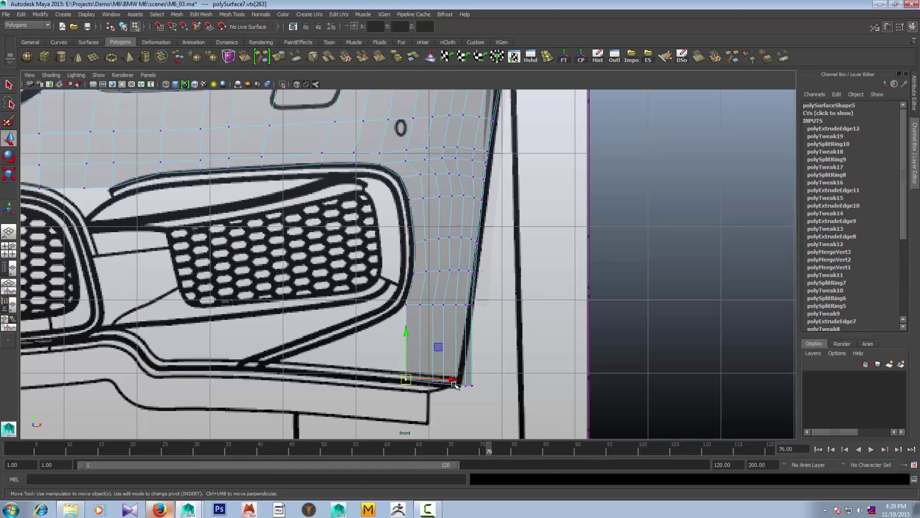
pyautogui.moveTo(448, 378); pyautogui.dragTo(451, 379)
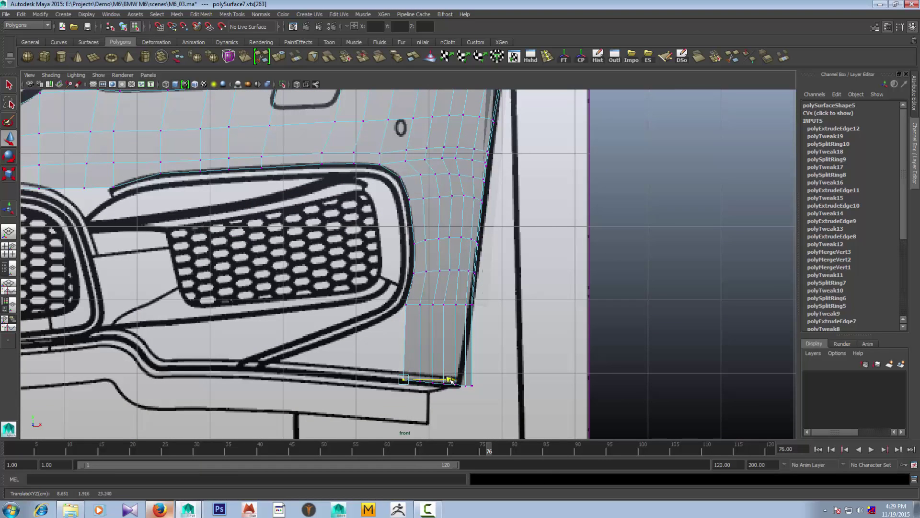
pyautogui.moveTo(392, 368); pyautogui.dragTo(383, 368)
pyautogui.moveTo(482, 388); pyautogui.dragTo(386, 375)
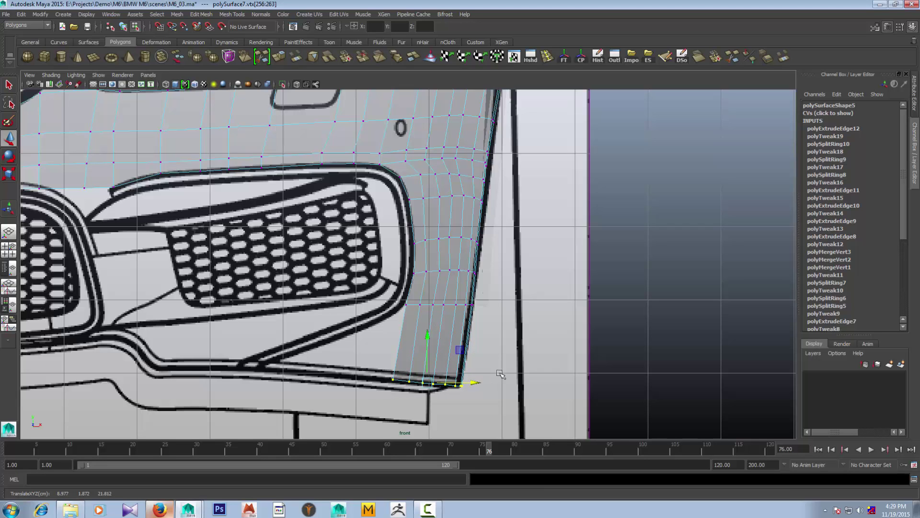
pyautogui.scroll(-2, 500, 374)
pyautogui.hotkey('ctrl', 'z')
pyautogui.press('space')
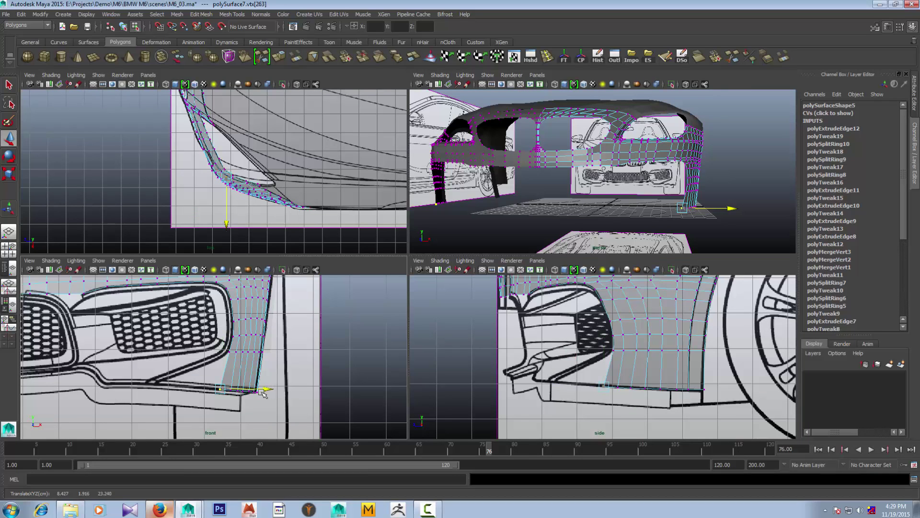
# Orbit around the finished bumper in a maximized perspective view and select the whole mesh
pyautogui.keyDown('alt'); pyautogui.moveTo(295, 404); pyautogui.dragTo(311, 395, button='middle'); pyautogui.keyUp('alt')
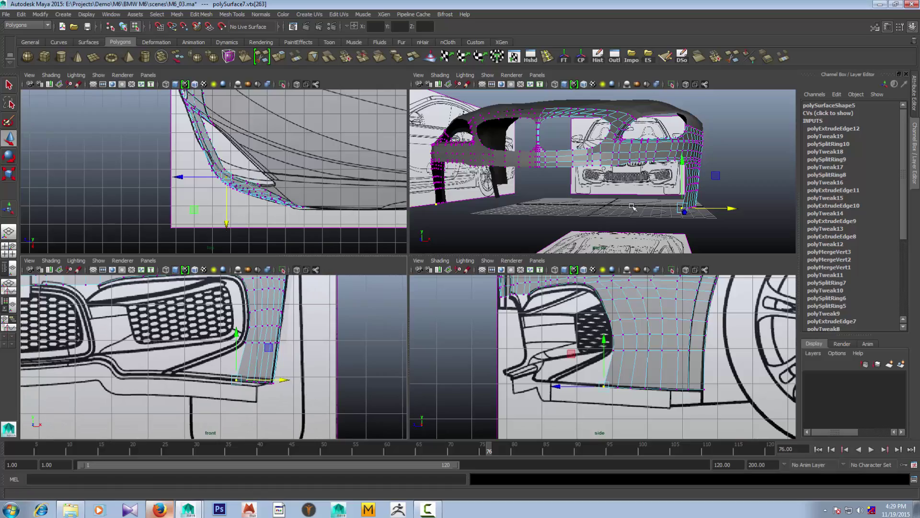
pyautogui.press('space')
pyautogui.rightClick(527, 245)
pyautogui.click(615, 269)
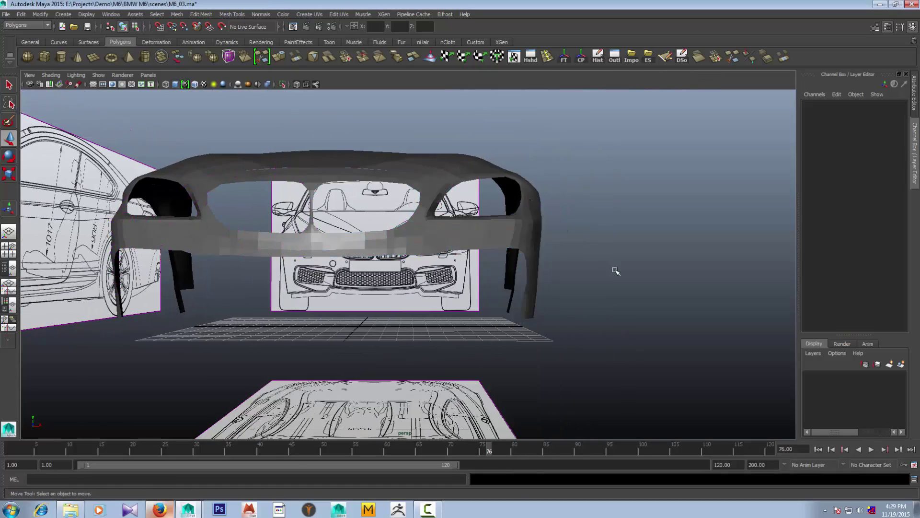
pyautogui.moveTo(615, 269)
pyautogui.keyDown('alt'); pyautogui.mouseDown()
pyautogui.moveTo(547, 264)
pyautogui.moveTo(624, 297)
pyautogui.moveTo(628, 290)
pyautogui.moveTo(545, 293)
pyautogui.mouseUp(); pyautogui.keyUp('alt')
pyautogui.click(546, 293)
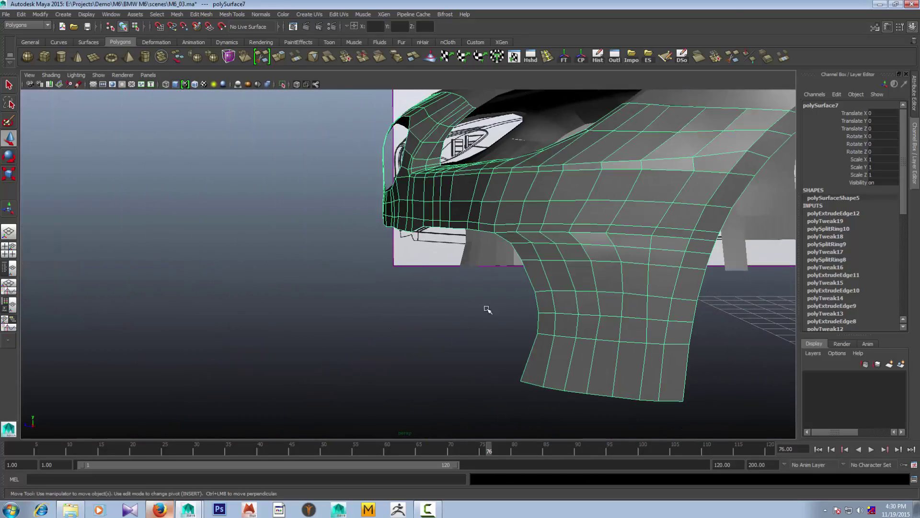
pyautogui.keyDown('alt'); pyautogui.moveTo(487, 309); pyautogui.dragTo(596, 260); pyautogui.keyUp('alt')
# Frame the whole bumper mesh in the maximized front view, then switch to the reference photo
pyautogui.press('space')
pyautogui.press('space')
pyautogui.scroll(3, 336, 355)
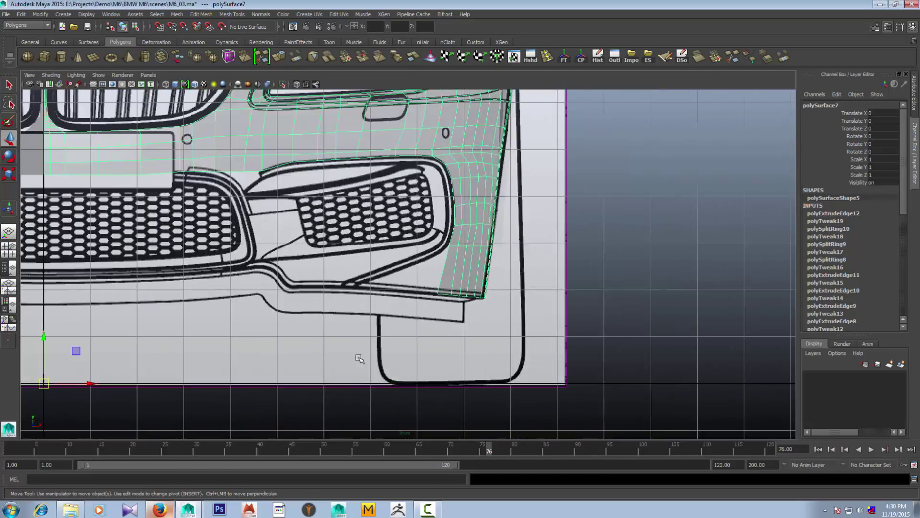
pyautogui.keyDown('alt'); pyautogui.moveTo(360, 356); pyautogui.dragTo(367, 367, button='middle'); pyautogui.keyUp('alt')
pyautogui.scroll(-3, 368, 369)
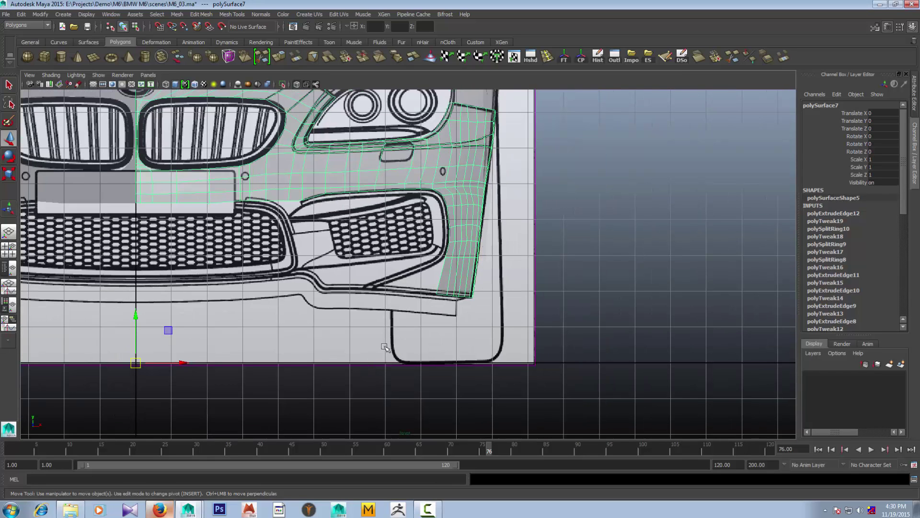
pyautogui.click(168, 508)
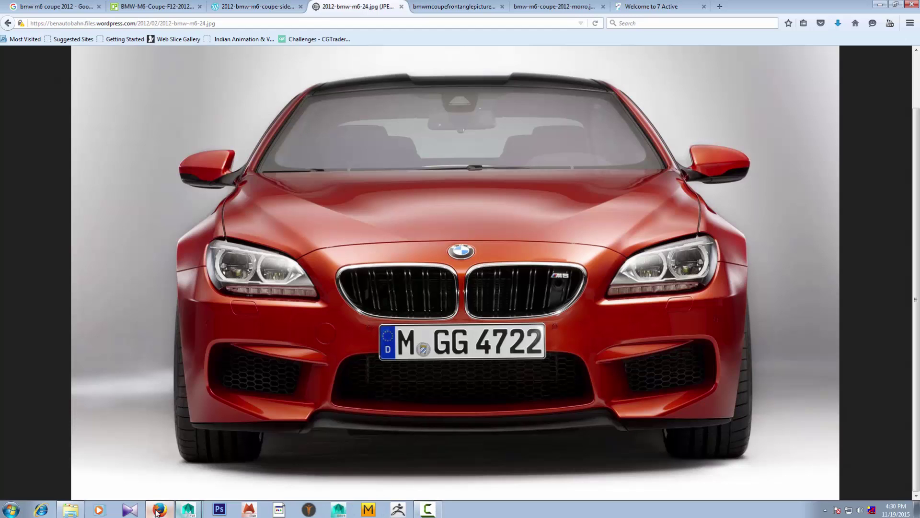
# Leave the Firefox front photo and return to the Maya bumper scene
pyautogui.click(188, 509)
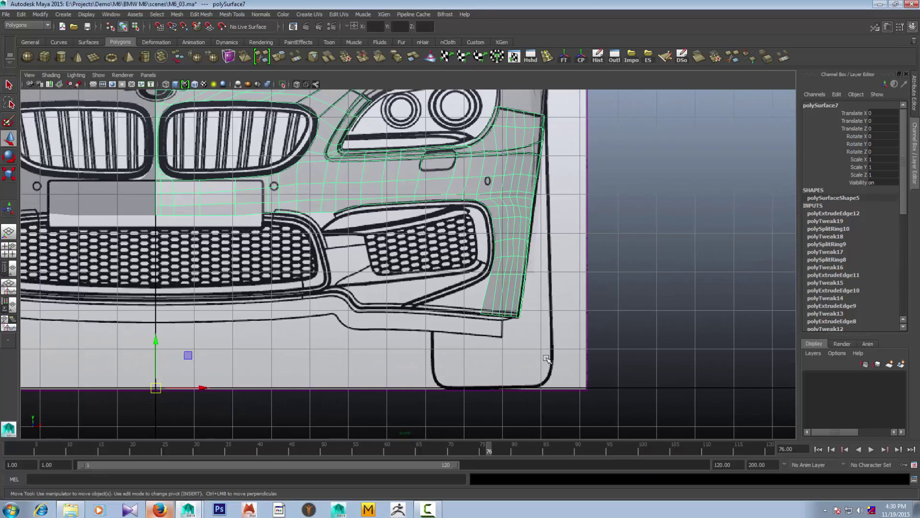
# In the enlarged side view, extrude the bumper's bottom edge and move it toward the blueprint outline
pyautogui.press('space')
pyautogui.press('space')
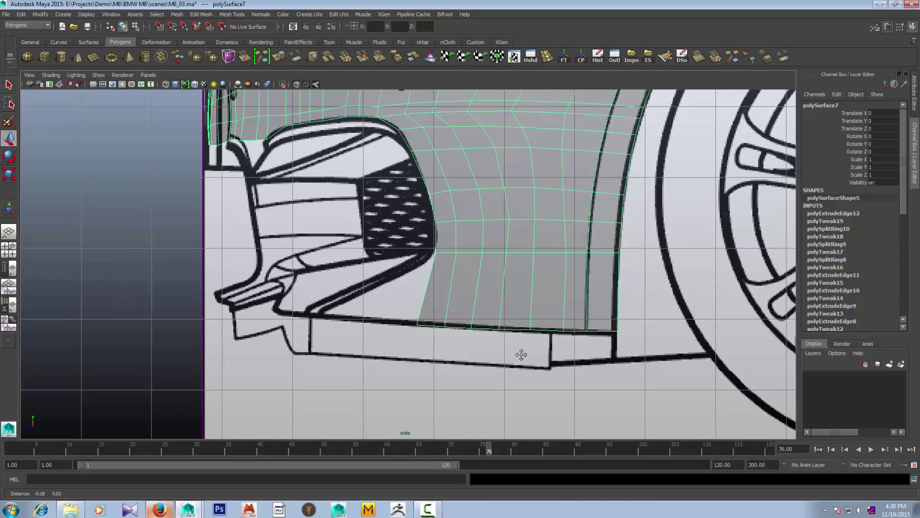
pyautogui.scroll(3, 524, 353)
pyautogui.press('space')
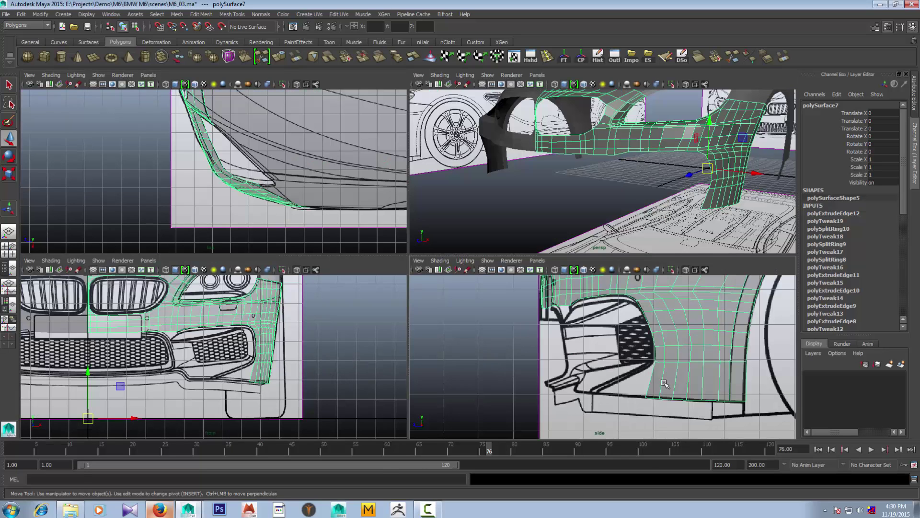
pyautogui.scroll(2, 664, 384)
pyautogui.scroll(1, 664, 381)
pyautogui.scroll(1, 663, 379)
pyautogui.rightClick(663, 373)
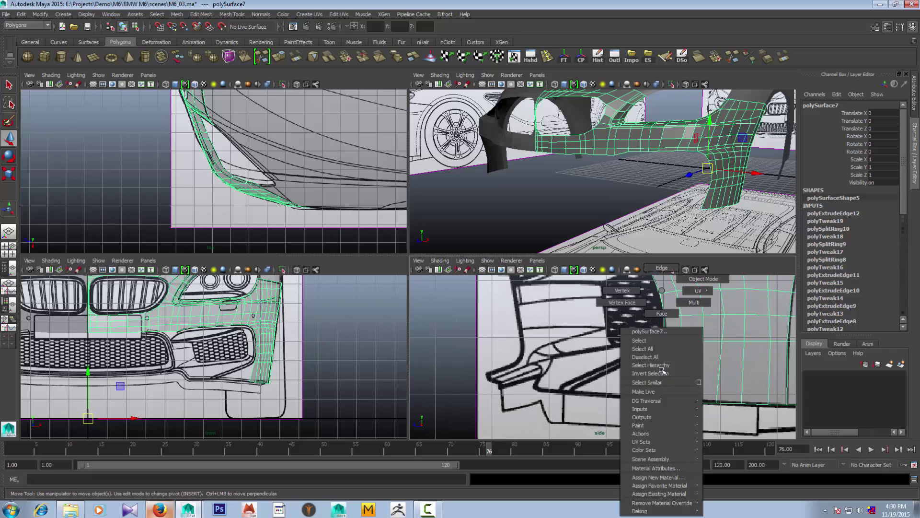
pyautogui.moveTo(663, 373); pyautogui.dragTo(662, 268, button='right')
pyautogui.click(658, 367)
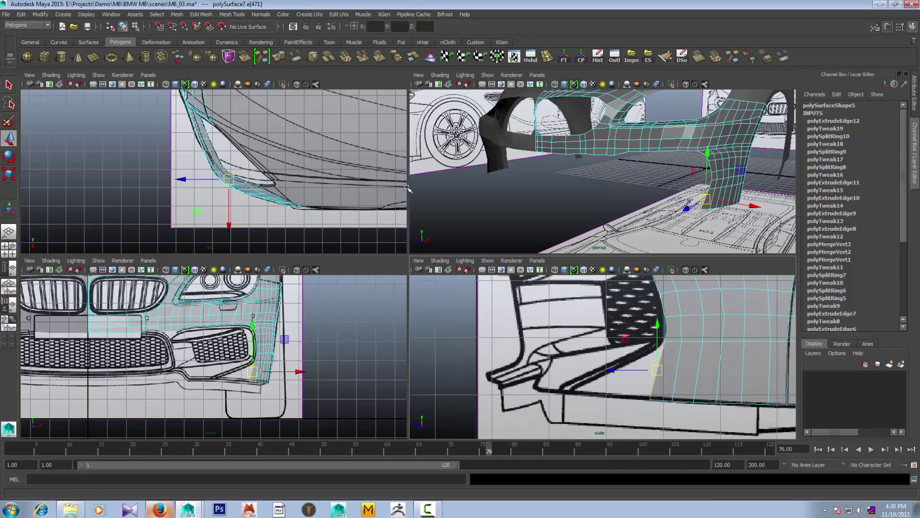
pyautogui.click(279, 56)
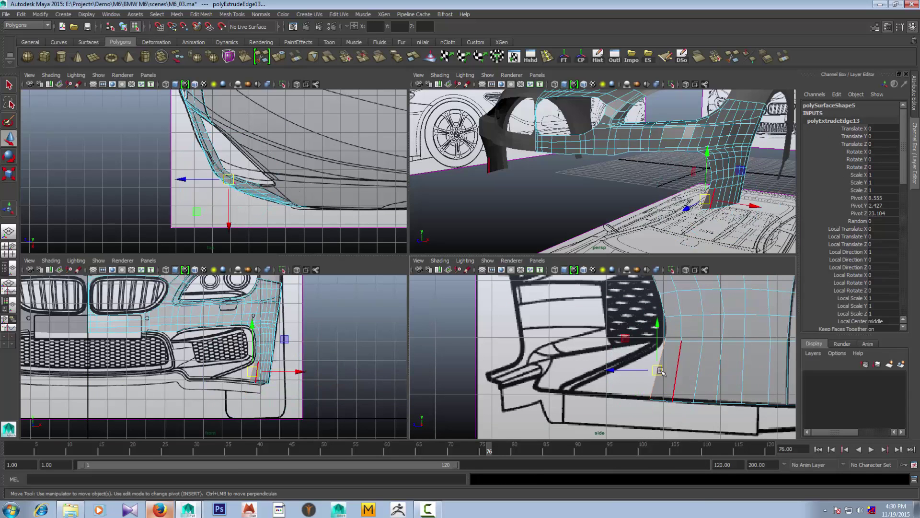
pyautogui.moveTo(659, 370); pyautogui.dragTo(622, 371)
# Snap the new strip's vertices onto the side and front blueprint lines
pyautogui.moveTo(639, 292); pyautogui.dragTo(605, 284, button='right')
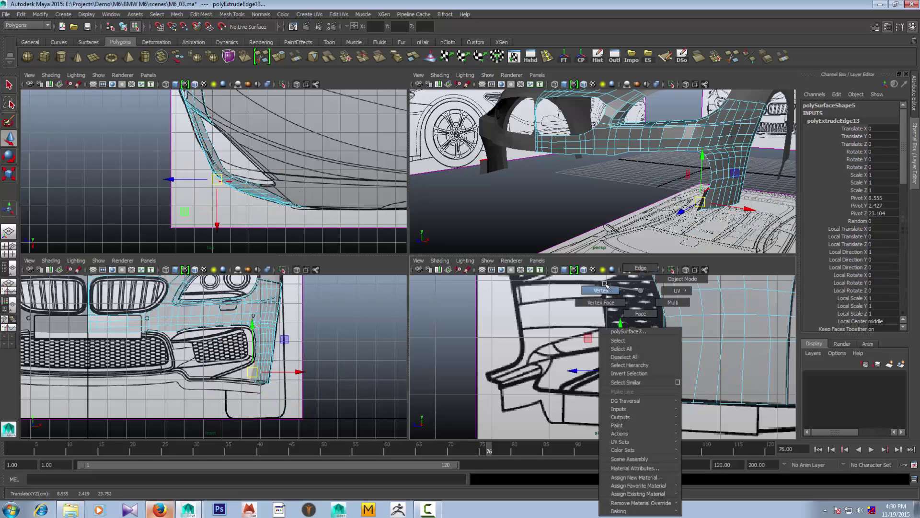
pyautogui.click(638, 360)
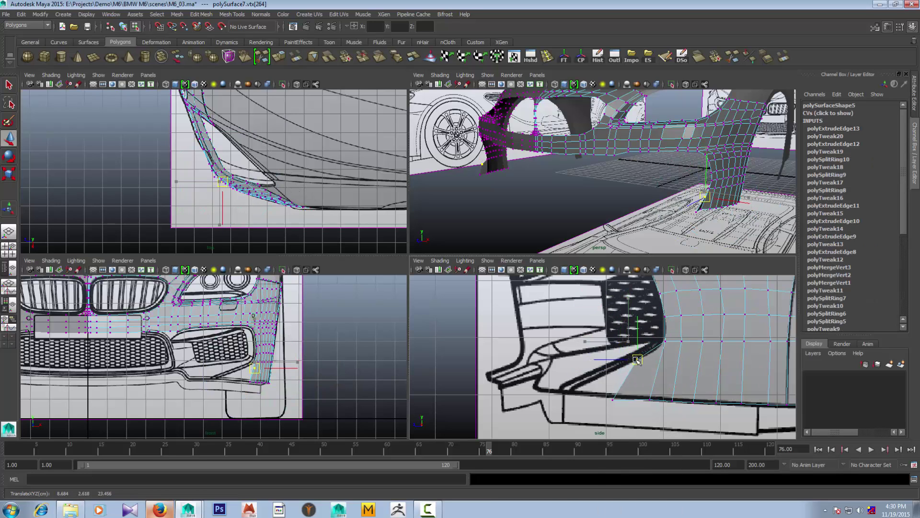
pyautogui.click(614, 399)
pyautogui.moveTo(614, 399); pyautogui.dragTo(627, 395)
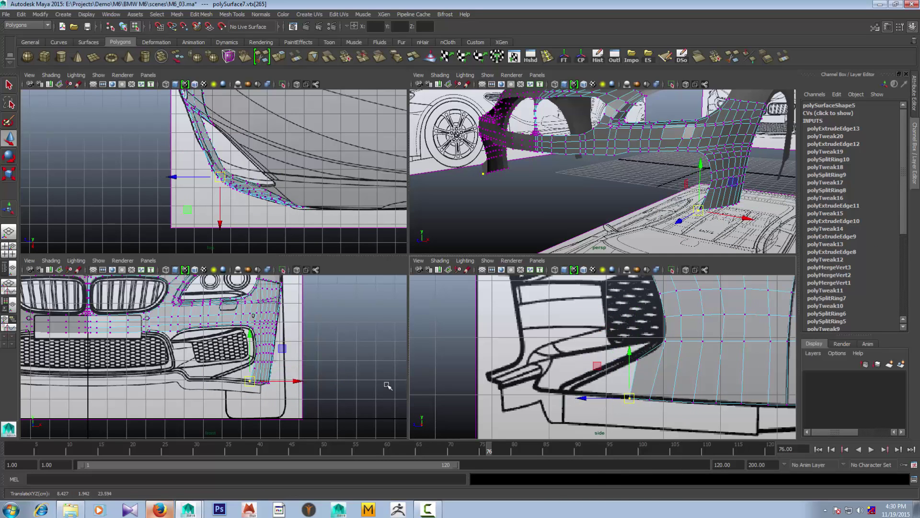
pyautogui.scroll(2, 353, 371)
pyautogui.click(314, 359)
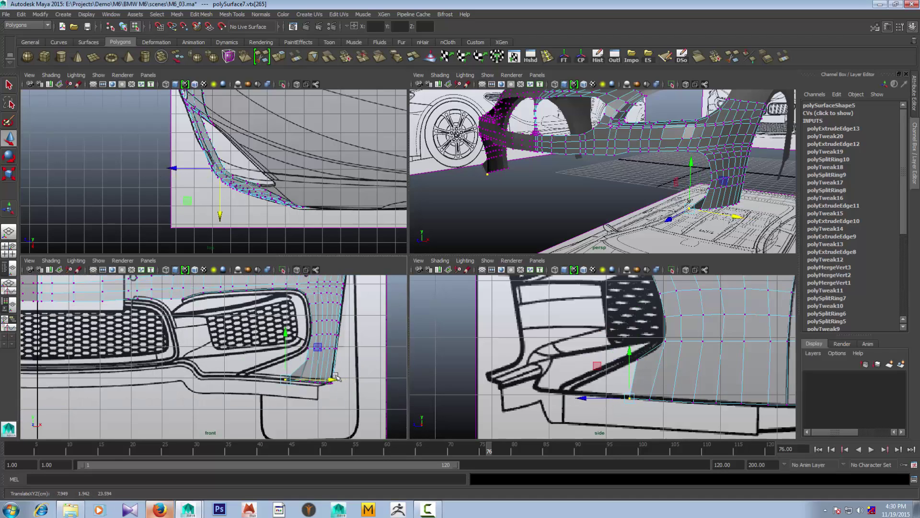
pyautogui.moveTo(359, 359); pyautogui.dragTo(338, 359)
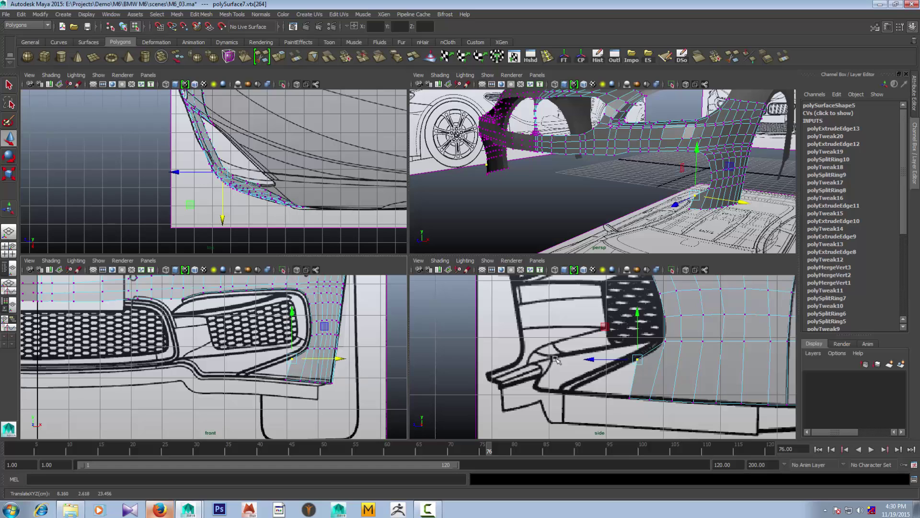
# Extrude the new bottom edge into a second strip and select its lowest vertices
pyautogui.moveTo(628, 302); pyautogui.dragTo(628, 269, button='right')
pyautogui.click(633, 379)
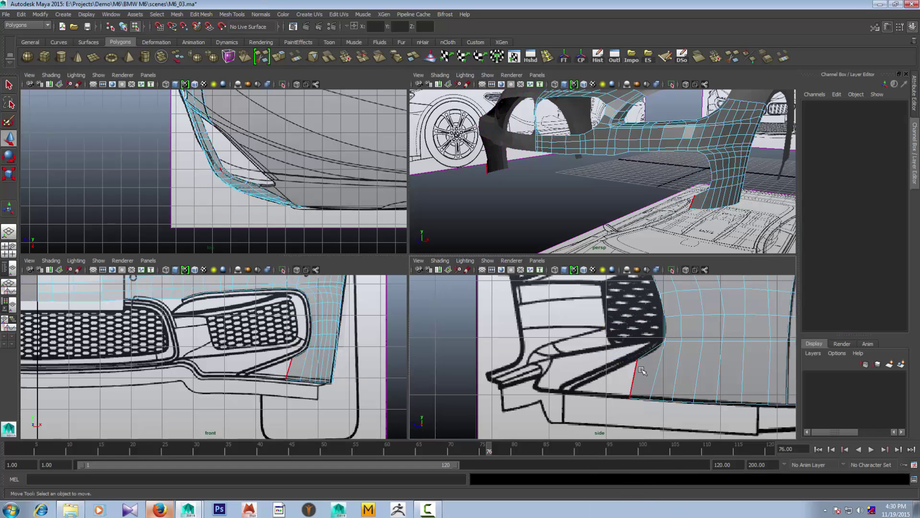
pyautogui.click(280, 57)
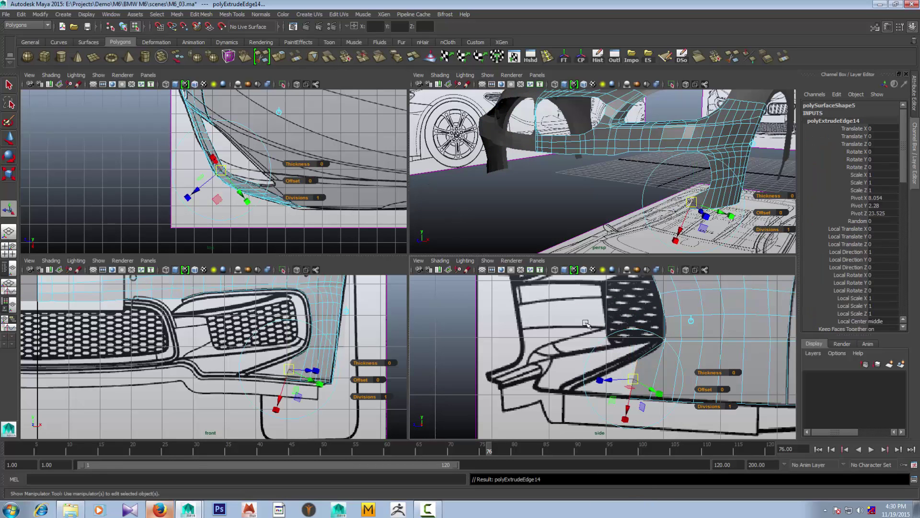
pyautogui.press('w')
pyautogui.scroll(2, 609, 330)
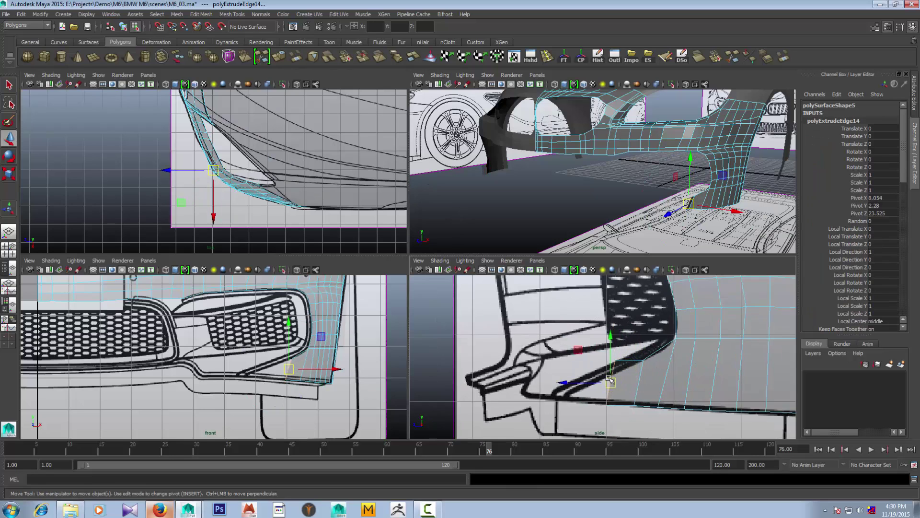
pyautogui.scroll(3, 613, 344)
pyautogui.moveTo(618, 345); pyautogui.dragTo(582, 288, button='right')
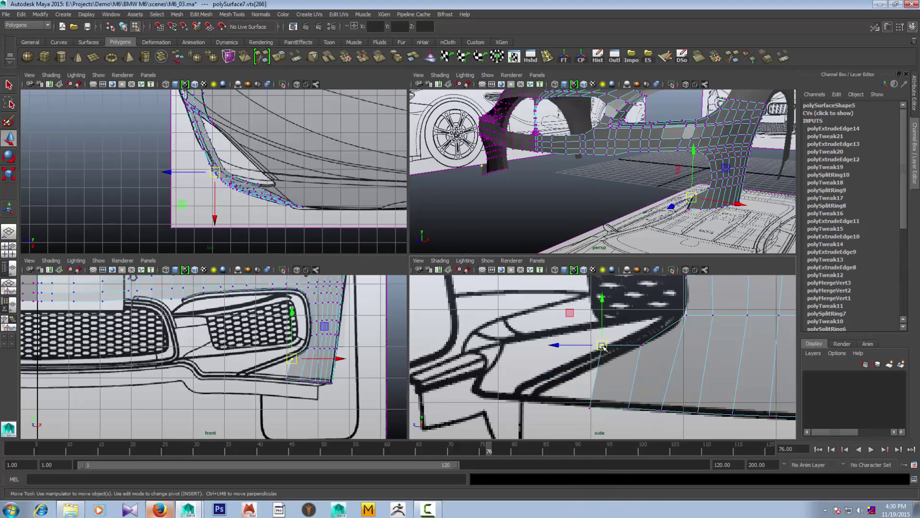
pyautogui.click(599, 364)
pyautogui.click(594, 406)
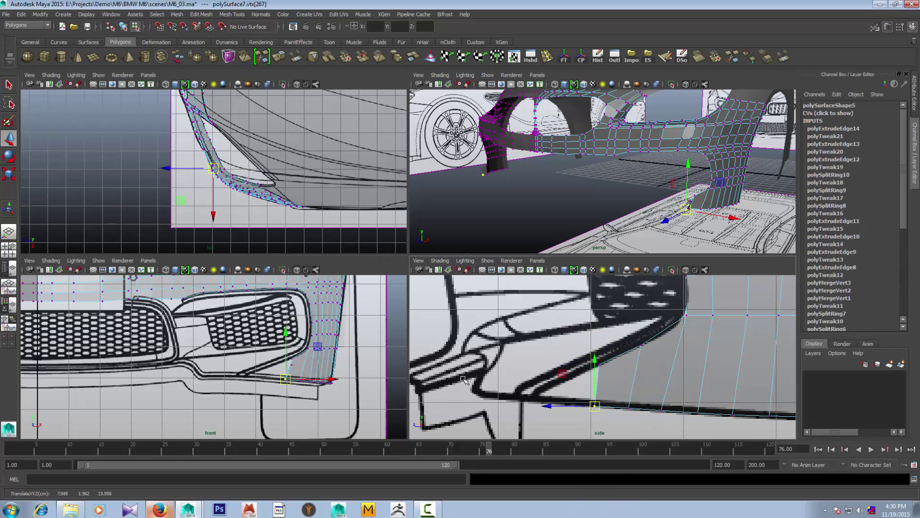
# Align the second strip's vertices to the intake outline and select its bottom edge
pyautogui.scroll(3, 339, 312)
pyautogui.scroll(1, 340, 313)
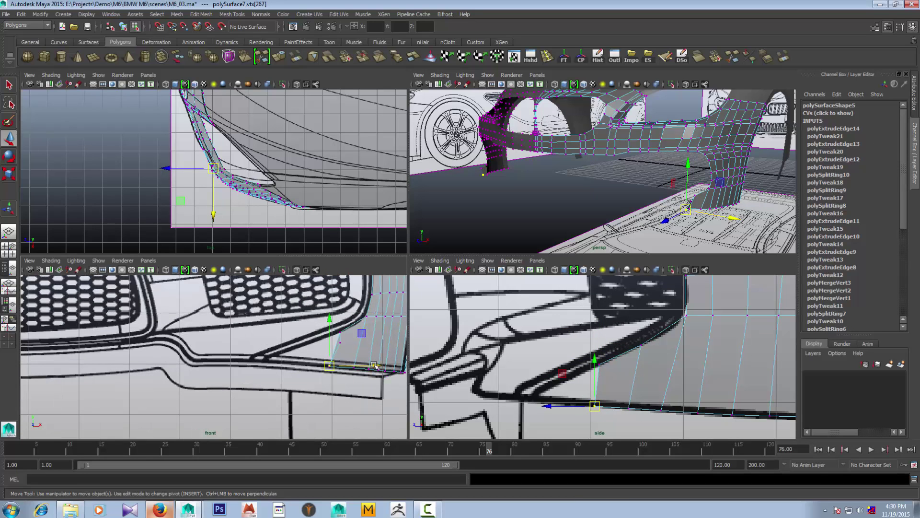
pyautogui.press('Up')
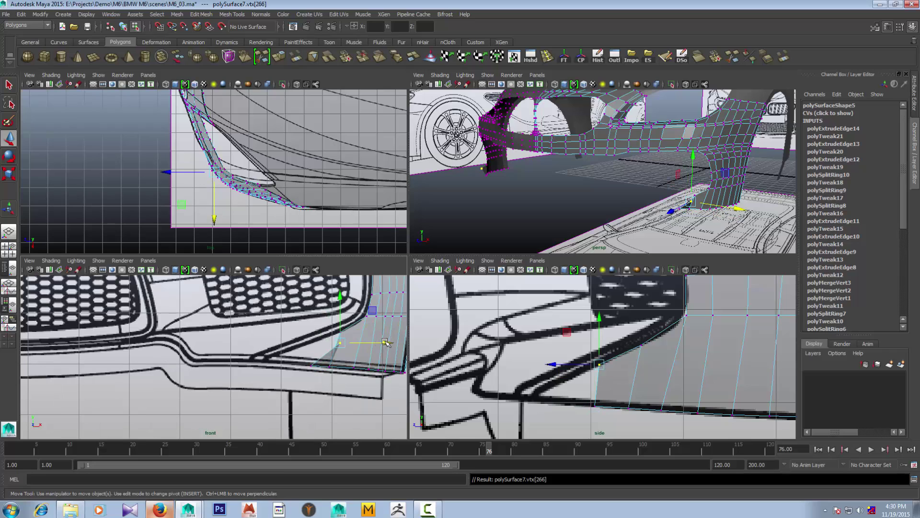
pyautogui.moveTo(386, 343)
pyautogui.mouseDown()
pyautogui.moveTo(361, 343)
pyautogui.moveTo(359, 367)
pyautogui.mouseUp()
pyautogui.press('Down')
pyautogui.keyDown('alt'); pyautogui.moveTo(595, 364); pyautogui.dragTo(591, 354, button='middle'); pyautogui.keyUp('alt')
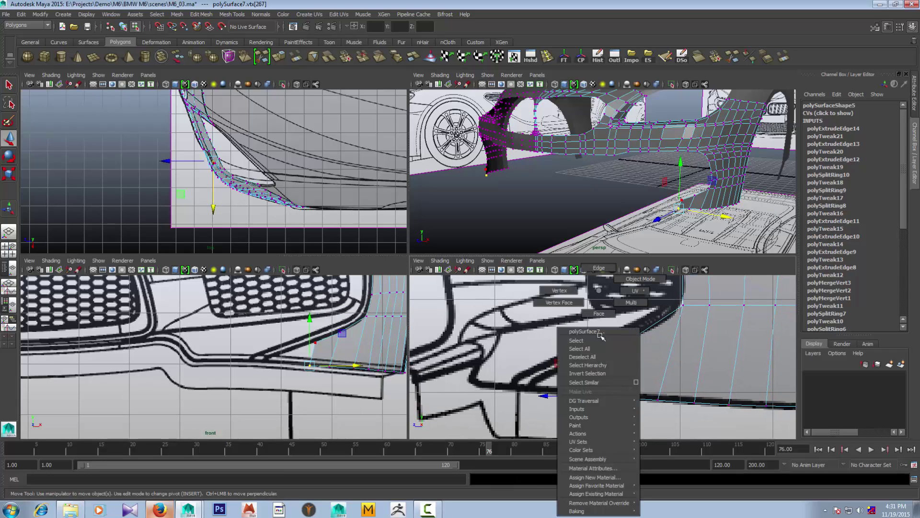
pyautogui.moveTo(599, 365); pyautogui.dragTo(600, 276, button='right')
pyautogui.click(604, 362)
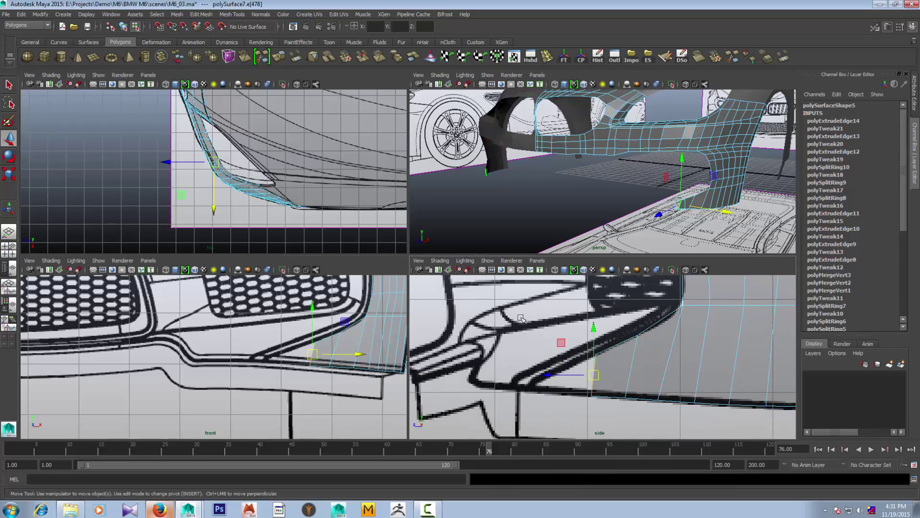
# Extrude another strip below the bumper and drop its first vertex onto the lip outline
pyautogui.click(280, 58)
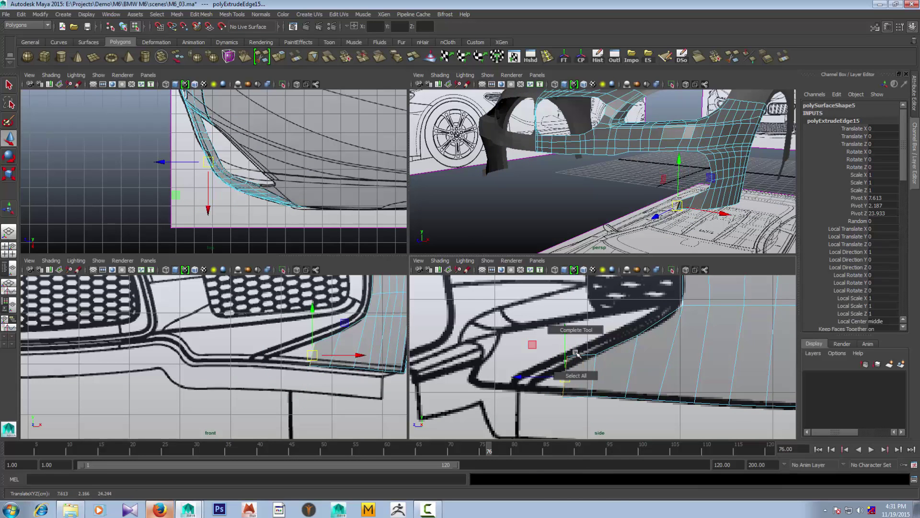
pyautogui.moveTo(572, 366); pyautogui.dragTo(576, 360, button='right')
pyautogui.click(575, 358)
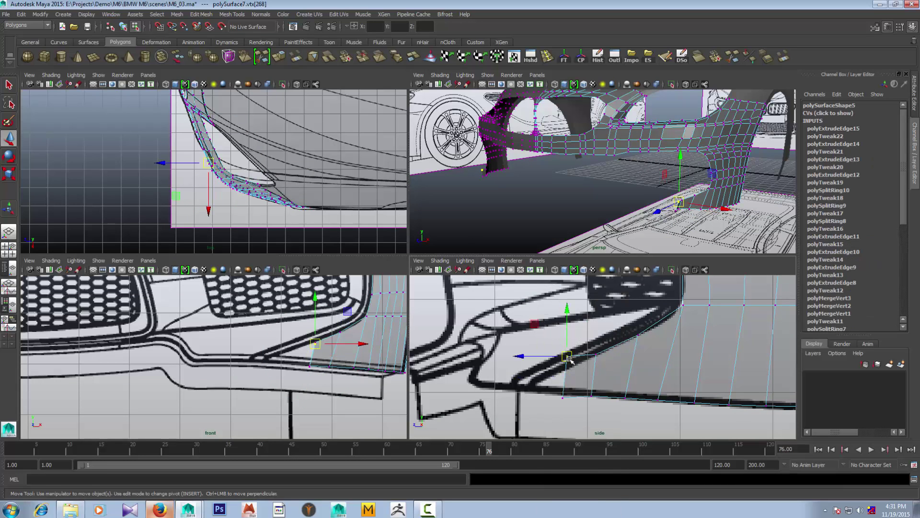
pyautogui.moveTo(575, 359); pyautogui.dragTo(561, 395)
# Slide the remaining new vertices along the lower lip in the front view
pyautogui.click(329, 366)
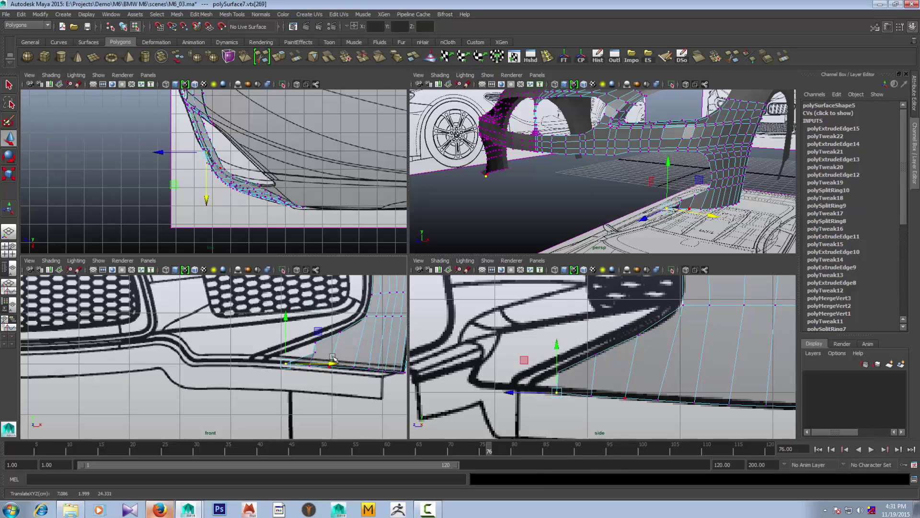
pyautogui.click(328, 358)
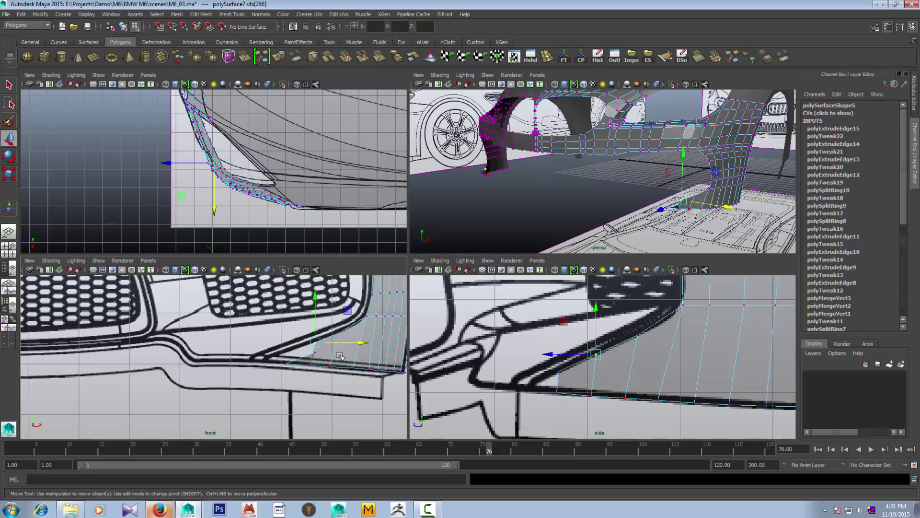
pyautogui.click(314, 353)
pyautogui.moveTo(360, 354); pyautogui.dragTo(334, 354)
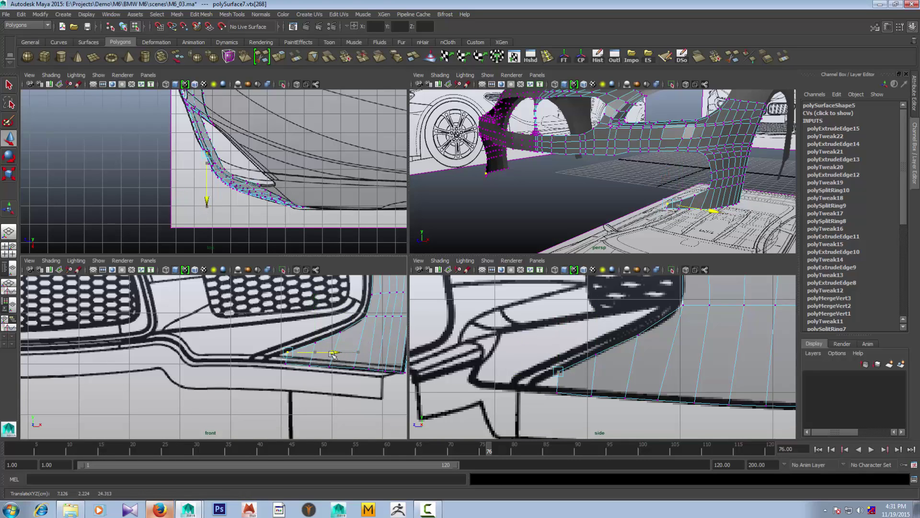
pyautogui.click(286, 362)
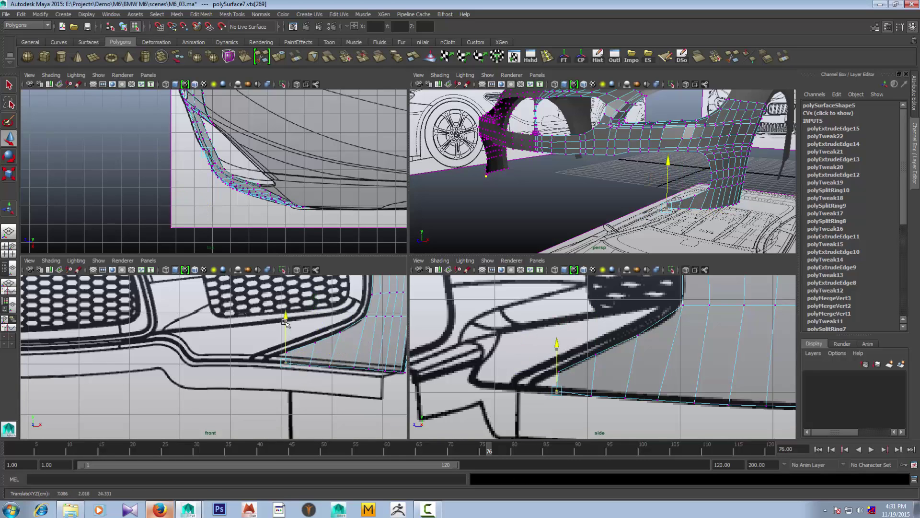
pyautogui.click(286, 324)
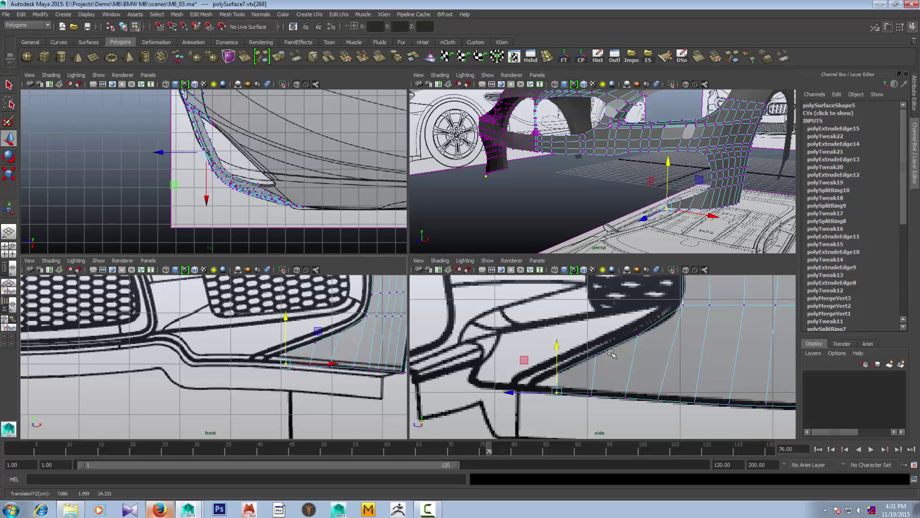
pyautogui.click(571, 368)
# Extrude the bumper's bottom corner edge and pull it back along the side blueprint
pyautogui.moveTo(559, 382); pyautogui.dragTo(559, 350, button='right')
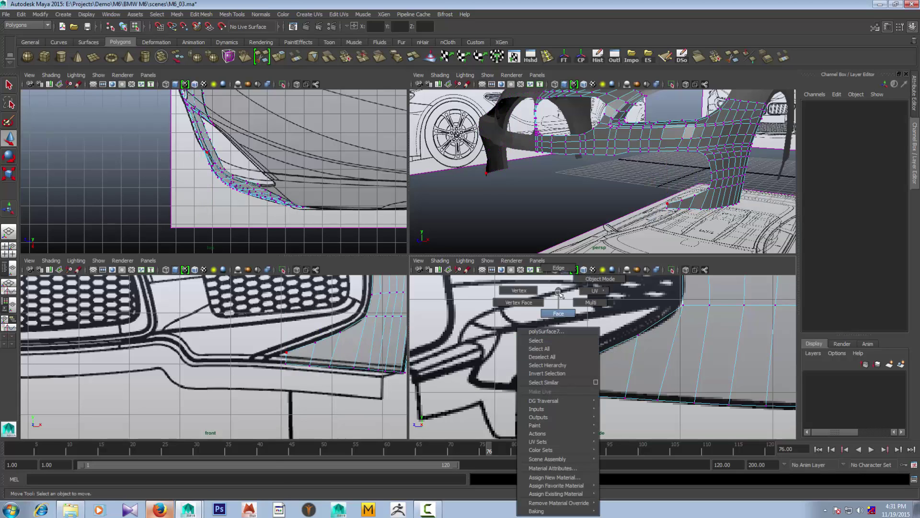
pyautogui.click(557, 382)
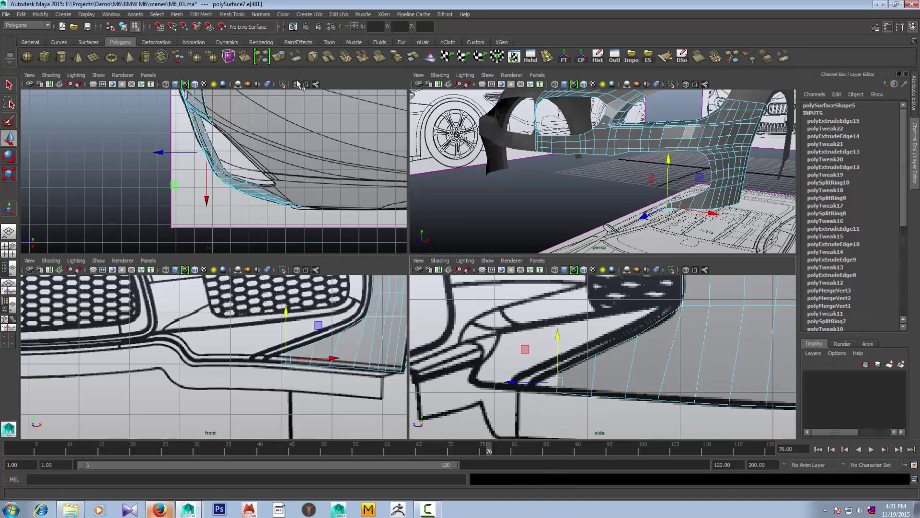
pyautogui.click(281, 57)
pyautogui.moveTo(558, 380); pyautogui.dragTo(545, 371)
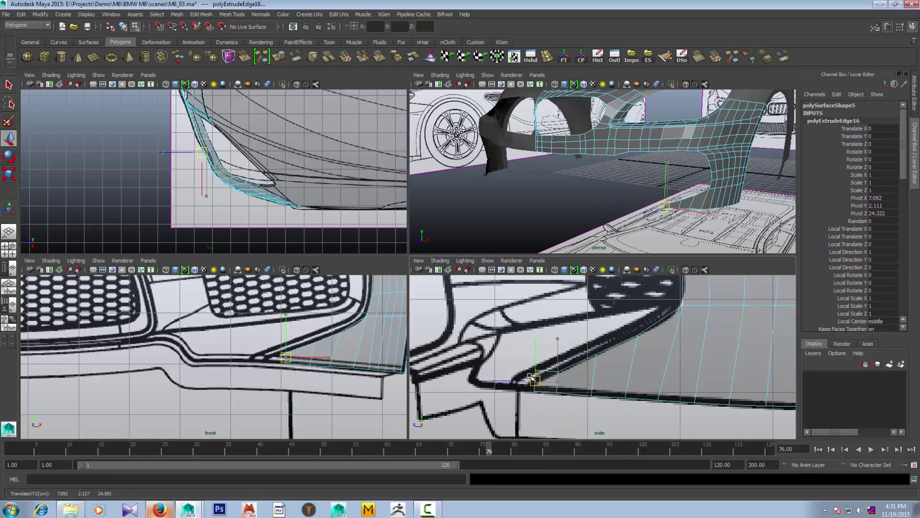
# Align the new strip's corner vertices to the front blueprint, undoing one misplaced move
pyautogui.moveTo(547, 371); pyautogui.dragTo(508, 343, button='right')
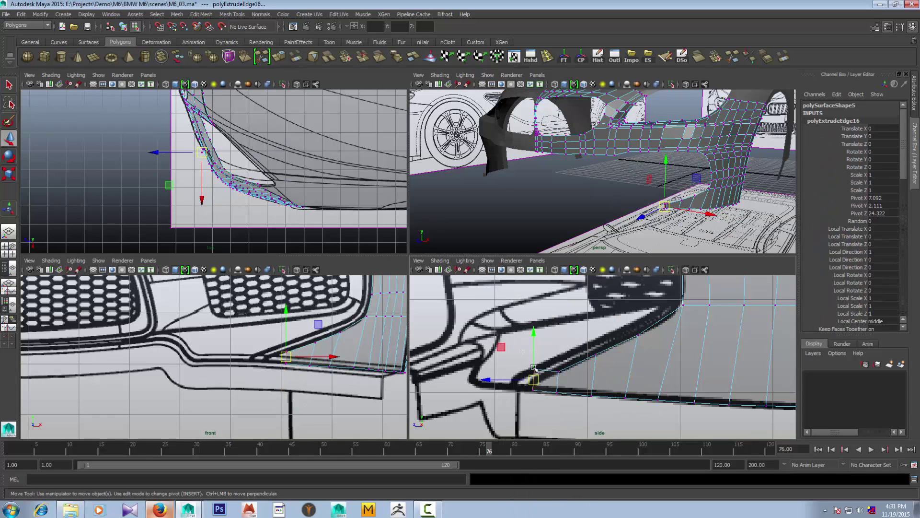
pyautogui.click(533, 382)
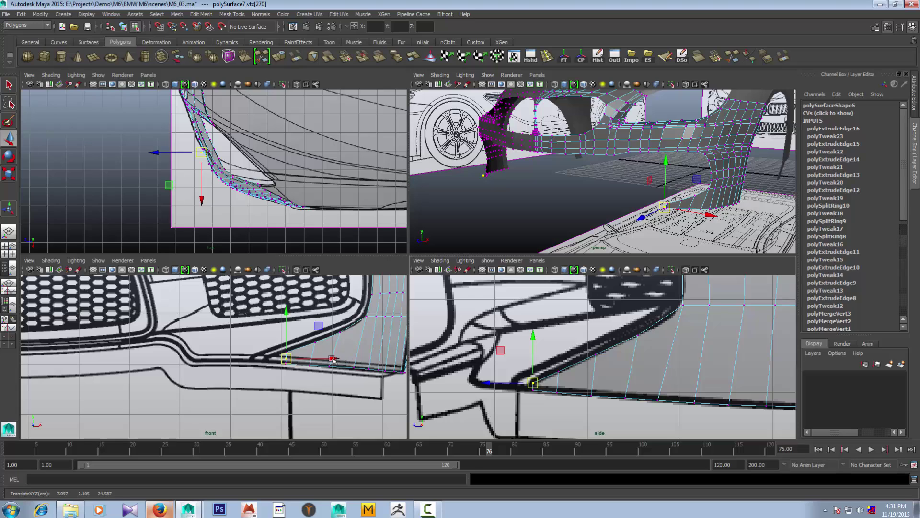
pyautogui.moveTo(334, 360); pyautogui.dragTo(327, 365)
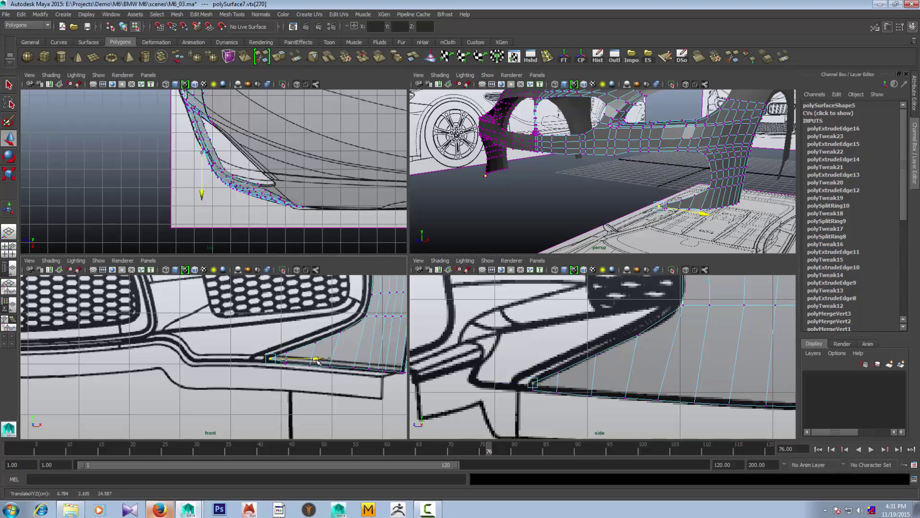
pyautogui.click(286, 364)
pyautogui.moveTo(335, 365); pyautogui.dragTo(318, 367)
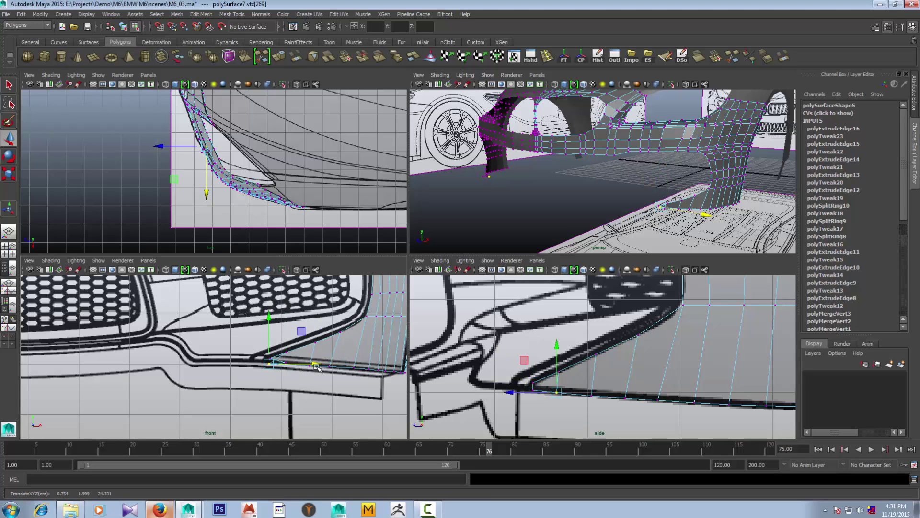
pyautogui.hotkey('ctrl', 'z')
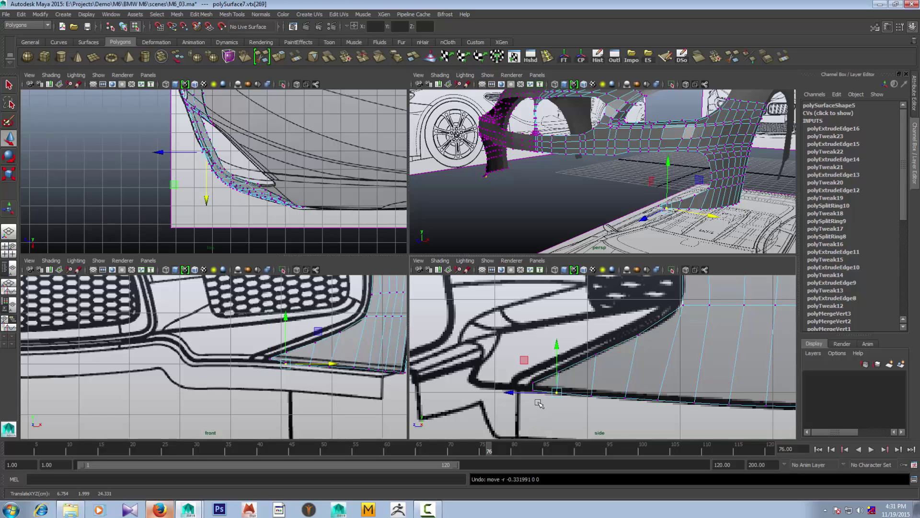
pyautogui.click(270, 360)
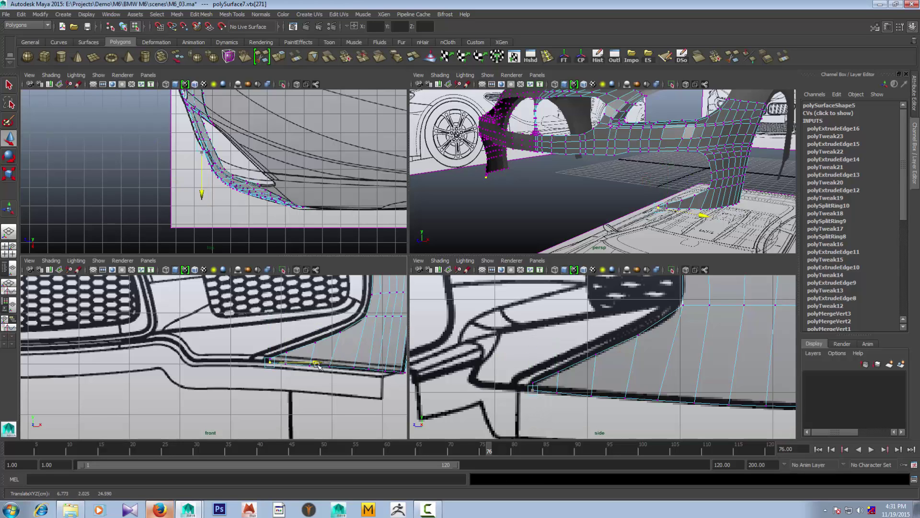
# Inspect the lower bumper strip in perspective, then switch to the reference photos
pyautogui.press('space')
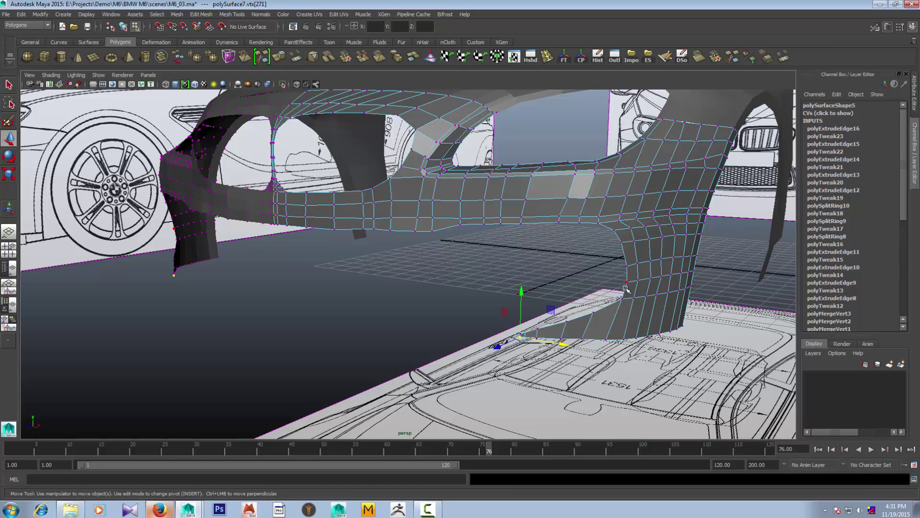
pyautogui.moveTo(626, 289)
pyautogui.keyDown('alt'); pyautogui.mouseDown()
pyautogui.moveTo(541, 292)
pyautogui.moveTo(529, 273)
pyautogui.moveTo(501, 265)
pyautogui.mouseUp(); pyautogui.keyUp('alt')
pyautogui.scroll(-2, 542, 273)
pyautogui.click(532, 279)
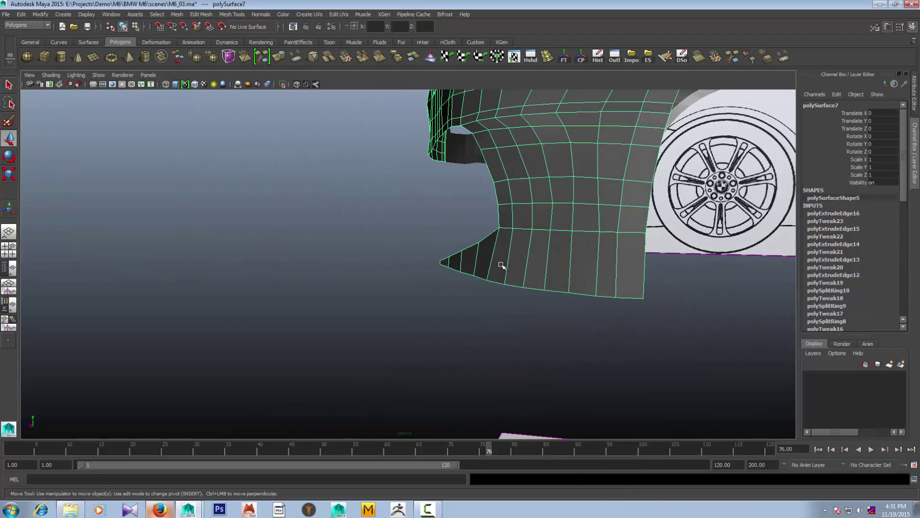
pyautogui.moveTo(501, 265); pyautogui.dragTo(474, 264, button='right')
pyautogui.click(480, 243)
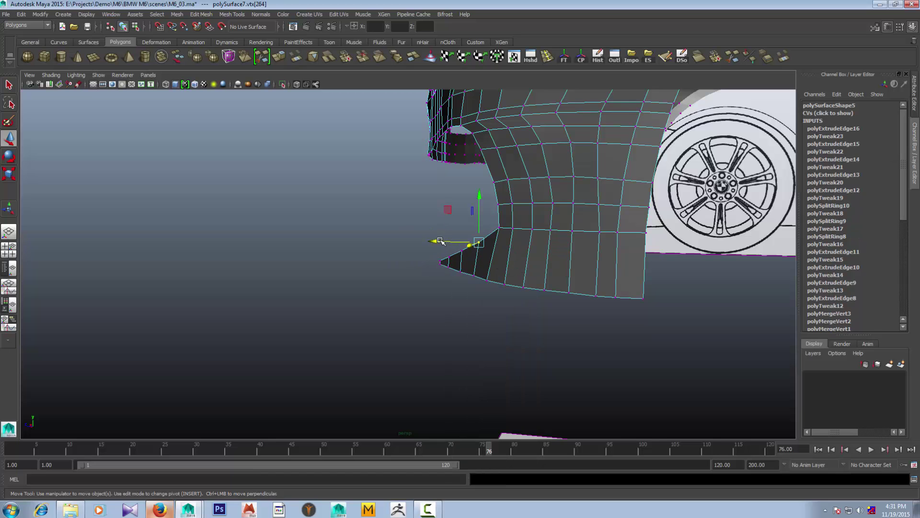
pyautogui.hotkey('alt', 'Tab')
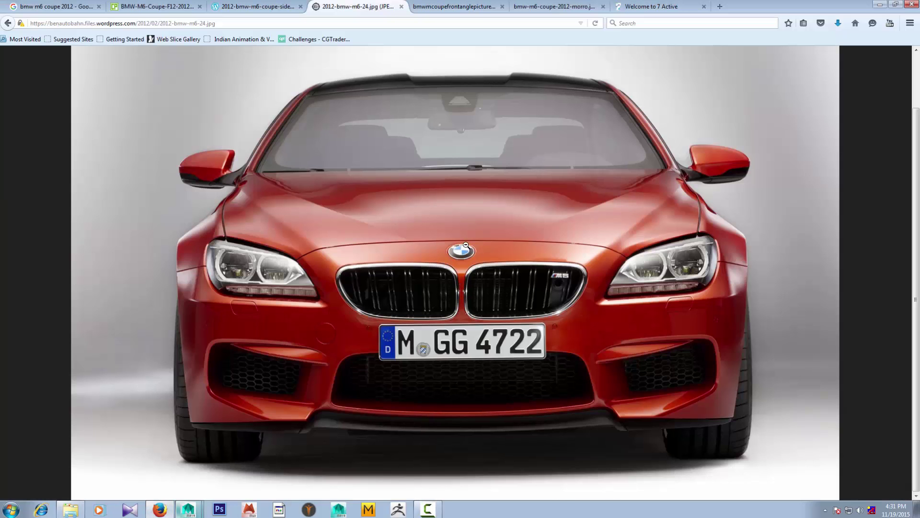
# Flip through the three-quarter and side-profile M6 photos, zooming the side image to full size
pyautogui.hotkey('ctrl', '2')
pyautogui.hotkey('ctrl', '3')
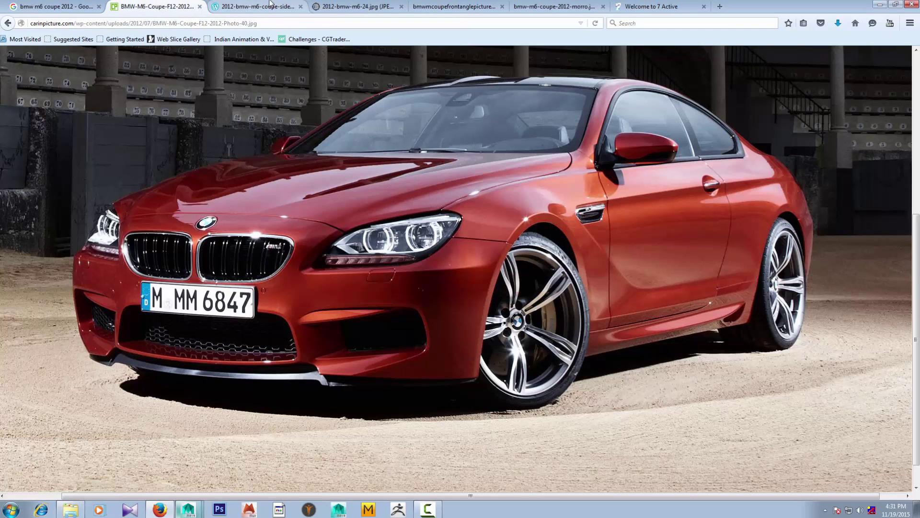
pyautogui.click(236, 368)
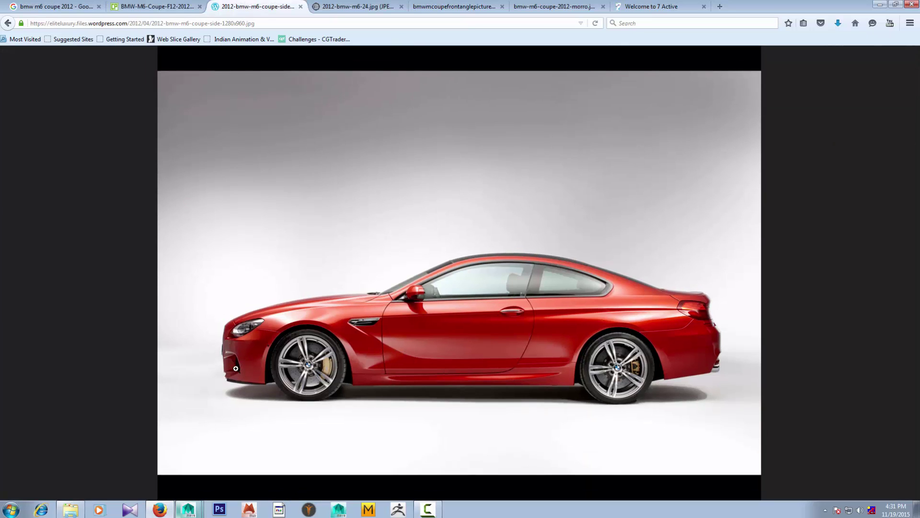
pyautogui.click(239, 370)
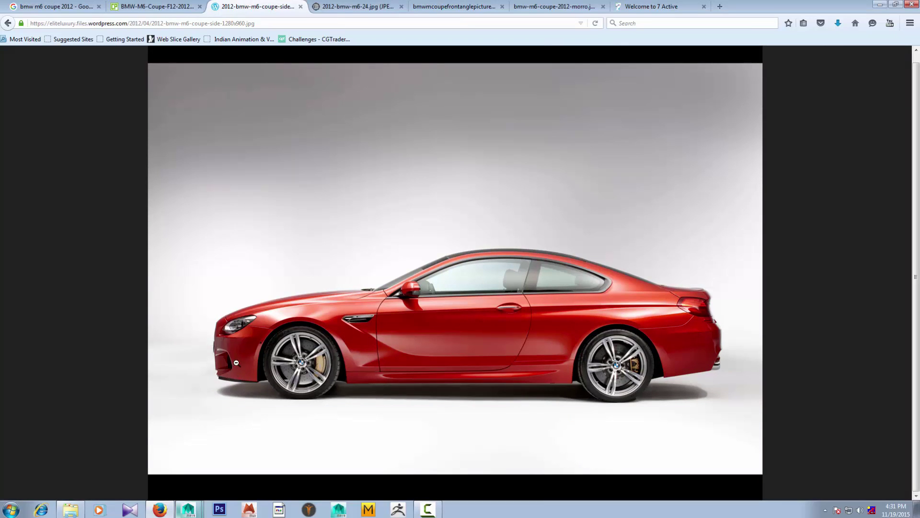
# Orbit around the bumper corner in perspective, briefly comparing with the side photo
pyautogui.moveTo(188, 510)
pyautogui.click(210, 484)
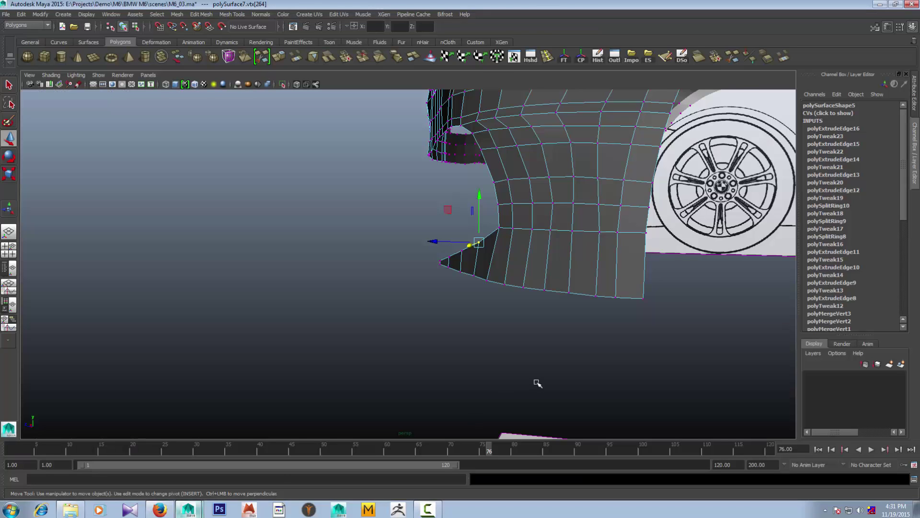
pyautogui.keyDown('alt'); pyautogui.moveTo(514, 356); pyautogui.dragTo(480, 210); pyautogui.keyUp('alt')
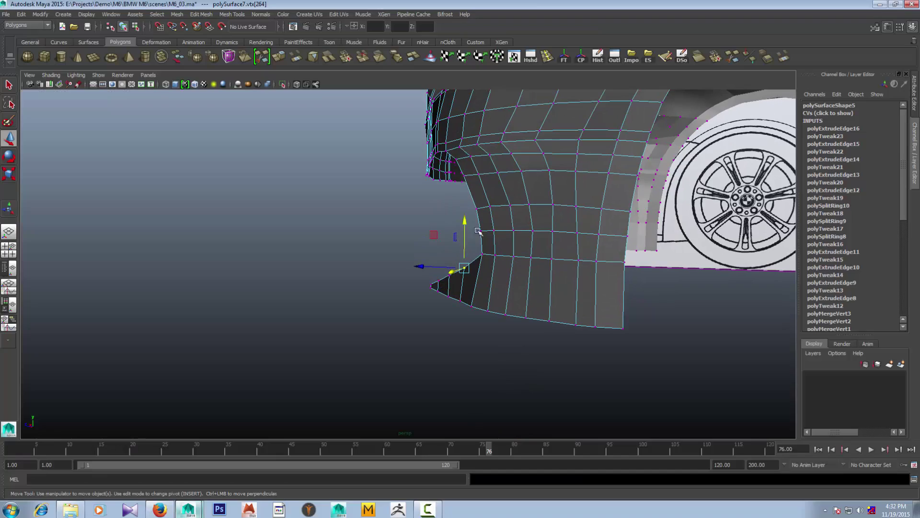
pyautogui.click(158, 484)
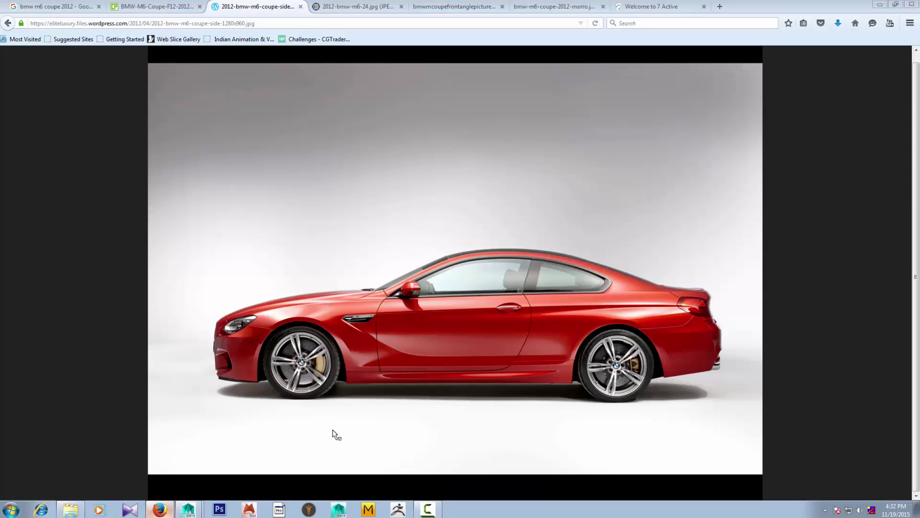
pyautogui.hotkey('alt', 'Tab')
pyautogui.keyDown('alt'); pyautogui.moveTo(410, 335); pyautogui.dragTo(503, 329); pyautogui.keyUp('alt')
# Center the bumper corner in the maximized front view, then compare with the front photo
pyautogui.press('space')
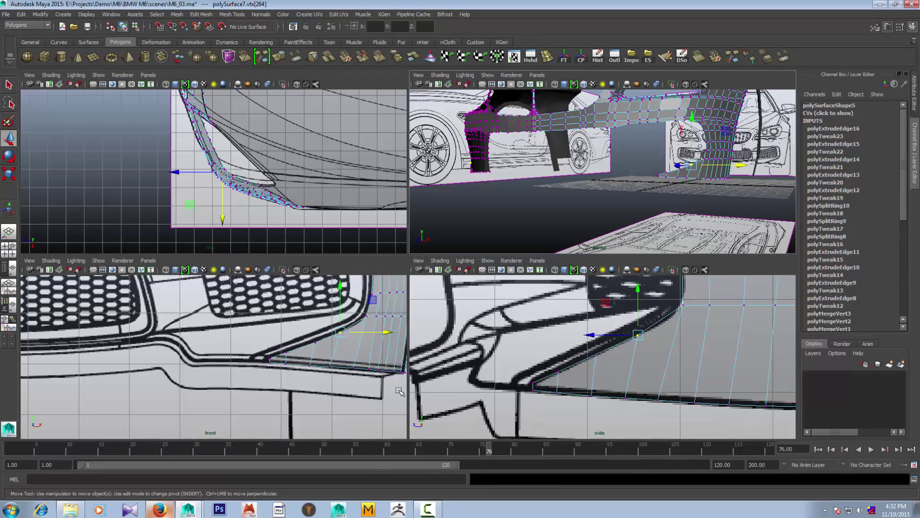
pyautogui.press('space')
pyautogui.scroll(-3, 356, 397)
pyautogui.scroll(1, 406, 354)
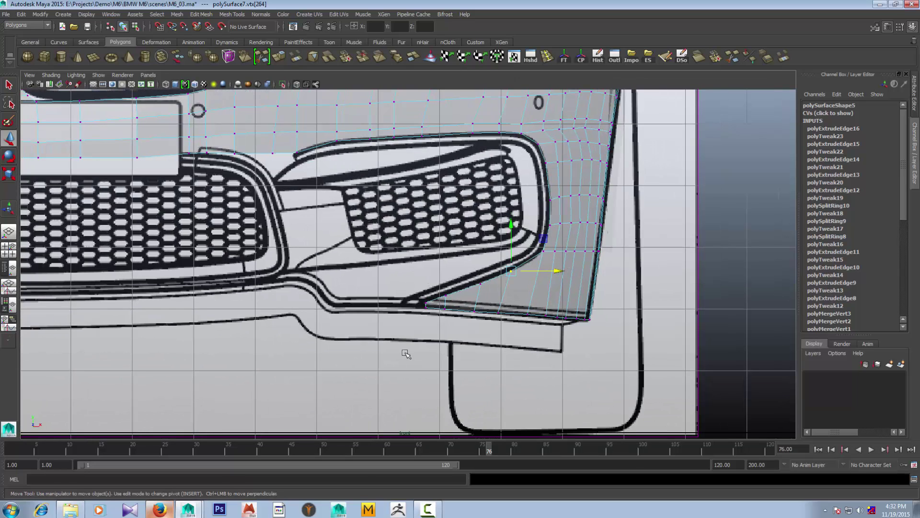
pyautogui.scroll(-5, 407, 354)
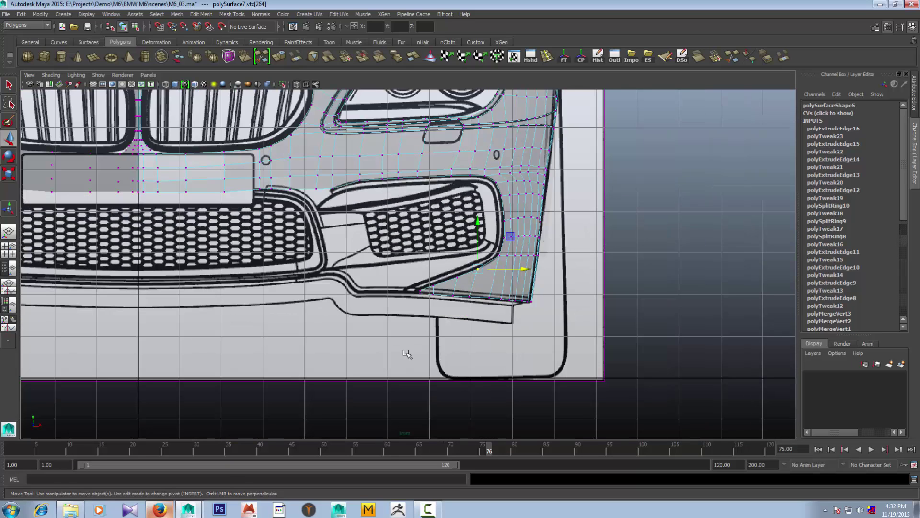
pyautogui.scroll(-3, 406, 354)
pyautogui.scroll(6, 407, 354)
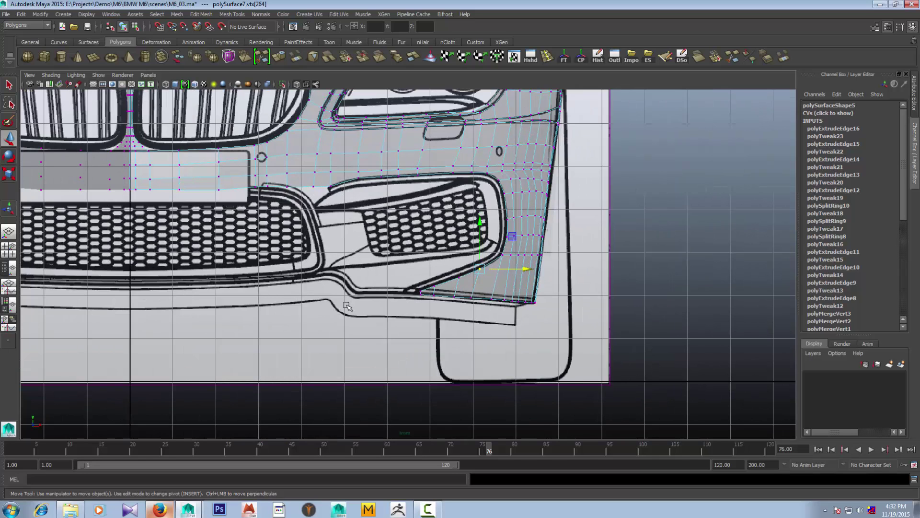
pyautogui.scroll(1, 347, 306)
pyautogui.scroll(1, 378, 334)
pyautogui.keyDown('alt'); pyautogui.moveTo(379, 333); pyautogui.dragTo(403, 340, button='middle'); pyautogui.keyUp('alt')
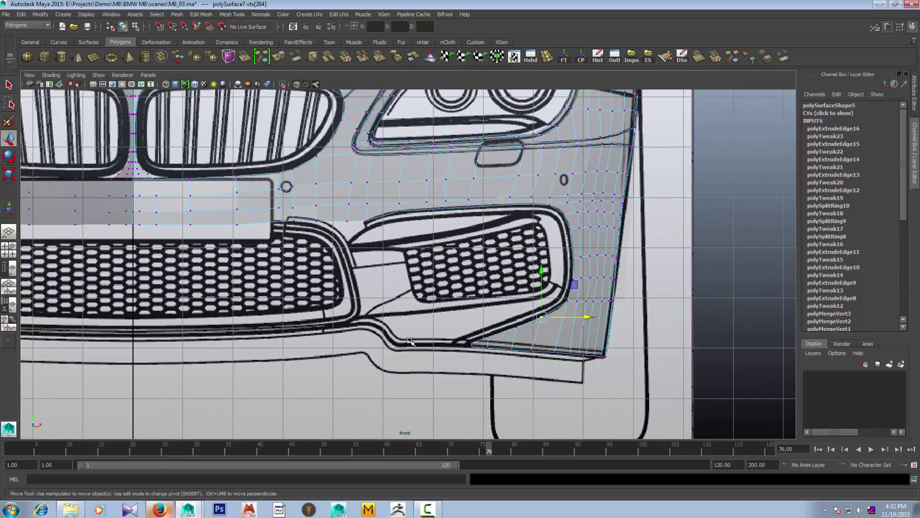
pyautogui.hotkey('alt', 'Tab')
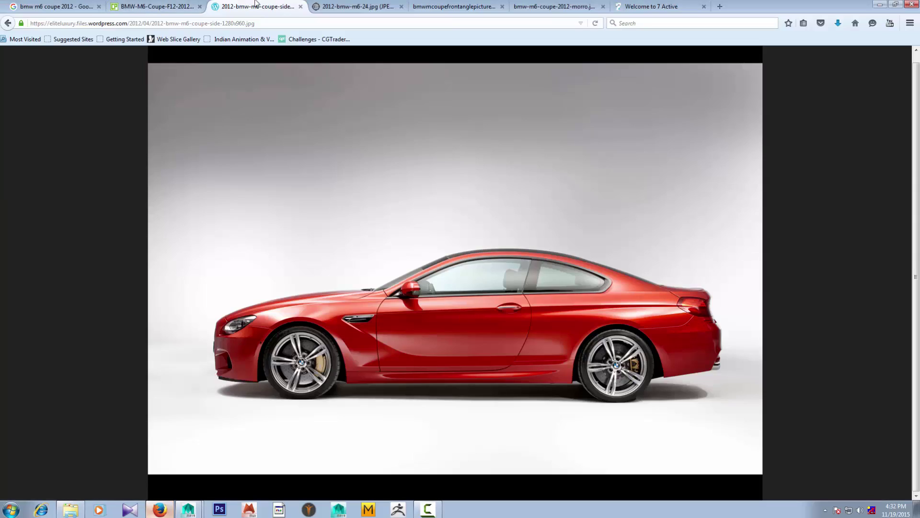
pyautogui.click(324, 4)
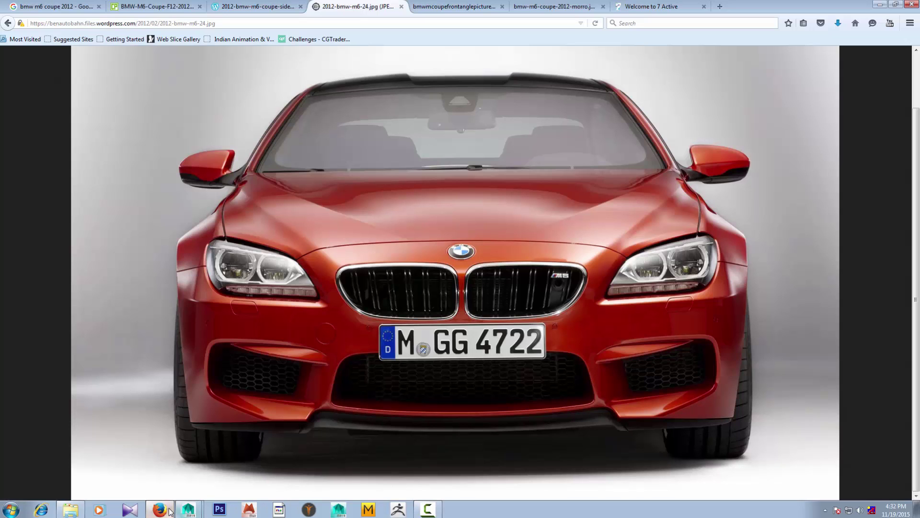
# Back in Maya, pan the front view and toggle the front reference photo to compare with the bumper
pyautogui.click(189, 489)
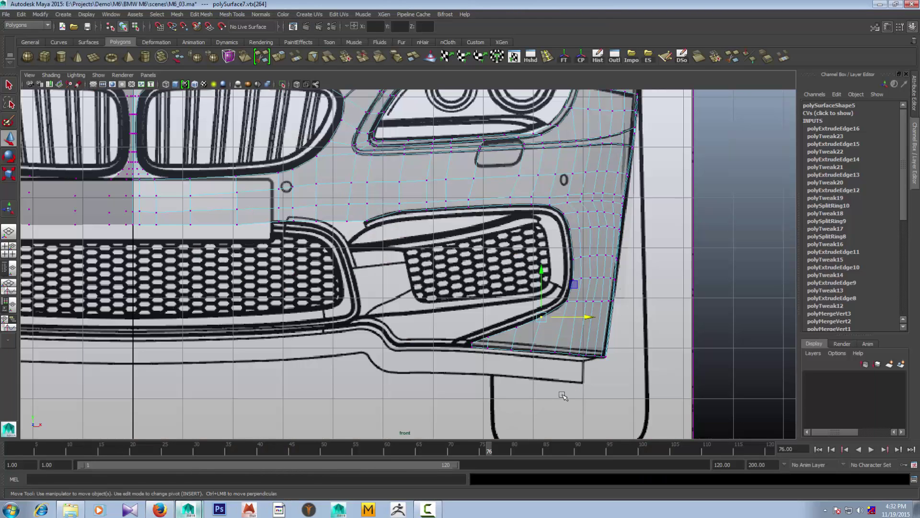
pyautogui.keyDown('alt'); pyautogui.moveTo(497, 373); pyautogui.dragTo(532, 380, button='middle'); pyautogui.keyUp('alt')
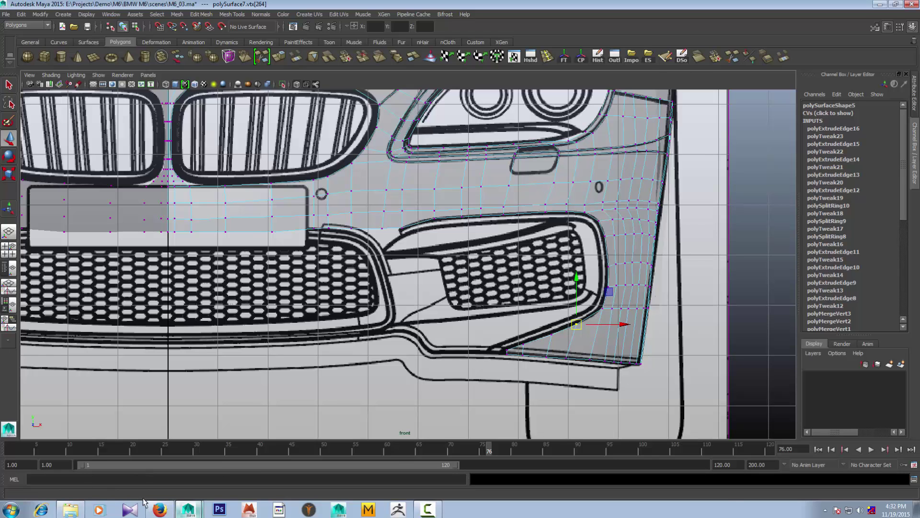
pyautogui.click(155, 511)
pyautogui.click(155, 511)
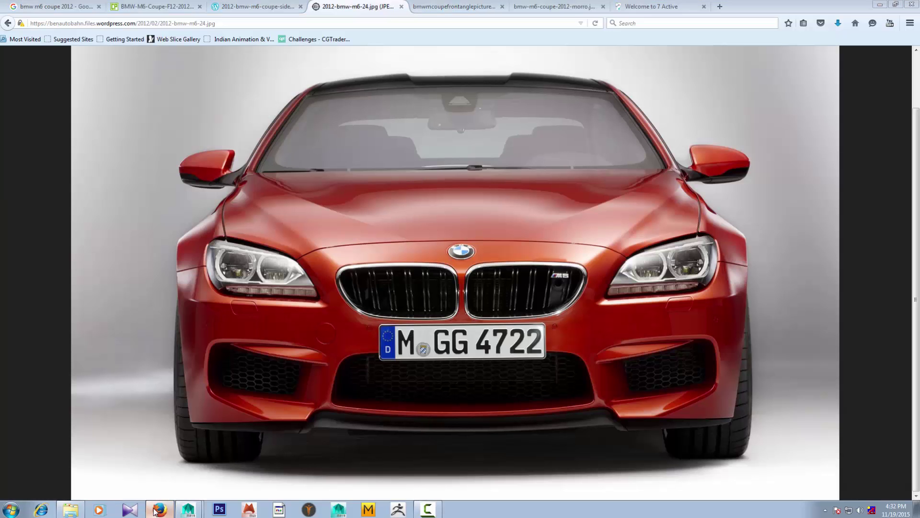
pyautogui.click(155, 511)
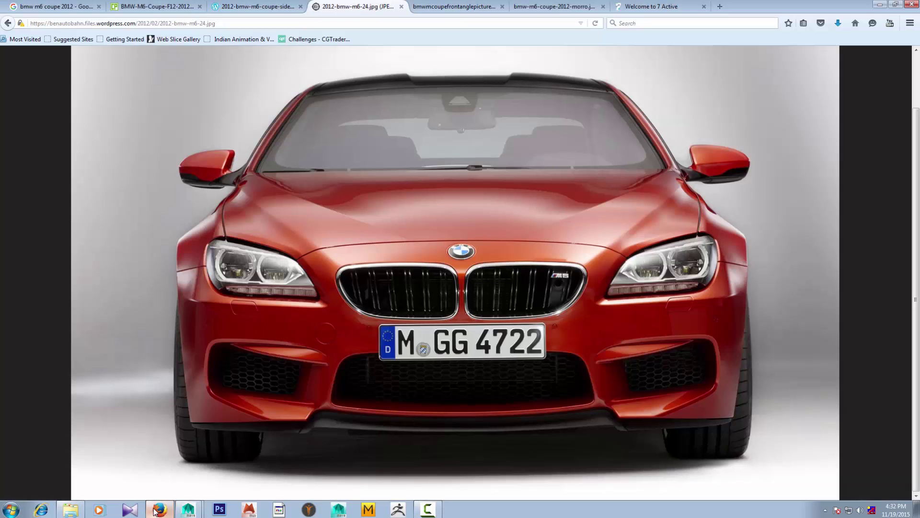
pyautogui.click(155, 511)
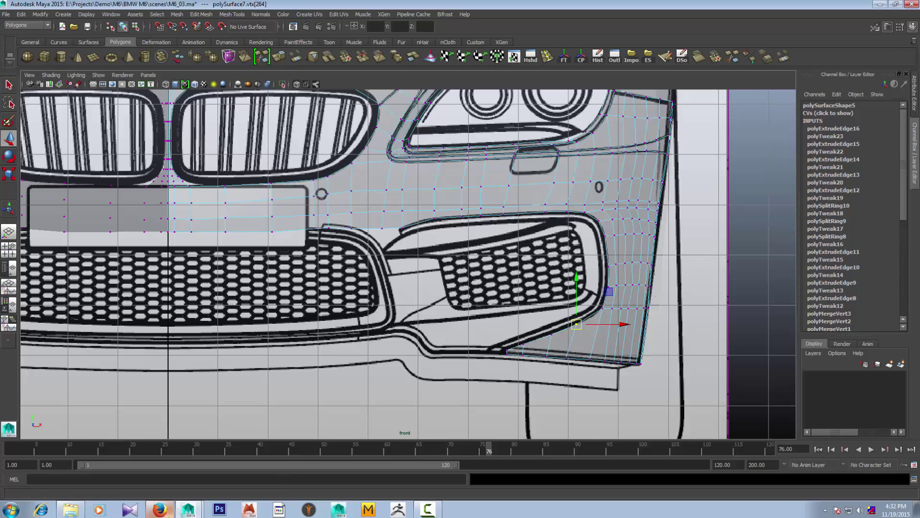
pyautogui.click(160, 512)
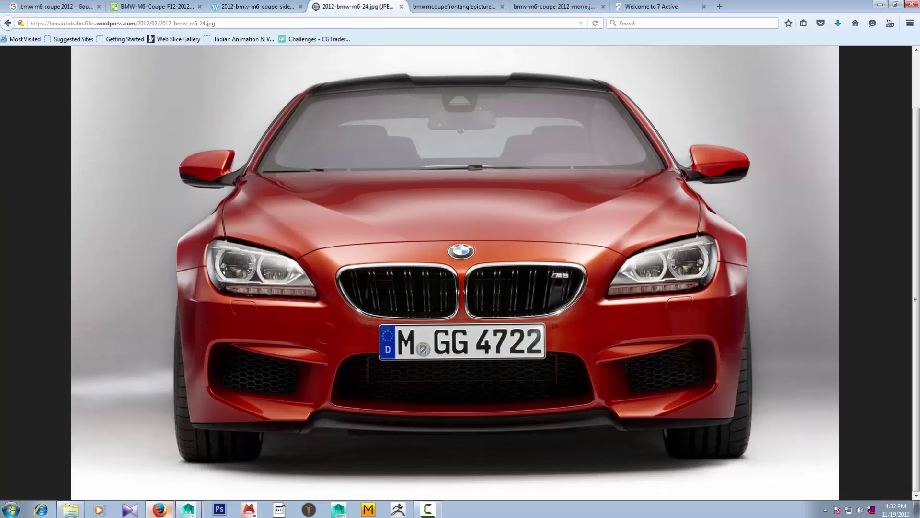
# Compare the three-quarter and side photos of the M6, then return to the Maya model
pyautogui.click(156, 6)
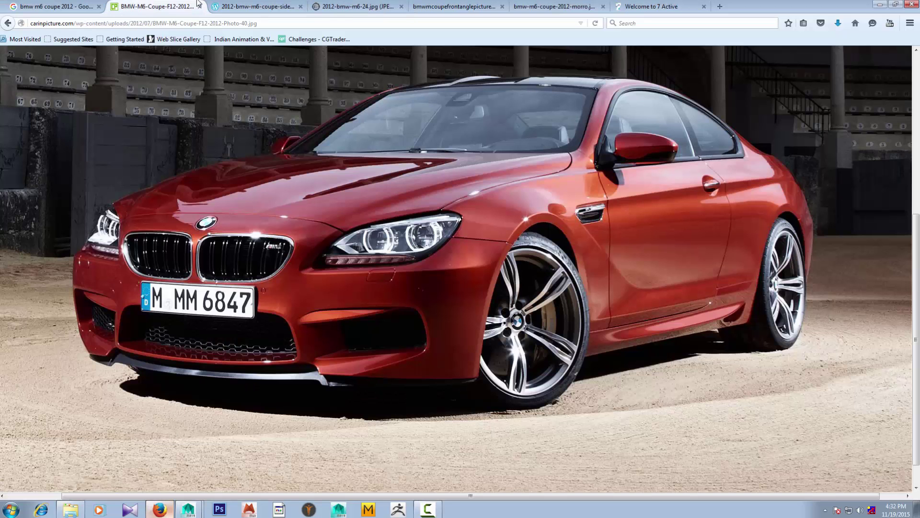
pyautogui.click(258, 3)
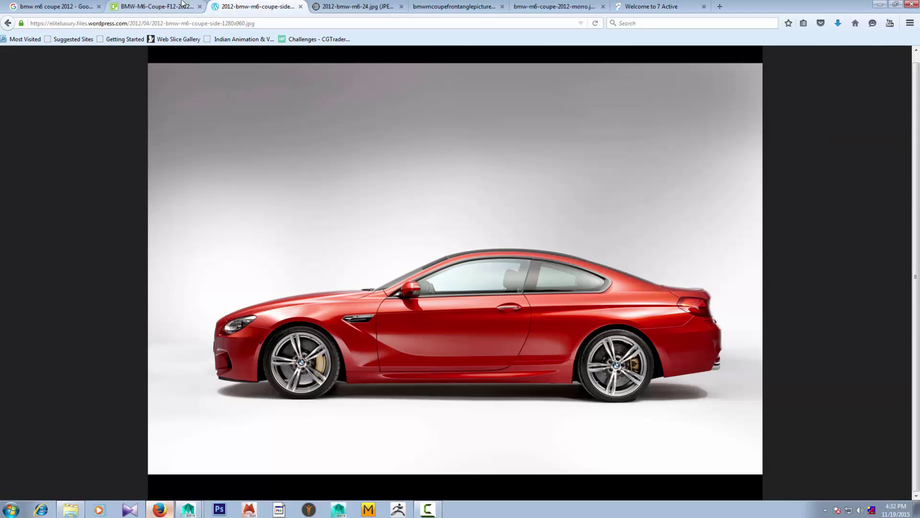
pyautogui.click(166, 4)
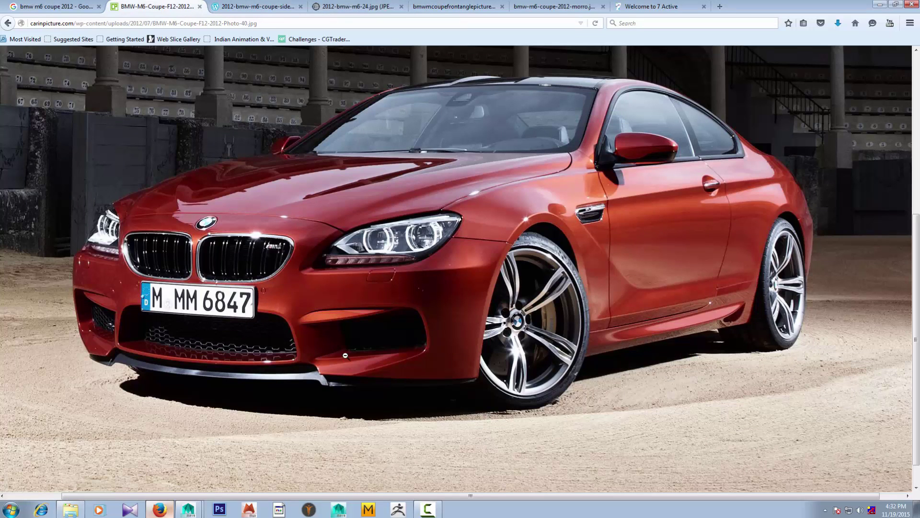
pyautogui.click(197, 510)
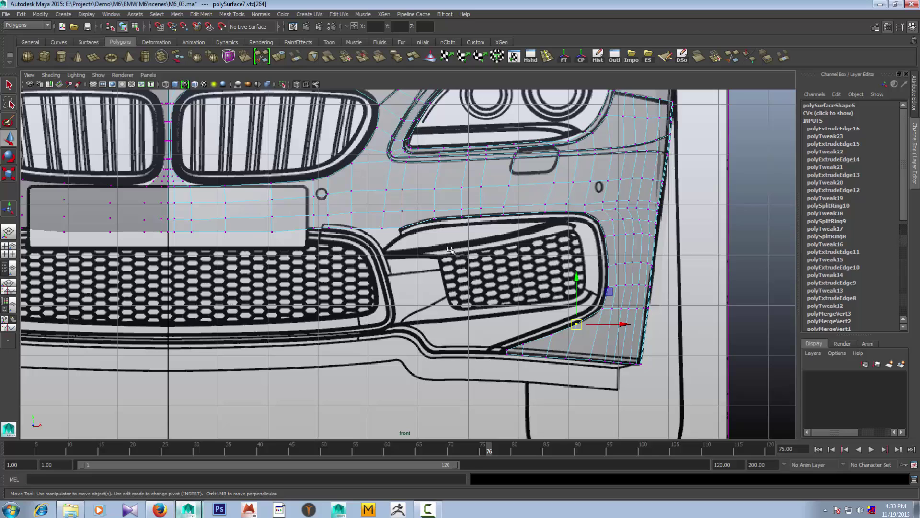
# Extrude the fog-light intake's edge loop and scale it slightly inward
pyautogui.moveTo(418, 221); pyautogui.dragTo(418, 198, button='right')
pyautogui.click(419, 221)
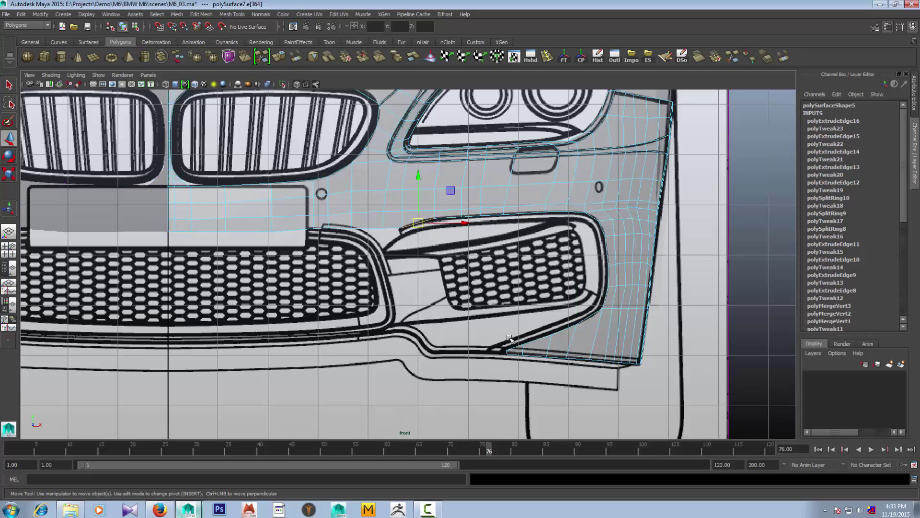
pyautogui.doubleClick(512, 347)
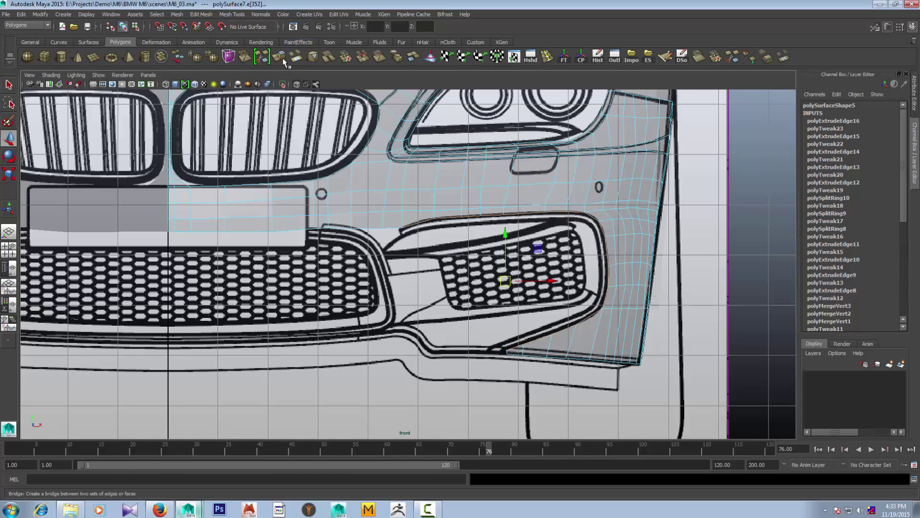
pyautogui.hotkey('ctrl', 'e')
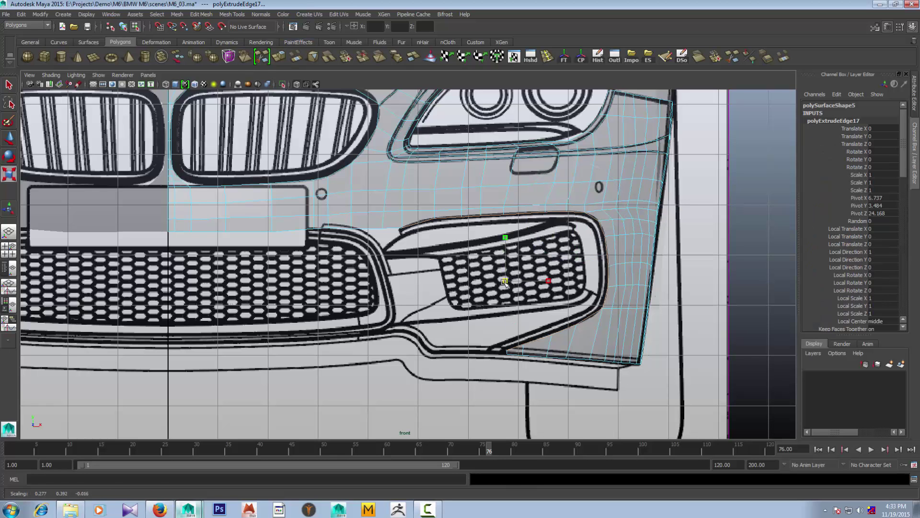
pyautogui.moveTo(506, 282); pyautogui.dragTo(497, 286)
pyautogui.press('w')
pyautogui.scroll(3, 436, 249)
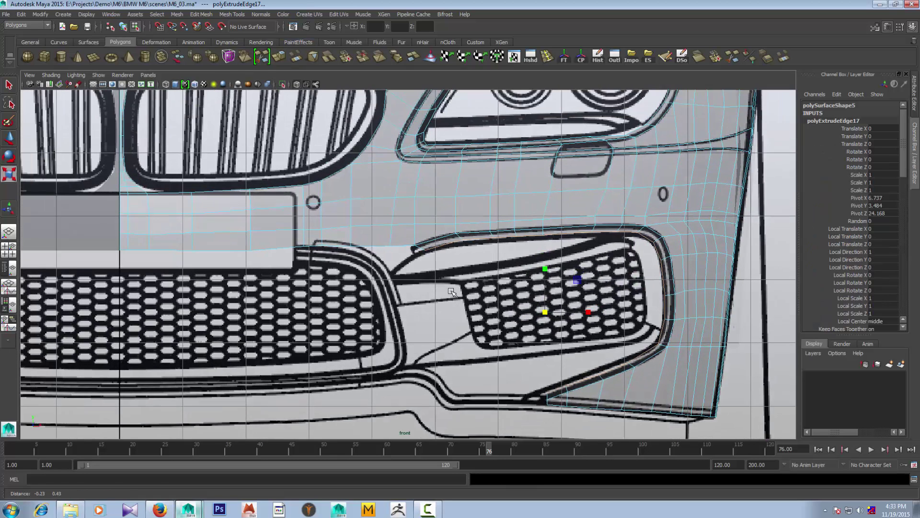
# Move the new vertices at the intake's inner corner and top onto the blueprint outline
pyautogui.moveTo(436, 248); pyautogui.dragTo(417, 247, button='right')
pyautogui.click(426, 250)
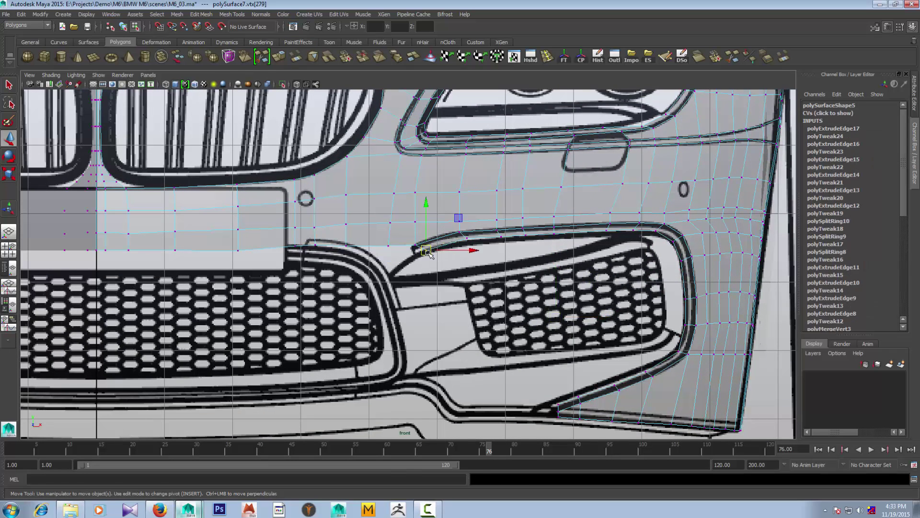
pyautogui.moveTo(426, 250); pyautogui.dragTo(422, 259)
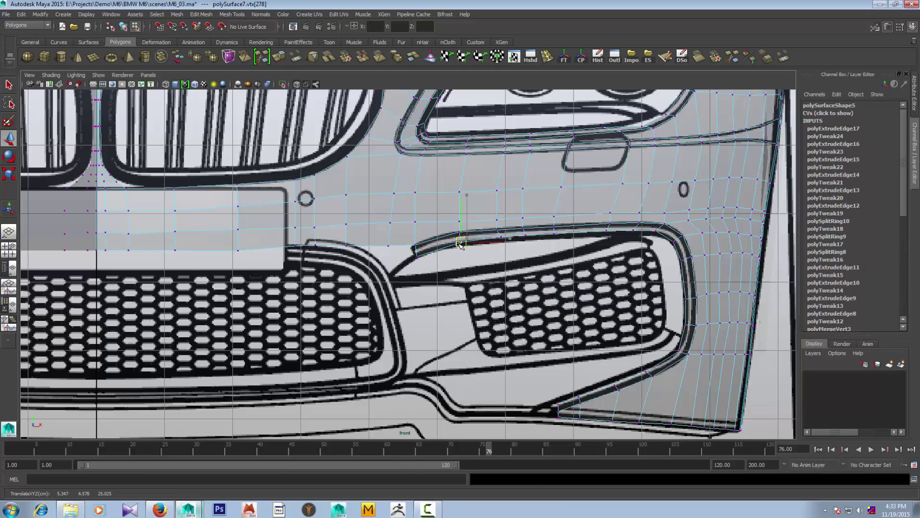
pyautogui.click(500, 236)
pyautogui.click(524, 237)
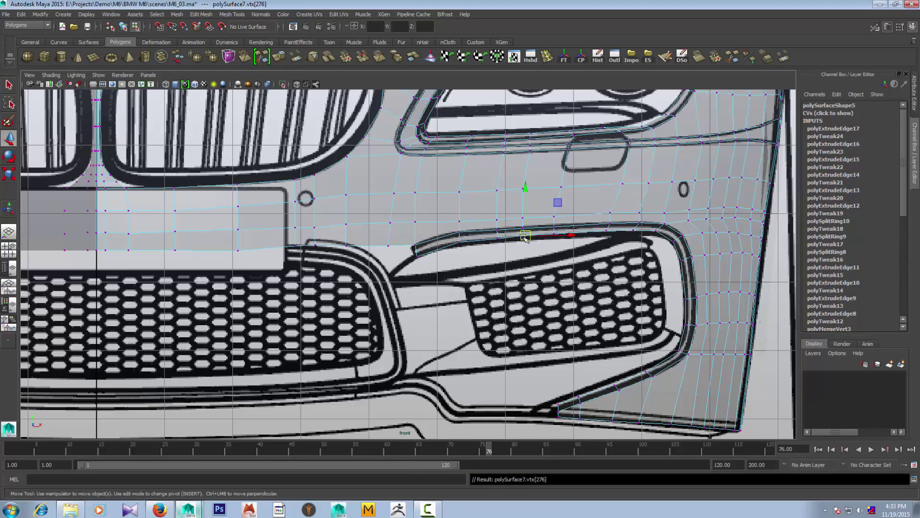
pyautogui.moveTo(525, 238); pyautogui.dragTo(532, 241)
pyautogui.click(607, 230)
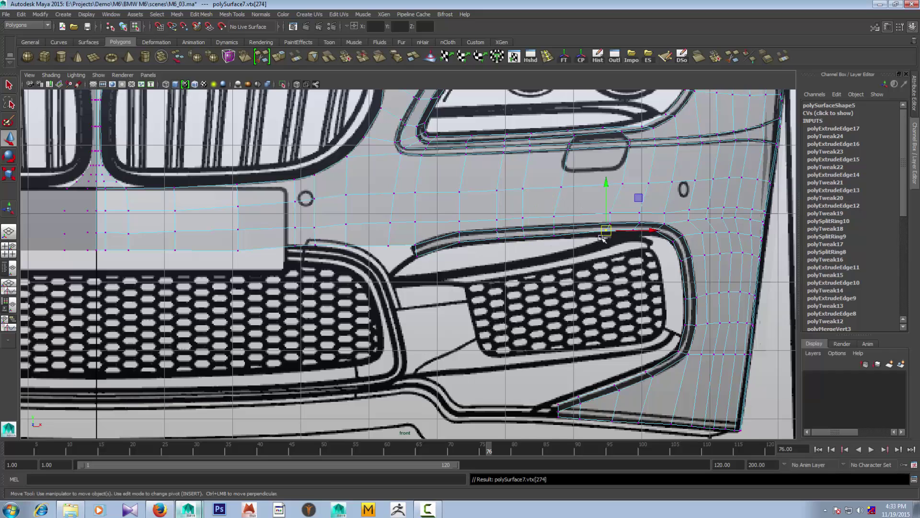
pyautogui.moveTo(607, 231); pyautogui.dragTo(674, 242)
# Align the intake's upper-right corner and right-side vertices with the blueprint outline
pyautogui.click(633, 230)
pyautogui.click(655, 230)
pyautogui.click(673, 241)
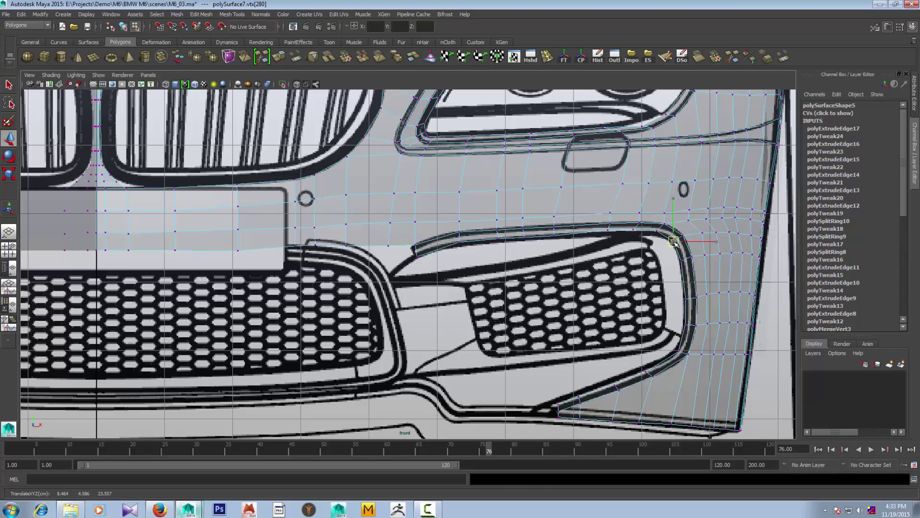
pyautogui.click(691, 257)
pyautogui.moveTo(693, 298); pyautogui.dragTo(686, 298)
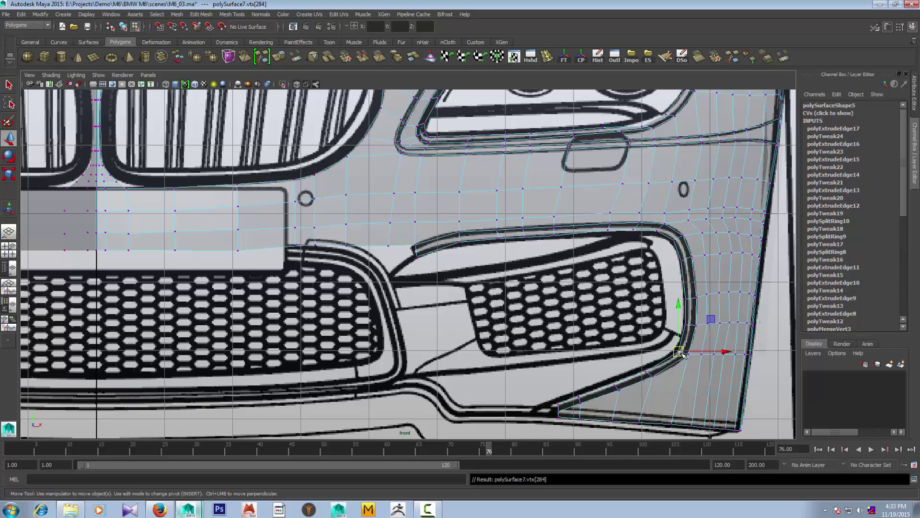
# Move the lower-right and lower-lip vertices onto the lip line, down to its lower left corner
pyautogui.click(645, 370)
pyautogui.moveTo(645, 370); pyautogui.dragTo(647, 373)
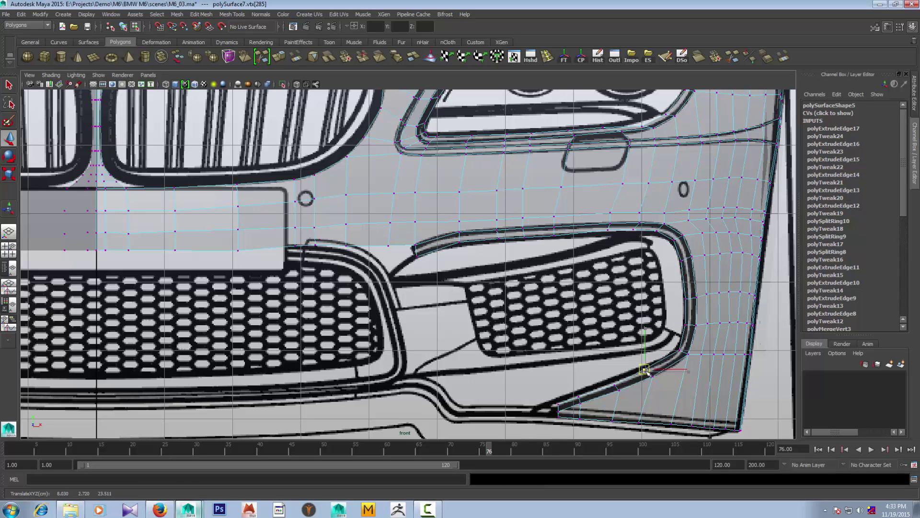
pyautogui.click(618, 388)
pyautogui.click(579, 397)
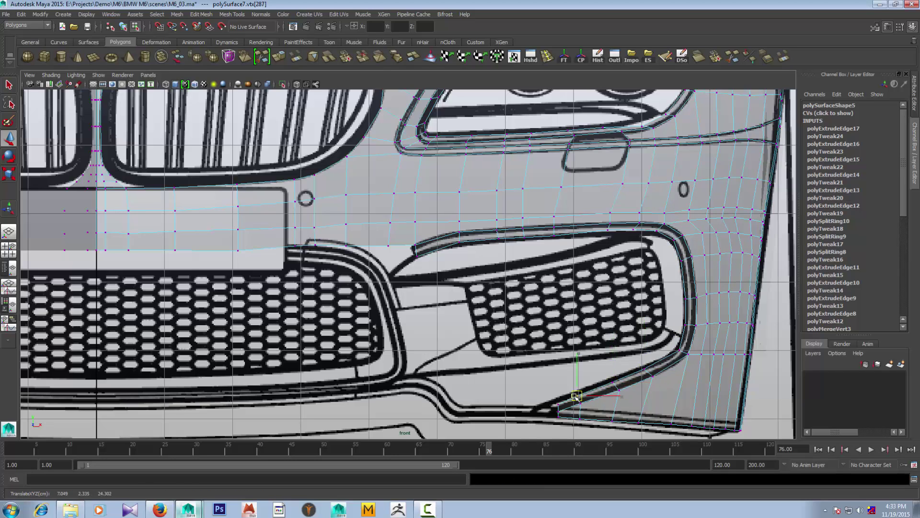
pyautogui.click(558, 406)
pyautogui.moveTo(558, 406); pyautogui.dragTo(553, 404)
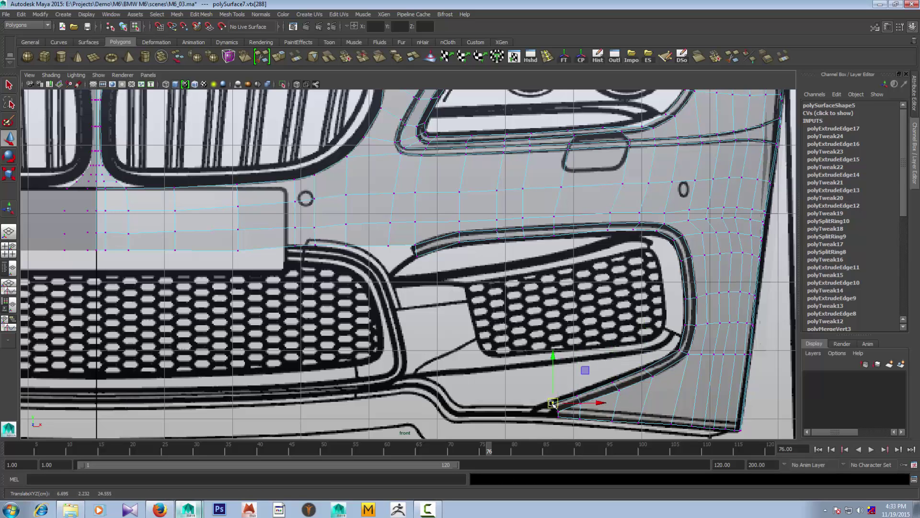
pyautogui.press('space')
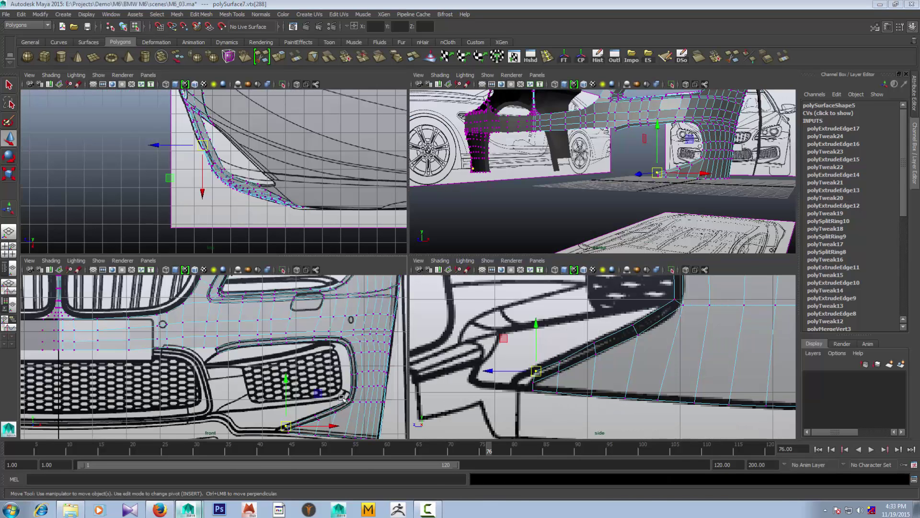
# Frame the work in the side view and select the neighbouring lower-lip vertex
pyautogui.press('f')
pyautogui.press('space')
pyautogui.scroll(-5, 497, 339)
pyautogui.scroll(-2, 498, 339)
pyautogui.scroll(-2, 503, 380)
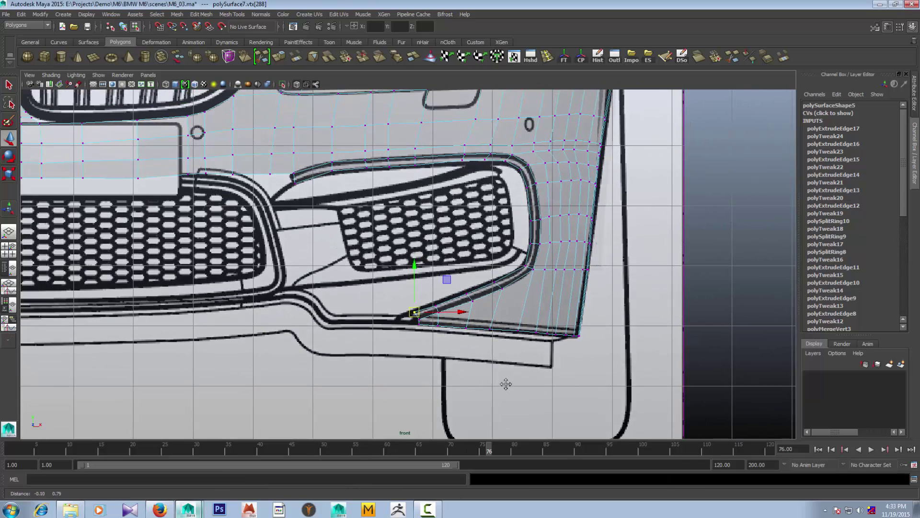
pyautogui.press('space')
pyautogui.press('space')
pyautogui.scroll(2, 496, 349)
pyautogui.scroll(2, 493, 349)
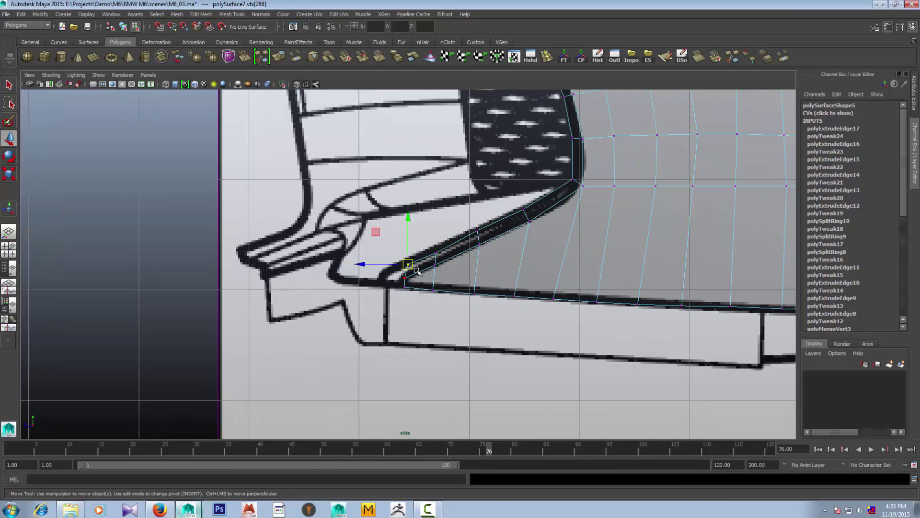
pyautogui.click(436, 253)
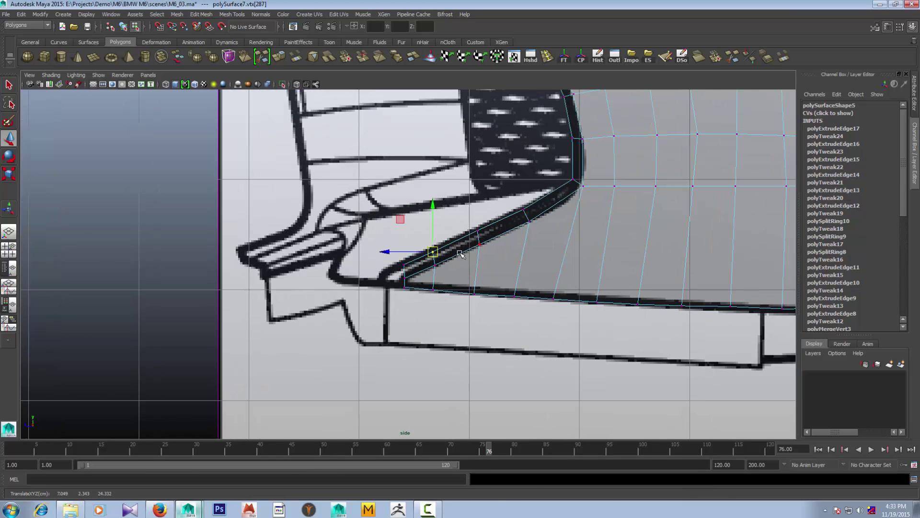
pyautogui.scroll(-3, 476, 258)
pyautogui.scroll(2, 432, 211)
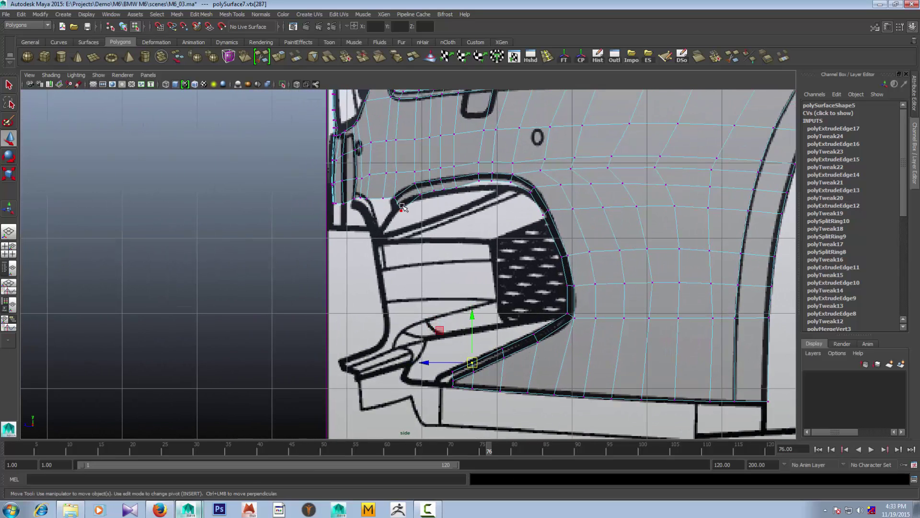
# Work along the intake rim vertices, raising one onto the blueprint's opening line
pyautogui.click(403, 207)
pyautogui.keyDown('alt'); pyautogui.moveTo(401, 164); pyautogui.dragTo(407, 187, button='middle'); pyautogui.keyUp('alt')
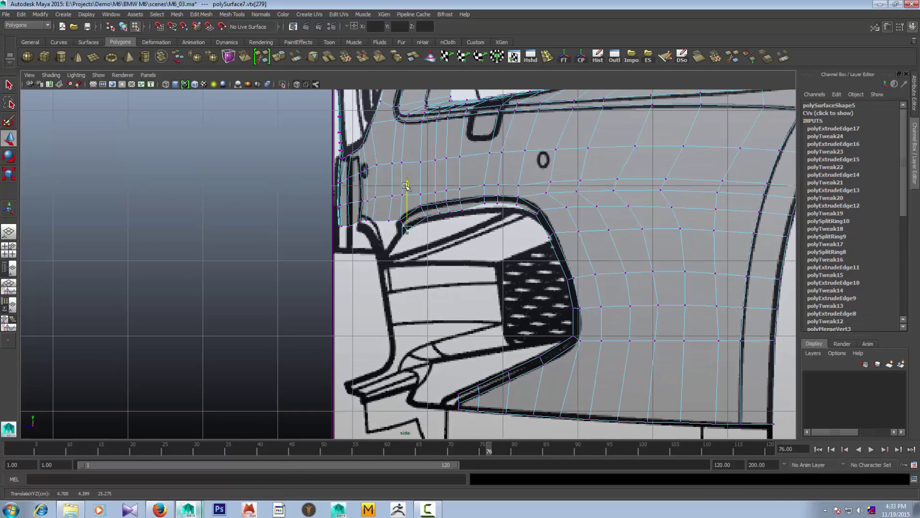
pyautogui.click(439, 212)
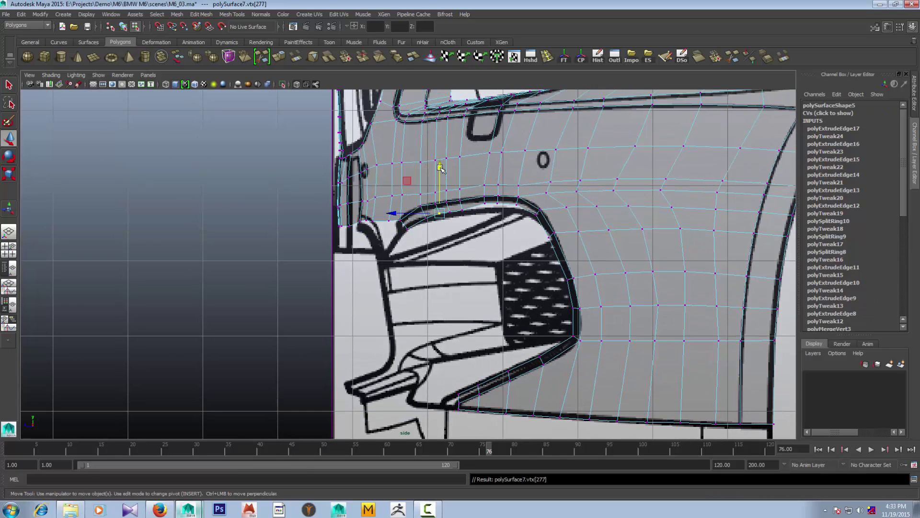
pyautogui.click(462, 211)
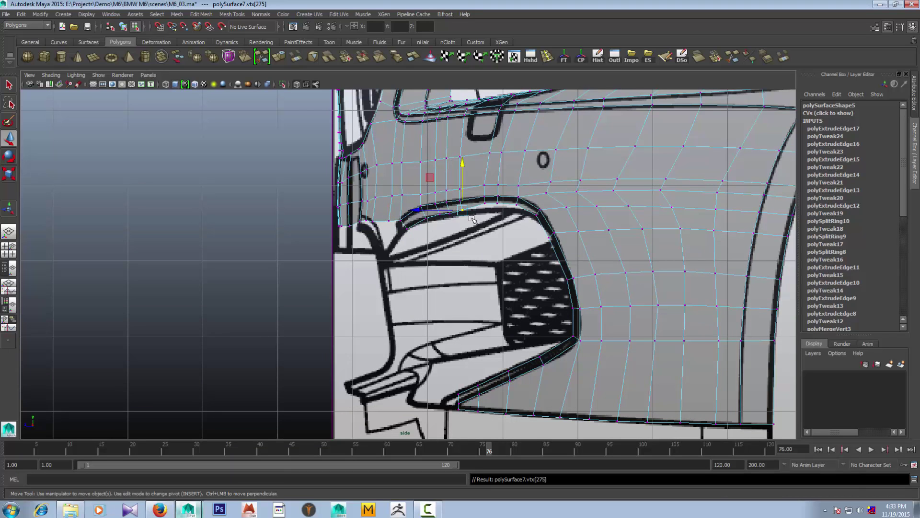
pyautogui.click(497, 203)
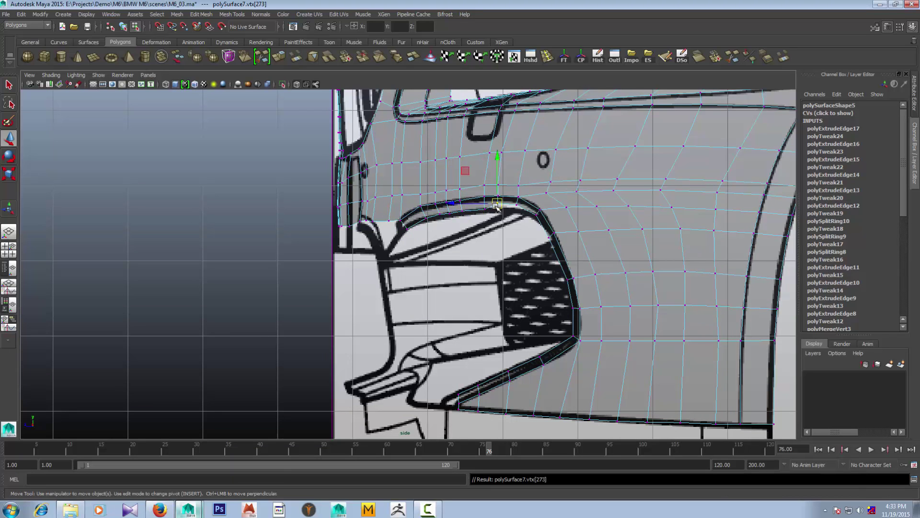
pyautogui.moveTo(497, 203); pyautogui.dragTo(498, 198)
# Nudge the rear-corner and rear-edge vertices onto the side blueprint's opening outline
pyautogui.click(519, 209)
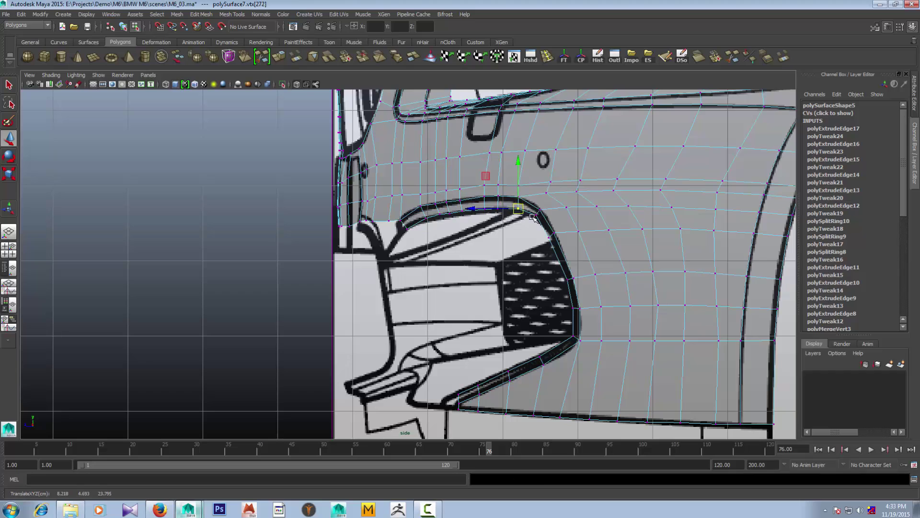
pyautogui.click(548, 238)
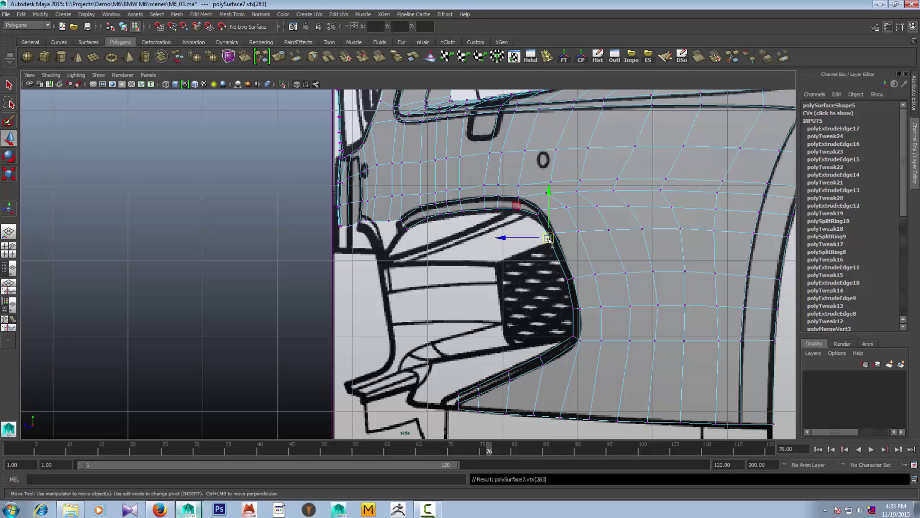
pyautogui.moveTo(549, 238); pyautogui.dragTo(553, 235)
pyautogui.click(567, 279)
pyautogui.moveTo(568, 280); pyautogui.dragTo(571, 277)
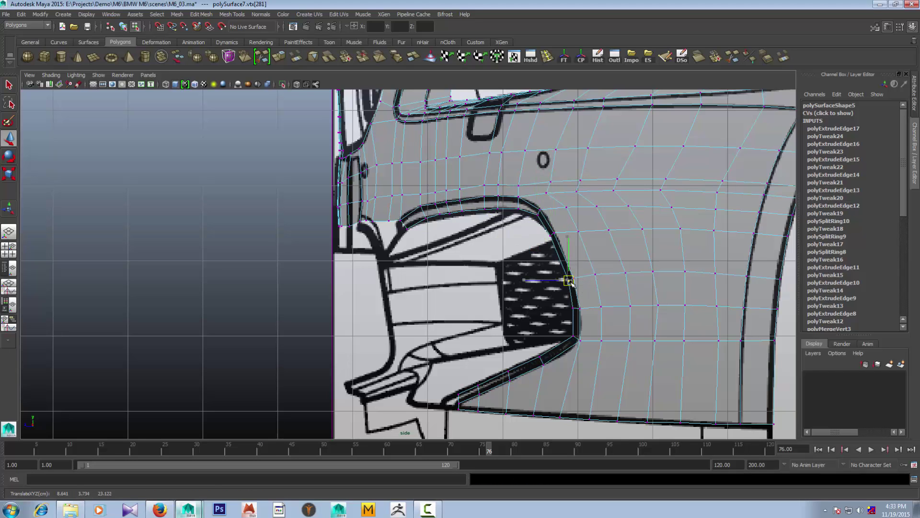
pyautogui.click(575, 308)
pyautogui.moveTo(575, 309); pyautogui.dragTo(575, 309)
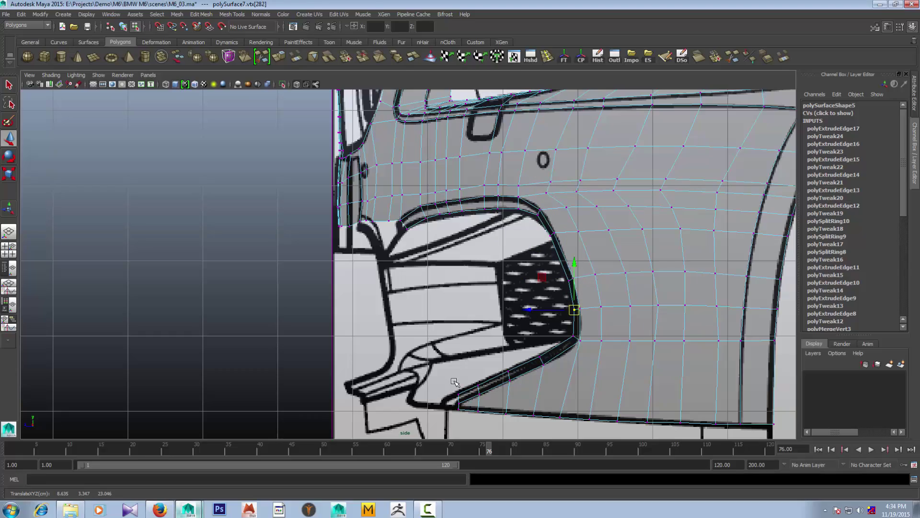
# Clear the selection and orbit the perspective view to check the bumper
pyautogui.click(323, 431)
pyautogui.press('space')
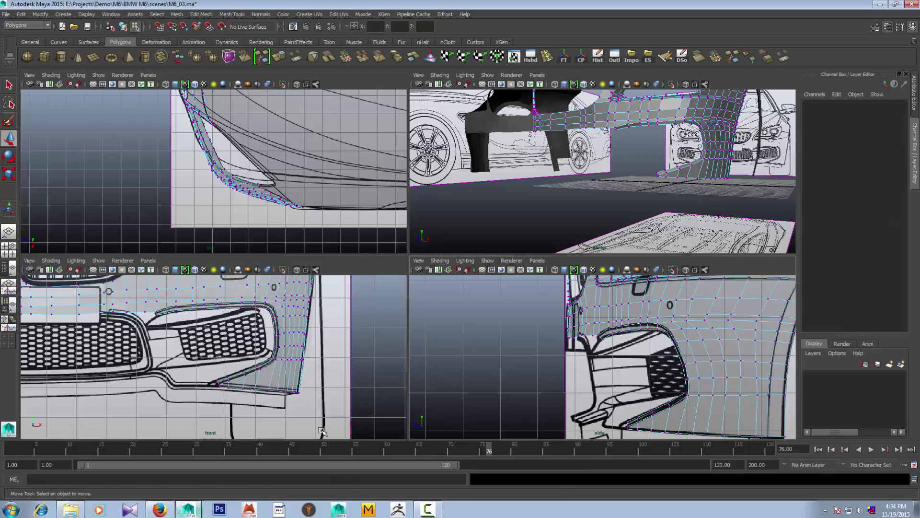
pyautogui.press('space')
pyautogui.keyDown('alt'); pyautogui.moveTo(536, 208); pyautogui.dragTo(521, 298); pyautogui.keyUp('alt')
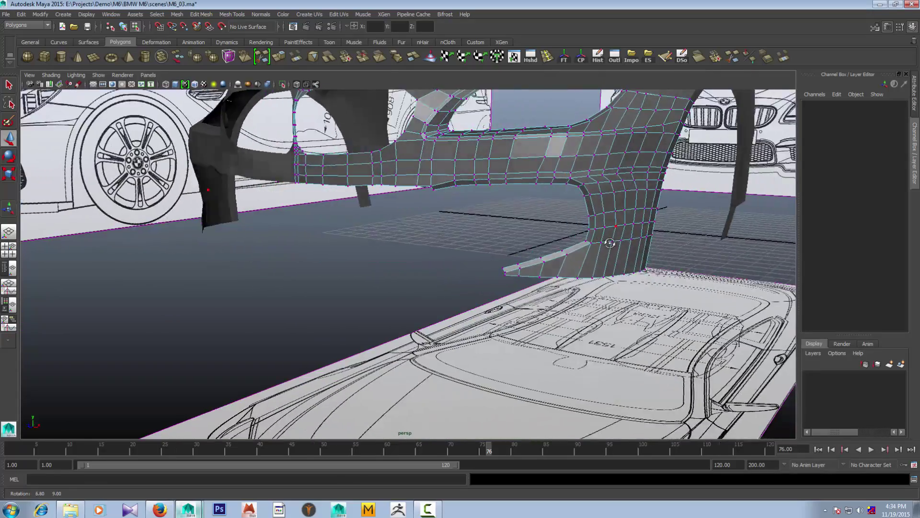
pyautogui.press('space')
pyautogui.press('space')
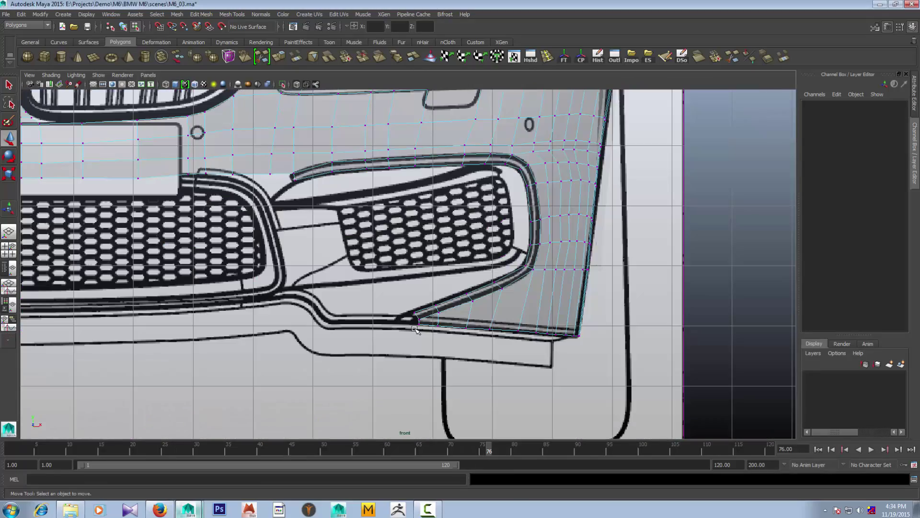
# Zoom and pan the front view to frame the intake, then go to the Firefox photos
pyautogui.scroll(2, 415, 329)
pyautogui.scroll(1, 446, 326)
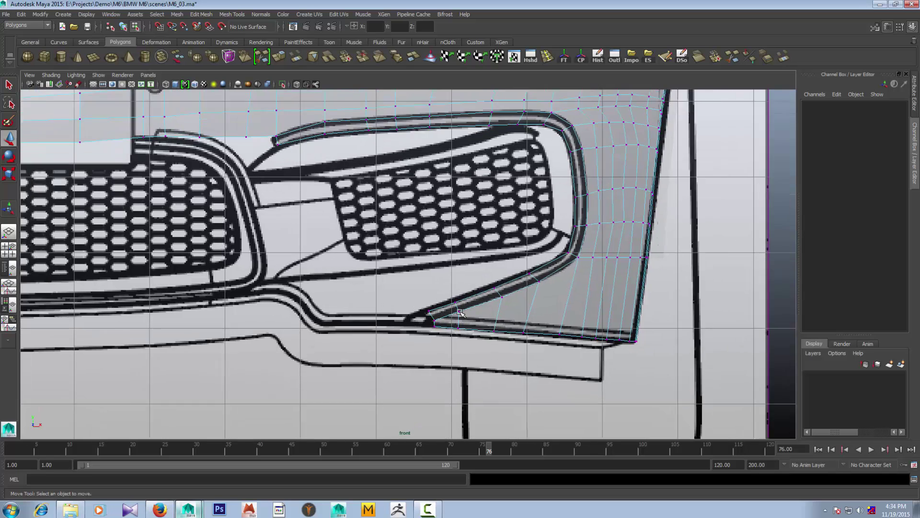
pyautogui.scroll(1, 451, 318)
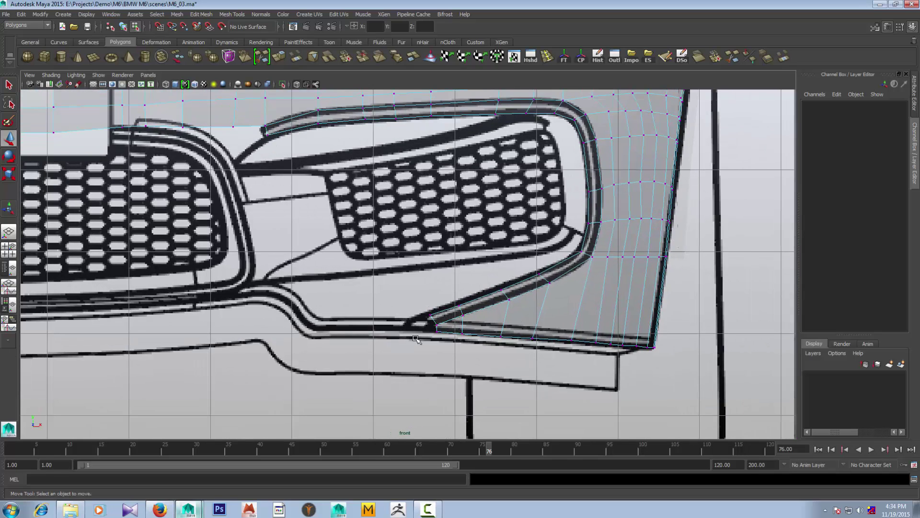
pyautogui.scroll(-1, 422, 330)
pyautogui.scroll(-2, 461, 345)
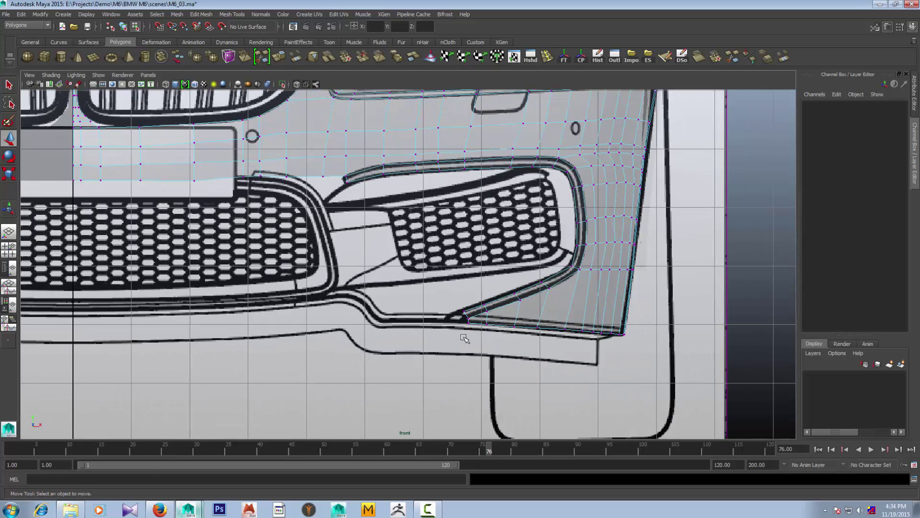
pyautogui.keyDown('alt'); pyautogui.moveTo(464, 335); pyautogui.dragTo(468, 349, button='middle'); pyautogui.keyUp('alt')
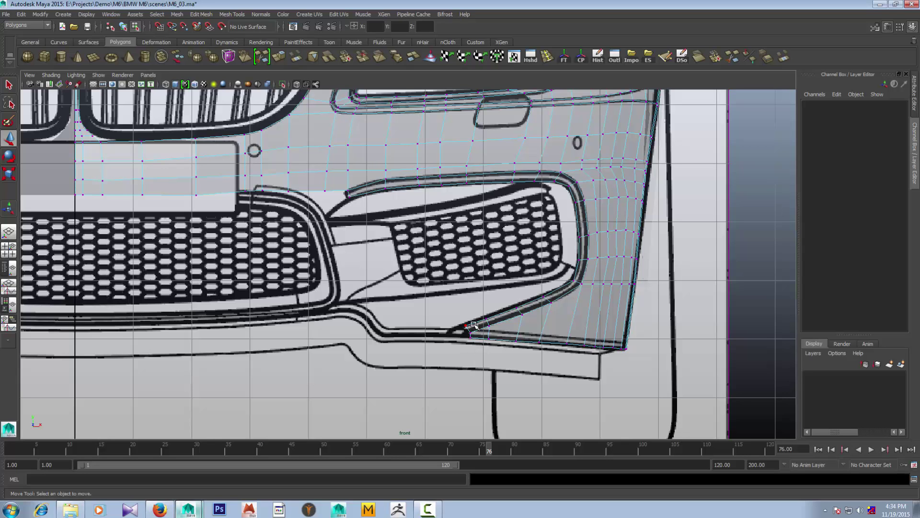
pyautogui.scroll(1, 472, 326)
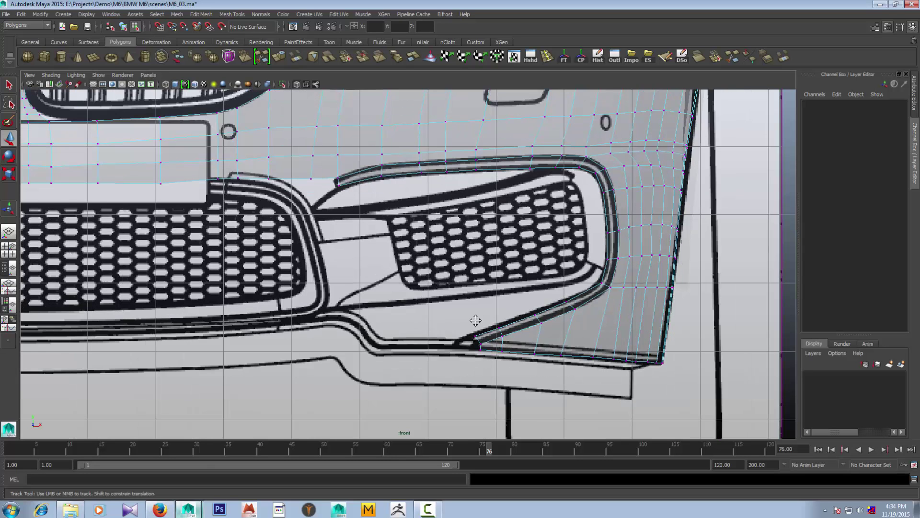
pyautogui.scroll(2, 474, 316)
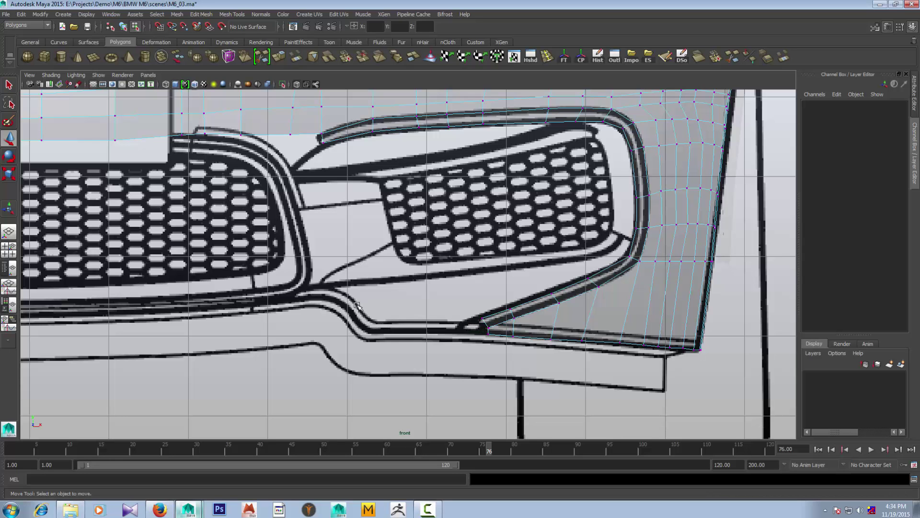
pyautogui.click(160, 509)
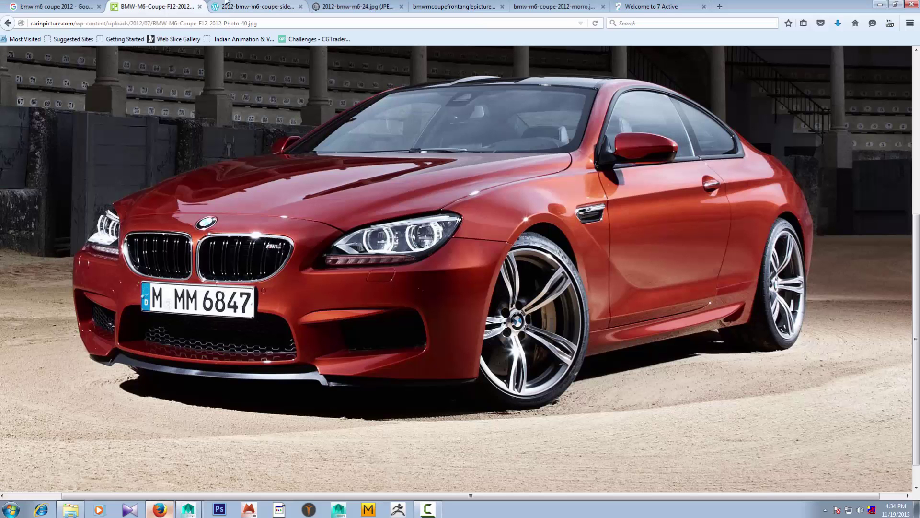
# View the head-on 2012-bmw-m6-24.jpg photo of the red M6, then bring Maya back to front
pyautogui.click(238, 5)
pyautogui.click(336, 6)
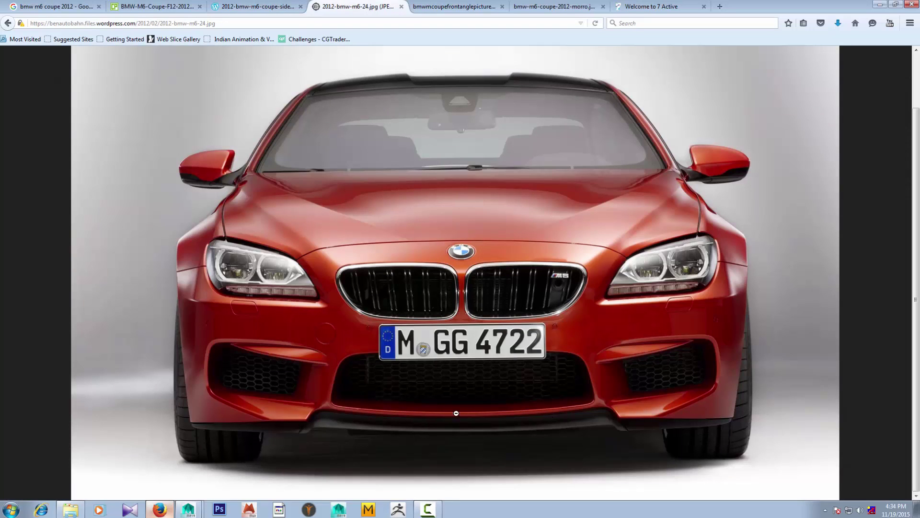
pyautogui.click(188, 509)
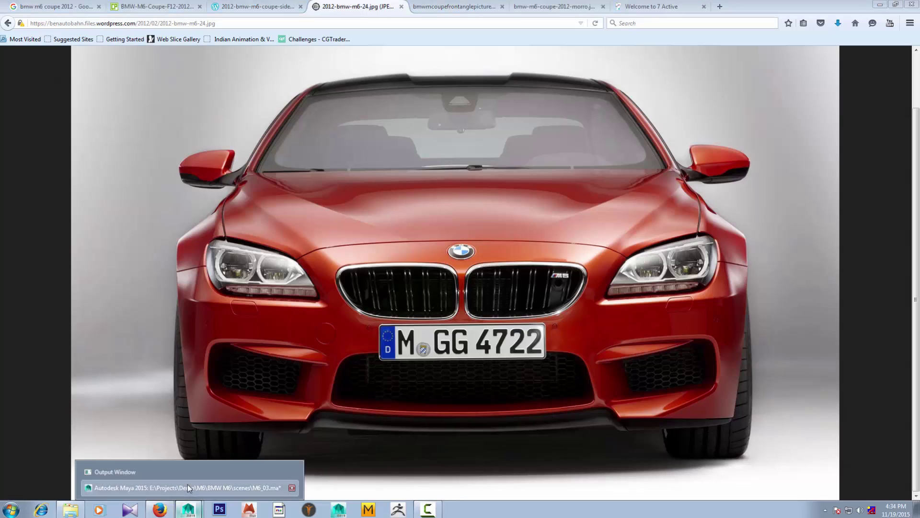
pyautogui.click(187, 484)
# Zoom onto the grille and adjust vtx[208] and vtx[207] above the intake onto the upper outline
pyautogui.scroll(-2, 491, 386)
pyautogui.scroll(-3, 489, 374)
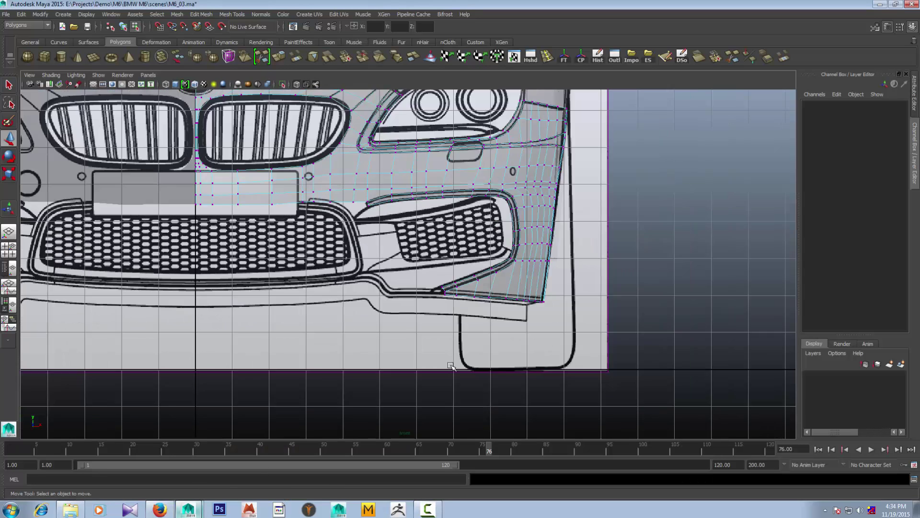
pyautogui.scroll(-1, 451, 362)
pyautogui.scroll(1, 512, 383)
pyautogui.scroll(1, 551, 379)
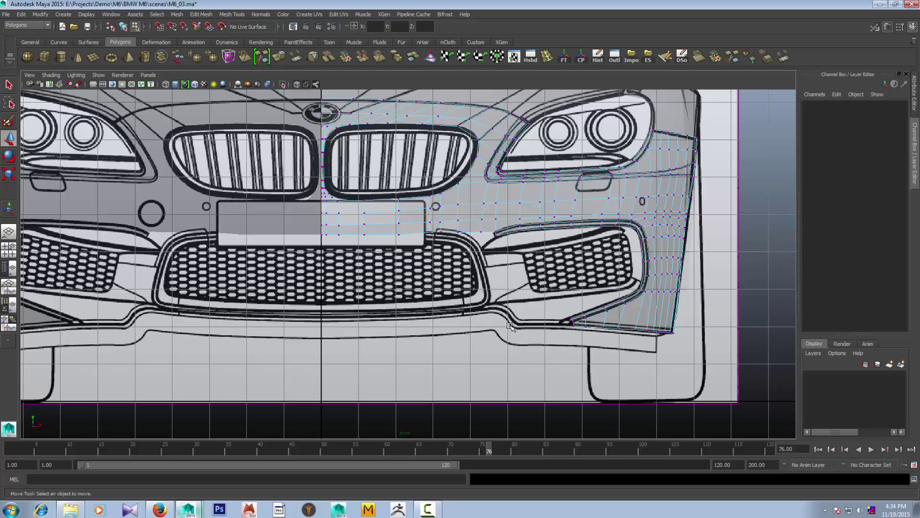
pyautogui.scroll(1, 510, 326)
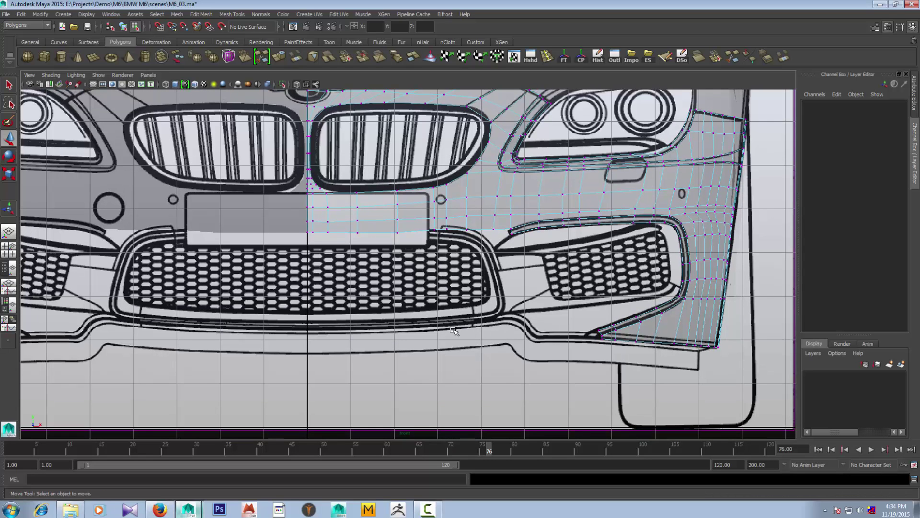
pyautogui.scroll(1, 452, 330)
pyautogui.scroll(1, 452, 329)
pyautogui.scroll(2, 453, 330)
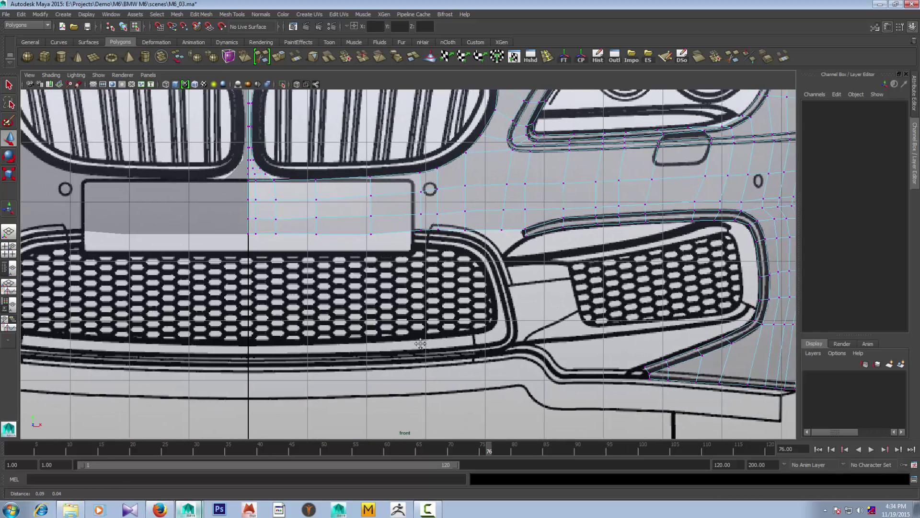
pyautogui.keyDown('alt'); pyautogui.moveTo(453, 330); pyautogui.dragTo(398, 347, button='middle'); pyautogui.keyUp('alt')
pyautogui.click(412, 251)
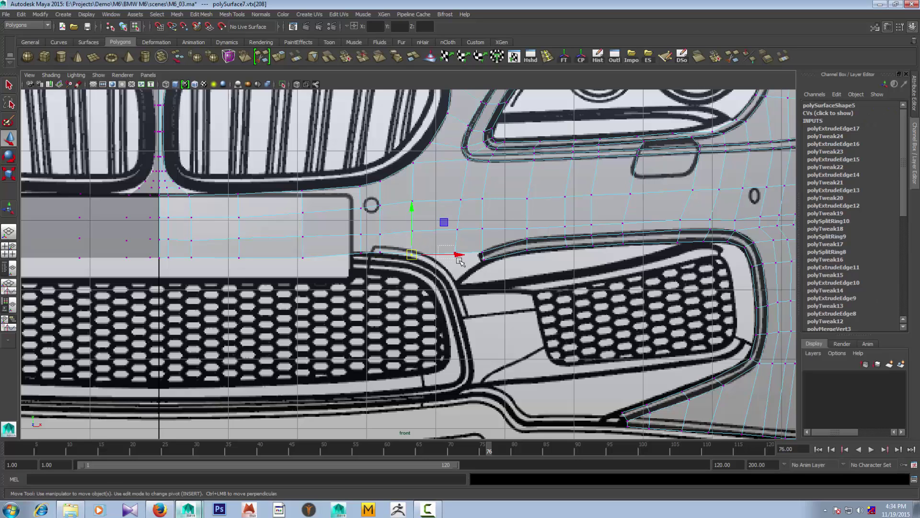
pyautogui.click(455, 253)
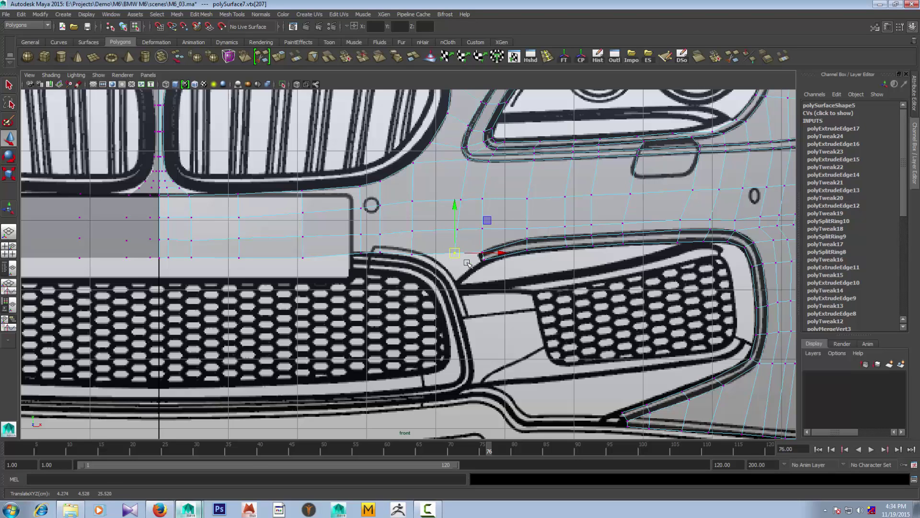
pyautogui.click(488, 275)
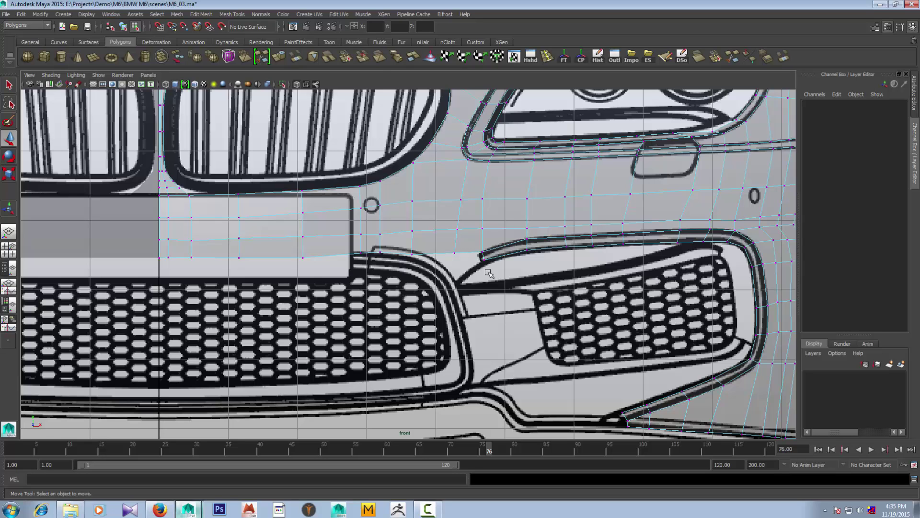
pyautogui.moveTo(499, 260); pyautogui.dragTo(501, 240, button='right')
# Extrude the edge loop around the intake opening and shrink it inward around the grille
pyautogui.click(499, 256)
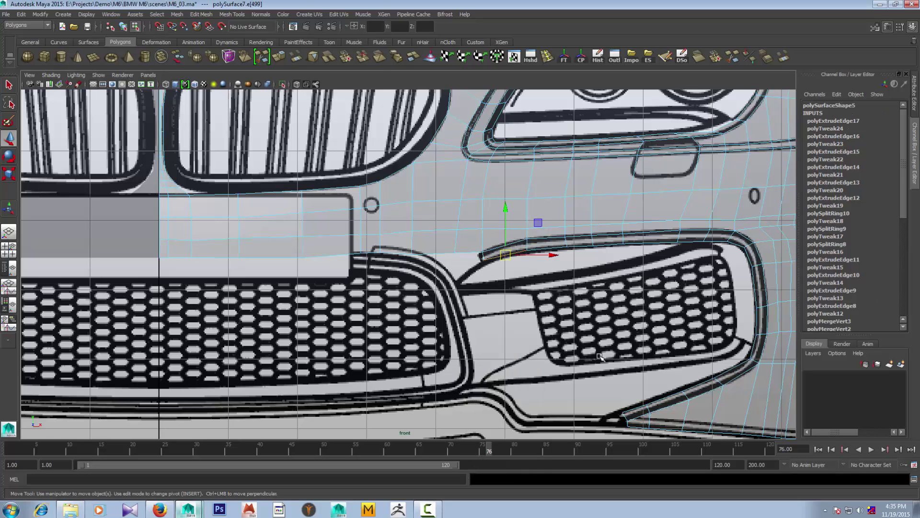
pyautogui.doubleClick(631, 411)
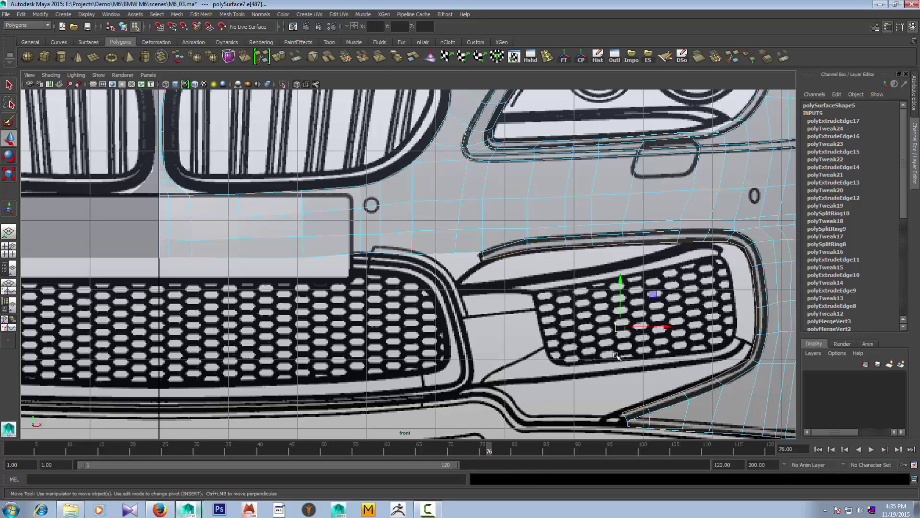
pyautogui.click(279, 57)
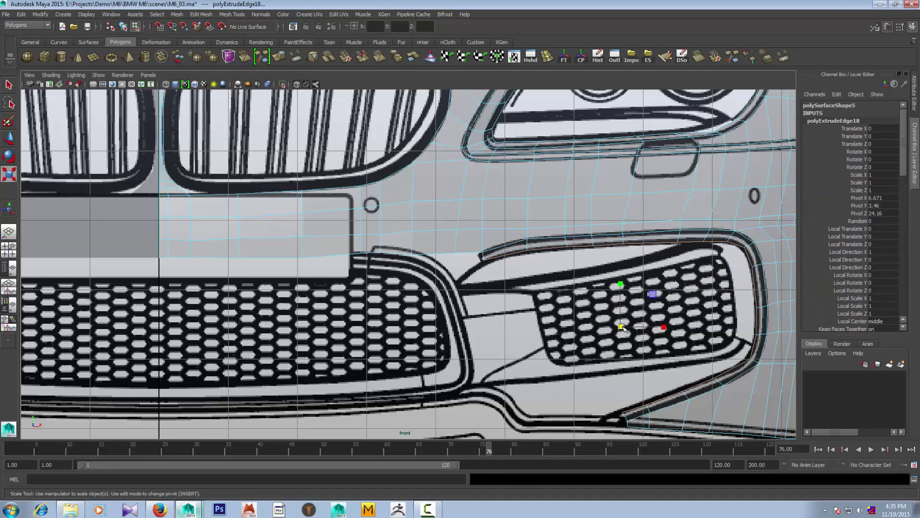
pyautogui.moveTo(621, 327); pyautogui.dragTo(590, 342)
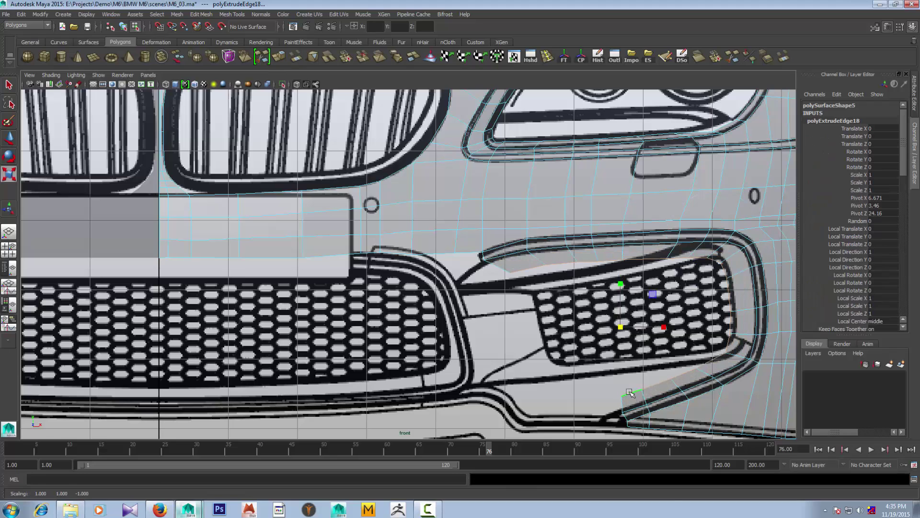
# Pull the new corner and right-side vertices onto the grille outline up to its upper-right corner
pyautogui.moveTo(630, 392); pyautogui.dragTo(619, 392, button='right')
pyautogui.click(620, 392)
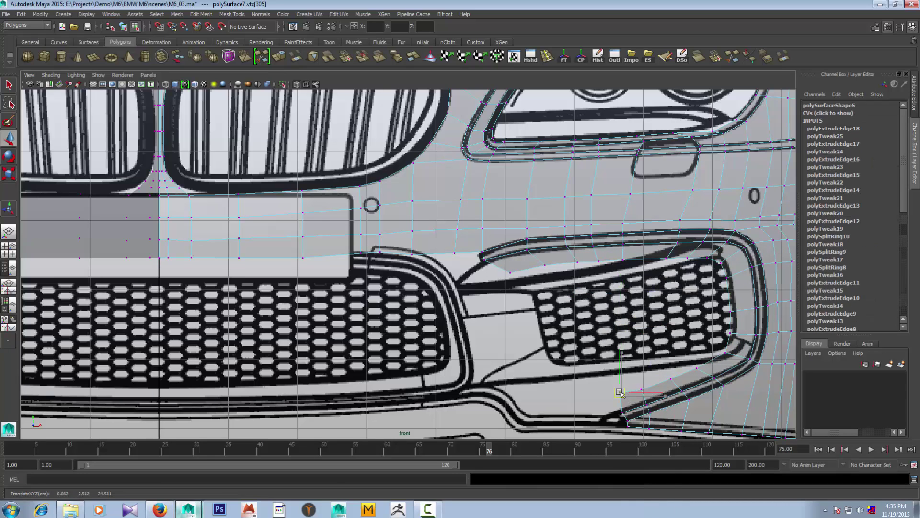
pyautogui.moveTo(620, 392)
pyautogui.mouseDown()
pyautogui.moveTo(632, 373)
pyautogui.moveTo(667, 364)
pyautogui.mouseUp()
pyautogui.click(698, 367)
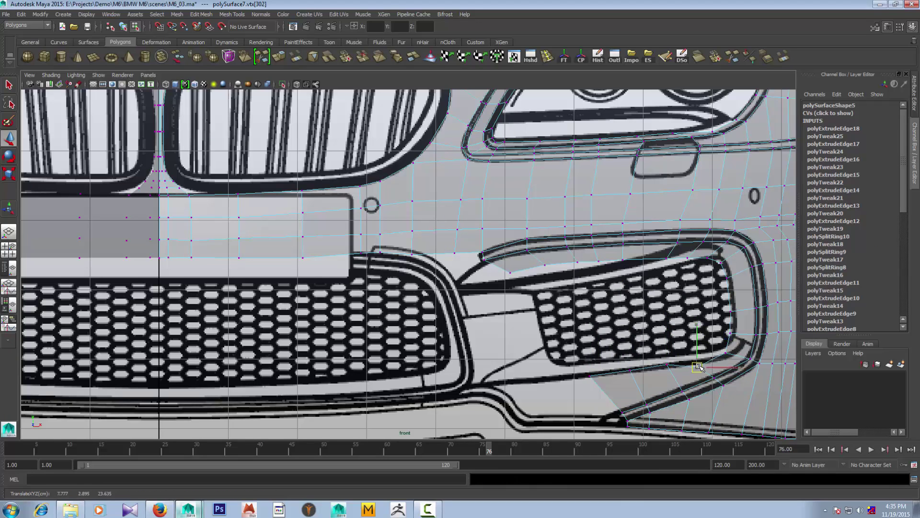
pyautogui.click(732, 354)
pyautogui.moveTo(732, 355); pyautogui.dragTo(733, 273)
pyautogui.click(731, 312)
pyautogui.click(730, 279)
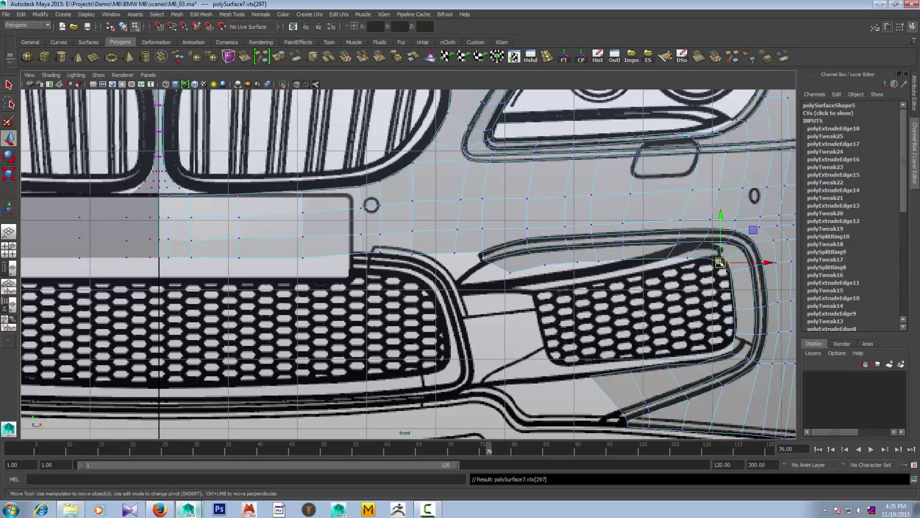
# Place the top-edge vertices on the grille's top outline, pulling the left tip to its corner
pyautogui.click(688, 258)
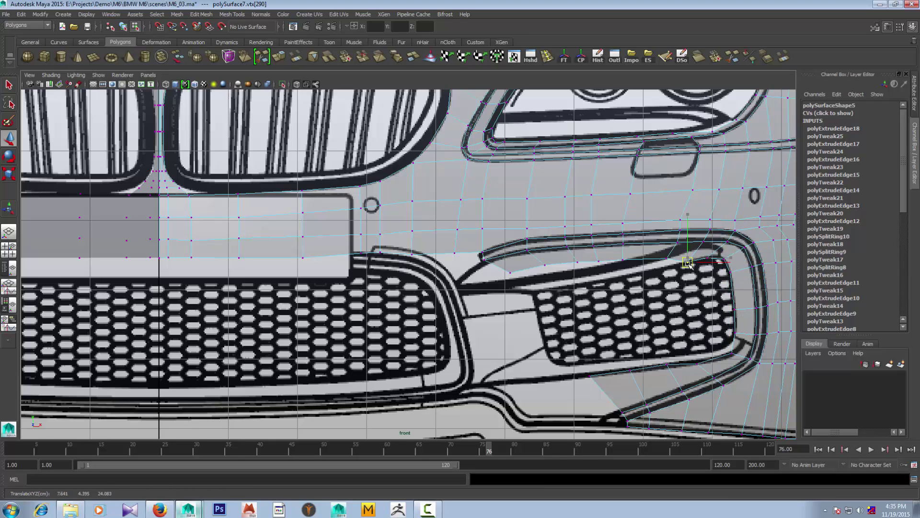
pyautogui.click(665, 265)
pyautogui.moveTo(665, 266); pyautogui.dragTo(663, 268)
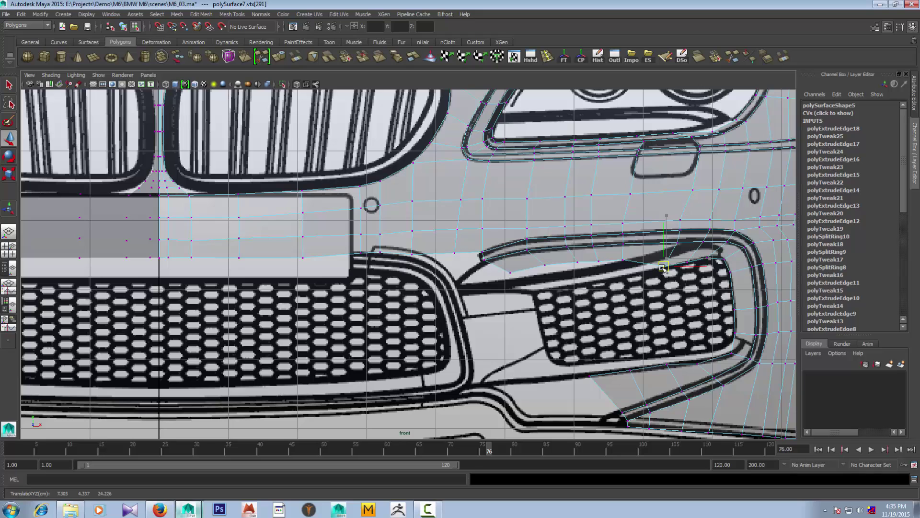
pyautogui.click(623, 260)
pyautogui.click(596, 277)
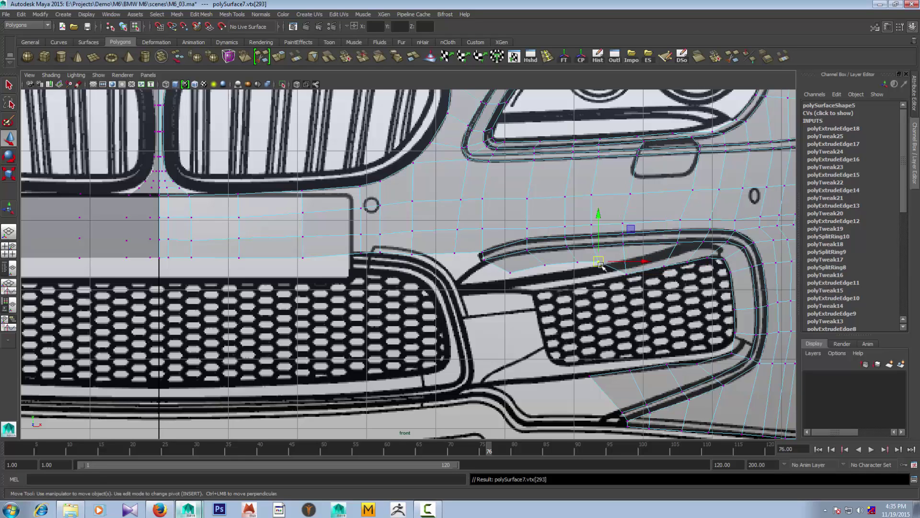
pyautogui.click(575, 283)
pyautogui.click(545, 266)
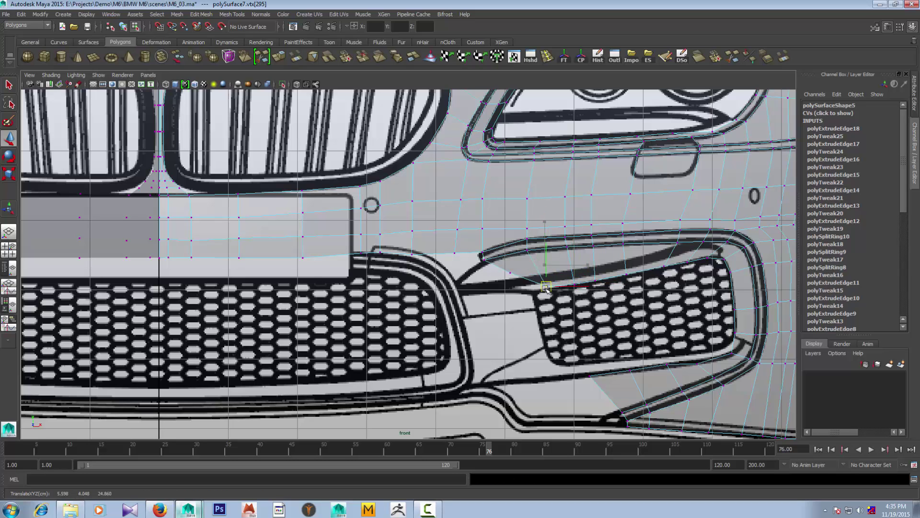
pyautogui.click(510, 272)
pyautogui.moveTo(510, 272)
pyautogui.mouseDown()
pyautogui.moveTo(530, 291)
pyautogui.moveTo(548, 289)
pyautogui.mouseUp()
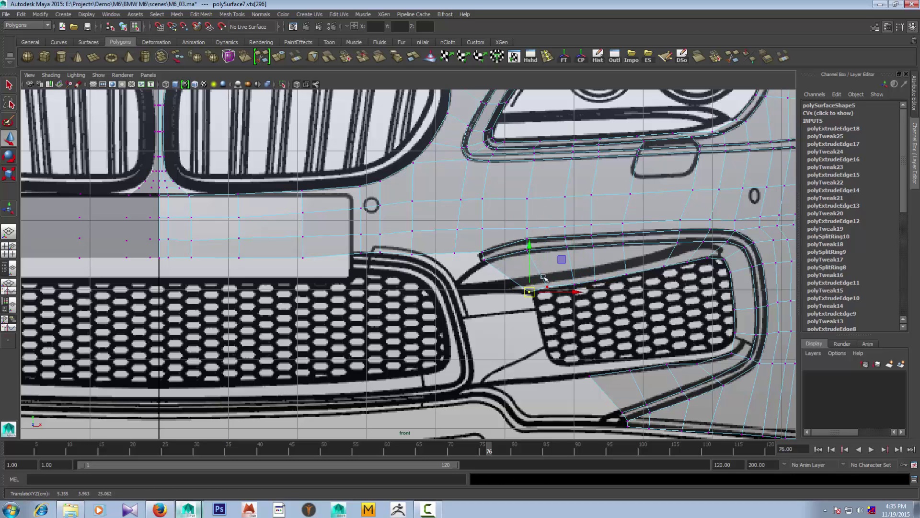
# In the side view, move the lower vertices of the new intake strip onto the blueprint outline
pyautogui.press('space')
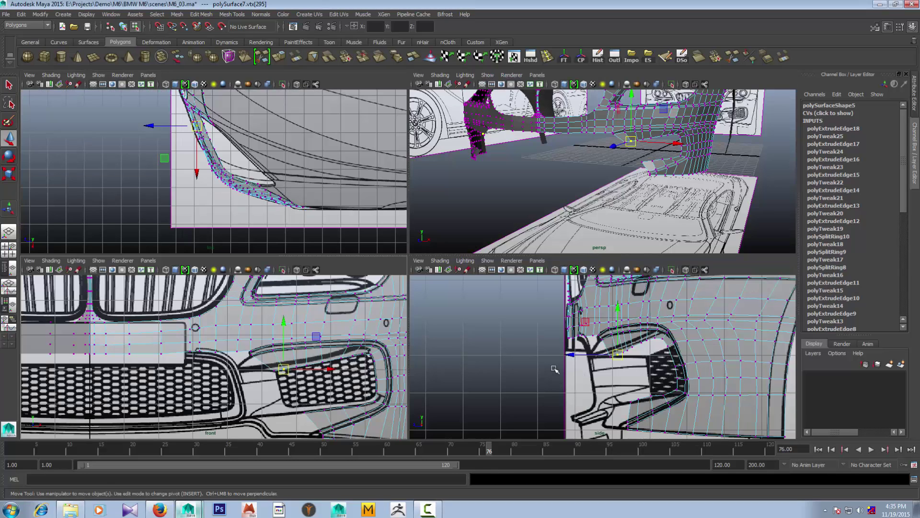
pyautogui.press('space')
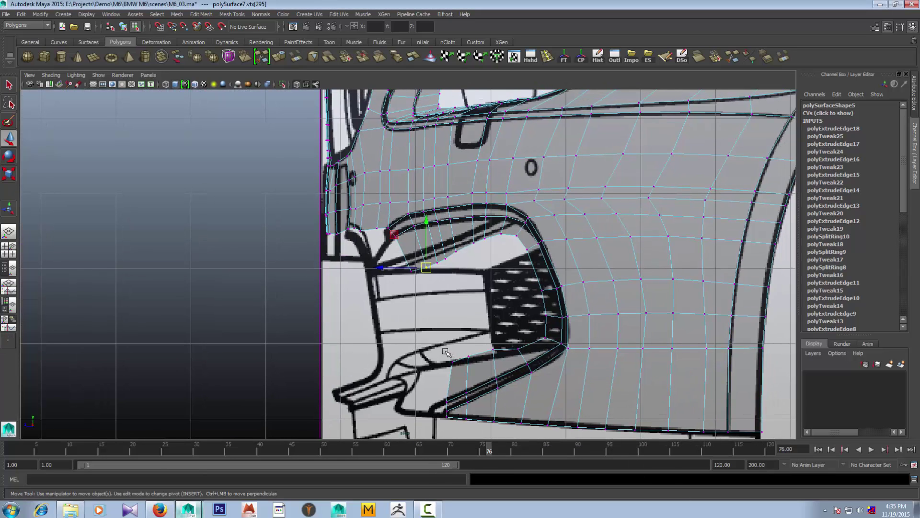
pyautogui.click(453, 360)
pyautogui.moveTo(453, 361); pyautogui.dragTo(528, 348)
pyautogui.click(494, 350)
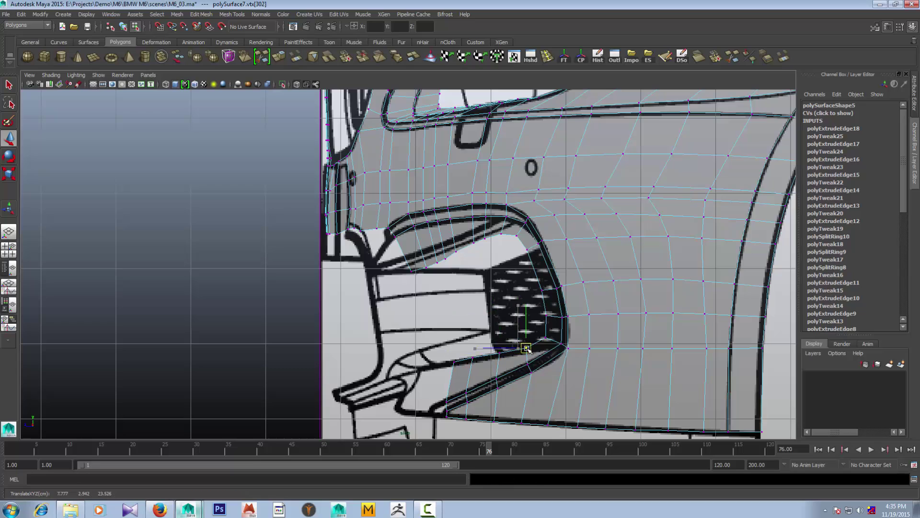
pyautogui.click(546, 316)
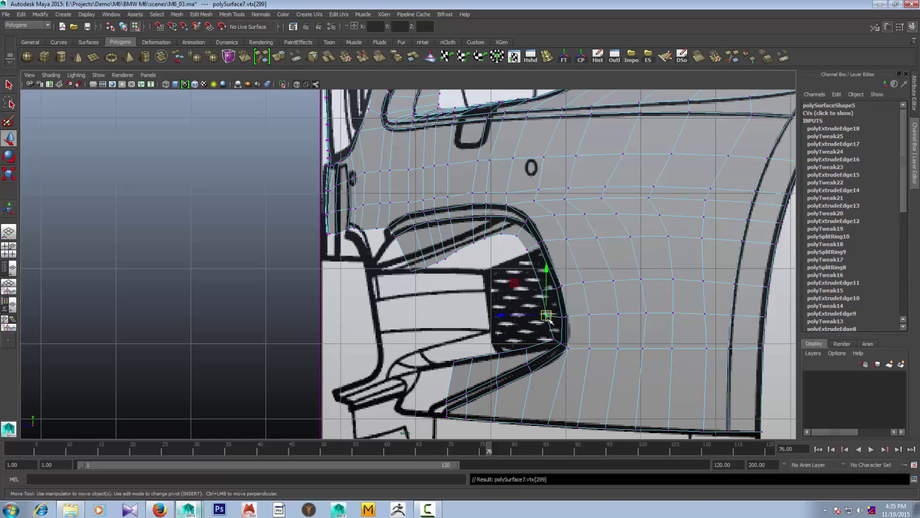
pyautogui.click(551, 288)
pyautogui.moveTo(551, 288); pyautogui.dragTo(547, 283)
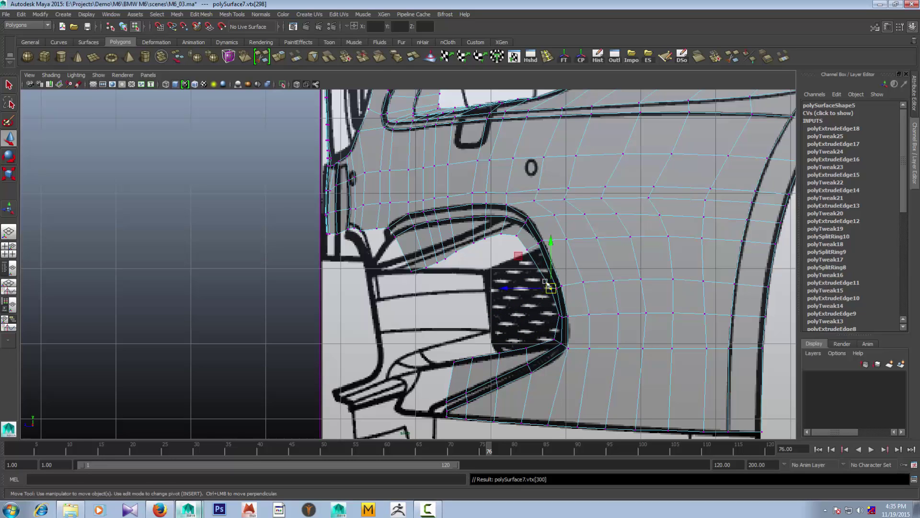
# Fit the strip's top-corner vertex to the outline, undoing the lowering and pushing it back in depth
pyautogui.click(518, 255)
pyautogui.moveTo(518, 255); pyautogui.dragTo(531, 250)
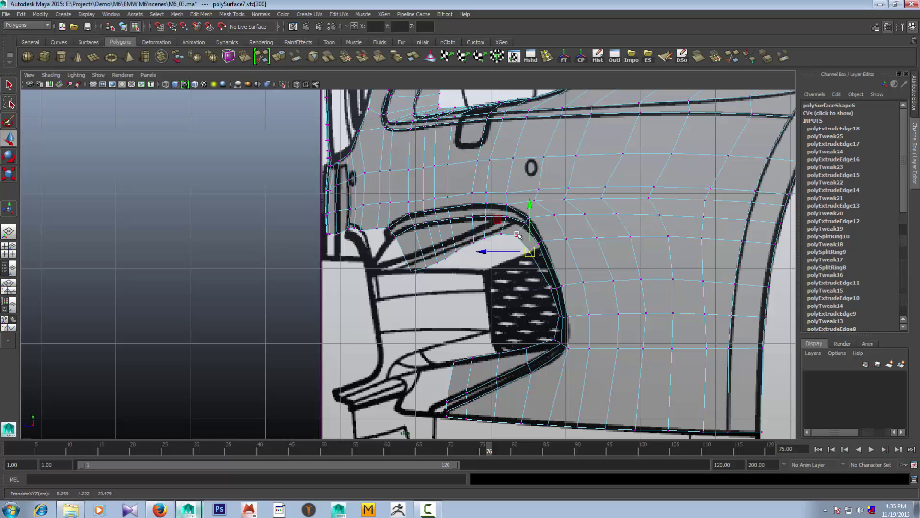
pyautogui.click(517, 235)
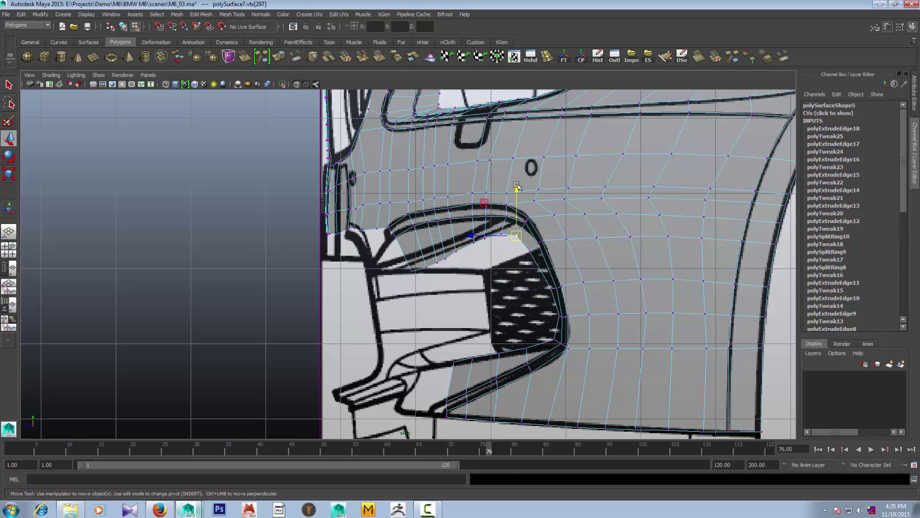
pyautogui.moveTo(517, 186); pyautogui.dragTo(517, 205)
pyautogui.press('space')
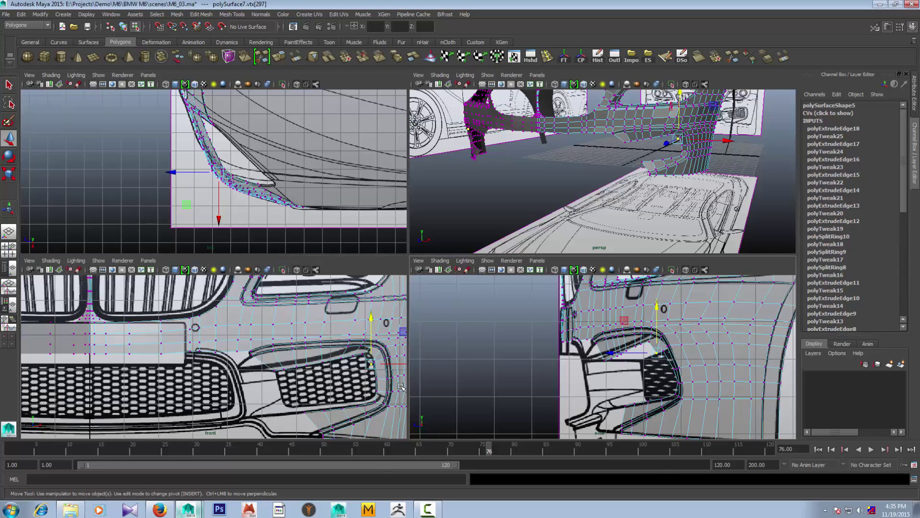
pyautogui.hotkey('ctrl', 'z')
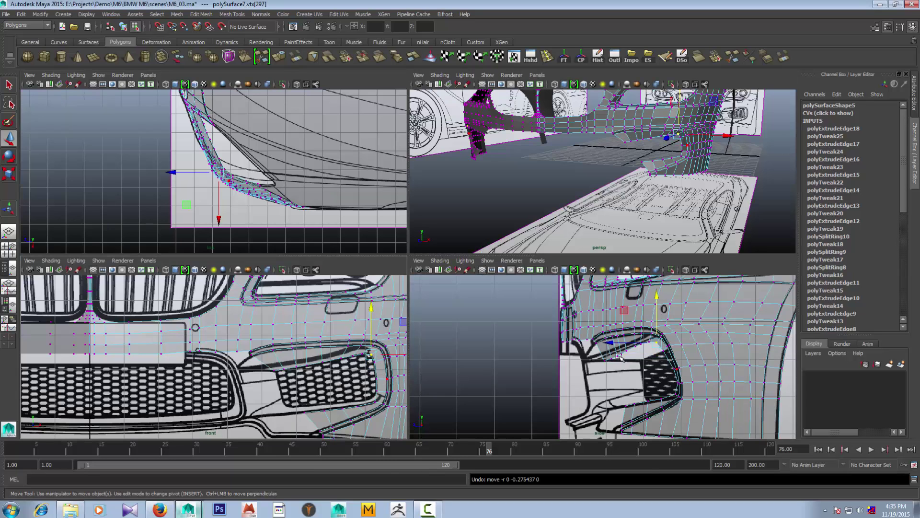
pyautogui.moveTo(615, 343); pyautogui.dragTo(608, 342)
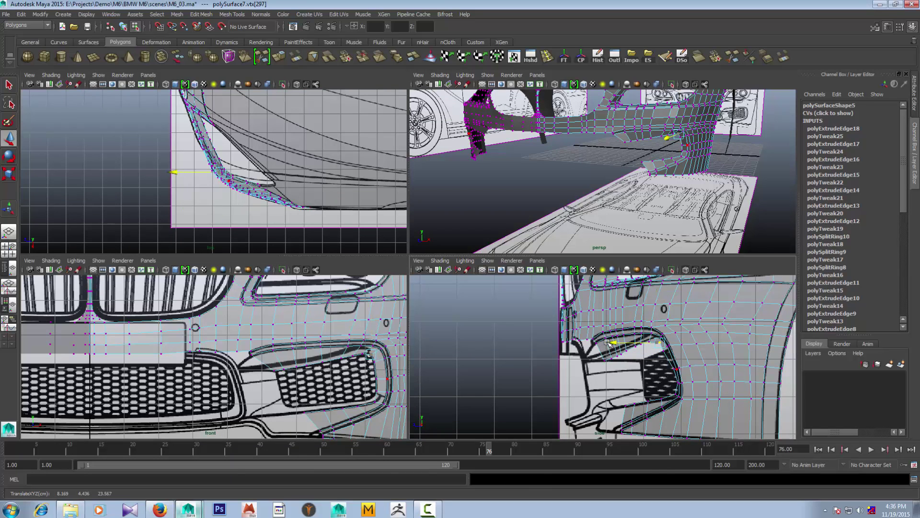
pyautogui.press('space')
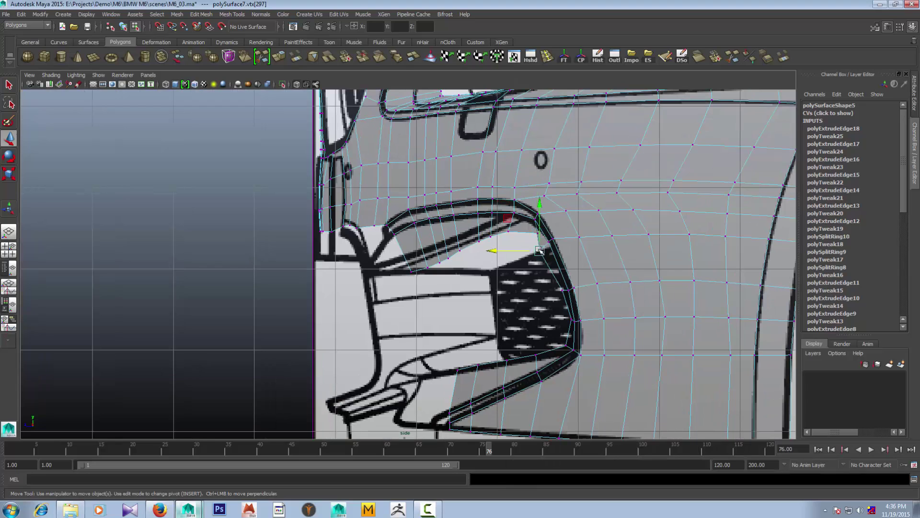
pyautogui.moveTo(493, 250); pyautogui.dragTo(498, 251)
# Slide the lip's lower inner-edge vertices forward along X to the blueprint line
pyautogui.click(412, 271)
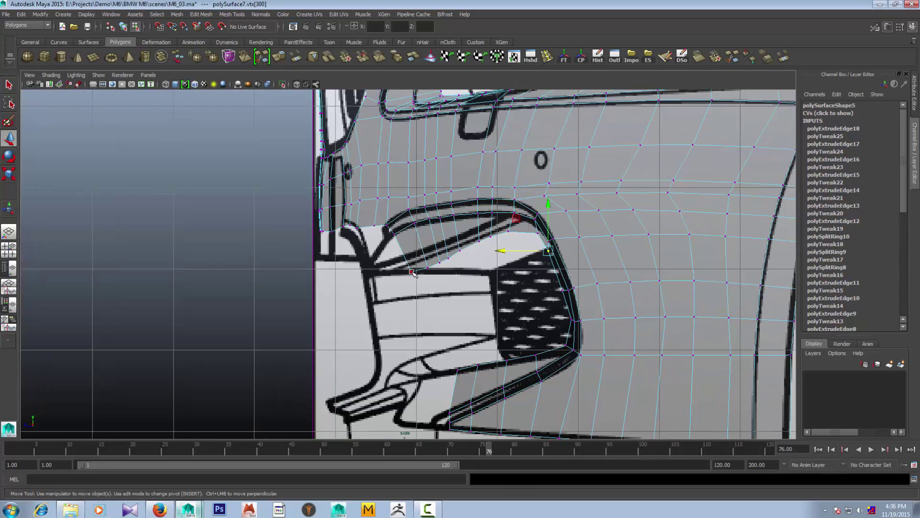
pyautogui.moveTo(366, 273); pyautogui.dragTo(433, 272)
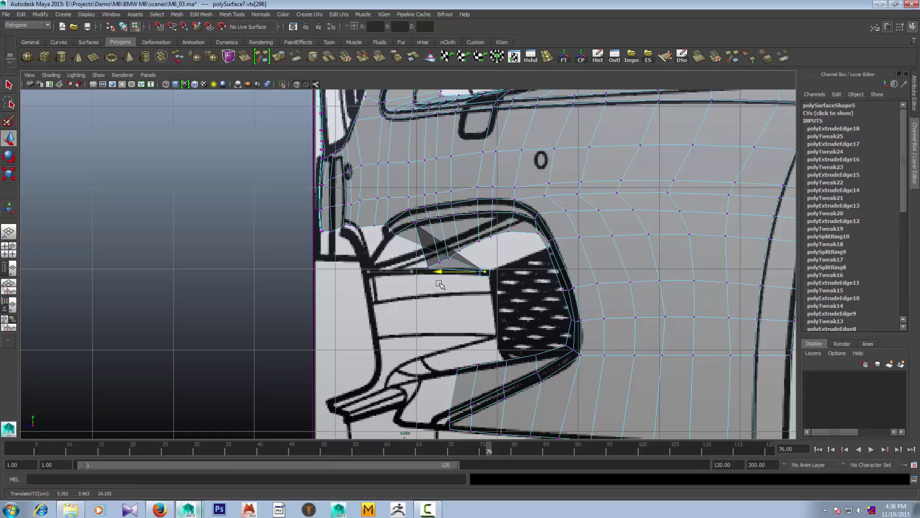
pyautogui.click(429, 265)
pyautogui.moveTo(379, 268); pyautogui.dragTo(450, 267)
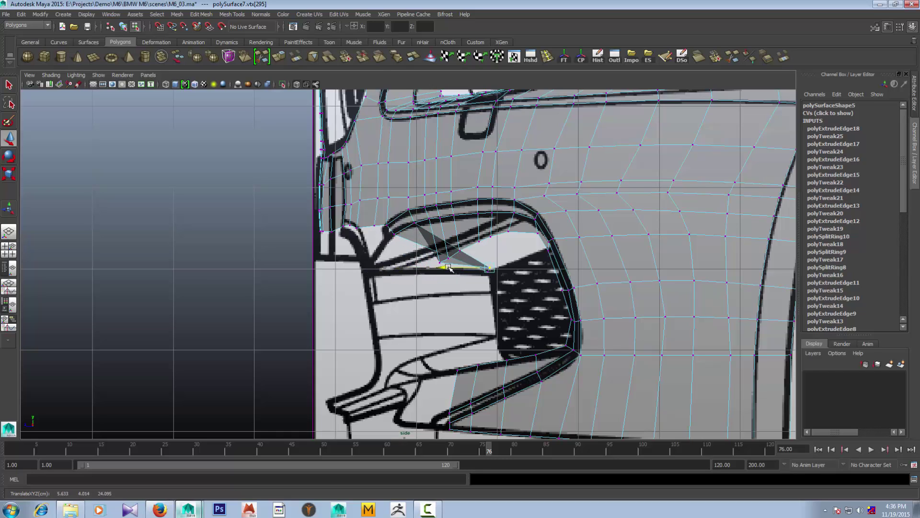
pyautogui.click(440, 262)
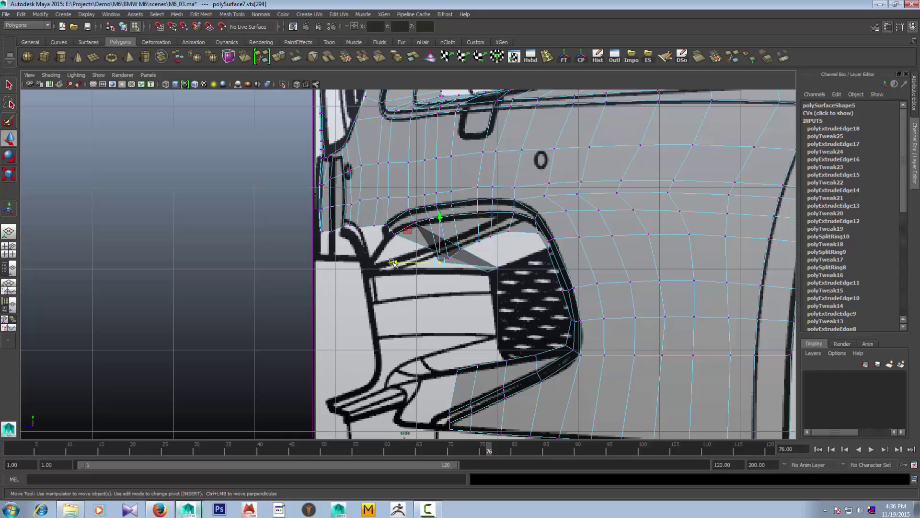
pyautogui.moveTo(390, 265); pyautogui.dragTo(458, 264)
pyautogui.click(449, 259)
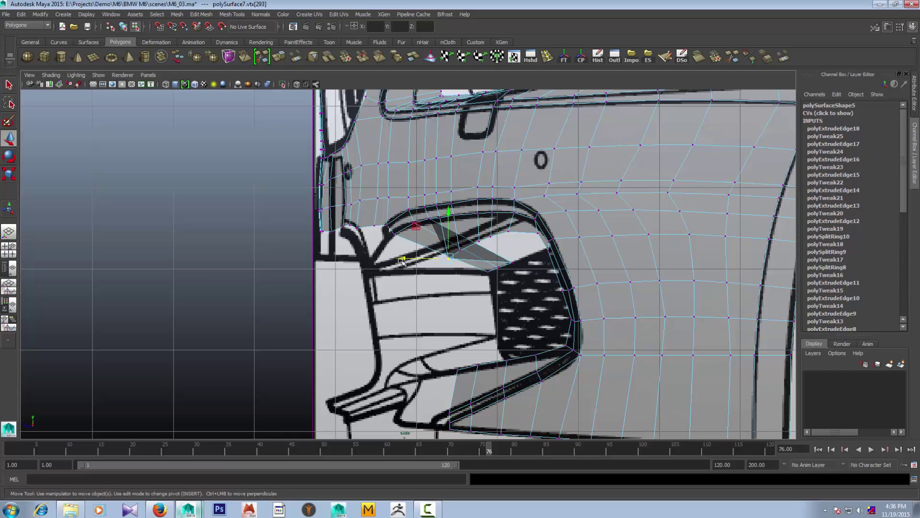
pyautogui.moveTo(403, 260); pyautogui.dragTo(477, 259)
# Slide the remaining upper lip vertices forward along X to meet the blueprint line
pyautogui.click(459, 249)
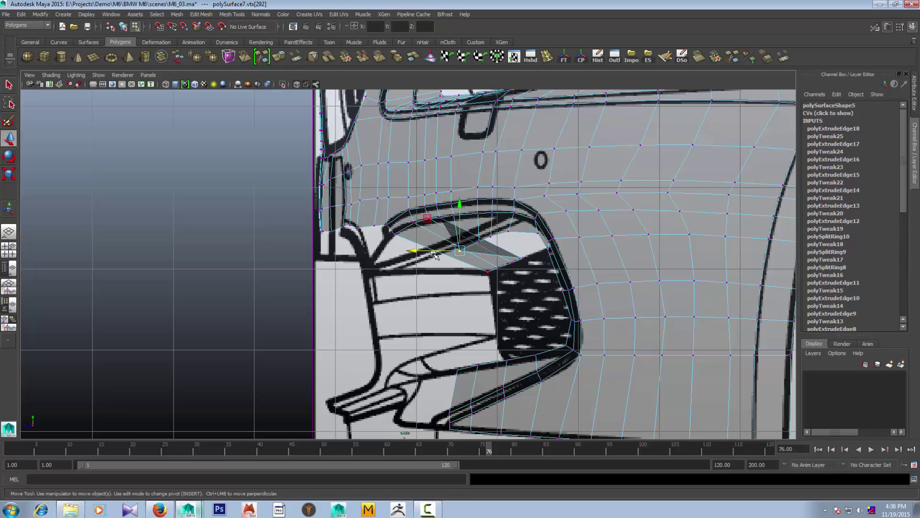
pyautogui.moveTo(406, 250); pyautogui.dragTo(516, 244)
pyautogui.click(479, 240)
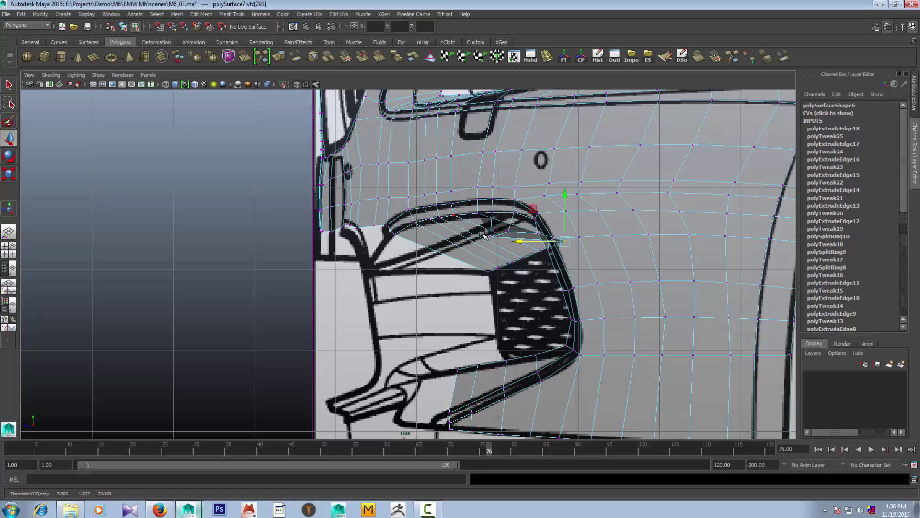
pyautogui.click(484, 235)
pyautogui.moveTo(437, 239); pyautogui.dragTo(527, 230)
pyautogui.click(478, 213)
pyautogui.press('space')
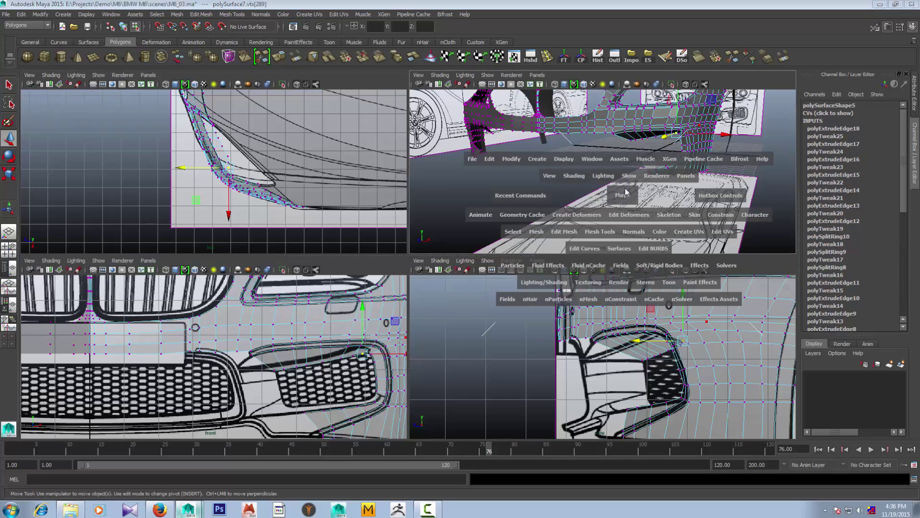
# Orbit to a close front view of the bumper and select a lower-lip vertex in vertex mode
pyautogui.moveTo(625, 192)
pyautogui.keyDown('alt'); pyautogui.mouseDown()
pyautogui.moveTo(616, 267)
pyautogui.moveTo(595, 255)
pyautogui.moveTo(440, 348)
pyautogui.mouseUp(); pyautogui.keyUp('alt')
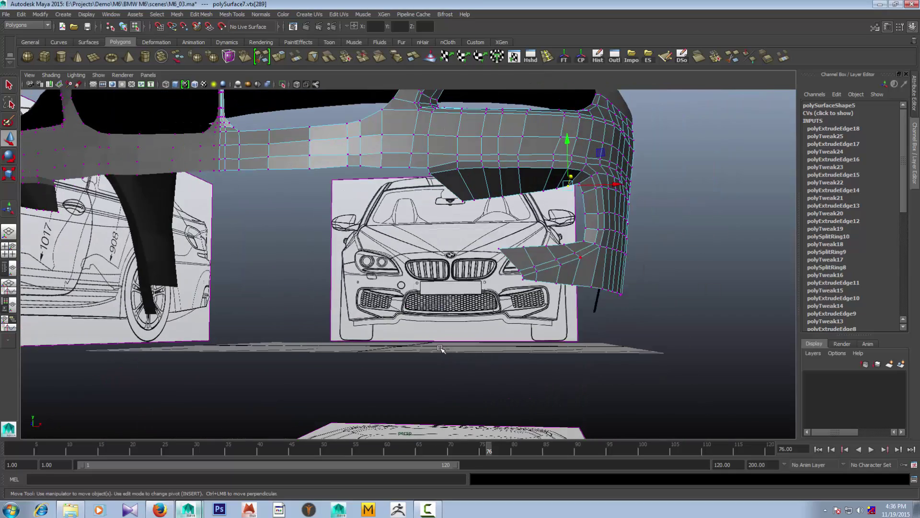
pyautogui.press('space')
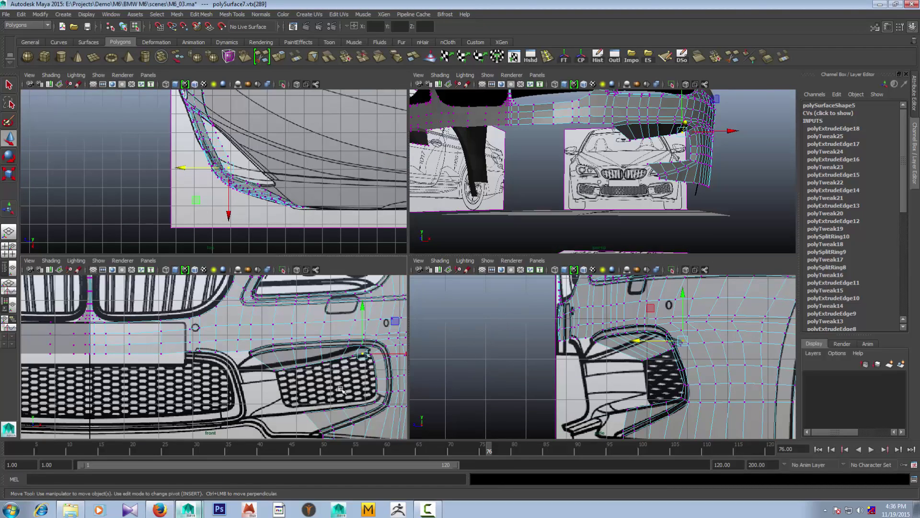
pyautogui.press('space')
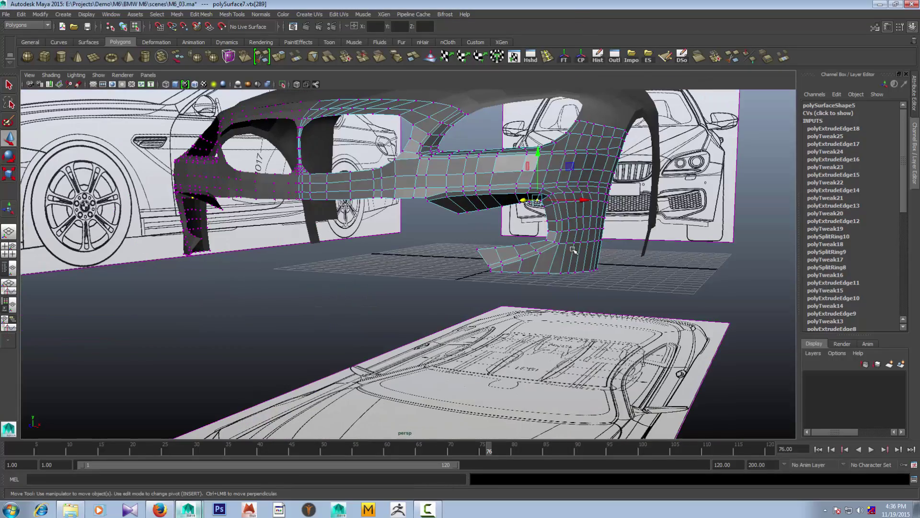
pyautogui.moveTo(584, 214); pyautogui.dragTo(618, 193, button='right')
pyautogui.moveTo(618, 193)
pyautogui.keyDown('alt'); pyautogui.mouseDown()
pyautogui.moveTo(576, 269)
pyautogui.moveTo(542, 269)
pyautogui.moveTo(540, 283)
pyautogui.moveTo(512, 285)
pyautogui.moveTo(469, 272)
pyautogui.mouseUp(); pyautogui.keyUp('alt')
pyautogui.moveTo(469, 240); pyautogui.dragTo(444, 232, button='right')
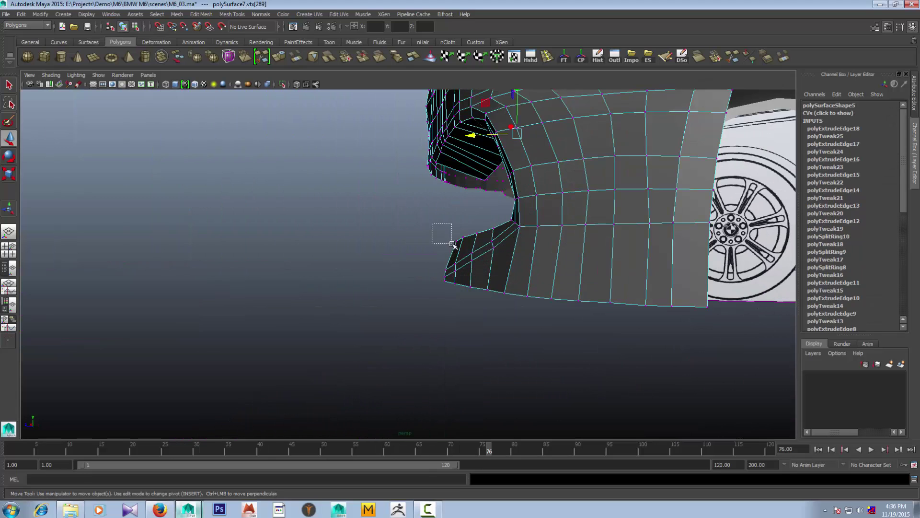
pyautogui.click(456, 241)
pyautogui.press('space')
# Step along the lip vertices, sliding each to follow the side blueprint
pyautogui.scroll(2, 544, 383)
pyautogui.scroll(2, 544, 384)
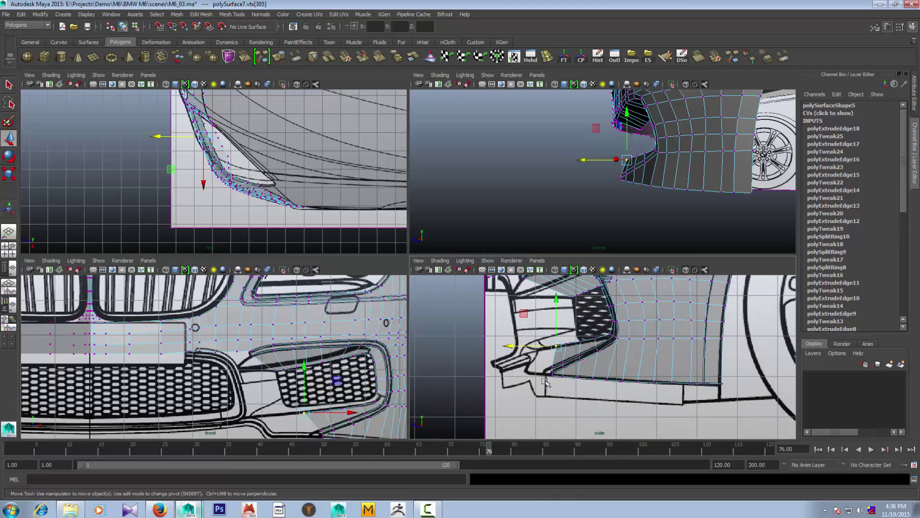
pyautogui.scroll(2, 546, 389)
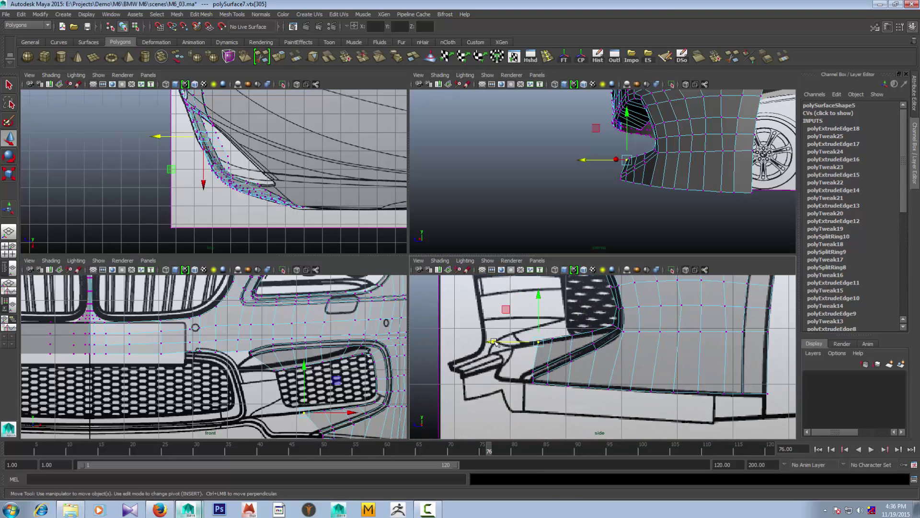
pyautogui.click(547, 341)
pyautogui.moveTo(503, 341); pyautogui.dragTo(557, 331)
pyautogui.press('Left')
pyautogui.press('Left')
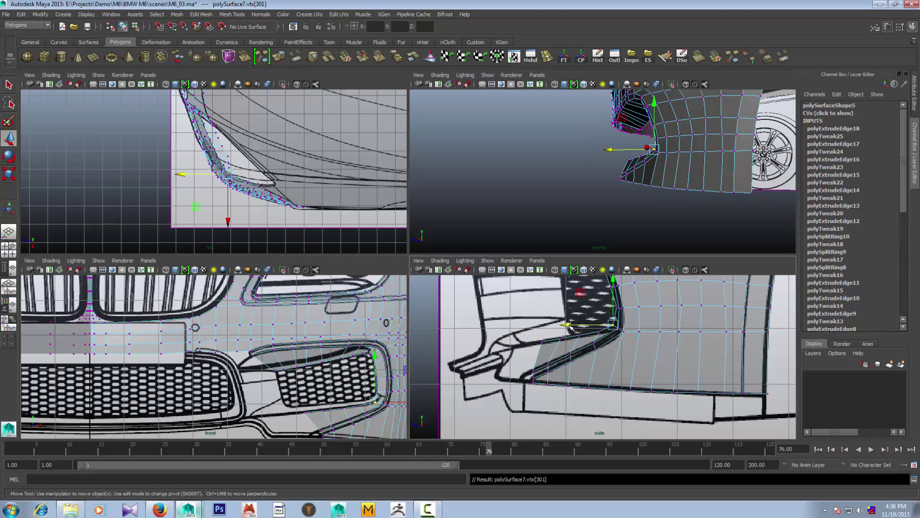
pyautogui.press('Right')
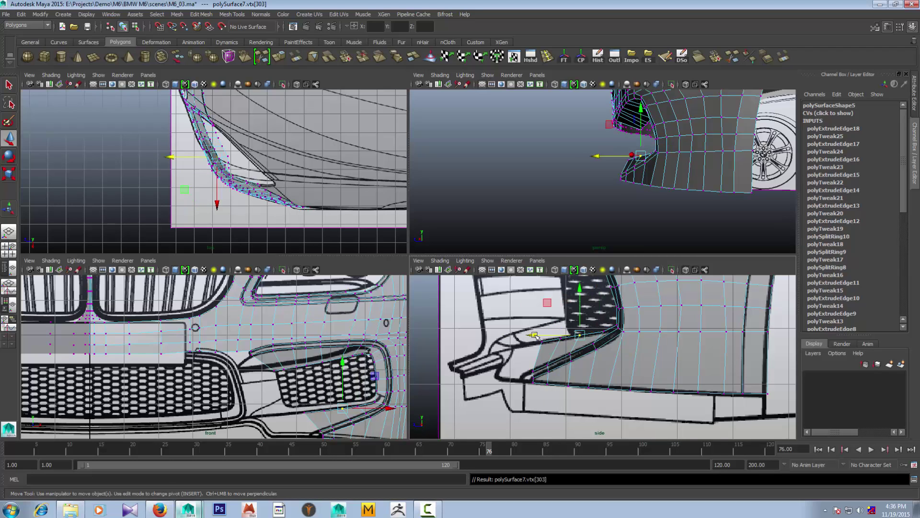
pyautogui.press('Right')
pyautogui.moveTo(514, 338); pyautogui.dragTo(504, 342)
pyautogui.press('Right')
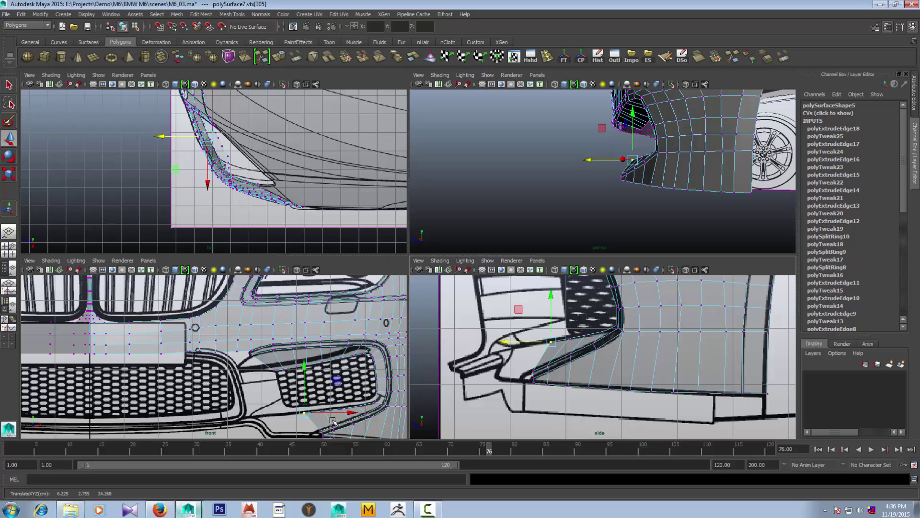
# Reposition the inner, middle and outer lip vertices against the front blueprint lines
pyautogui.keyDown('alt'); pyautogui.moveTo(331, 421); pyautogui.dragTo(311, 387, button='middle'); pyautogui.keyUp('alt')
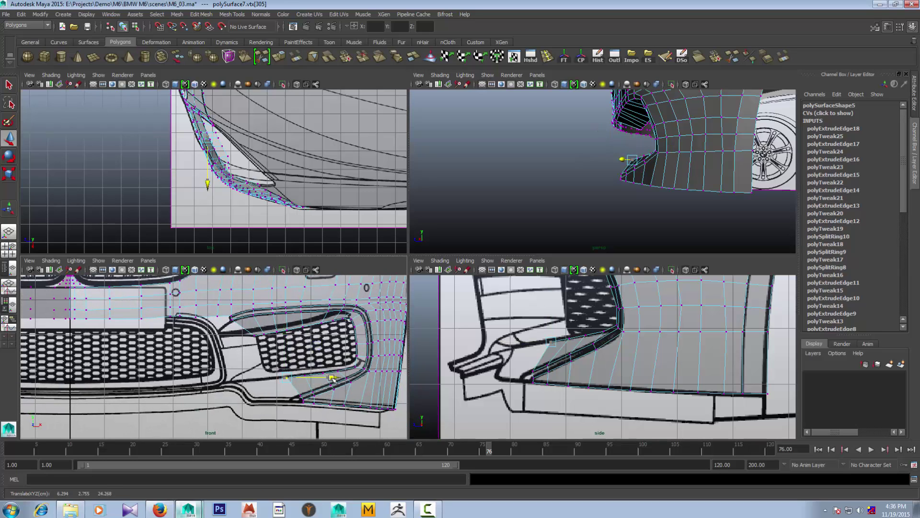
pyautogui.moveTo(332, 377); pyautogui.dragTo(340, 376)
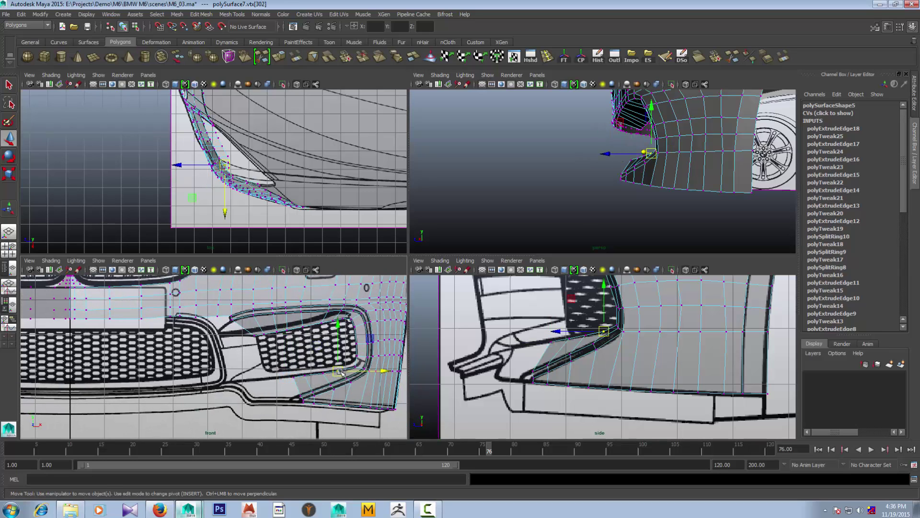
pyautogui.click(323, 373)
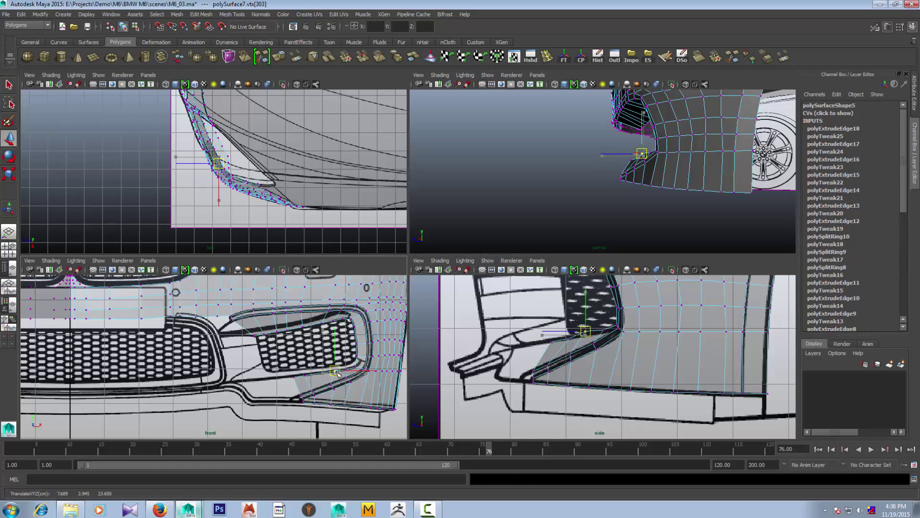
pyautogui.click(316, 375)
pyautogui.moveTo(316, 374); pyautogui.dragTo(320, 378)
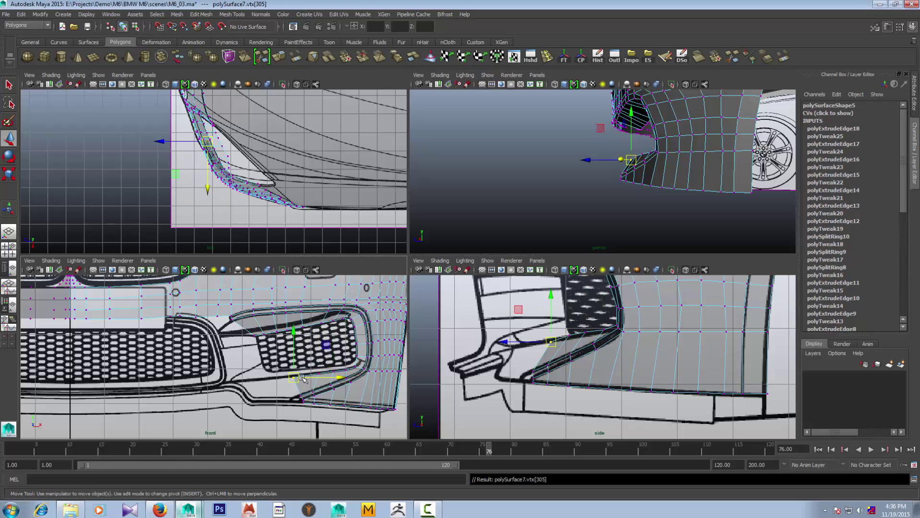
pyautogui.click(306, 375)
# Orbit closer to the intake lip and reselect the middle lip vertex and its neighbour
pyautogui.keyDown('alt'); pyautogui.moveTo(552, 212); pyautogui.dragTo(559, 225); pyautogui.keyUp('alt')
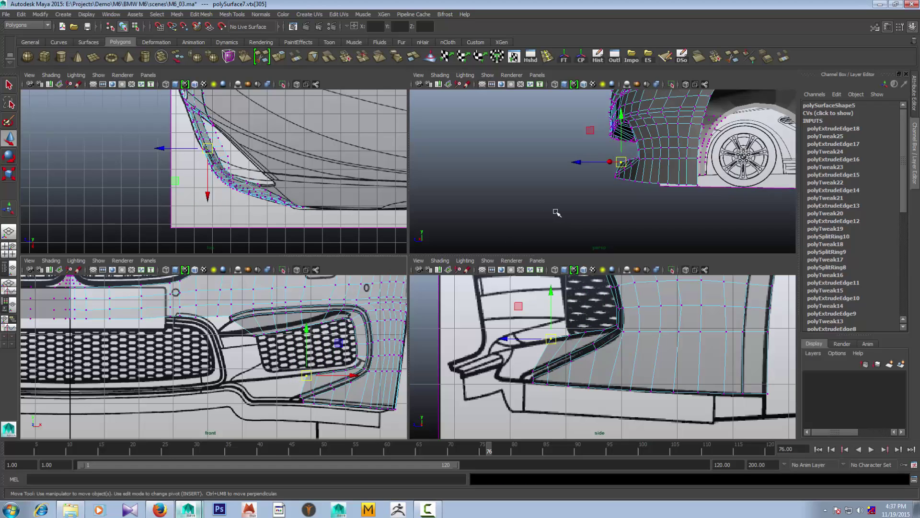
pyautogui.scroll(5, 558, 225)
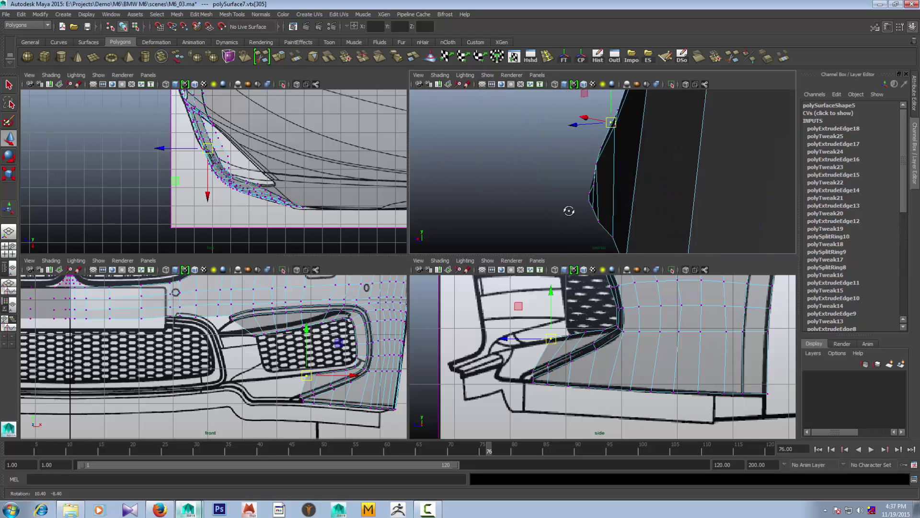
pyautogui.keyDown('alt'); pyautogui.moveTo(558, 224); pyautogui.dragTo(590, 217); pyautogui.keyUp('alt')
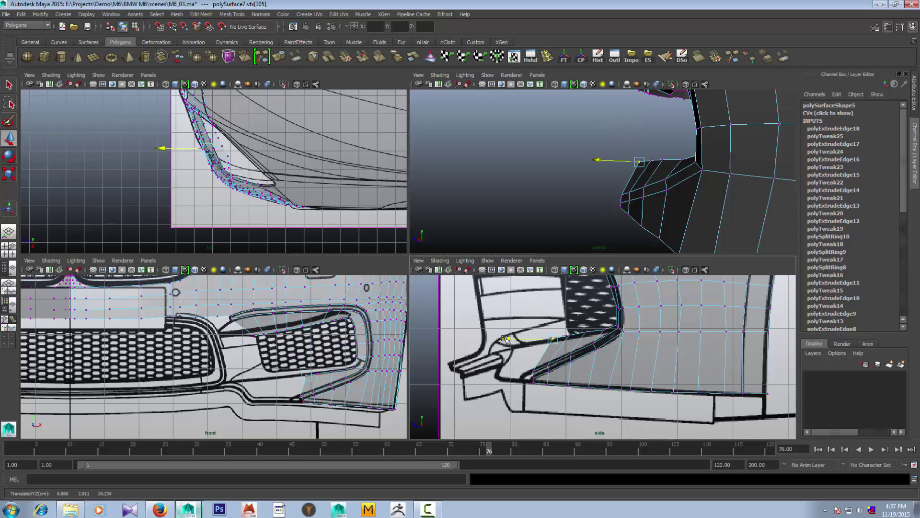
pyautogui.click(570, 335)
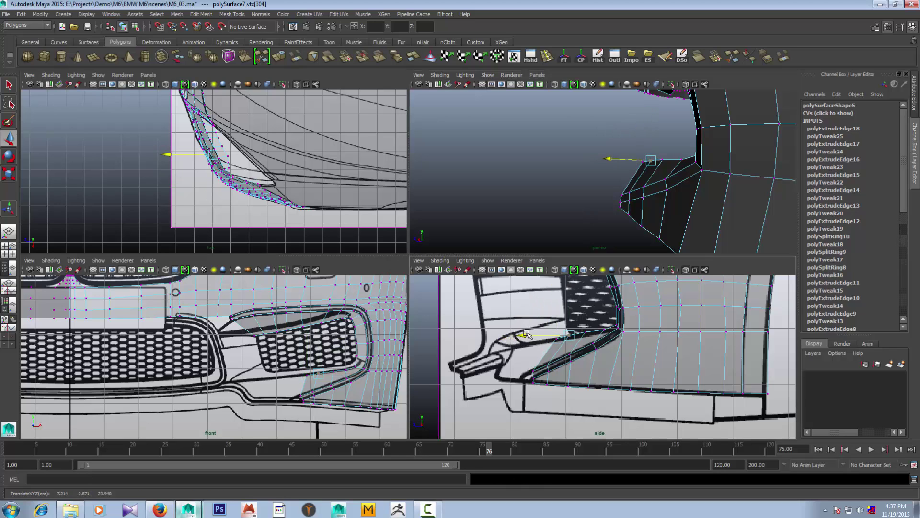
pyautogui.press('Left')
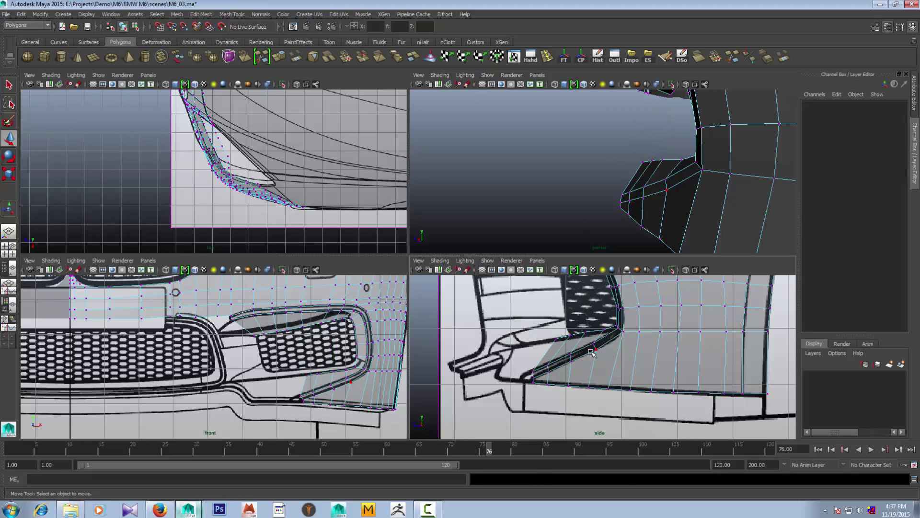
# Return to object mode and zoom around the bumper to review the vertex edits
pyautogui.moveTo(595, 307); pyautogui.dragTo(675, 322, button='right')
pyautogui.scroll(-5, 675, 322)
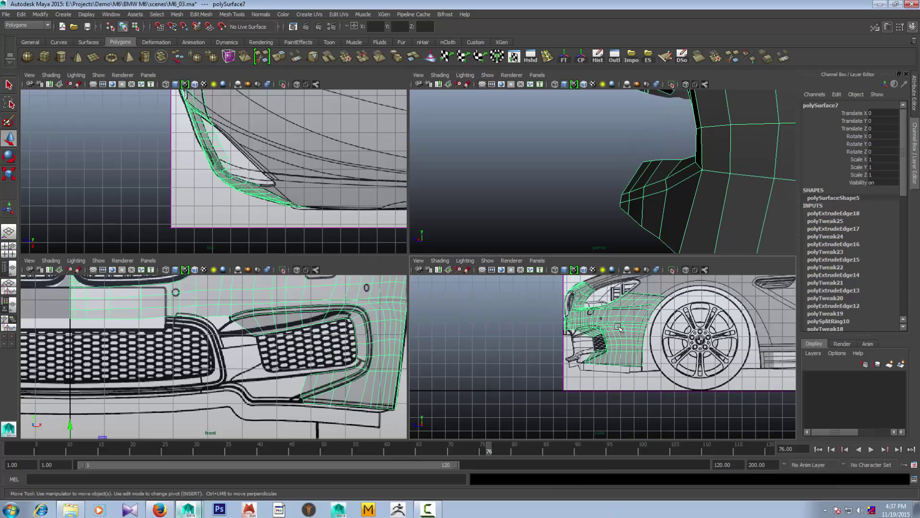
pyautogui.scroll(3, 355, 363)
pyautogui.scroll(-2, 355, 363)
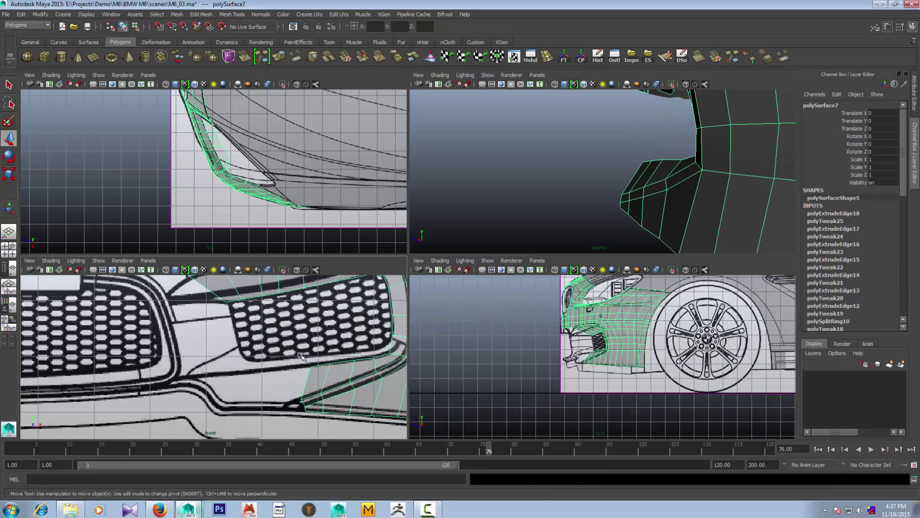
pyautogui.scroll(-3, 301, 356)
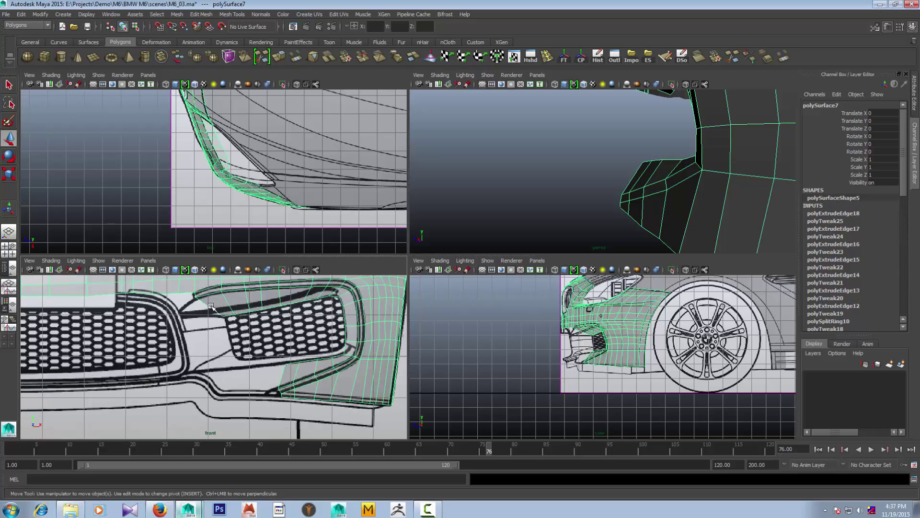
pyautogui.scroll(1, 216, 312)
pyautogui.scroll(1, 241, 341)
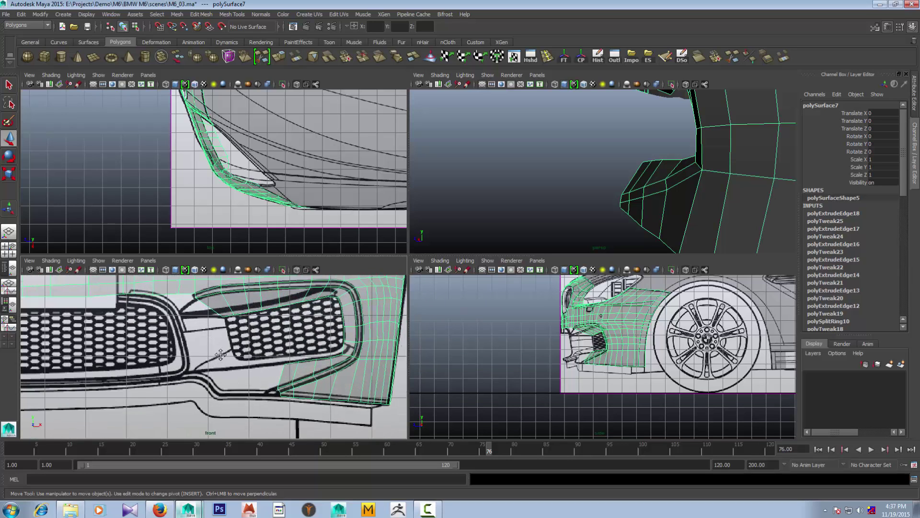
pyautogui.scroll(1, 221, 355)
pyautogui.scroll(-3, 675, 175)
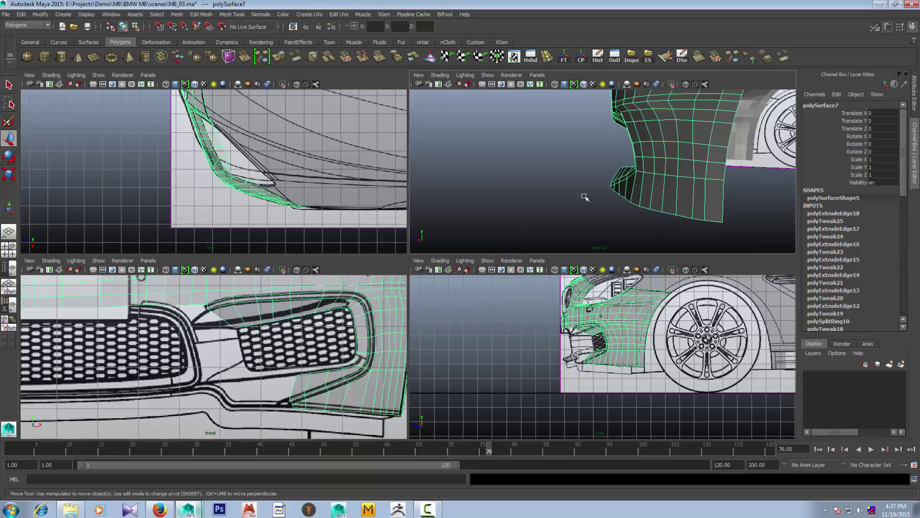
# Orbit the enlarged perspective view and reselect the bumper mesh
pyautogui.press('space')
pyautogui.moveTo(585, 199)
pyautogui.keyDown('alt'); pyautogui.mouseDown()
pyautogui.moveTo(607, 249)
pyautogui.moveTo(645, 252)
pyautogui.moveTo(596, 244)
pyautogui.moveTo(613, 255)
pyautogui.moveTo(586, 300)
pyautogui.moveTo(582, 276)
pyautogui.mouseUp(); pyautogui.keyUp('alt')
pyautogui.click(644, 252)
pyautogui.click(582, 276)
# Zoom the front view in on the intake and bring up the red M6 front photo in Firefox
pyautogui.press('space')
pyautogui.press('space')
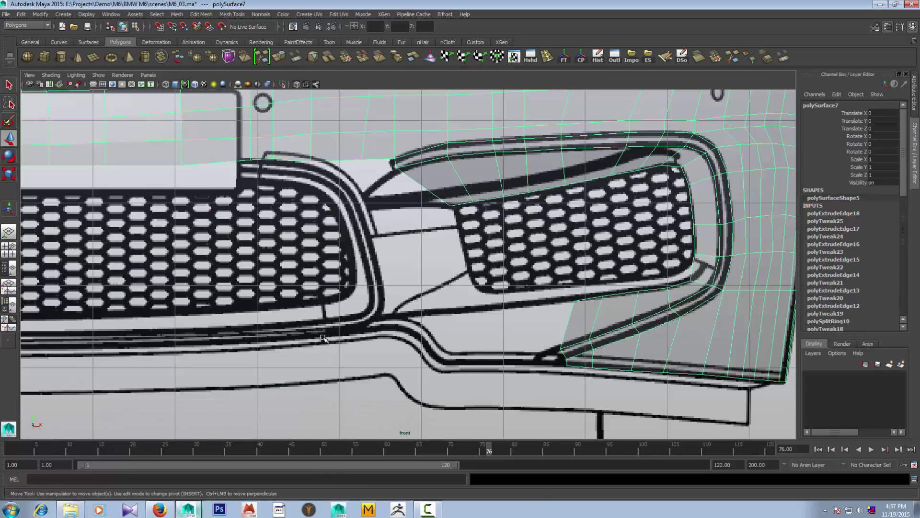
pyautogui.scroll(-1, 441, 342)
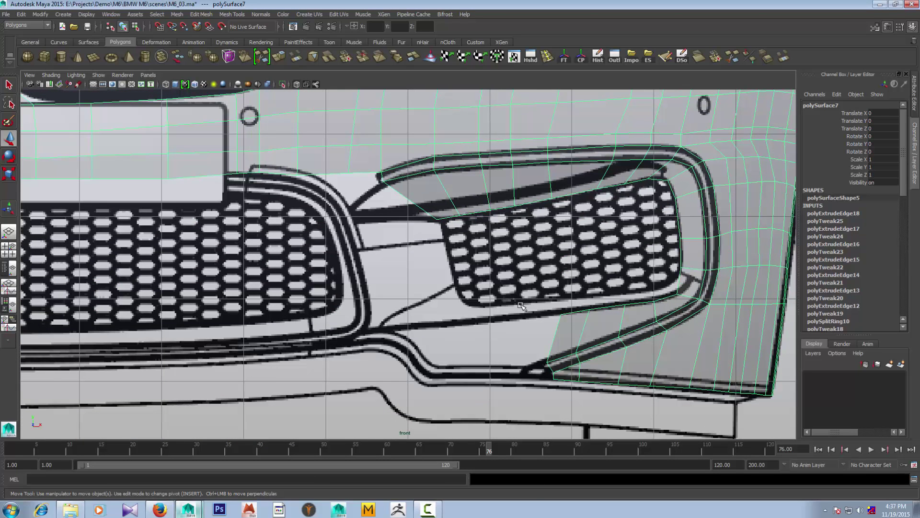
pyautogui.scroll(-4, 522, 306)
pyautogui.scroll(3, 513, 314)
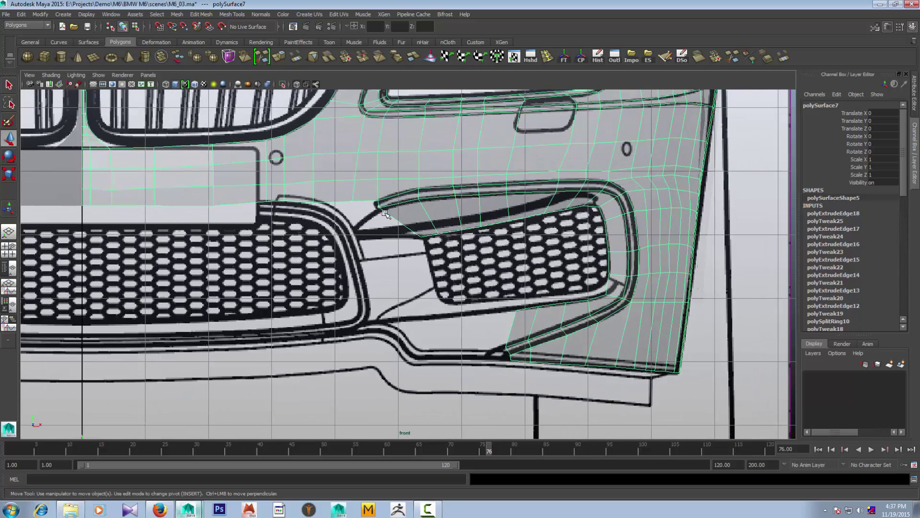
pyautogui.keyDown('alt'); pyautogui.moveTo(385, 213); pyautogui.dragTo(440, 223, button='right'); pyautogui.keyUp('alt')
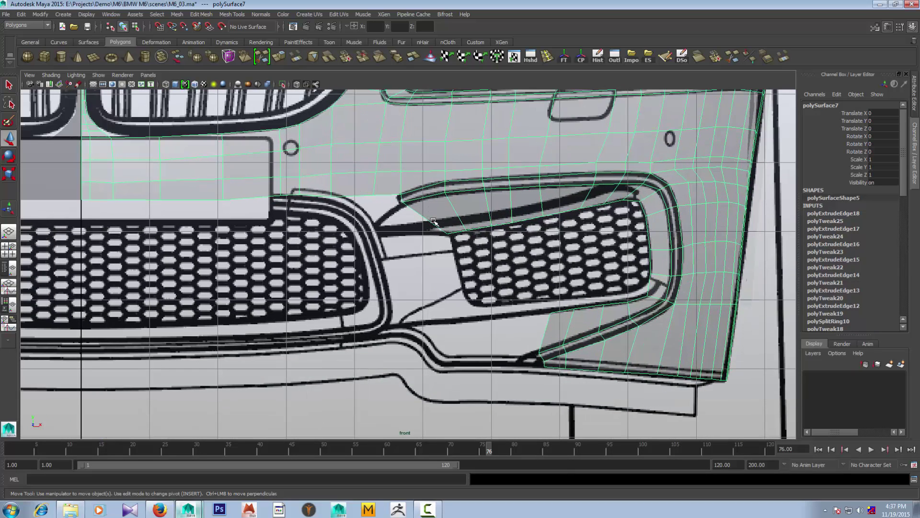
pyautogui.click(160, 509)
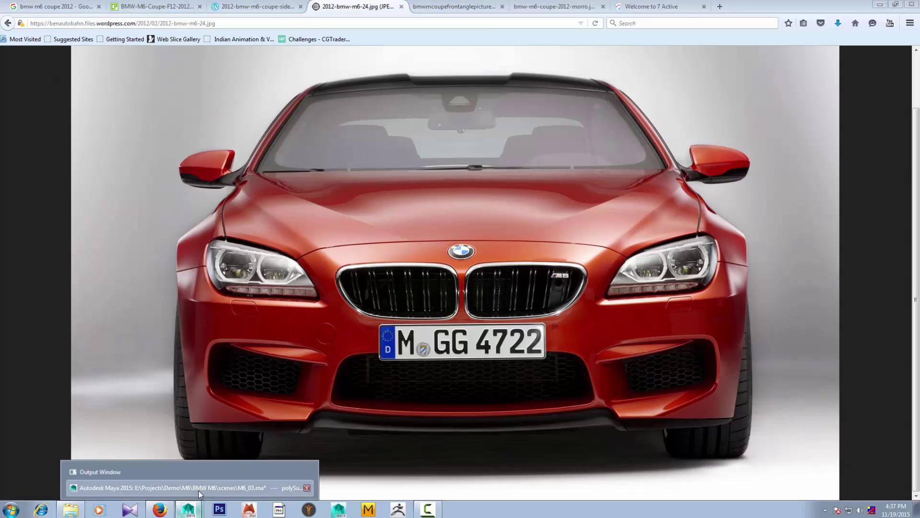
pyautogui.click(199, 490)
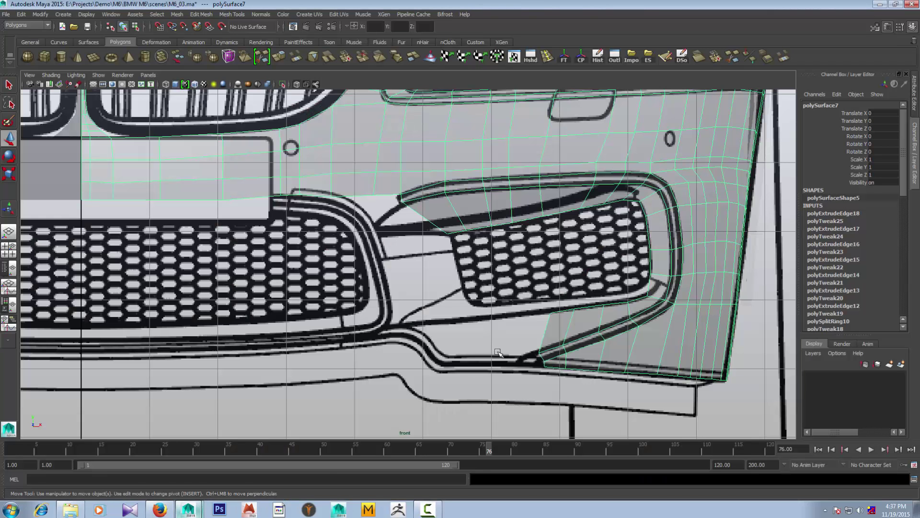
pyautogui.scroll(-5, 498, 352)
pyautogui.scroll(2, 494, 350)
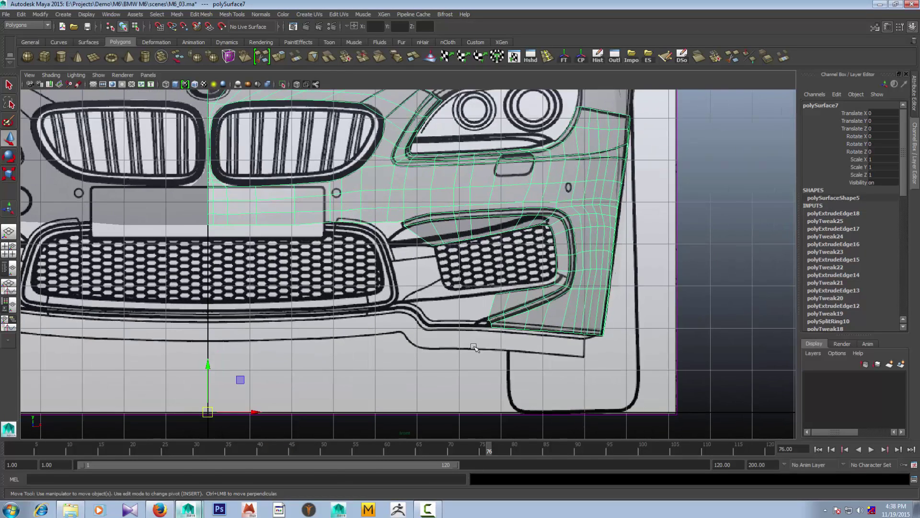
pyautogui.scroll(1, 489, 349)
pyautogui.scroll(1, 487, 348)
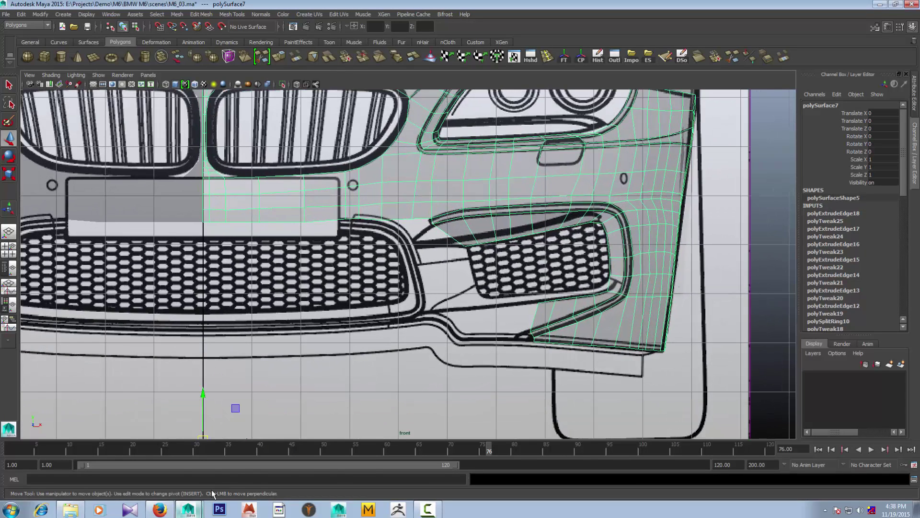
pyautogui.click(159, 510)
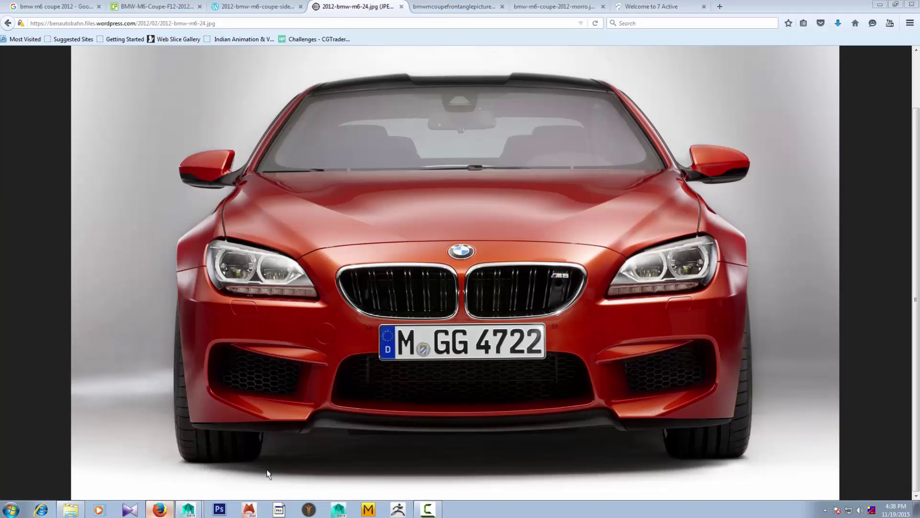
pyautogui.click(188, 510)
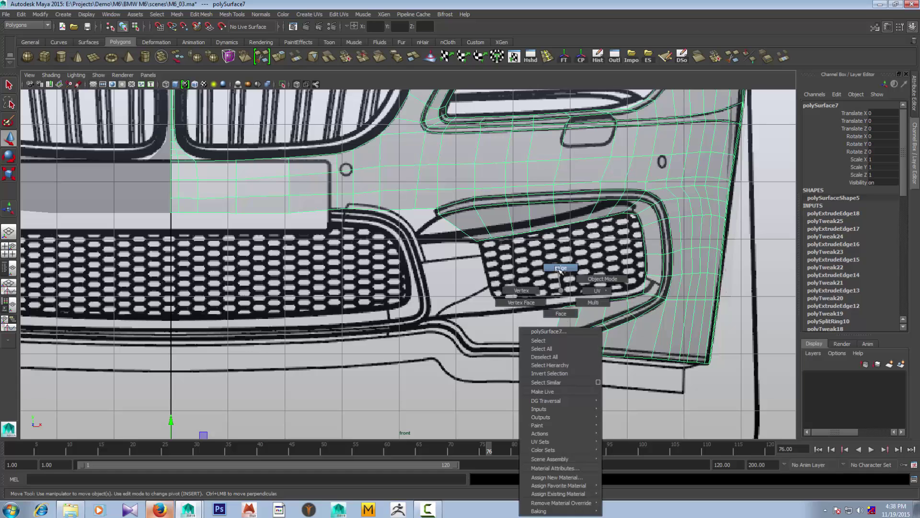
# Extrude the intake's two lower border edges and pull the new edge left
pyautogui.moveTo(561, 318); pyautogui.dragTo(559, 324, button='right')
pyautogui.click(560, 326)
pyautogui.scroll(1, 562, 328)
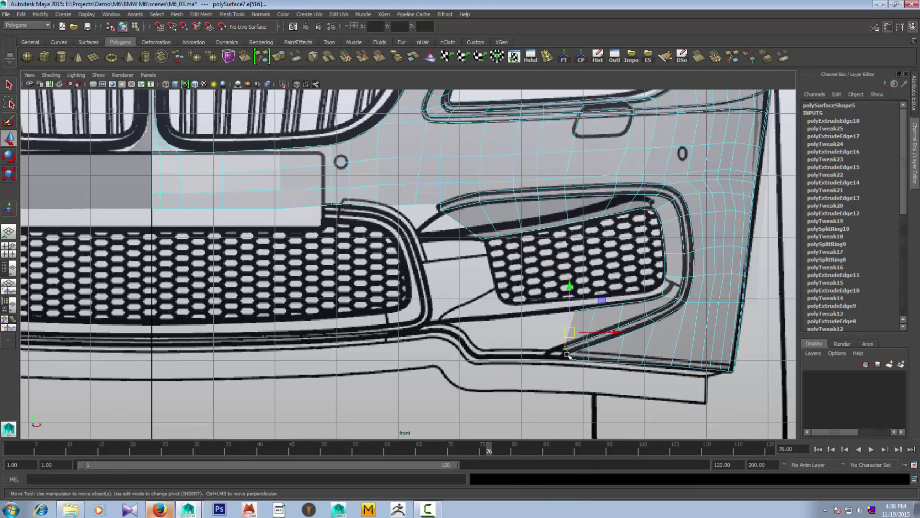
pyautogui.keyDown('shift'); pyautogui.click(568, 356); pyautogui.keyUp('shift')
pyautogui.click(278, 60)
pyautogui.moveTo(613, 334); pyautogui.dragTo(526, 346)
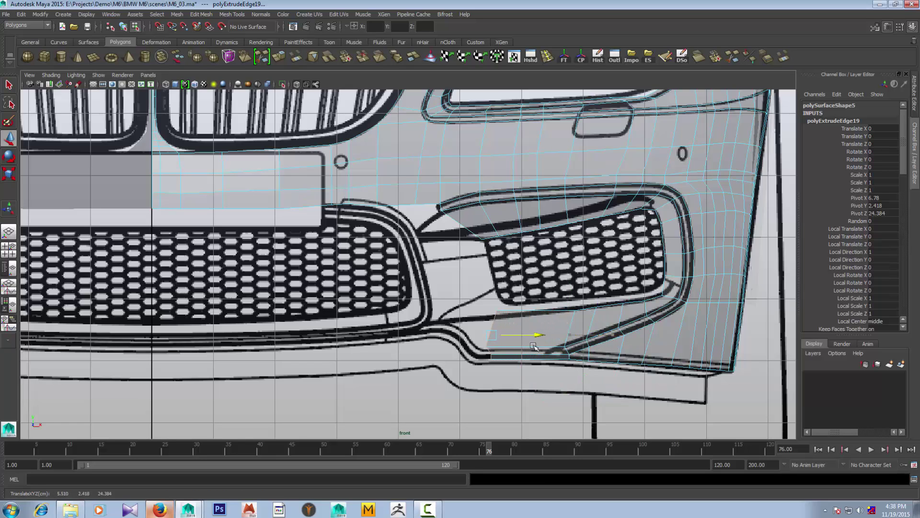
pyautogui.moveTo(474, 314); pyautogui.dragTo(464, 301, button='right')
# Move the new lip's end vertex left onto the front blueprint line
pyautogui.click(487, 311)
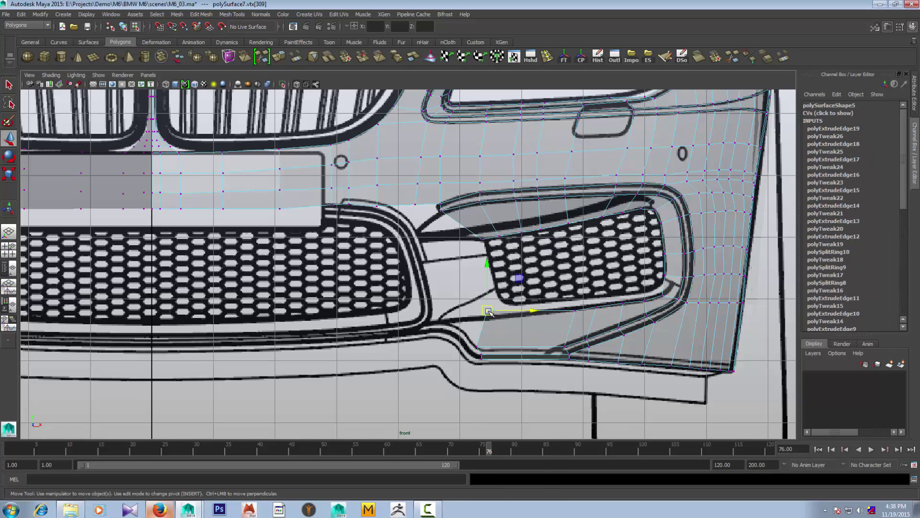
pyautogui.moveTo(487, 310); pyautogui.dragTo(446, 320)
pyautogui.click(479, 349)
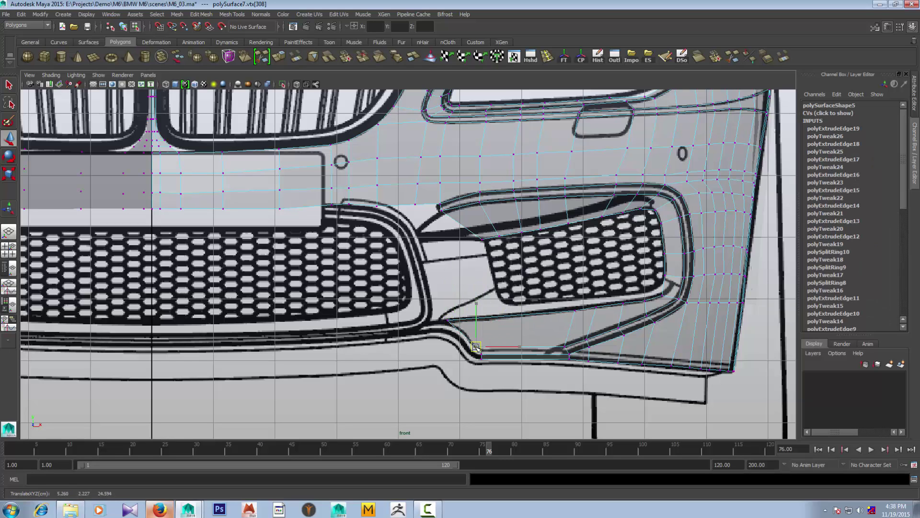
pyautogui.click(564, 345)
pyautogui.click(446, 320)
pyautogui.scroll(-5, 510, 392)
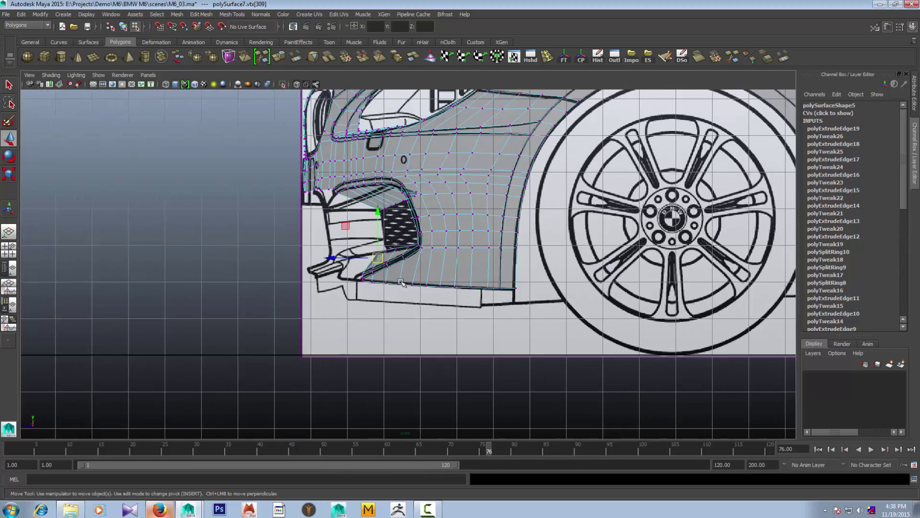
pyautogui.scroll(2, 431, 311)
pyautogui.scroll(2, 369, 289)
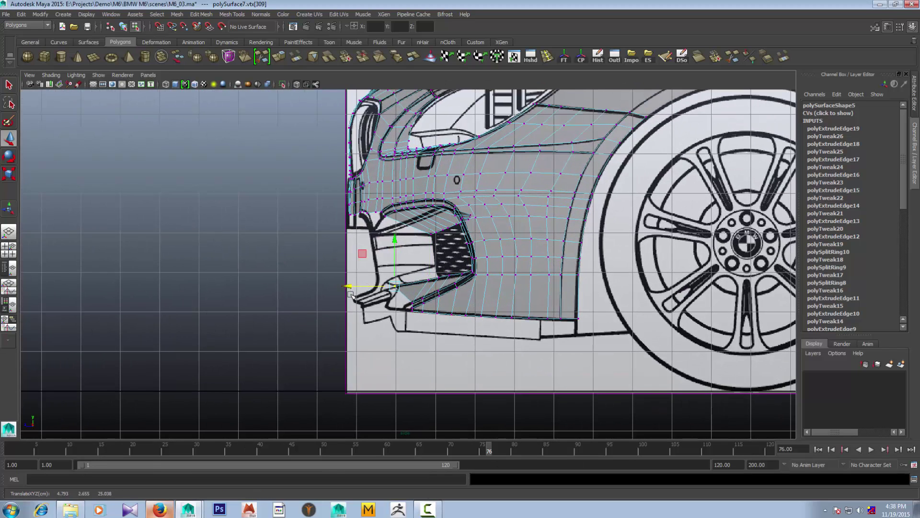
pyautogui.click(363, 303)
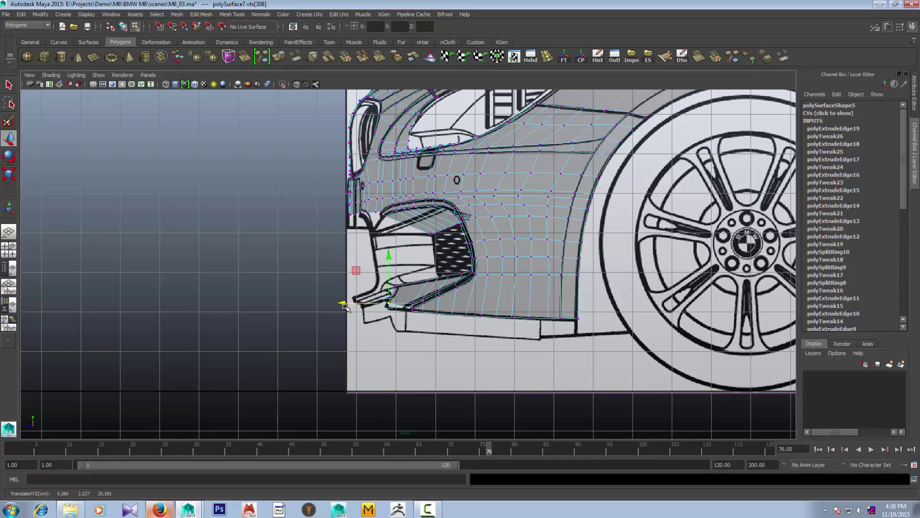
# Push the adjacent lip vertices back in depth to follow the side blueprint
pyautogui.press('space')
pyautogui.scroll(2, 278, 422)
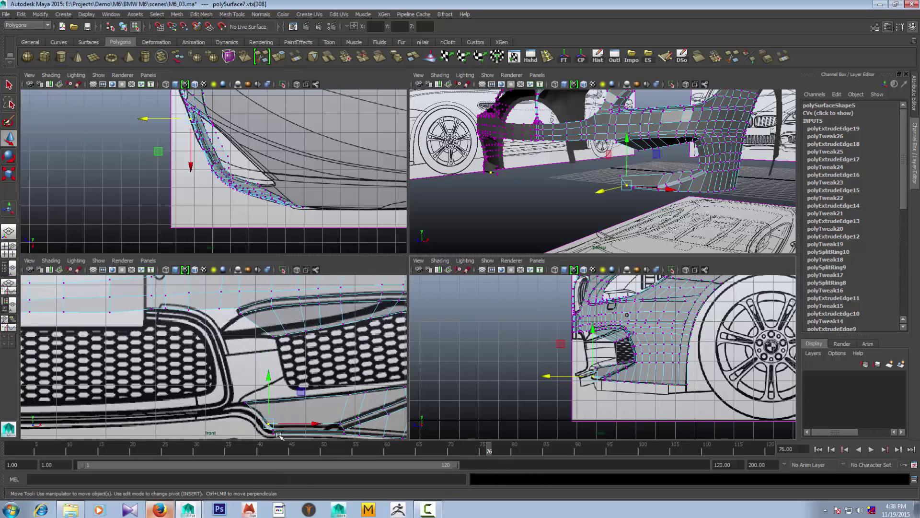
pyautogui.scroll(3, 280, 434)
pyautogui.click(338, 386)
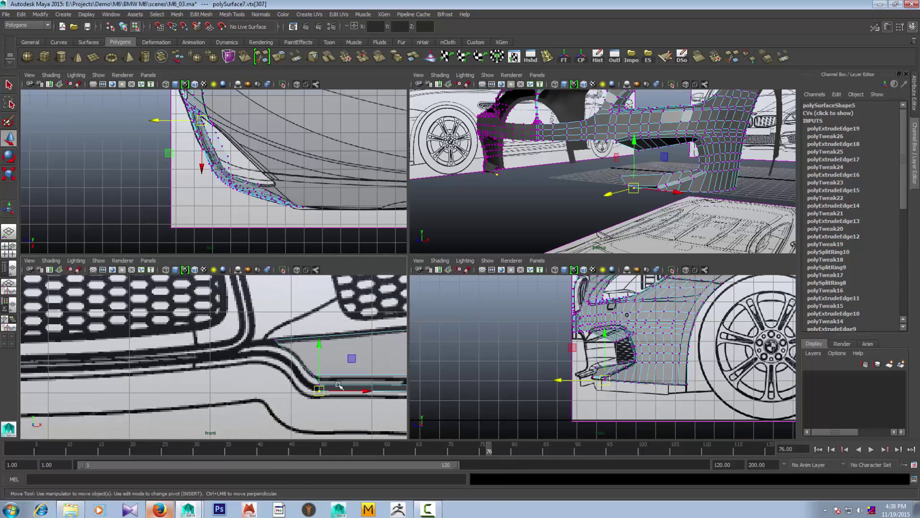
pyautogui.moveTo(347, 410); pyautogui.dragTo(307, 379)
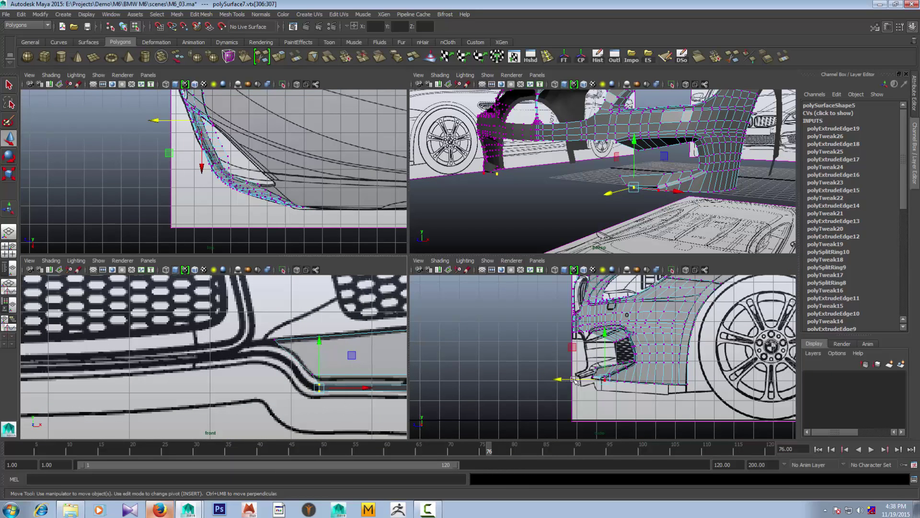
pyautogui.press('f')
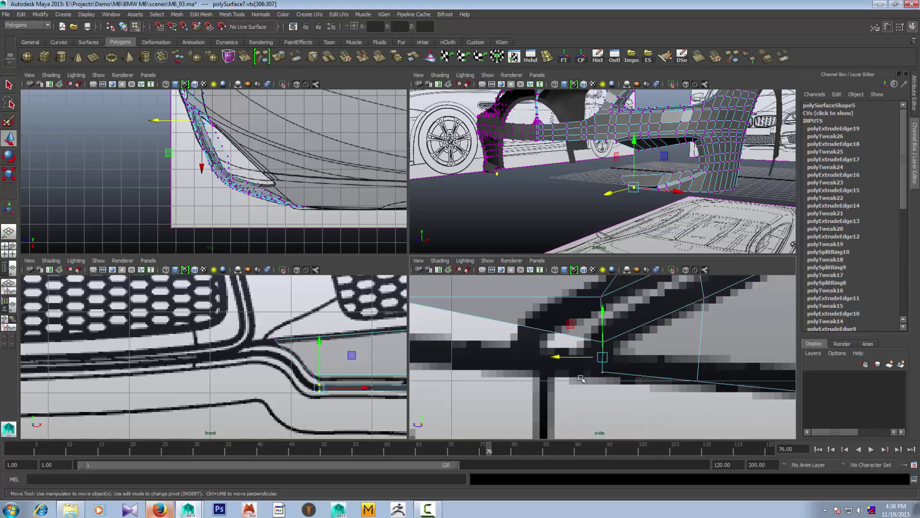
pyautogui.scroll(-5, 582, 379)
pyautogui.scroll(4, 579, 373)
pyautogui.moveTo(559, 356); pyautogui.dragTo(436, 365)
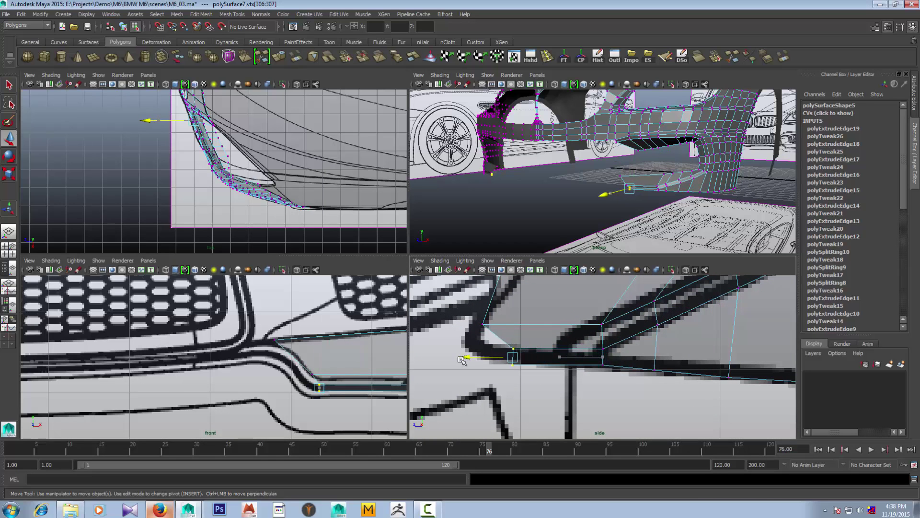
pyautogui.click(482, 365)
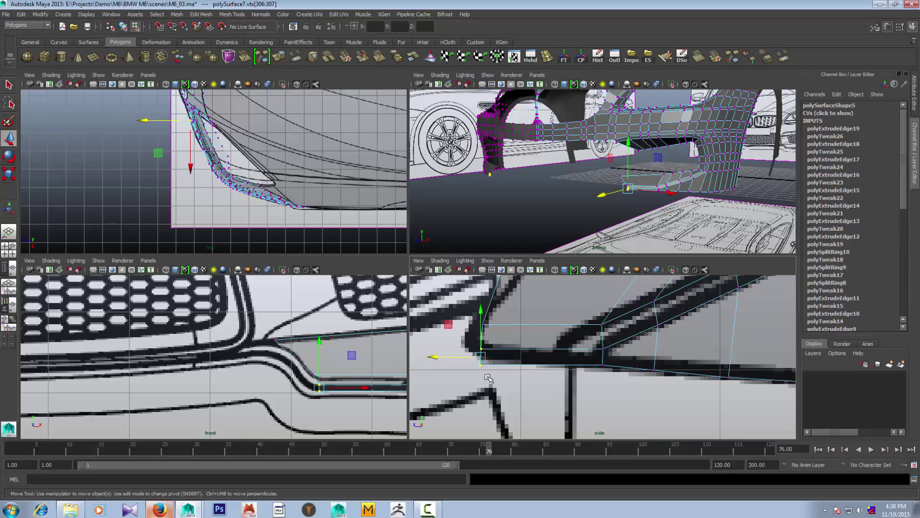
pyautogui.moveTo(437, 365); pyautogui.dragTo(443, 362)
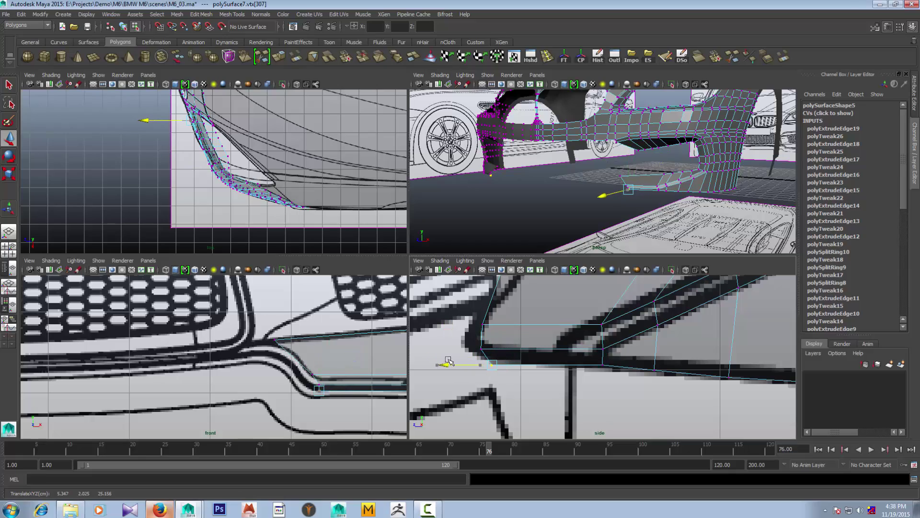
# Inspect the extruded lip in 3D and move its end vertex forward to match the side blueprint
pyautogui.press('space')
pyautogui.keyDown('alt'); pyautogui.moveTo(609, 230); pyautogui.dragTo(459, 267); pyautogui.keyUp('alt')
pyautogui.click(437, 273)
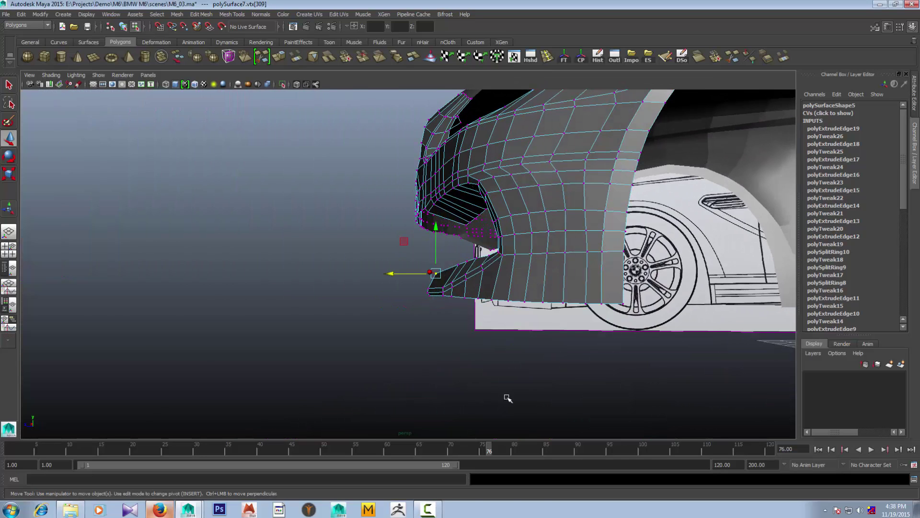
pyautogui.press('space')
pyautogui.scroll(3, 524, 352)
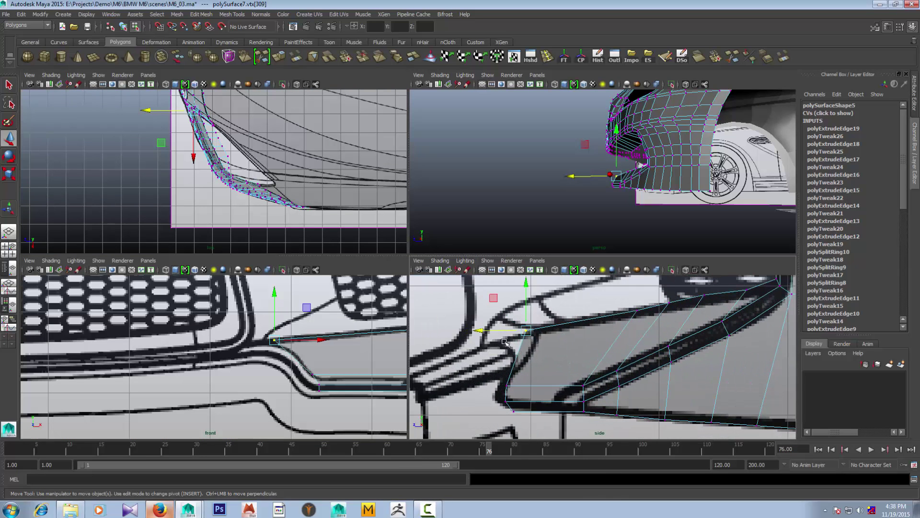
pyautogui.moveTo(480, 330); pyautogui.dragTo(496, 330)
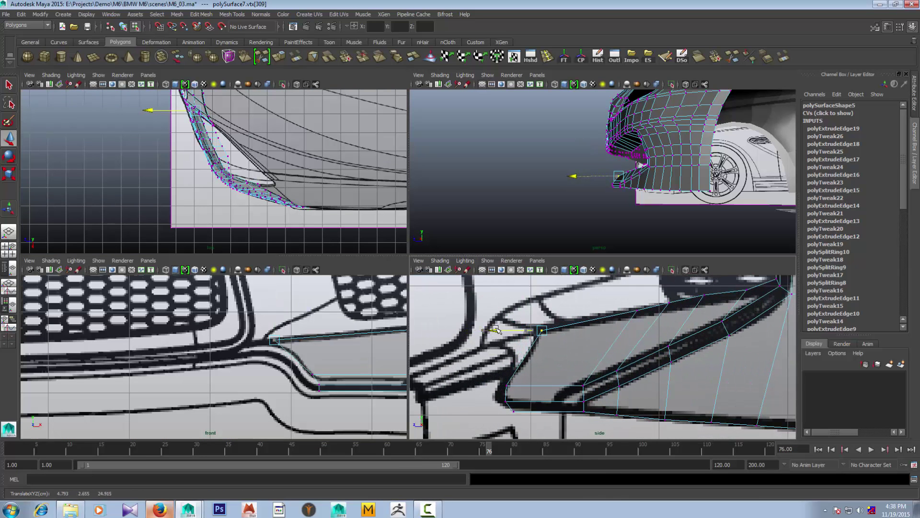
pyautogui.scroll(-4, 532, 345)
# Enlarge the front view and pan across the bumper's lower outline
pyautogui.press('space')
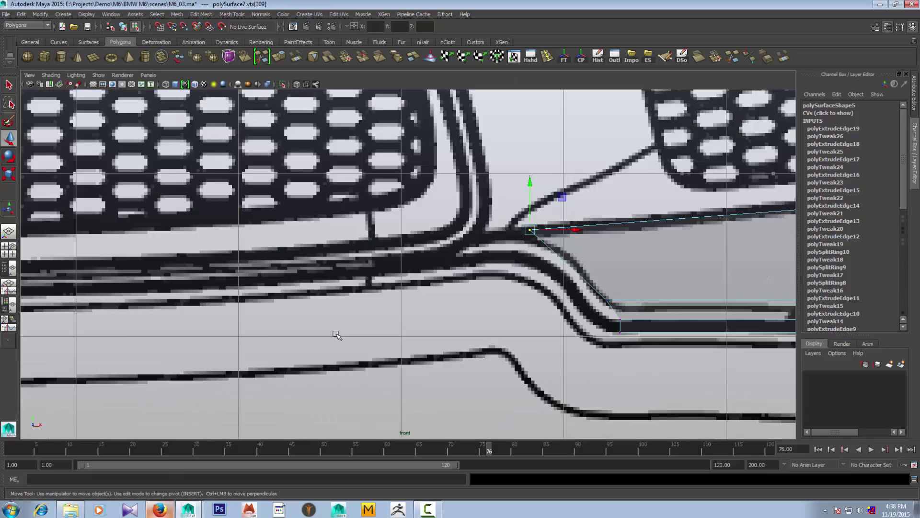
pyautogui.scroll(-4, 335, 335)
pyautogui.scroll(2, 422, 322)
pyautogui.scroll(-1, 403, 335)
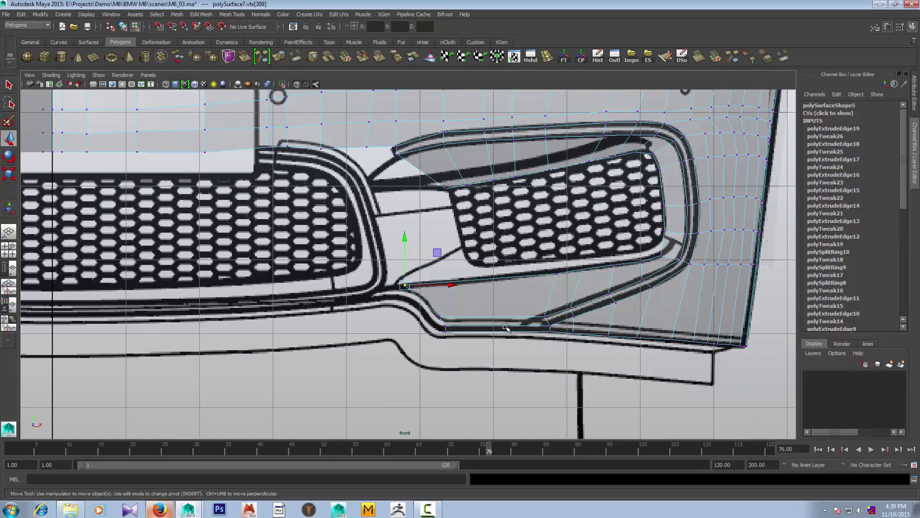
pyautogui.keyDown('alt'); pyautogui.moveTo(476, 293); pyautogui.dragTo(464, 306, button='middle'); pyautogui.keyUp('alt')
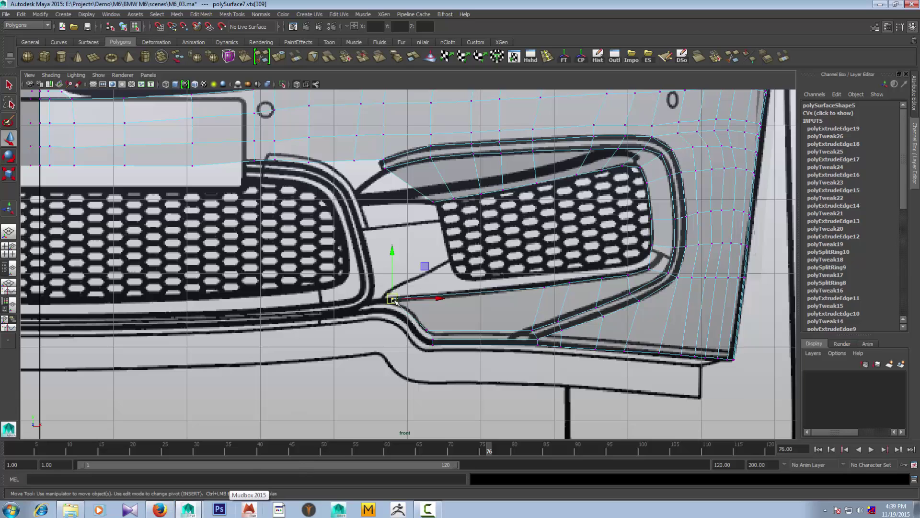
# Extrude the edge at the intake's upper inner corner and pull it toward the grille
pyautogui.press('F10')
pyautogui.click(397, 150)
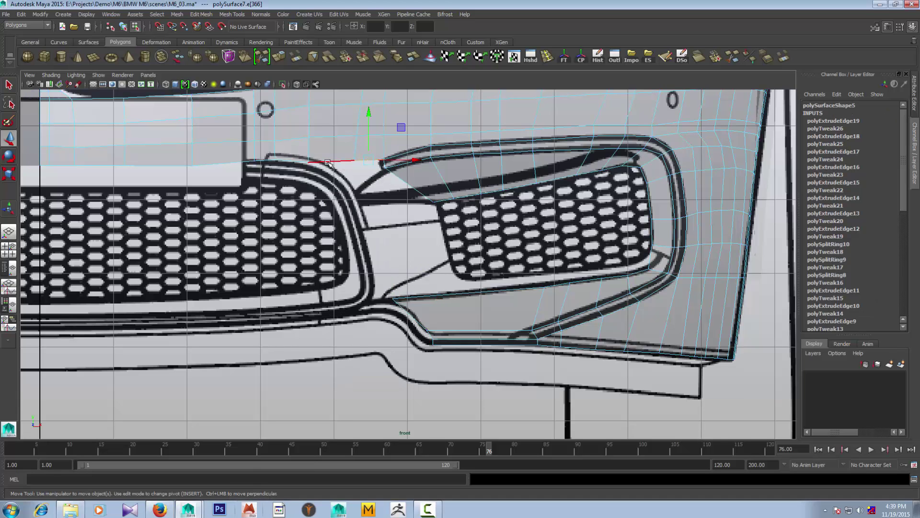
pyautogui.hotkey('ctrl', 'e')
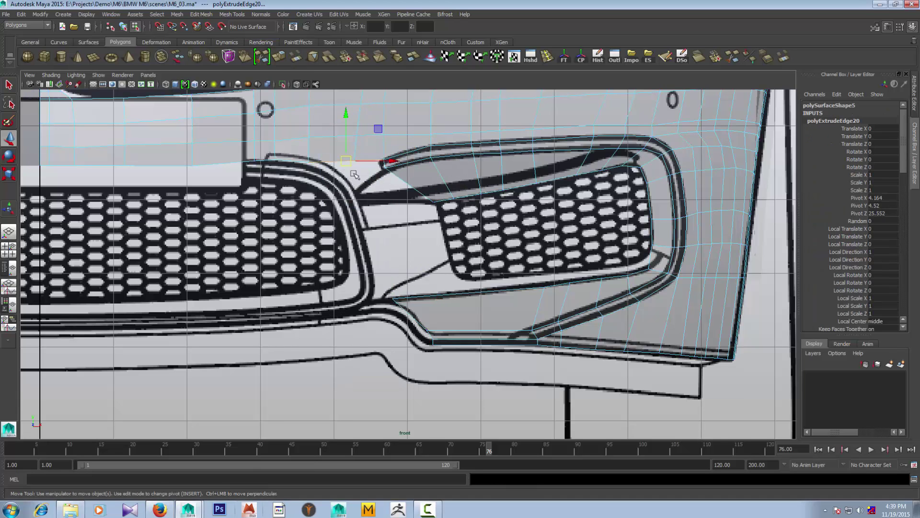
pyautogui.moveTo(349, 166); pyautogui.dragTo(369, 187)
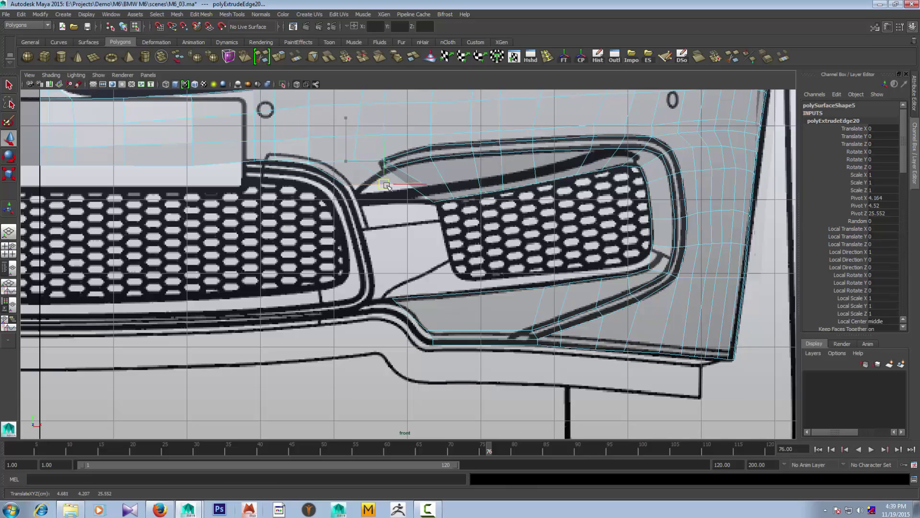
# Slide the intake-corner vertices left so they sit on the front blueprint outline
pyautogui.moveTo(369, 187); pyautogui.dragTo(369, 170, button='right')
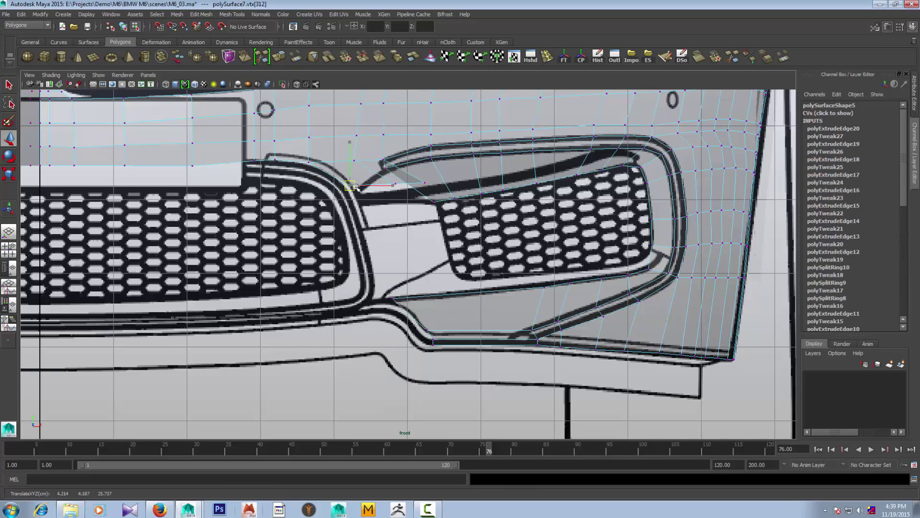
pyautogui.click(383, 181)
pyautogui.click(386, 184)
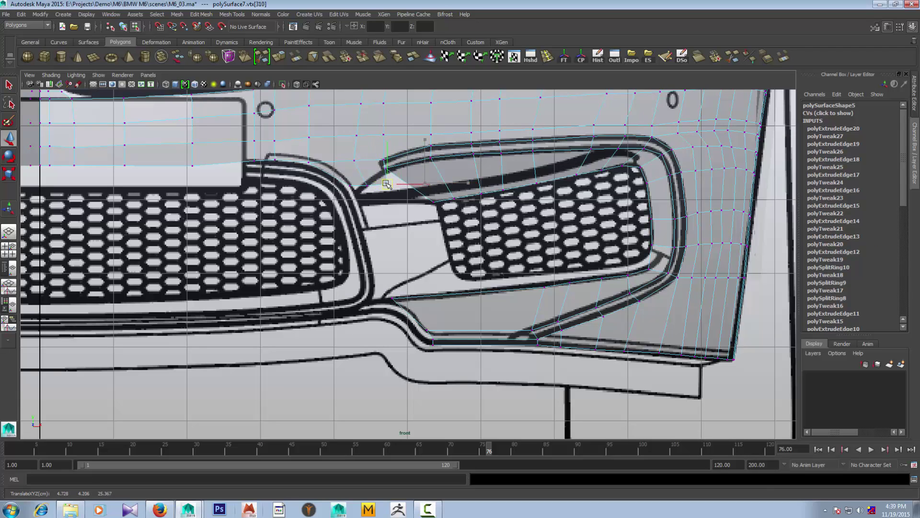
pyautogui.click(354, 159)
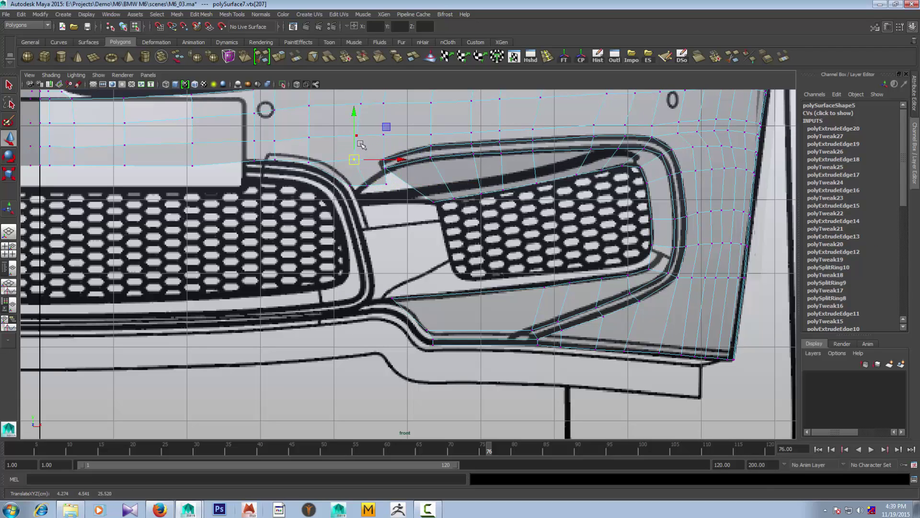
pyautogui.click(368, 186)
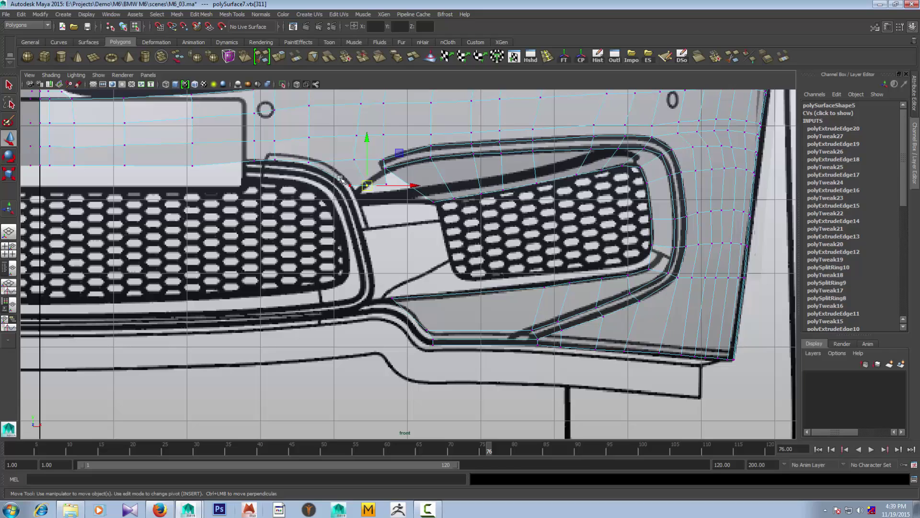
pyautogui.click(351, 187)
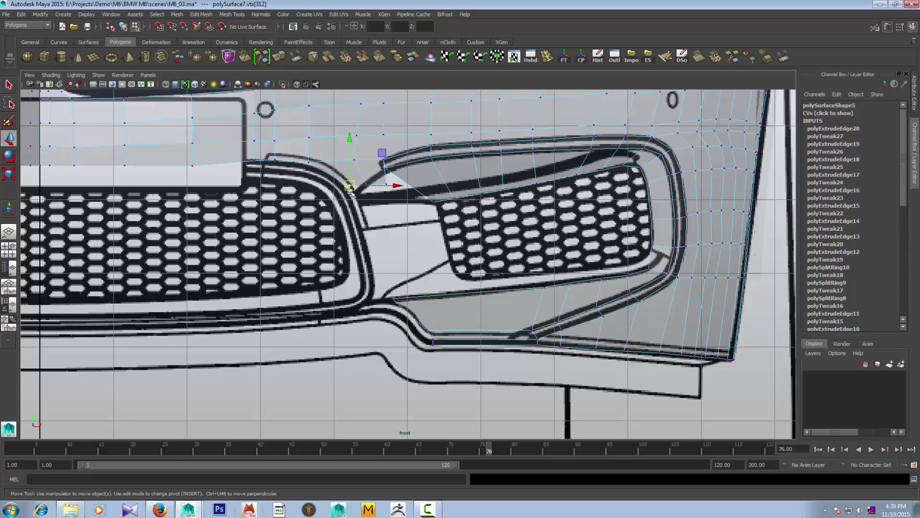
pyautogui.click(367, 186)
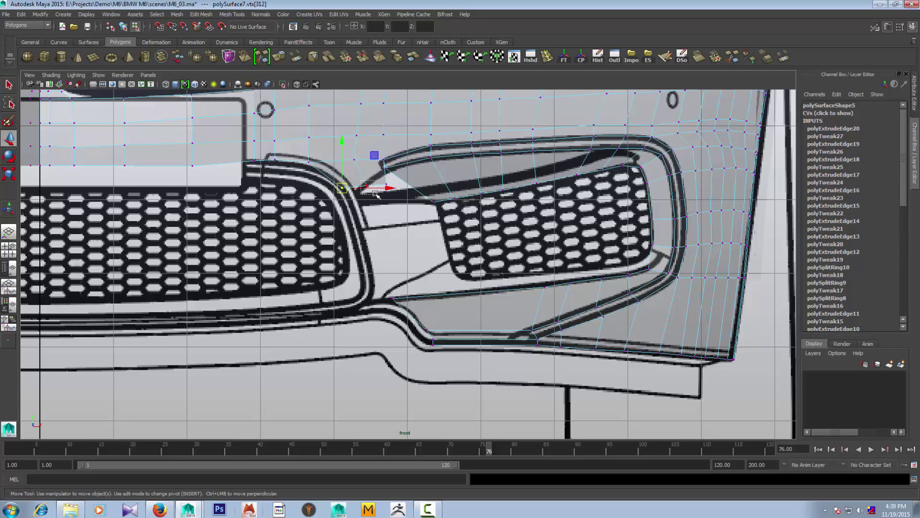
pyautogui.moveTo(367, 186)
pyautogui.mouseDown()
pyautogui.moveTo(358, 188)
pyautogui.moveTo(385, 180)
pyautogui.mouseUp()
pyautogui.click(386, 184)
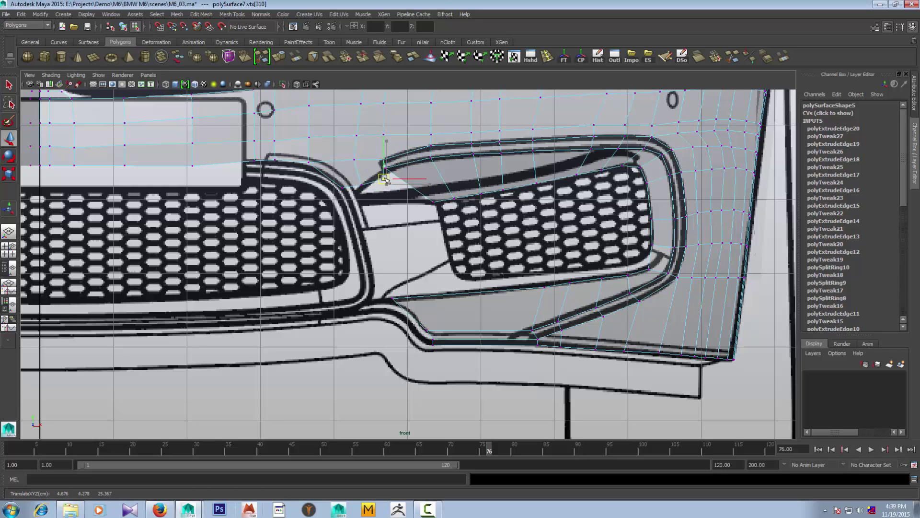
pyautogui.click(358, 187)
pyautogui.moveTo(358, 188); pyautogui.dragTo(360, 185)
pyautogui.click(334, 187)
# In the side view, move the first two lip vertices along Z onto the side blueprint
pyautogui.press('space')
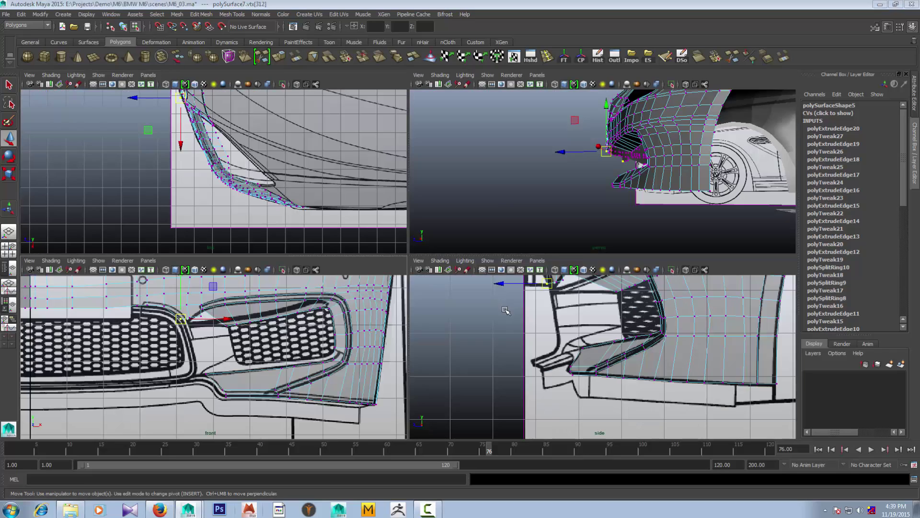
pyautogui.press('space')
pyautogui.scroll(2, 417, 266)
pyautogui.scroll(1, 416, 267)
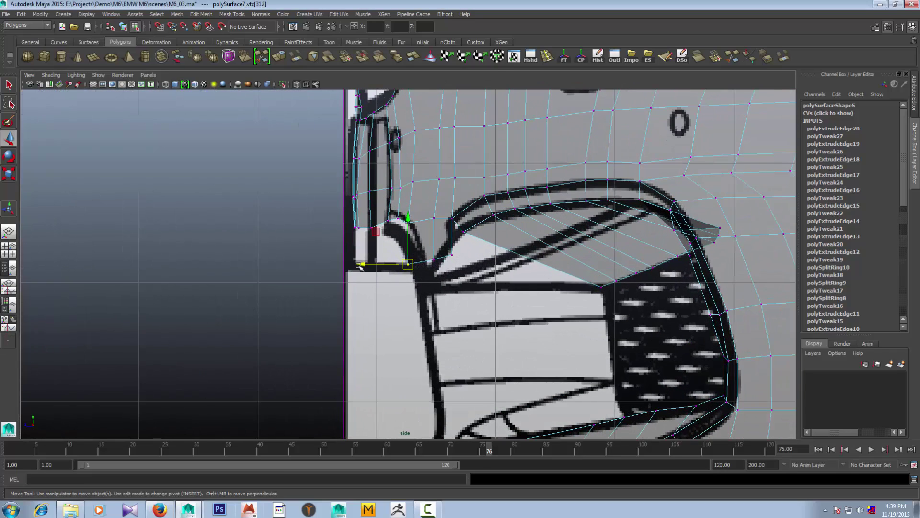
pyautogui.scroll(-3, 360, 267)
pyautogui.scroll(1, 365, 265)
pyautogui.scroll(1, 365, 265)
pyautogui.moveTo(365, 265); pyautogui.dragTo(374, 268)
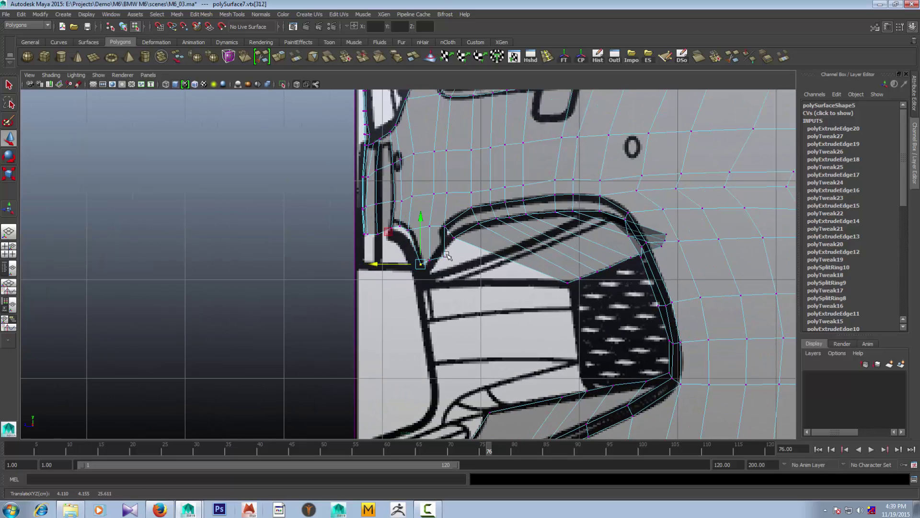
pyautogui.click(430, 261)
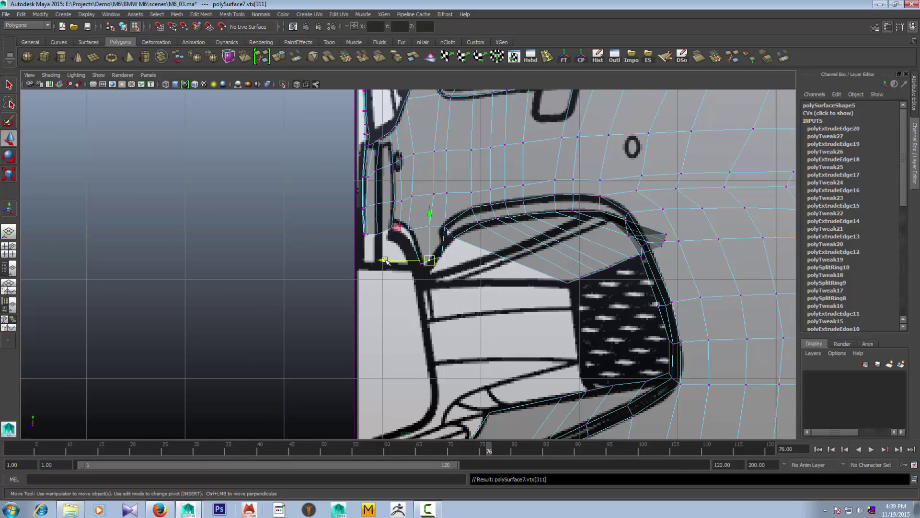
pyautogui.moveTo(386, 261); pyautogui.dragTo(384, 262)
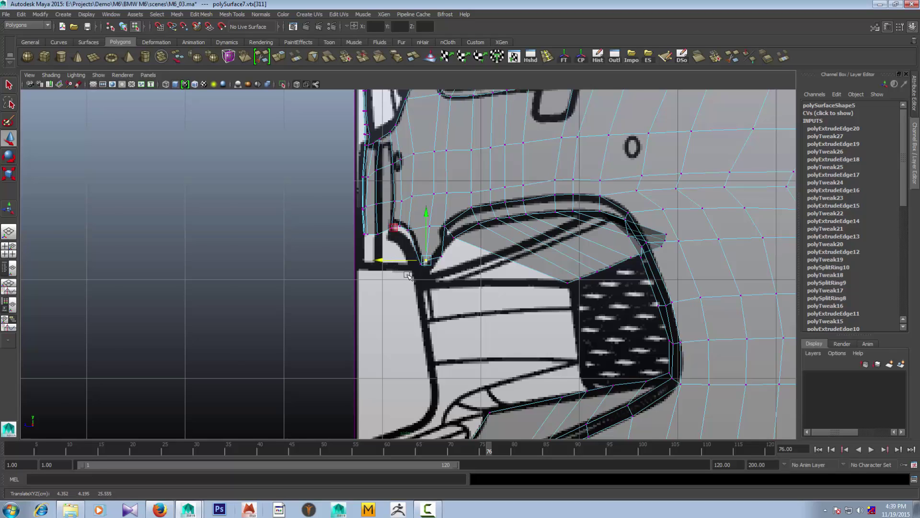
pyautogui.scroll(-3, 432, 287)
# Check the lip in the top view, then align two more lip vertices in depth to the side blueprint
pyautogui.press('space')
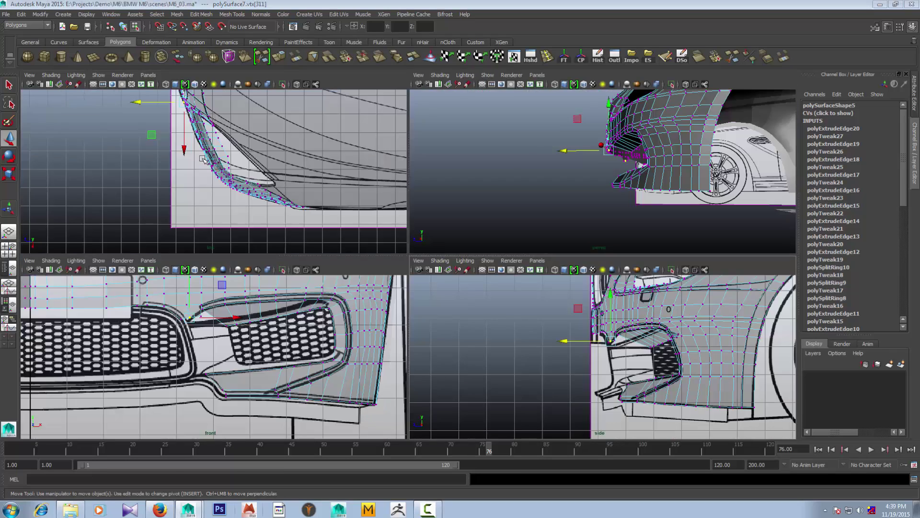
pyautogui.press('space')
pyautogui.keyDown('alt'); pyautogui.moveTo(322, 314); pyautogui.dragTo(340, 328, button='middle'); pyautogui.keyUp('alt')
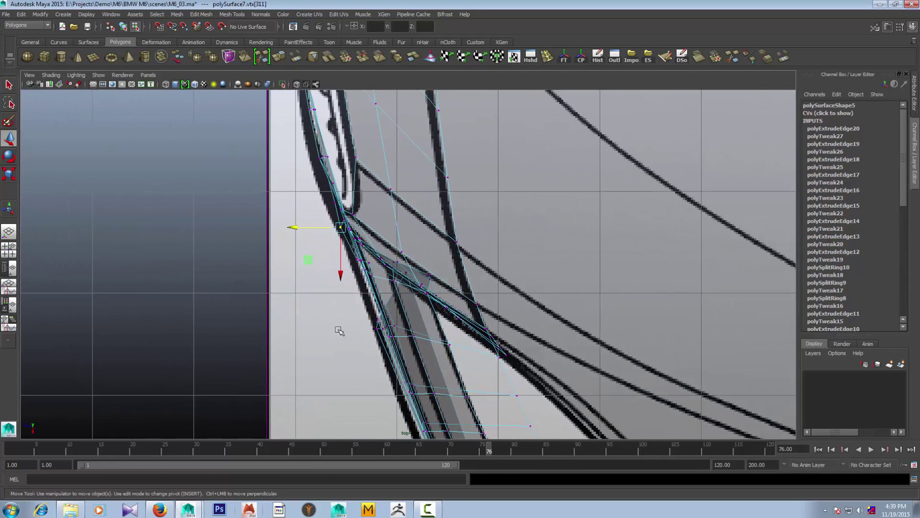
pyautogui.press('space')
pyautogui.press('space')
pyautogui.scroll(2, 489, 277)
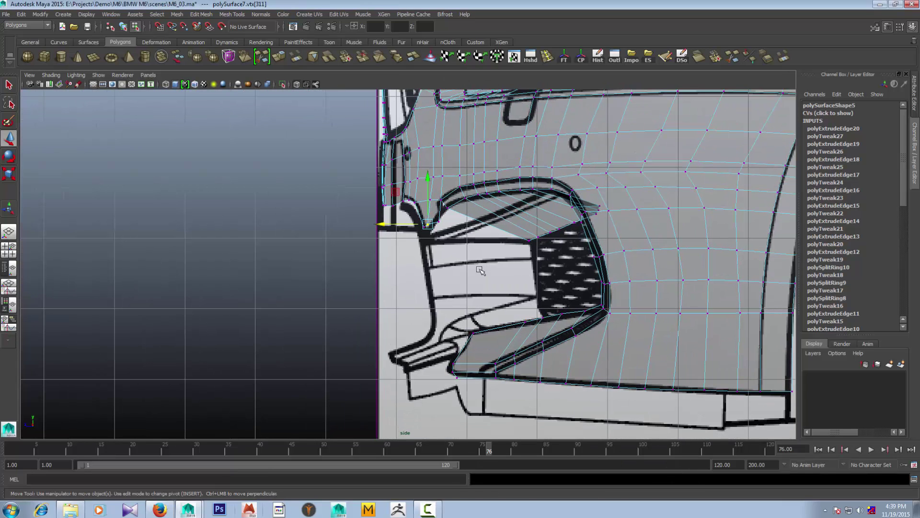
pyautogui.click(434, 222)
pyautogui.moveTo(393, 221); pyautogui.dragTo(389, 220)
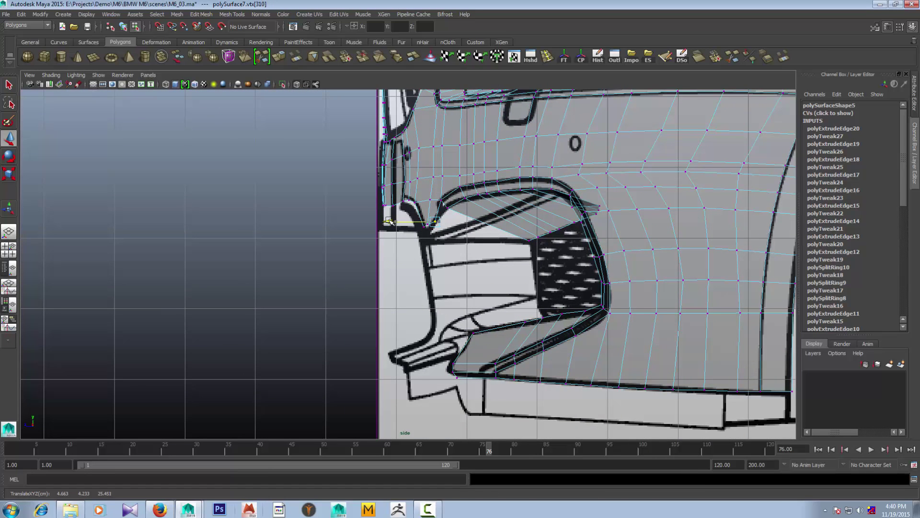
pyautogui.scroll(1, 426, 227)
pyautogui.click(428, 216)
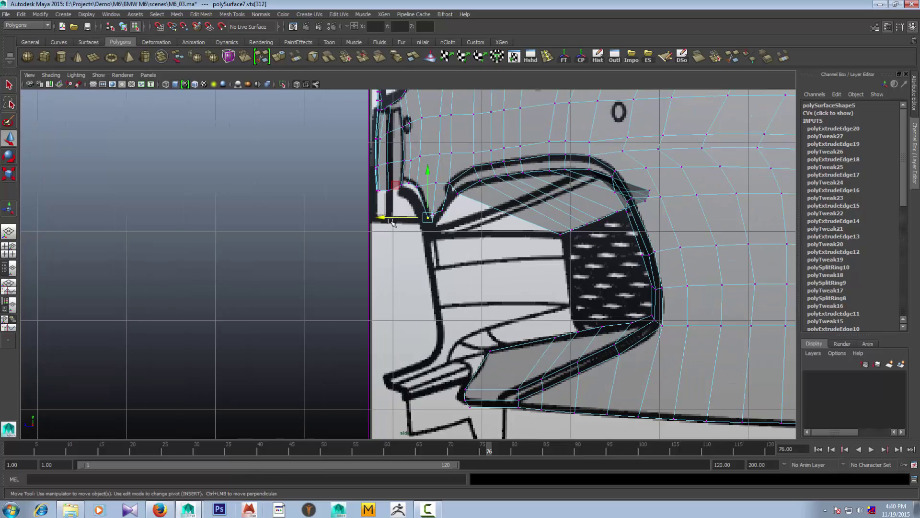
pyautogui.moveTo(391, 219); pyautogui.dragTo(376, 218)
pyautogui.click(439, 211)
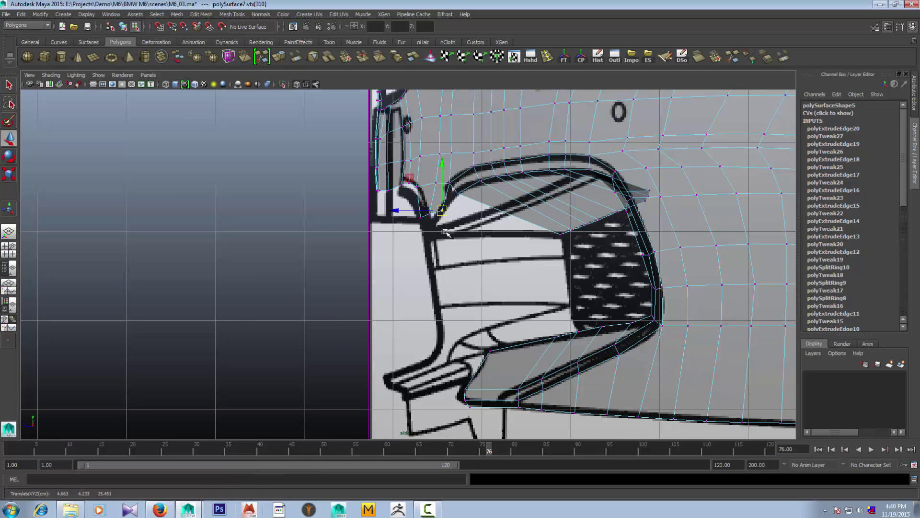
# In the front view, slide the lip corner vertices left onto the front blueprint line
pyautogui.press('space')
pyautogui.press('space')
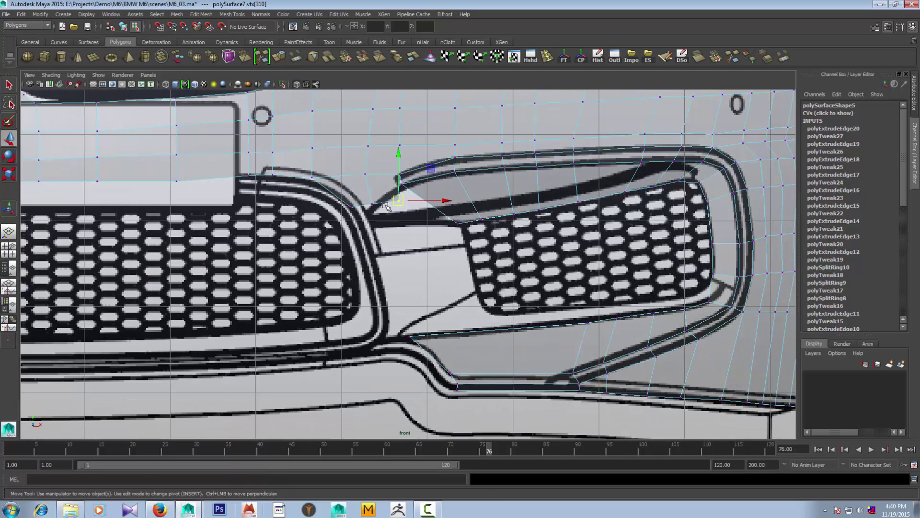
pyautogui.click(437, 200)
pyautogui.hotkey('ctrl', 'z')
pyautogui.moveTo(437, 200); pyautogui.dragTo(397, 206)
pyautogui.click(389, 202)
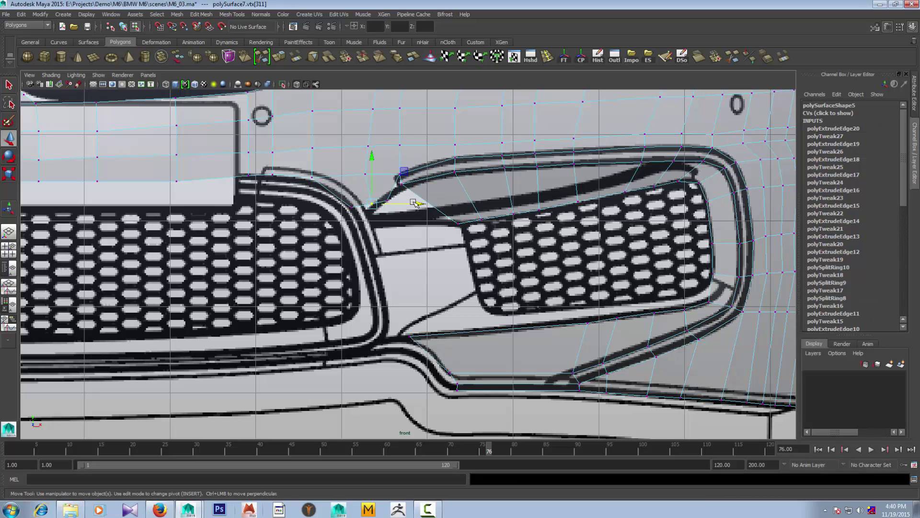
pyautogui.moveTo(360, 206); pyautogui.dragTo(361, 185, button='right')
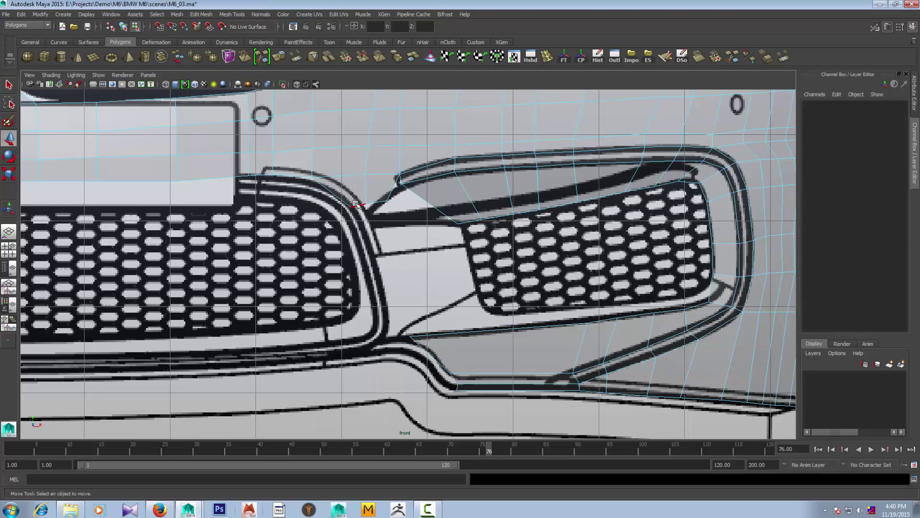
# Extrude the lip's underside edge downward and push it slightly back in depth
pyautogui.click(369, 125)
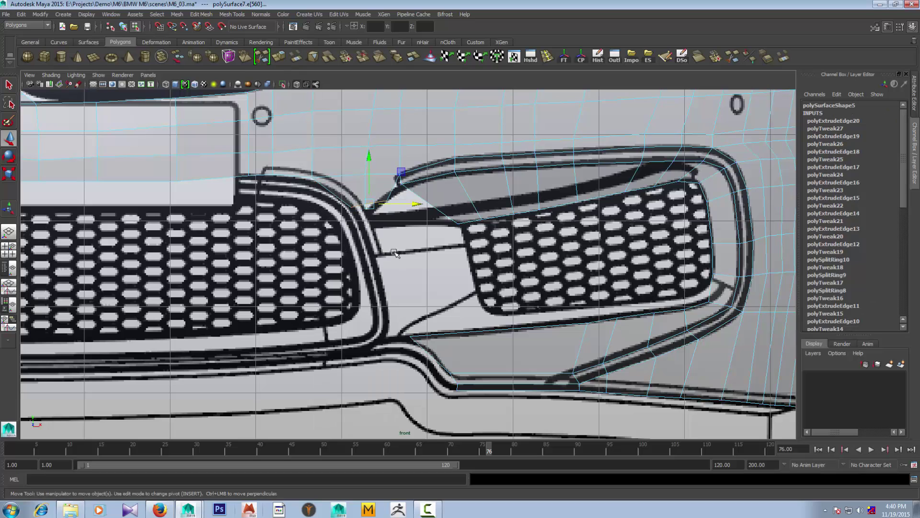
pyautogui.click(279, 56)
pyautogui.moveTo(373, 211); pyautogui.dragTo(390, 256)
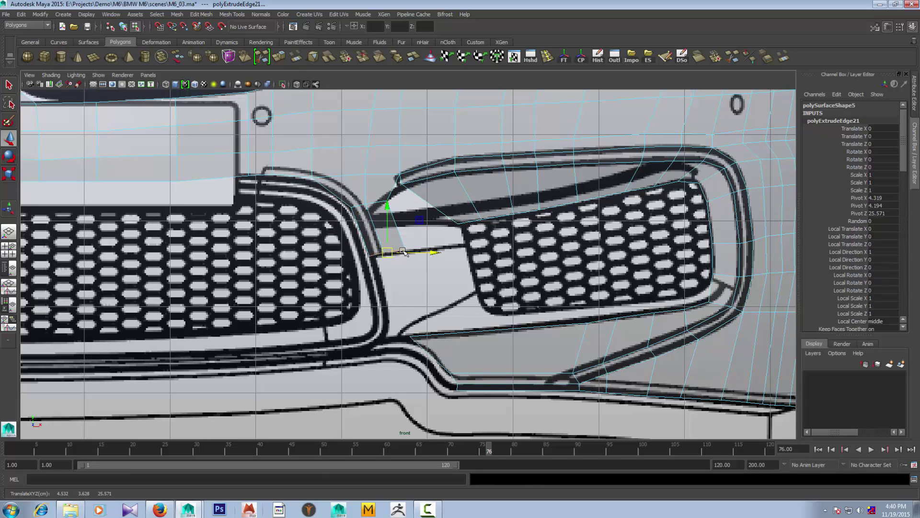
pyautogui.press('space')
pyautogui.press('space')
pyautogui.moveTo(387, 263); pyautogui.dragTo(386, 266)
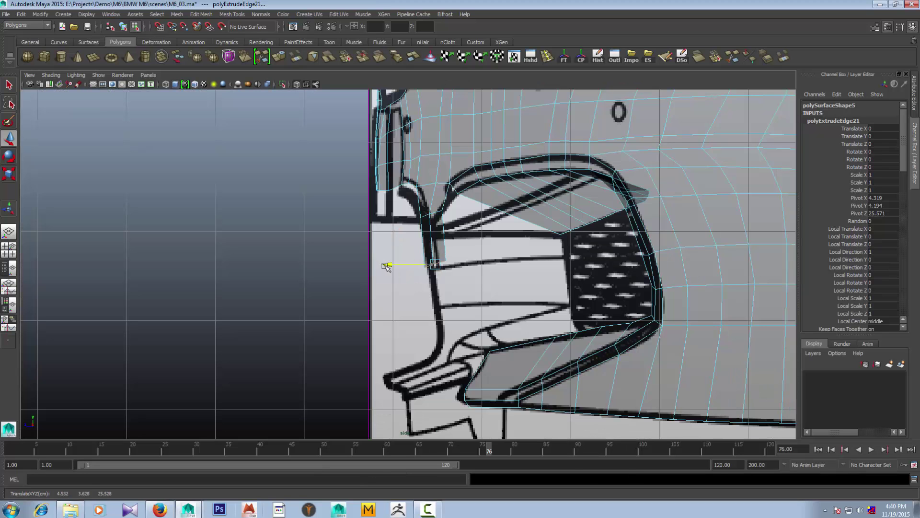
# Extrude the edge again, pull it further down, and align it to the side blueprint
pyautogui.press('space')
pyautogui.press('space')
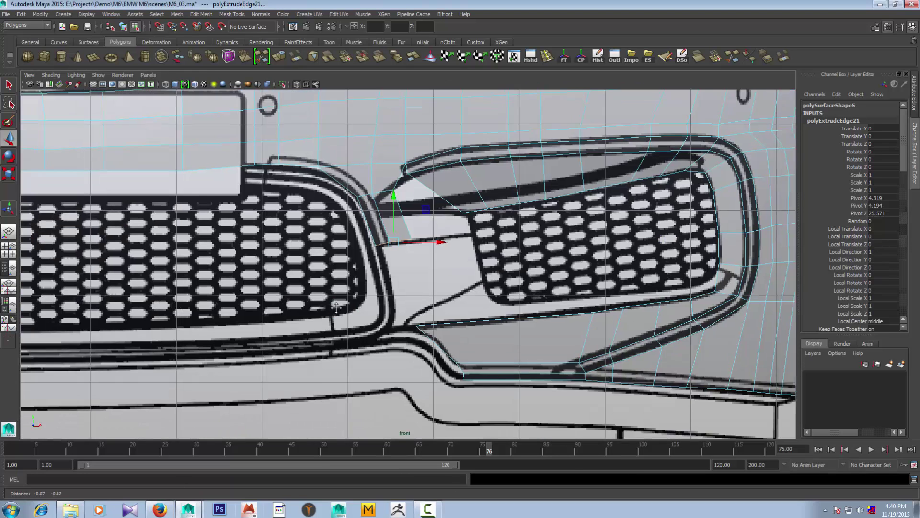
pyautogui.hotkey('ctrl', 'e')
pyautogui.keyDown('alt'); pyautogui.moveTo(336, 308); pyautogui.dragTo(354, 266, button='middle'); pyautogui.keyUp('alt')
pyautogui.moveTo(412, 204); pyautogui.dragTo(422, 266)
pyautogui.press('space')
pyautogui.press('space')
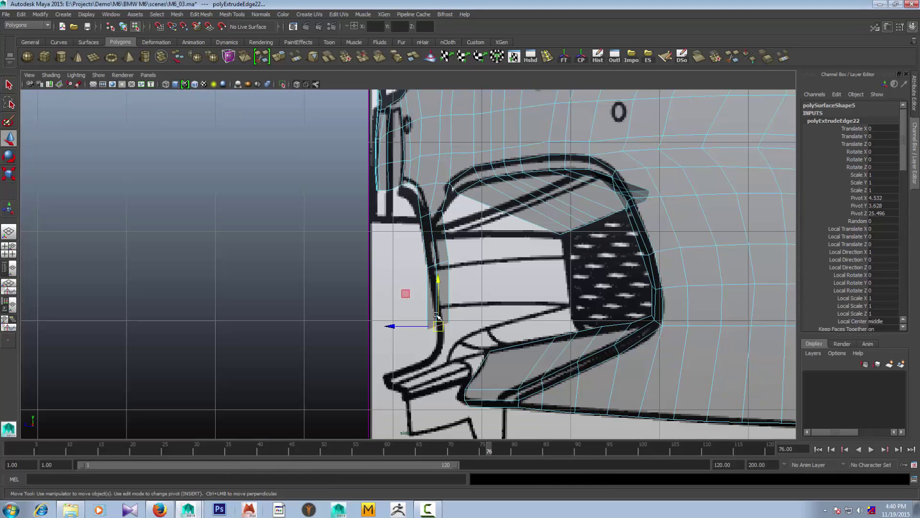
pyautogui.moveTo(406, 326); pyautogui.dragTo(398, 327)
pyautogui.press('space')
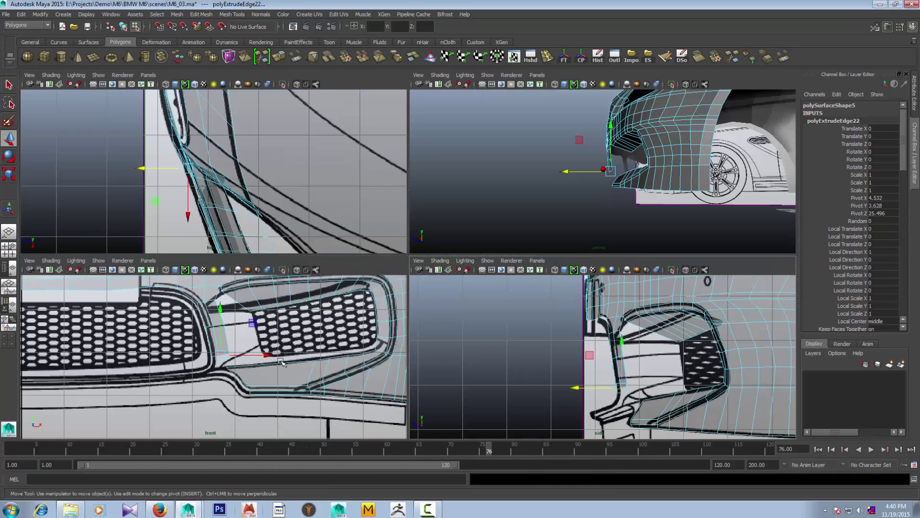
pyautogui.press('space')
# Extrude a third segment down along the front blueprint and slide it back to the side blueprint
pyautogui.keyDown('alt'); pyautogui.moveTo(357, 323); pyautogui.dragTo(356, 296, button='middle'); pyautogui.keyUp('alt')
pyautogui.hotkey('ctrl', 'e')
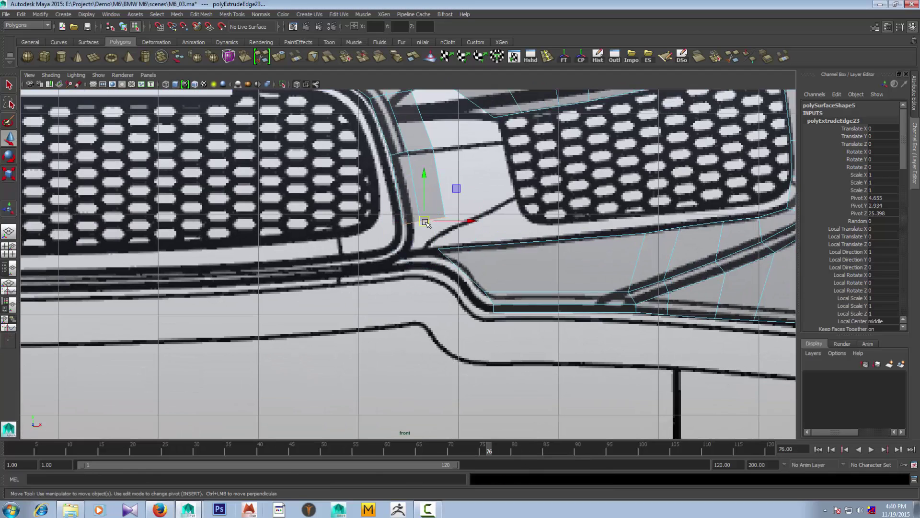
pyautogui.press('w')
pyautogui.moveTo(432, 220); pyautogui.dragTo(423, 257)
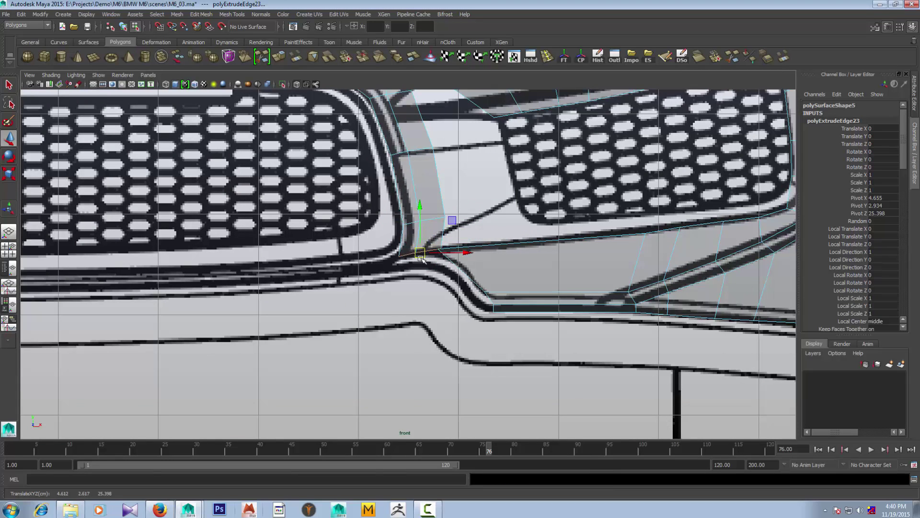
pyautogui.press('space')
pyautogui.press('space')
pyautogui.moveTo(412, 352); pyautogui.dragTo(399, 357)
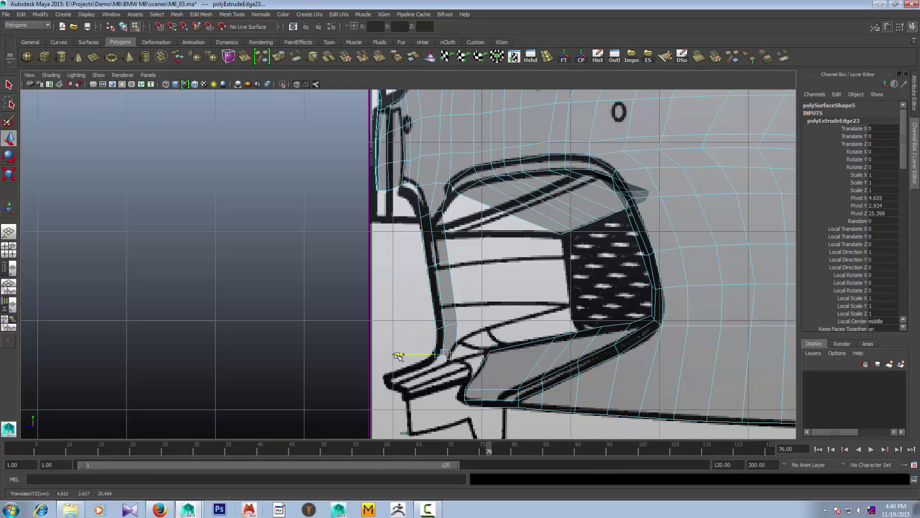
pyautogui.press('space')
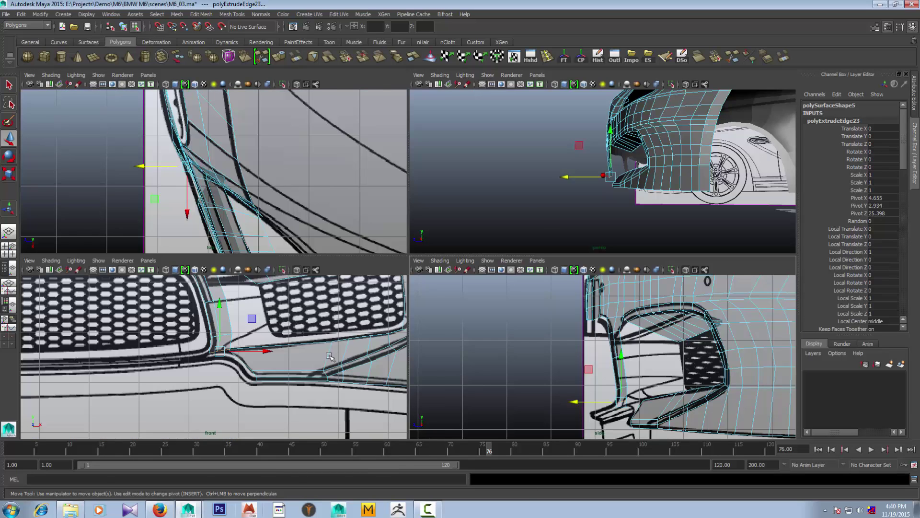
pyautogui.press('space')
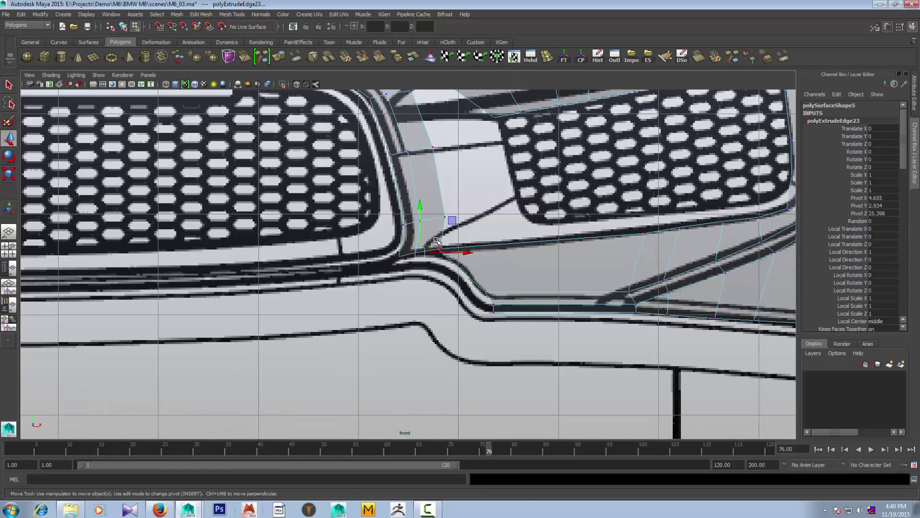
# Select the strip's bottom vertex, inspect it in perspective, and bring up the BMW M6 front photo
pyautogui.click(436, 239)
pyautogui.press('space')
pyautogui.press('space')
pyautogui.click(494, 354)
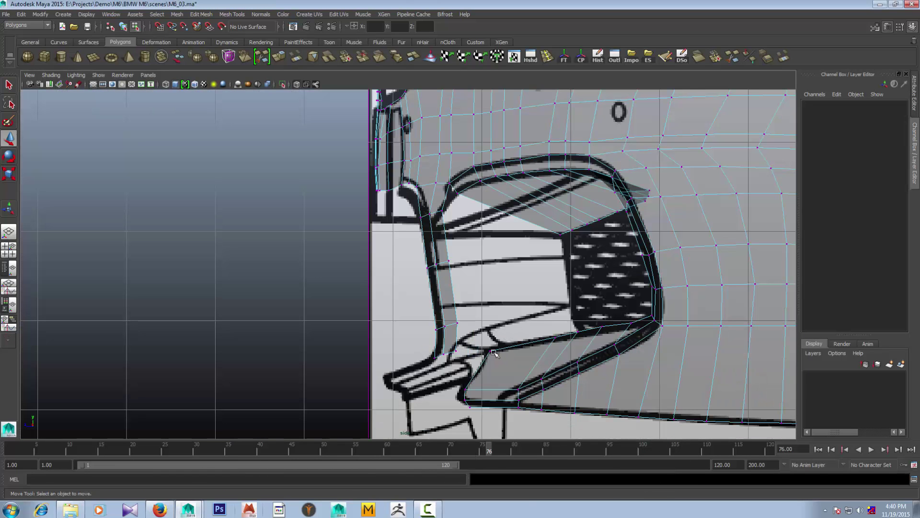
pyautogui.click(454, 350)
pyautogui.press('space')
pyautogui.press('space')
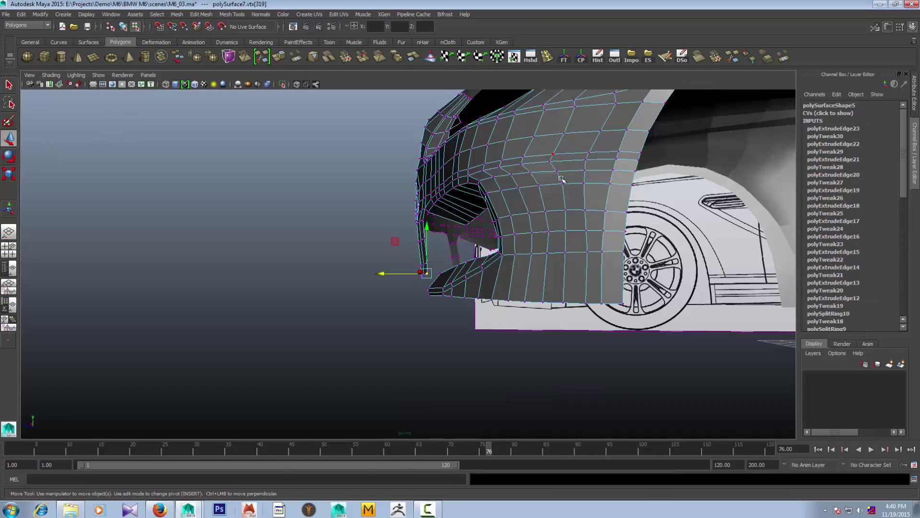
pyautogui.moveTo(479, 288)
pyautogui.keyDown('alt'); pyautogui.mouseDown()
pyautogui.moveTo(598, 295)
pyautogui.moveTo(481, 297)
pyautogui.mouseUp(); pyautogui.keyUp('alt')
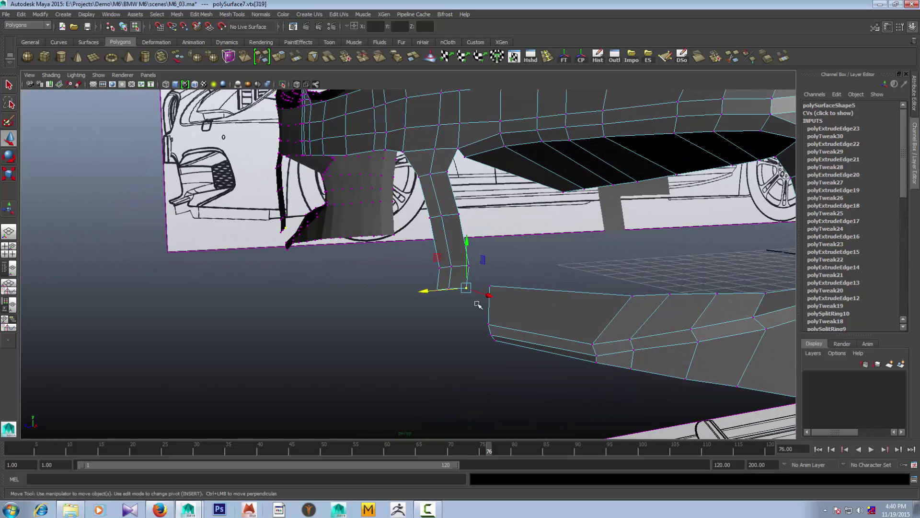
pyautogui.click(166, 510)
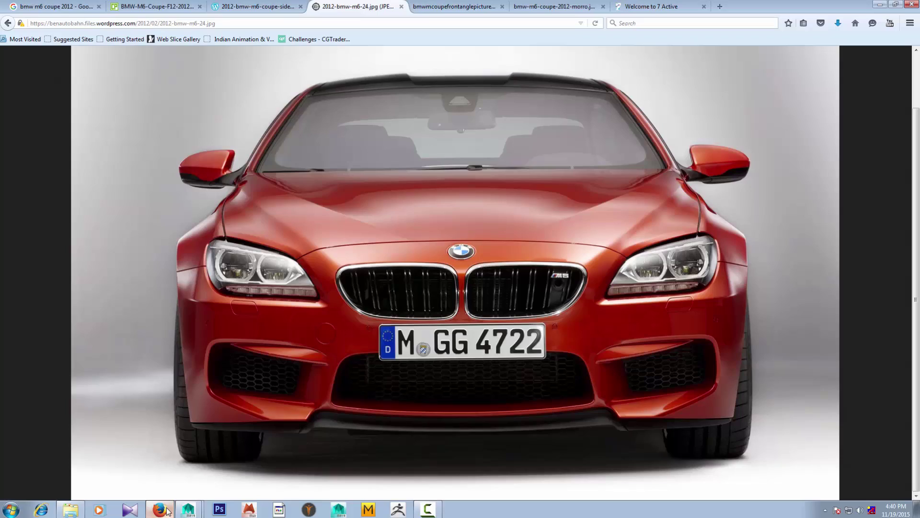
# Back in Maya, frame the grille and move strip vertices down onto the front blueprint line
pyautogui.click(167, 510)
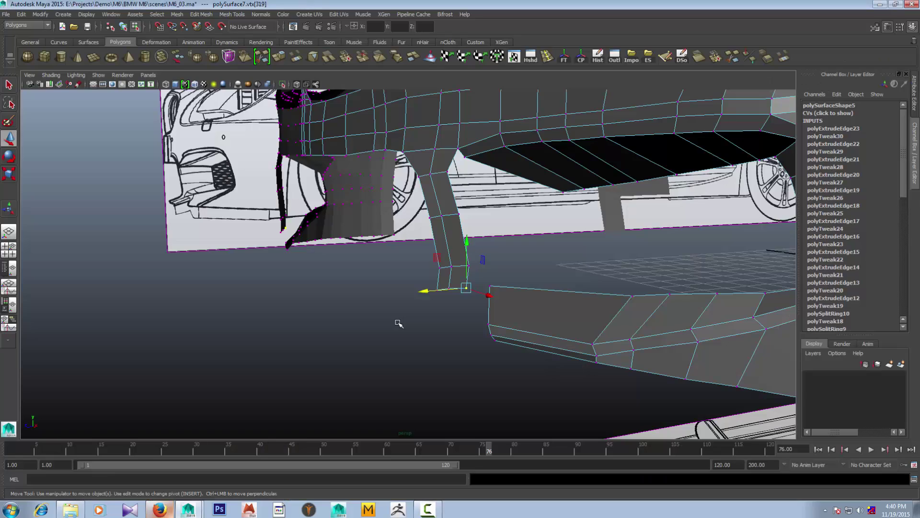
pyautogui.moveTo(425, 334)
pyautogui.keyDown('alt'); pyautogui.mouseDown()
pyautogui.moveTo(496, 333)
pyautogui.moveTo(481, 341)
pyautogui.mouseUp(); pyautogui.keyUp('alt')
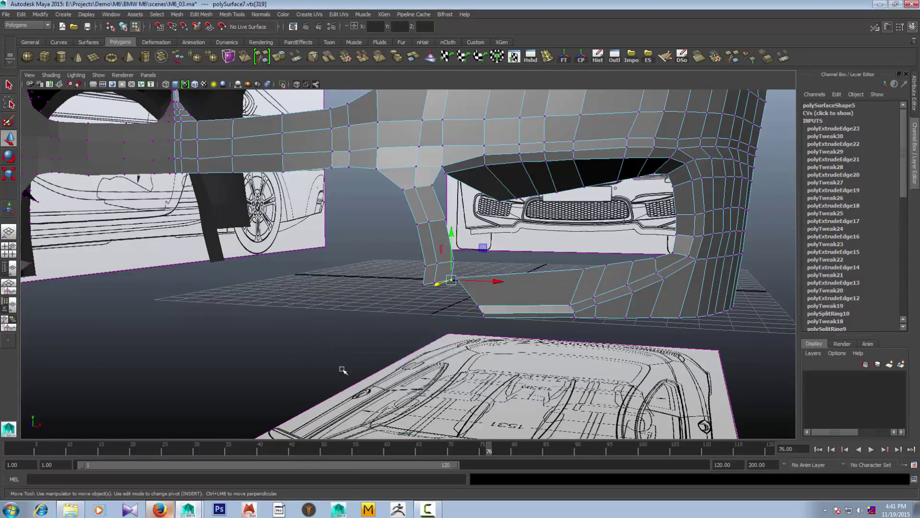
pyautogui.scroll(5, 343, 370)
pyautogui.keyDown('alt'); pyautogui.moveTo(365, 320); pyautogui.dragTo(353, 433, button='middle'); pyautogui.keyUp('alt')
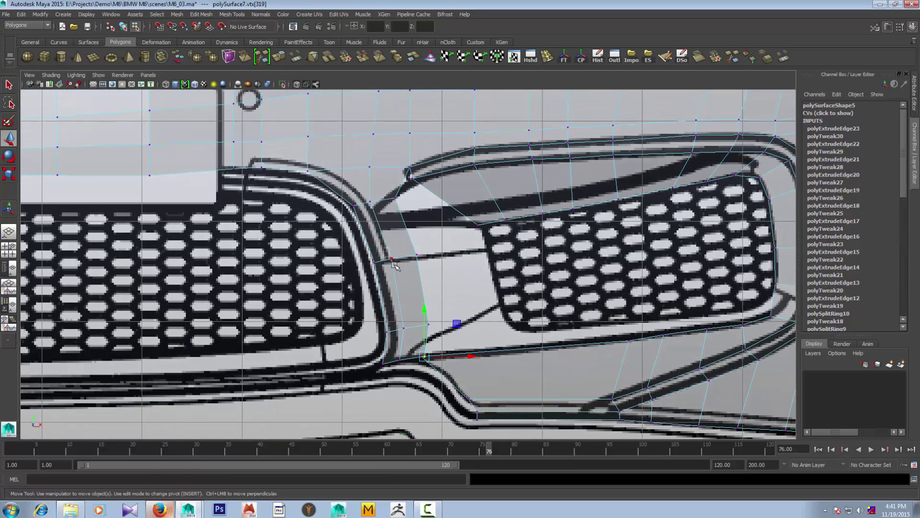
pyautogui.moveTo(392, 259); pyautogui.dragTo(389, 260)
pyautogui.moveTo(404, 329); pyautogui.dragTo(402, 333)
pyautogui.click(396, 198)
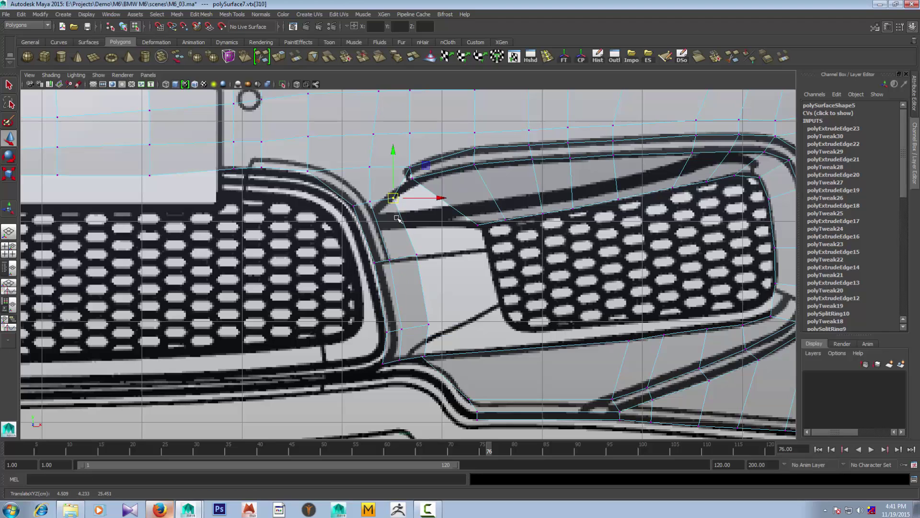
pyautogui.moveTo(396, 198); pyautogui.dragTo(421, 251)
# In the side view, drag the strip's lower, middle and upper vertices onto the intake outline
pyautogui.press('space')
pyautogui.press('space')
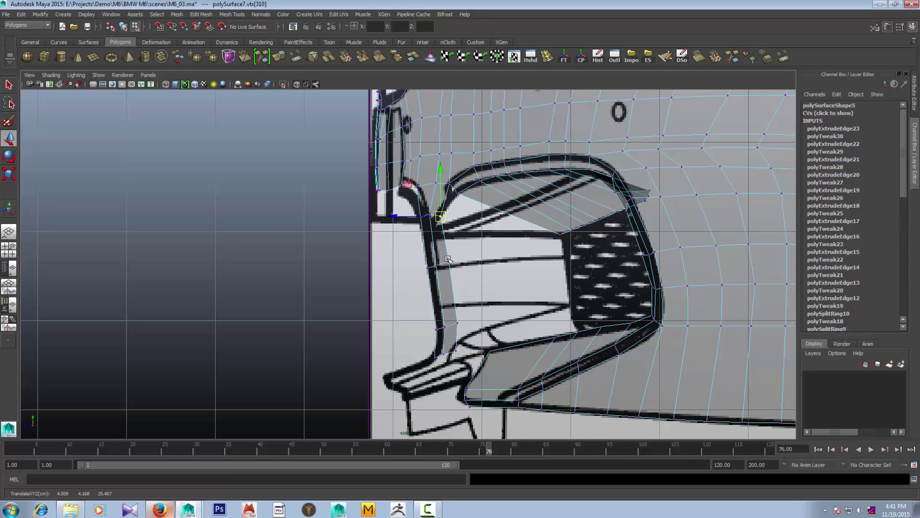
pyautogui.click(457, 322)
pyautogui.moveTo(457, 322); pyautogui.dragTo(485, 352)
pyautogui.click(456, 353)
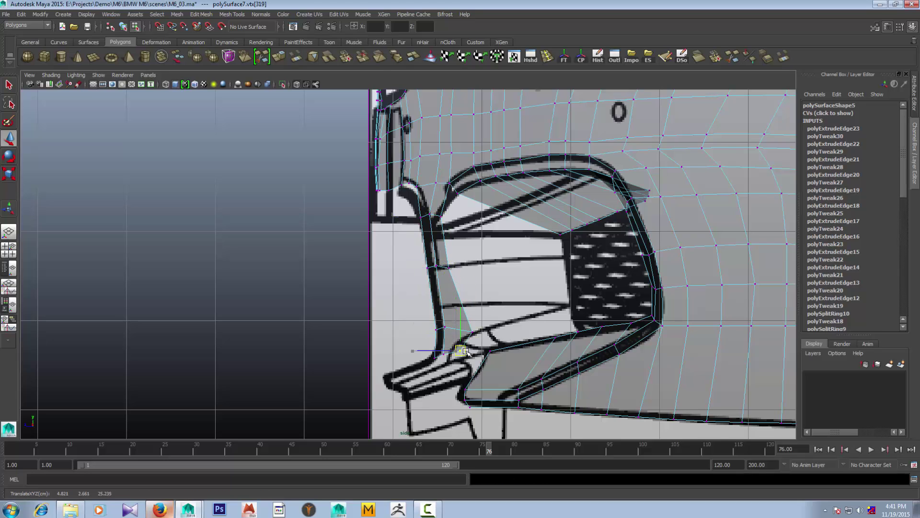
pyautogui.click(449, 269)
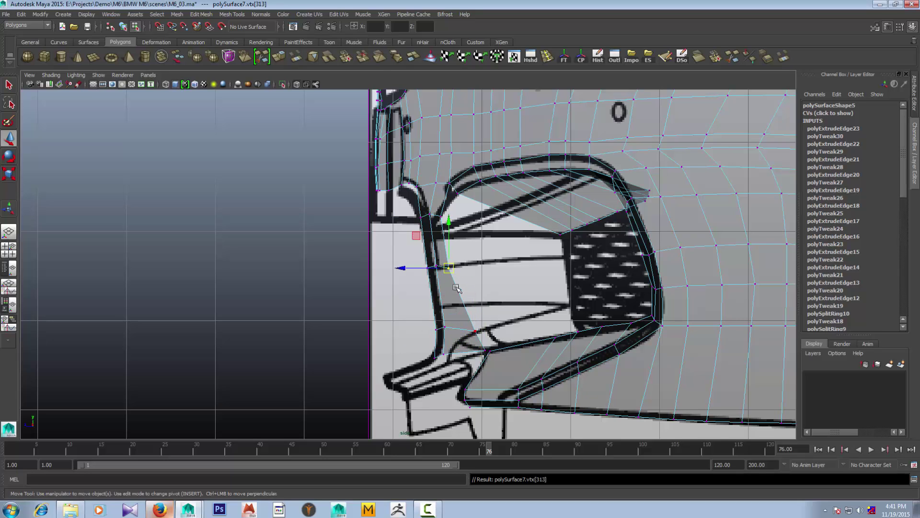
pyautogui.moveTo(449, 268); pyautogui.dragTo(453, 265)
pyautogui.press('Up')
pyautogui.moveTo(442, 218); pyautogui.dragTo(443, 216)
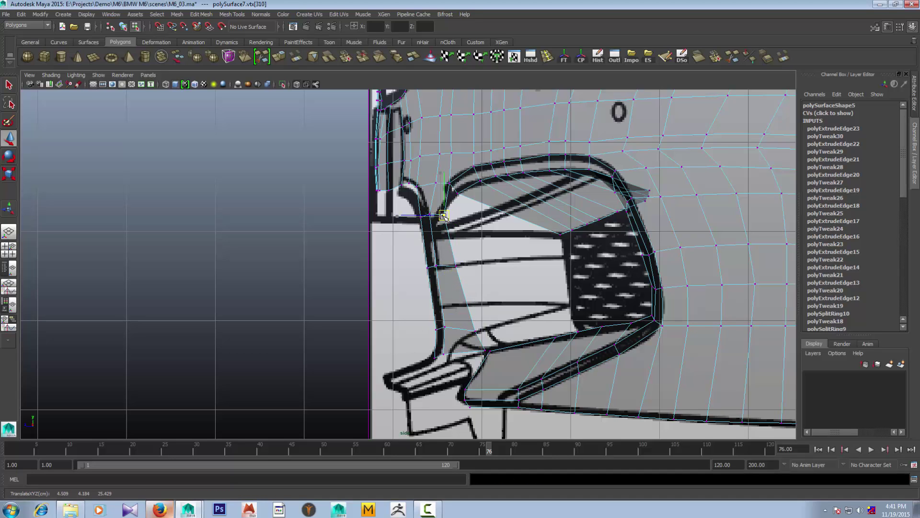
pyautogui.click(484, 351)
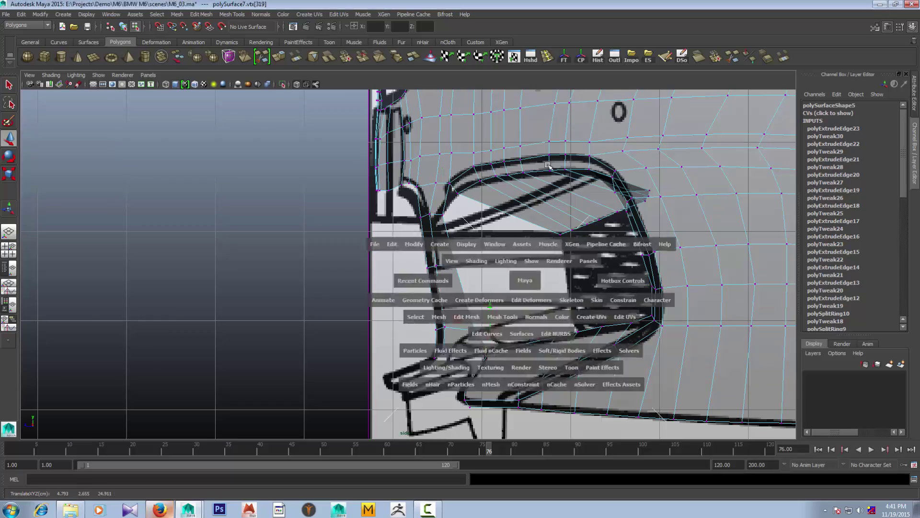
# Raise the strip's top vertex and lower its top-left corner vertex slightly in the front view
pyautogui.moveTo(485, 351)
pyautogui.mouseDown()
pyautogui.moveTo(488, 244)
pyautogui.moveTo(433, 272)
pyautogui.moveTo(431, 222)
pyautogui.mouseUp()
pyautogui.click(410, 245)
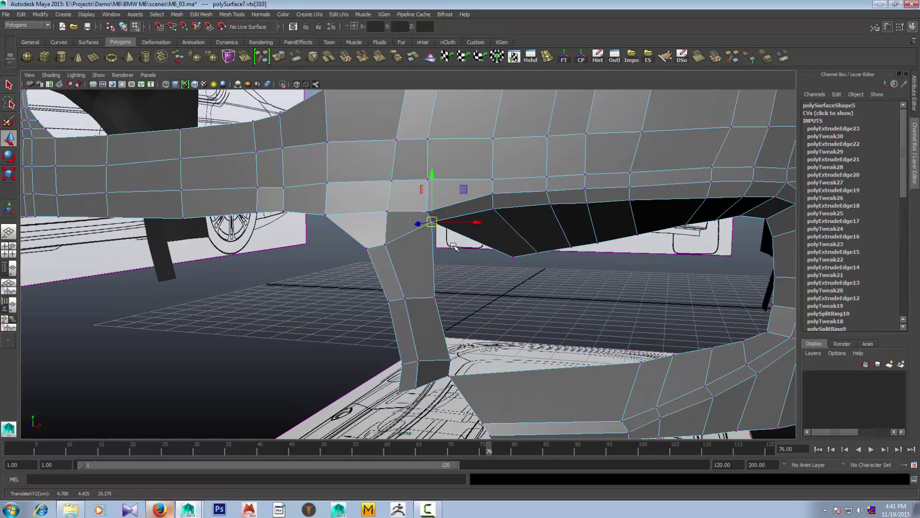
pyautogui.click(384, 245)
pyautogui.press('space')
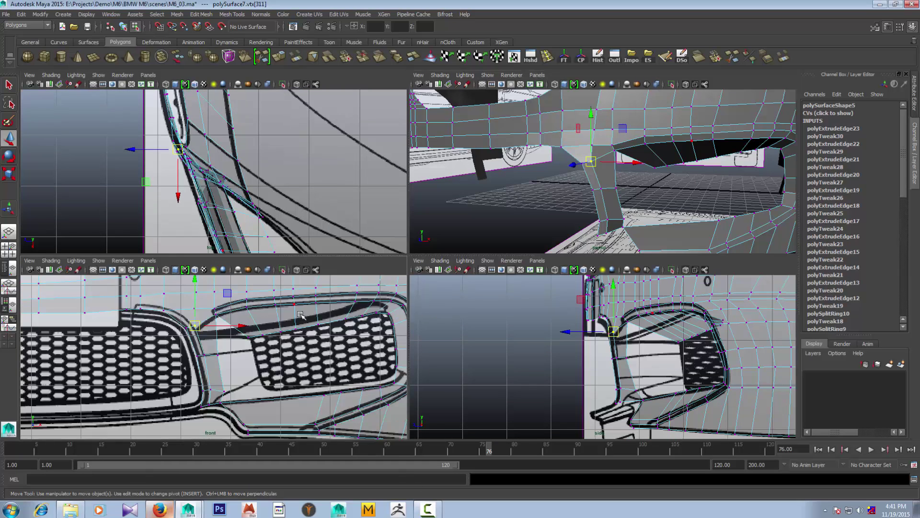
pyautogui.press('space')
pyautogui.moveTo(368, 198); pyautogui.dragTo(371, 203)
pyautogui.press('space')
pyautogui.press('space')
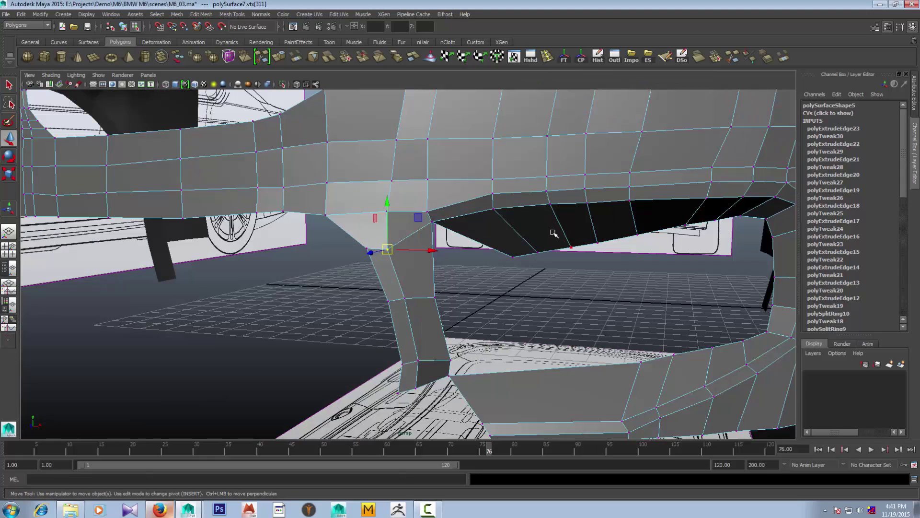
pyautogui.keyDown('alt'); pyautogui.moveTo(555, 232); pyautogui.dragTo(453, 228); pyautogui.keyUp('alt')
pyautogui.click(451, 226)
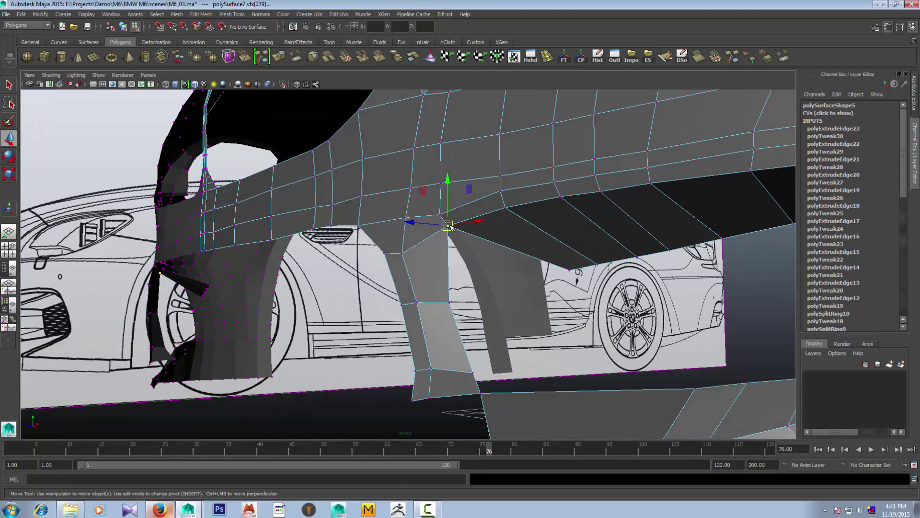
# Merge the two corner vertices and the strip's bottom vertices together
pyautogui.keyDown('shift'); pyautogui.moveTo(448, 190); pyautogui.dragTo(468, 188, button='right'); pyautogui.keyUp('shift')
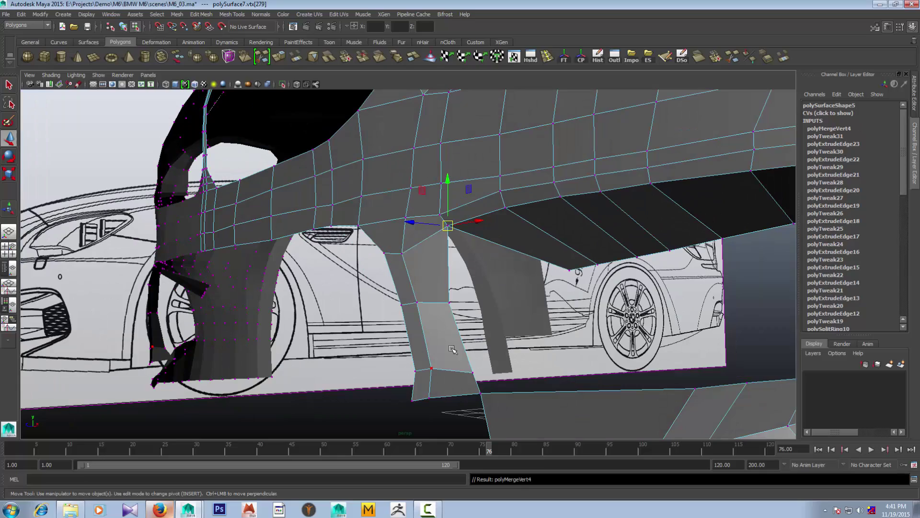
pyautogui.click(477, 393)
pyautogui.press('g')
pyautogui.keyDown('alt'); pyautogui.moveTo(426, 293); pyautogui.dragTo(286, 392); pyautogui.keyUp('alt')
pyautogui.press('F8')
pyautogui.press('space')
pyautogui.press('space')
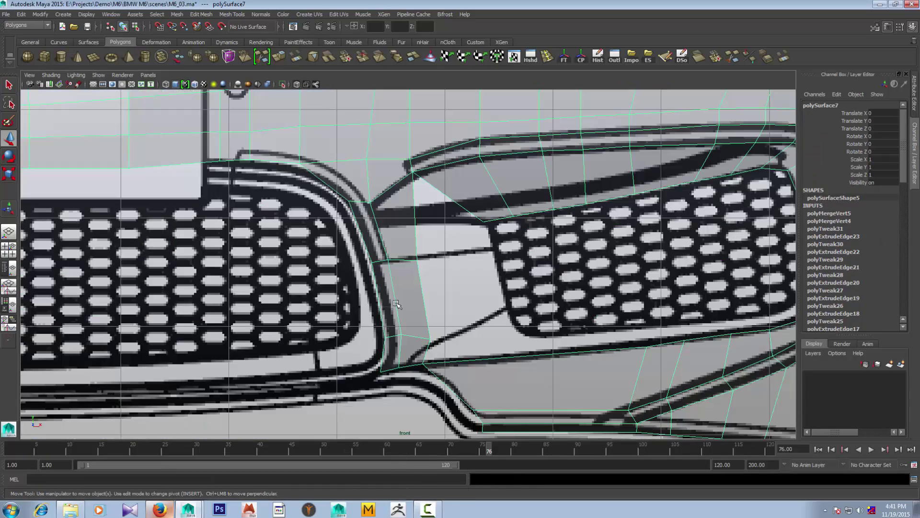
pyautogui.scroll(-3, 374, 321)
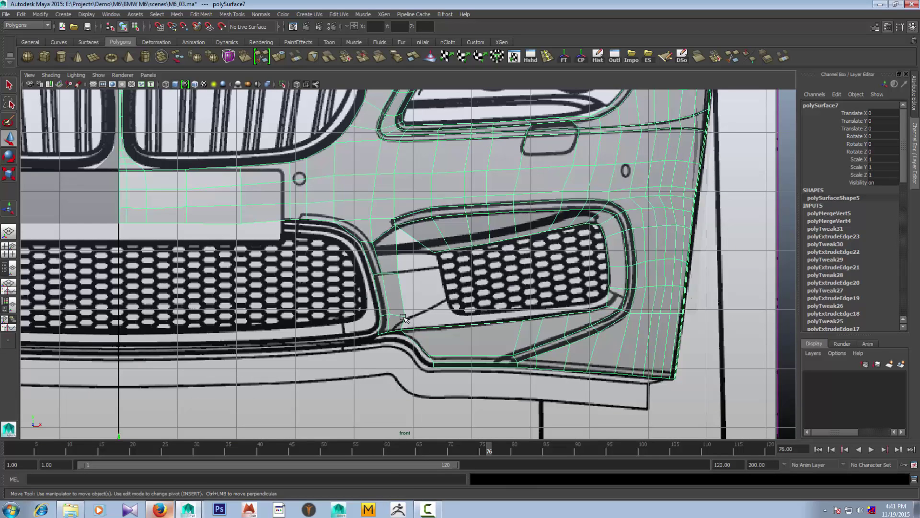
# Move the vertices beside the intake's upper corner onto the blueprint outline
pyautogui.moveTo(404, 318); pyautogui.dragTo(369, 290, button='right')
pyautogui.click(400, 317)
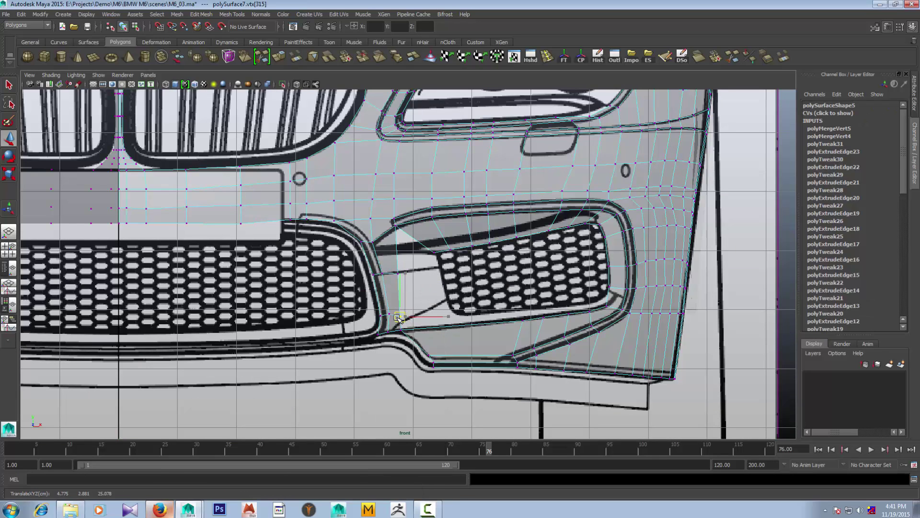
pyautogui.moveTo(399, 318); pyautogui.dragTo(416, 315)
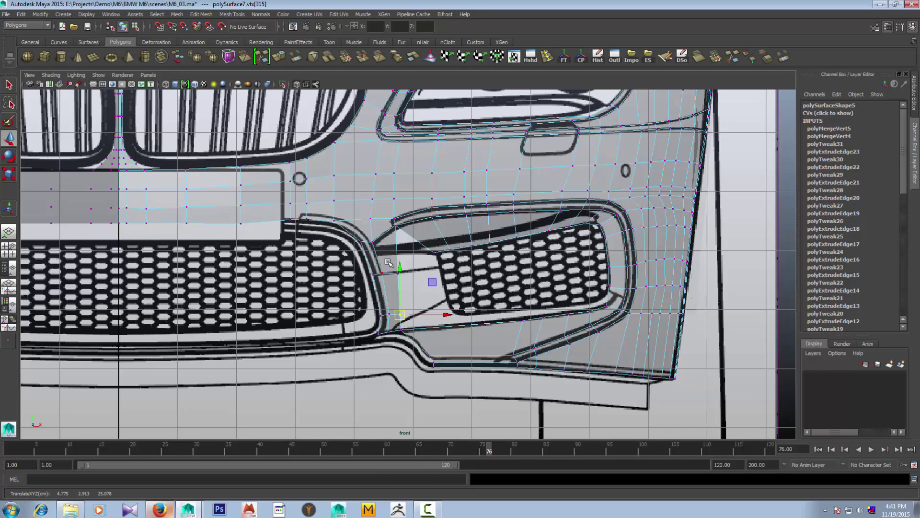
pyautogui.click(382, 244)
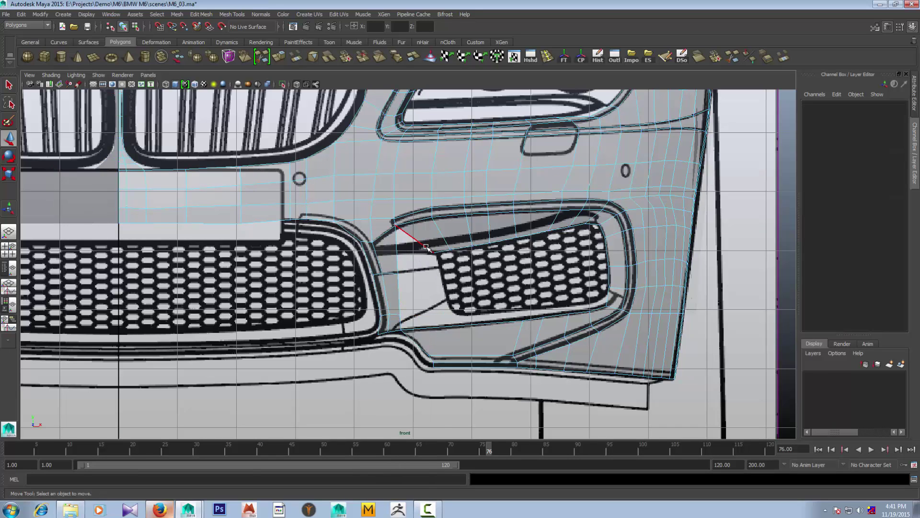
pyautogui.click(433, 252)
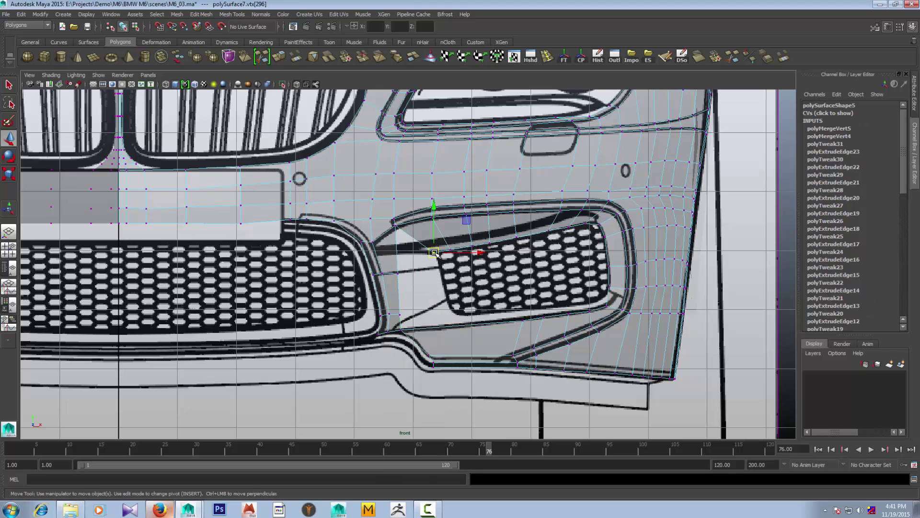
pyautogui.moveTo(435, 253); pyautogui.dragTo(399, 275)
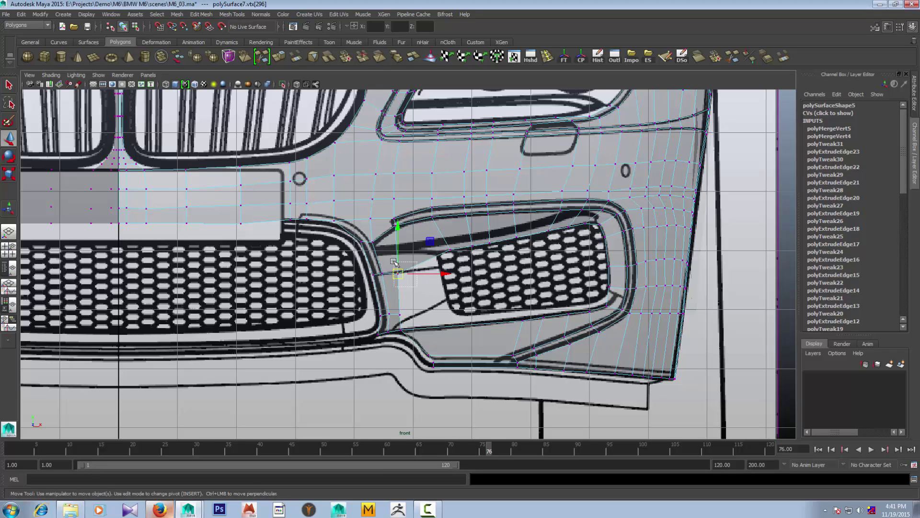
pyautogui.keyDown('shift'); pyautogui.moveTo(398, 274); pyautogui.dragTo(398, 335, button='right'); pyautogui.keyUp('shift')
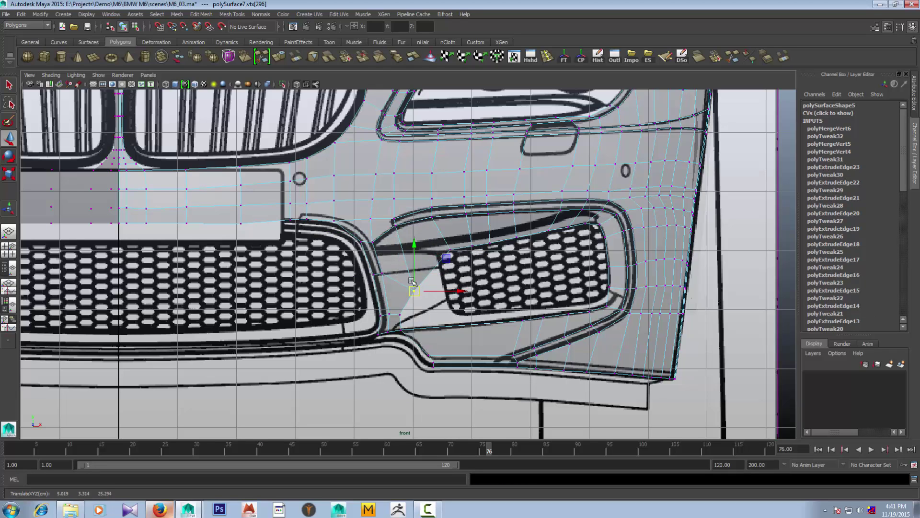
pyautogui.moveTo(416, 291)
pyautogui.mouseDown()
pyautogui.moveTo(401, 253)
pyautogui.moveTo(471, 375)
pyautogui.mouseUp()
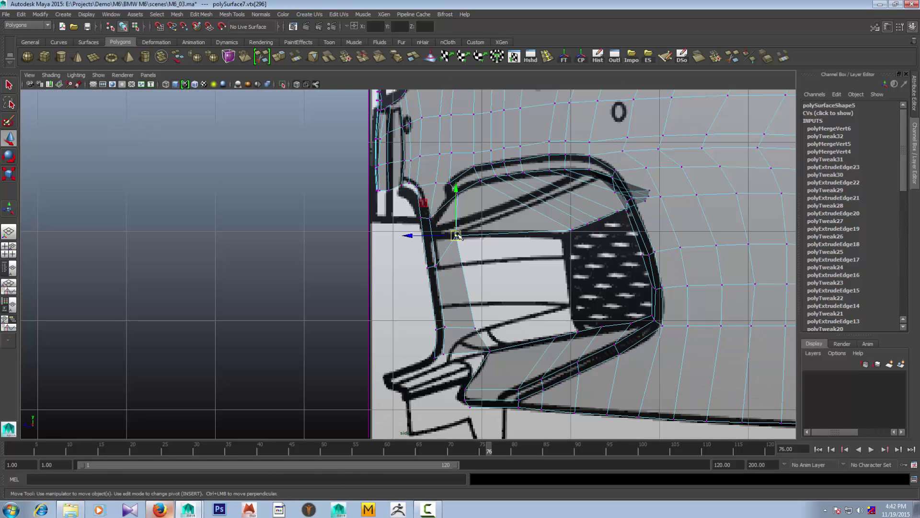
pyautogui.moveTo(457, 235); pyautogui.dragTo(431, 268)
# Slide the intake's lower corner vertices along X so the strip meets the lower lip
pyautogui.press('space')
pyautogui.press('space')
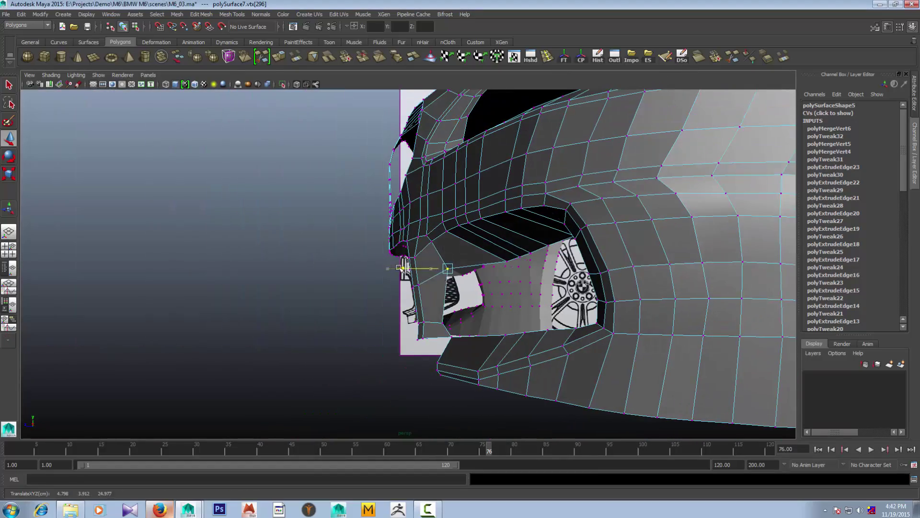
pyautogui.moveTo(439, 312)
pyautogui.keyDown('alt'); pyautogui.mouseDown()
pyautogui.moveTo(439, 322)
pyautogui.moveTo(481, 325)
pyautogui.mouseUp(); pyautogui.keyUp('alt')
pyautogui.moveTo(472, 271)
pyautogui.keyDown('alt'); pyautogui.mouseDown()
pyautogui.moveTo(421, 268)
pyautogui.moveTo(468, 269)
pyautogui.mouseUp(); pyautogui.keyUp('alt')
pyautogui.click(422, 267)
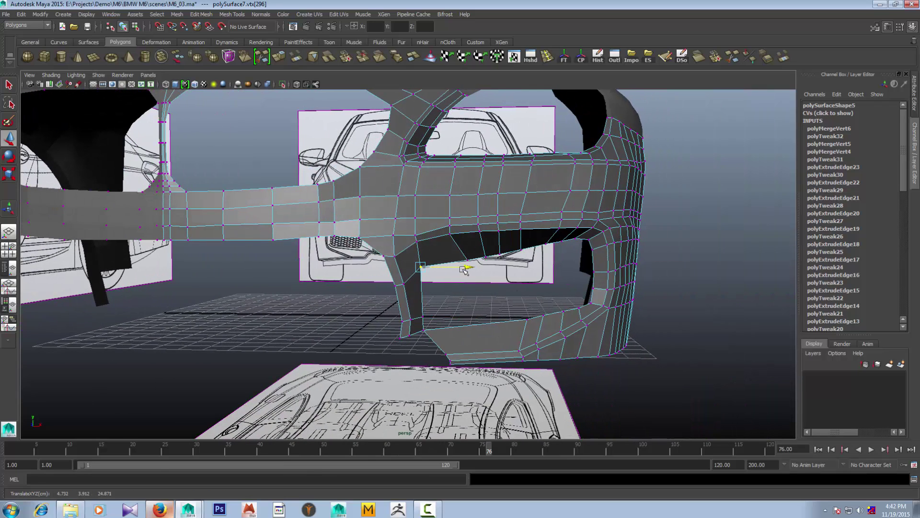
pyautogui.click(424, 316)
pyautogui.moveTo(463, 317); pyautogui.dragTo(471, 316)
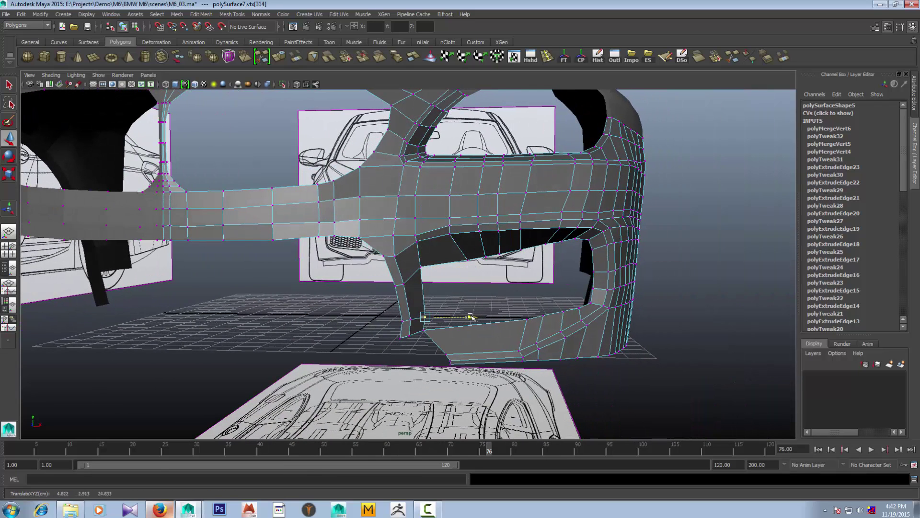
pyautogui.keyDown('alt'); pyautogui.moveTo(457, 286); pyautogui.dragTo(497, 325); pyautogui.keyUp('alt')
pyautogui.press('space')
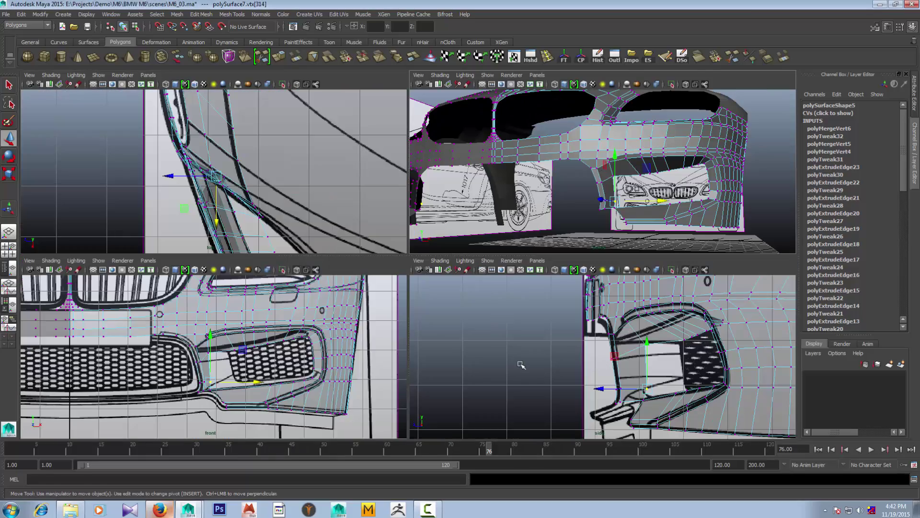
pyautogui.press('space')
pyautogui.moveTo(463, 261); pyautogui.dragTo(479, 245, button='right')
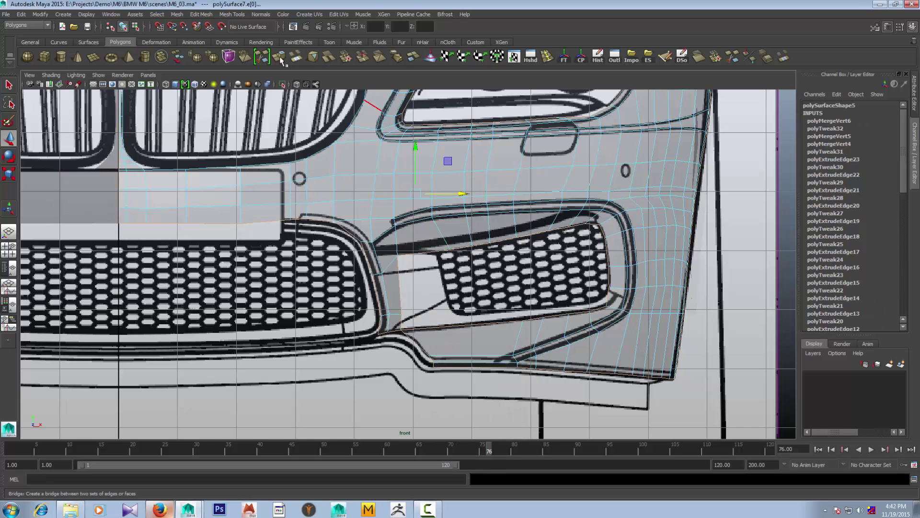
# Discard the accidental extrusion and merge the corner vertices beside the intake
pyautogui.hotkey('ctrl', 'e')
pyautogui.press('space')
pyautogui.press('space')
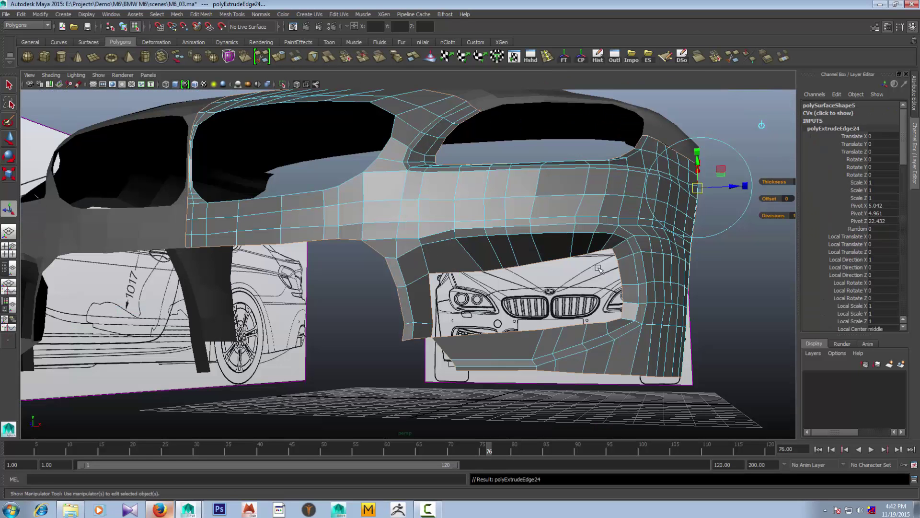
pyautogui.click(599, 270)
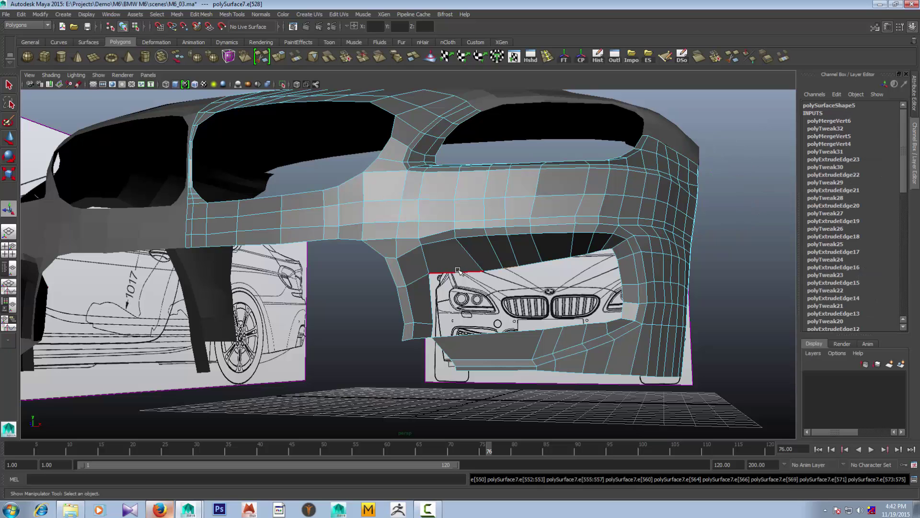
pyautogui.moveTo(451, 277); pyautogui.dragTo(417, 279, button='right')
pyautogui.scroll(3, 434, 326)
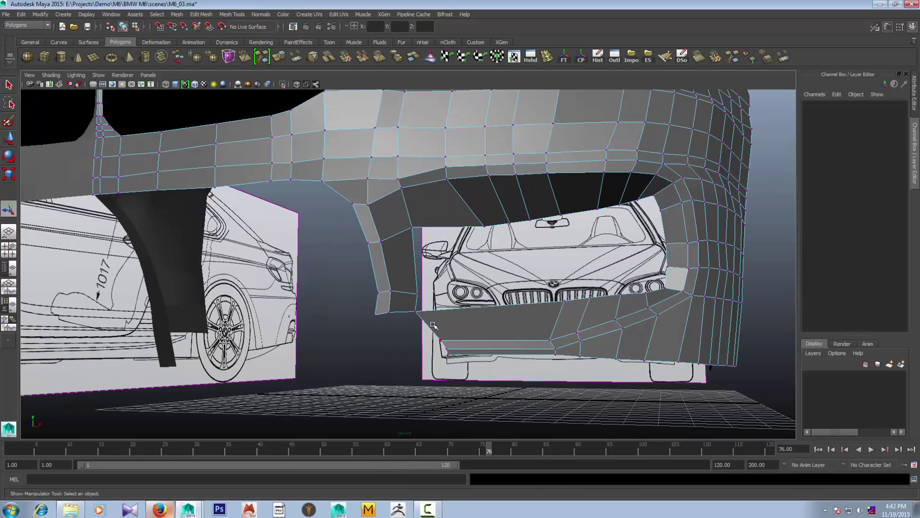
pyautogui.moveTo(410, 311); pyautogui.dragTo(409, 309)
pyautogui.keyDown('shift'); pyautogui.moveTo(413, 312); pyautogui.dragTo(413, 365, button='right'); pyautogui.keyUp('shift')
pyautogui.press('w')
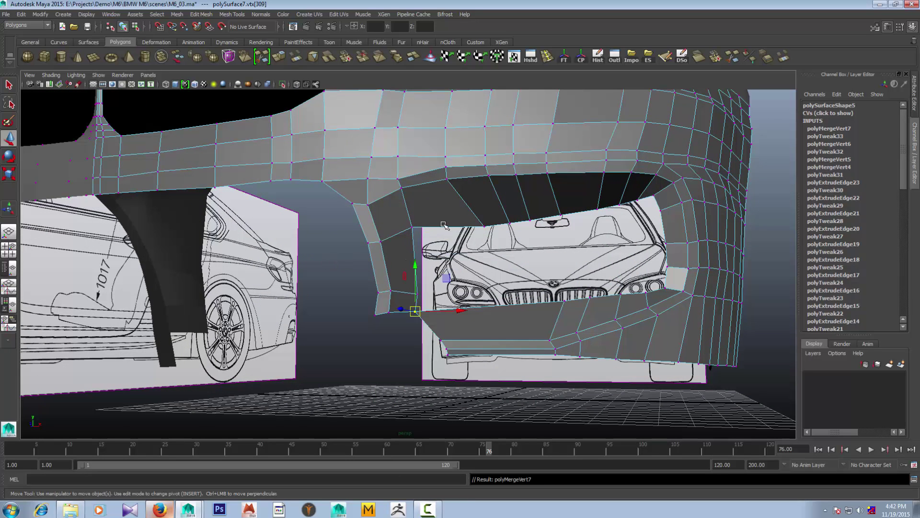
# Merge the stray vertex on the intake opening into its neighbouring corner
pyautogui.moveTo(442, 219); pyautogui.dragTo(438, 191, button='right')
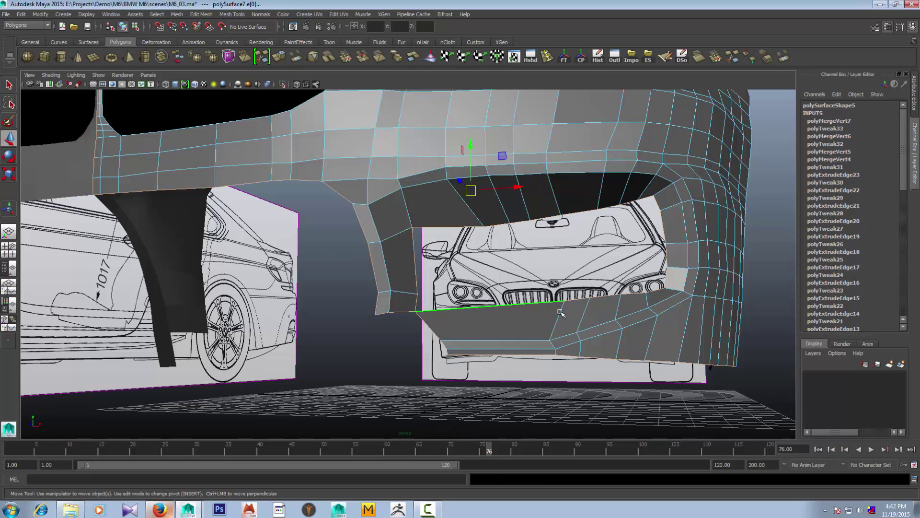
pyautogui.keyDown('alt'); pyautogui.moveTo(559, 311); pyautogui.dragTo(561, 314); pyautogui.keyUp('alt')
pyautogui.moveTo(576, 177); pyautogui.dragTo(529, 163, button='right')
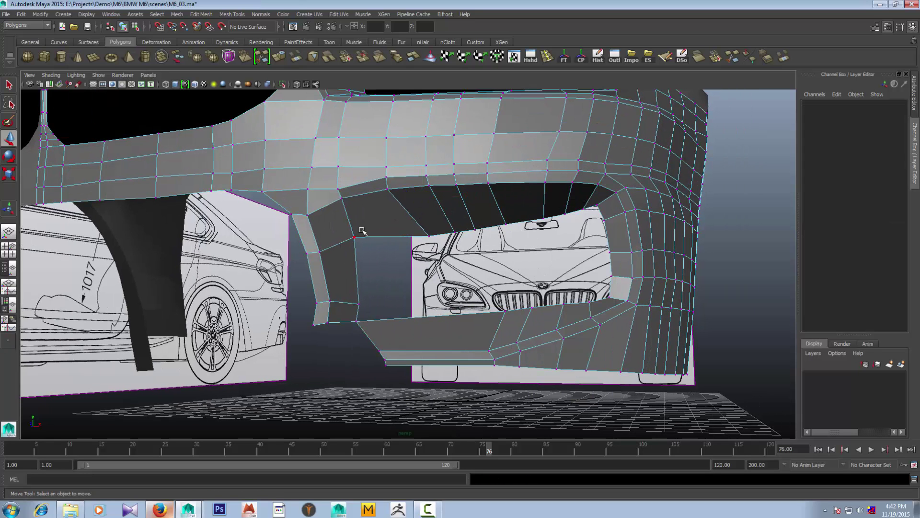
pyautogui.click(362, 231)
pyautogui.keyDown('shift'); pyautogui.moveTo(357, 231); pyautogui.dragTo(330, 194, button='right'); pyautogui.keyUp('shift')
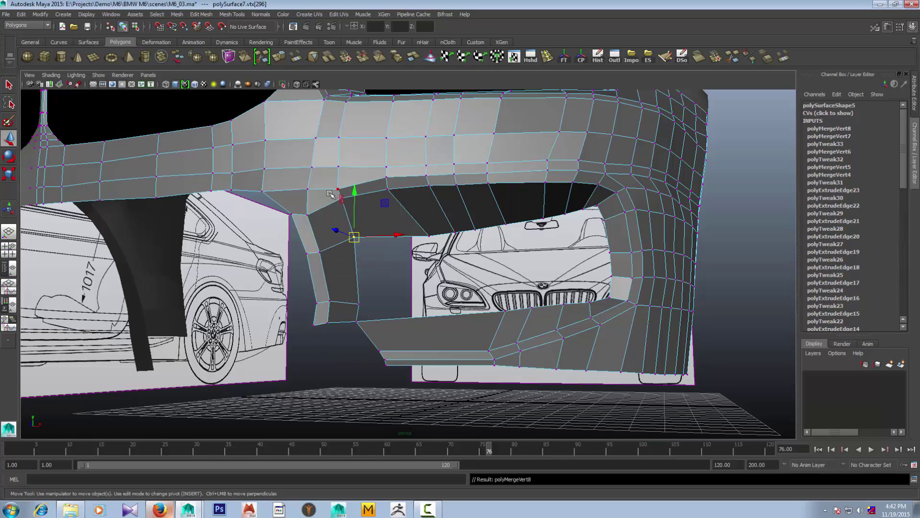
pyautogui.moveTo(354, 237); pyautogui.dragTo(338, 190)
pyautogui.moveTo(380, 216)
pyautogui.keyDown('alt'); pyautogui.mouseDown()
pyautogui.moveTo(331, 232)
pyautogui.moveTo(374, 201)
pyautogui.moveTo(342, 187)
pyautogui.mouseUp(); pyautogui.keyUp('alt')
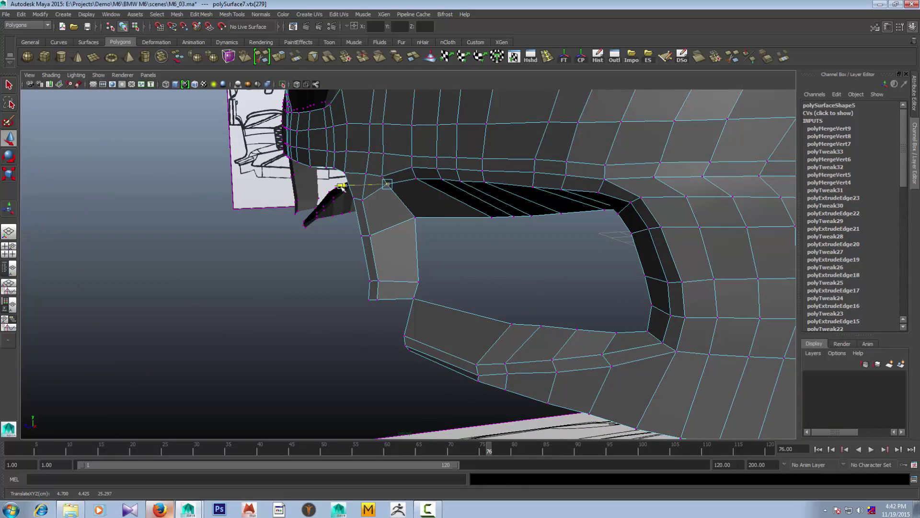
pyautogui.scroll(-5, 451, 206)
# Select an intake edge and inspect the welded corner in perspective
pyautogui.moveTo(462, 201)
pyautogui.mouseDown(button='right')
pyautogui.moveTo(508, 195)
pyautogui.moveTo(489, 162)
pyautogui.mouseUp(button='right')
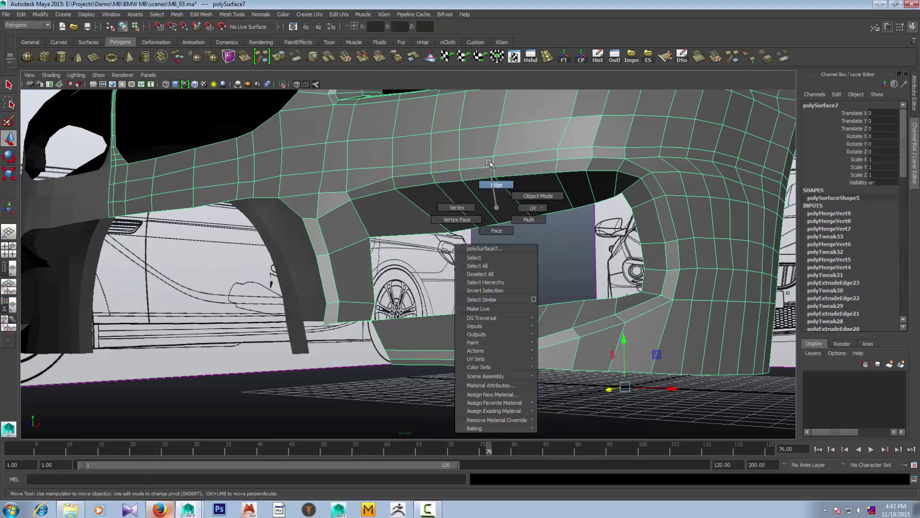
pyautogui.click(499, 211)
pyautogui.keyDown('alt'); pyautogui.moveTo(478, 271); pyautogui.dragTo(431, 268); pyautogui.keyUp('alt')
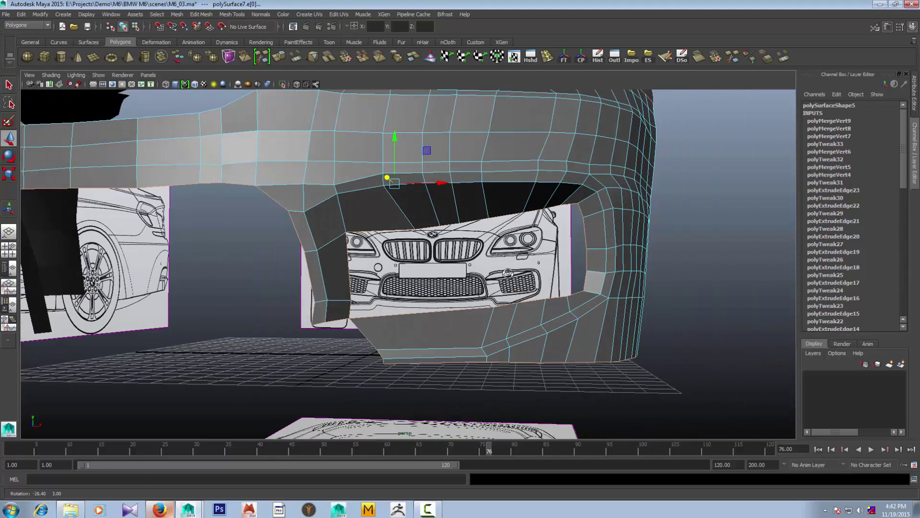
pyautogui.click(547, 288)
pyautogui.keyDown('alt'); pyautogui.moveTo(460, 329); pyautogui.dragTo(477, 292); pyautogui.keyUp('alt')
# Maximise the front view, zoom onto the fog-light intake and select its lower edge
pyautogui.press('space')
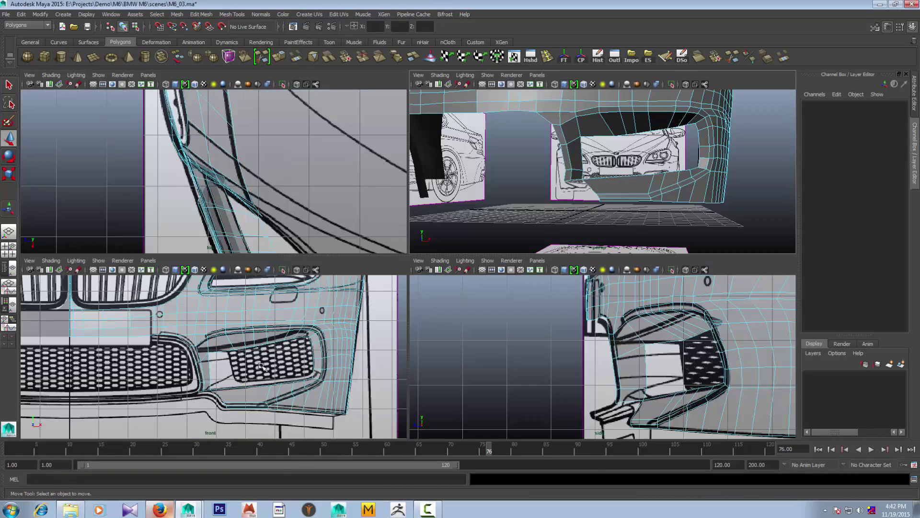
pyautogui.press('space')
pyautogui.scroll(2, 360, 331)
pyautogui.scroll(2, 359, 326)
pyautogui.scroll(2, 357, 297)
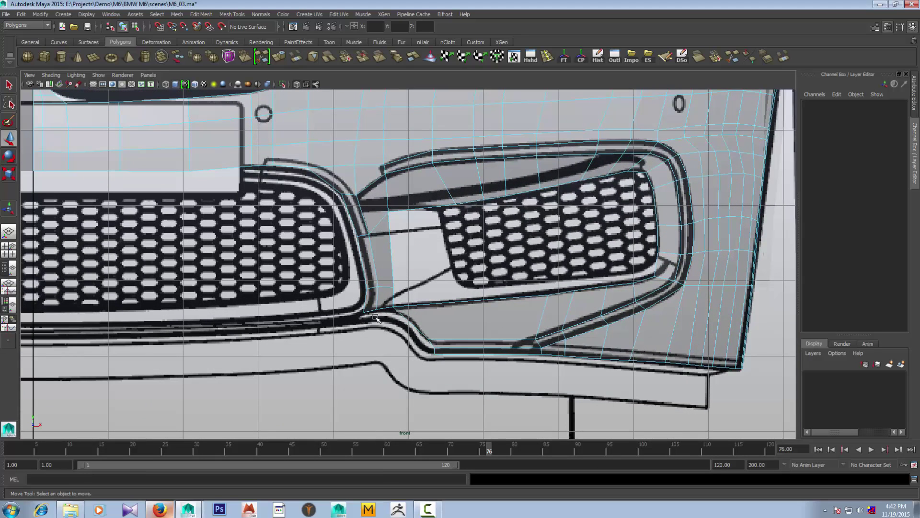
pyautogui.scroll(1, 393, 327)
pyautogui.moveTo(411, 307); pyautogui.dragTo(421, 268, button='right')
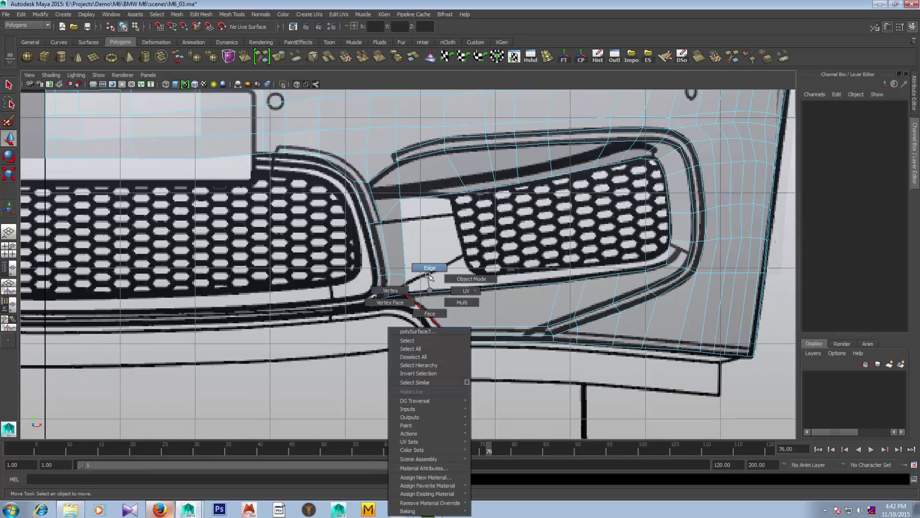
pyautogui.click(379, 299)
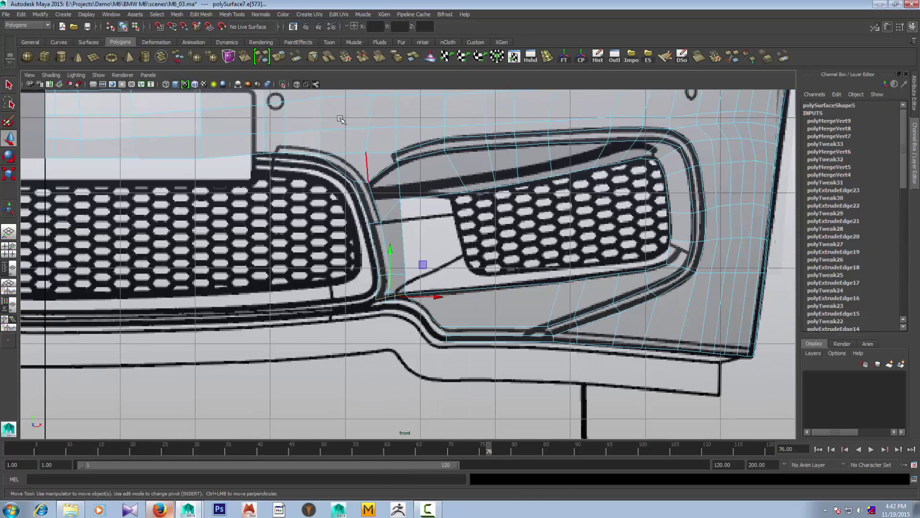
# Extrude the intake's lower edge into a lip and nudge its vertices onto the blueprint line
pyautogui.click(279, 57)
pyautogui.scroll(2, 405, 267)
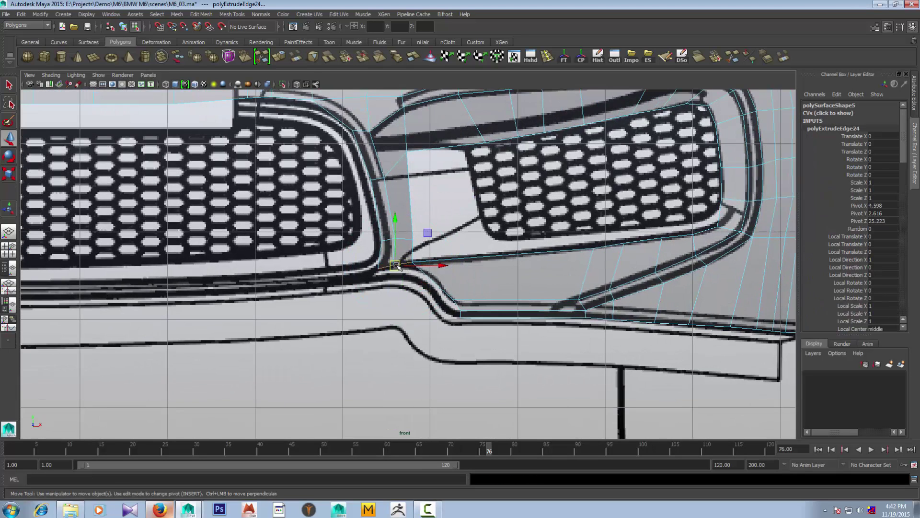
pyautogui.moveTo(405, 267); pyautogui.dragTo(371, 290)
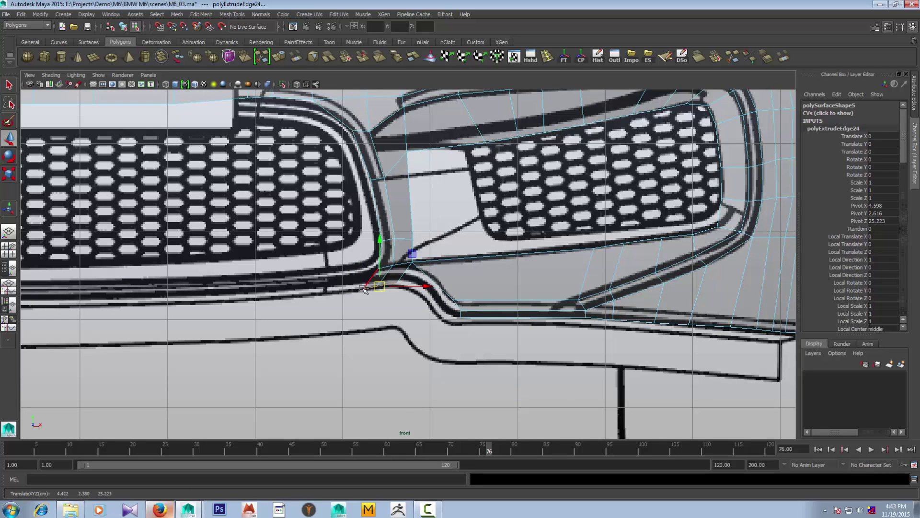
pyautogui.moveTo(365, 288); pyautogui.dragTo(348, 288, button='right')
pyautogui.scroll(2, 350, 290)
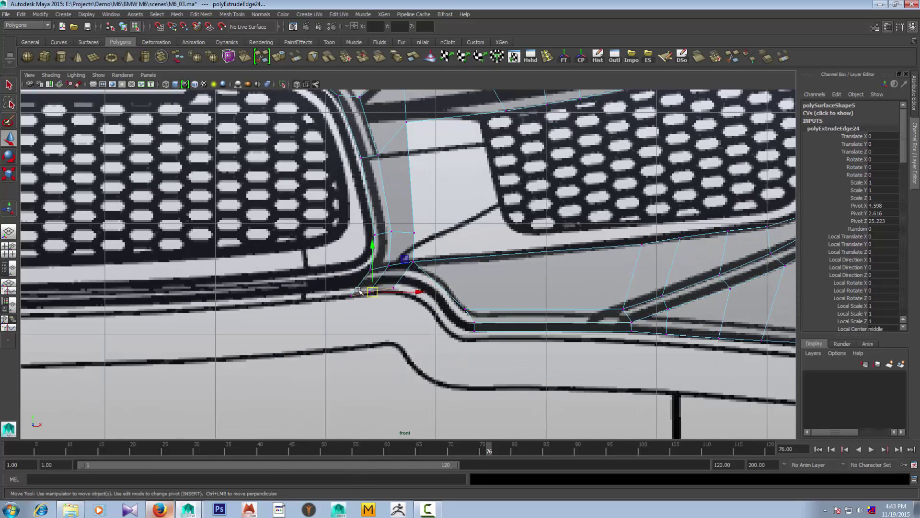
pyautogui.click(351, 296)
pyautogui.click(369, 292)
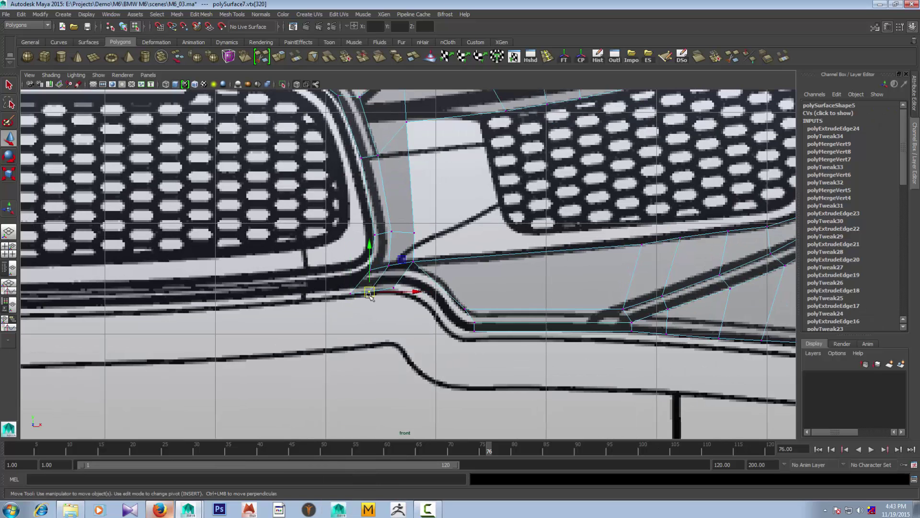
pyautogui.click(394, 288)
pyautogui.moveTo(395, 291); pyautogui.dragTo(393, 293)
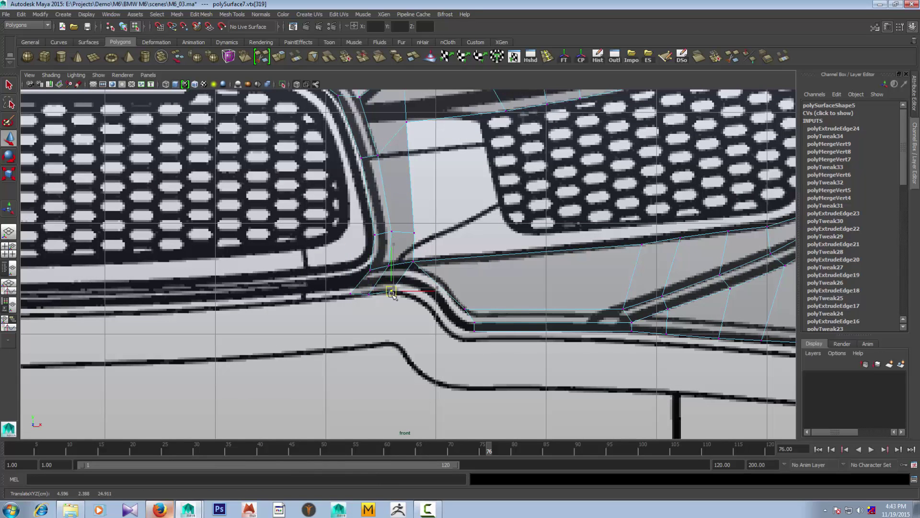
# Move the lip vertex forward to the side-blueprint lip tip, save, and delete all history
pyautogui.click(365, 290)
pyautogui.press('space')
pyautogui.press('space')
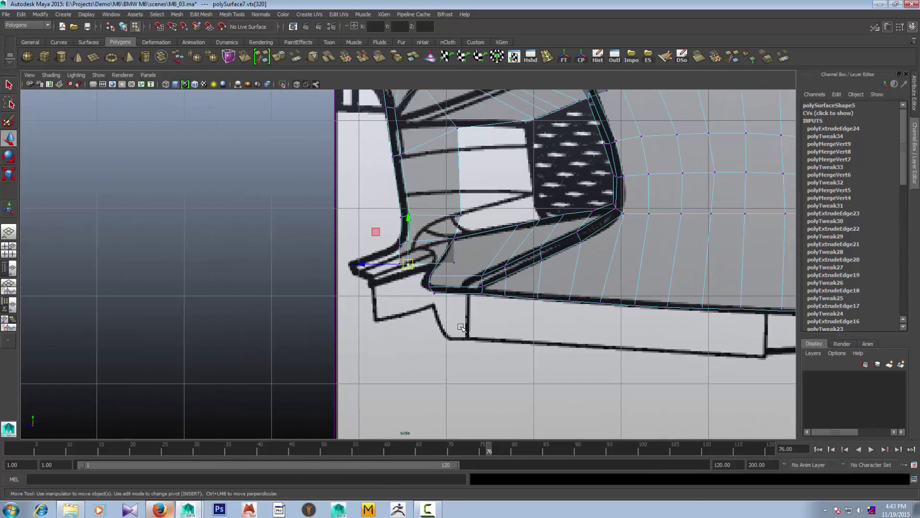
pyautogui.scroll(2, 461, 328)
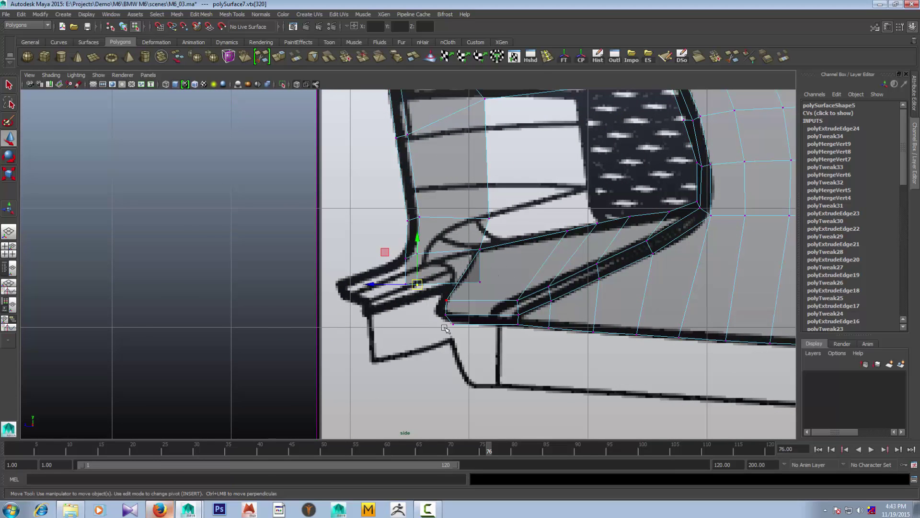
pyautogui.press('space')
pyautogui.press('space')
pyautogui.moveTo(373, 285); pyautogui.dragTo(355, 283)
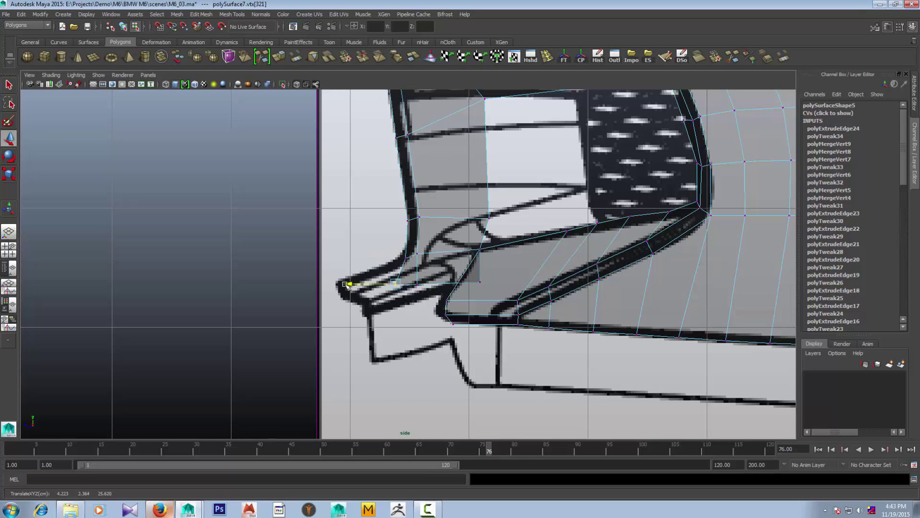
pyautogui.hotkey('ctrl', 'z')
pyautogui.click(480, 281)
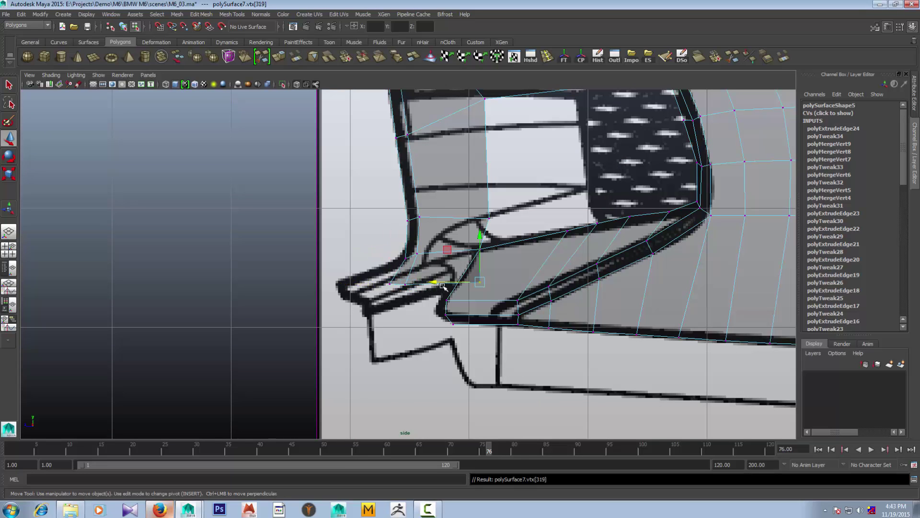
pyautogui.moveTo(434, 282); pyautogui.dragTo(392, 282)
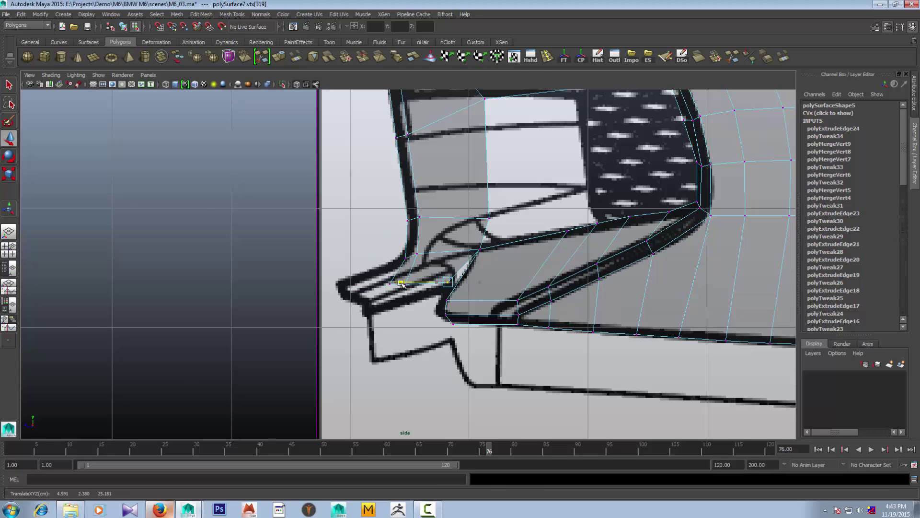
pyautogui.press('space')
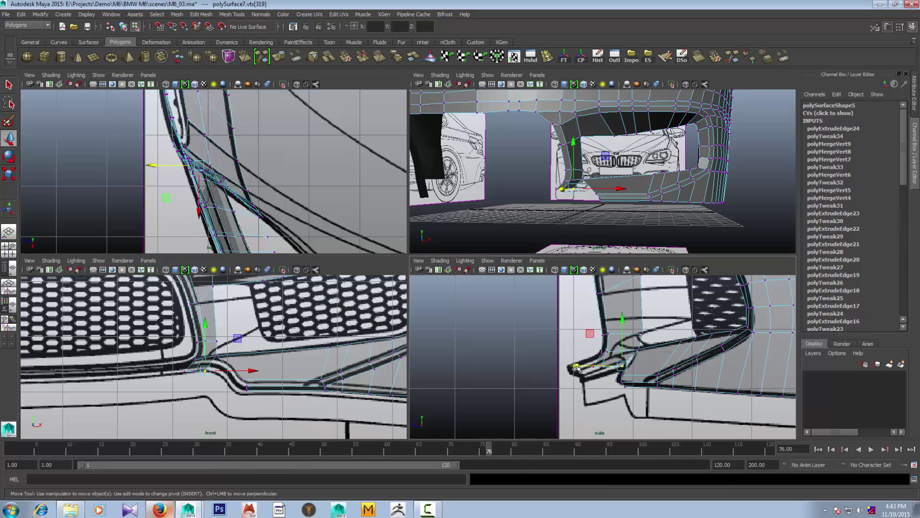
pyautogui.hotkey('ctrl', 's')
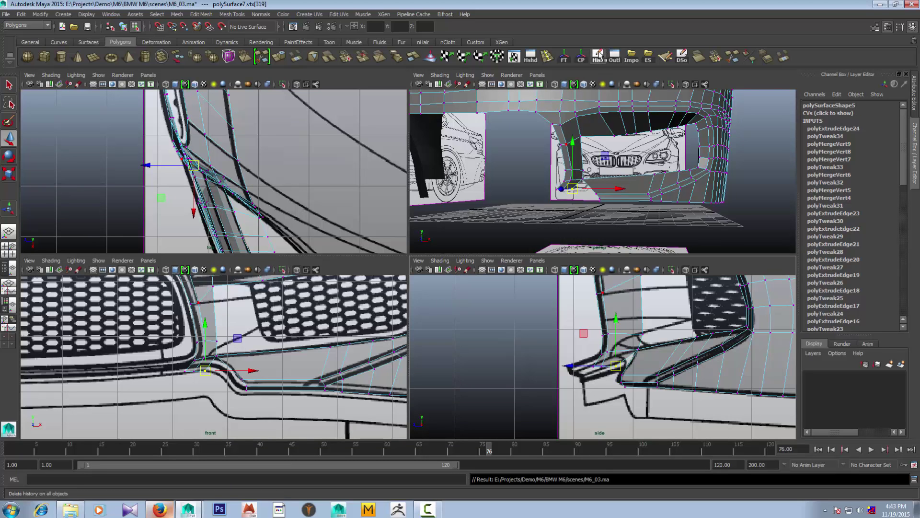
pyautogui.click(599, 55)
# In the front view, extrude the lower edge at the intake's inner corner and pull it sideways
pyautogui.press('space')
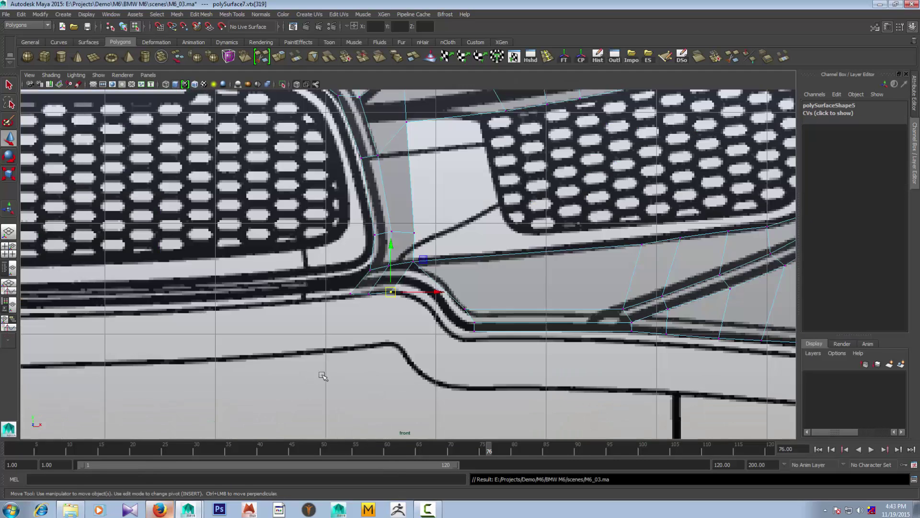
pyautogui.scroll(-2, 335, 375)
pyautogui.keyDown('alt'); pyautogui.moveTo(359, 377); pyautogui.dragTo(405, 394, button='middle'); pyautogui.keyUp('alt')
pyautogui.scroll(2, 454, 334)
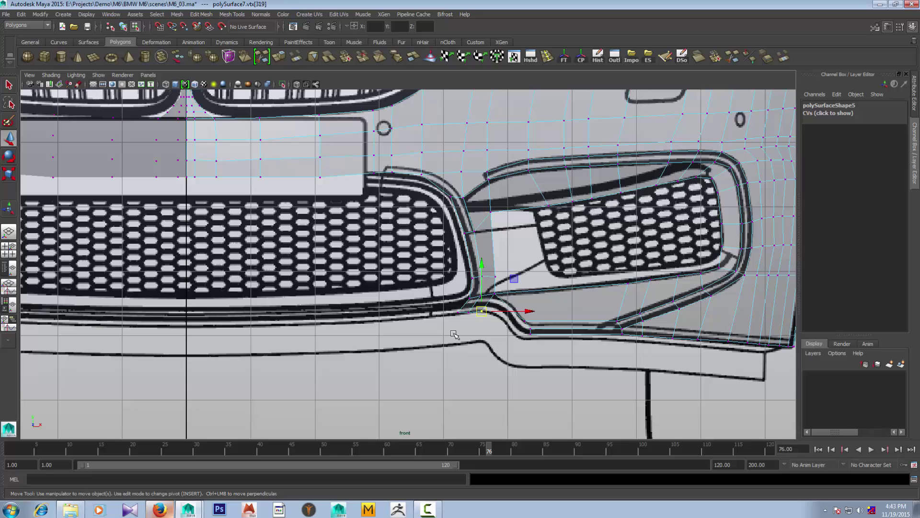
pyautogui.moveTo(465, 306); pyautogui.dragTo(465, 288, button='right')
pyautogui.click(464, 305)
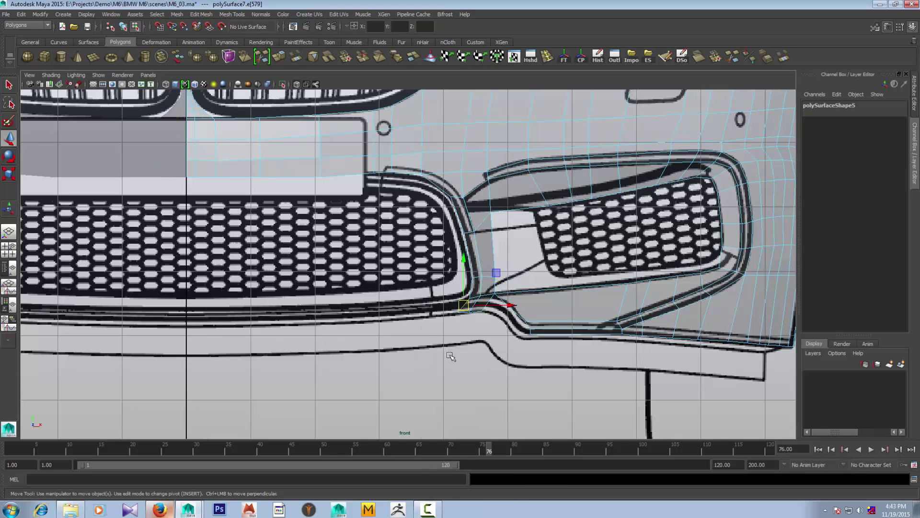
pyautogui.hotkey('ctrl', 'e')
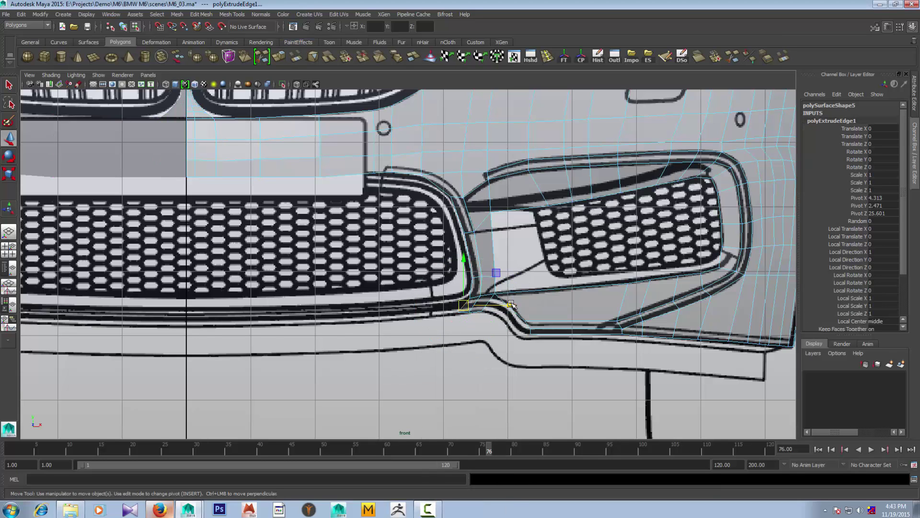
pyautogui.moveTo(489, 305); pyautogui.dragTo(459, 306)
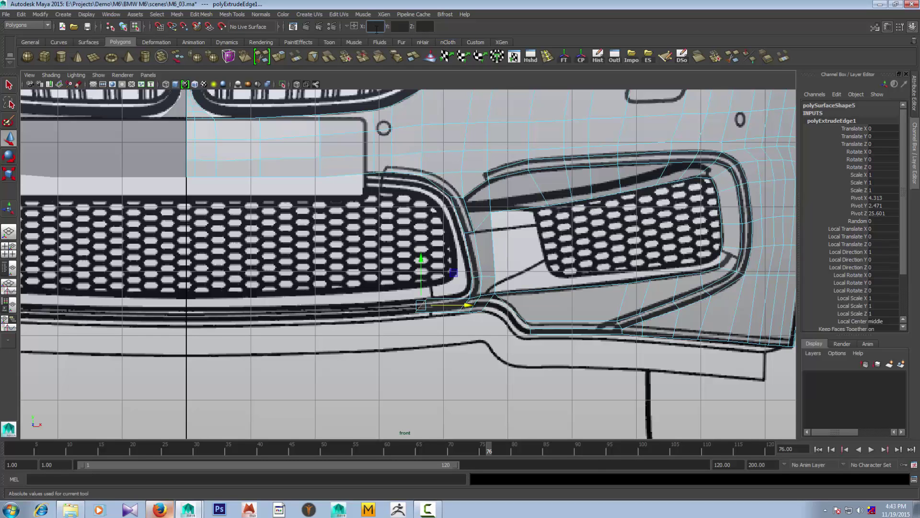
# Push the new edge forward to the lip outline and lower its two vertices to the intake line
pyautogui.press('space')
pyautogui.moveTo(455, 389); pyautogui.dragTo(421, 365)
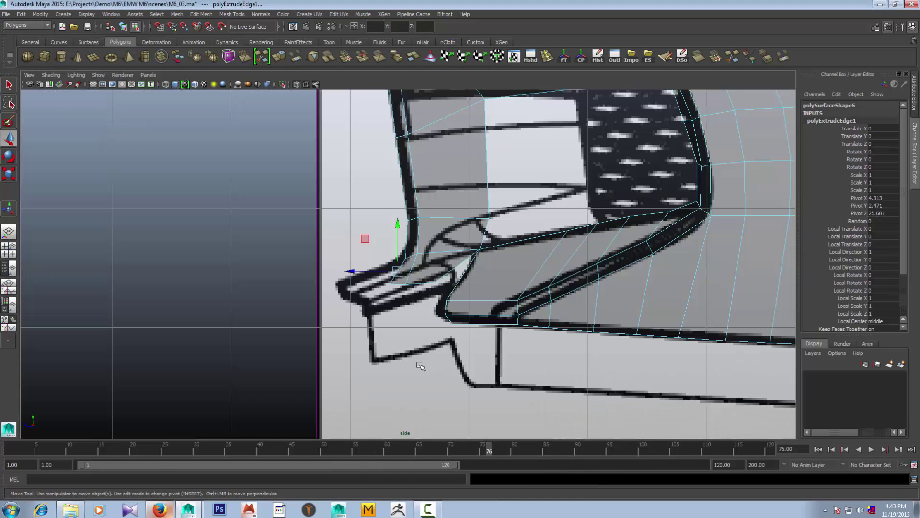
pyautogui.moveTo(365, 272); pyautogui.dragTo(313, 271)
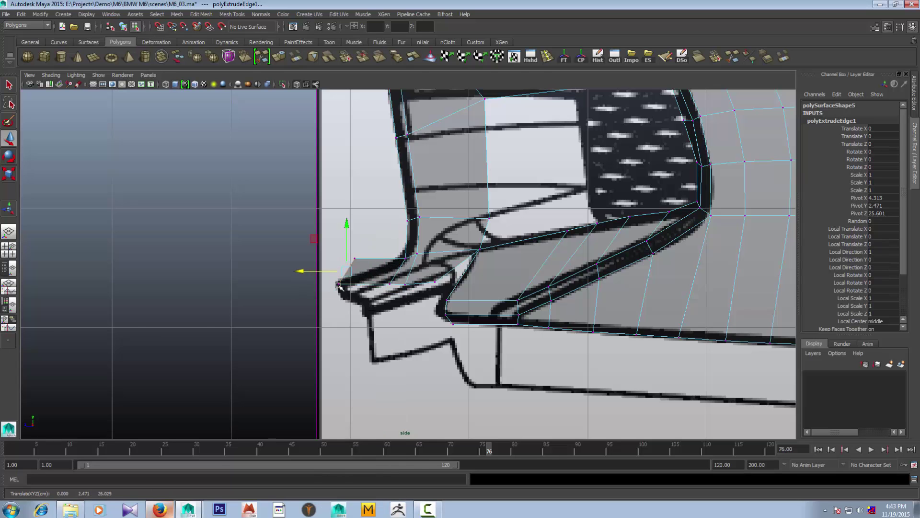
pyautogui.press('space')
pyautogui.press('space')
pyautogui.moveTo(184, 288); pyautogui.dragTo(191, 307)
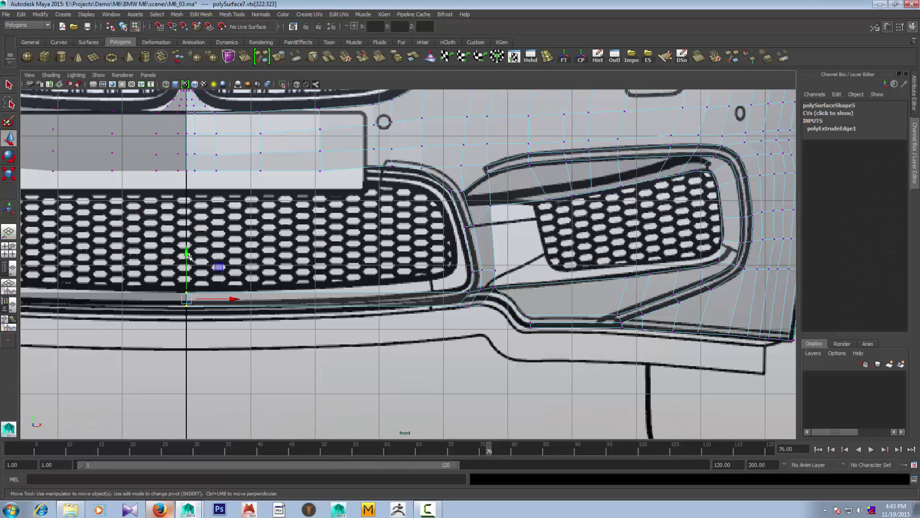
pyautogui.moveTo(186, 251); pyautogui.dragTo(185, 263)
pyautogui.press('space')
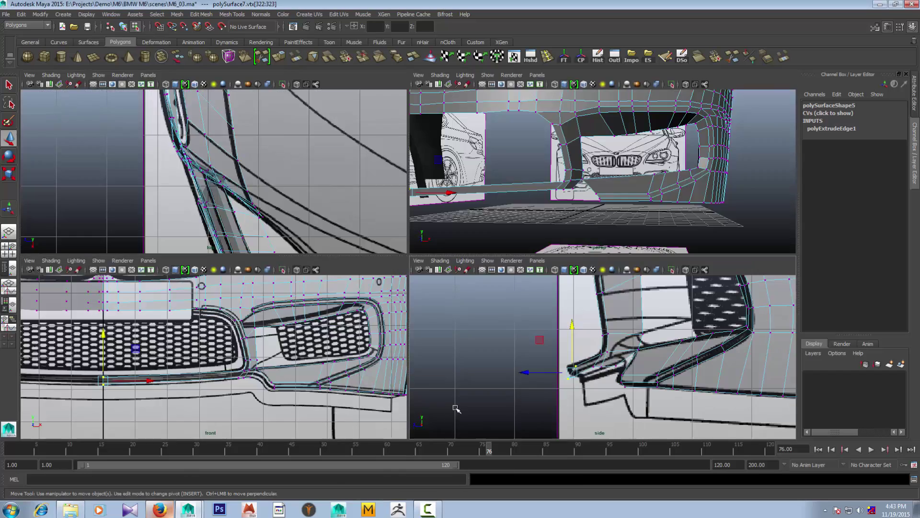
pyautogui.press('space')
# Fit the new lip vertices to the side-blueprint lip tip and front intake outline
pyautogui.click(339, 308)
pyautogui.moveTo(298, 309); pyautogui.dragTo(318, 307)
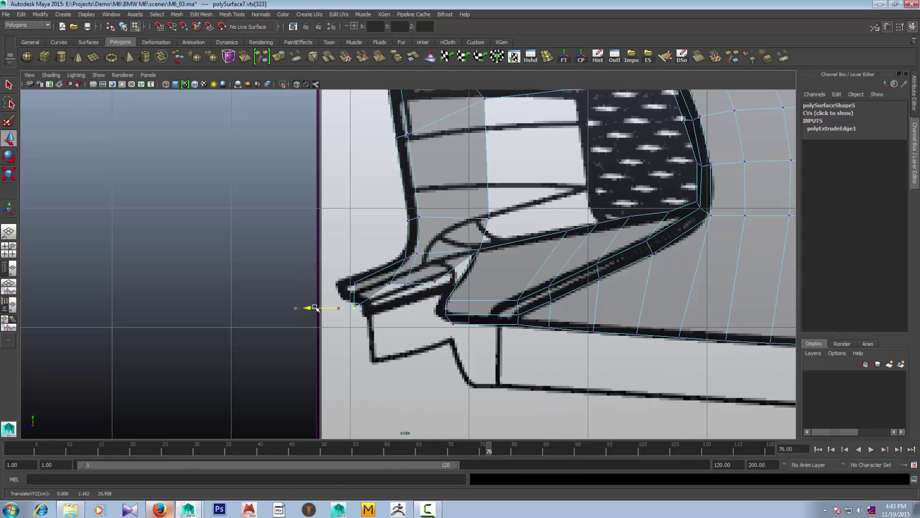
pyautogui.click(346, 283)
pyautogui.moveTo(346, 284); pyautogui.dragTo(337, 284)
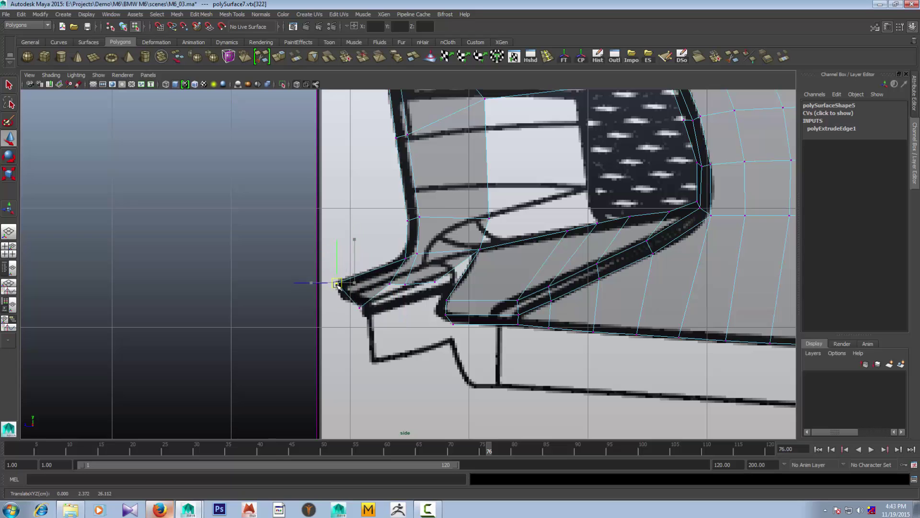
pyautogui.click(356, 303)
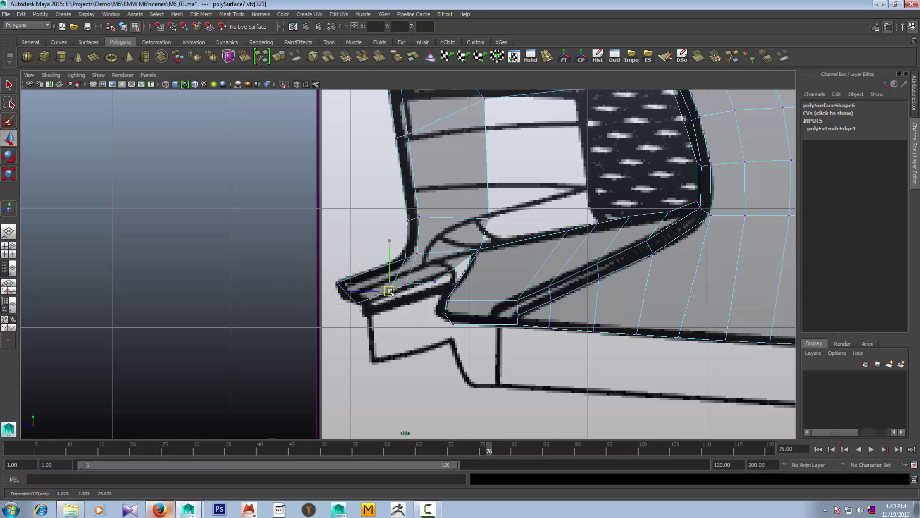
pyautogui.click(405, 285)
pyautogui.press('space')
pyautogui.press('space')
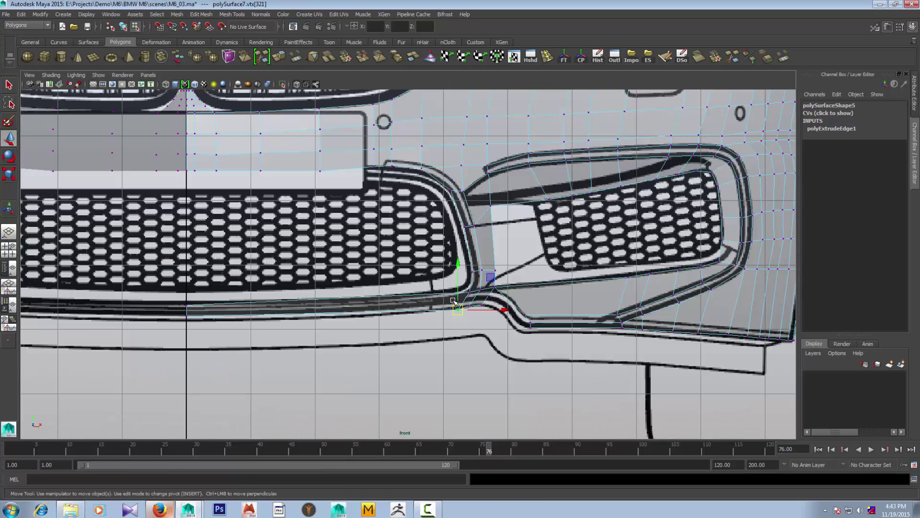
pyautogui.moveTo(455, 303); pyautogui.dragTo(454, 298)
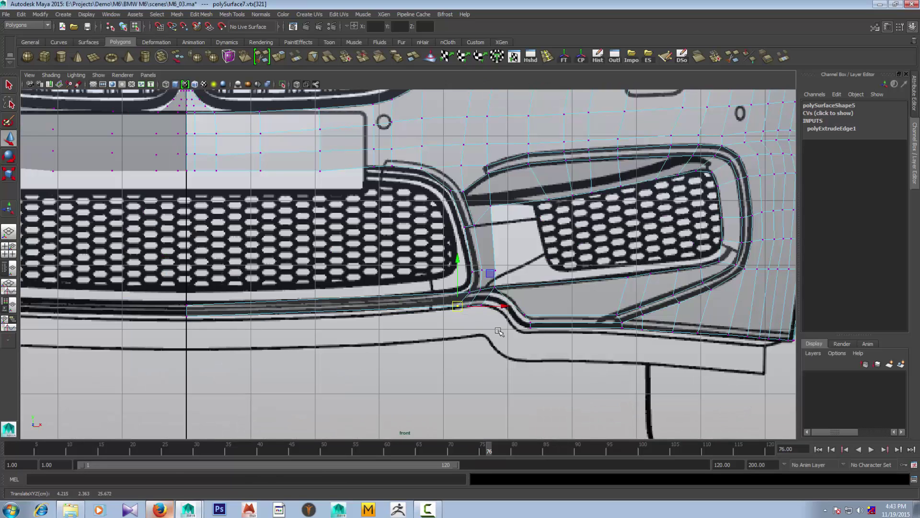
pyautogui.scroll(1, 499, 331)
pyautogui.scroll(2, 462, 322)
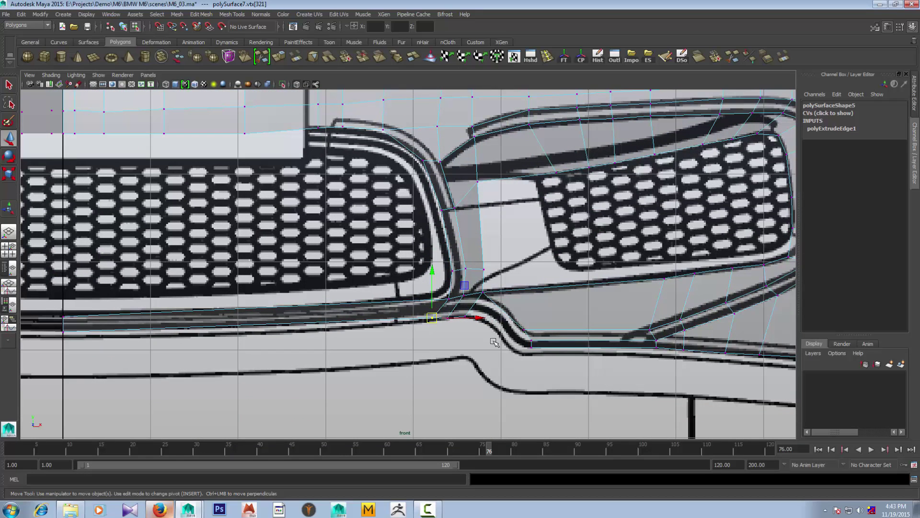
pyautogui.click(547, 56)
pyautogui.press('space')
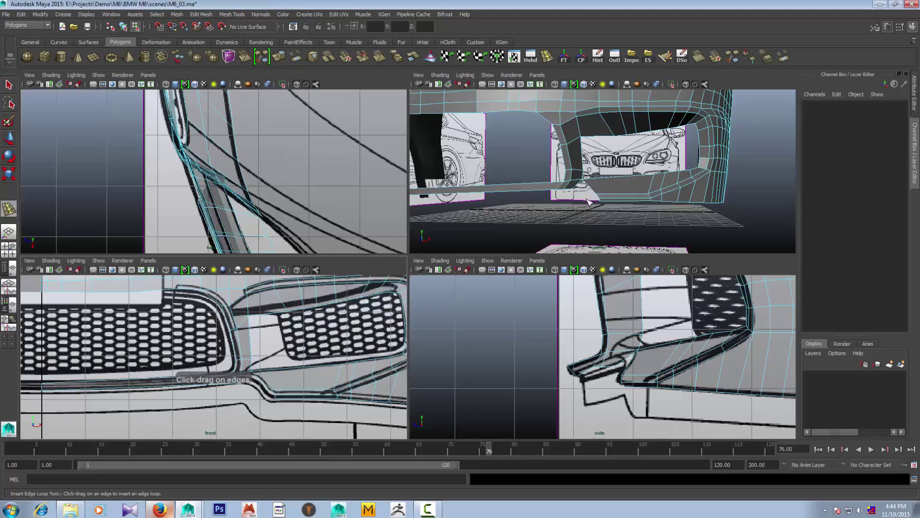
# Insert a first edge loop across the lip and move it into place
pyautogui.press('space')
pyautogui.keyDown('alt'); pyautogui.moveTo(372, 205); pyautogui.dragTo(378, 254); pyautogui.keyUp('alt')
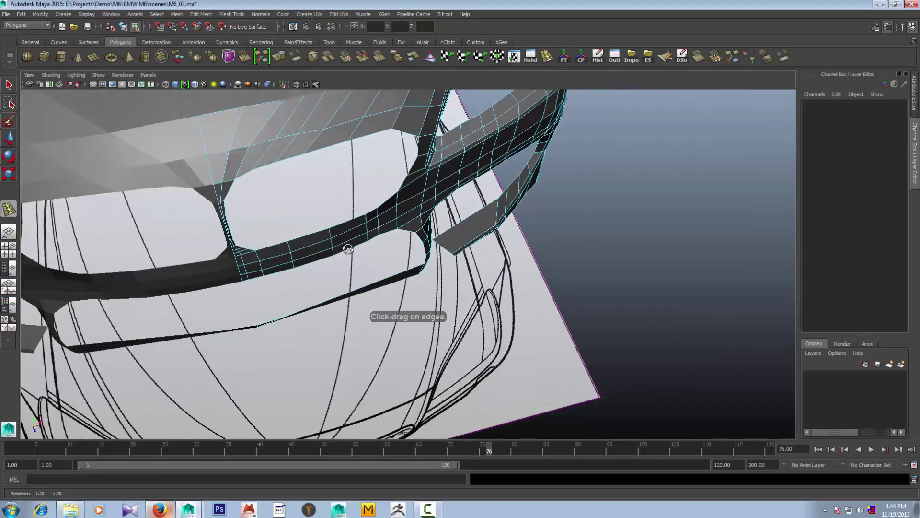
pyautogui.scroll(1, 379, 254)
pyautogui.keyDown('alt'); pyautogui.moveTo(321, 274); pyautogui.dragTo(234, 300); pyautogui.keyUp('alt')
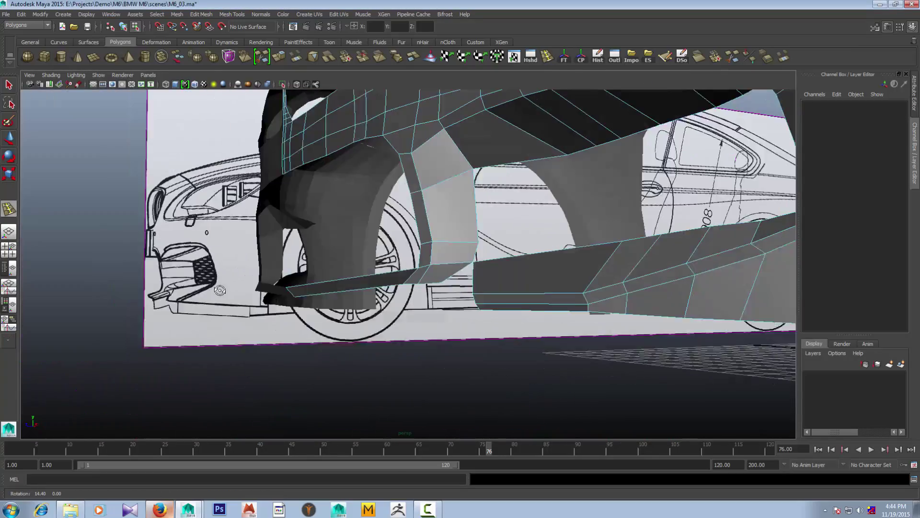
pyautogui.scroll(2, 234, 300)
pyautogui.press('space')
pyautogui.press('space')
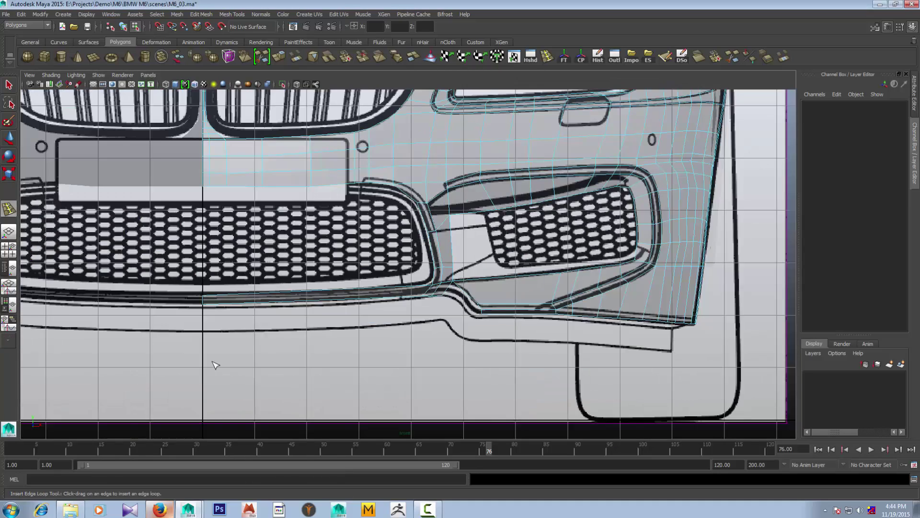
pyautogui.scroll(2, 345, 306)
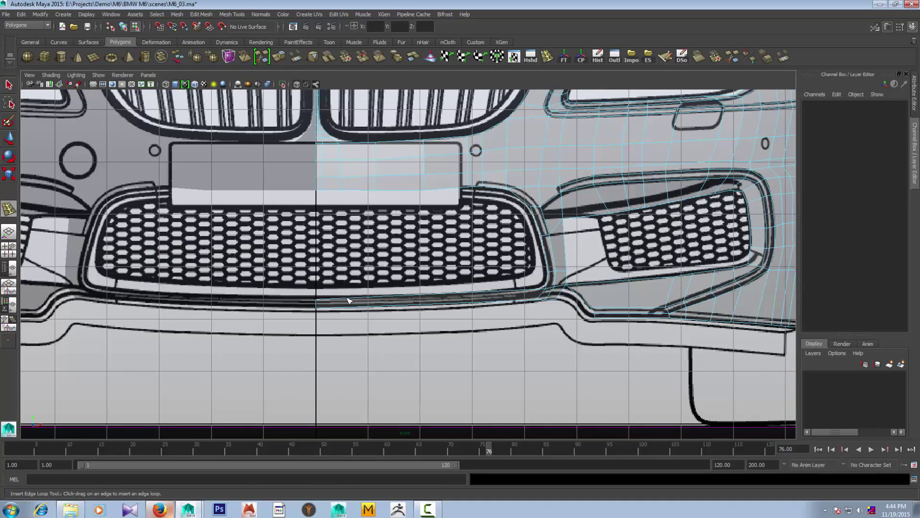
pyautogui.click(347, 301)
pyautogui.press('space')
pyautogui.press('space')
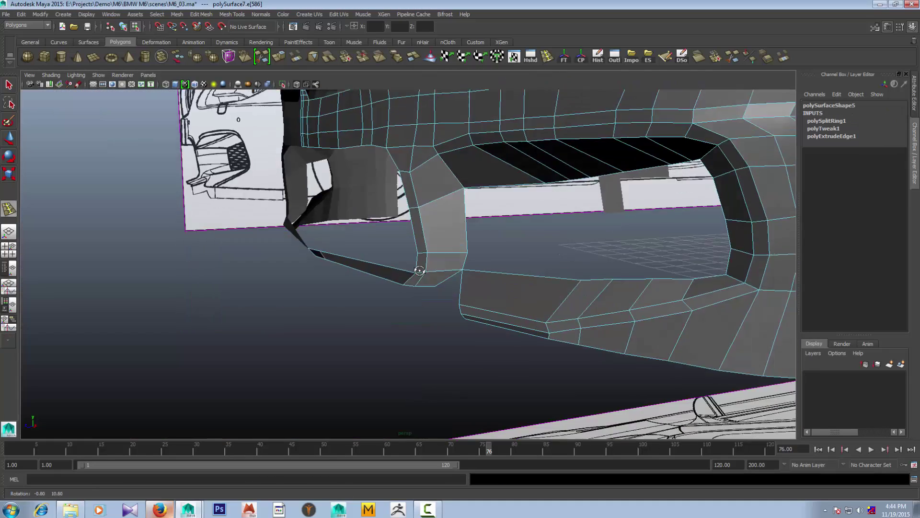
pyautogui.keyDown('alt'); pyautogui.moveTo(433, 259); pyautogui.dragTo(200, 280); pyautogui.keyUp('alt')
pyautogui.press('w')
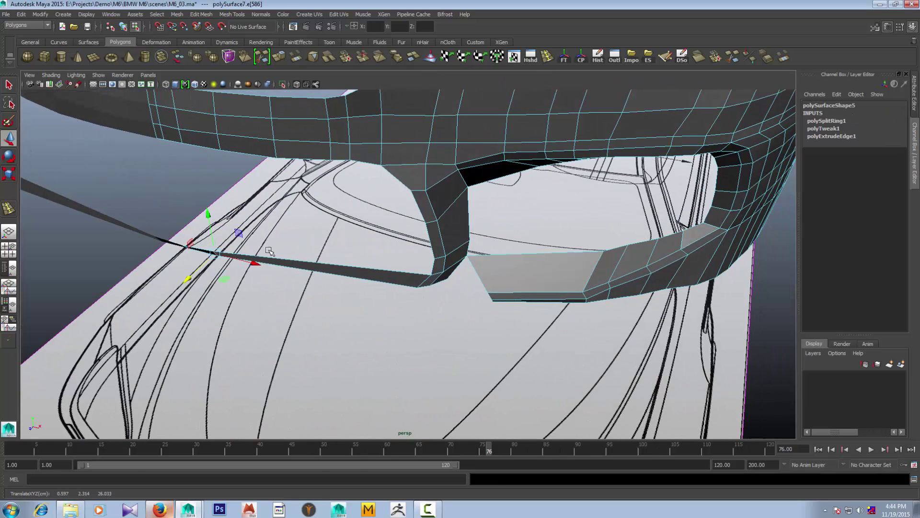
pyautogui.keyDown('shift'); pyautogui.moveTo(289, 259); pyautogui.dragTo(264, 260, button='right'); pyautogui.keyUp('shift')
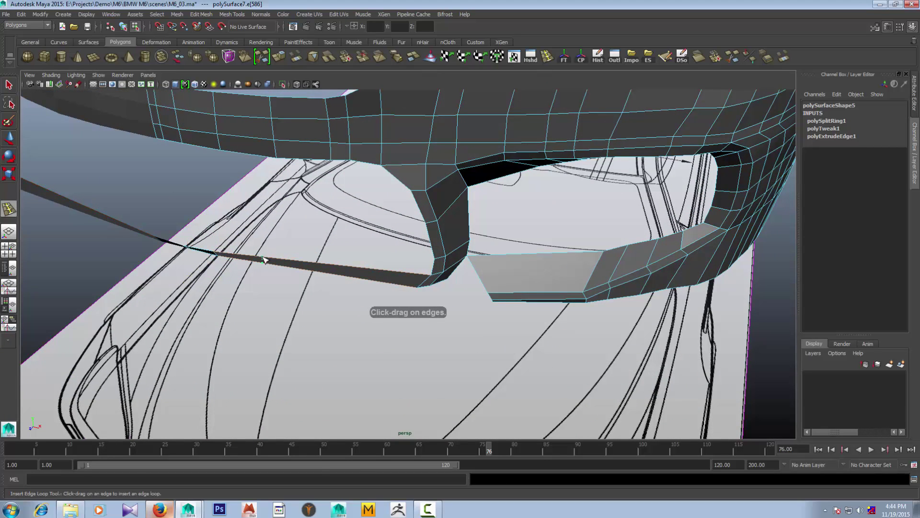
# Add second and third edge loops on the lip, fitting the third onto the outline
pyautogui.click(263, 259)
pyautogui.press('w')
pyautogui.moveTo(241, 288)
pyautogui.keyDown('alt'); pyautogui.mouseDown()
pyautogui.moveTo(334, 306)
pyautogui.moveTo(273, 325)
pyautogui.mouseUp(); pyautogui.keyUp('alt')
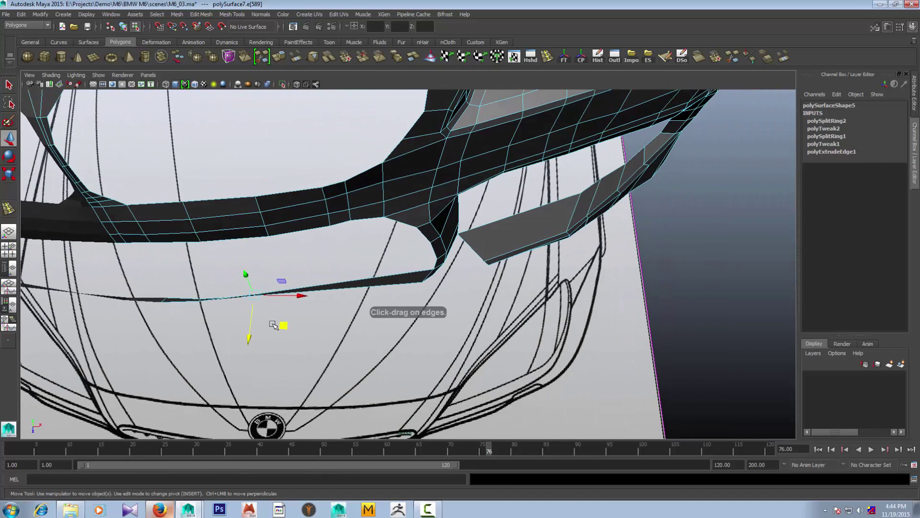
pyautogui.press('y')
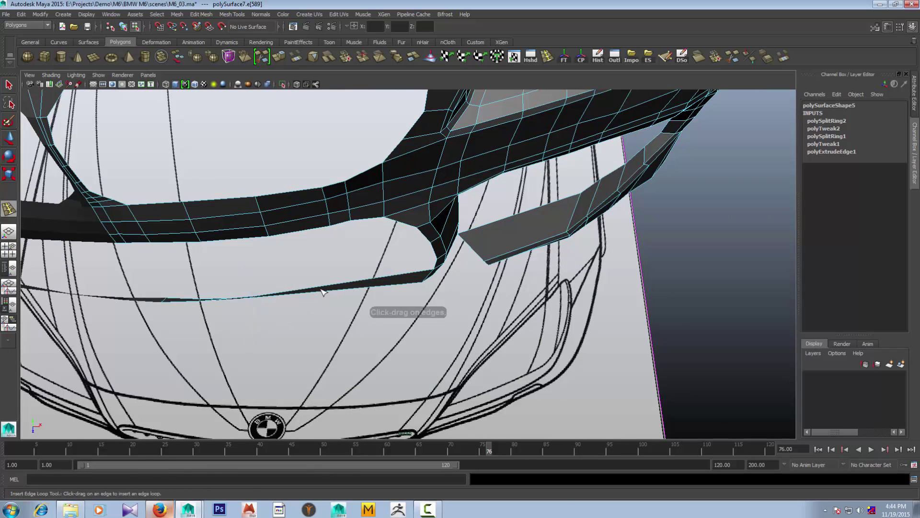
pyautogui.click(322, 291)
pyautogui.press('w')
pyautogui.moveTo(320, 329)
pyautogui.mouseDown()
pyautogui.moveTo(421, 357)
pyautogui.moveTo(436, 301)
pyautogui.mouseUp()
pyautogui.scroll(3, 435, 301)
pyautogui.moveTo(379, 274); pyautogui.dragTo(381, 272, button='middle')
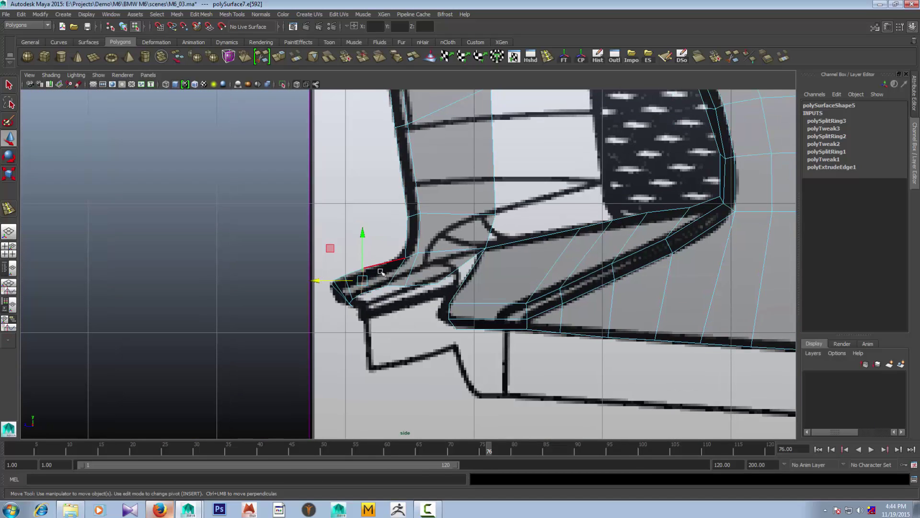
# Insert a fourth edge loop near the lip tip and prepare to adjust it
pyautogui.hotkey('ctrl', 'e')
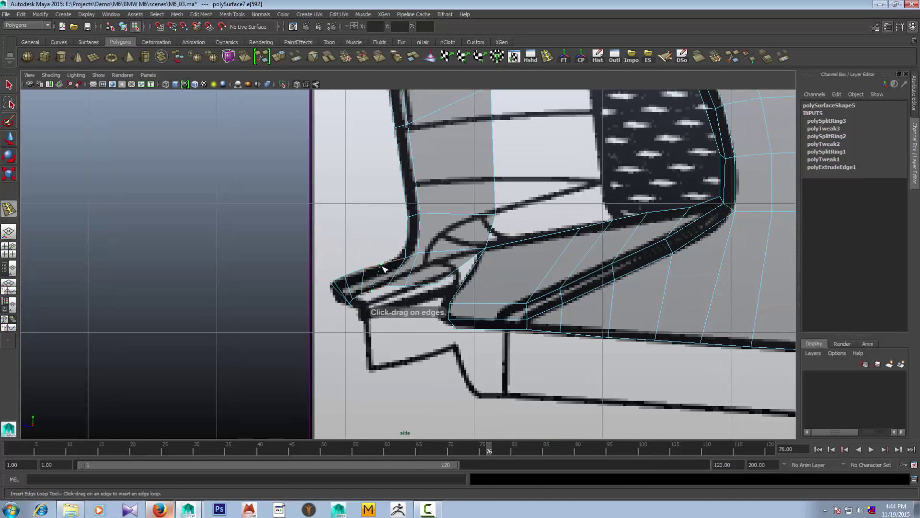
pyautogui.click(384, 270)
pyautogui.press('w')
pyautogui.rightClick(344, 260)
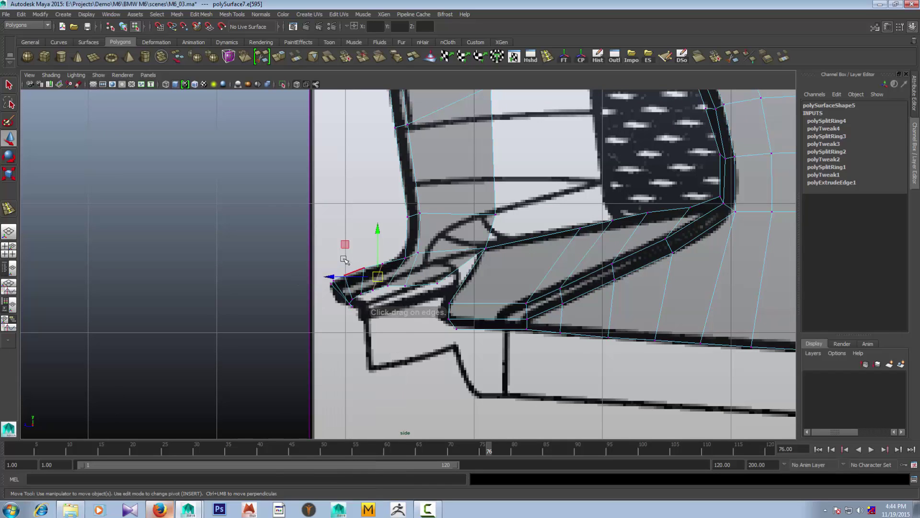
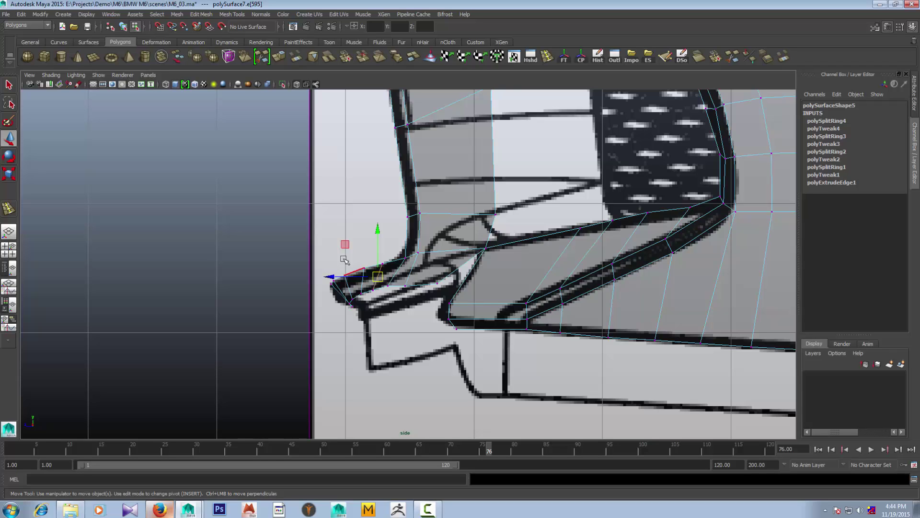
# Pull the lower lip's front-most vertex forward onto the blueprint side-view line
pyautogui.scroll(1, 345, 259)
pyautogui.scroll(1, 345, 259)
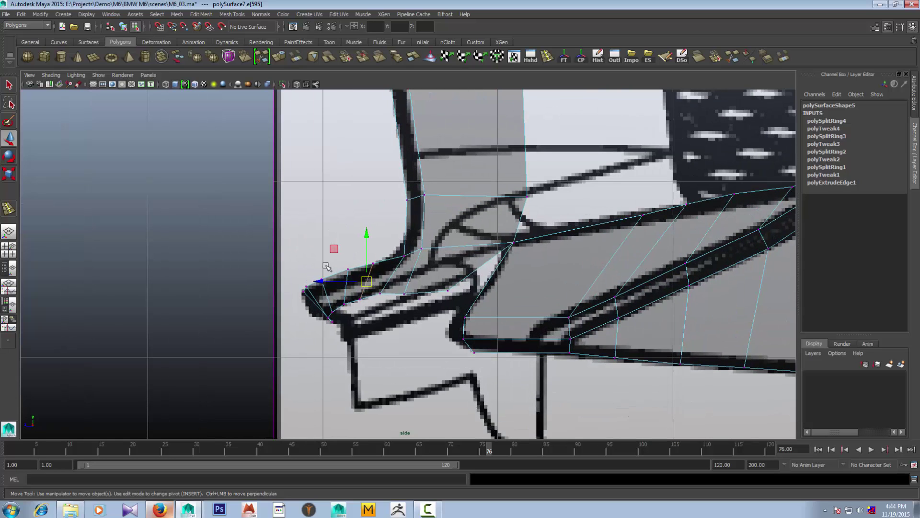
pyautogui.click(349, 270)
pyautogui.click(323, 280)
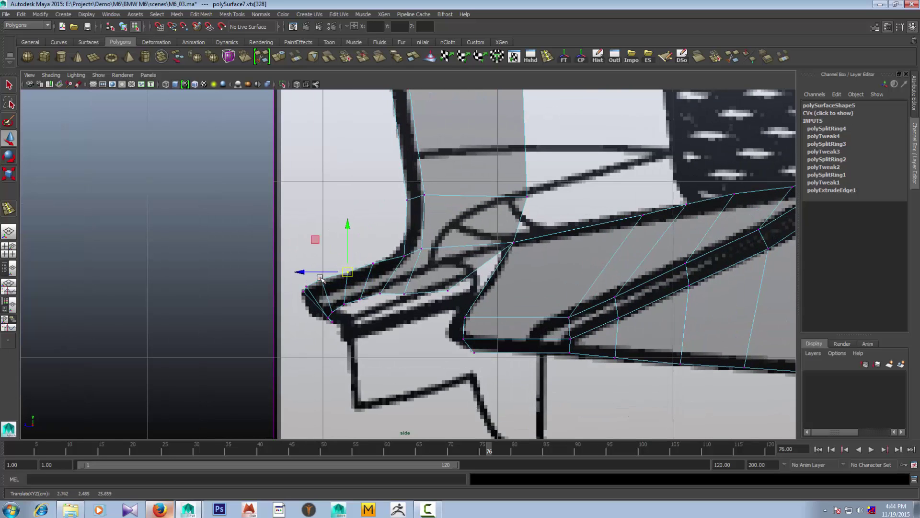
pyautogui.moveTo(323, 280); pyautogui.dragTo(322, 281)
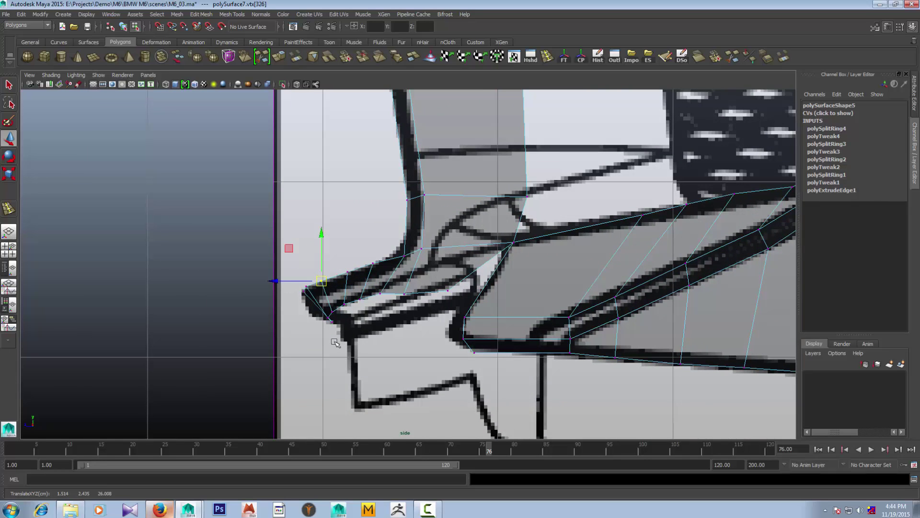
pyautogui.click(318, 321)
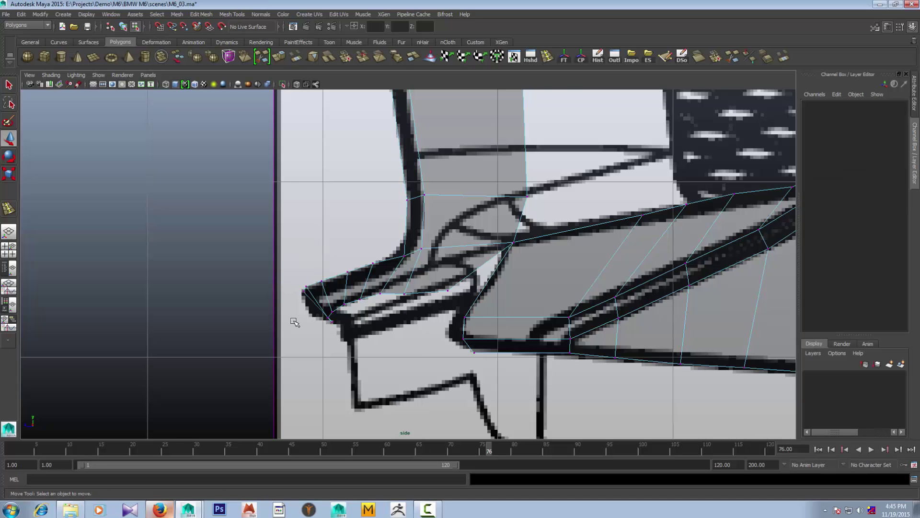
# Review the reshaped lip in the four-view layout and by orbiting the perspective view
pyautogui.press('space')
pyautogui.press('space')
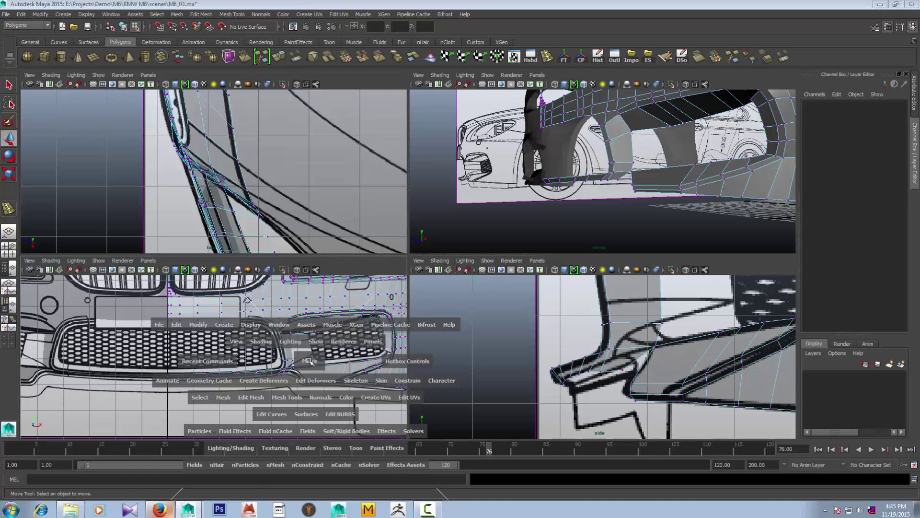
pyautogui.scroll(2, 357, 312)
pyautogui.scroll(2, 357, 312)
pyautogui.press('space')
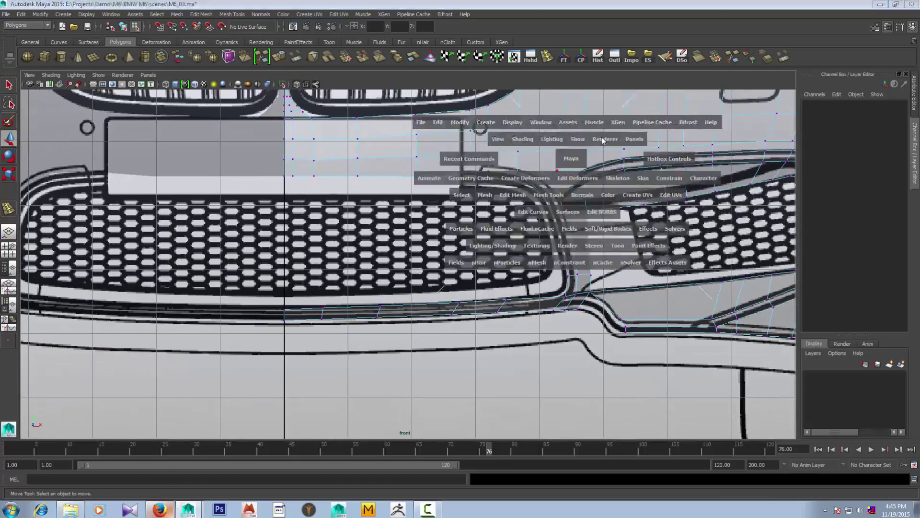
pyautogui.click(357, 312)
pyautogui.moveTo(357, 313)
pyautogui.keyDown('alt'); pyautogui.mouseDown()
pyautogui.moveTo(534, 275)
pyautogui.moveTo(499, 235)
pyautogui.moveTo(507, 310)
pyautogui.mouseUp(); pyautogui.keyUp('alt')
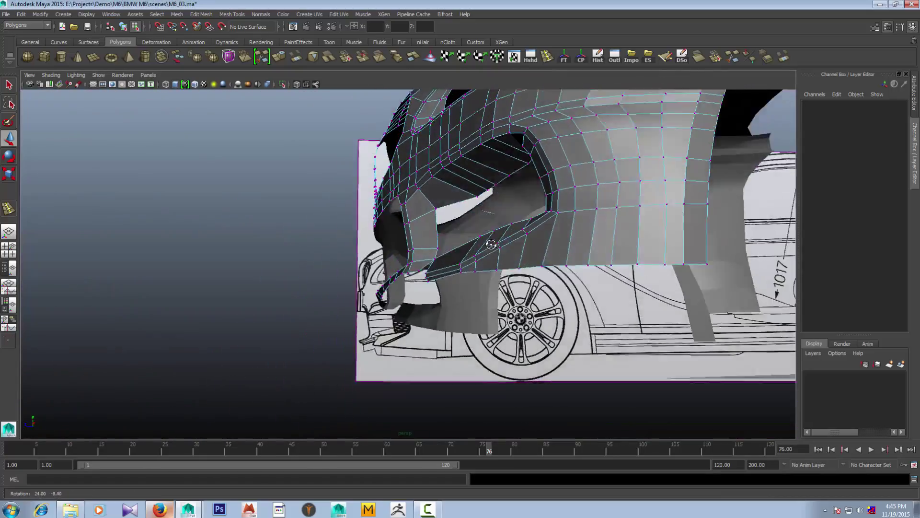
pyautogui.press('space')
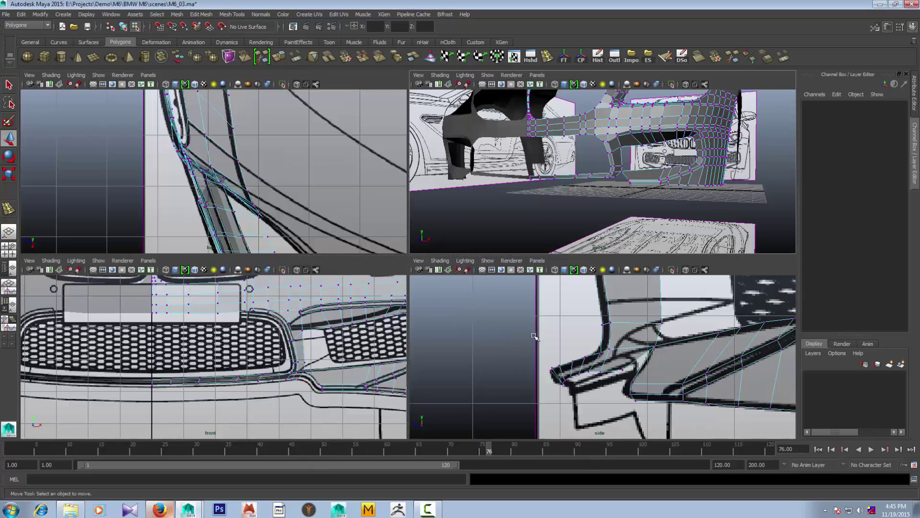
pyautogui.press('space')
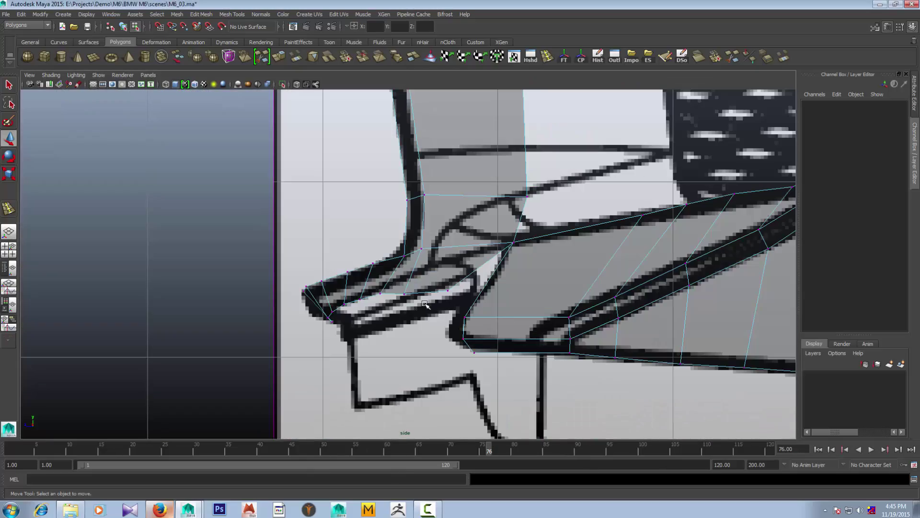
pyautogui.press('space')
pyautogui.press('space')
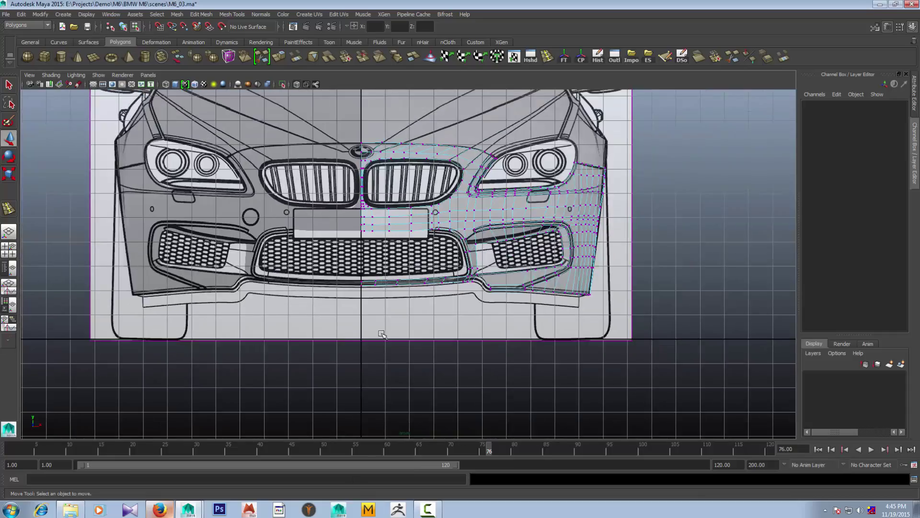
# Zoom in and pan the view to the side intake area
pyautogui.scroll(3, 427, 329)
pyautogui.scroll(1, 396, 336)
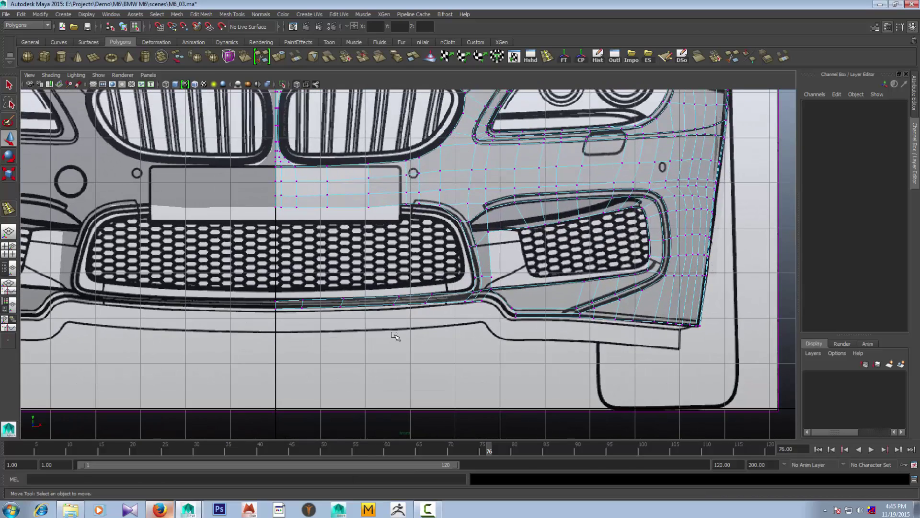
pyautogui.scroll(1, 422, 331)
pyautogui.scroll(1, 422, 330)
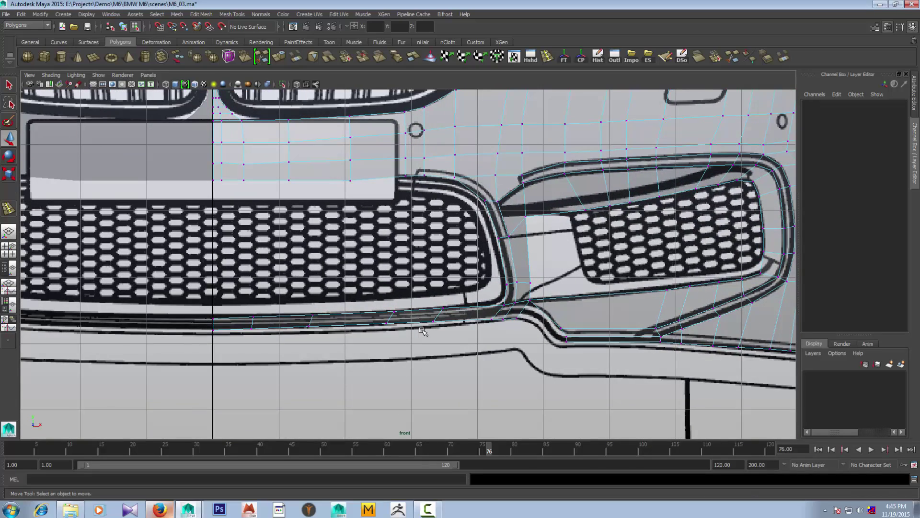
pyautogui.scroll(1, 423, 331)
pyautogui.keyDown('alt'); pyautogui.moveTo(522, 345); pyautogui.dragTo(422, 330, button='middle'); pyautogui.keyUp('alt')
pyautogui.scroll(1, 568, 339)
# Extrude the bottom edge under the side intake and move it along the bumper line
pyautogui.rightClick(561, 292)
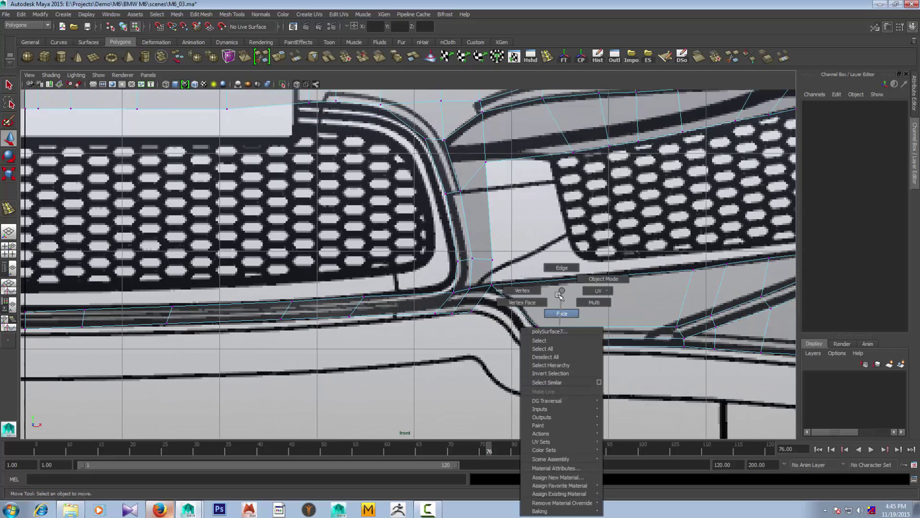
pyautogui.click(561, 267)
pyautogui.click(542, 334)
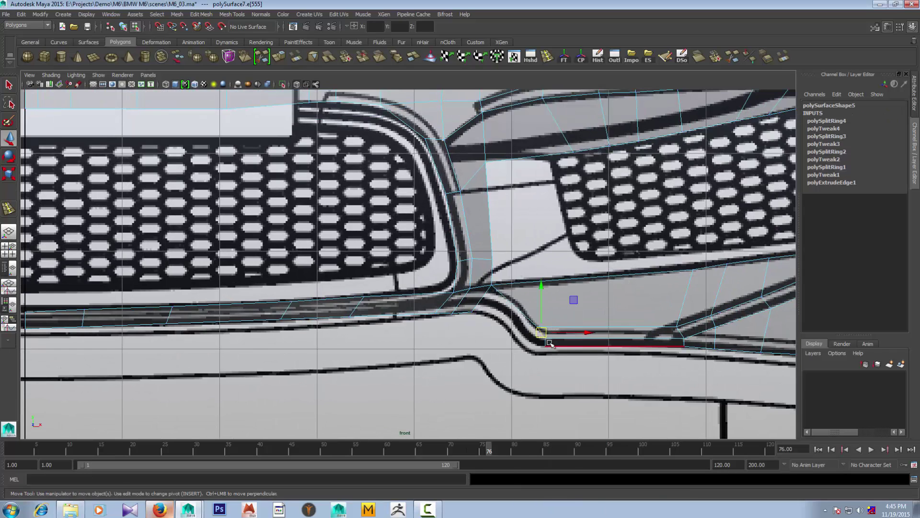
pyautogui.hotkey('ctrl', 'e')
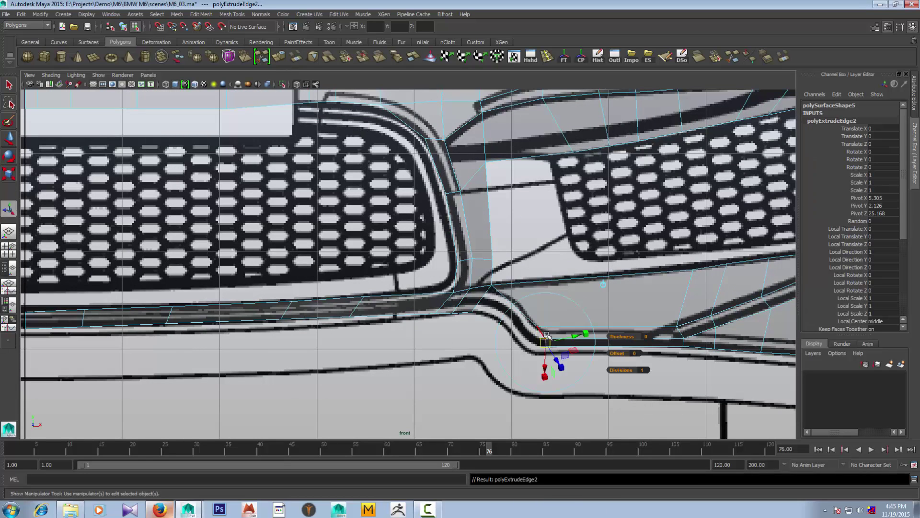
pyautogui.press('w')
pyautogui.moveTo(541, 335)
pyautogui.mouseDown()
pyautogui.moveTo(512, 329)
pyautogui.moveTo(503, 310)
pyautogui.mouseUp()
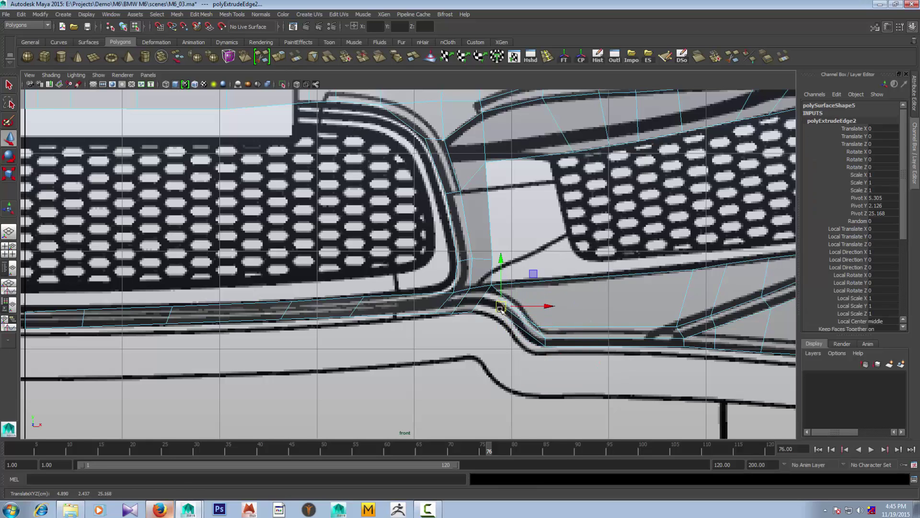
# Insert an edge loop across the lower bumper strip
pyautogui.scroll(2, 503, 314)
pyautogui.scroll(1, 502, 314)
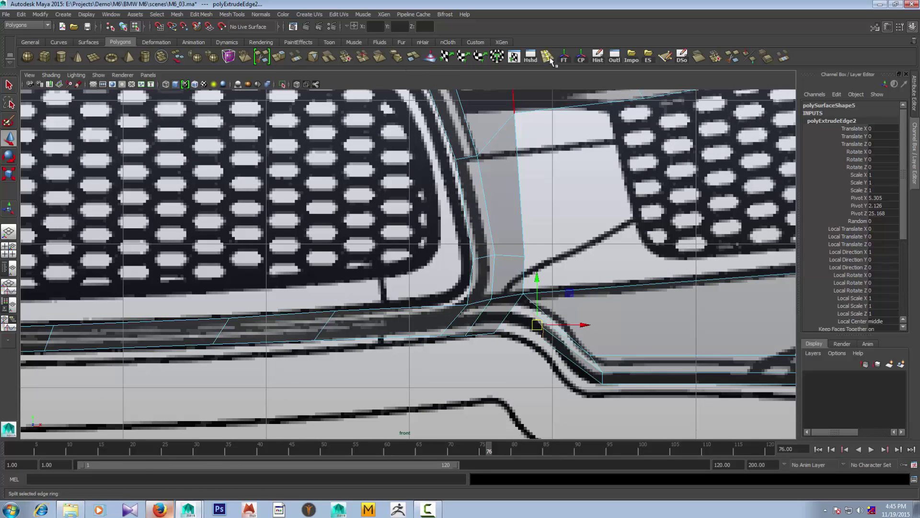
pyautogui.click(547, 57)
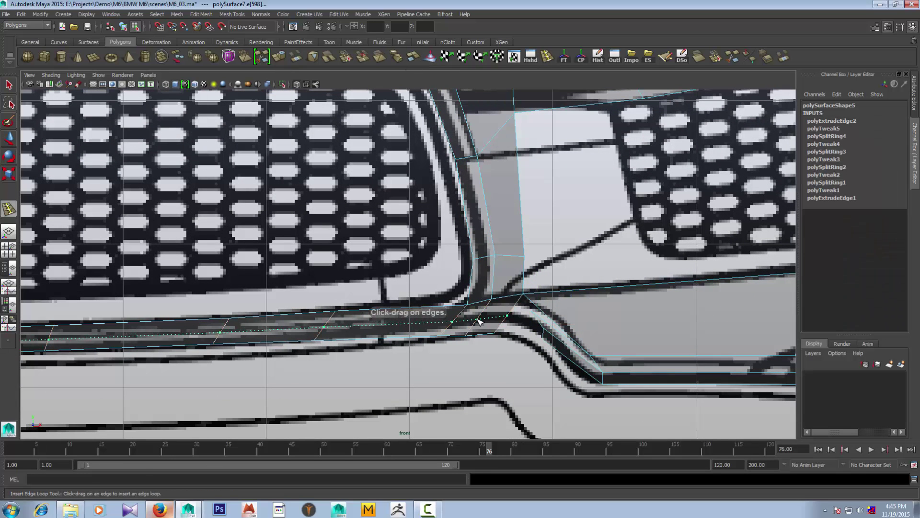
pyautogui.click(480, 321)
pyautogui.scroll(2, 480, 321)
pyautogui.press('w')
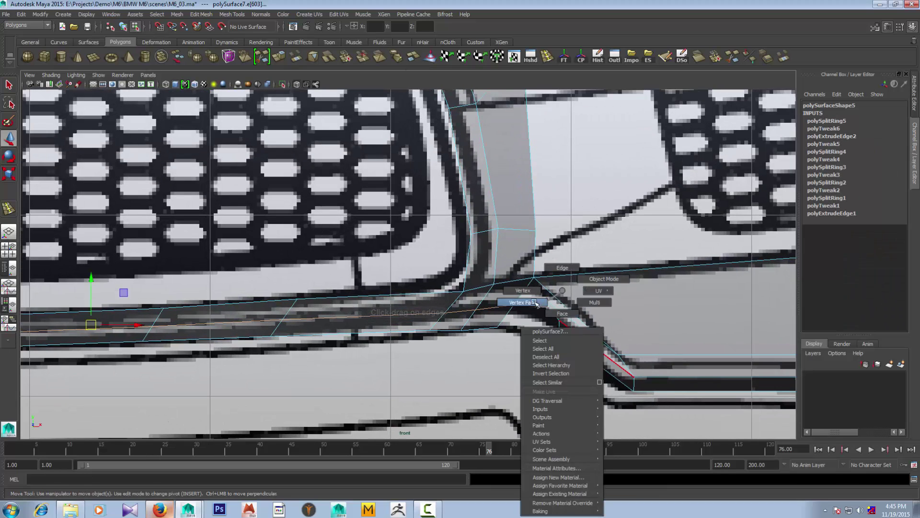
# Move the intake corner vertex onto the blueprint line and merge the overlapping corner vertices
pyautogui.moveTo(562, 324); pyautogui.dragTo(546, 330, button='right')
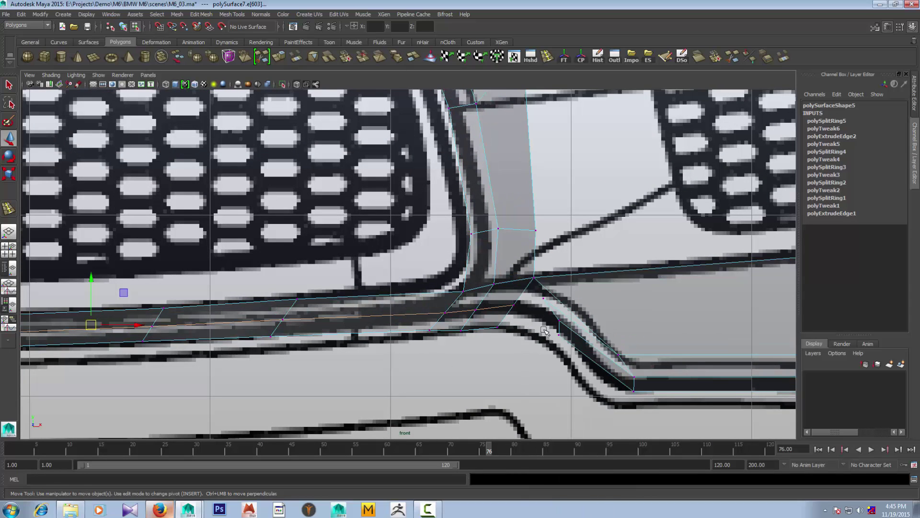
pyautogui.click(559, 336)
pyautogui.moveTo(560, 337)
pyautogui.mouseDown()
pyautogui.moveTo(515, 334)
pyautogui.moveTo(537, 300)
pyautogui.mouseUp()
pyautogui.click(543, 295)
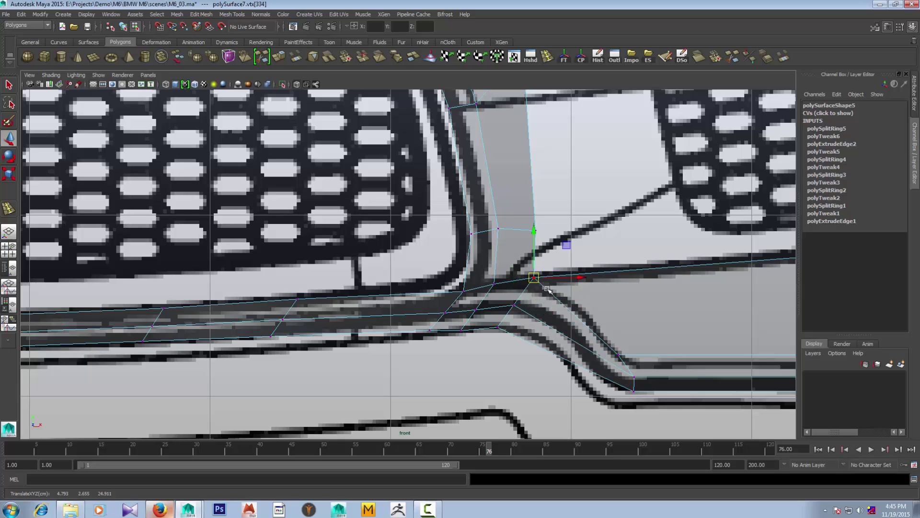
pyautogui.click(536, 278)
pyautogui.moveTo(537, 281)
pyautogui.keyDown('shift'); pyautogui.mouseDown(button='right')
pyautogui.moveTo(507, 290)
pyautogui.moveTo(493, 307)
pyautogui.mouseUp(button='right'); pyautogui.keyUp('shift')
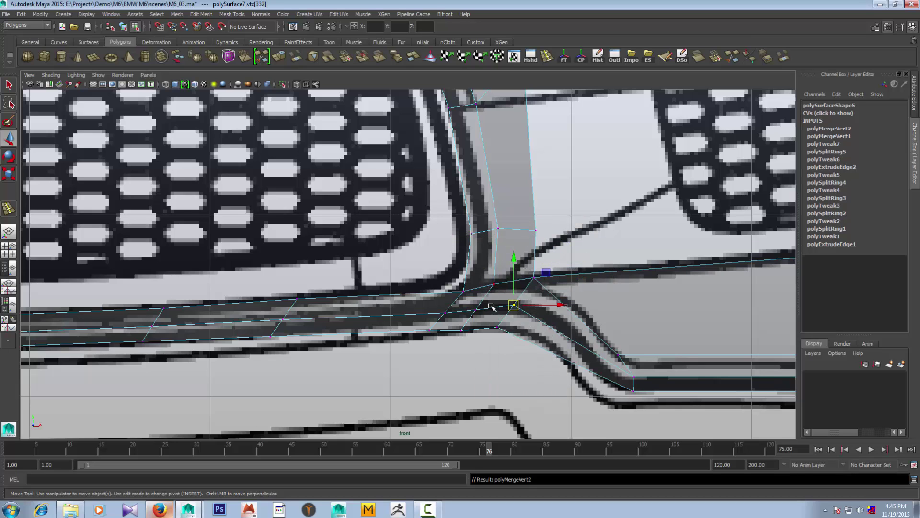
pyautogui.moveTo(498, 328); pyautogui.dragTo(526, 304)
pyautogui.click(514, 306)
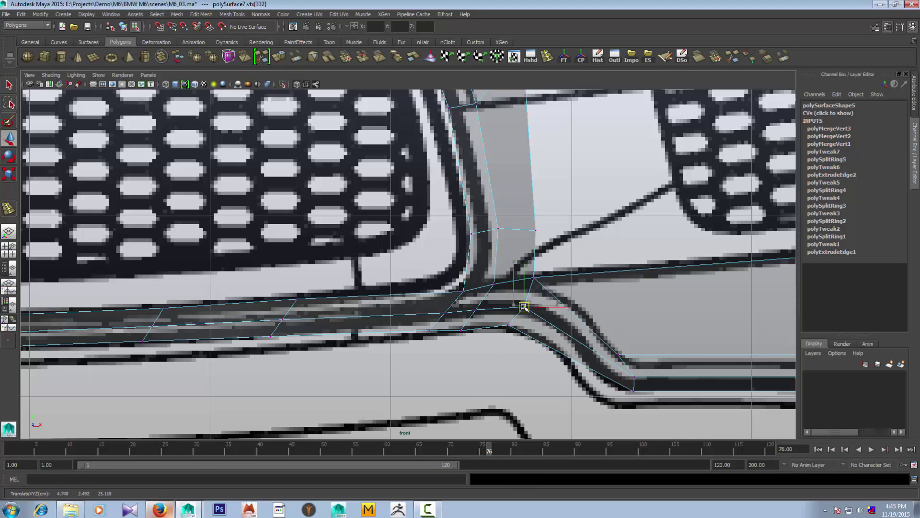
pyautogui.press('space')
pyautogui.press('space')
pyautogui.press('space')
pyautogui.press('space')
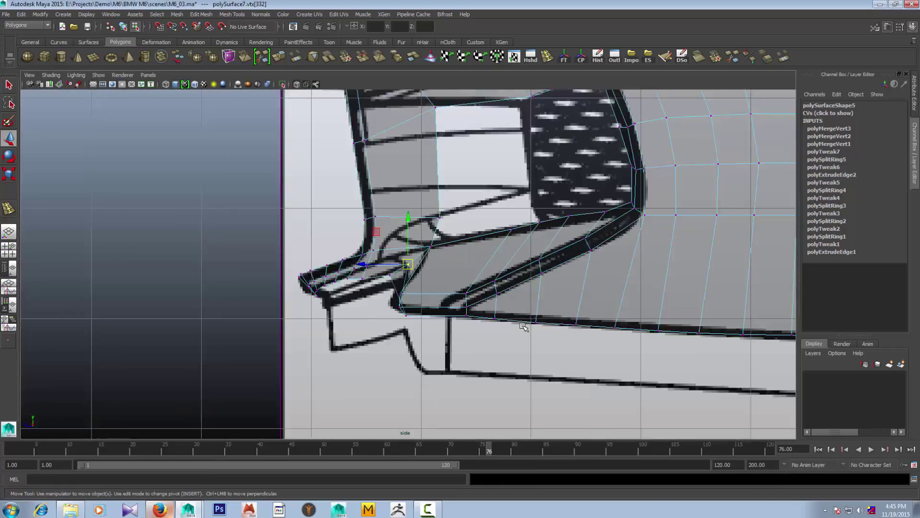
# Slide the lower-lip corner vertex along X in the perspective view
pyautogui.scroll(-2, 524, 326)
pyautogui.scroll(4, 477, 303)
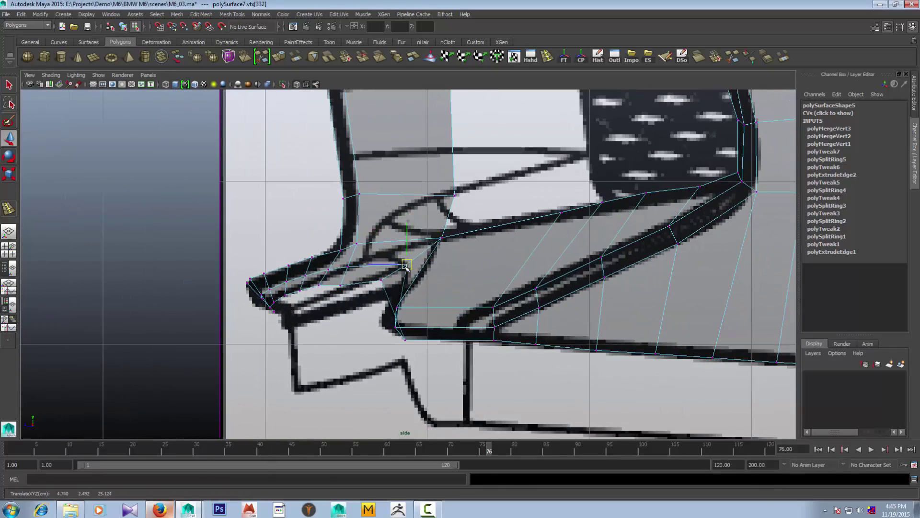
pyautogui.press('space')
pyautogui.press('space')
pyautogui.scroll(-3, 586, 234)
pyautogui.moveTo(585, 233)
pyautogui.keyDown('alt'); pyautogui.mouseDown()
pyautogui.moveTo(512, 249)
pyautogui.moveTo(518, 285)
pyautogui.mouseUp(); pyautogui.keyUp('alt')
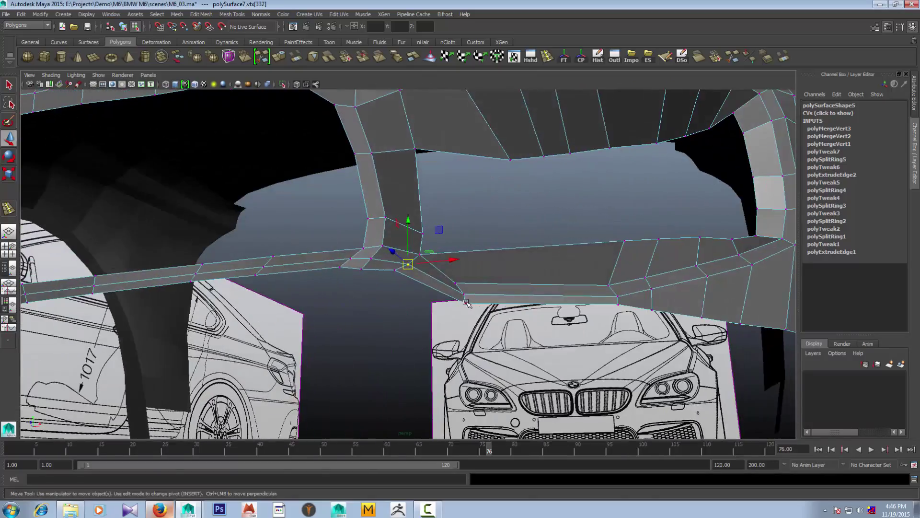
pyautogui.keyDown('alt'); pyautogui.moveTo(466, 303); pyautogui.dragTo(505, 316); pyautogui.keyUp('alt')
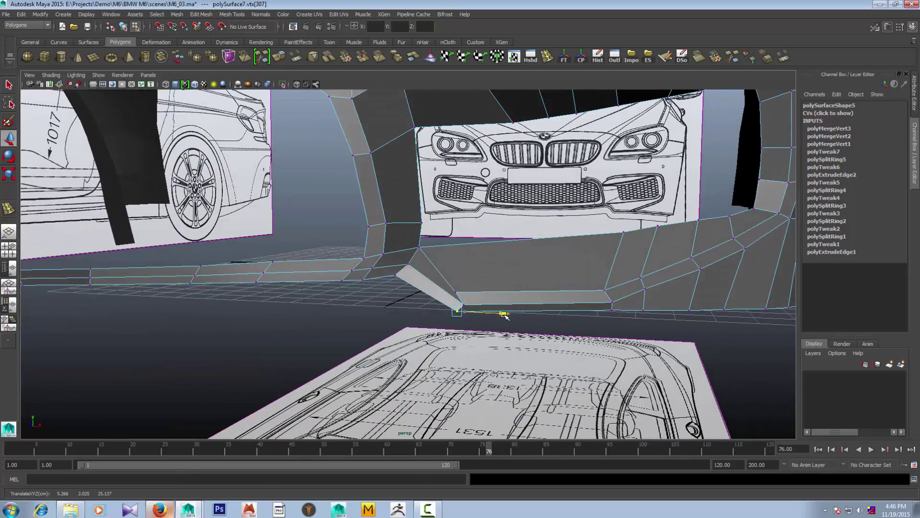
pyautogui.click(463, 304)
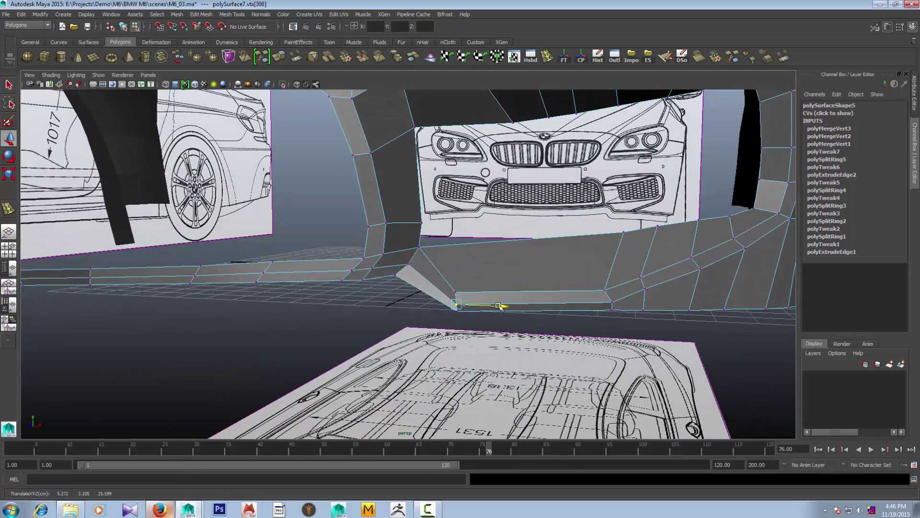
pyautogui.moveTo(499, 306)
pyautogui.keyDown('alt'); pyautogui.mouseDown()
pyautogui.moveTo(437, 340)
pyautogui.moveTo(512, 327)
pyautogui.mouseUp(); pyautogui.keyUp('alt')
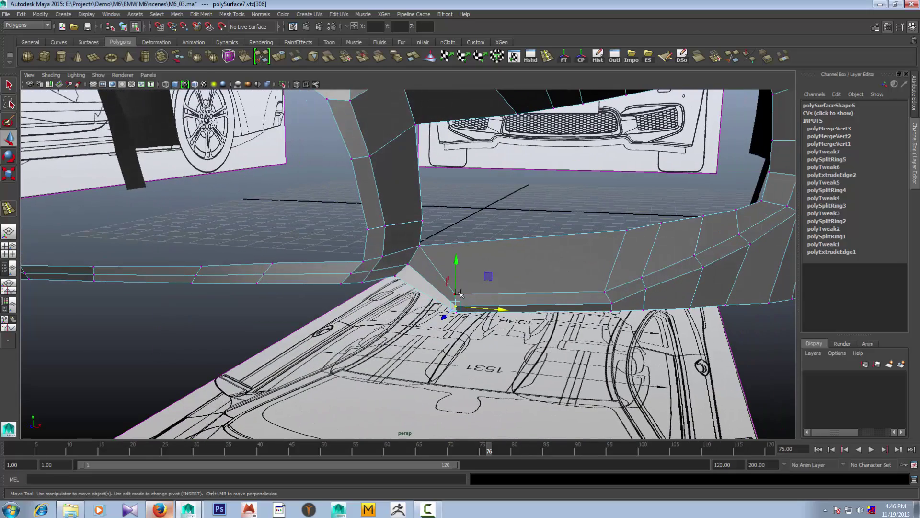
# In the side view, move the lip corner vertices onto the blueprint lip outline
pyautogui.press('space')
pyautogui.click(589, 338)
pyautogui.press('space')
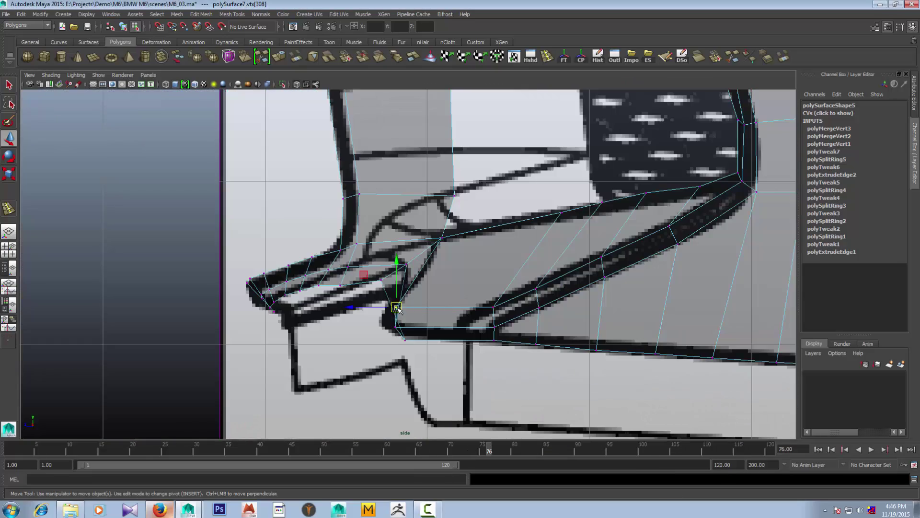
pyautogui.moveTo(397, 308)
pyautogui.mouseDown()
pyautogui.moveTo(404, 325)
pyautogui.moveTo(396, 334)
pyautogui.moveTo(405, 311)
pyautogui.mouseUp()
pyautogui.click(398, 322)
pyautogui.click(404, 324)
# Check the lip from perspective, side and front views, then return to object selection
pyautogui.press('space')
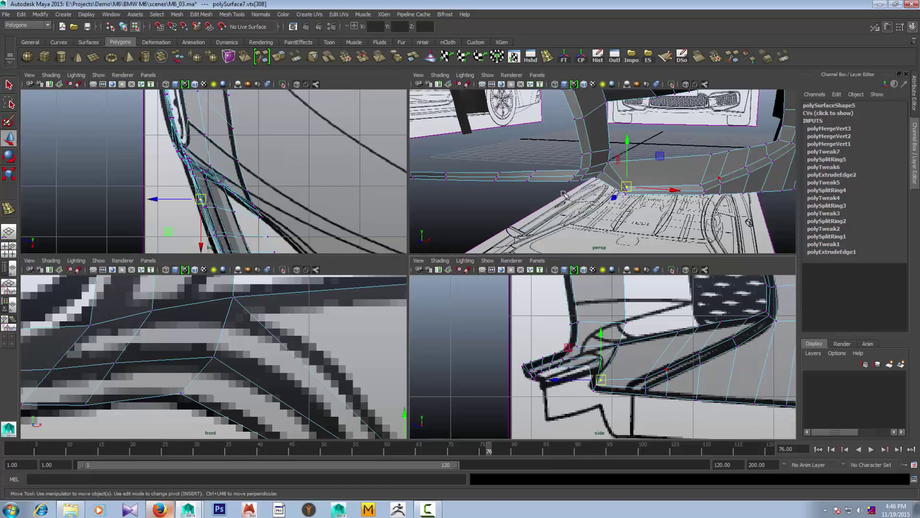
pyautogui.press('space')
pyautogui.moveTo(422, 259)
pyautogui.keyDown('alt'); pyautogui.mouseDown()
pyautogui.moveTo(451, 284)
pyautogui.moveTo(431, 290)
pyautogui.mouseUp(); pyautogui.keyUp('alt')
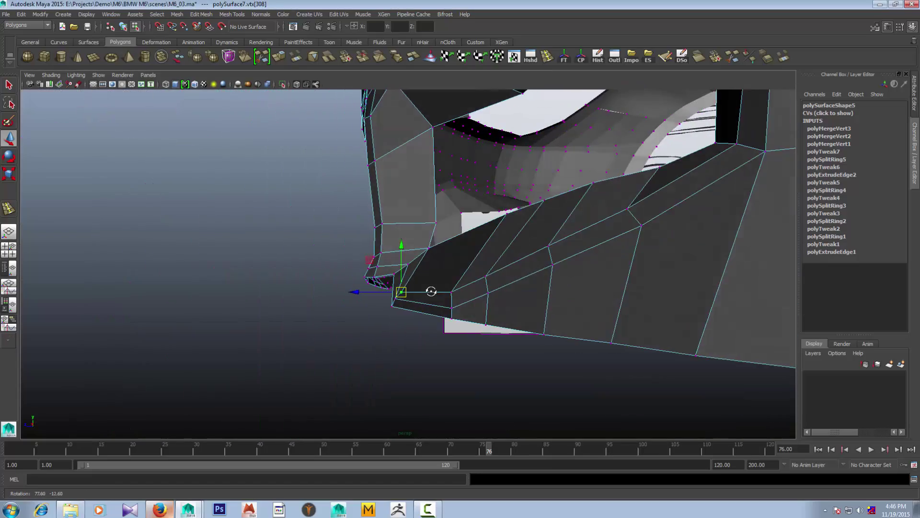
pyautogui.press('space')
pyautogui.press('space')
pyautogui.scroll(-3, 564, 341)
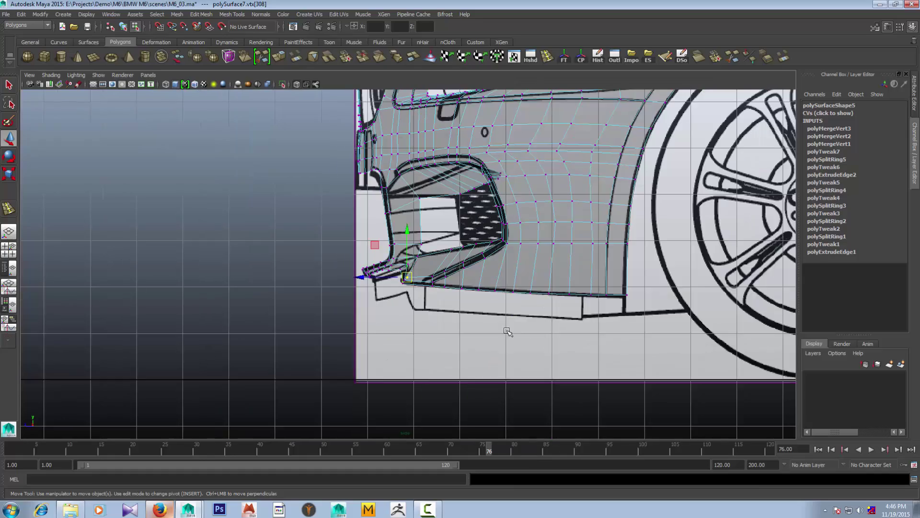
pyautogui.scroll(1, 555, 349)
pyautogui.press('space')
pyautogui.press('space')
pyautogui.scroll(-1, 348, 355)
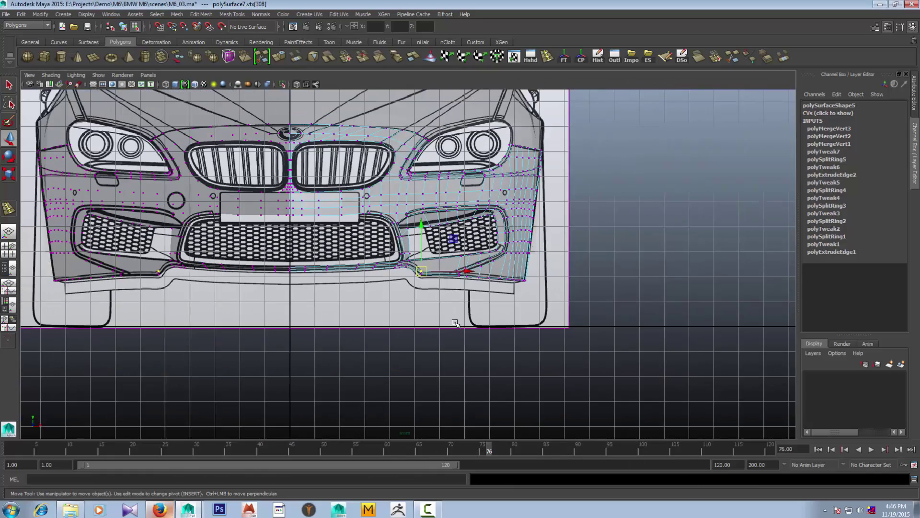
pyautogui.moveTo(417, 235); pyautogui.dragTo(499, 211, button='right')
pyautogui.press('space')
pyautogui.moveTo(597, 191)
pyautogui.mouseDown()
pyautogui.moveTo(524, 323)
pyautogui.moveTo(353, 332)
pyautogui.moveTo(510, 322)
pyautogui.moveTo(504, 366)
pyautogui.moveTo(474, 359)
pyautogui.moveTo(503, 352)
pyautogui.moveTo(436, 337)
pyautogui.moveTo(432, 326)
pyautogui.mouseUp()
# Select the bumper mesh in vertex mode and pick the vertices at the lip's centre
pyautogui.click(503, 336)
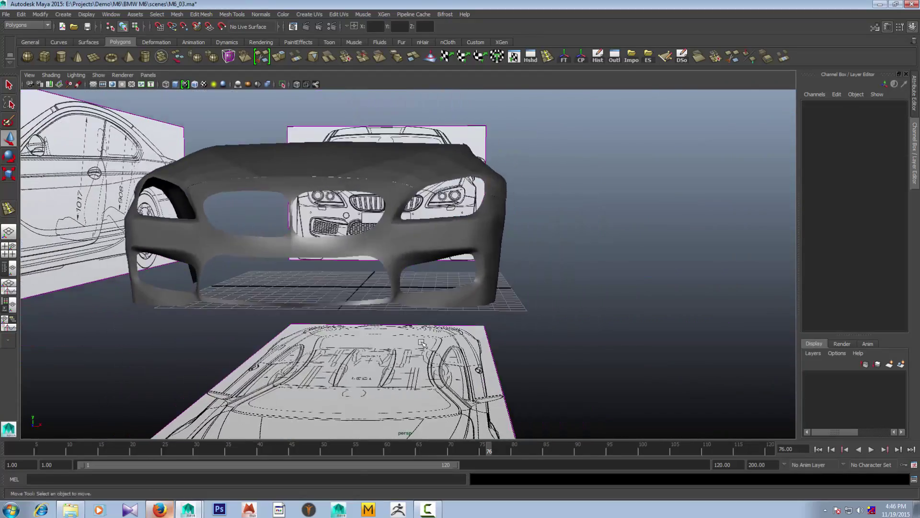
pyautogui.keyDown('alt'); pyautogui.moveTo(432, 326); pyautogui.dragTo(448, 302, button='right'); pyautogui.keyUp('alt')
pyautogui.moveTo(448, 302)
pyautogui.keyDown('alt'); pyautogui.mouseDown()
pyautogui.moveTo(475, 295)
pyautogui.moveTo(463, 307)
pyautogui.moveTo(463, 287)
pyautogui.moveTo(455, 318)
pyautogui.mouseUp(); pyautogui.keyUp('alt')
pyautogui.click(475, 302)
pyautogui.rightClick(448, 279)
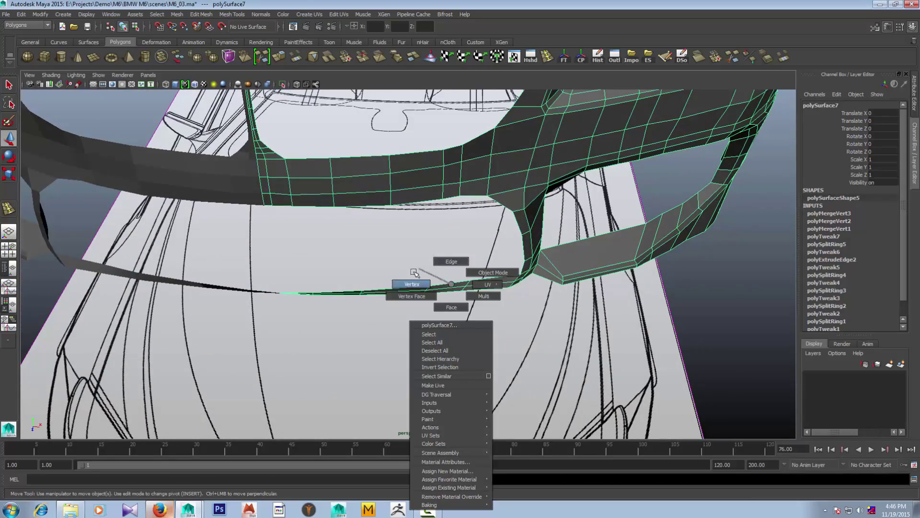
pyautogui.moveTo(414, 274); pyautogui.dragTo(414, 274, button='right')
pyautogui.moveTo(414, 274)
pyautogui.keyDown('alt'); pyautogui.mouseDown()
pyautogui.moveTo(421, 287)
pyautogui.moveTo(454, 294)
pyautogui.moveTo(475, 333)
pyautogui.moveTo(437, 283)
pyautogui.moveTo(442, 304)
pyautogui.moveTo(483, 312)
pyautogui.mouseUp(); pyautogui.keyUp('alt')
pyautogui.click(483, 312)
# In the top view, move the centre lip vertices along X onto the blueprint centre line
pyautogui.press('space')
pyautogui.press('space')
pyautogui.press('f')
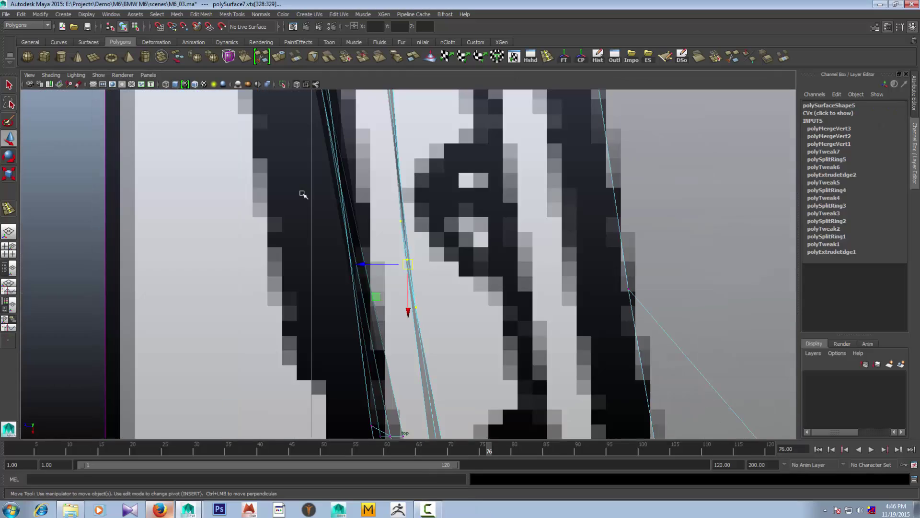
pyautogui.scroll(-5, 302, 195)
pyautogui.scroll(2, 302, 195)
pyautogui.keyDown('alt'); pyautogui.moveTo(302, 195); pyautogui.dragTo(371, 199, button='middle'); pyautogui.keyUp('alt')
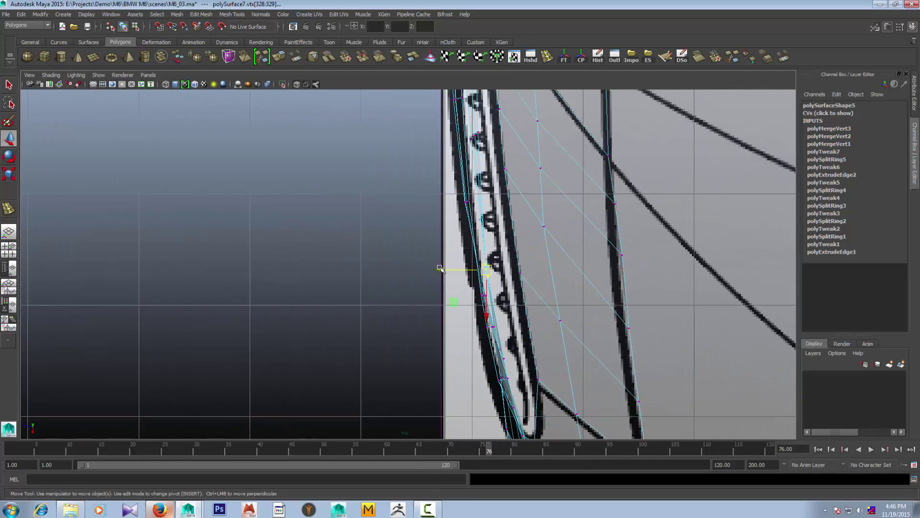
pyautogui.moveTo(440, 268); pyautogui.dragTo(437, 271)
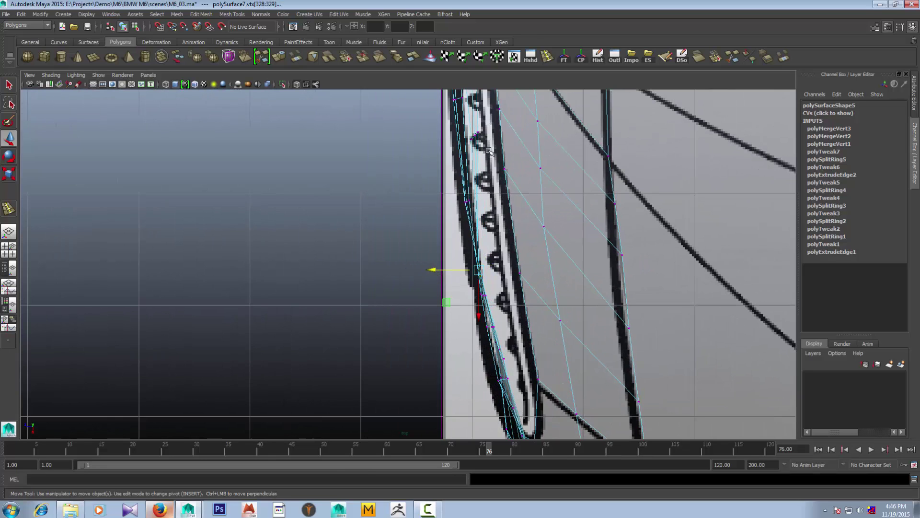
pyautogui.keyDown('alt'); pyautogui.moveTo(480, 157); pyautogui.dragTo(503, 295, button='middle'); pyautogui.keyUp('alt')
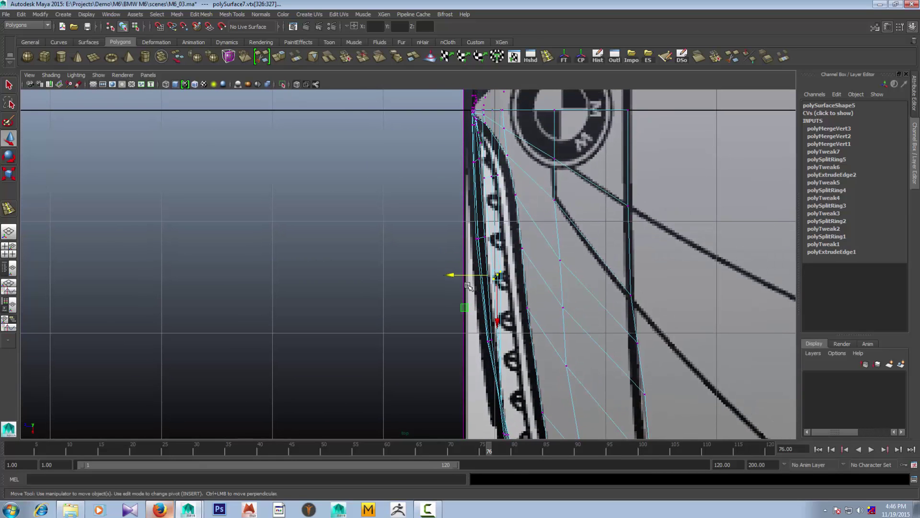
pyautogui.moveTo(440, 274); pyautogui.dragTo(436, 277)
pyautogui.keyDown('alt'); pyautogui.moveTo(436, 277); pyautogui.dragTo(427, 339, button='middle'); pyautogui.keyUp('alt')
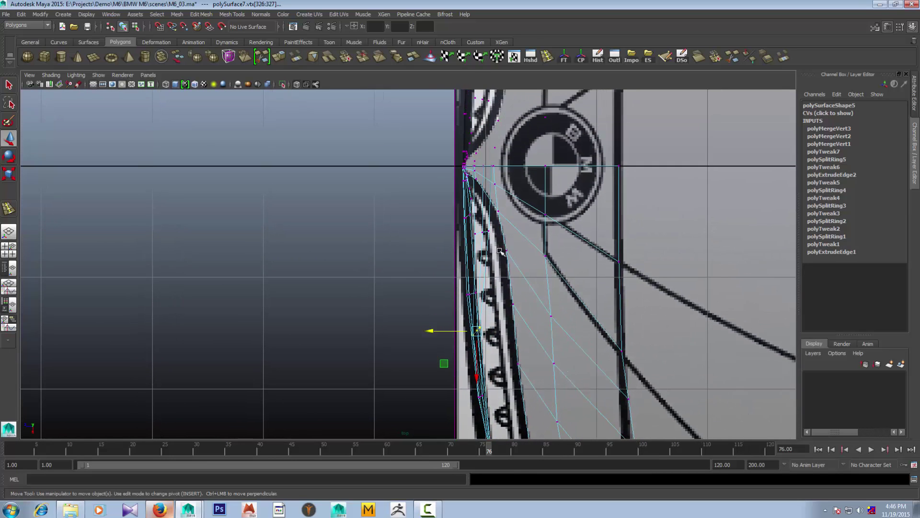
# Slide the next pair of lip vertices left onto the centre line and review in perspective
pyautogui.click(478, 224)
pyautogui.press('space')
pyautogui.press('space')
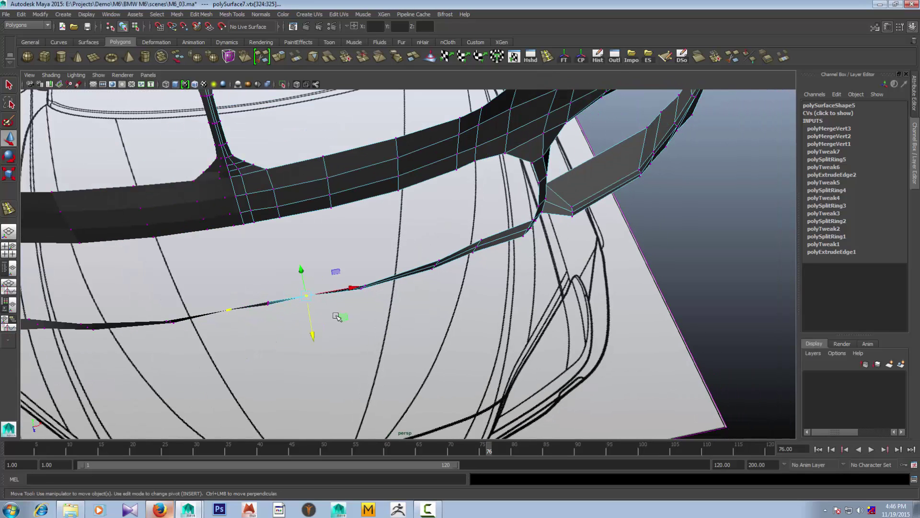
pyautogui.moveTo(259, 295); pyautogui.dragTo(271, 312)
pyautogui.press('space')
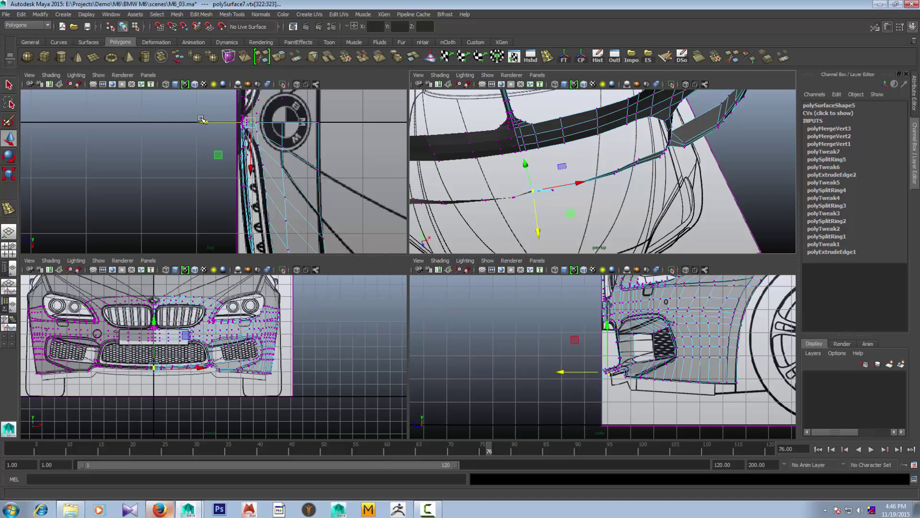
pyautogui.moveTo(204, 121); pyautogui.dragTo(194, 122)
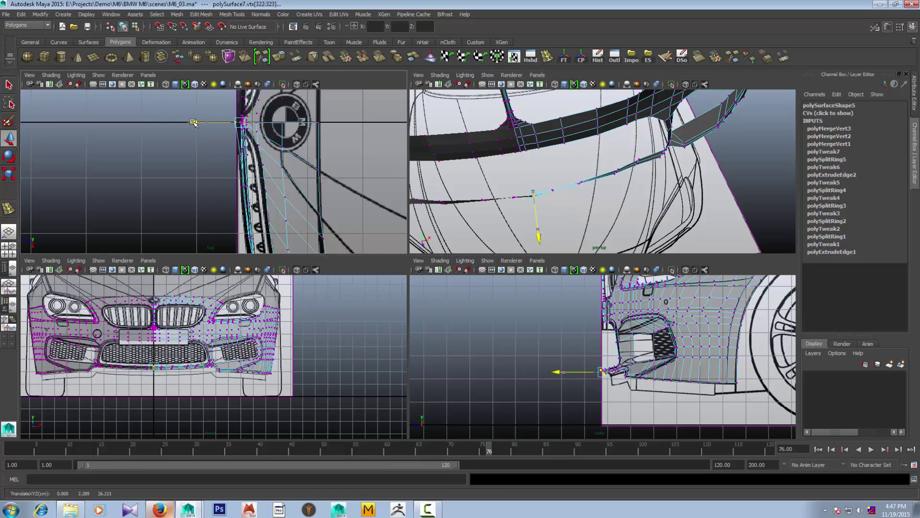
pyautogui.press('space')
pyautogui.moveTo(528, 172)
pyautogui.keyDown('alt'); pyautogui.mouseDown()
pyautogui.moveTo(412, 207)
pyautogui.moveTo(495, 224)
pyautogui.moveTo(499, 298)
pyautogui.moveTo(415, 254)
pyautogui.moveTo(411, 264)
pyautogui.moveTo(401, 247)
pyautogui.mouseUp(); pyautogui.keyUp('alt')
pyautogui.click(493, 248)
# Turn off the smoothed mesh preview and save the scene
pyautogui.click(401, 246)
pyautogui.press('1')
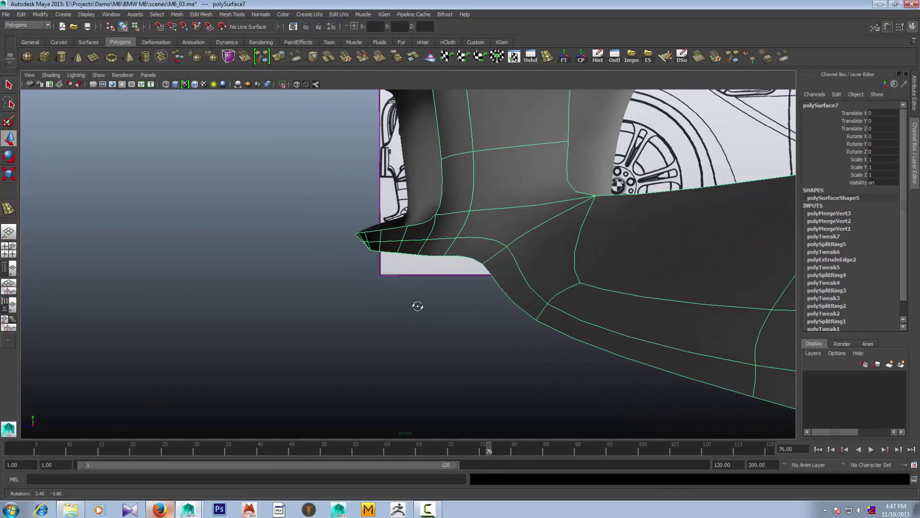
pyautogui.click(390, 308)
pyautogui.keyDown('alt'); pyautogui.moveTo(391, 304); pyautogui.dragTo(432, 304); pyautogui.keyUp('alt')
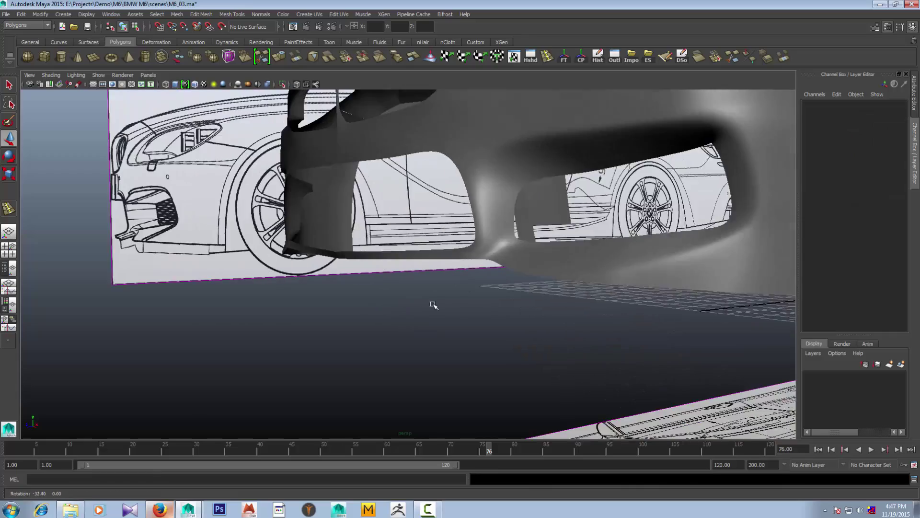
pyautogui.press('space')
# Select the side intake's border edges in edge mode
pyautogui.press('space')
pyautogui.hotkey('ctrl', 's')
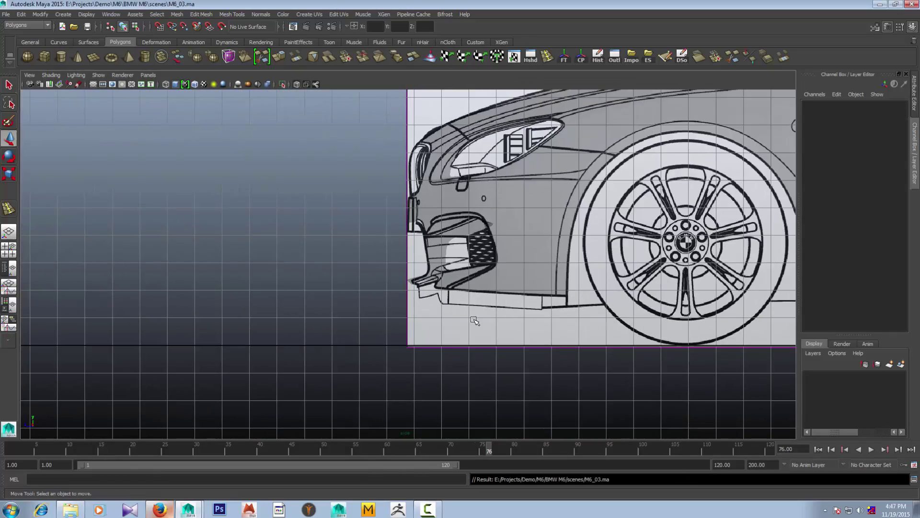
pyautogui.click(505, 273)
pyautogui.press('space')
pyautogui.press('space')
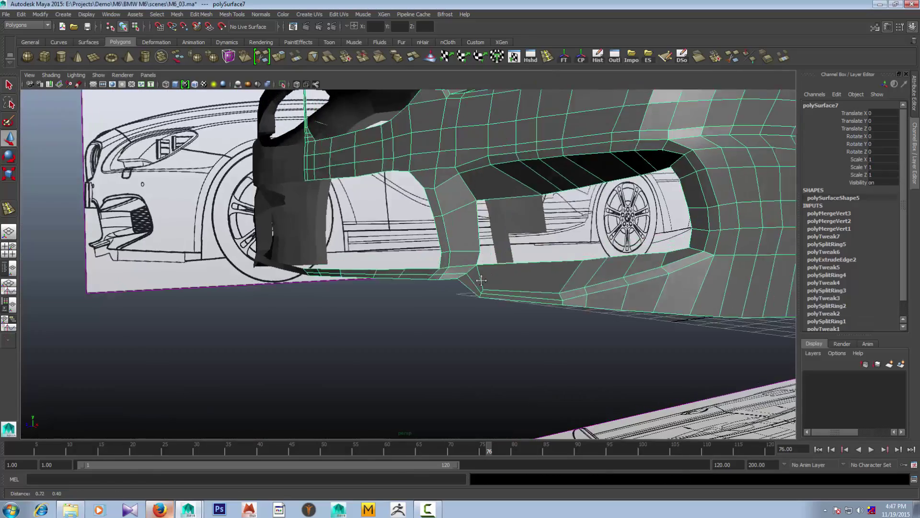
pyautogui.moveTo(480, 268)
pyautogui.keyDown('alt'); pyautogui.mouseDown()
pyautogui.moveTo(491, 280)
pyautogui.moveTo(493, 225)
pyautogui.mouseUp(); pyautogui.keyUp('alt')
pyautogui.moveTo(493, 226); pyautogui.dragTo(492, 206, button='right')
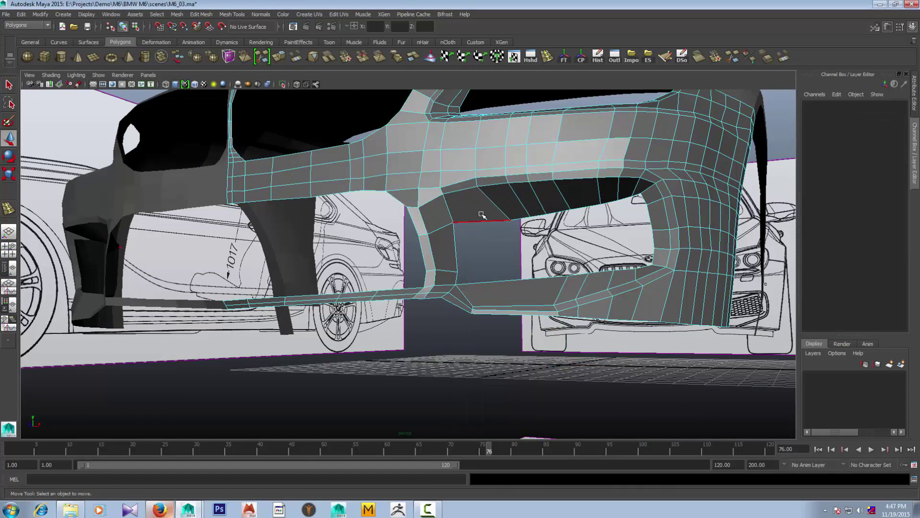
pyautogui.click(484, 222)
pyautogui.press('space')
pyautogui.press('space')
pyautogui.scroll(5, 315, 340)
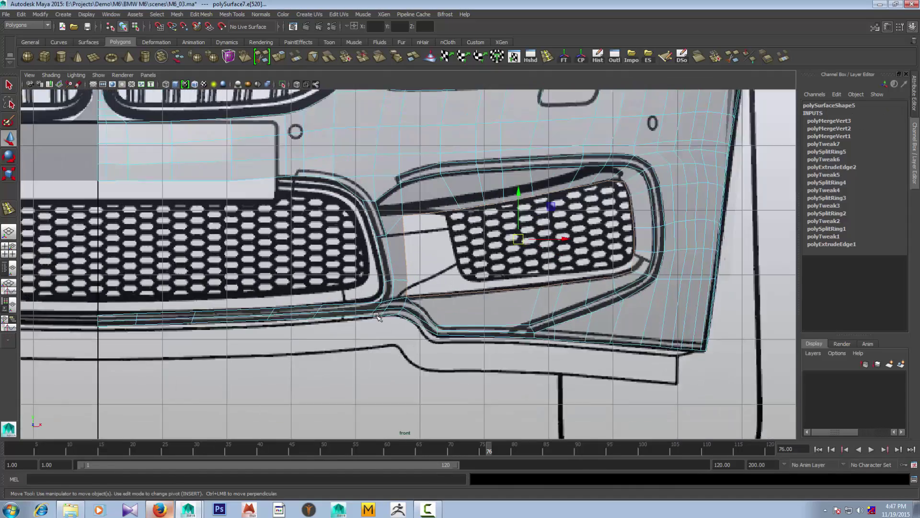
pyautogui.scroll(2, 355, 305)
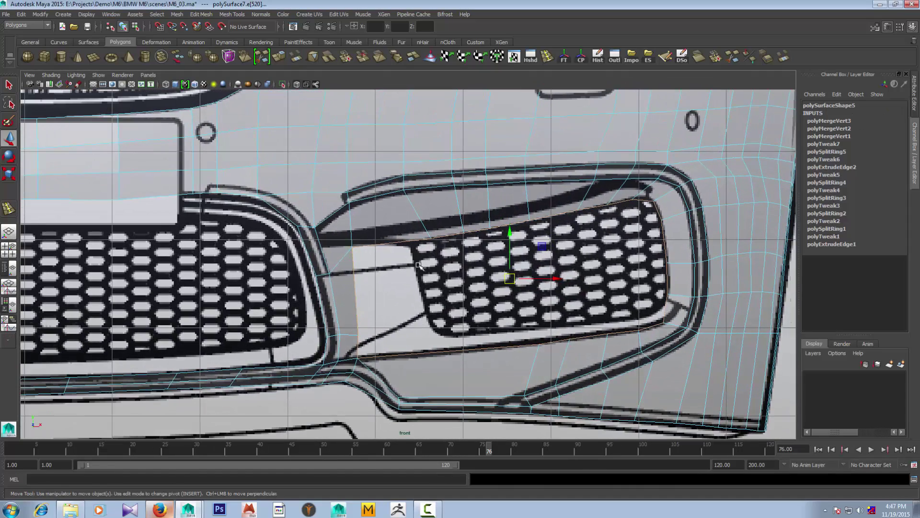
pyautogui.keyDown('alt'); pyautogui.moveTo(432, 266); pyautogui.dragTo(419, 270, button='middle'); pyautogui.keyUp('alt')
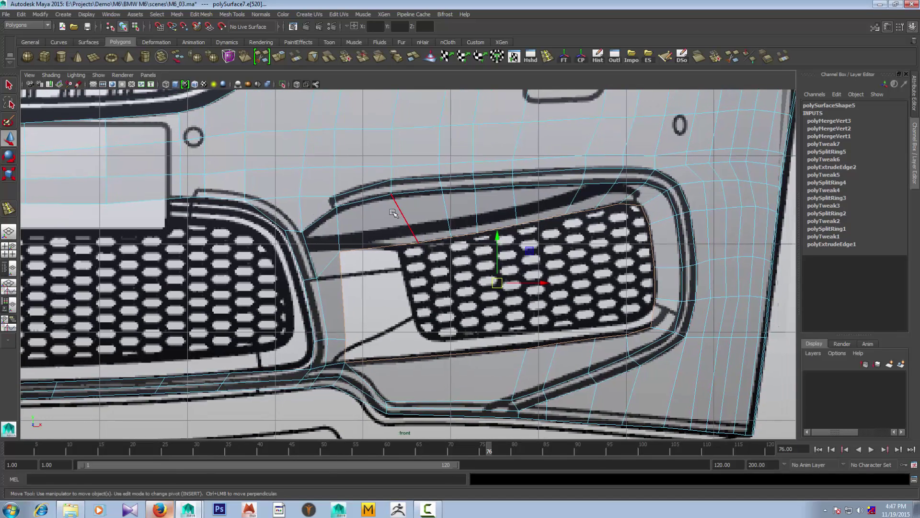
# Extrude the intake border edges into a new edge ring
pyautogui.click(279, 57)
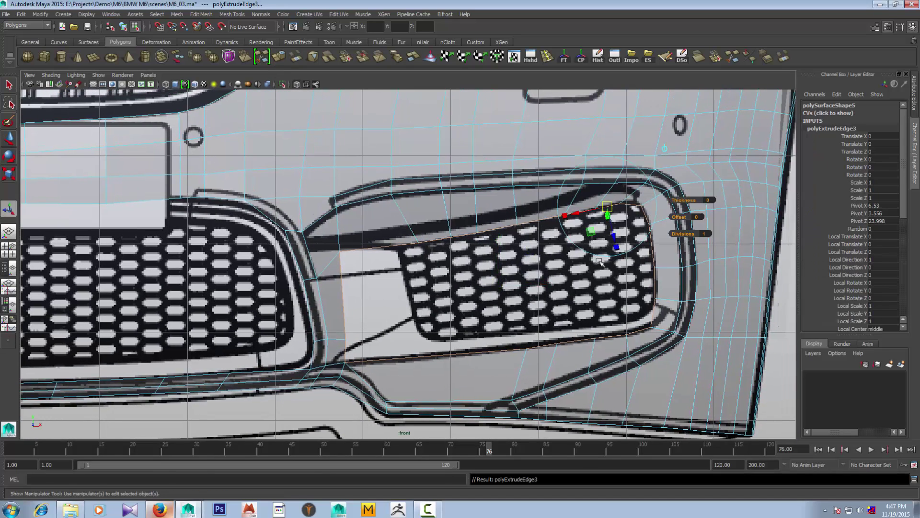
pyautogui.press('r')
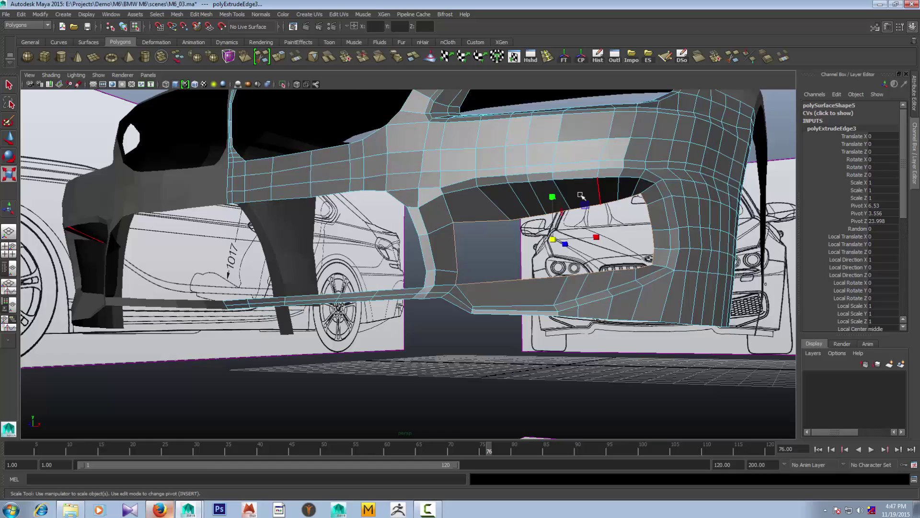
pyautogui.keyDown('alt'); pyautogui.moveTo(600, 264); pyautogui.dragTo(482, 257); pyautogui.keyUp('alt')
pyautogui.press('w')
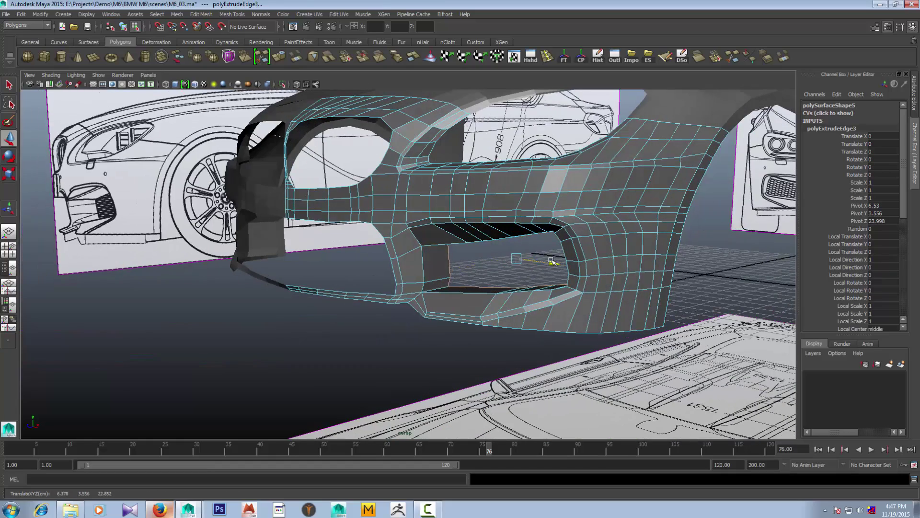
pyautogui.press('space')
pyautogui.press('space')
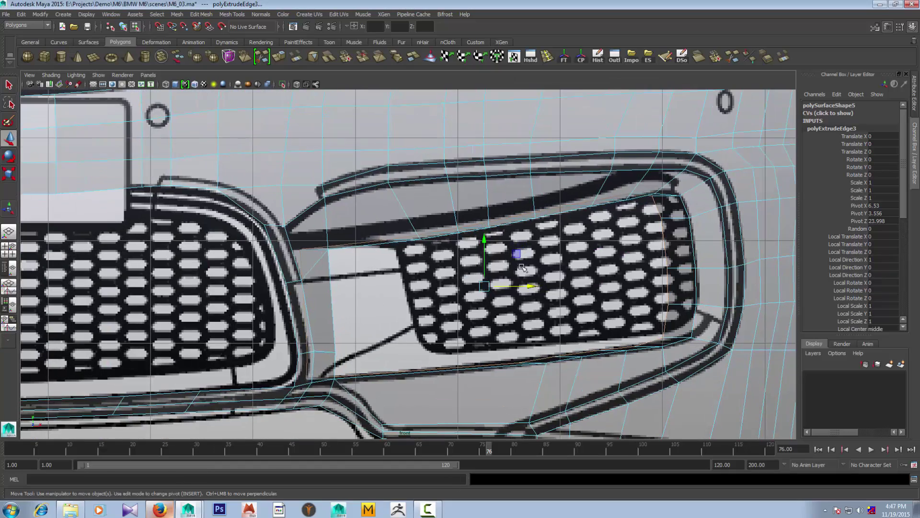
# Shrink, shift right and stretch the inner loop taller to fit the blueprint grill
pyautogui.press('r')
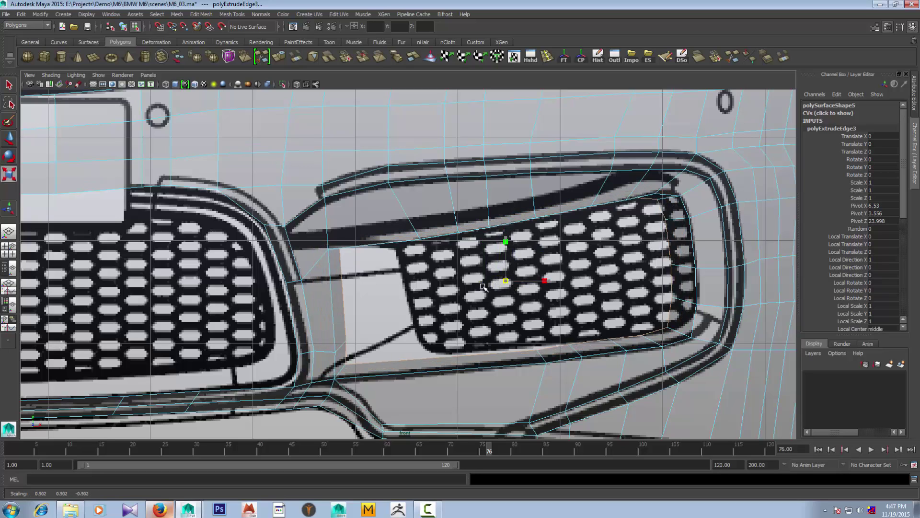
pyautogui.moveTo(507, 283); pyautogui.dragTo(485, 299)
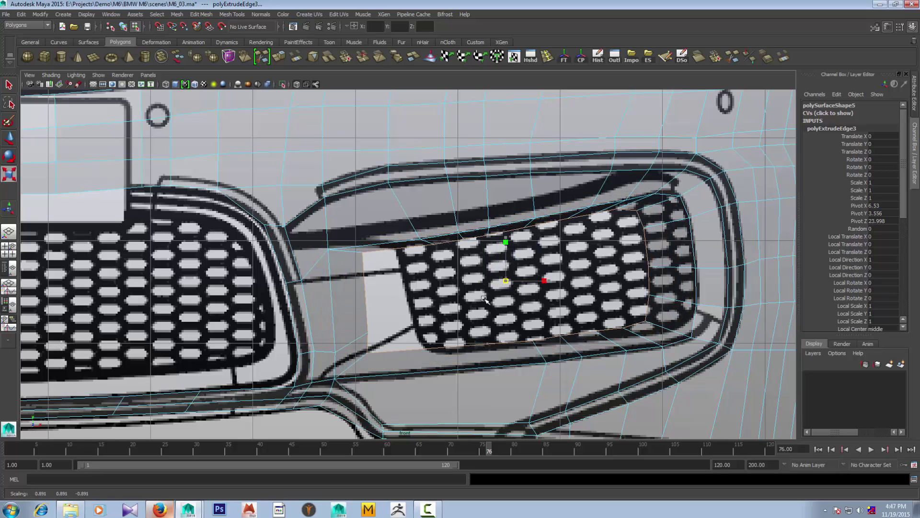
pyautogui.press('w')
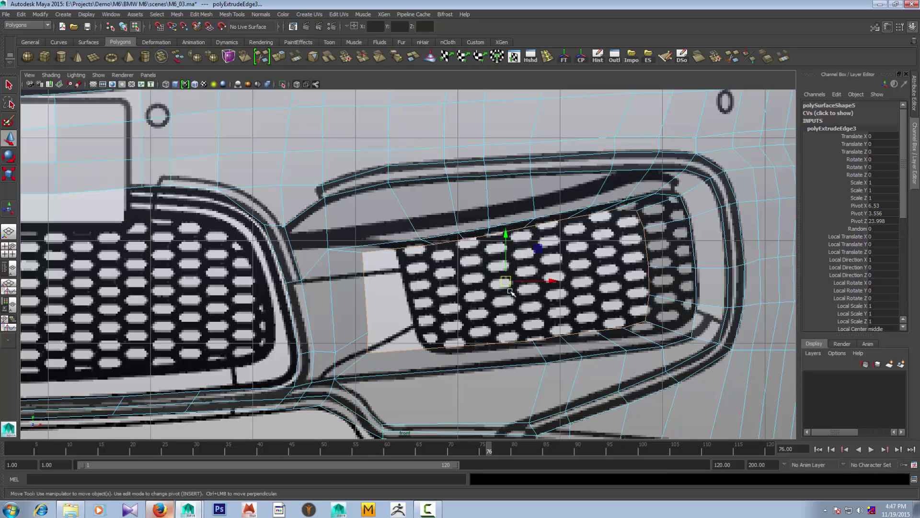
pyautogui.moveTo(507, 281)
pyautogui.mouseDown()
pyautogui.moveTo(545, 267)
pyautogui.moveTo(551, 282)
pyautogui.mouseUp()
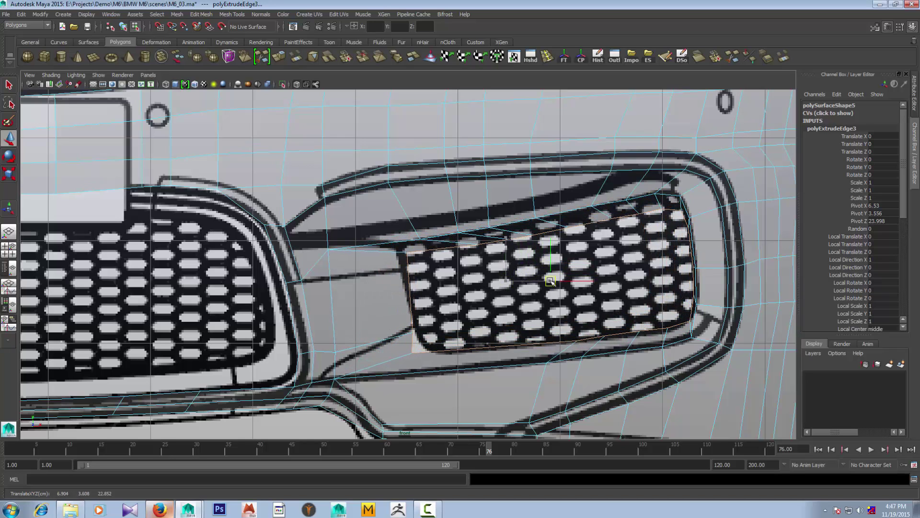
pyautogui.press('r')
pyautogui.moveTo(550, 240); pyautogui.dragTo(552, 262)
pyautogui.press('w')
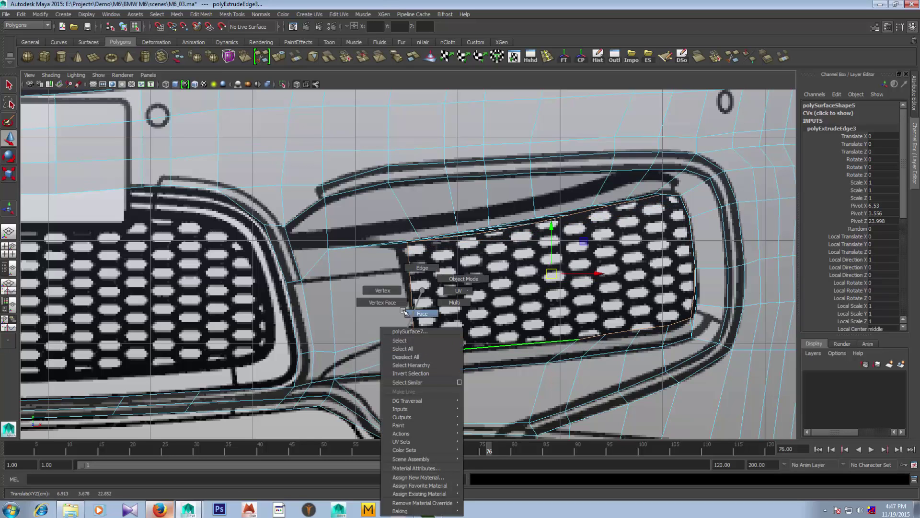
# Snap the intake's corner and left-edge vertices onto the grill outline in front view
pyautogui.moveTo(422, 354); pyautogui.dragTo(403, 353, button='right')
pyautogui.click(424, 346)
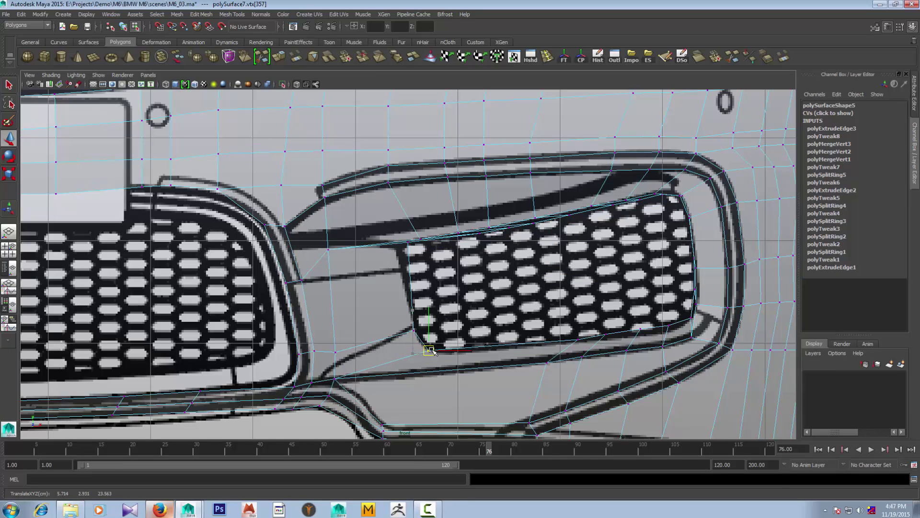
pyautogui.click(414, 329)
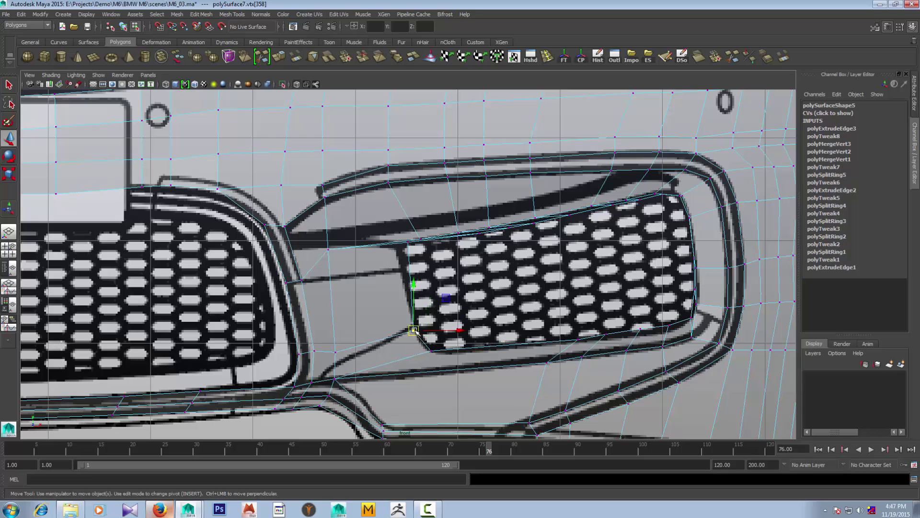
pyautogui.click(408, 247)
pyautogui.click(410, 324)
pyautogui.moveTo(407, 246); pyautogui.dragTo(406, 250)
pyautogui.click(462, 246)
pyautogui.moveTo(480, 234); pyautogui.dragTo(479, 236)
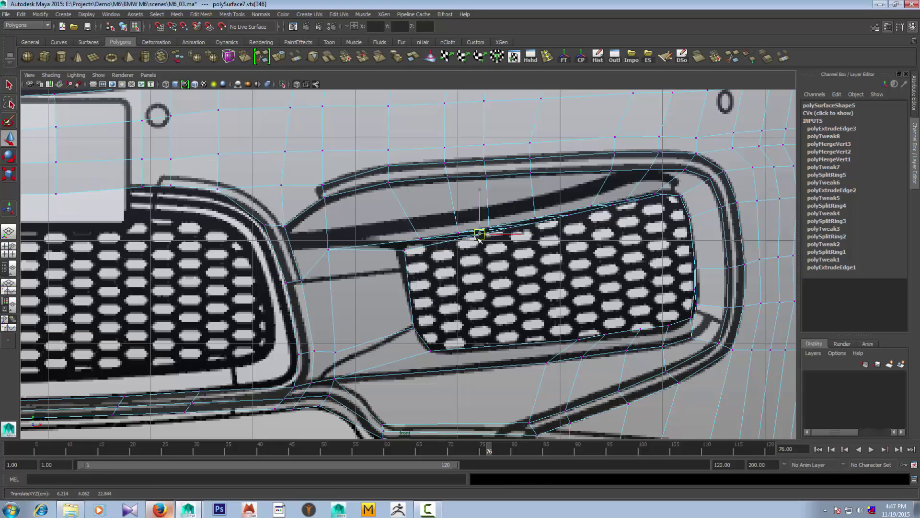
# In side view, slide the lower inset vertex back to deepen the inset
pyautogui.scroll(-5, 541, 307)
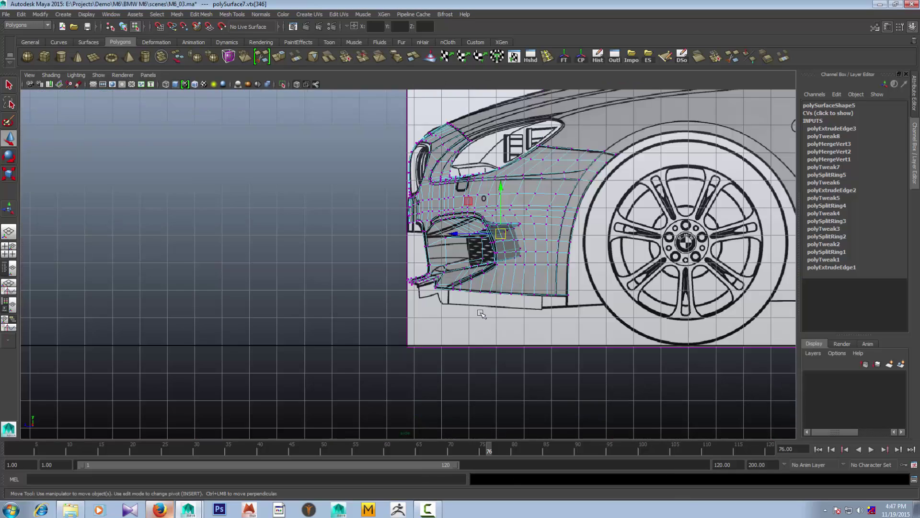
pyautogui.scroll(2, 477, 309)
pyautogui.scroll(2, 452, 344)
pyautogui.scroll(1, 451, 343)
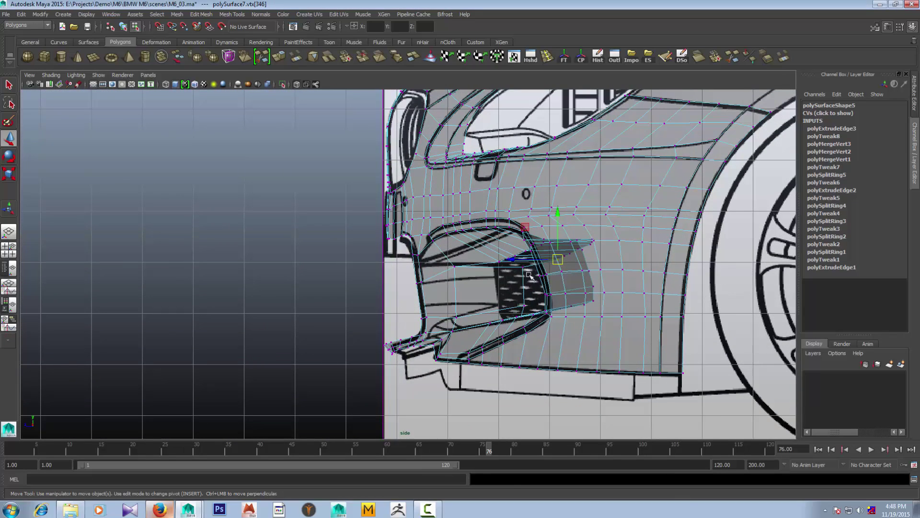
pyautogui.click(524, 305)
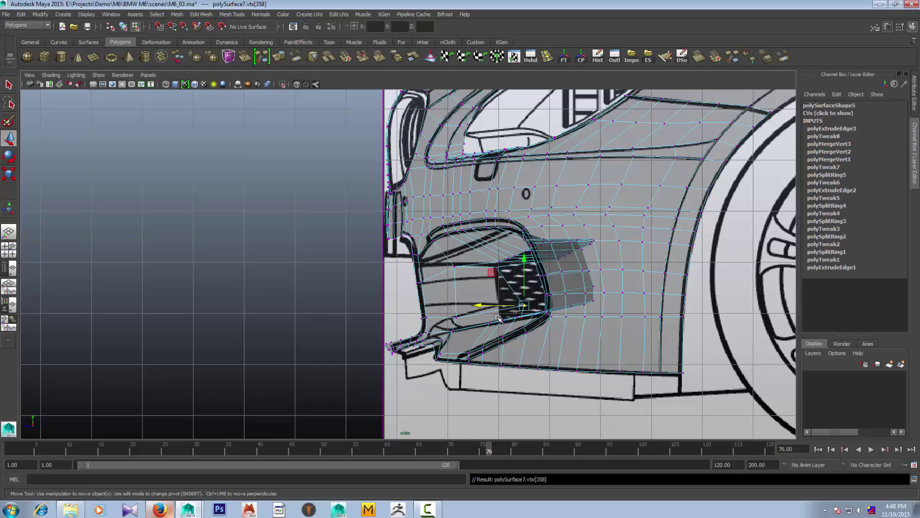
pyautogui.moveTo(485, 305); pyautogui.dragTo(454, 308)
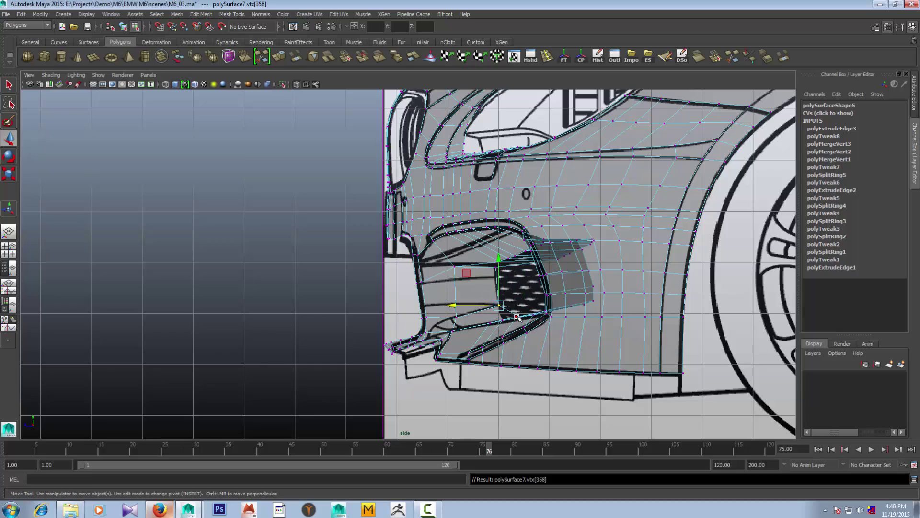
# Inspect the bumper and side intake in perspective with a smoothed preview
pyautogui.press('space')
pyautogui.press('space')
pyautogui.keyDown('alt'); pyautogui.moveTo(640, 184); pyautogui.dragTo(580, 238); pyautogui.keyUp('alt')
pyautogui.moveTo(580, 238); pyautogui.dragTo(580, 206, button='right')
pyautogui.press('3')
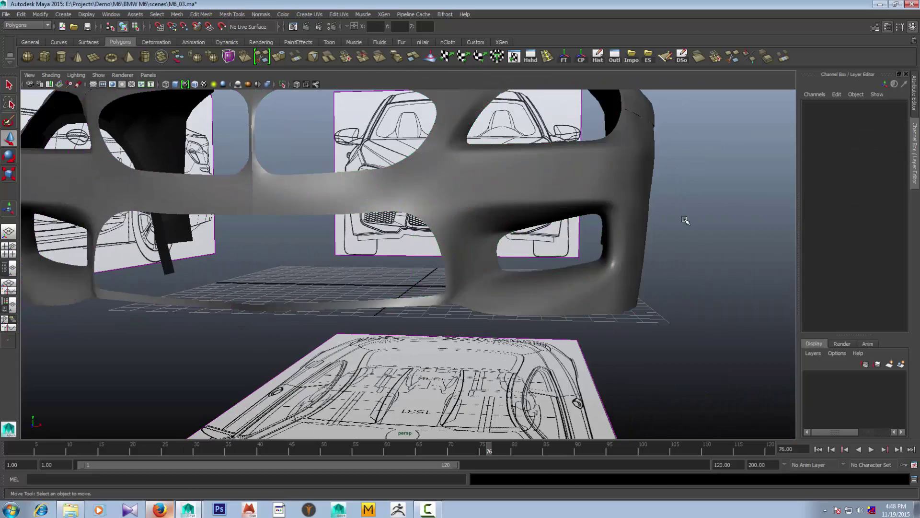
pyautogui.keyDown('alt'); pyautogui.moveTo(589, 254); pyautogui.dragTo(531, 288); pyautogui.keyUp('alt')
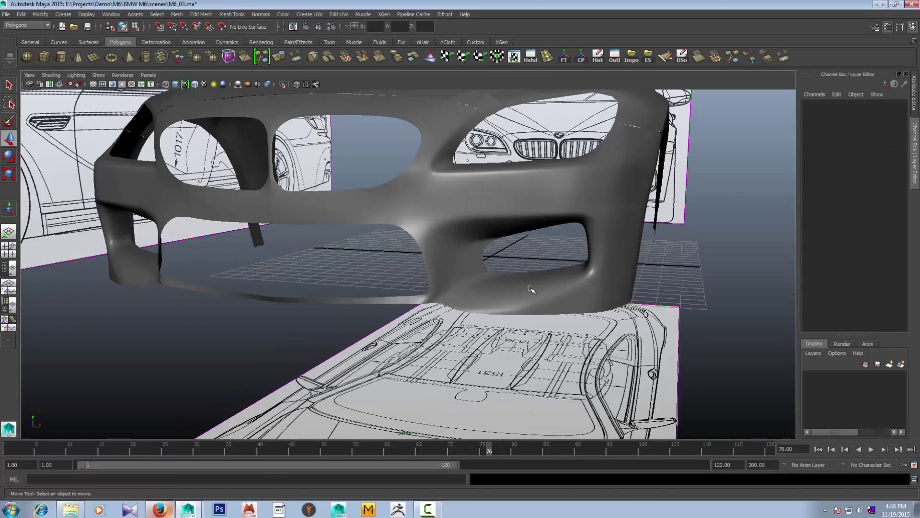
pyautogui.click(530, 287)
pyautogui.press('1')
pyautogui.scroll(5, 517, 345)
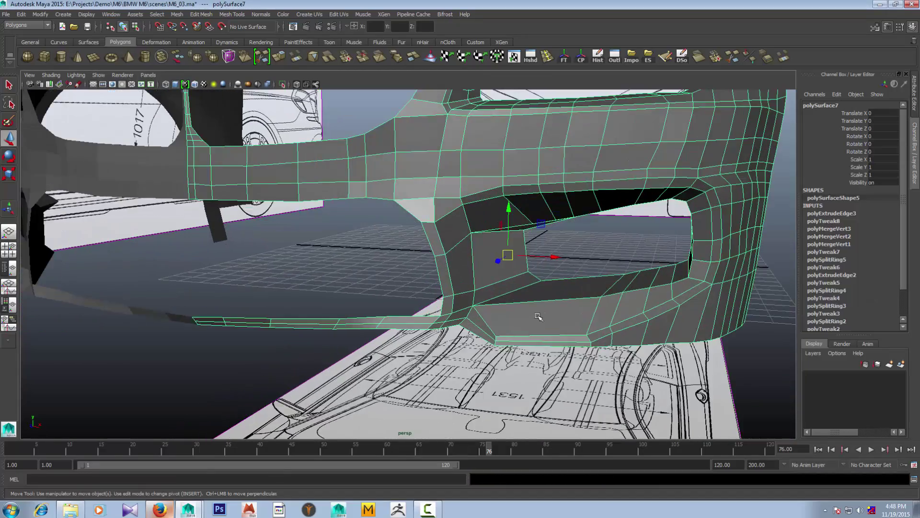
pyautogui.keyDown('alt'); pyautogui.moveTo(540, 319); pyautogui.dragTo(571, 243); pyautogui.keyUp('alt')
pyautogui.click(571, 243)
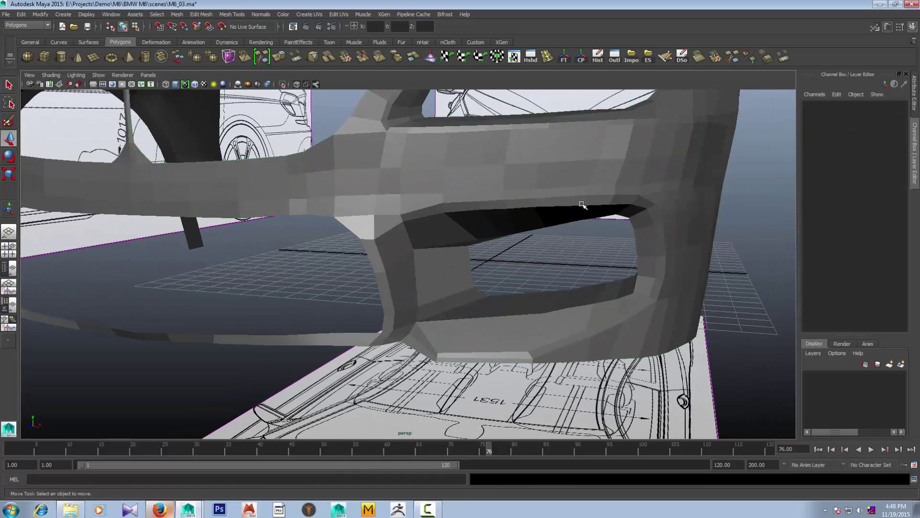
pyautogui.click(582, 204)
# In front view, select the centre-line edge and a side intake edge, then minimise Maya
pyautogui.press('space')
pyautogui.scroll(3, 401, 351)
pyautogui.scroll(2, 400, 351)
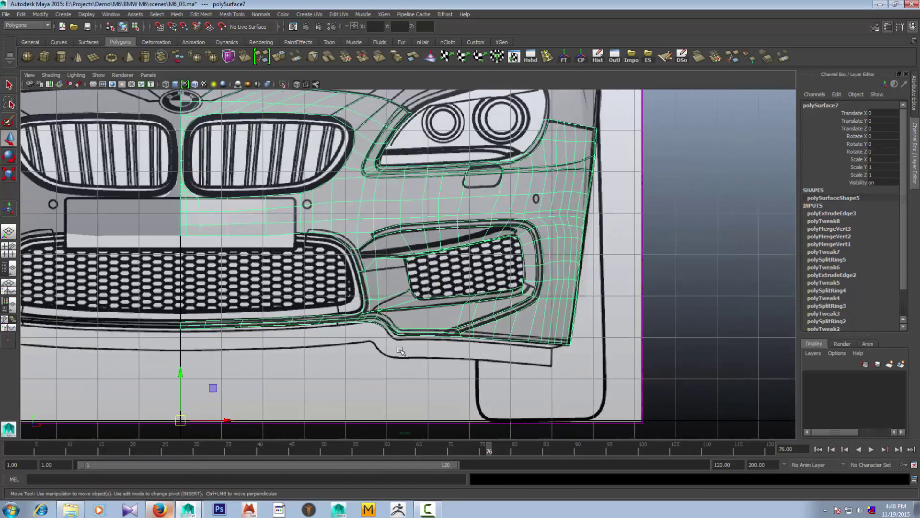
pyautogui.scroll(2, 399, 350)
pyautogui.scroll(3, 492, 349)
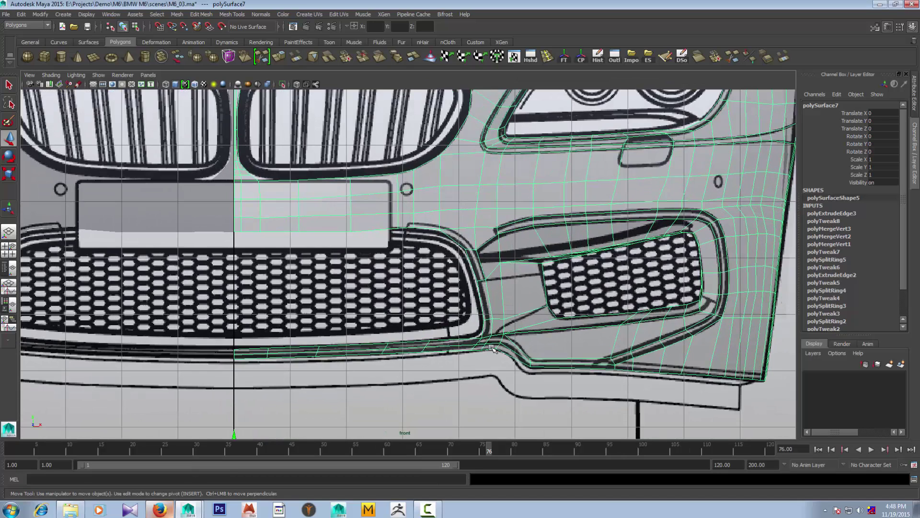
pyautogui.scroll(-2, 408, 288)
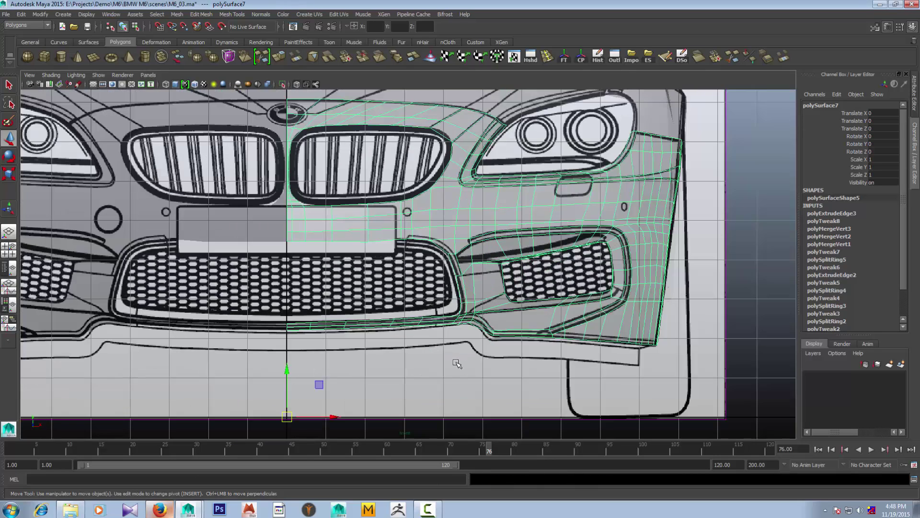
pyautogui.scroll(1, 408, 288)
pyautogui.scroll(1, 412, 264)
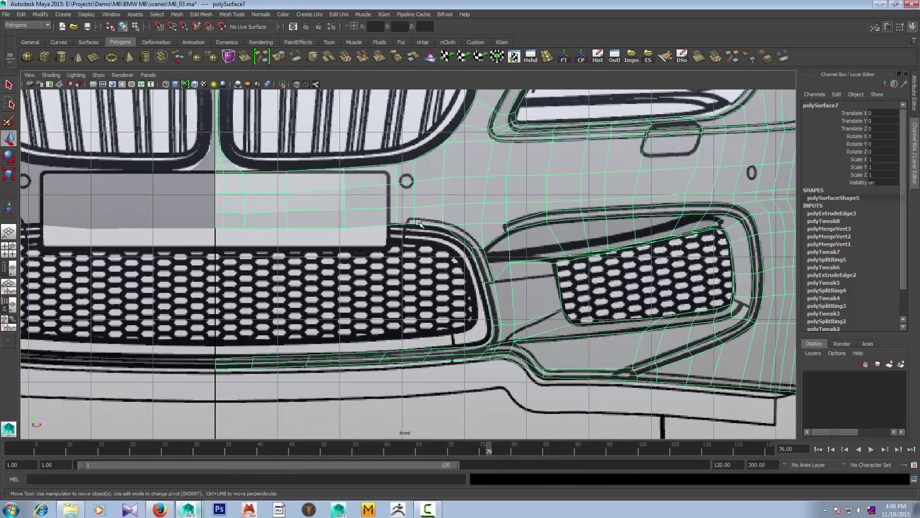
pyautogui.moveTo(413, 222); pyautogui.dragTo(417, 194, button='right')
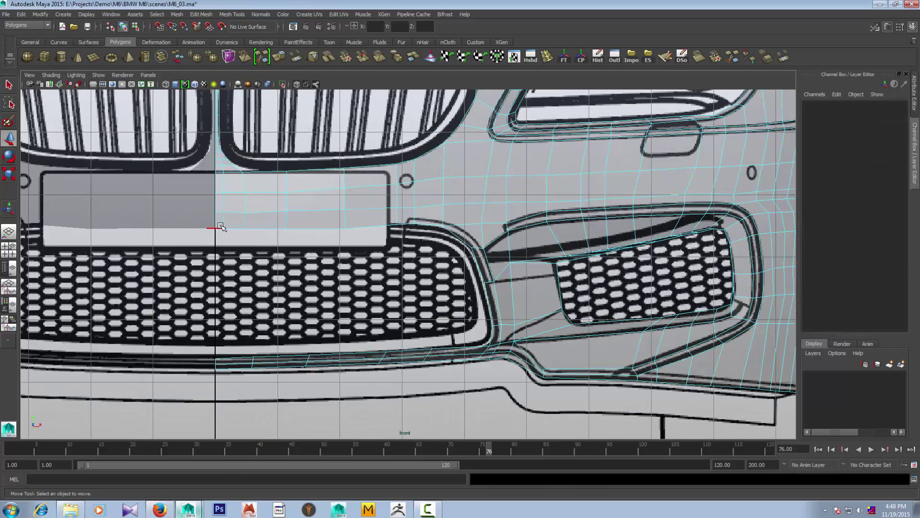
pyautogui.click(221, 226)
pyautogui.click(234, 356)
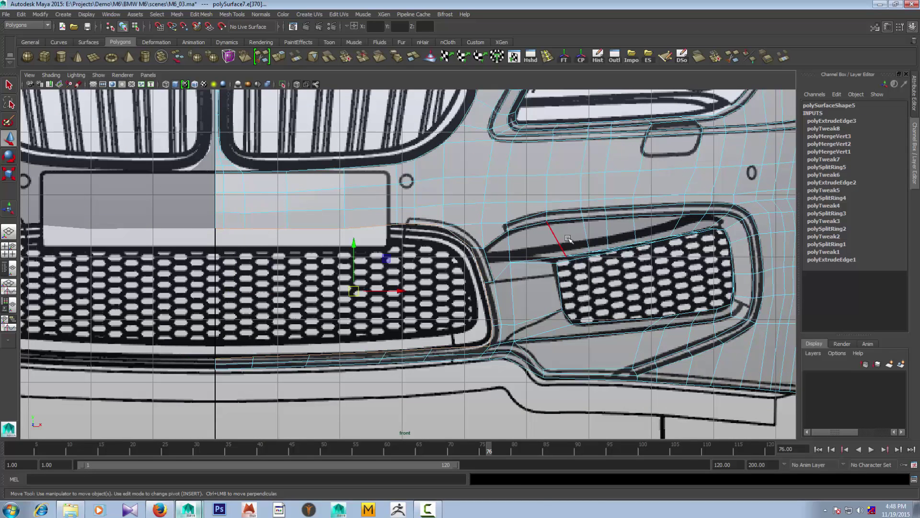
pyautogui.click(877, 5)
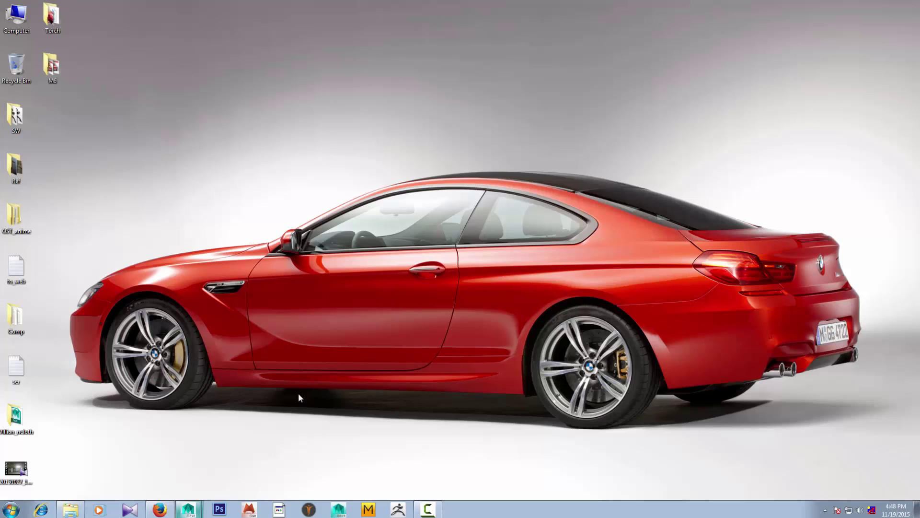
# Review the BMW M6 side, front and front-angle reference photos in Firefox
pyautogui.click(160, 509)
pyautogui.hotkey('ctrl', 'pageup')
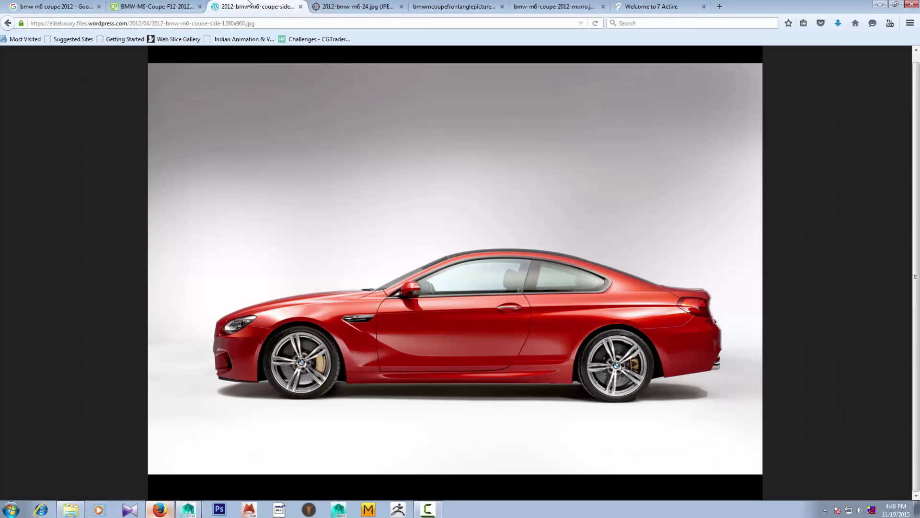
pyautogui.click(169, 4)
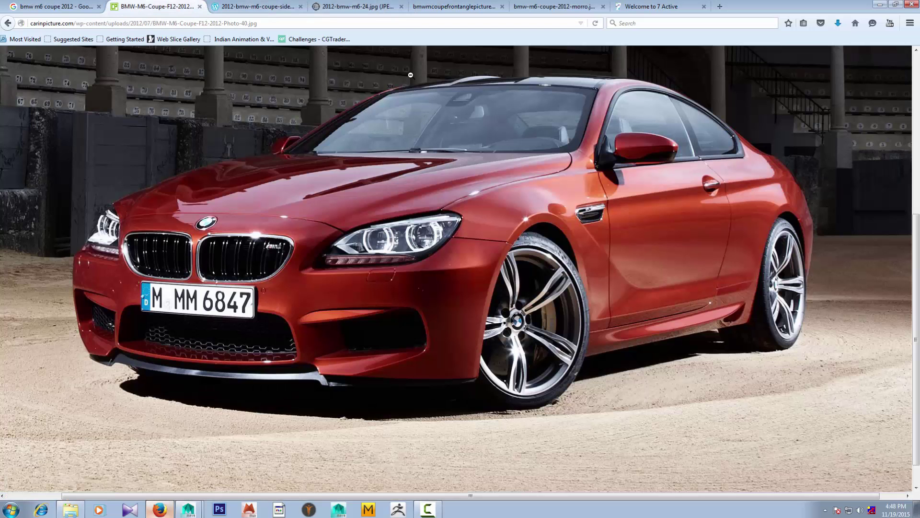
pyautogui.click(448, 6)
pyautogui.click(357, 6)
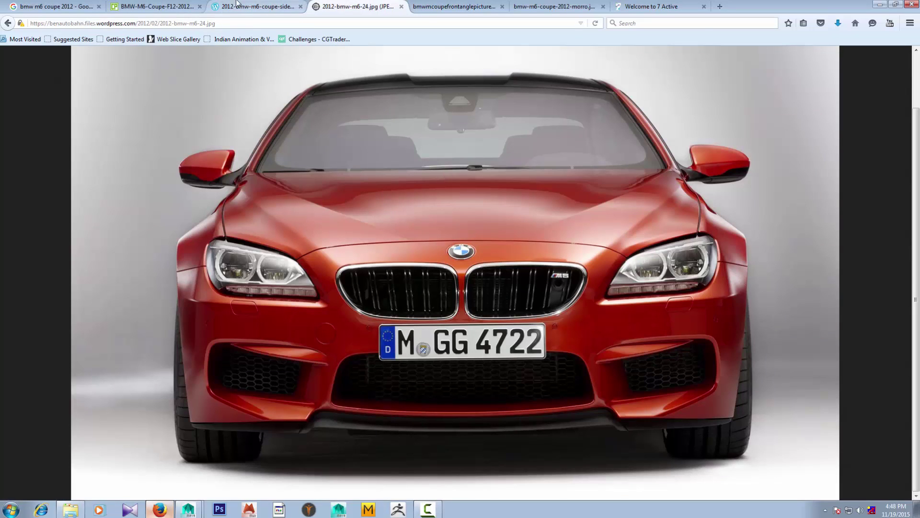
pyautogui.click(254, 7)
pyautogui.click(158, 6)
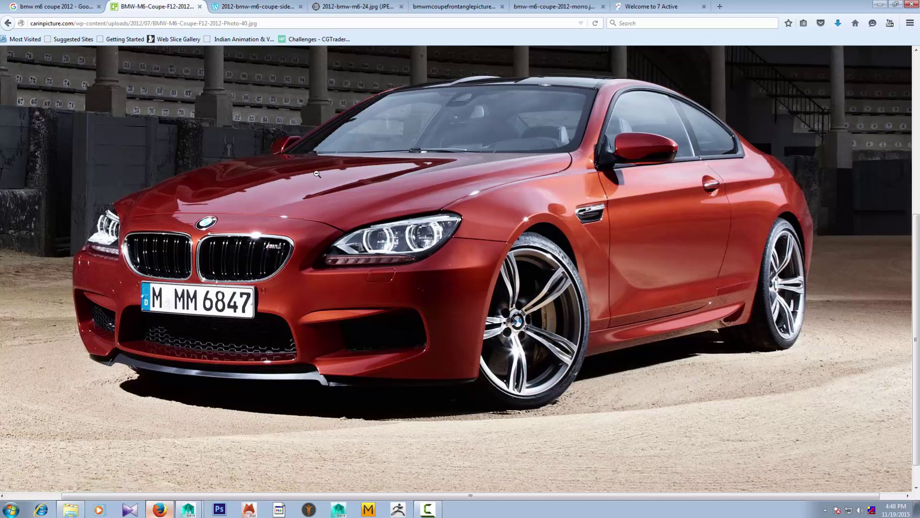
pyautogui.click(453, 7)
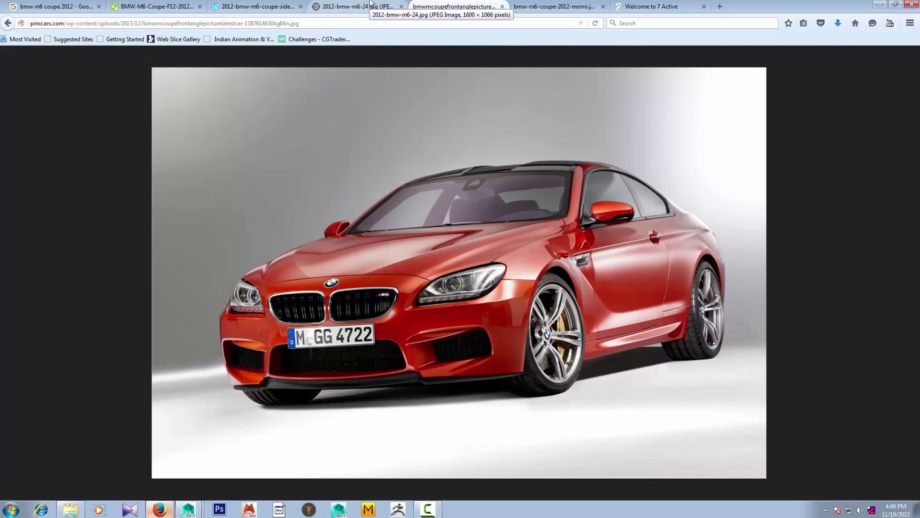
# Minimise Firefox and bring the Maya bumper scene back from the taskbar
pyautogui.click(881, 6)
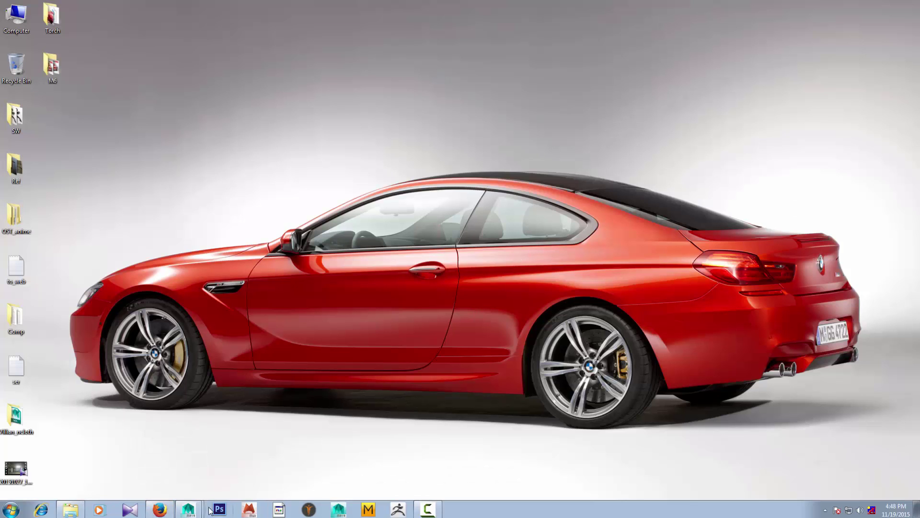
pyautogui.click(191, 508)
pyautogui.click(191, 488)
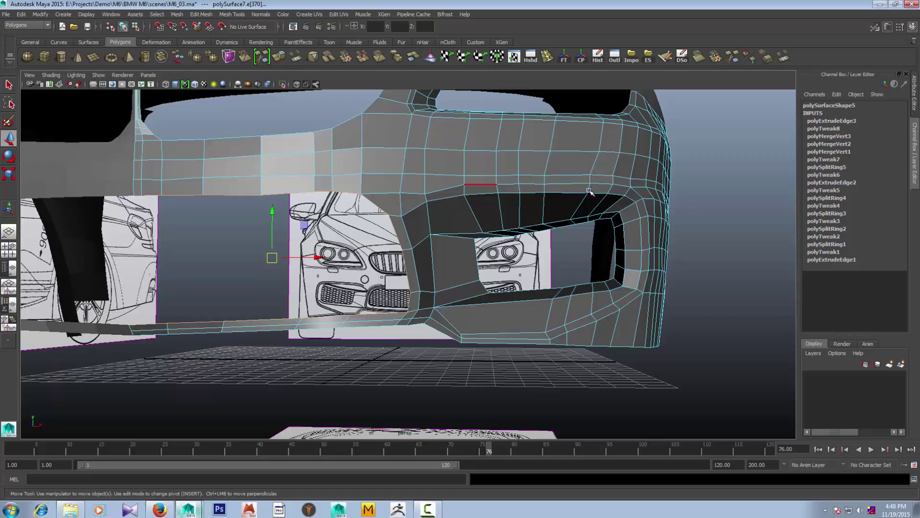
# Extrude the intake border edges and scale them slightly inward
pyautogui.keyDown('alt'); pyautogui.moveTo(590, 192); pyautogui.dragTo(473, 288); pyautogui.keyUp('alt')
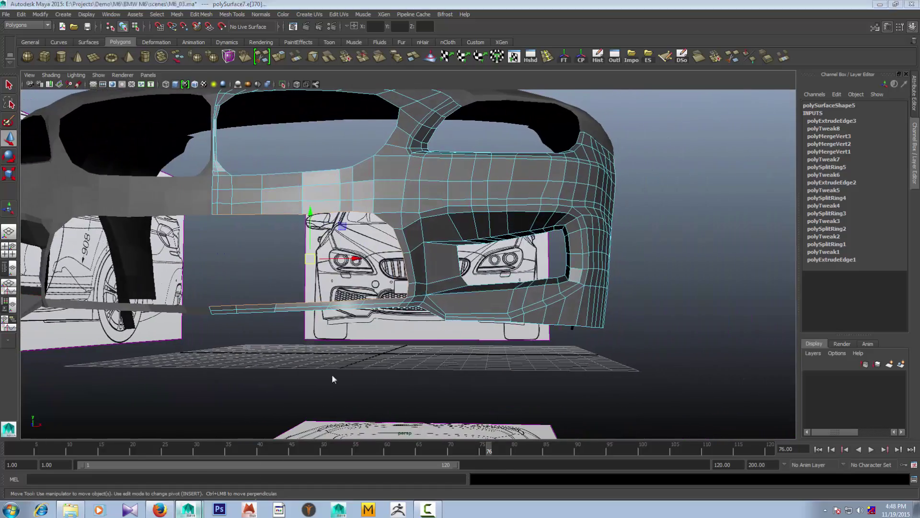
pyautogui.press('space')
pyautogui.press('space')
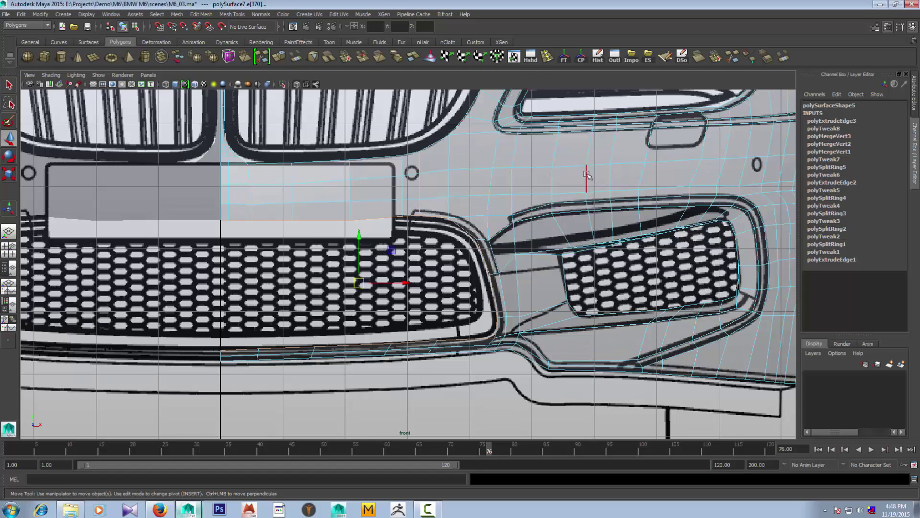
pyautogui.press('space')
pyautogui.press('space')
pyautogui.keyDown('alt'); pyautogui.moveTo(587, 173); pyautogui.dragTo(371, 70); pyautogui.keyUp('alt')
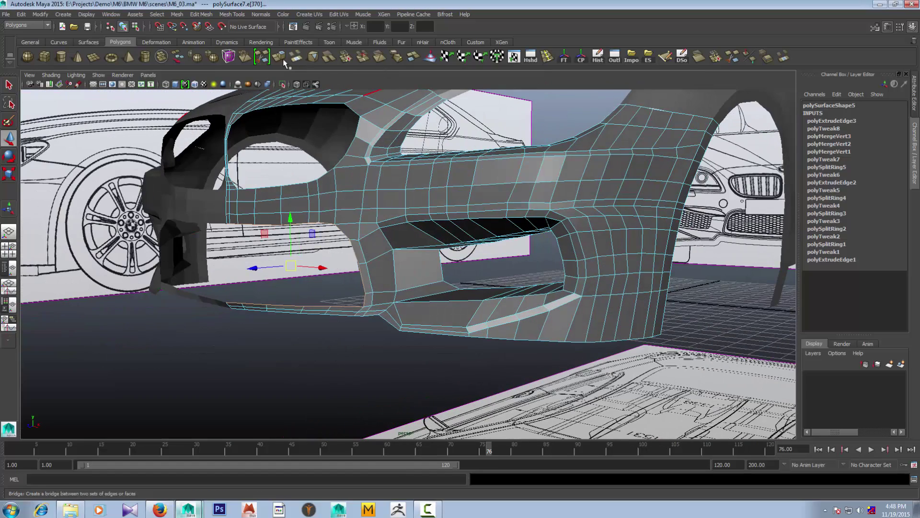
pyautogui.click(280, 60)
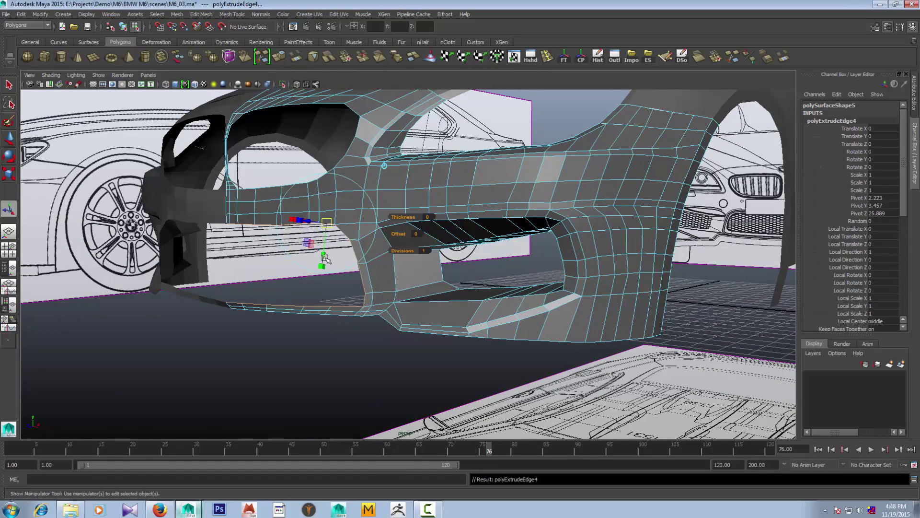
pyautogui.press('r')
pyautogui.moveTo(293, 265); pyautogui.dragTo(252, 266)
pyautogui.press('w')
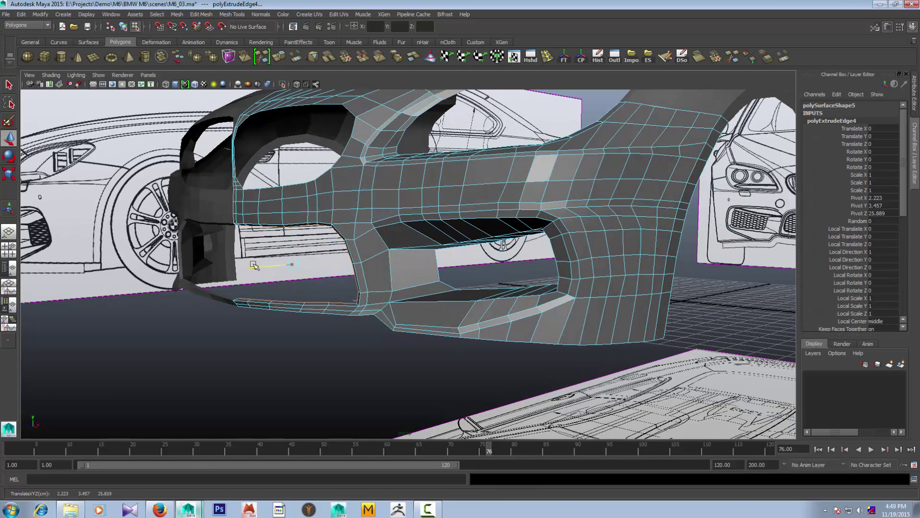
# Extrude the edges again, push them back along Z, and compare with the front-angle photo
pyautogui.hotkey('ctrl', 'e')
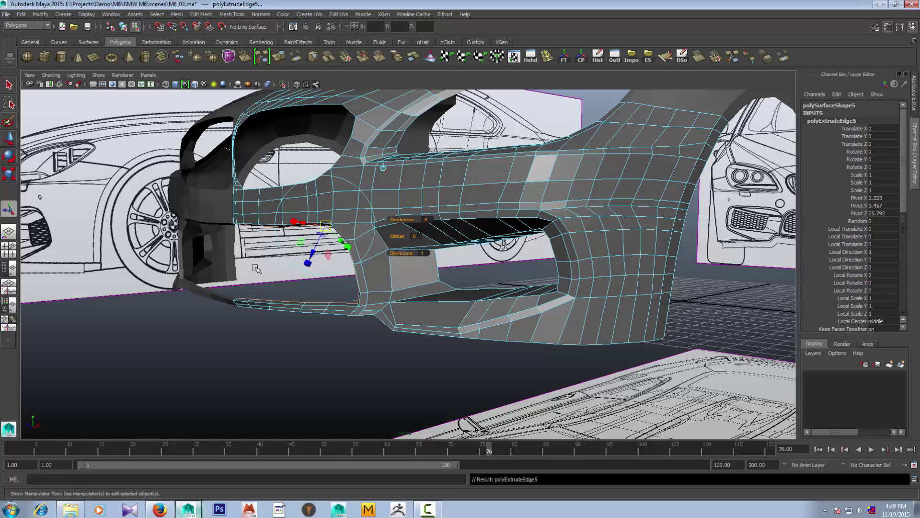
pyautogui.press('w')
pyautogui.moveTo(254, 266)
pyautogui.mouseDown()
pyautogui.moveTo(274, 259)
pyautogui.moveTo(339, 277)
pyautogui.mouseUp()
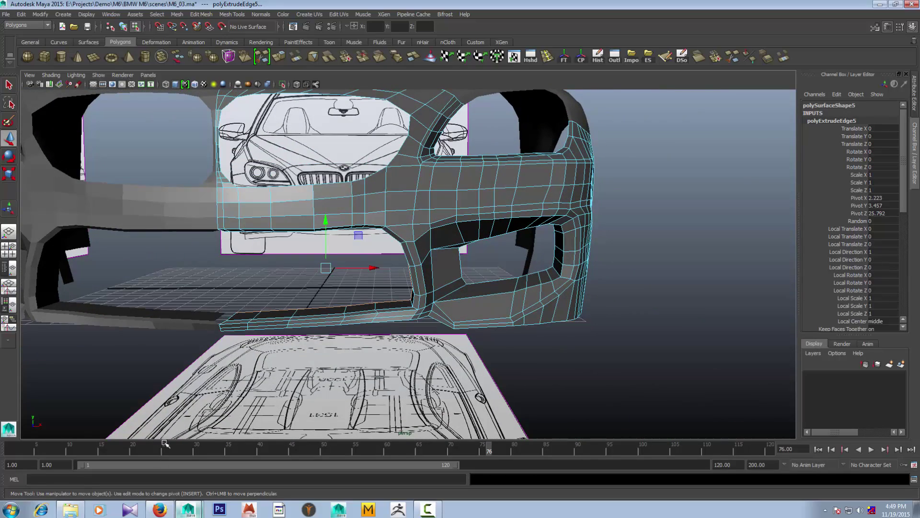
pyautogui.click(160, 510)
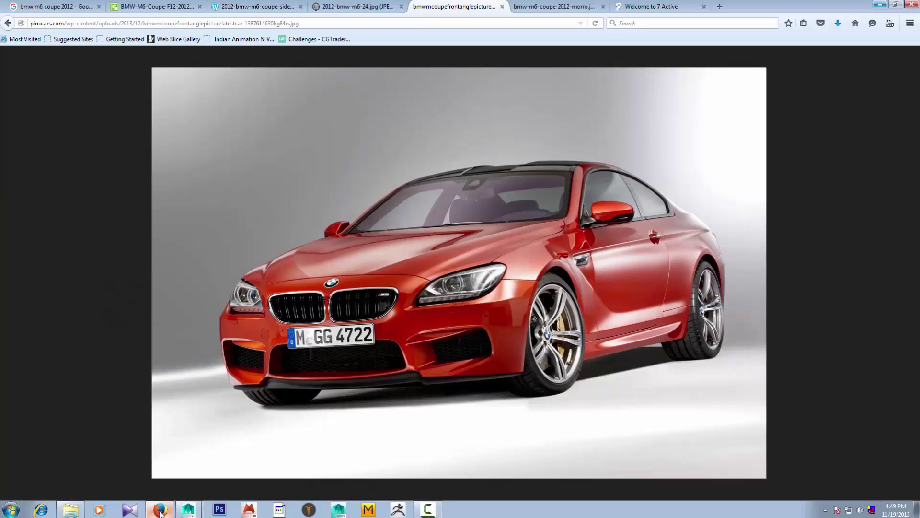
pyautogui.click(160, 510)
pyautogui.moveTo(182, 365)
pyautogui.keyDown('alt'); pyautogui.mouseDown()
pyautogui.moveTo(216, 352)
pyautogui.moveTo(308, 259)
pyautogui.mouseUp(); pyautogui.keyUp('alt')
pyautogui.keyDown('alt'); pyautogui.moveTo(297, 324); pyautogui.dragTo(349, 306); pyautogui.keyUp('alt')
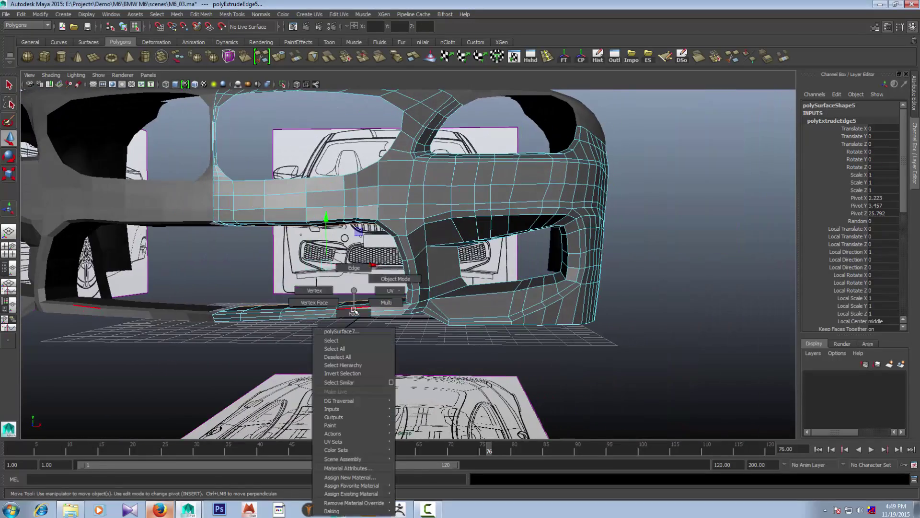
pyautogui.moveTo(349, 306); pyautogui.dragTo(349, 288, button='right')
pyautogui.keyDown('alt'); pyautogui.moveTo(349, 307); pyautogui.dragTo(395, 309); pyautogui.keyUp('alt')
pyautogui.click(395, 309)
pyautogui.click(252, 339)
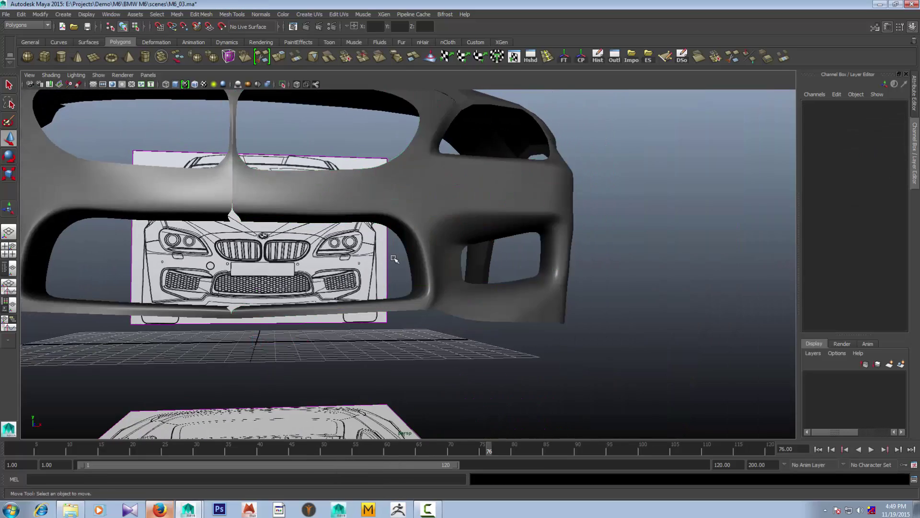
pyautogui.keyDown('alt'); pyautogui.moveTo(252, 339); pyautogui.dragTo(410, 287, button='right'); pyautogui.keyUp('alt')
pyautogui.keyDown('alt'); pyautogui.moveTo(411, 288); pyautogui.dragTo(336, 286); pyautogui.keyUp('alt')
pyautogui.keyDown('alt'); pyautogui.moveTo(336, 286); pyautogui.dragTo(468, 308, button='right'); pyautogui.keyUp('alt')
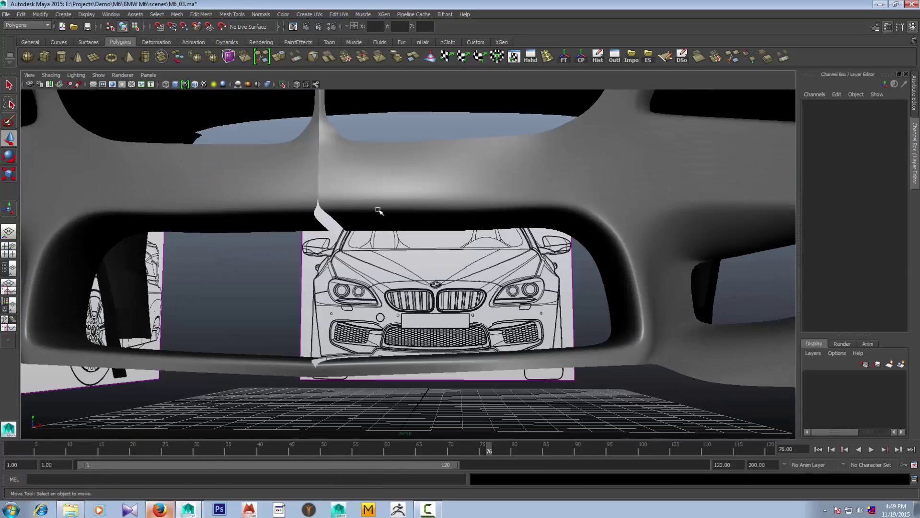
pyautogui.click(342, 189)
pyautogui.rightClick(342, 189)
pyautogui.click(342, 170)
pyautogui.keyDown('alt'); pyautogui.moveTo(342, 170); pyautogui.dragTo(350, 192); pyautogui.keyUp('alt')
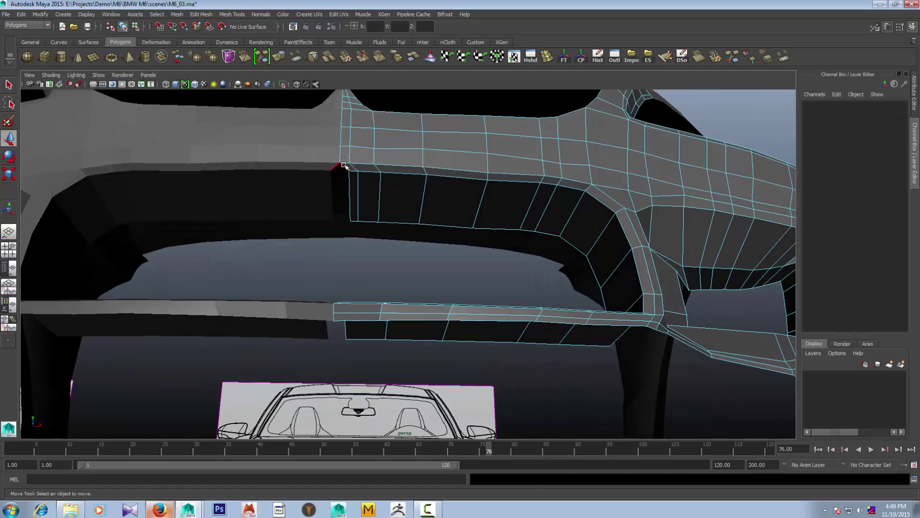
pyautogui.click(349, 192)
pyautogui.moveTo(366, 293)
pyautogui.keyDown('alt'); pyautogui.mouseDown()
pyautogui.moveTo(350, 265)
pyautogui.moveTo(343, 334)
pyautogui.mouseUp(); pyautogui.keyUp('alt')
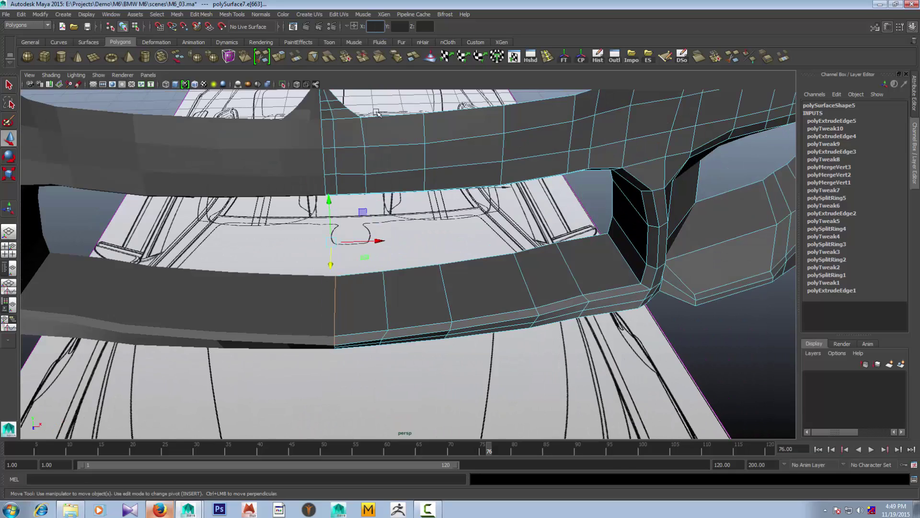
pyautogui.moveTo(391, 163)
pyautogui.keyDown('alt'); pyautogui.mouseDown()
pyautogui.moveTo(481, 181)
pyautogui.moveTo(499, 239)
pyautogui.moveTo(537, 306)
pyautogui.moveTo(590, 274)
pyautogui.mouseUp(); pyautogui.keyUp('alt')
pyautogui.click(481, 181)
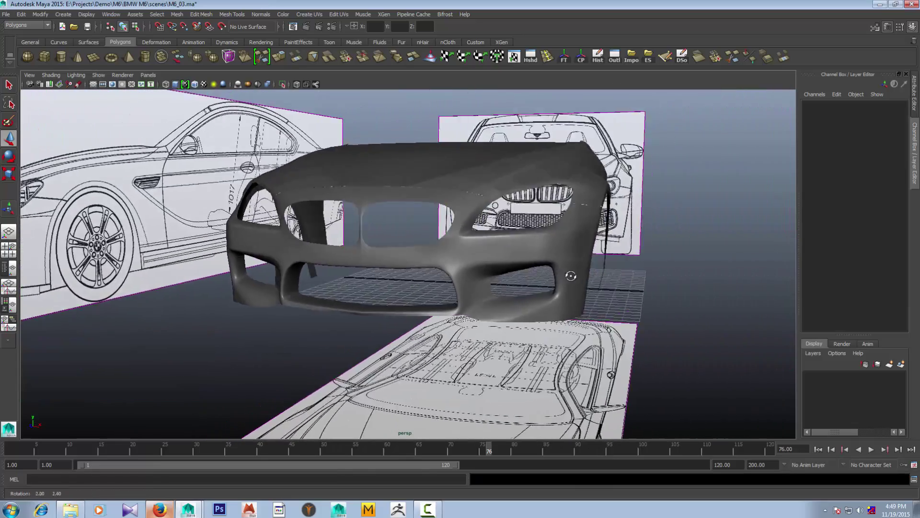
pyautogui.scroll(3, 464, 267)
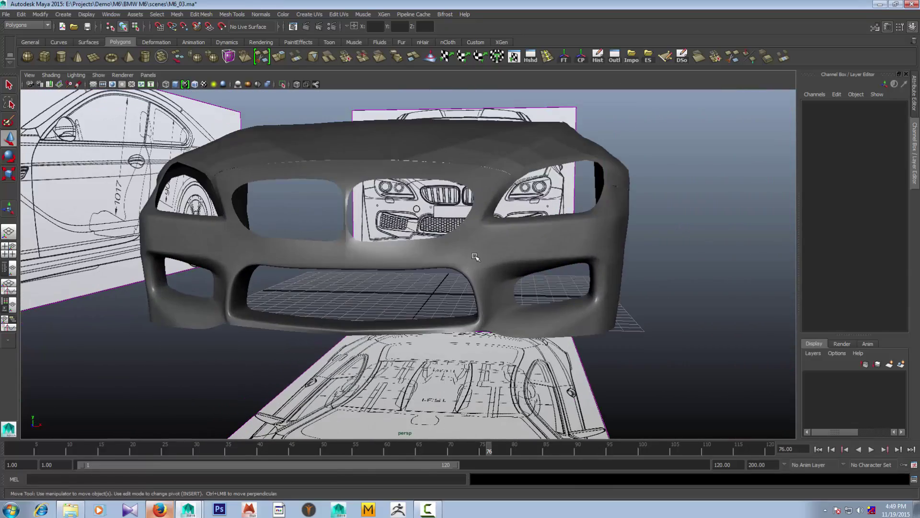
pyautogui.click(475, 258)
pyautogui.click(548, 290)
pyautogui.click(623, 268)
pyautogui.press('1')
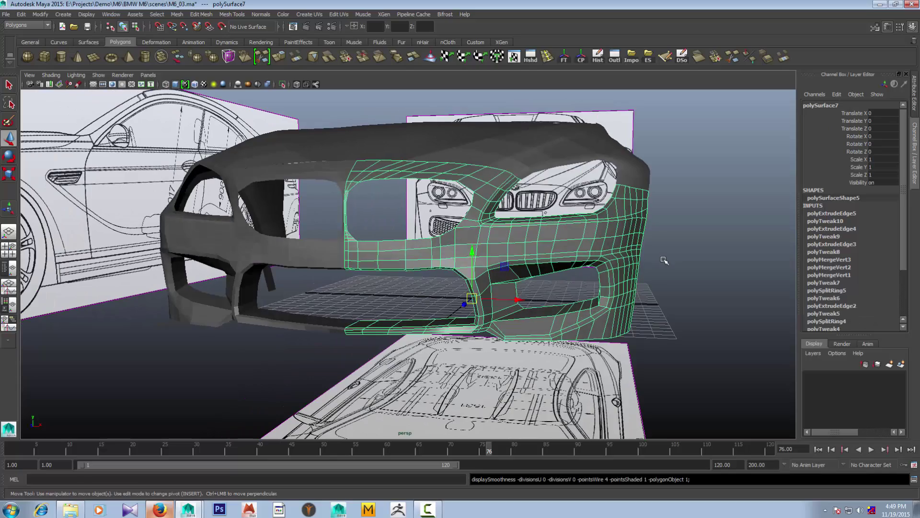